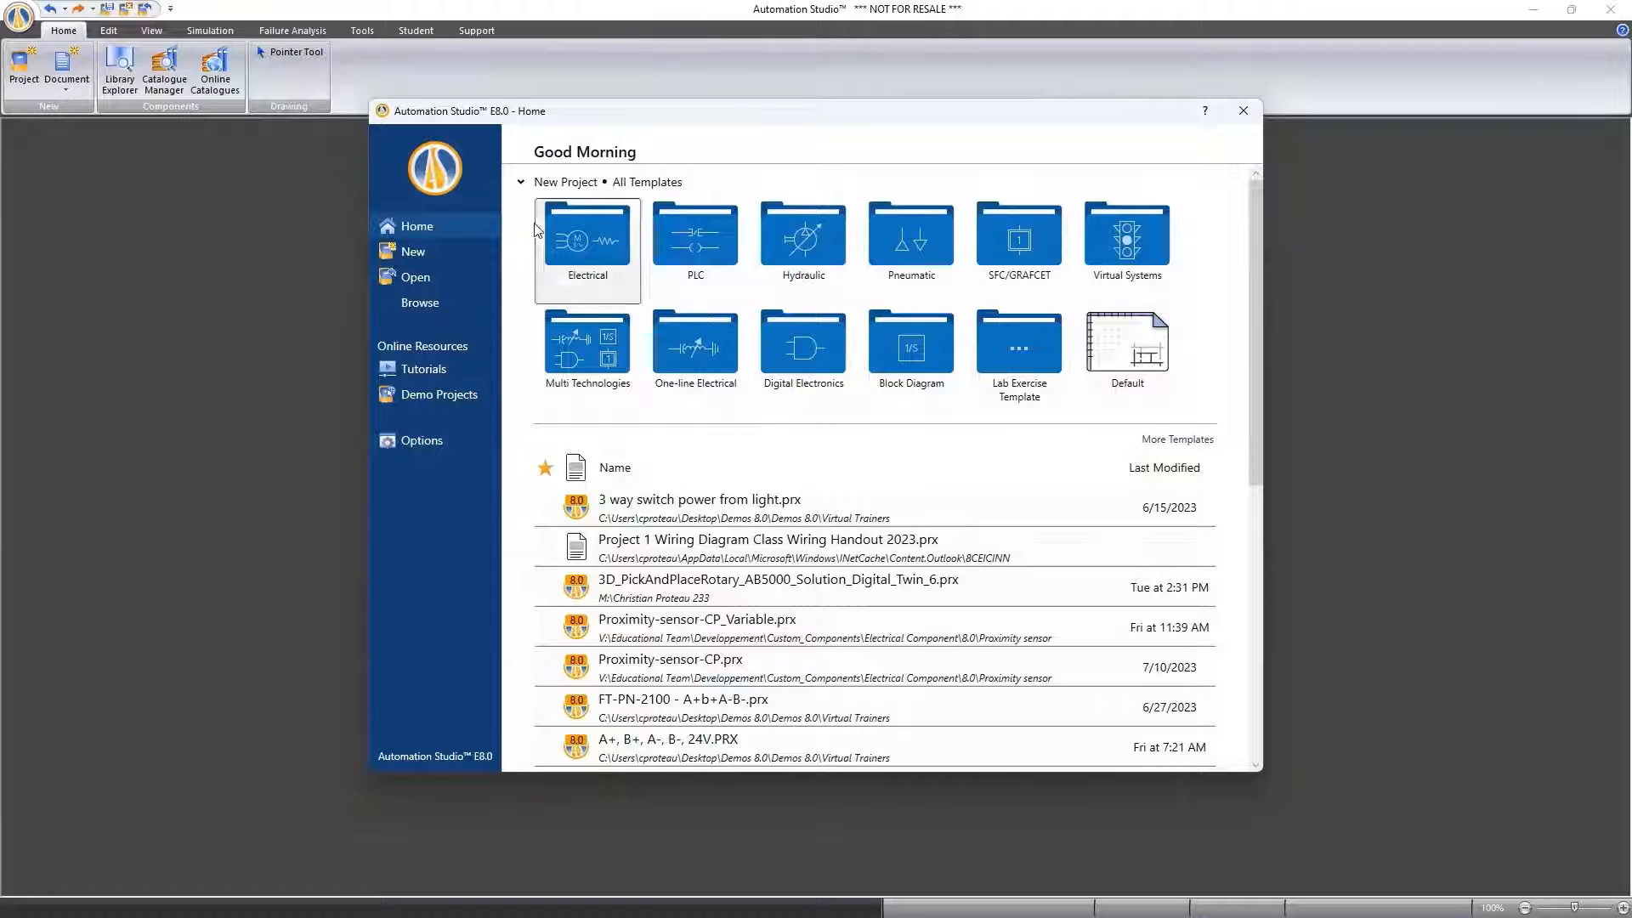
Browse the Electrical project templates: Symbols, Illustrated Components, Virtual Trainers and the Residential Electricity folder, and return to all templates
{"action": "left_click", "coordinate": [590, 243]}
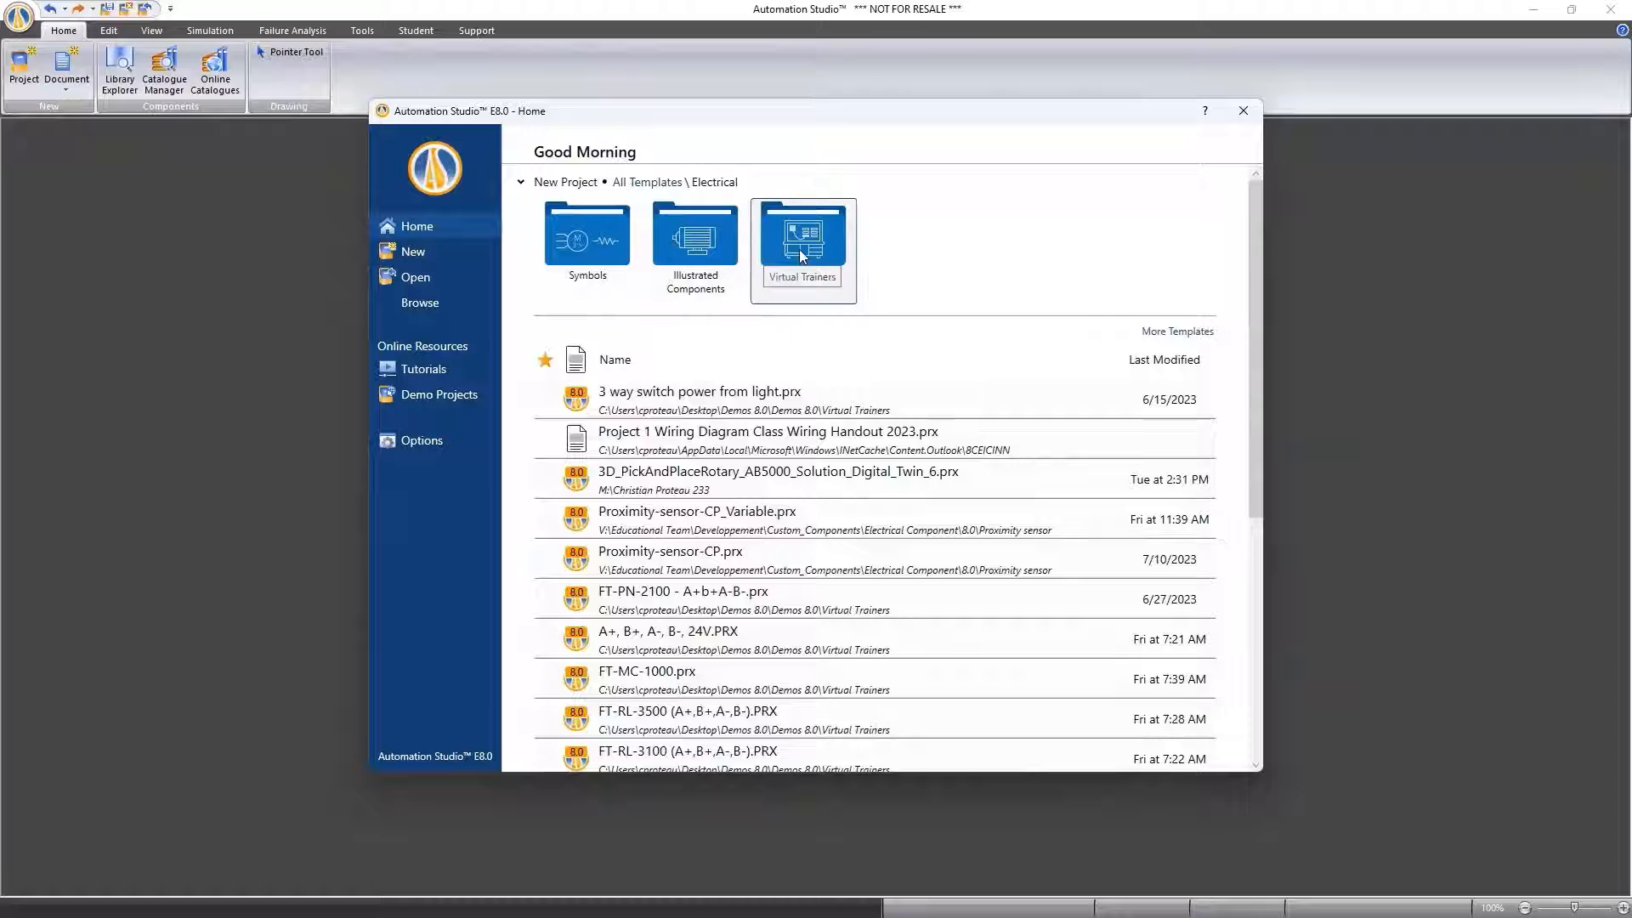
{"action": "left_click", "coordinate": [570, 244]}
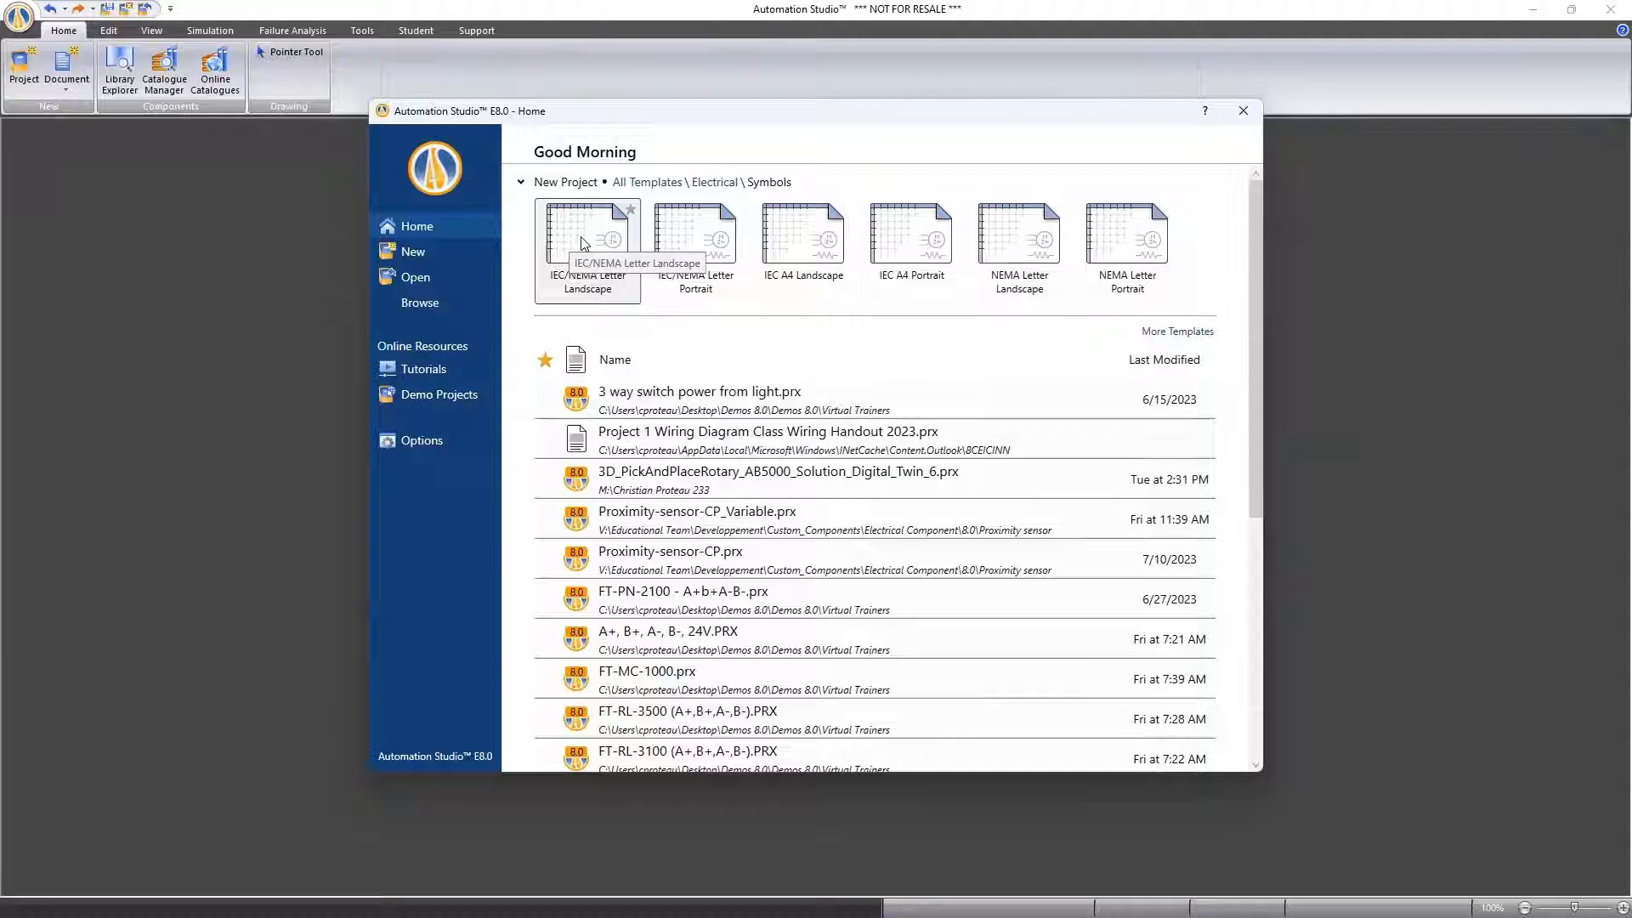
{"action": "left_click", "coordinate": [705, 183]}
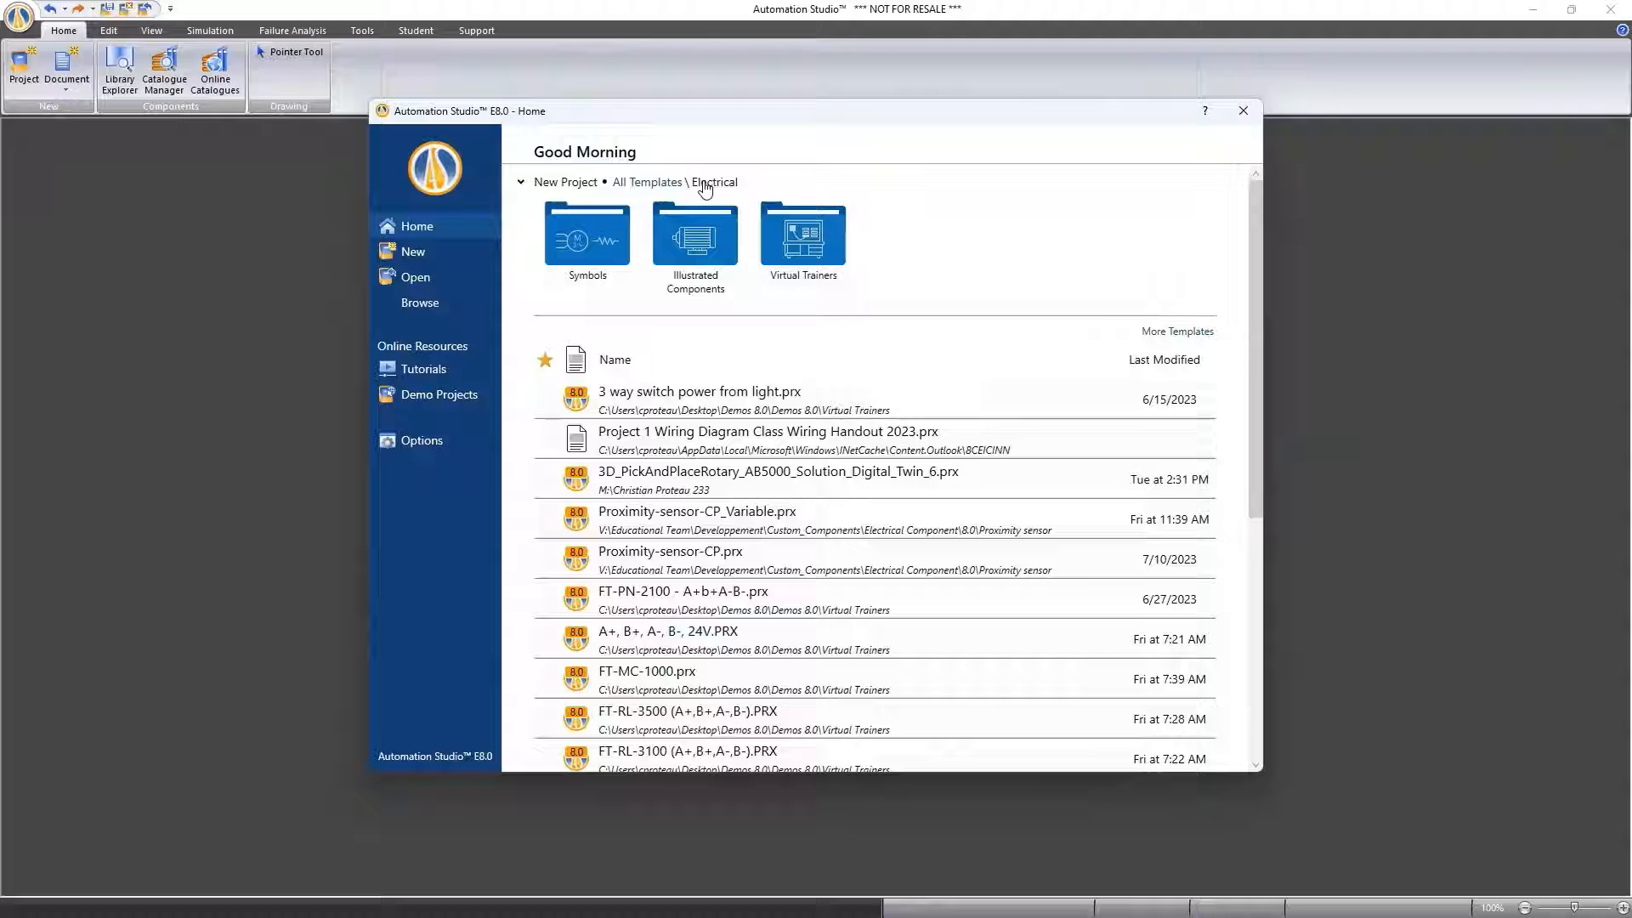
{"action": "left_click", "coordinate": [691, 244]}
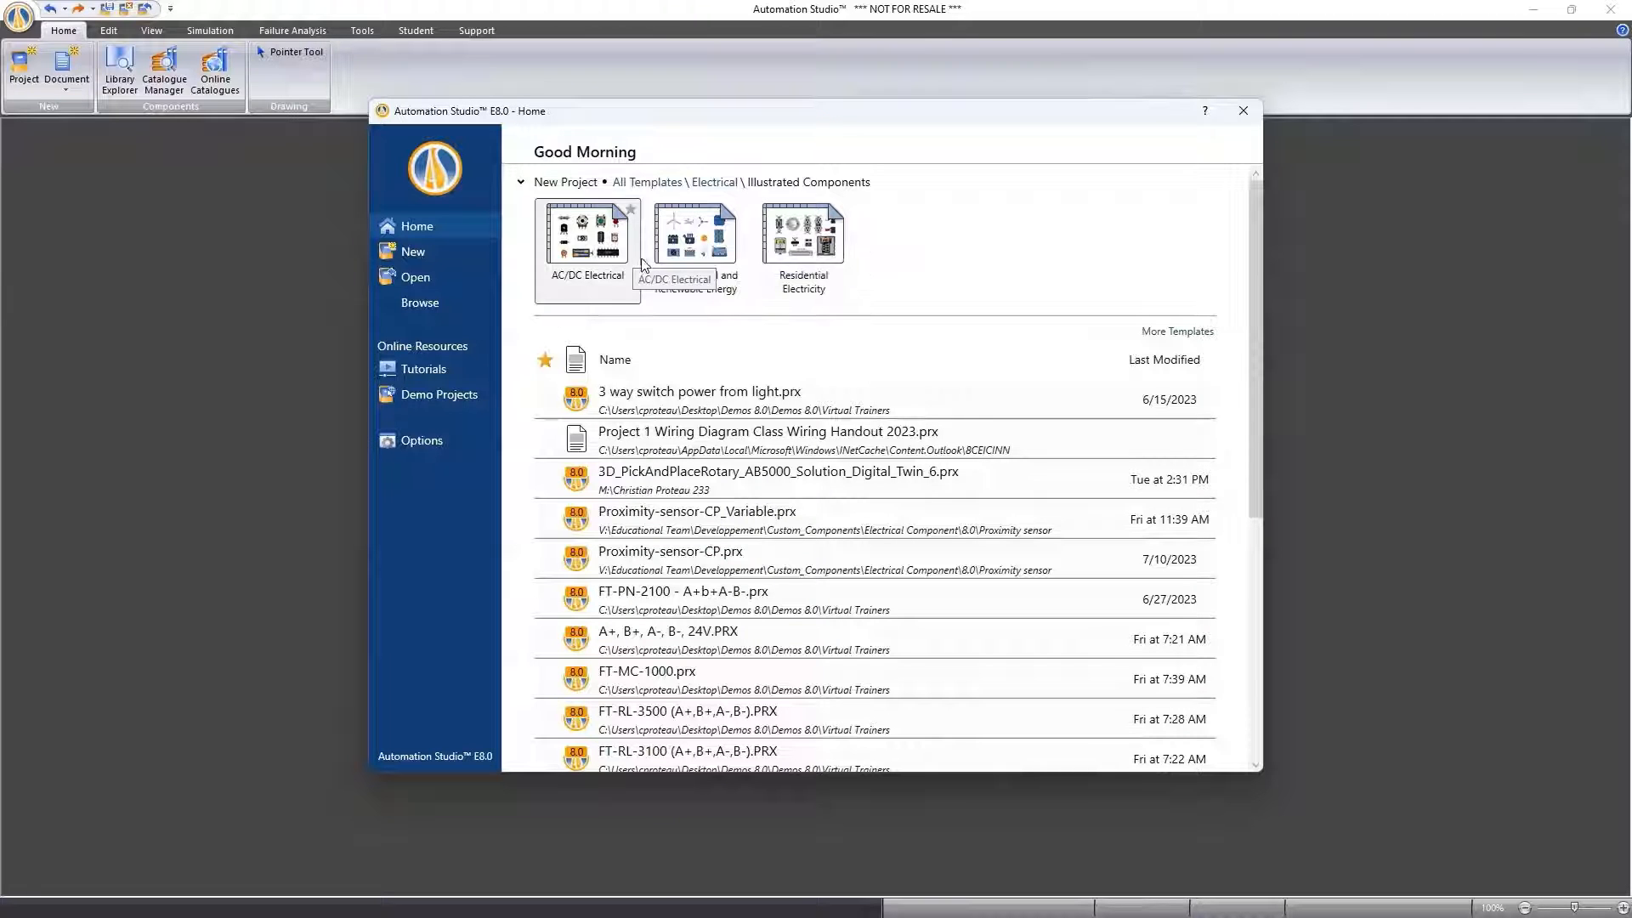
{"action": "left_click", "coordinate": [715, 184]}
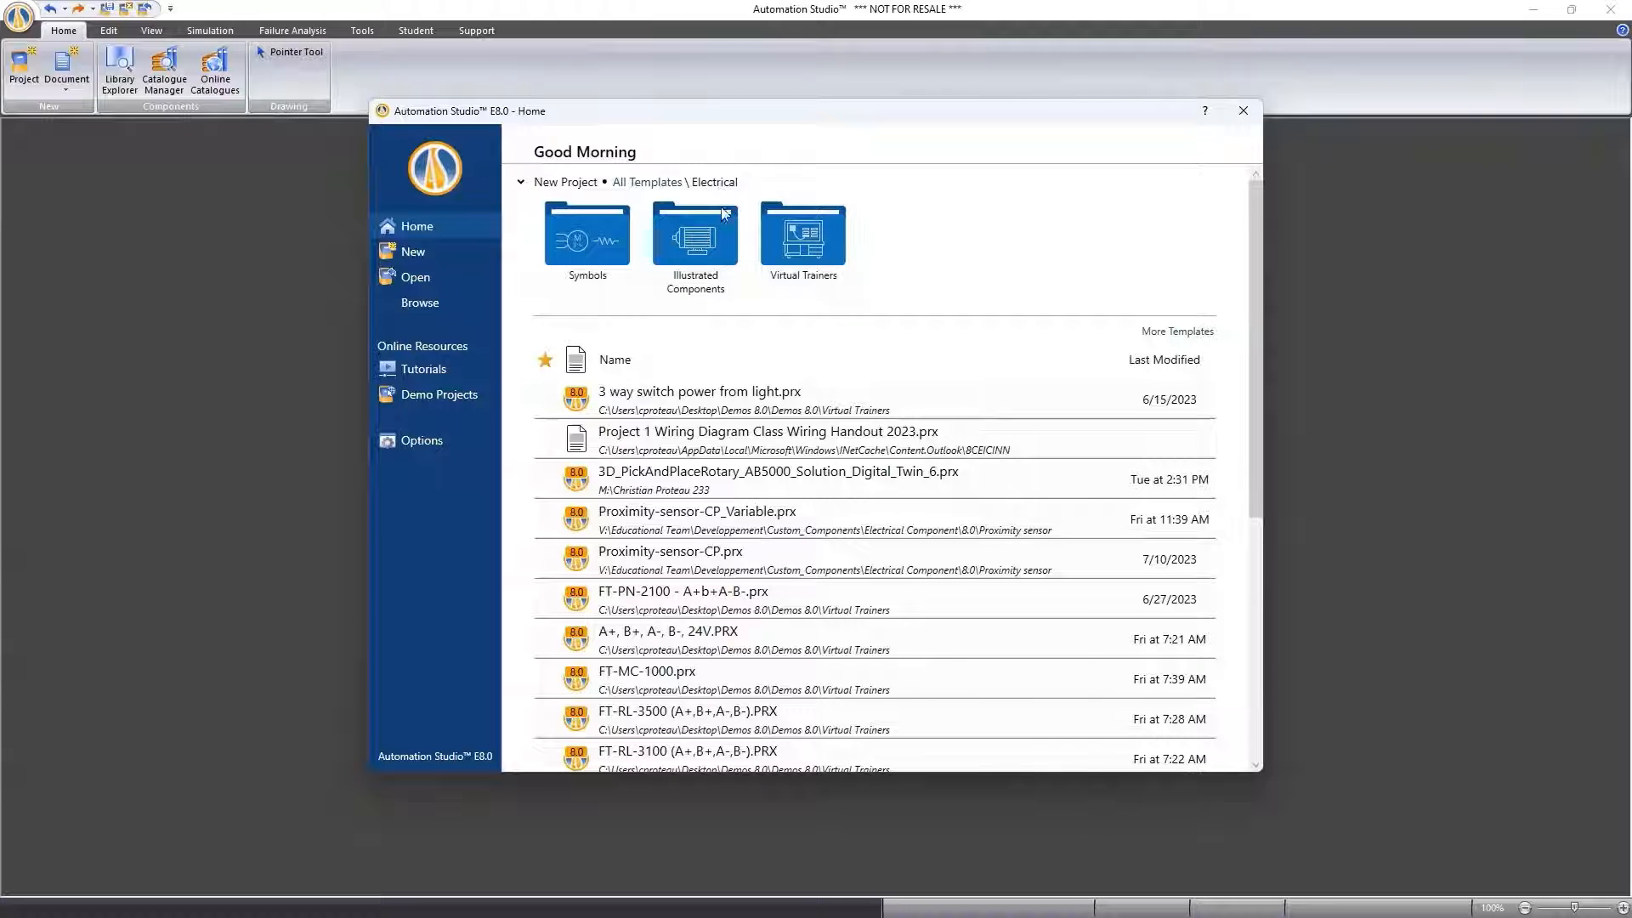
{"action": "left_click", "coordinate": [804, 244]}
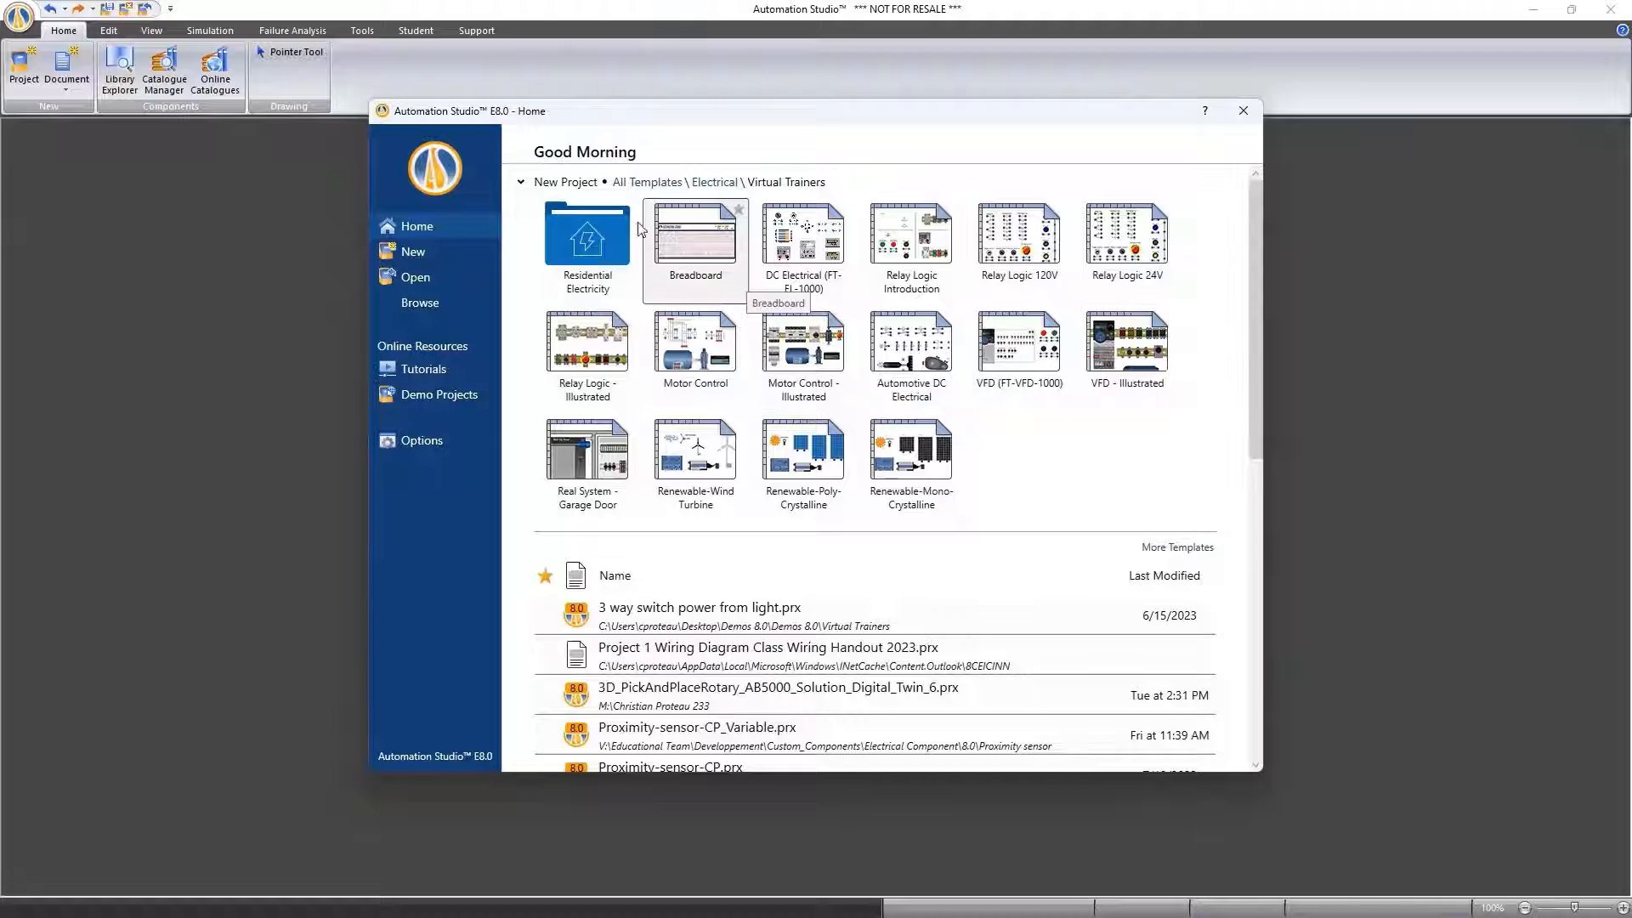
{"action": "double_click", "coordinate": [586, 247]}
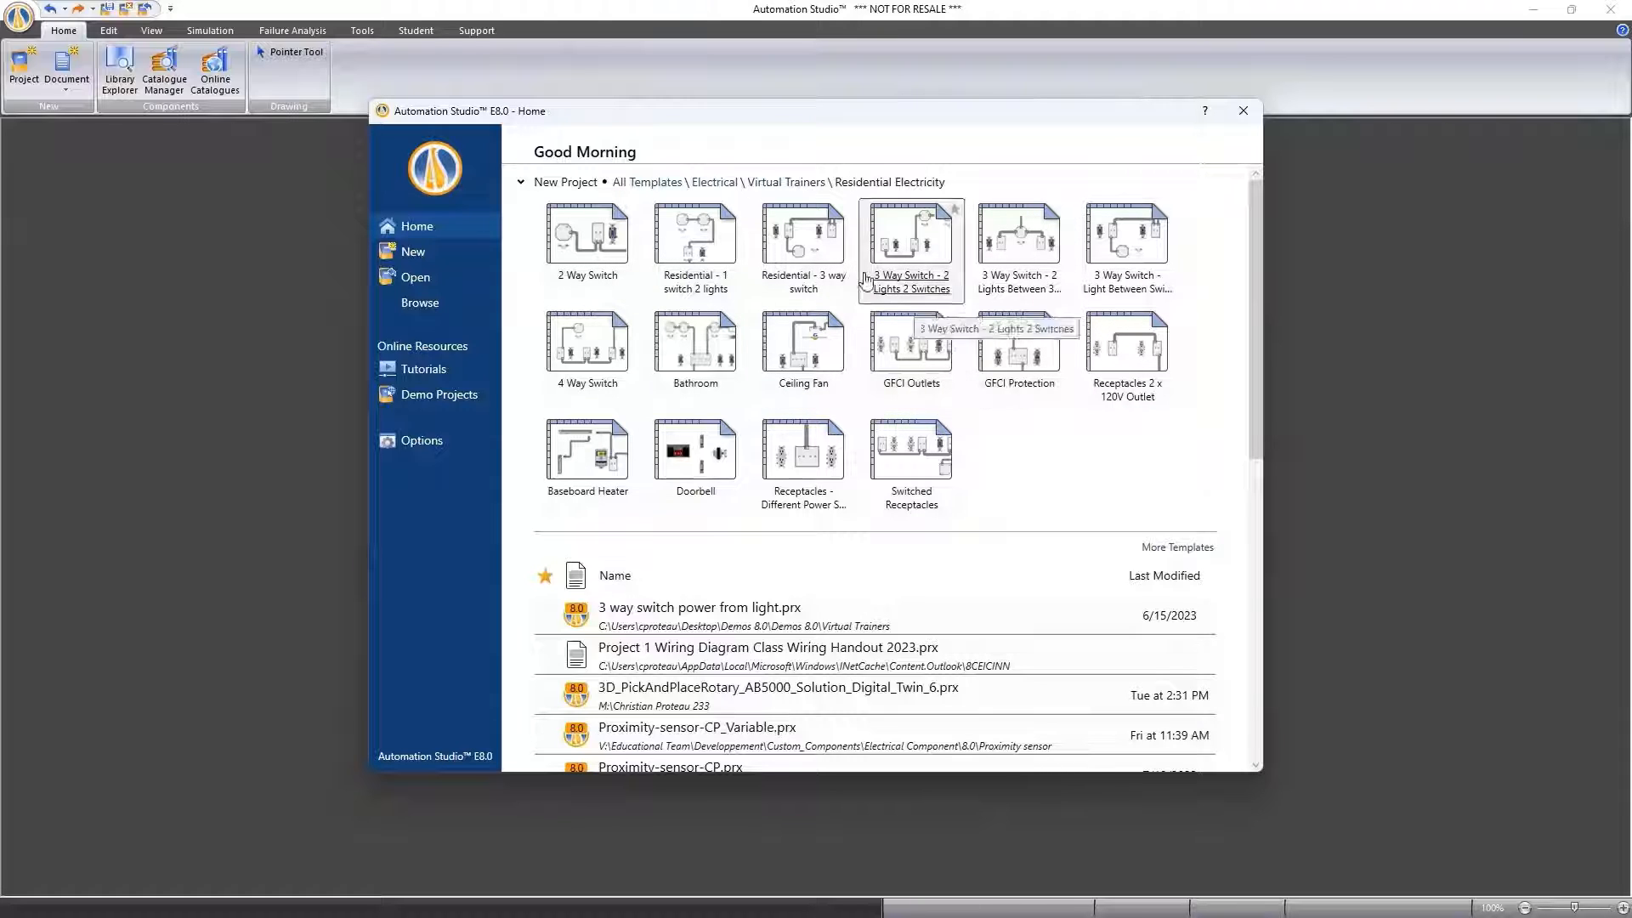
{"action": "left_click", "coordinate": [799, 184]}
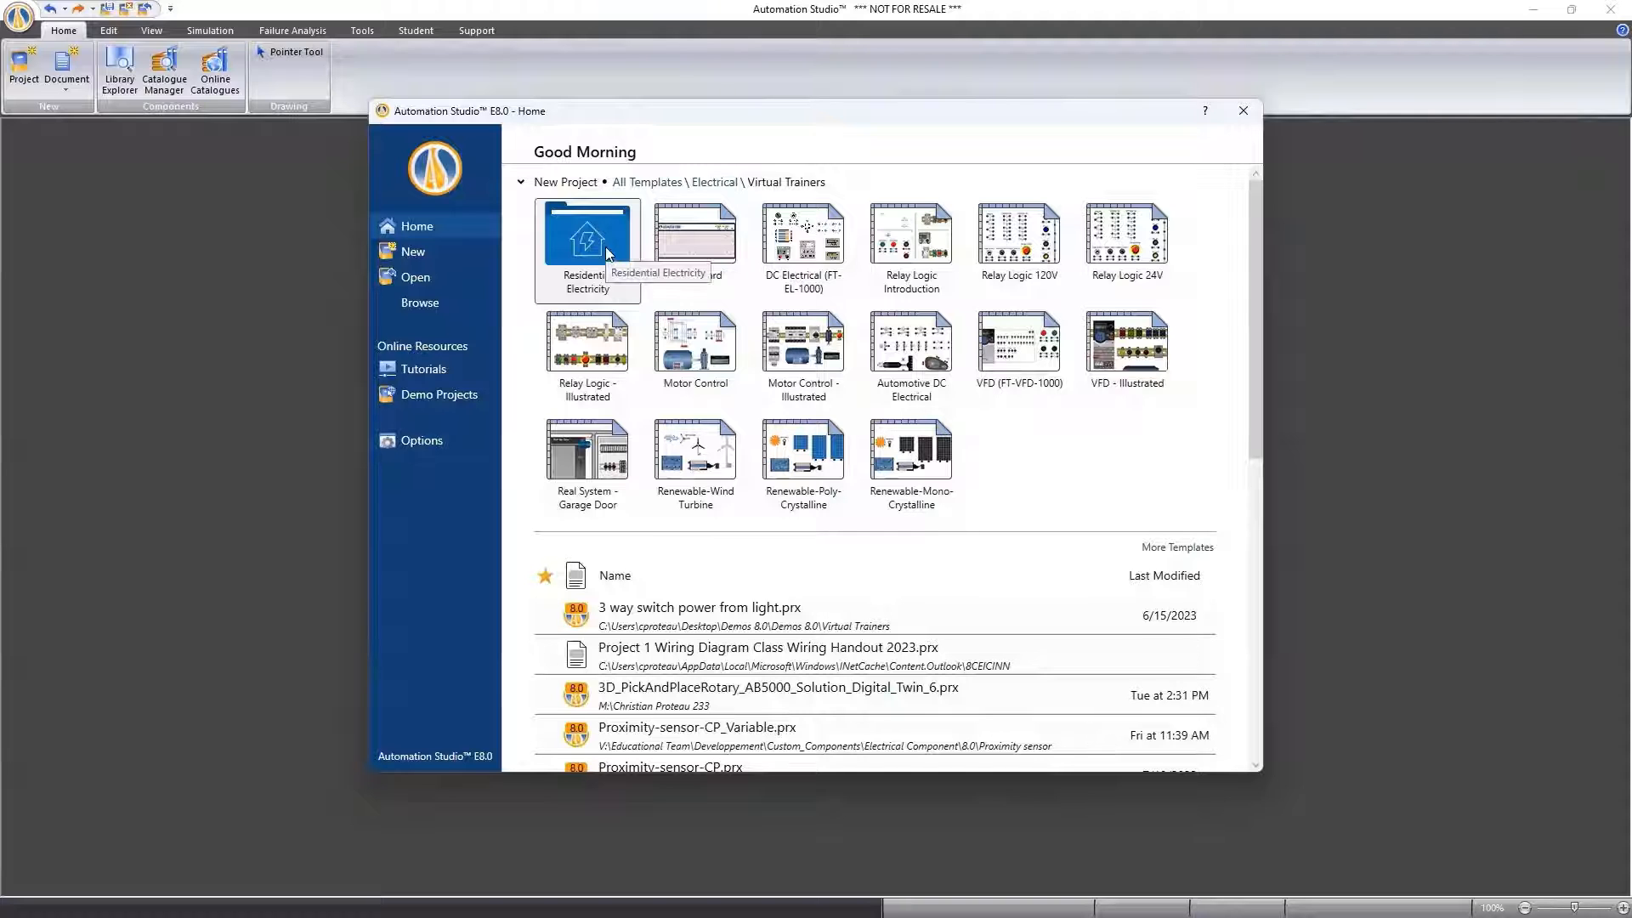
{"action": "left_click", "coordinate": [711, 183]}
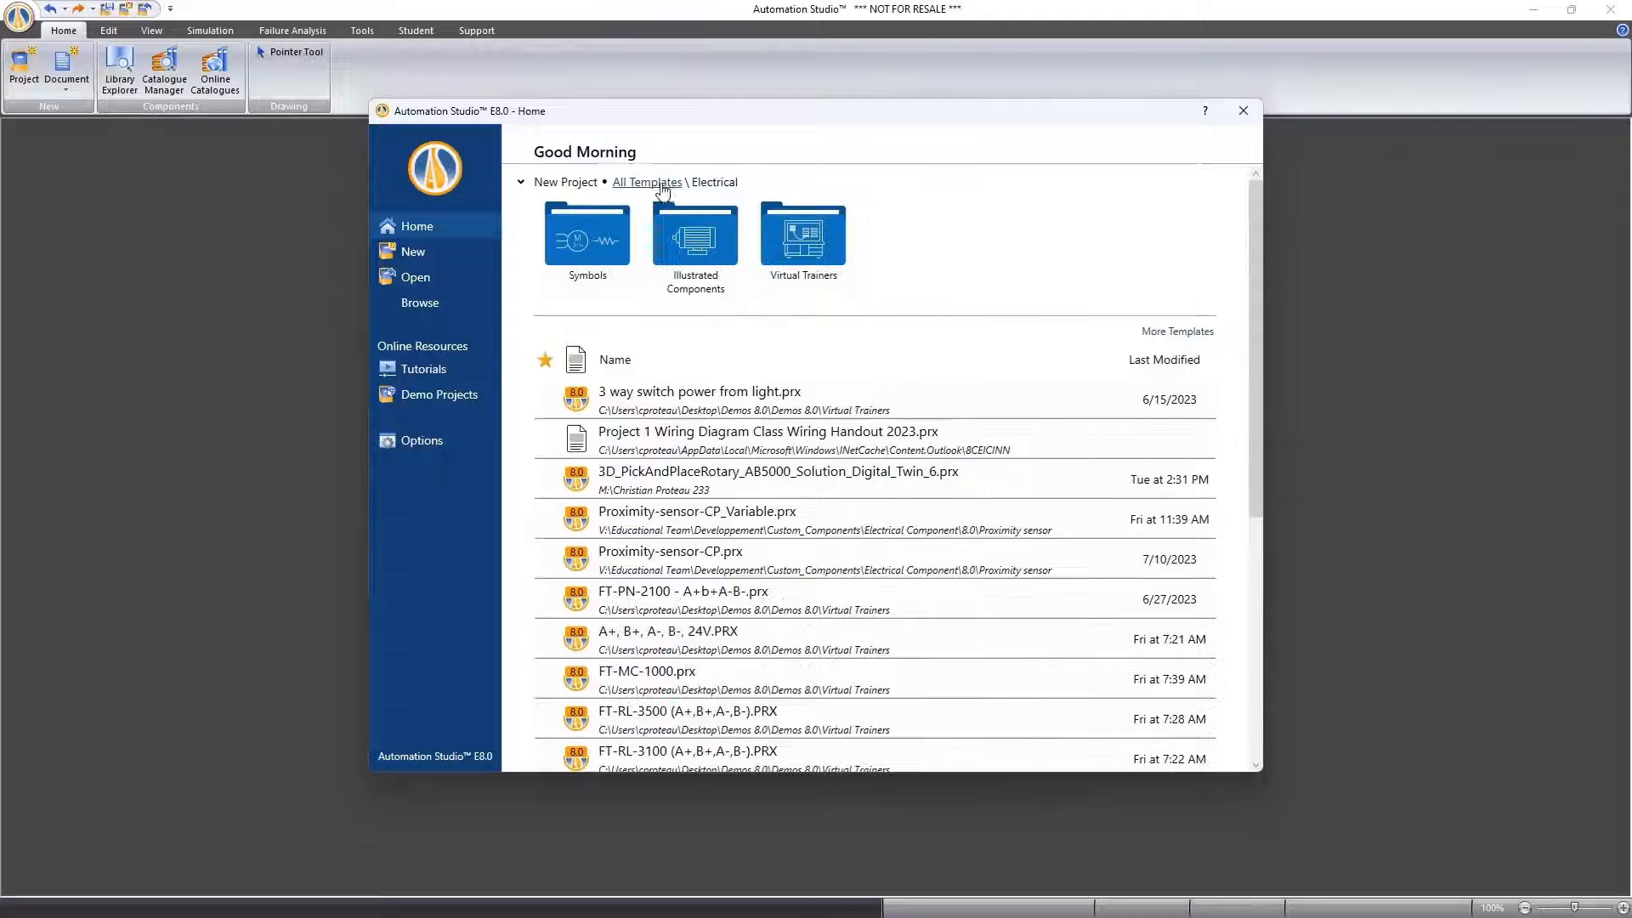
{"action": "left_click", "coordinate": [661, 183]}
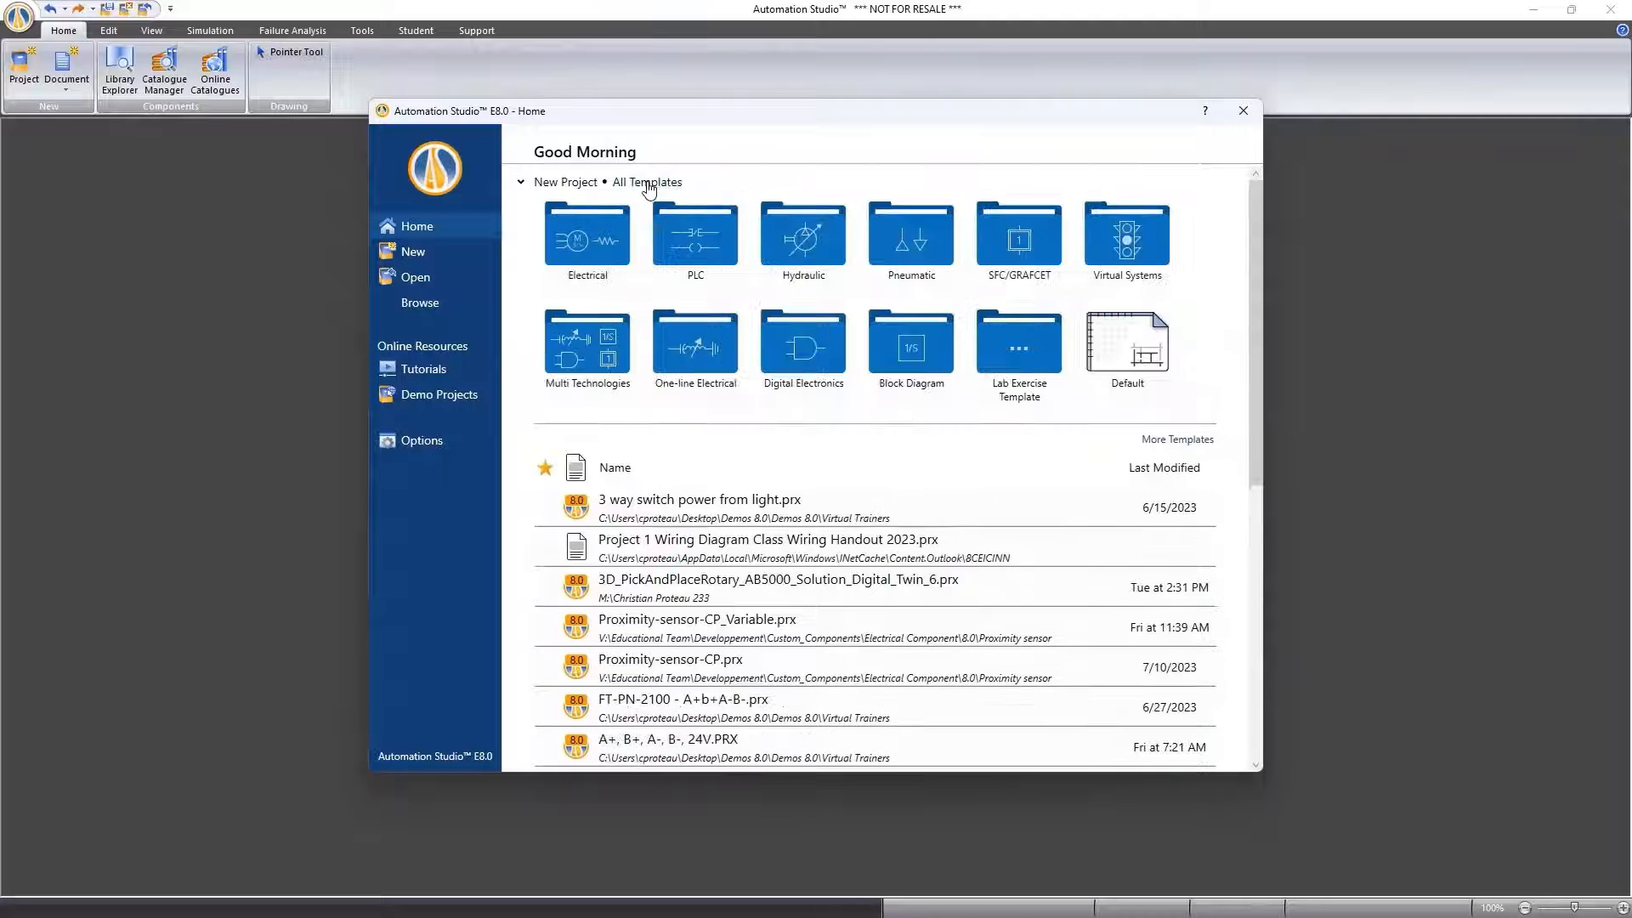
Review the illustrated component templates for PLC projects and return to all templates
{"action": "left_click", "coordinate": [713, 248]}
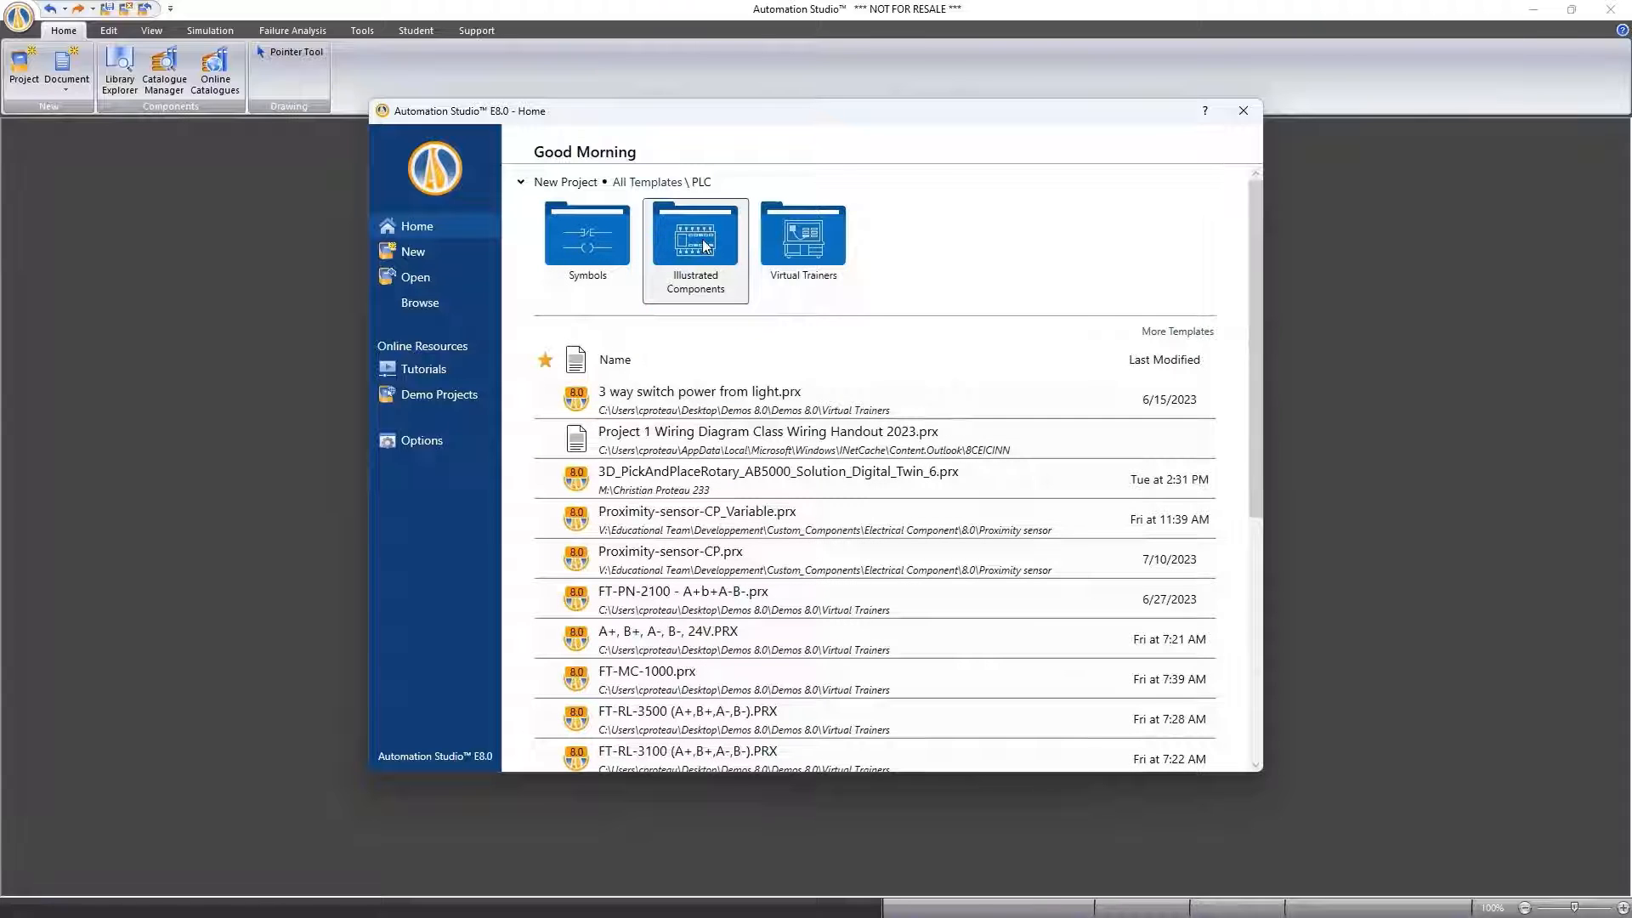
{"action": "left_click", "coordinate": [704, 246]}
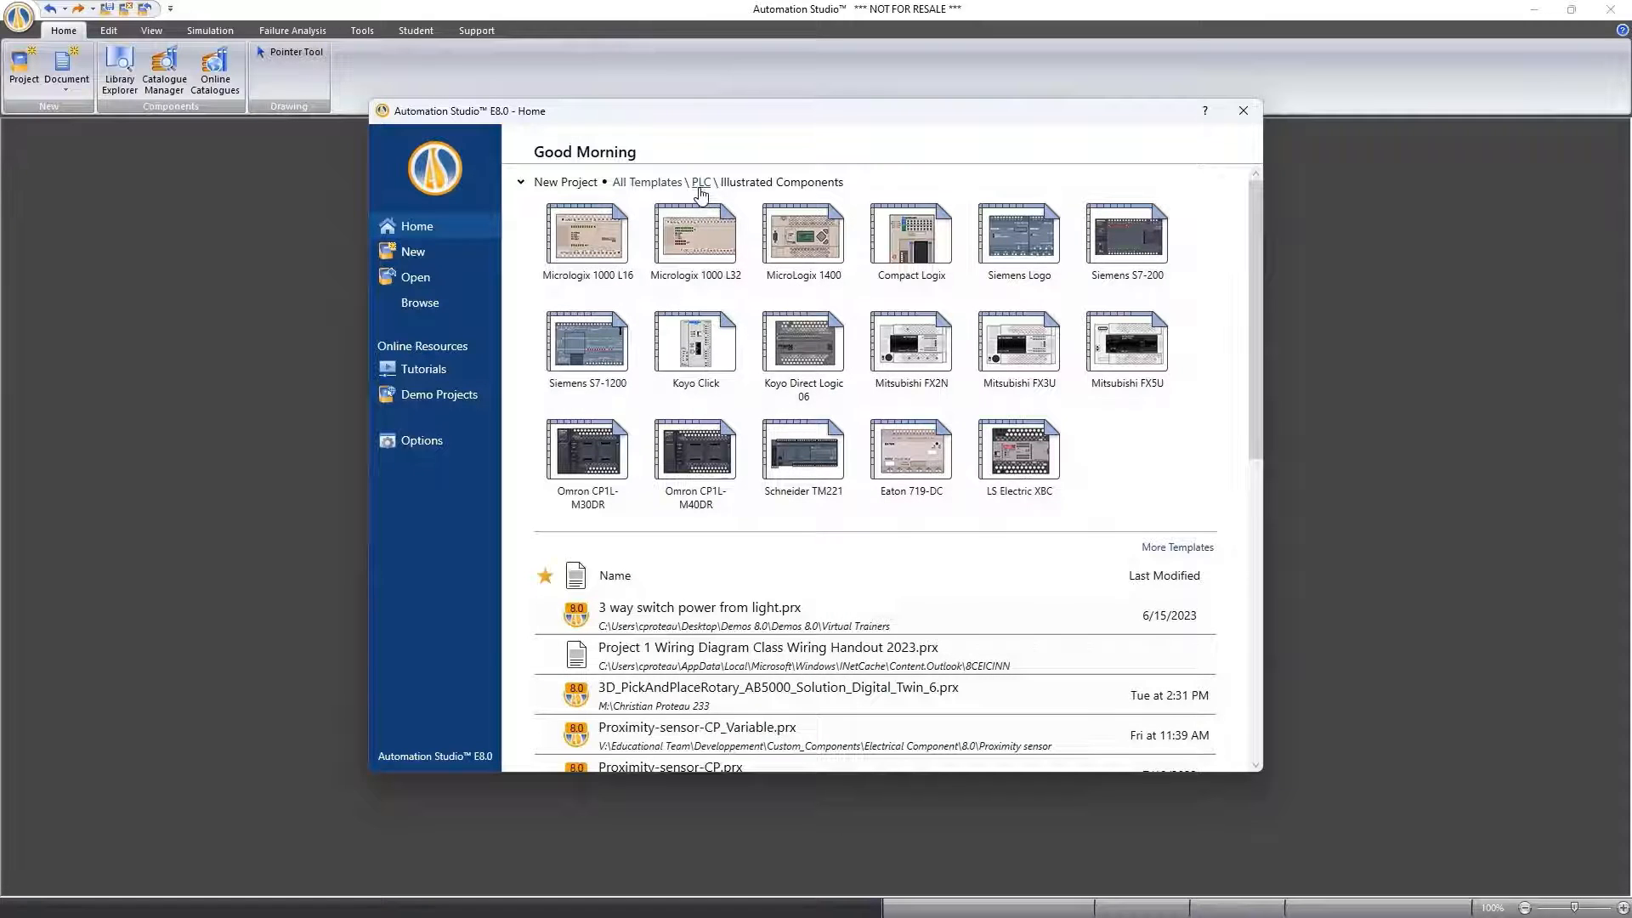
{"action": "left_click", "coordinate": [702, 183]}
{"action": "left_click", "coordinate": [652, 183]}
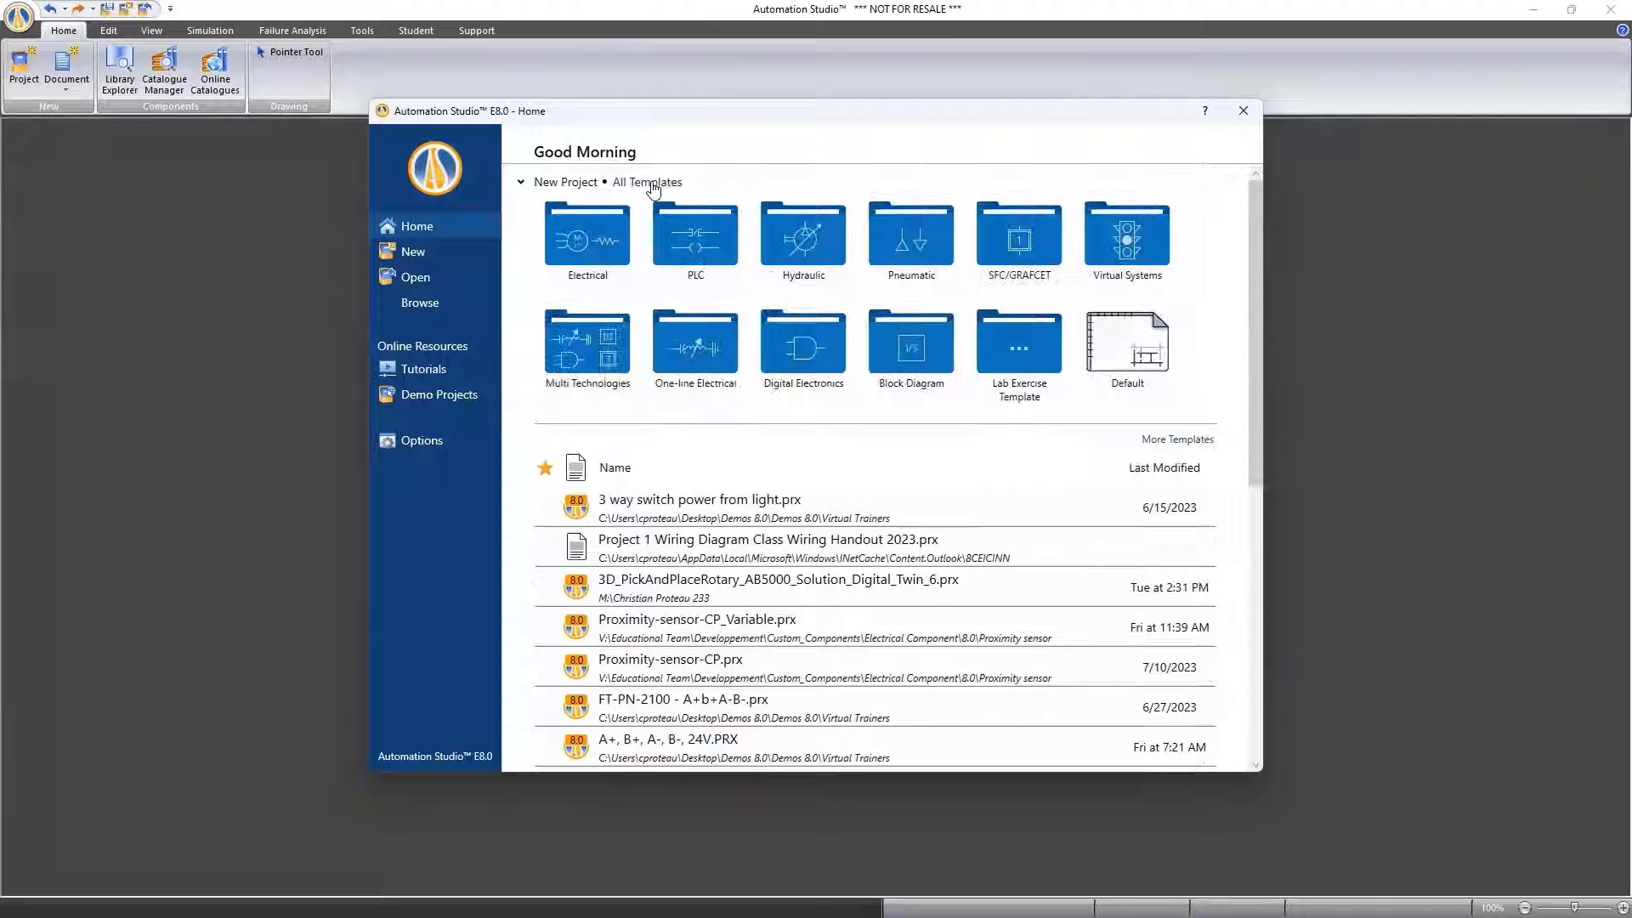
Review the AB5000 project templates under Virtual Systems and return to all templates
{"action": "left_click", "coordinate": [1154, 243]}
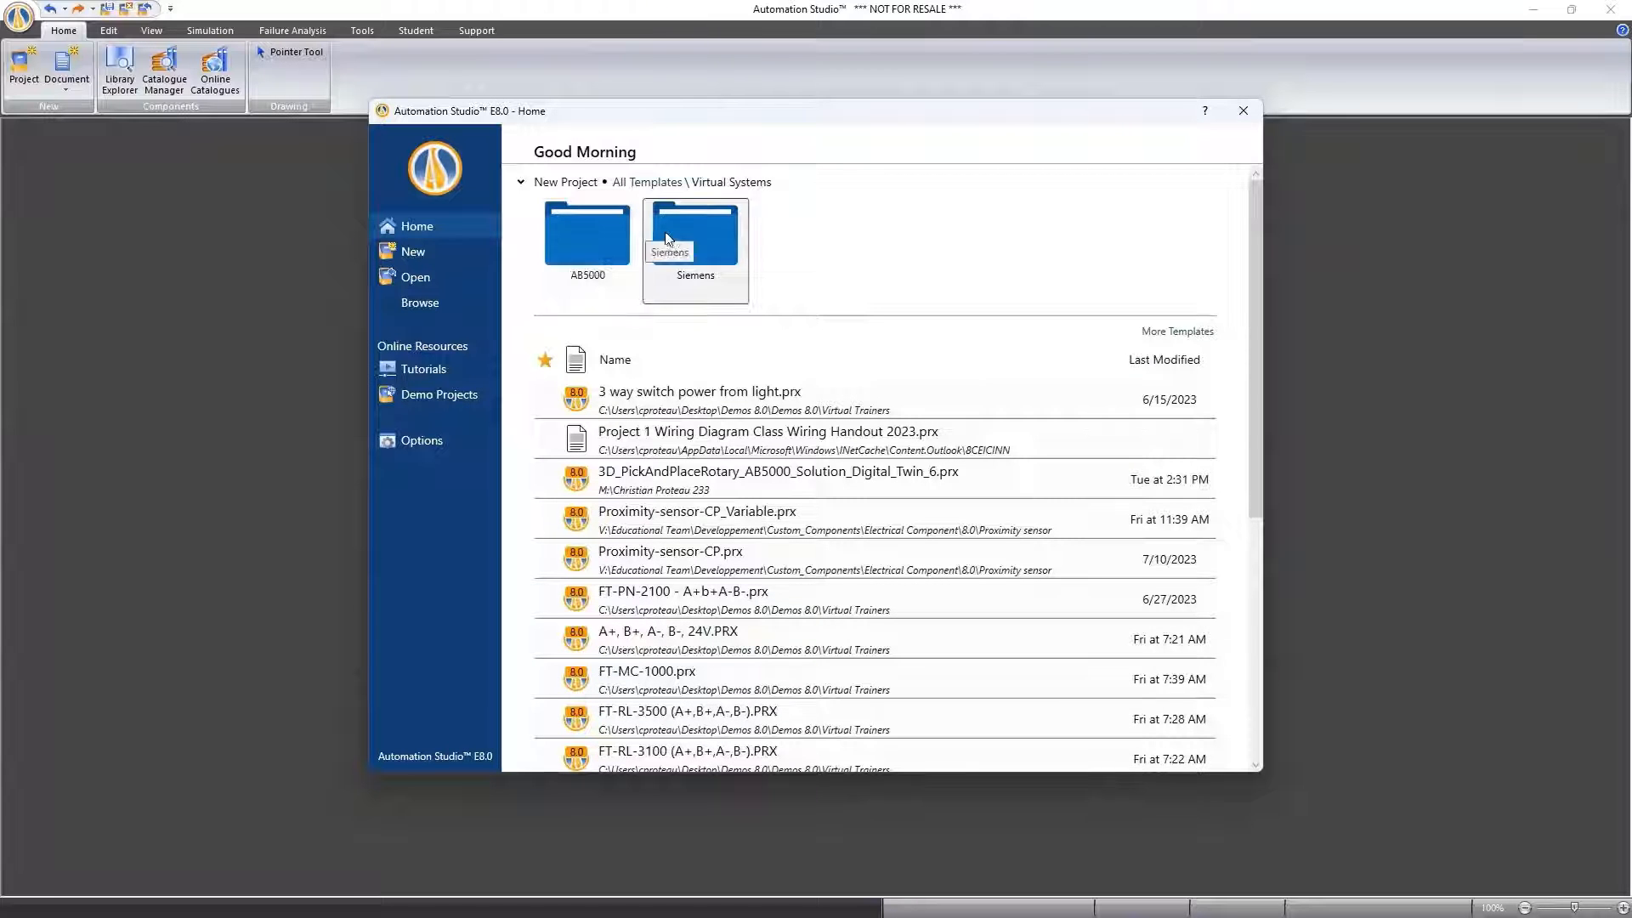
{"action": "left_click", "coordinate": [575, 226]}
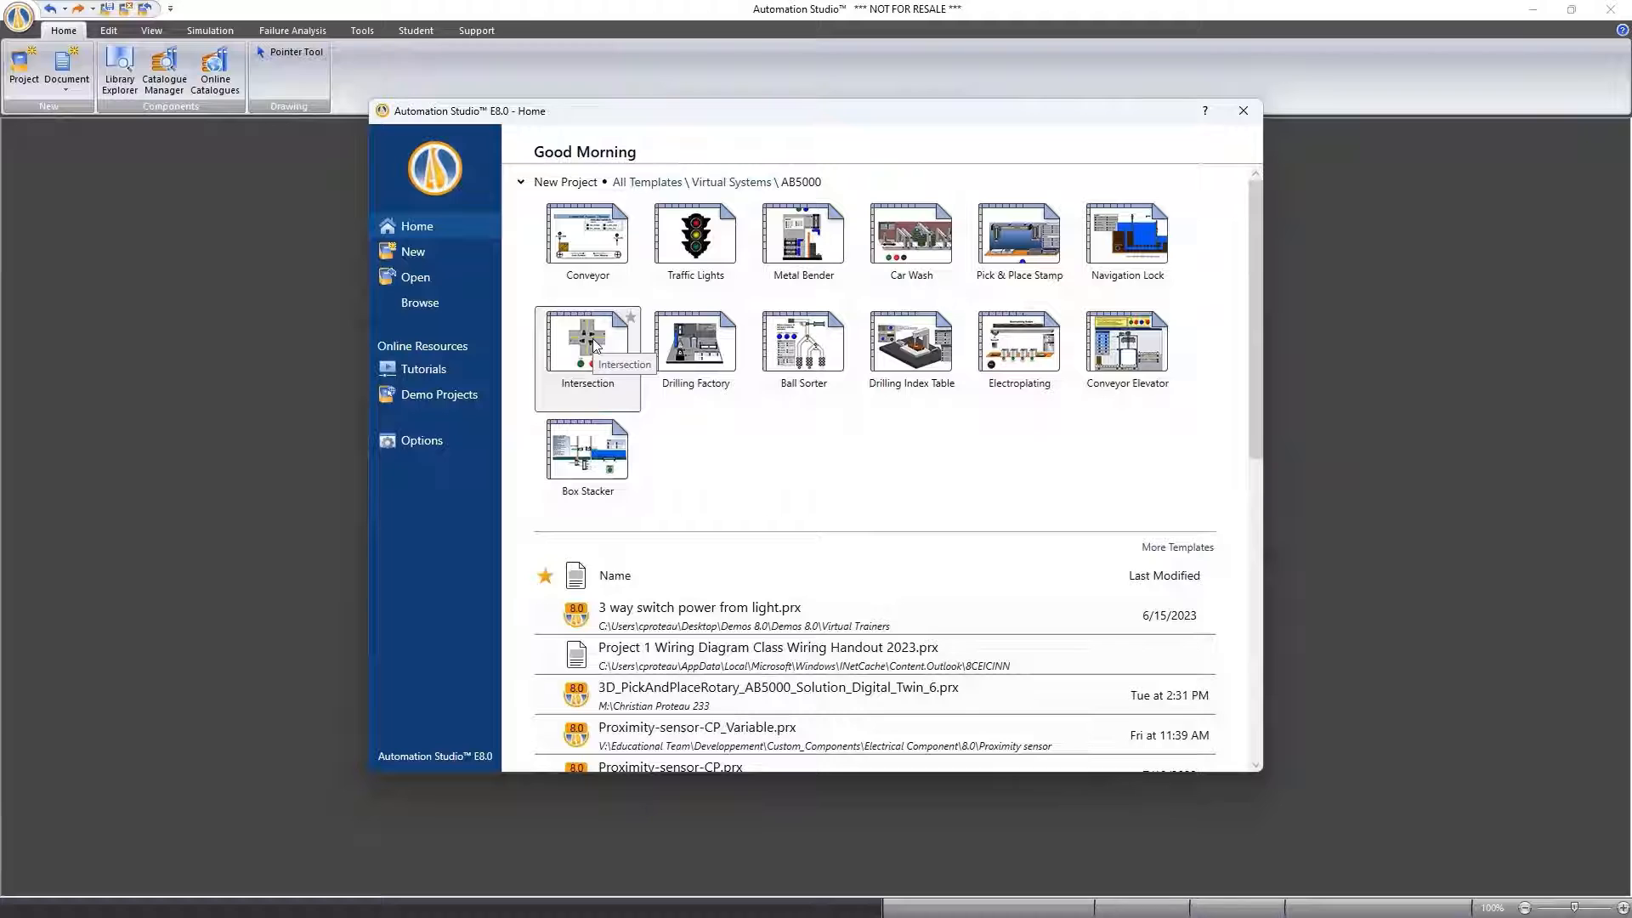
{"action": "left_click", "coordinate": [639, 184]}
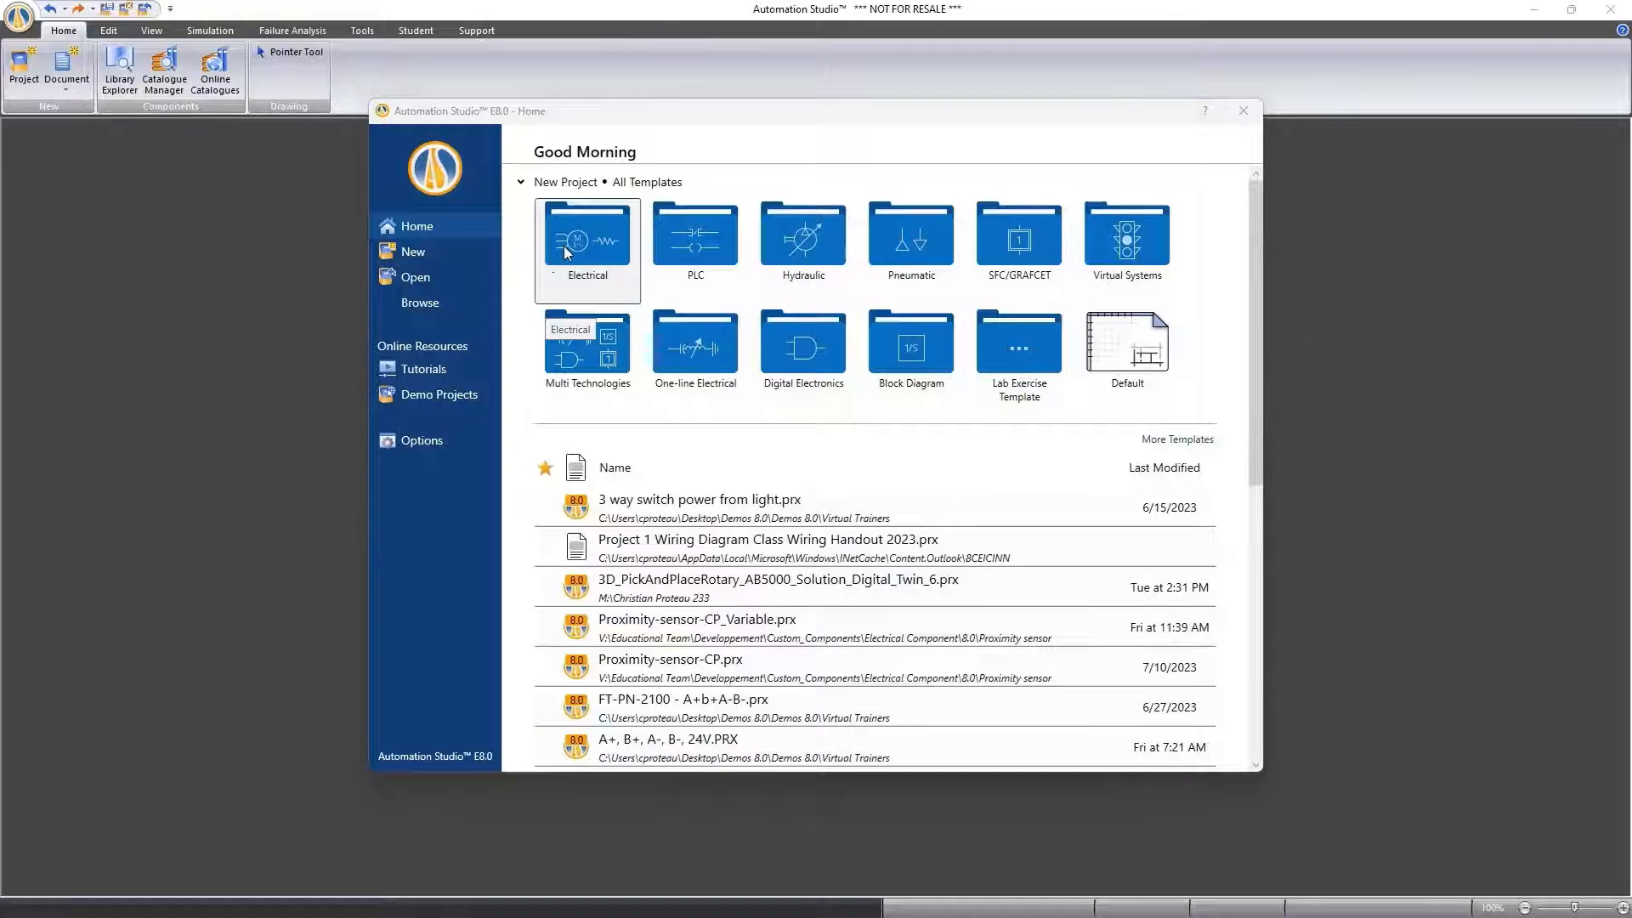
Create a new project from the IEC/NEMA Letter Landscape template in the Electrical Symbols category
{"action": "left_click", "coordinate": [563, 247]}
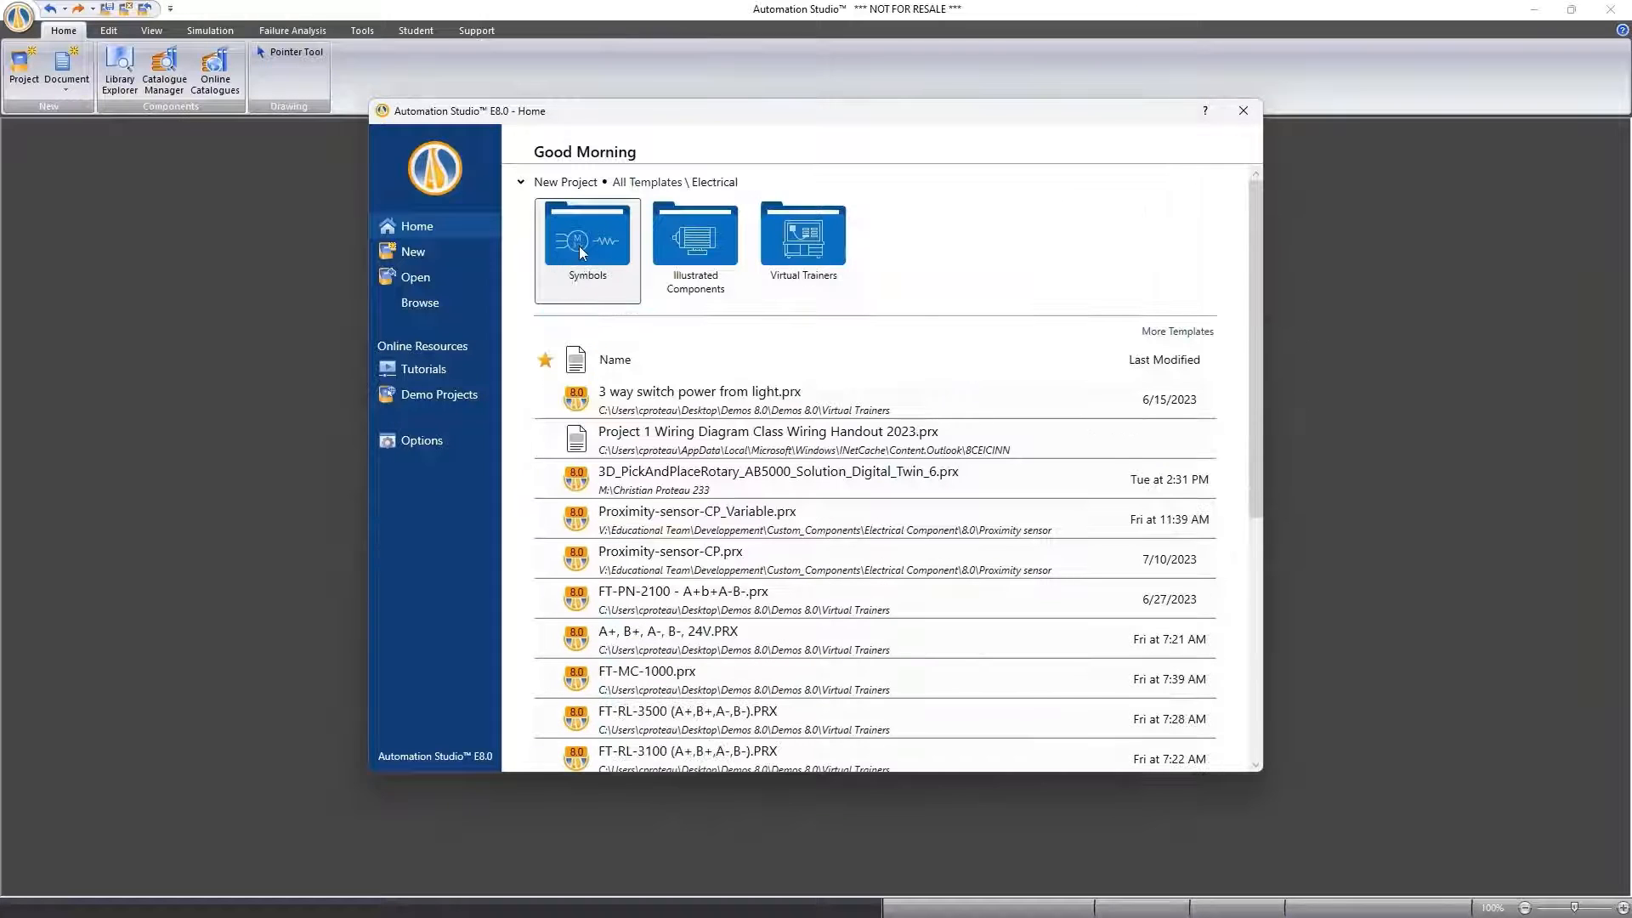
{"action": "left_click", "coordinate": [579, 246]}
{"action": "double_click", "coordinate": [576, 227]}
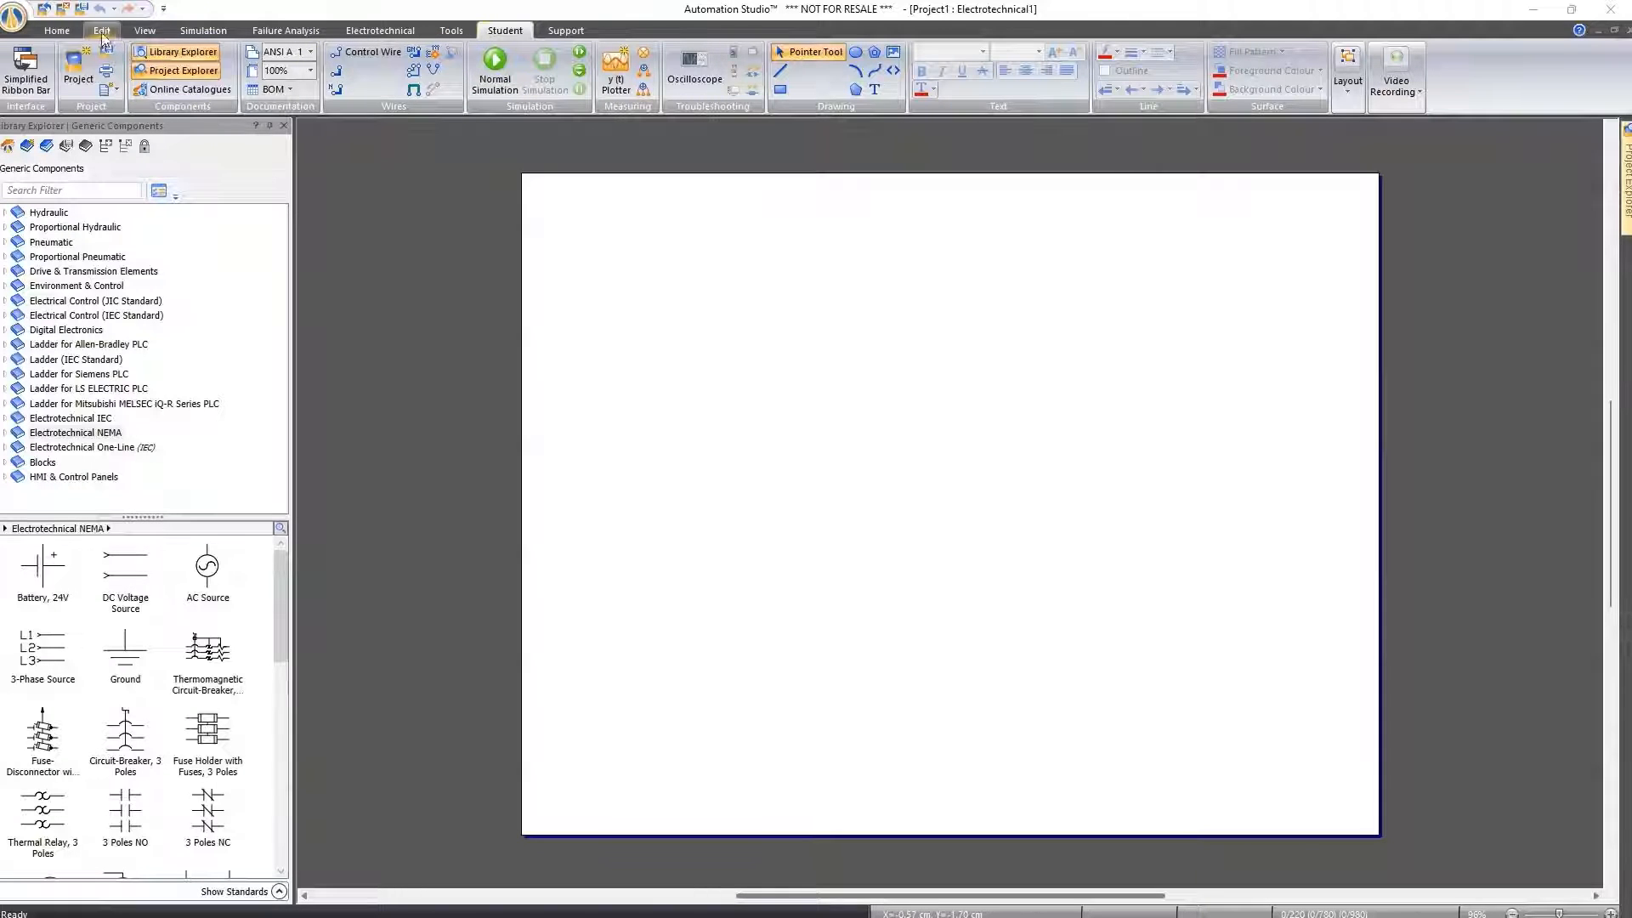
Compare the Home commands with the Student command set, including its layout tools
{"action": "left_click", "coordinate": [58, 31]}
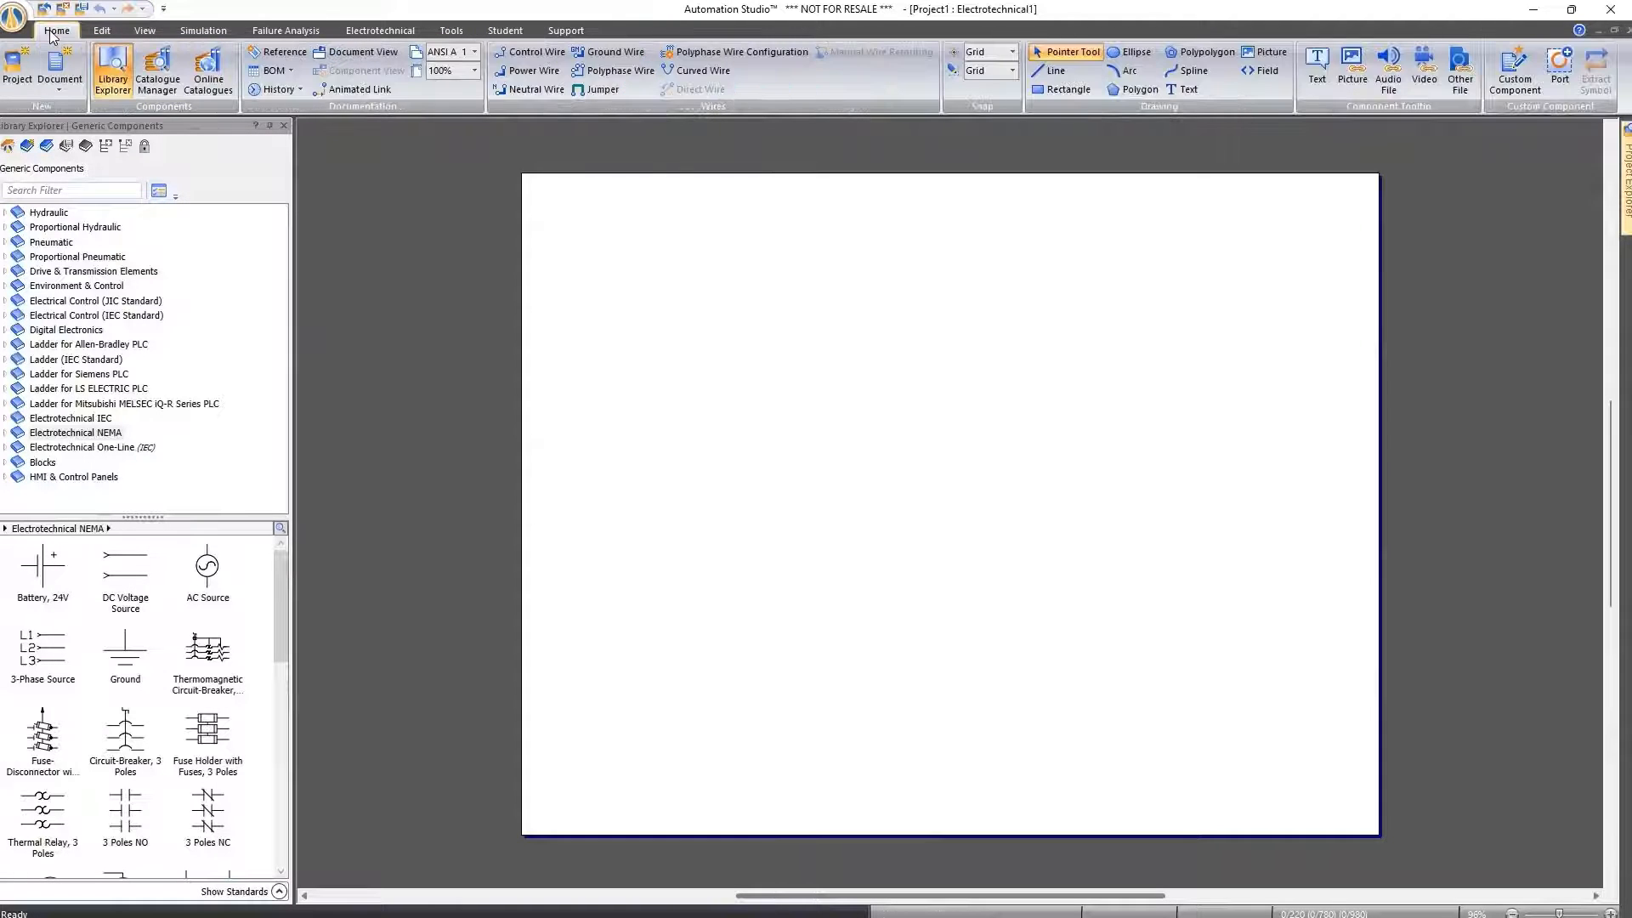
{"action": "left_click", "coordinate": [498, 31]}
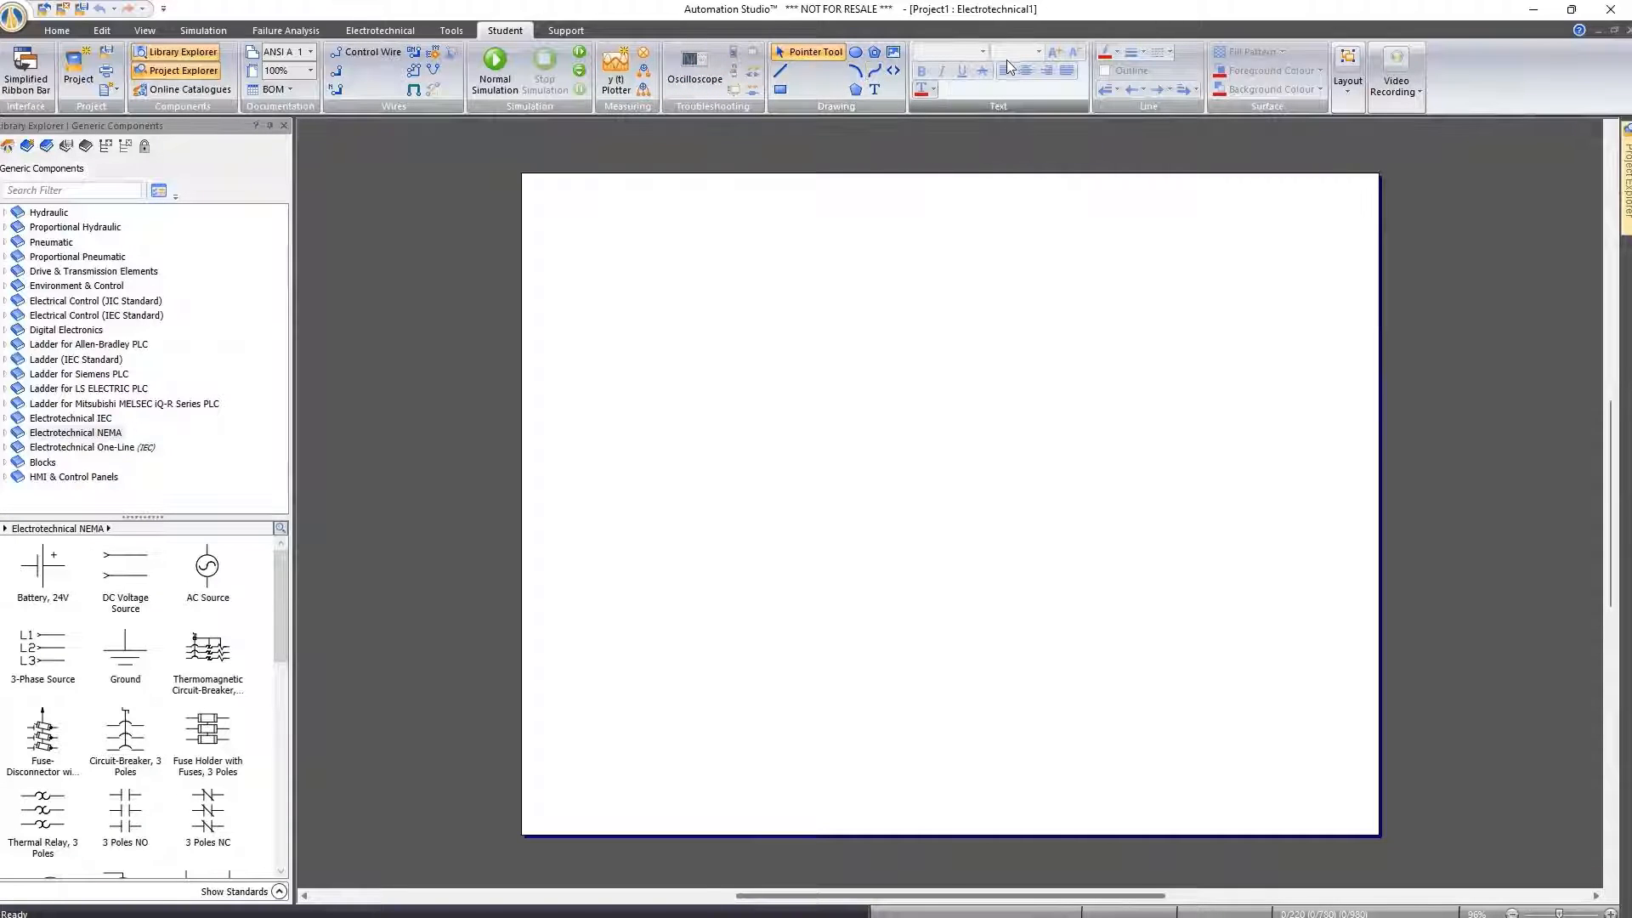
{"action": "left_click", "coordinate": [1347, 75]}
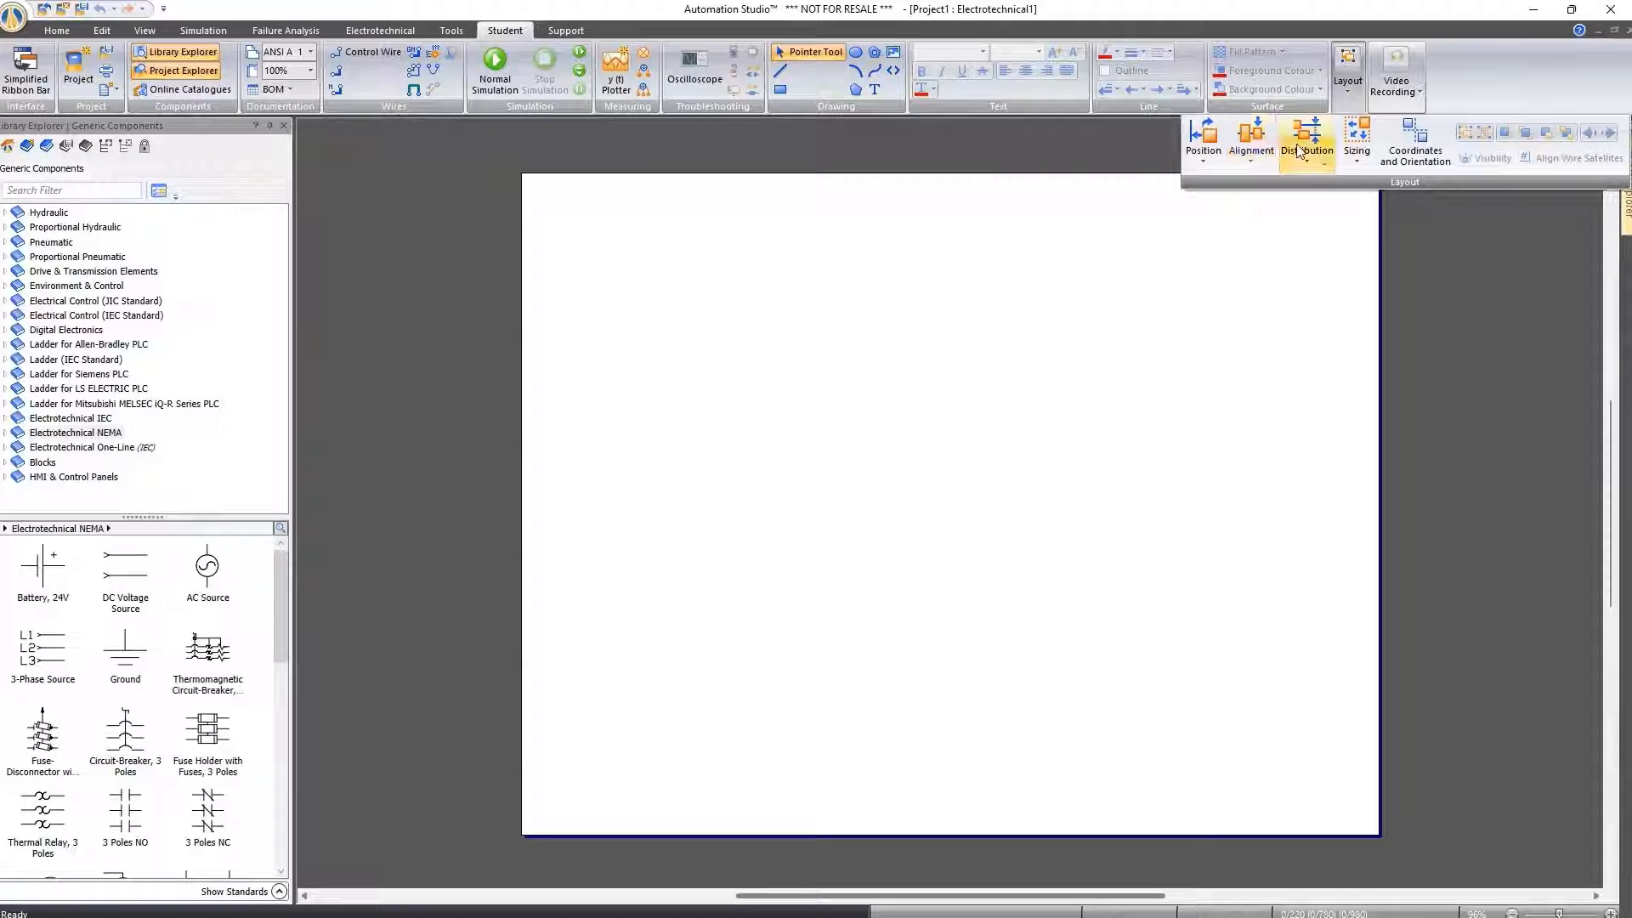
{"action": "left_click", "coordinate": [1070, 150]}
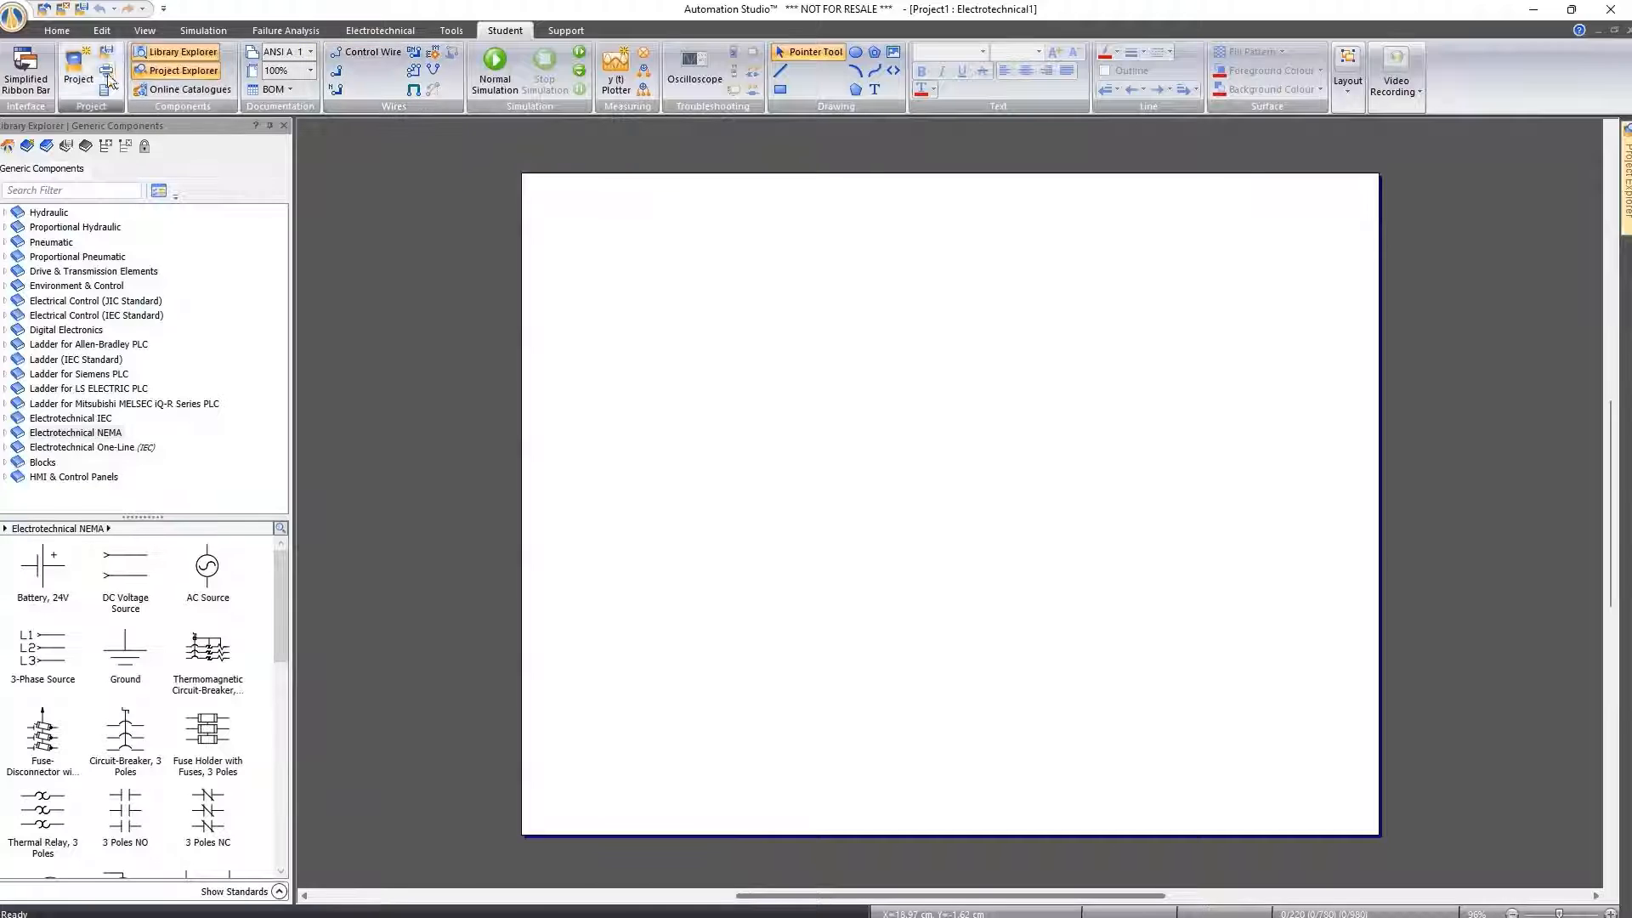
Switch the interface to the simplified ribbon bar and restore the full one
{"action": "left_click", "coordinate": [31, 88]}
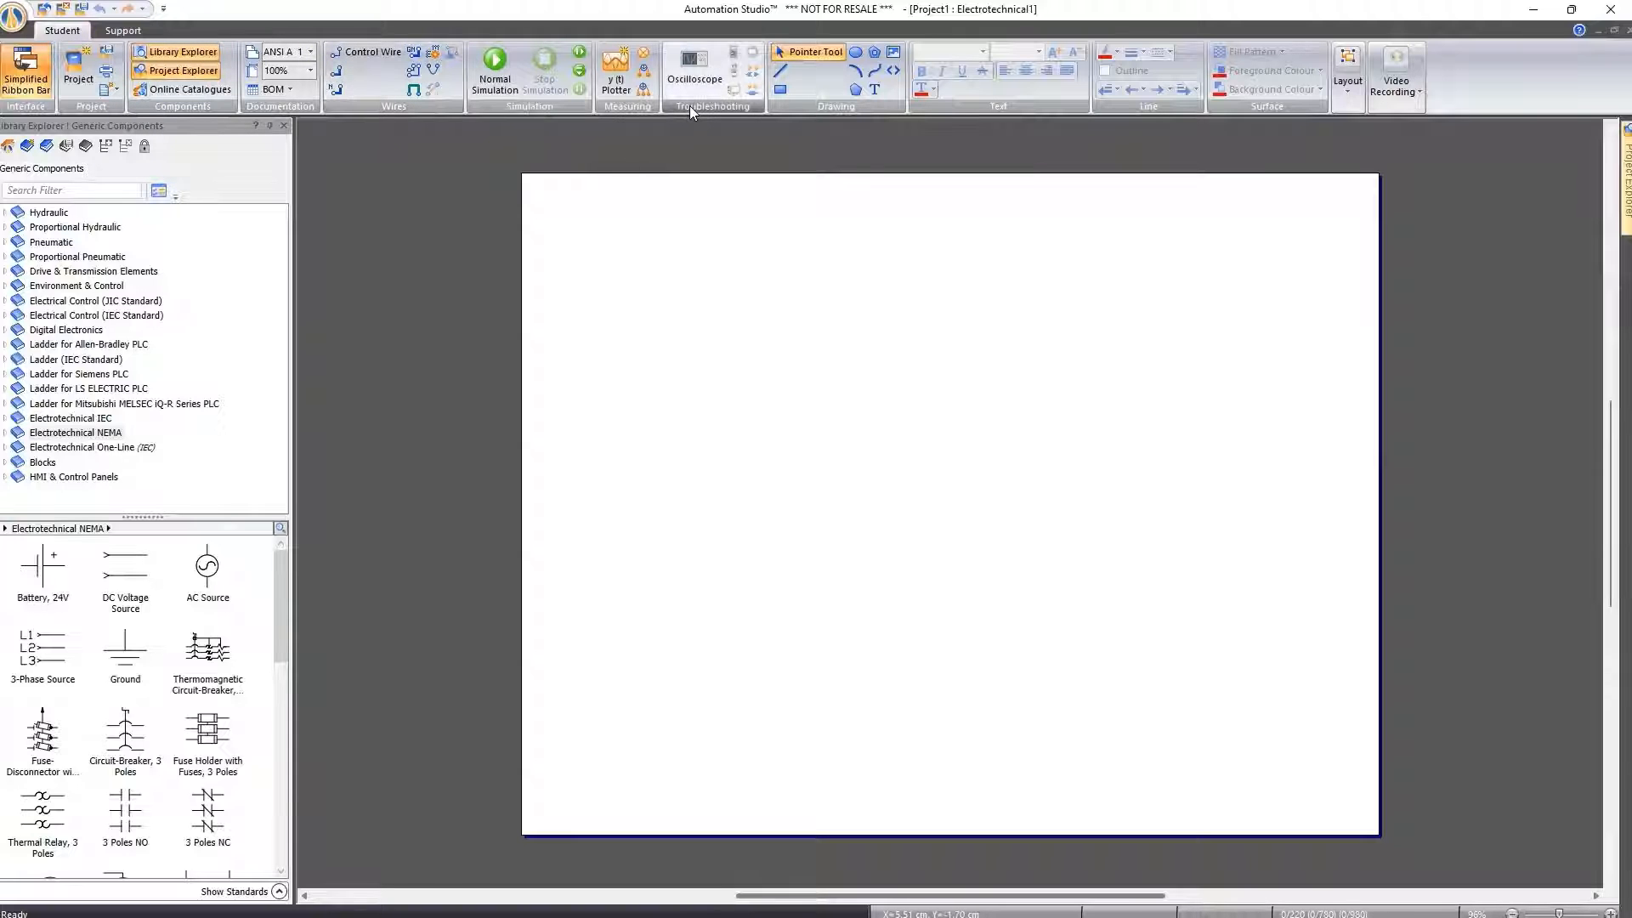
{"action": "left_click", "coordinate": [26, 74]}
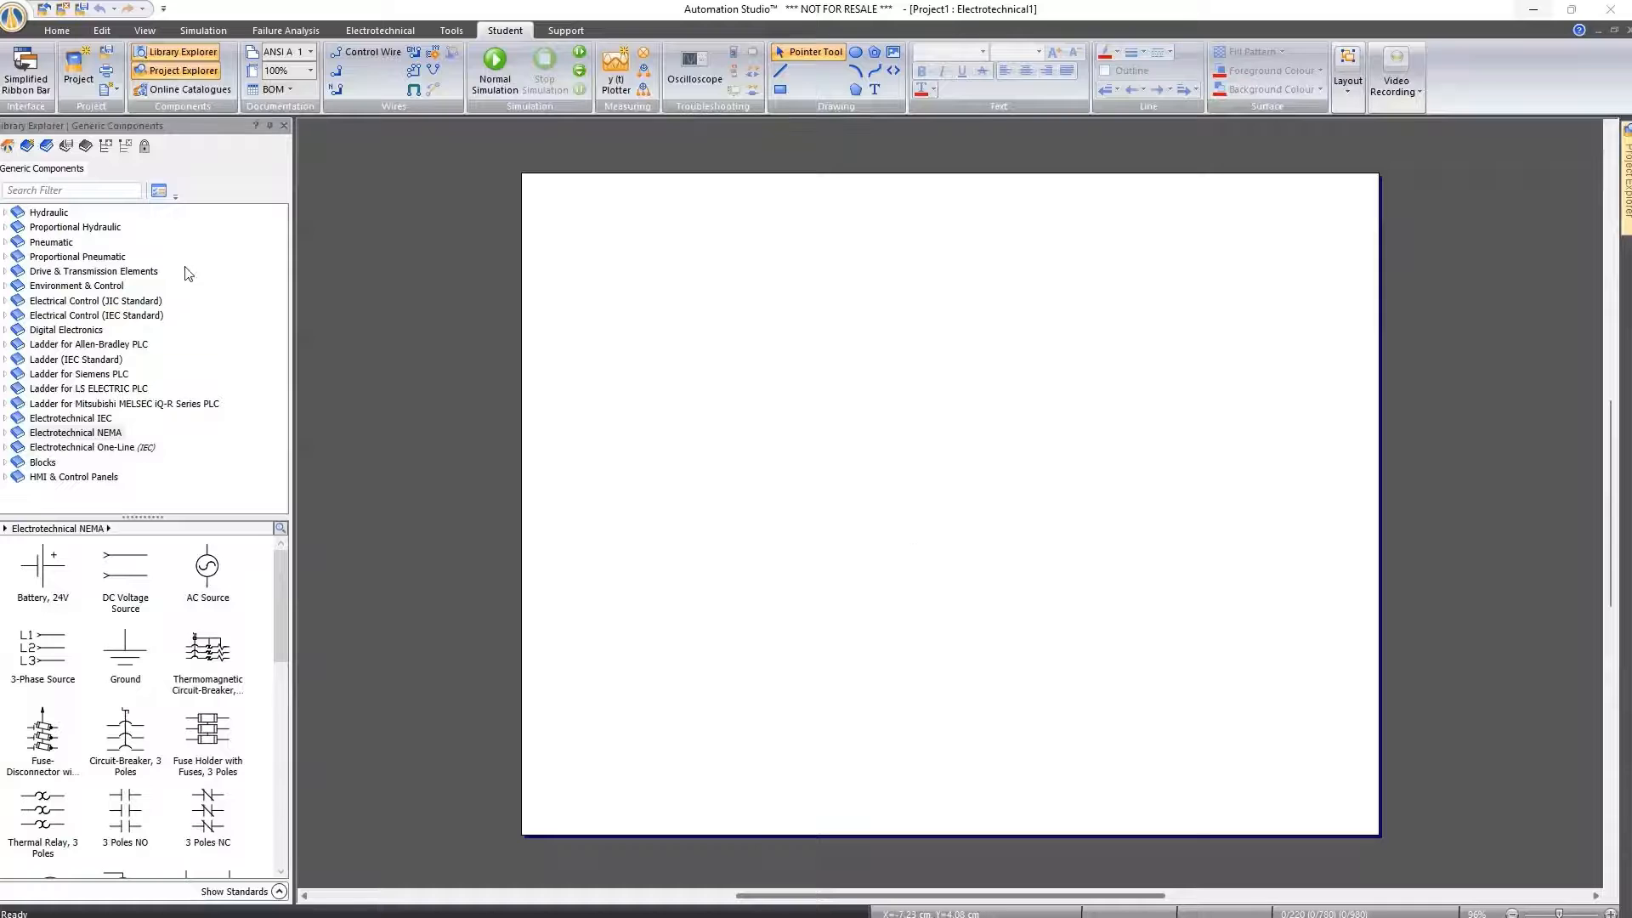
Slightly enlarge the component previews of the Electrotechnical NEMA library
{"action": "left_click", "coordinate": [280, 528]}
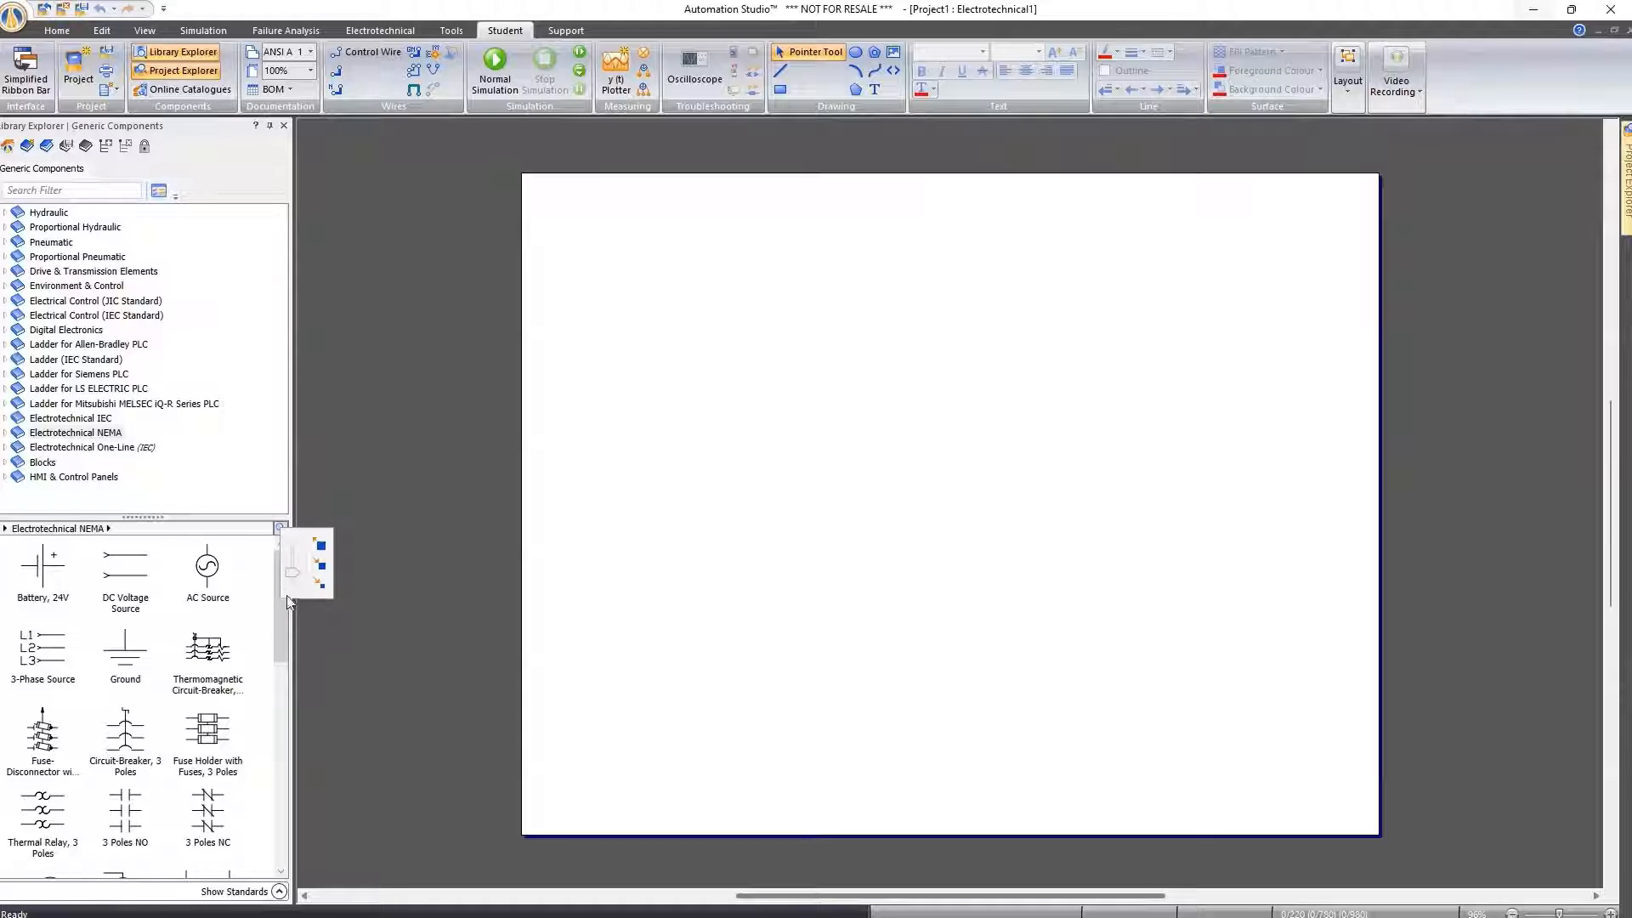
{"action": "left_click_drag", "start_coordinate": [292, 576], "coordinate": [293, 572]}
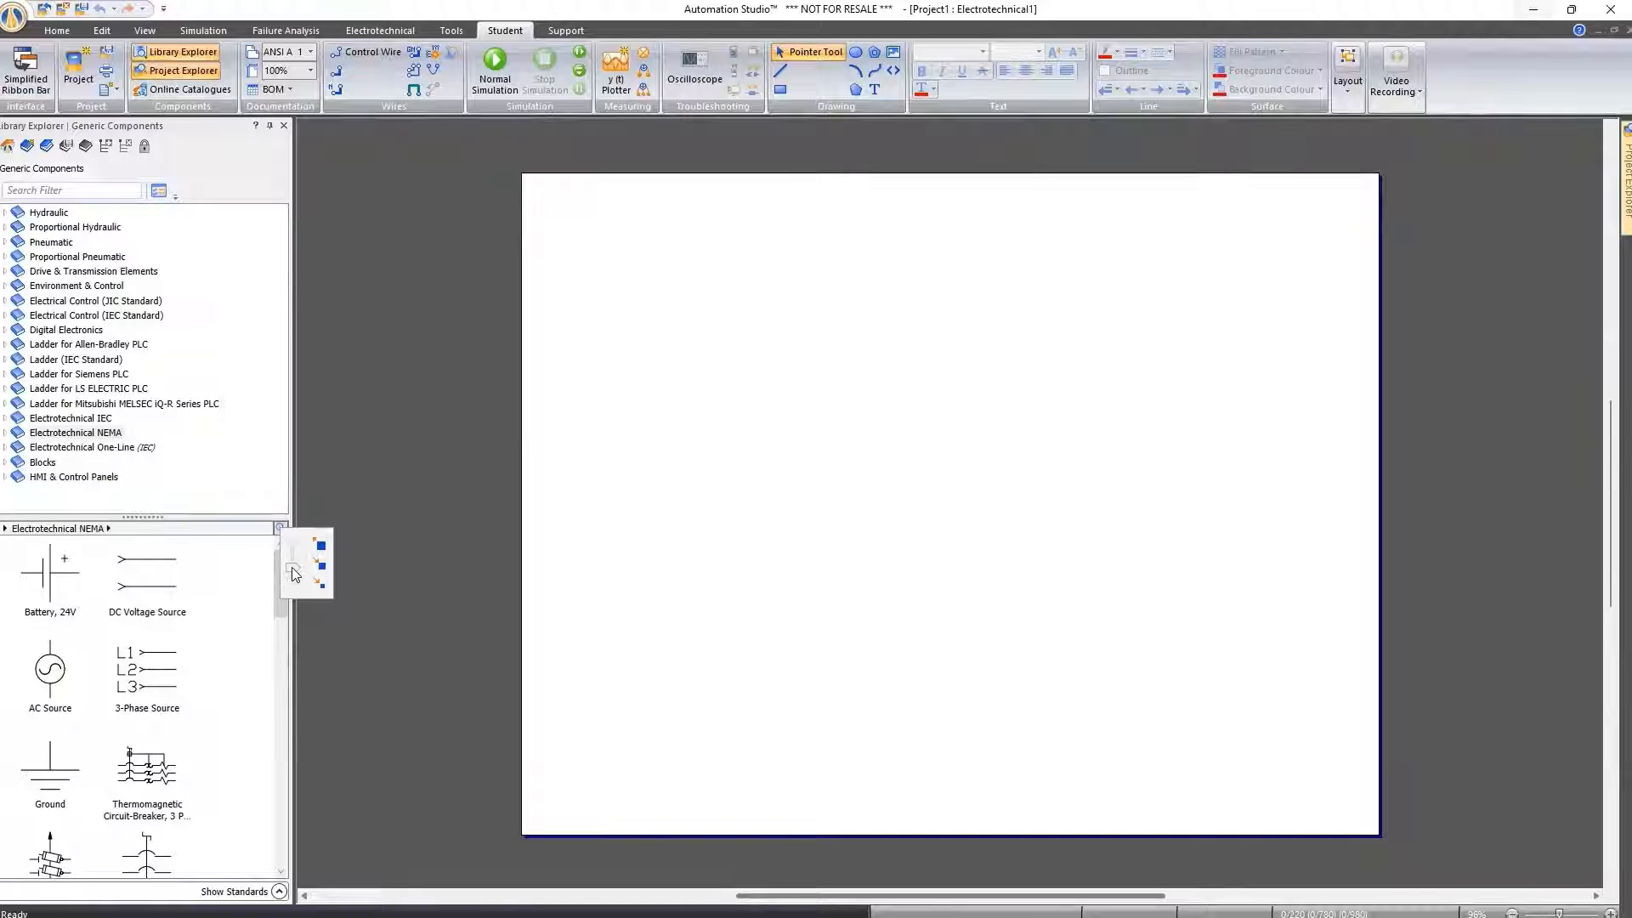
{"action": "mouse_move", "coordinate": [294, 575]}
{"action": "left_mouse_down"}
{"action": "mouse_move", "coordinate": [300, 532]}
{"action": "mouse_move", "coordinate": [296, 570]}
{"action": "left_mouse_up"}
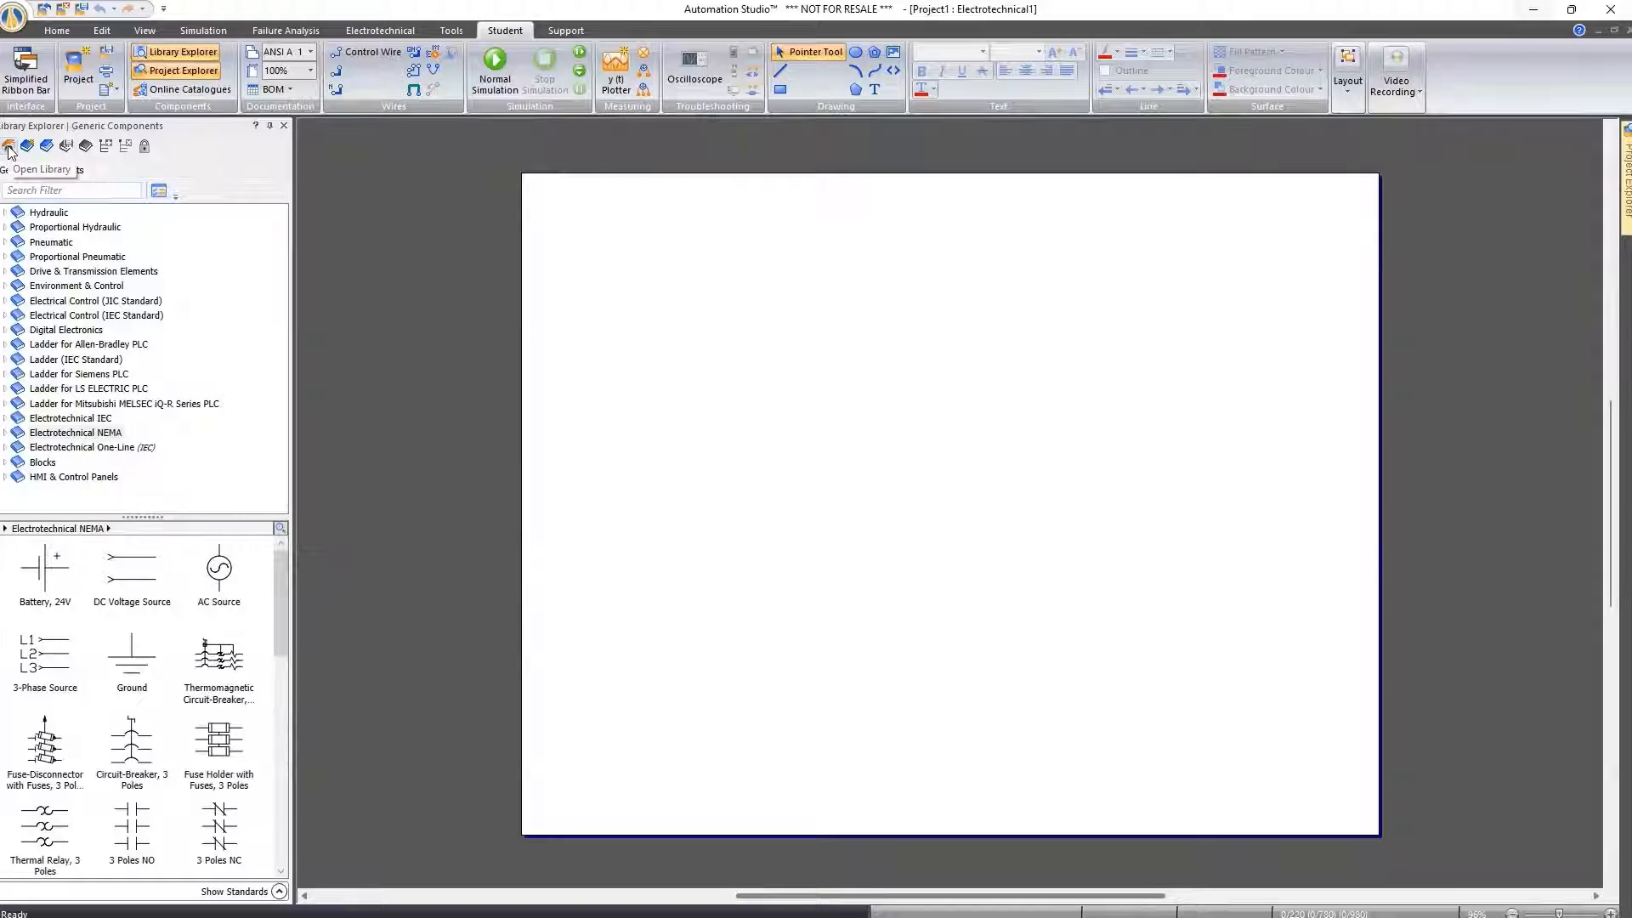
Open the Electrical - Motor Control & Renewable Energy illustrated library
{"action": "left_click", "coordinate": [10, 147]}
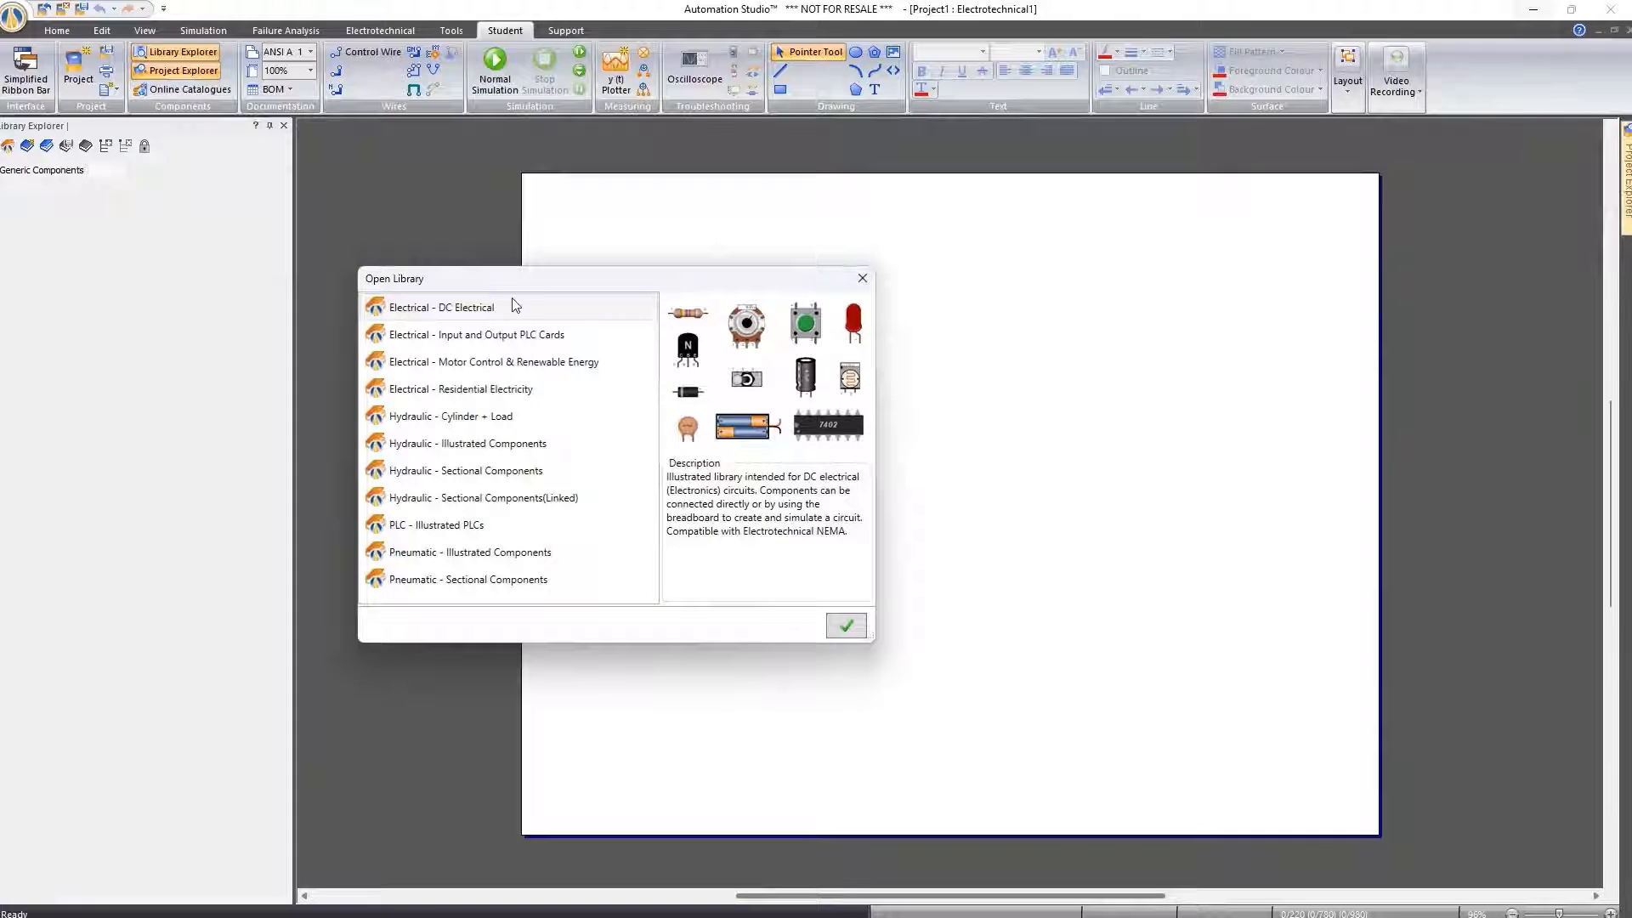
{"action": "left_click", "coordinate": [478, 365]}
{"action": "left_click", "coordinate": [842, 626]}
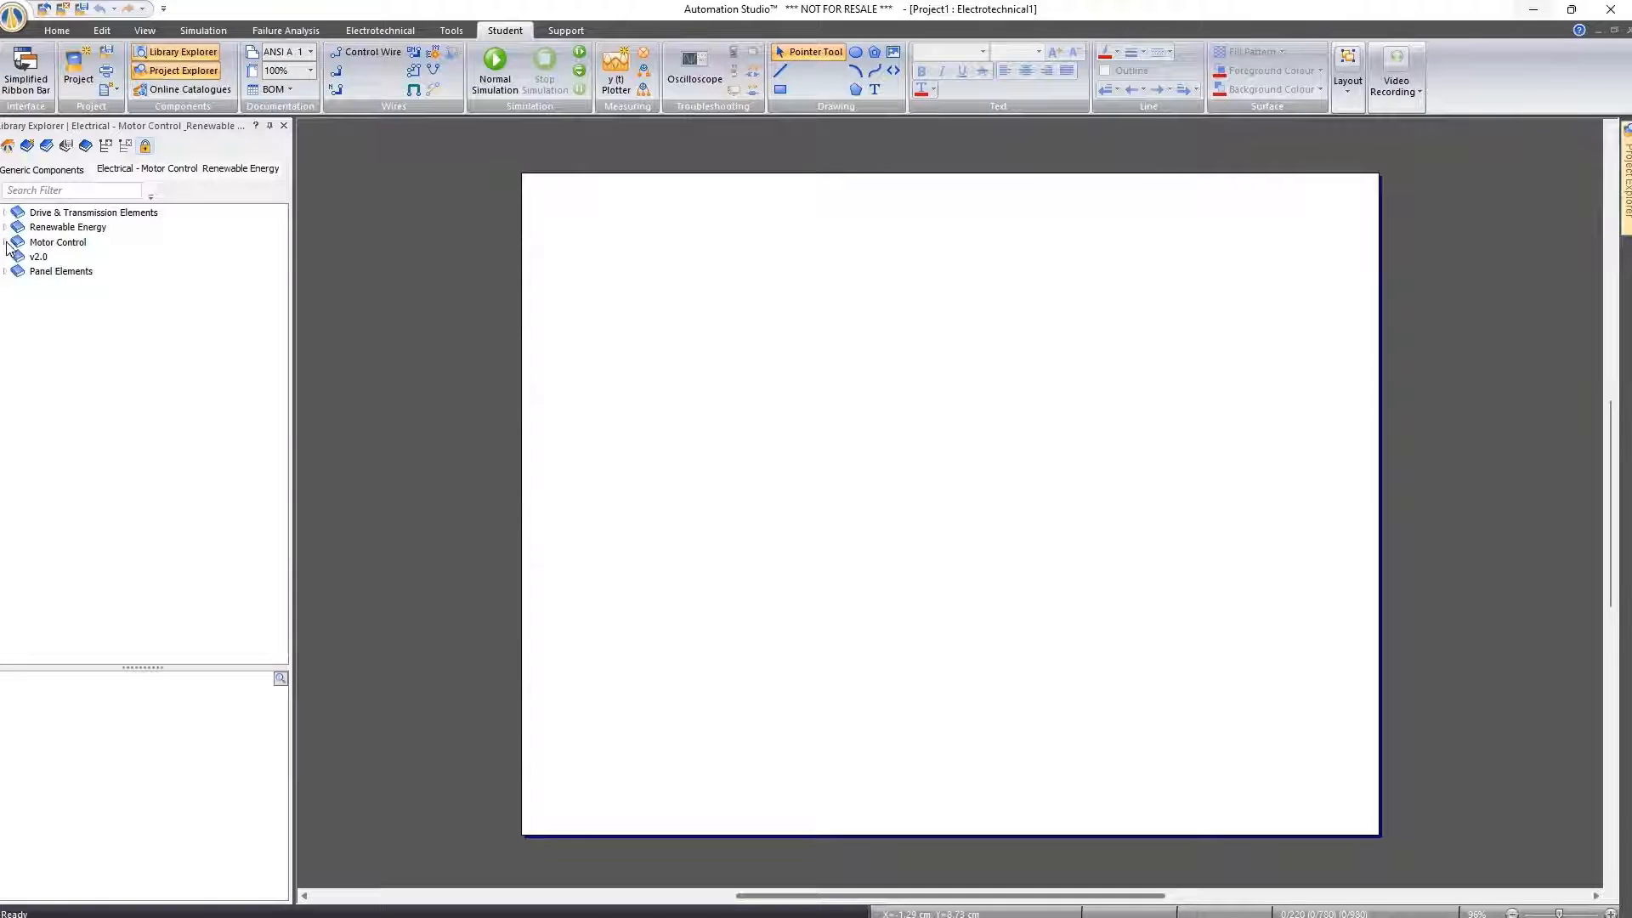
Display the Relays components under Motor Control > Control and give the component preview area more height
{"action": "left_click", "coordinate": [6, 243]}
{"action": "left_click", "coordinate": [11, 257]}
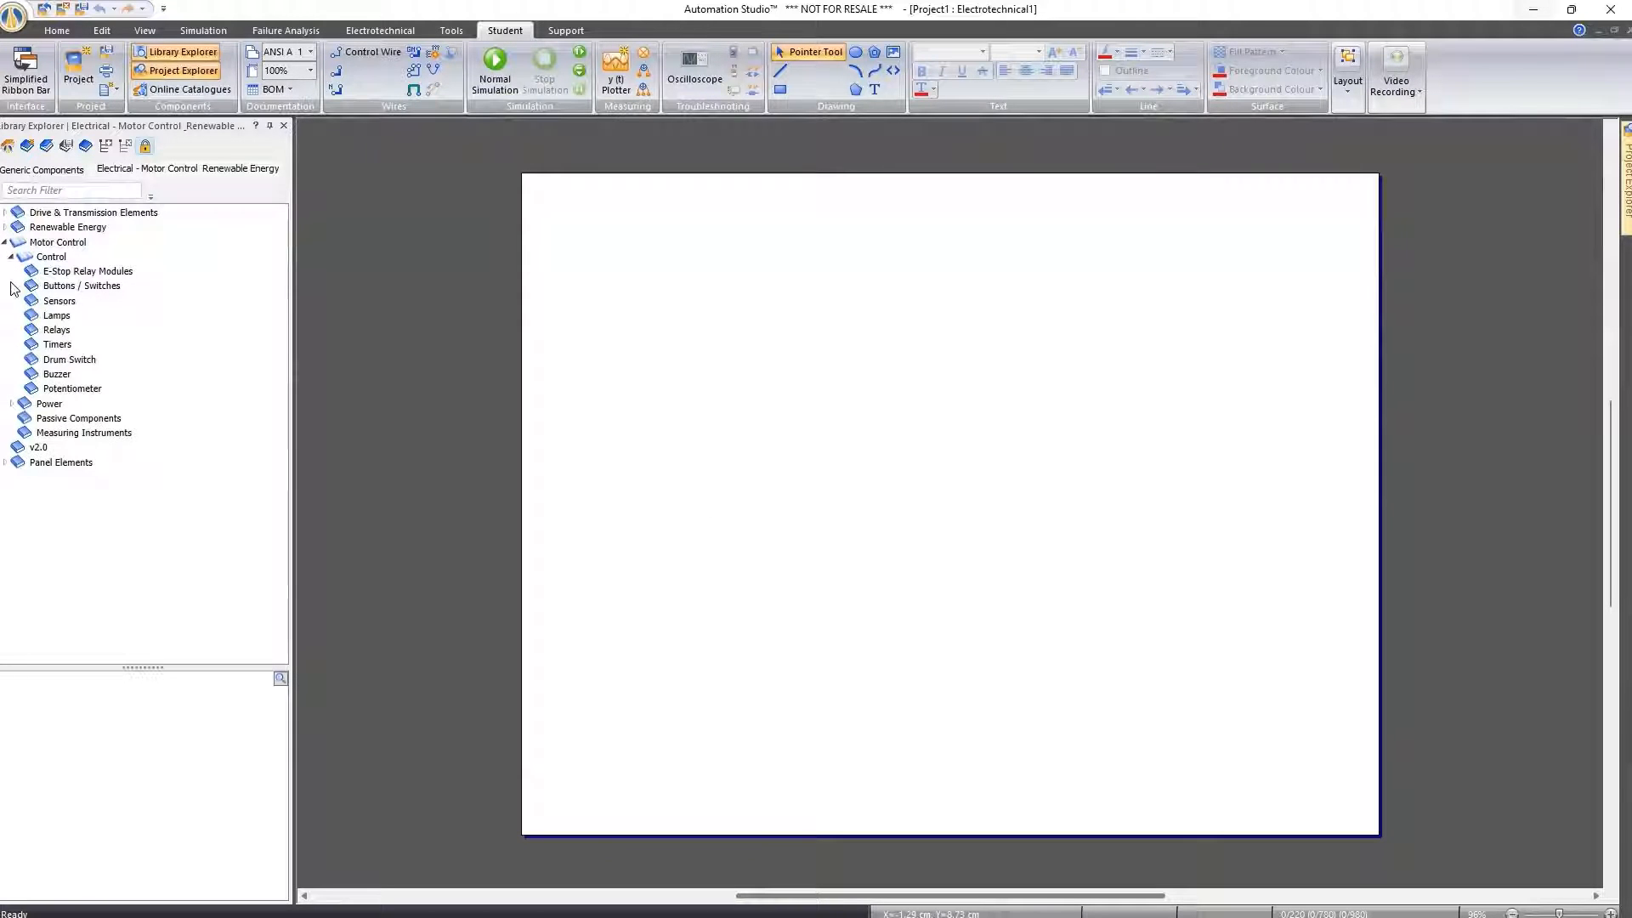
{"action": "left_click", "coordinate": [56, 329]}
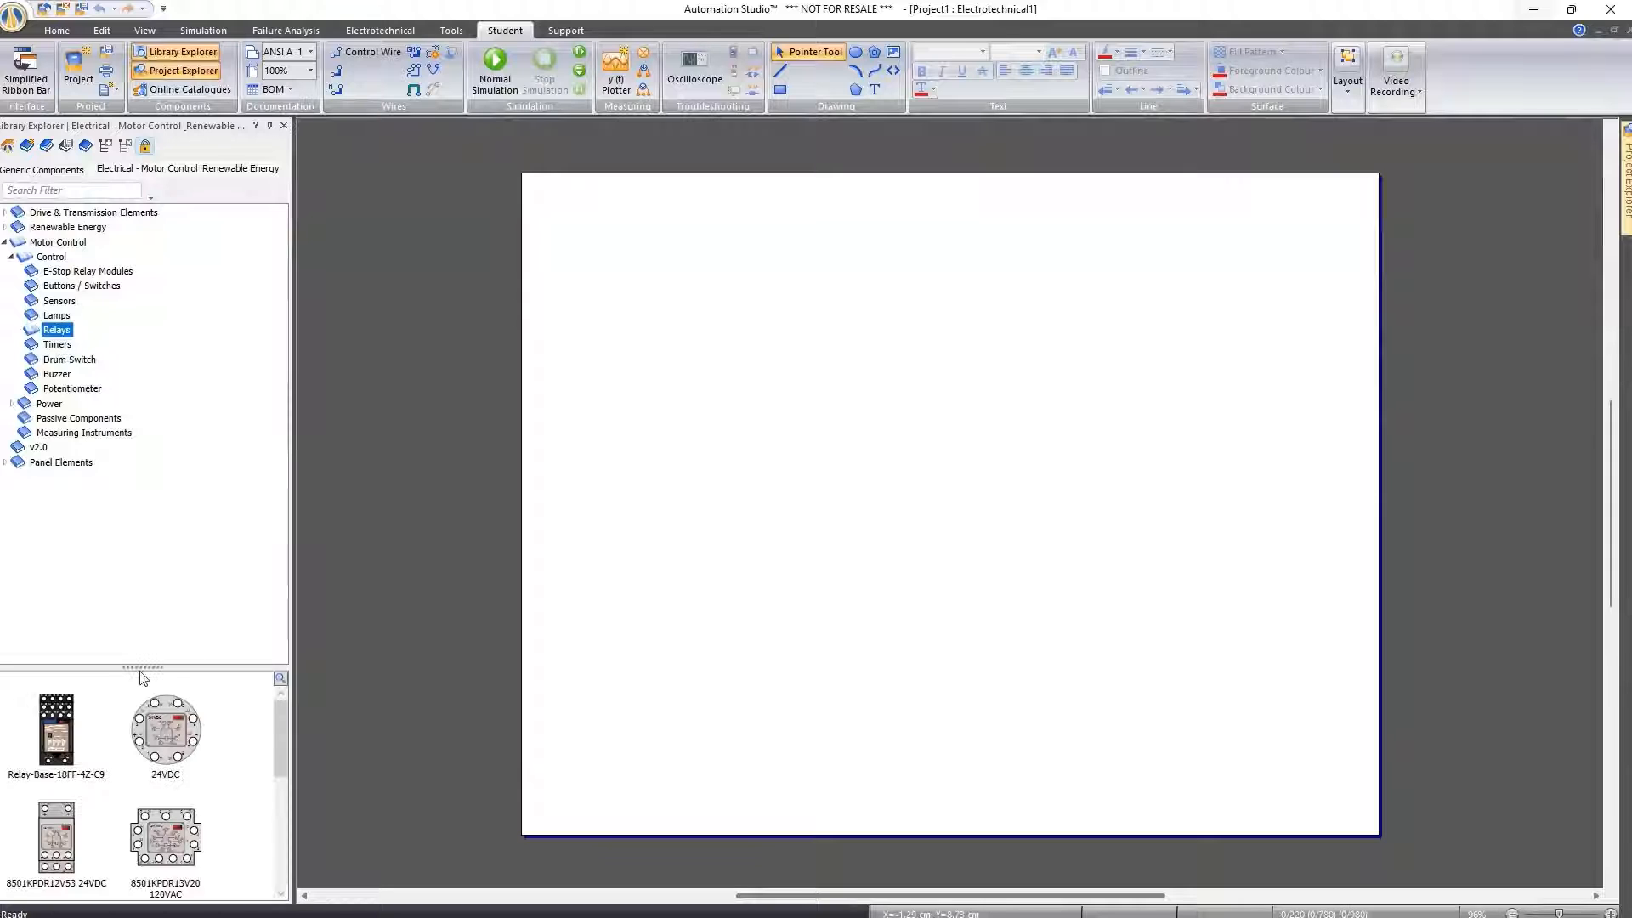
{"action": "left_click_drag", "start_coordinate": [139, 665], "coordinate": [131, 436]}
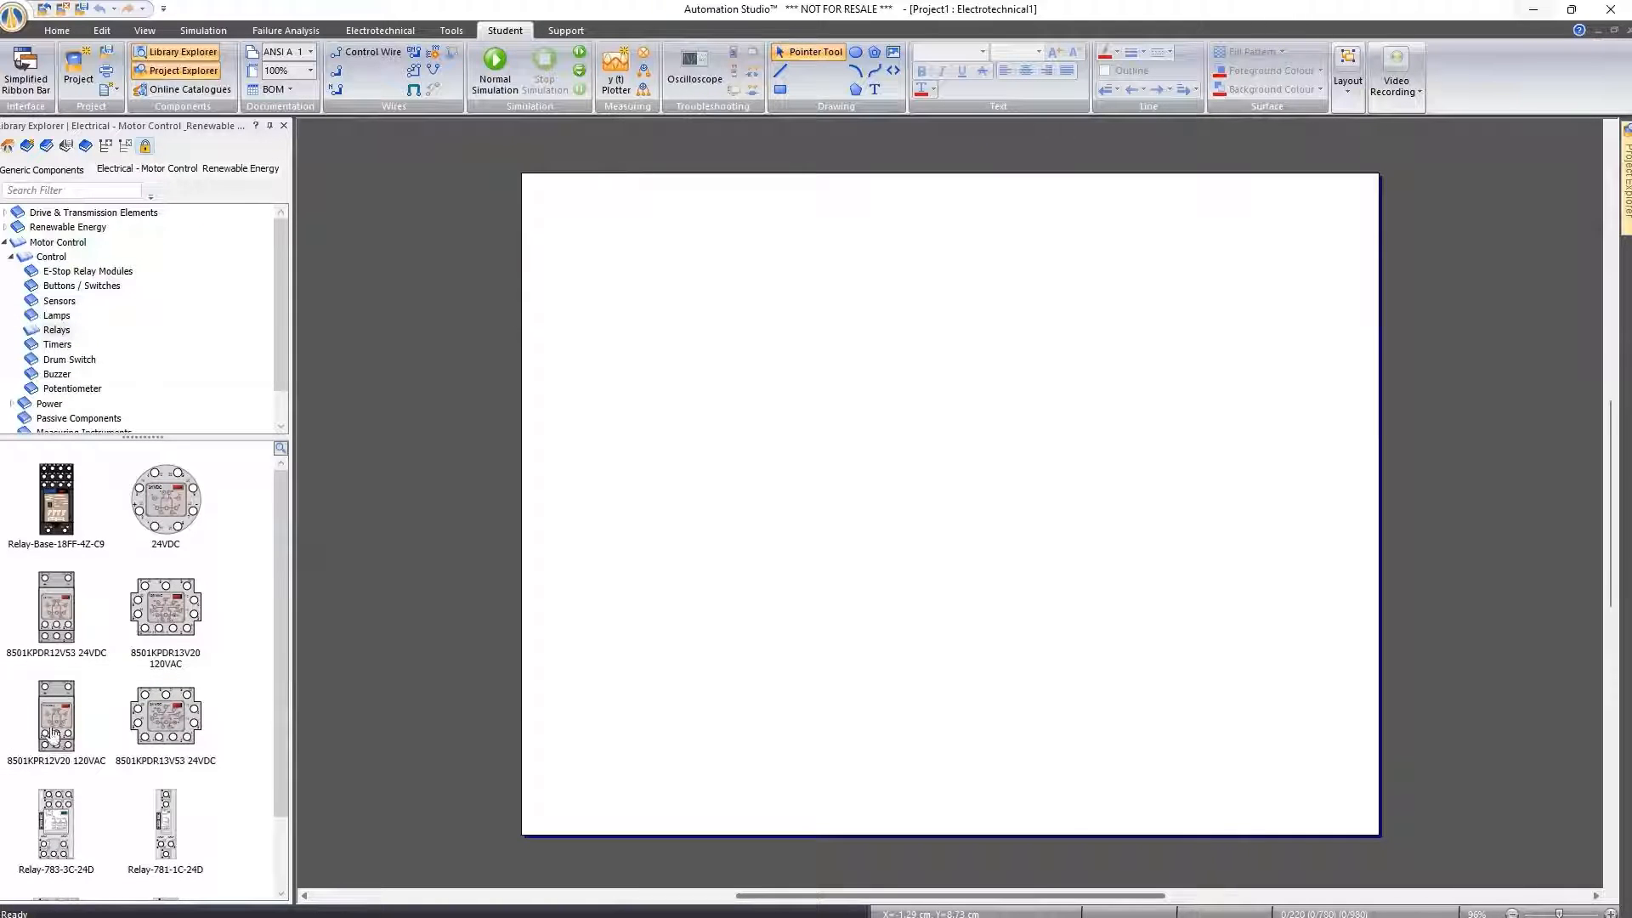
Try large and small preview sizes for the relay components and settle on a medium size
{"action": "left_click", "coordinate": [281, 449]}
{"action": "left_click_drag", "start_coordinate": [292, 494], "coordinate": [296, 454]}
{"action": "mouse_move", "coordinate": [277, 533]}
{"action": "left_mouse_down"}
{"action": "mouse_move", "coordinate": [277, 884]}
{"action": "mouse_move", "coordinate": [285, 520]}
{"action": "mouse_move", "coordinate": [300, 510]}
{"action": "left_mouse_up"}
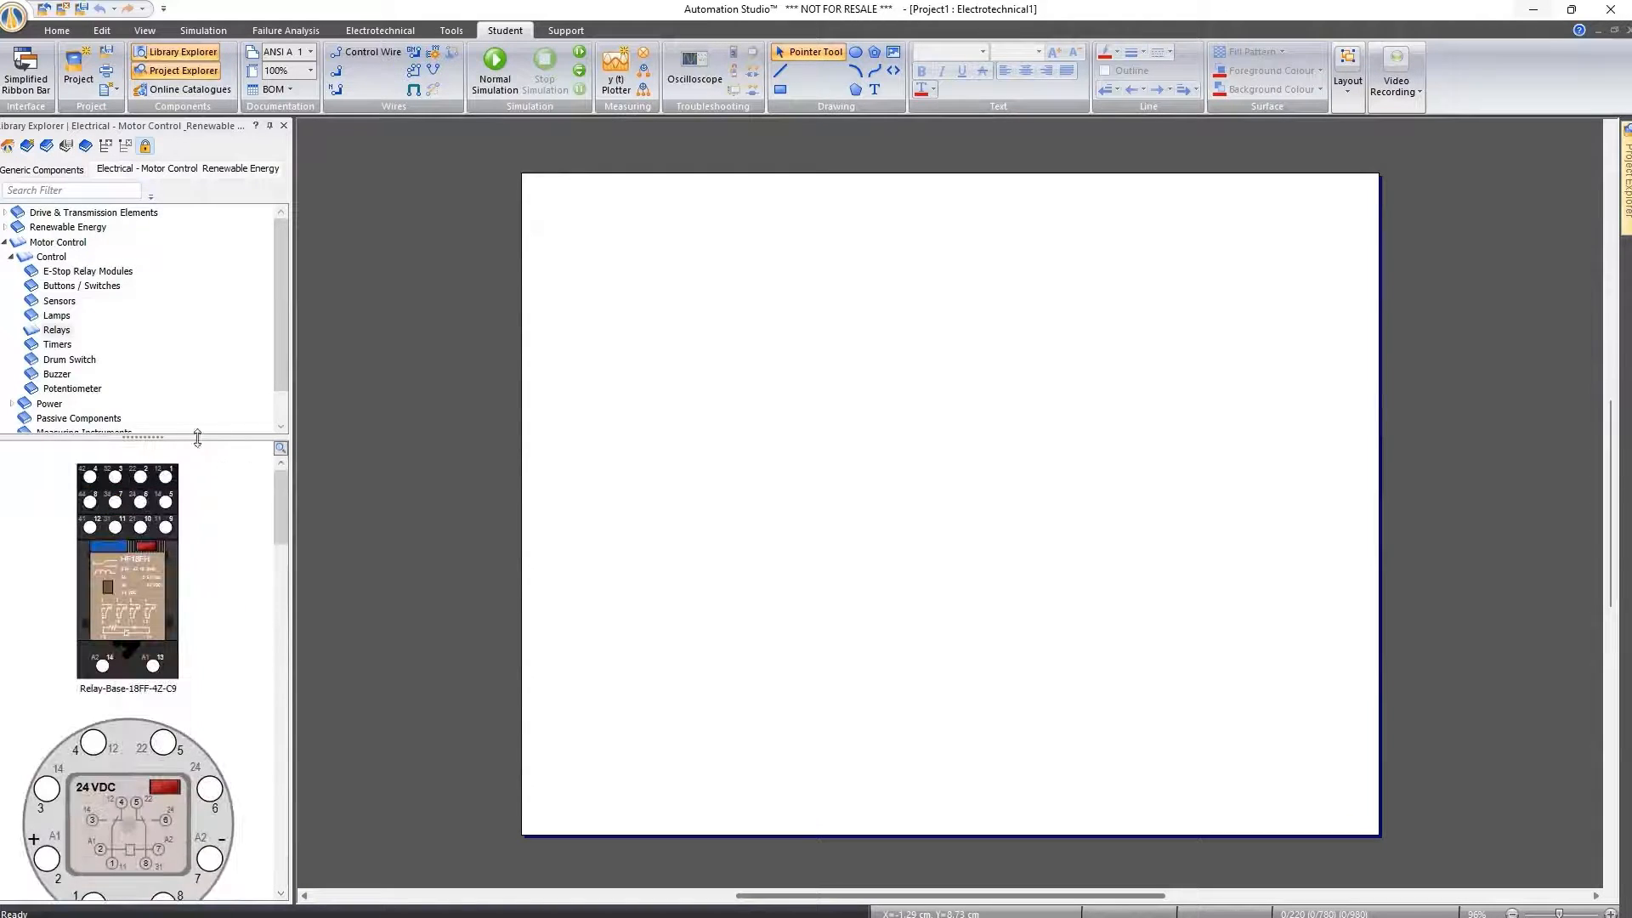
{"action": "left_click", "coordinate": [279, 451]}
{"action": "left_click", "coordinate": [290, 487]}
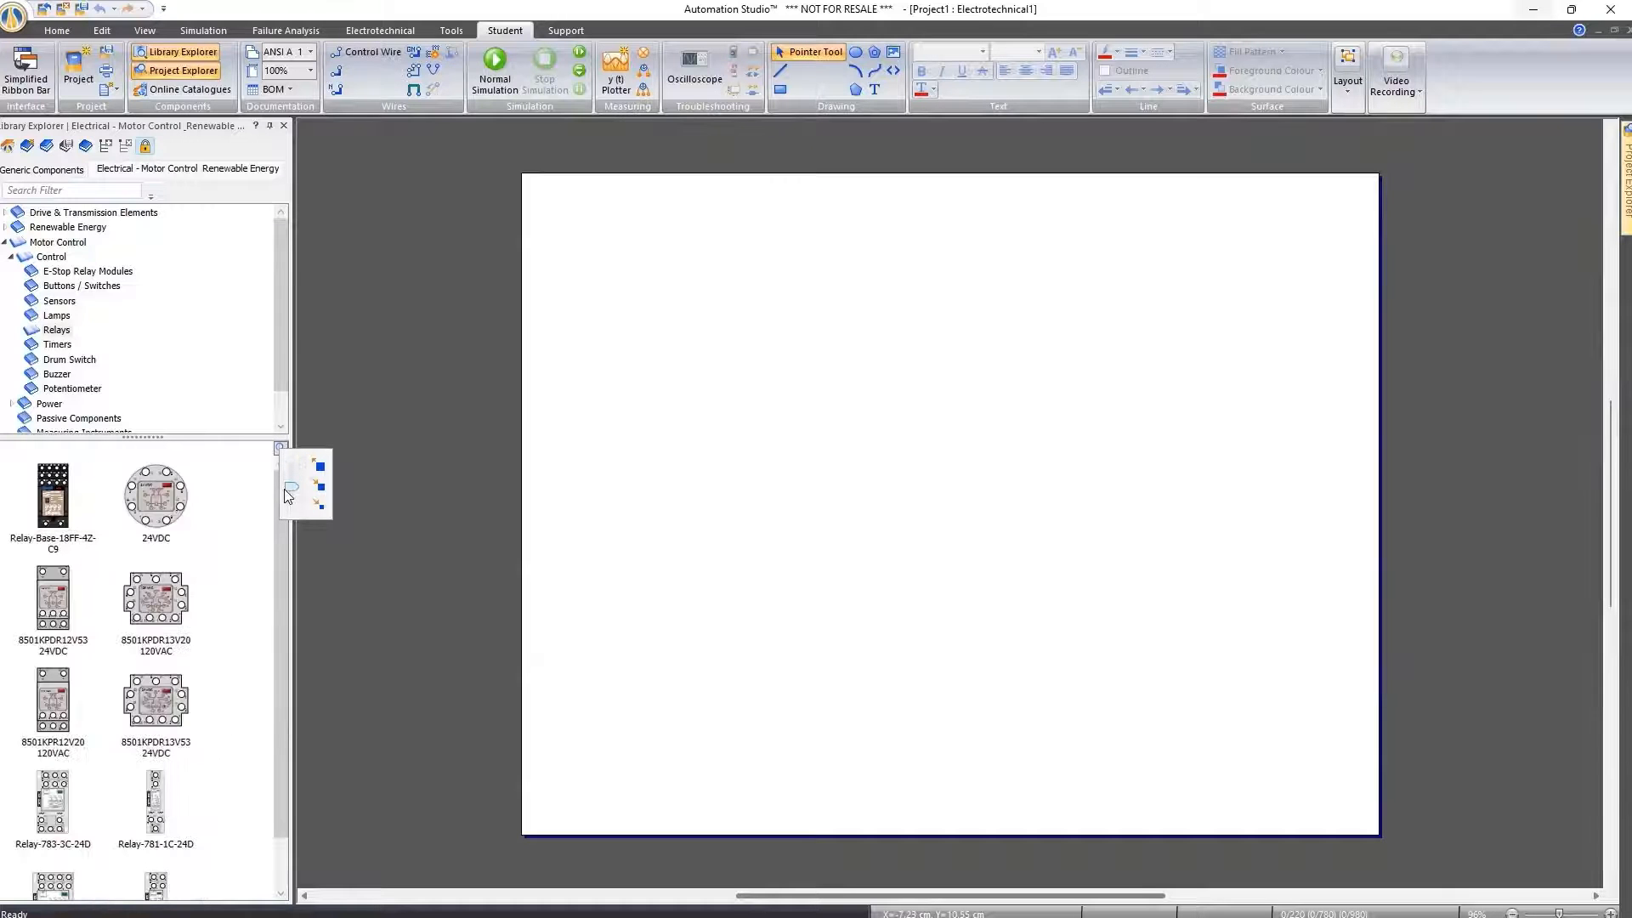
{"action": "left_click", "coordinate": [284, 483]}
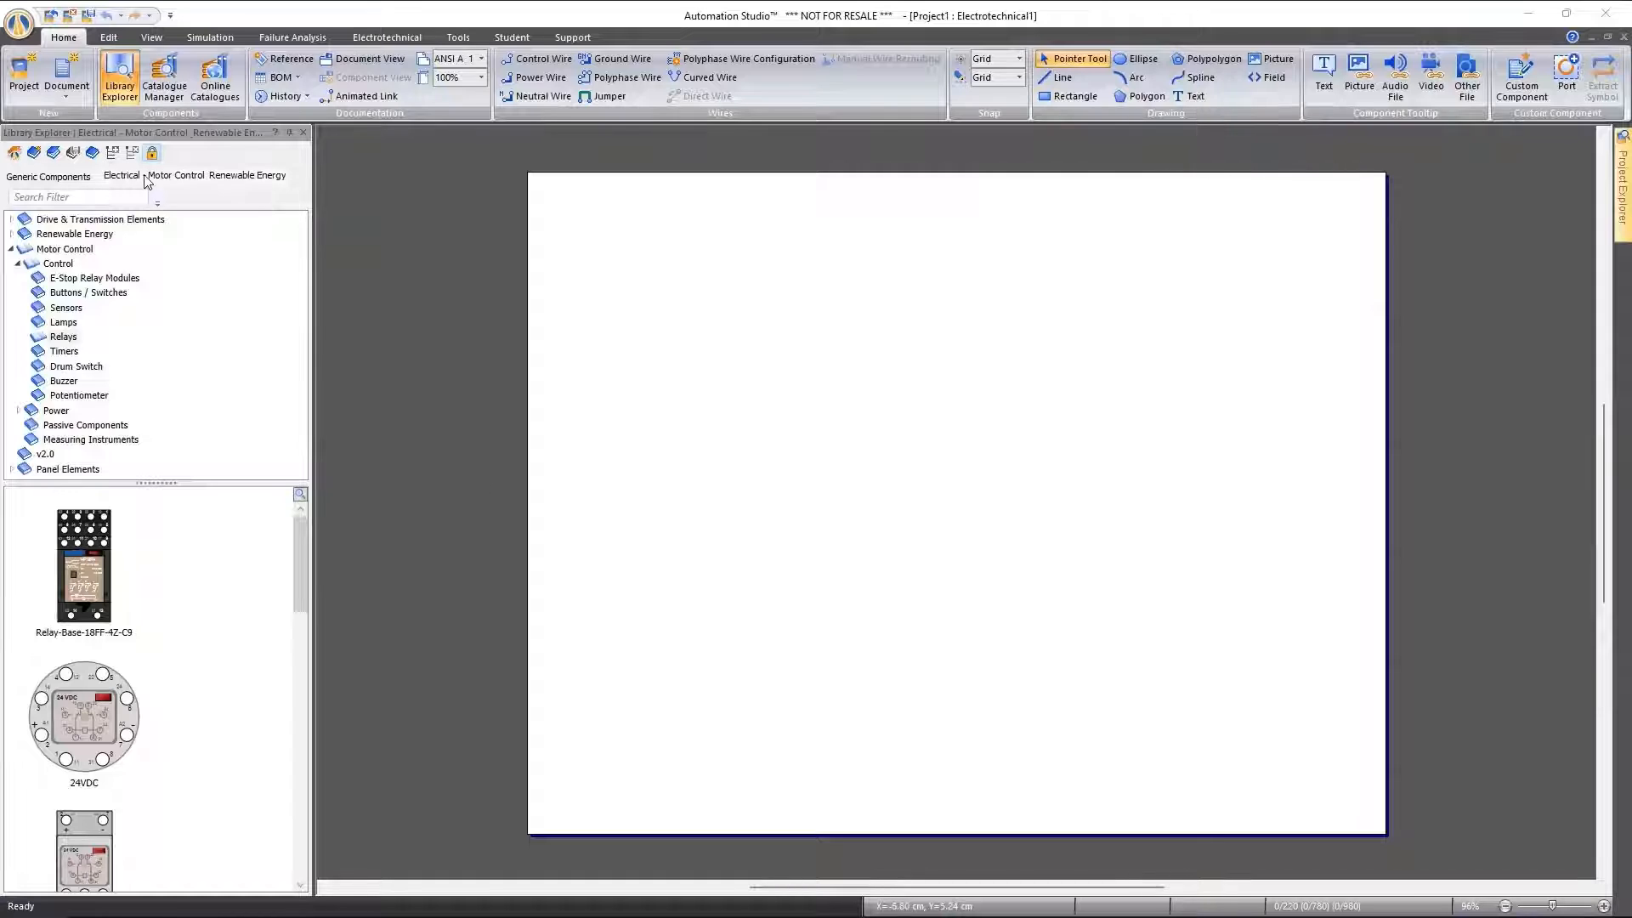
Close the Electrical - Motor Control & Renewable Energy library and bring up the list of available component libraries
{"action": "left_click", "coordinate": [93, 154]}
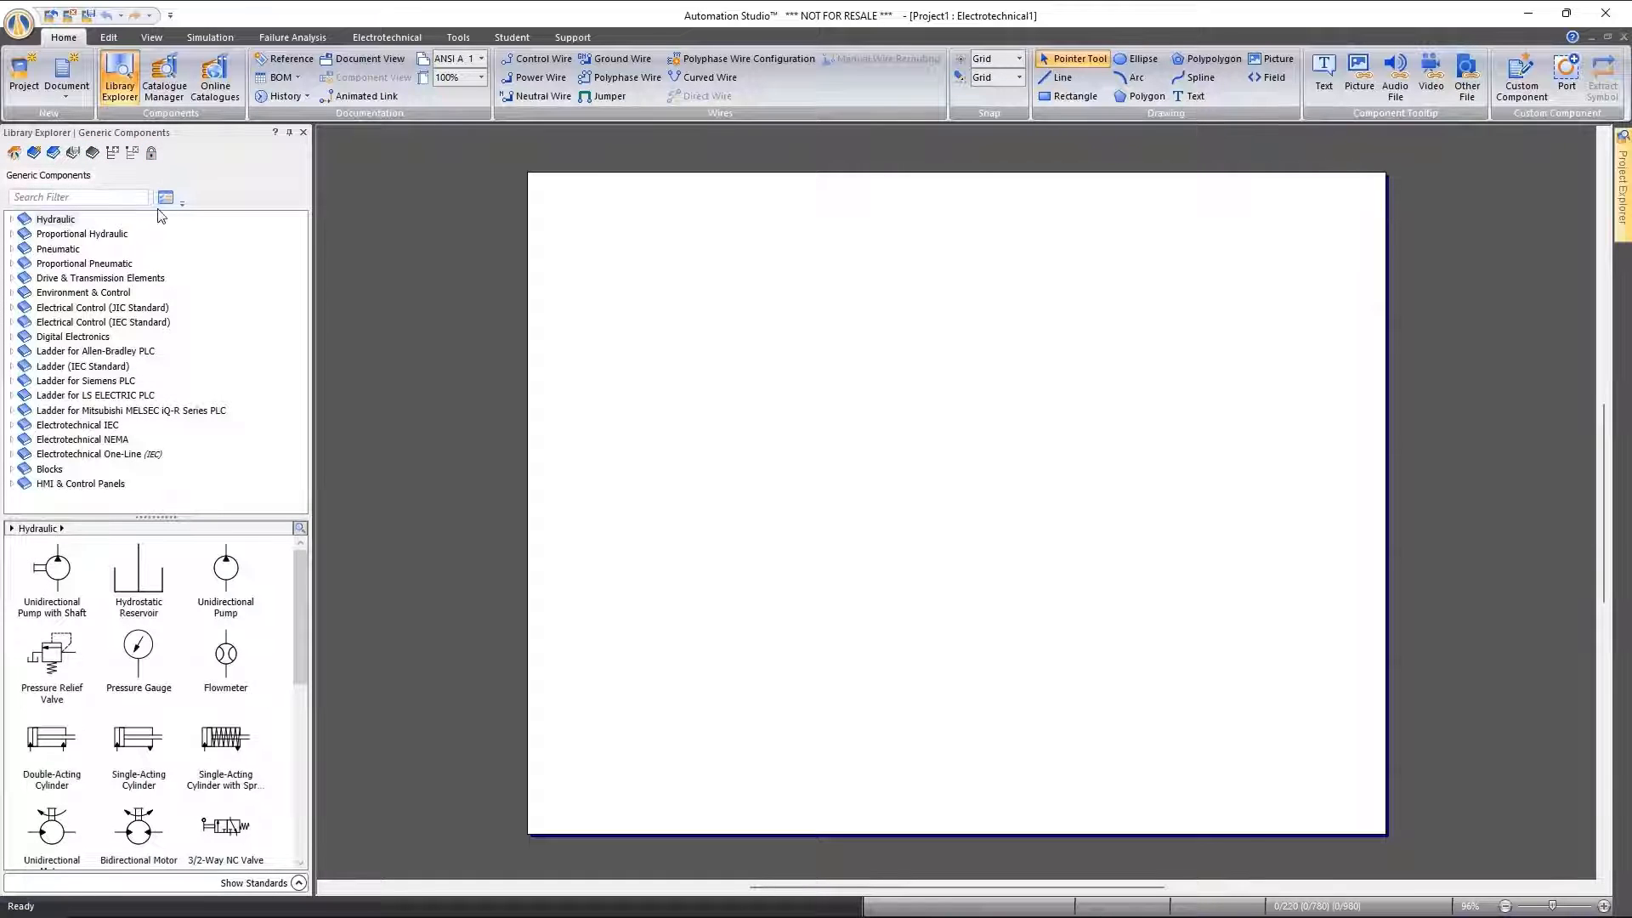
{"action": "left_click", "coordinate": [14, 154]}
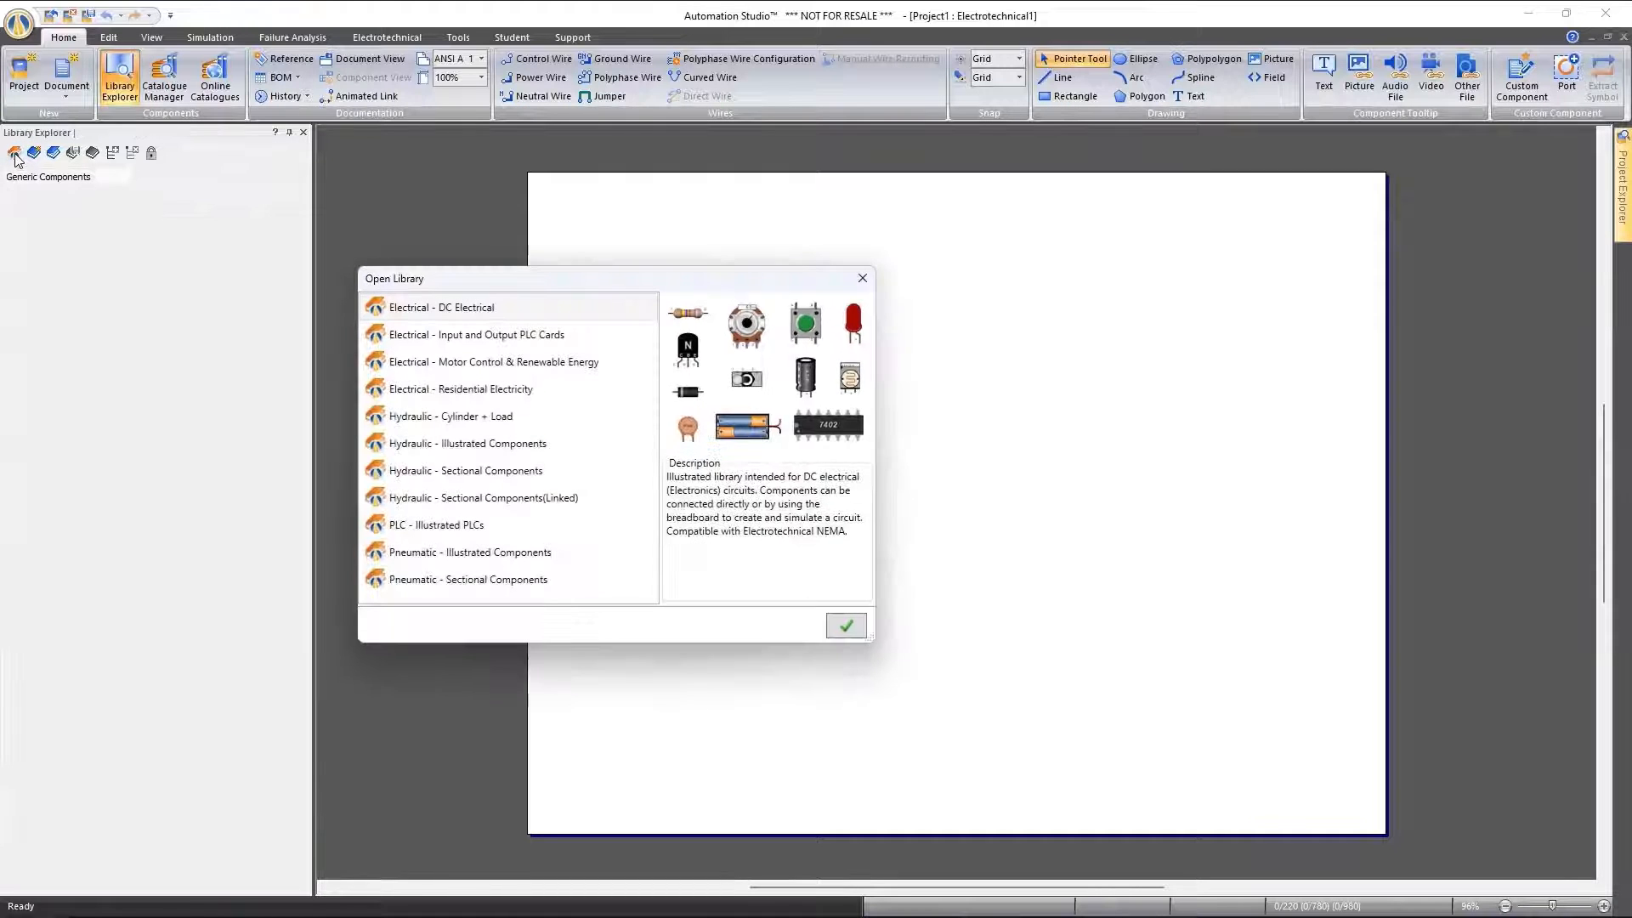
{"action": "left_click_drag", "start_coordinate": [707, 281], "coordinate": [773, 234]}
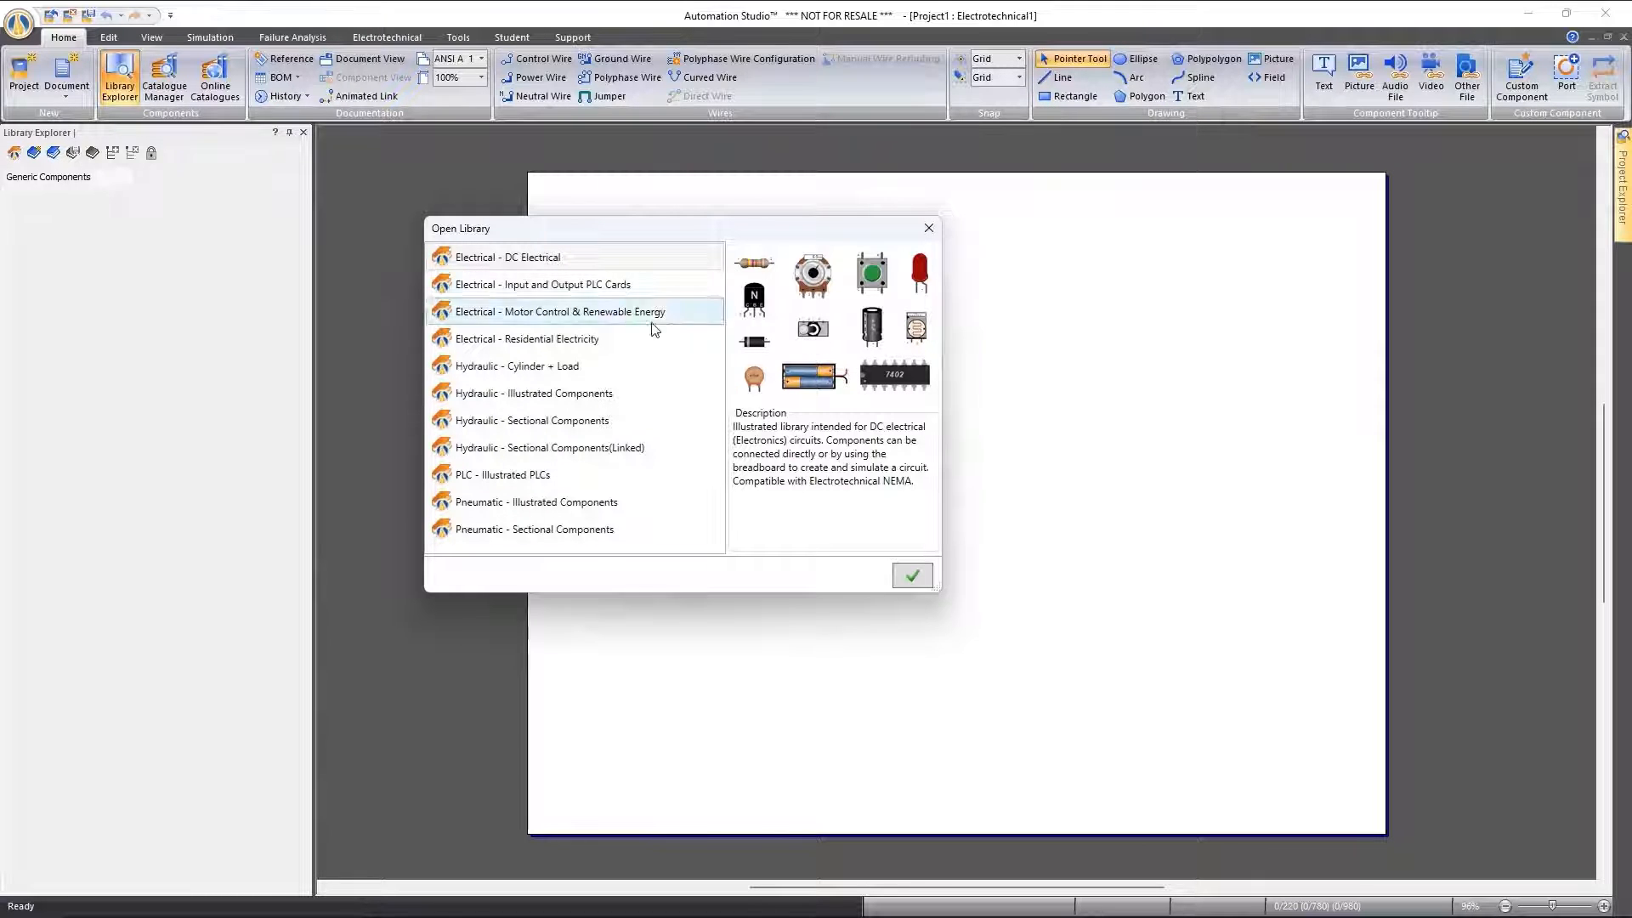
Review the previews and descriptions of the electrical, hydraulic, PLC and illustrated pneumatic libraries, one after another
{"action": "left_click", "coordinate": [555, 294]}
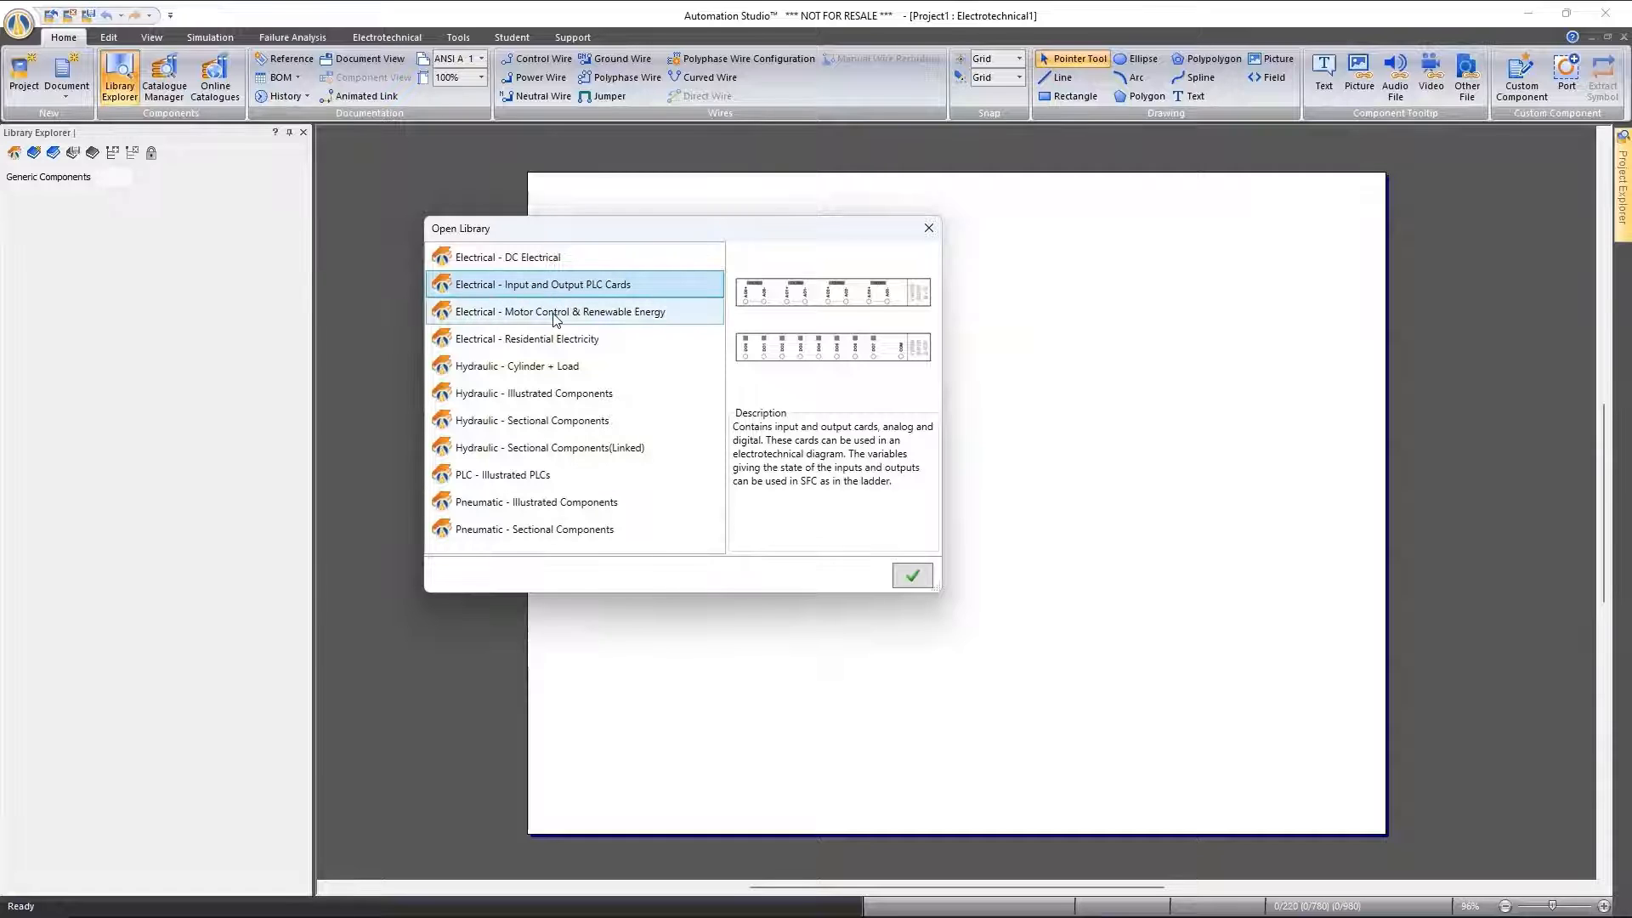
{"action": "left_click", "coordinate": [555, 313]}
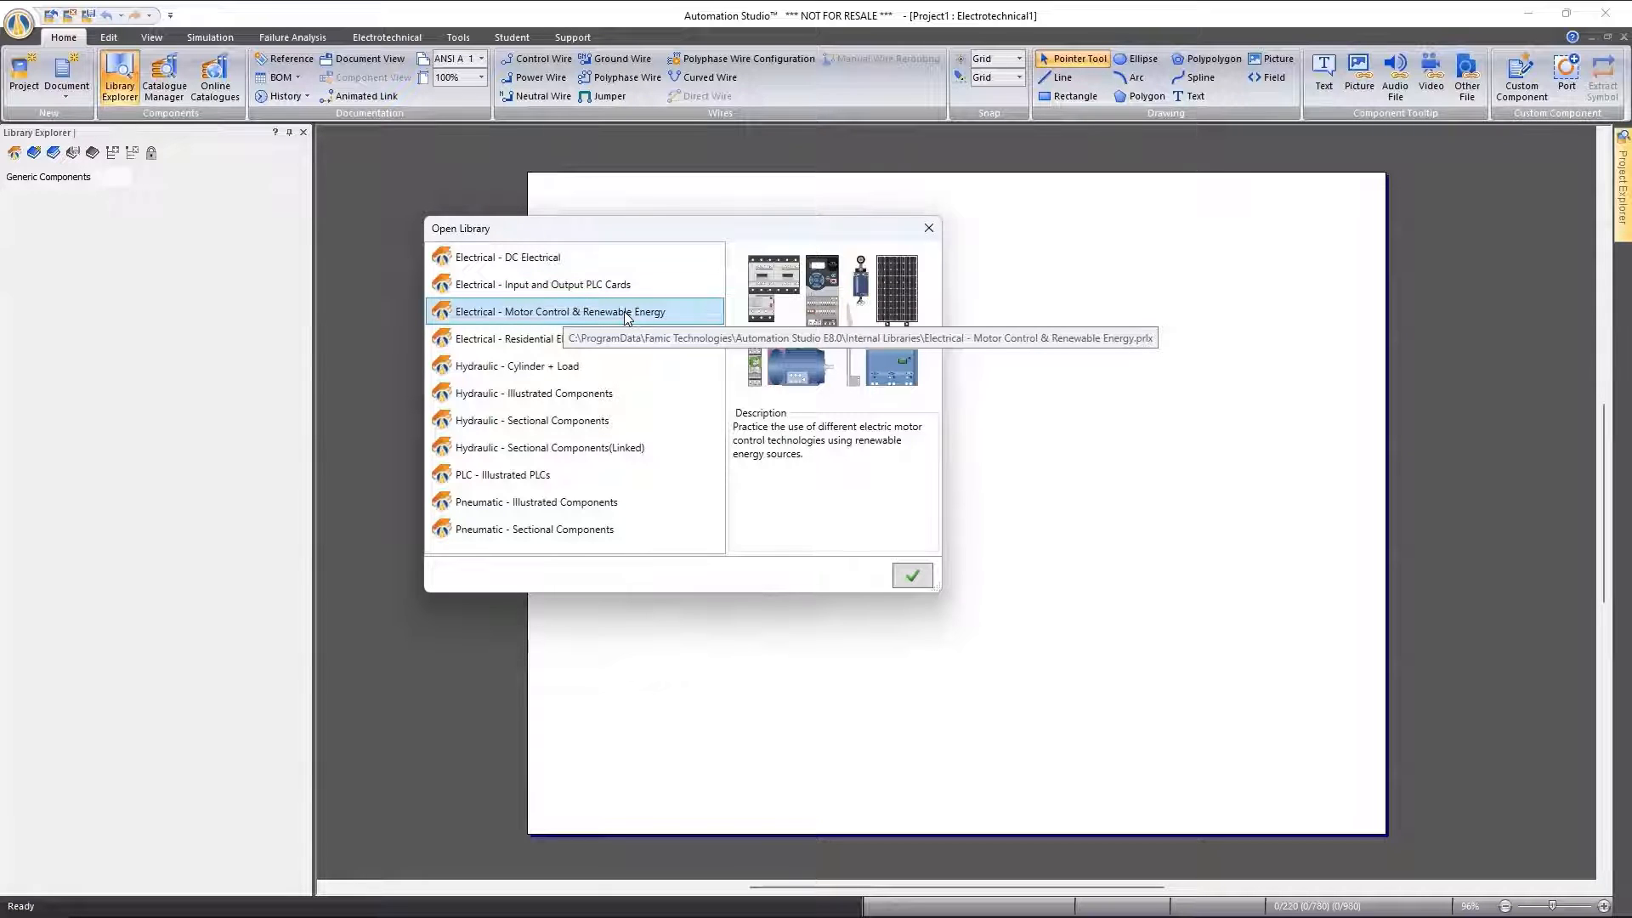
{"action": "left_click", "coordinate": [541, 340]}
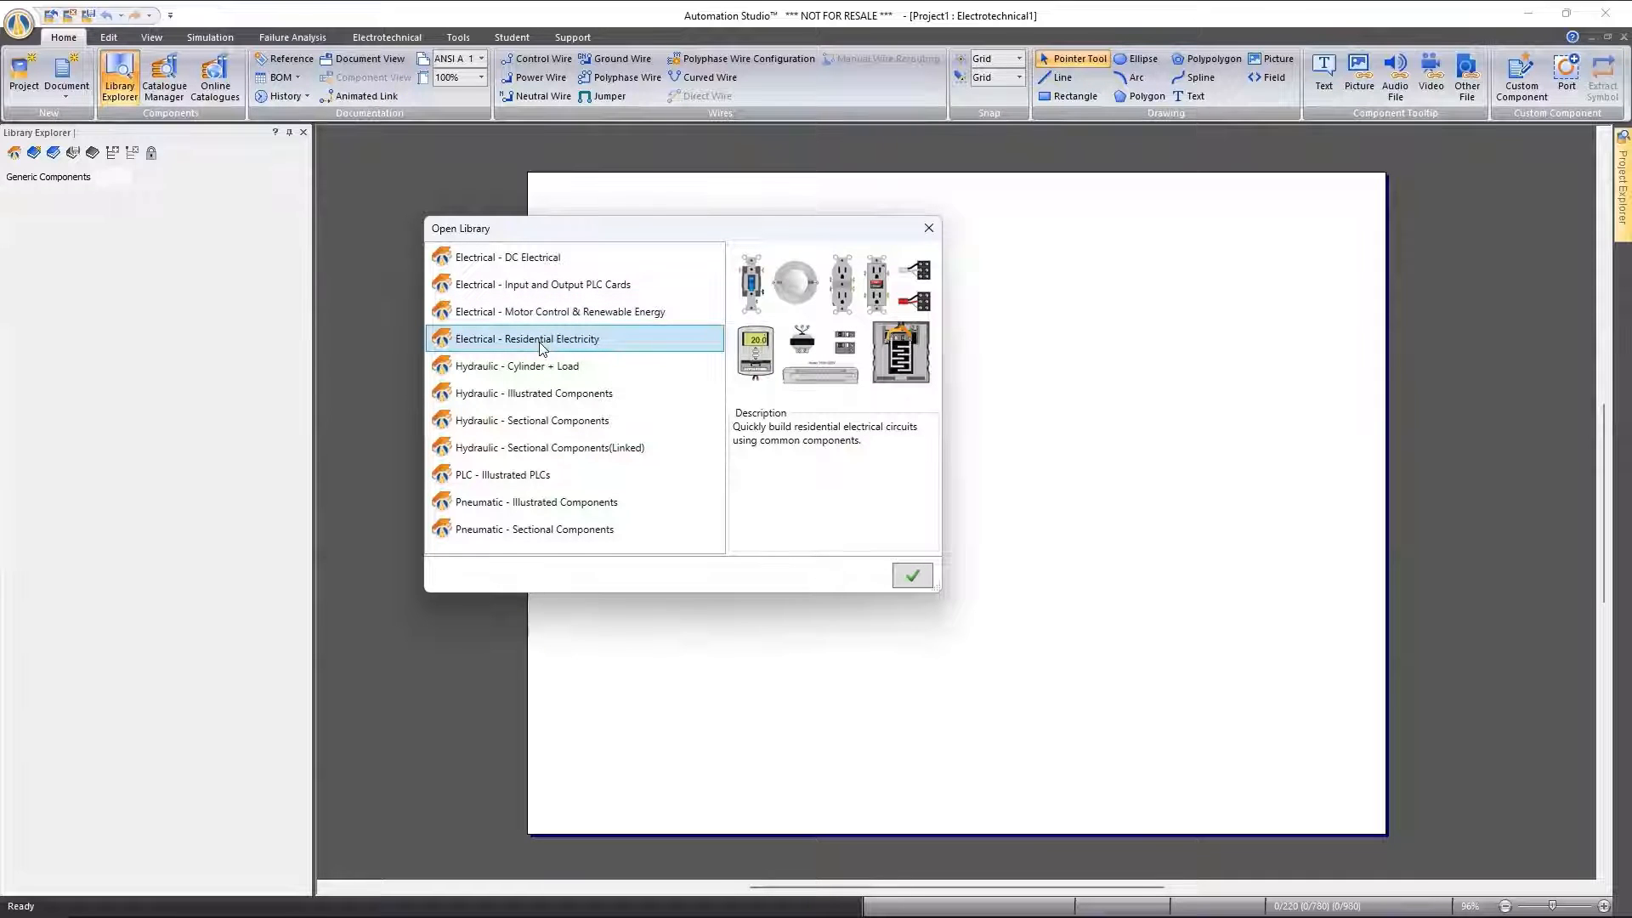
{"action": "left_click", "coordinate": [549, 364]}
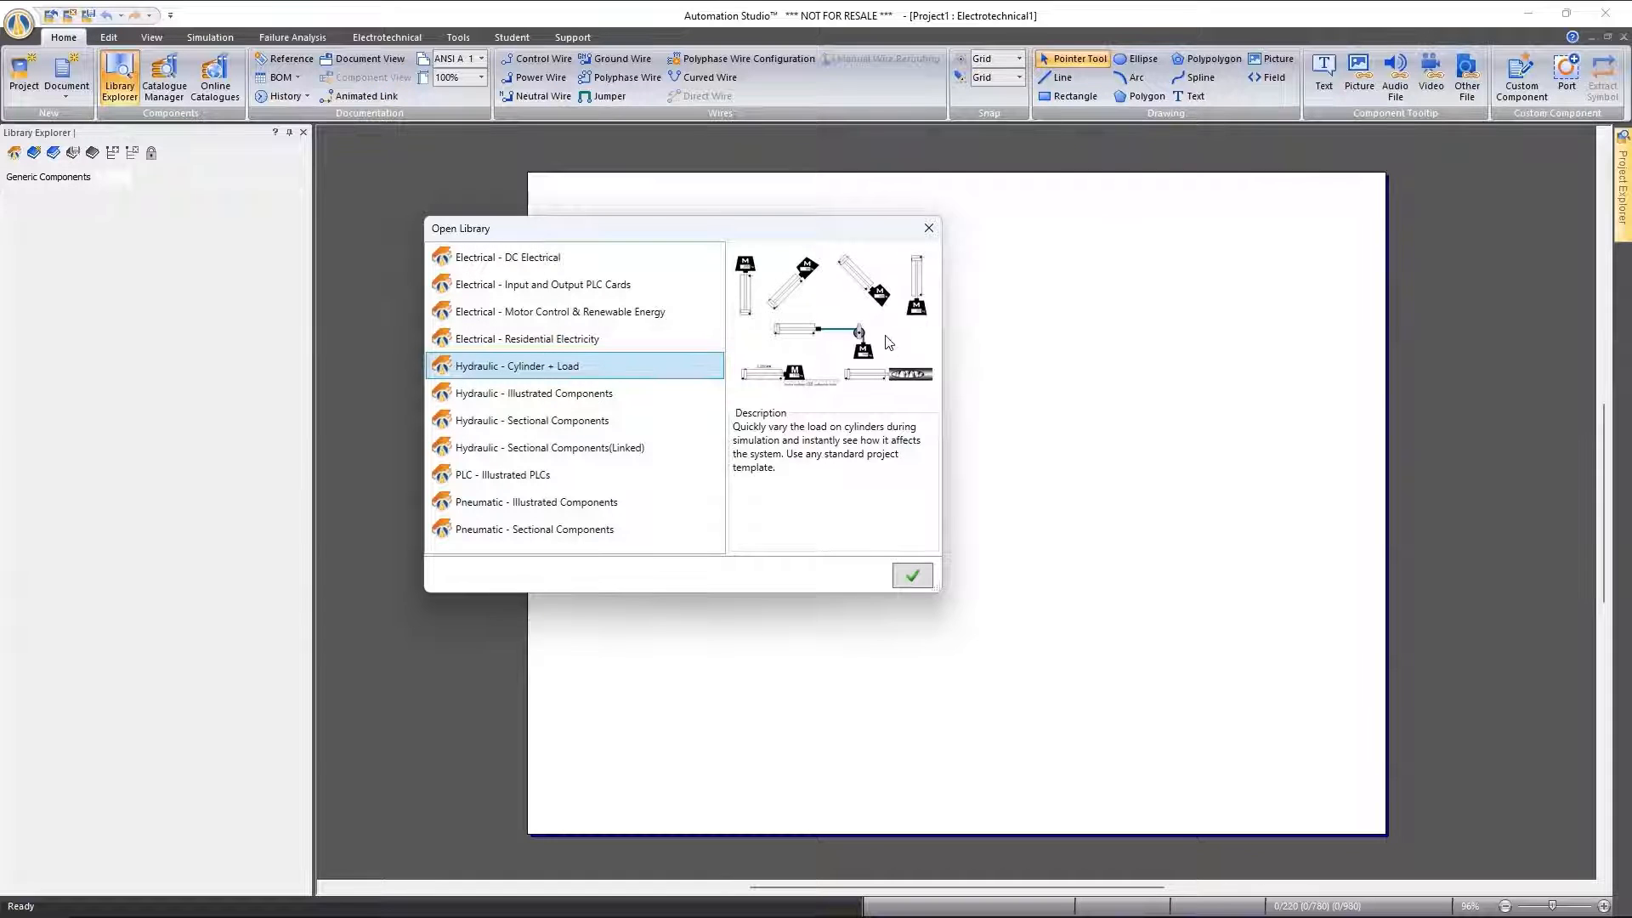
{"action": "left_click", "coordinate": [537, 402]}
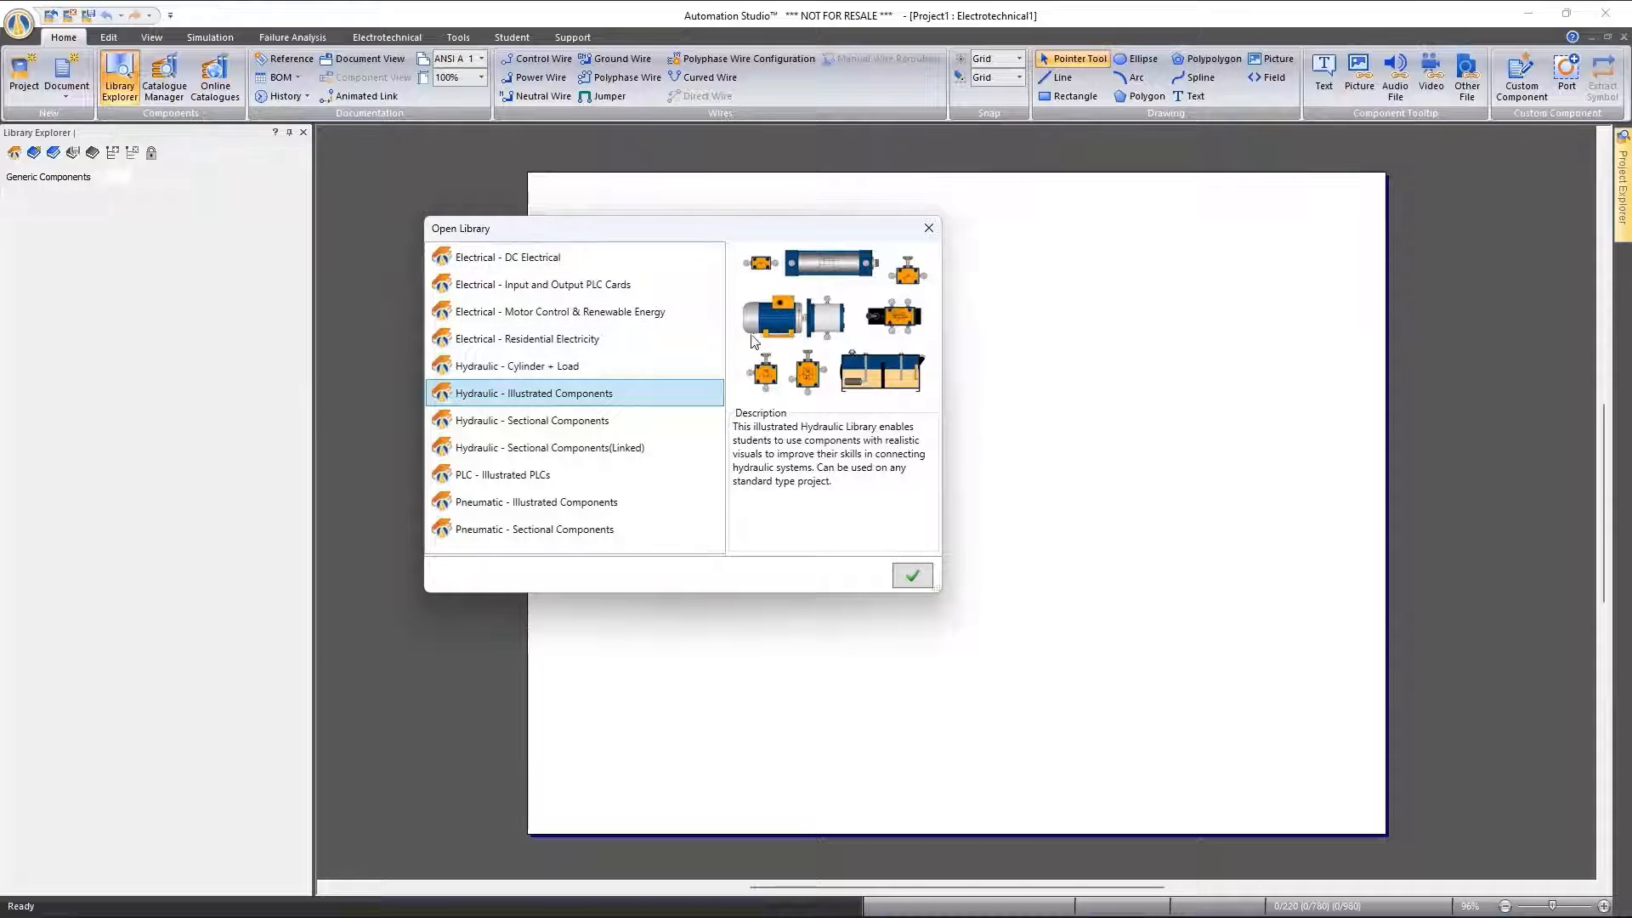
{"action": "left_click", "coordinate": [559, 425]}
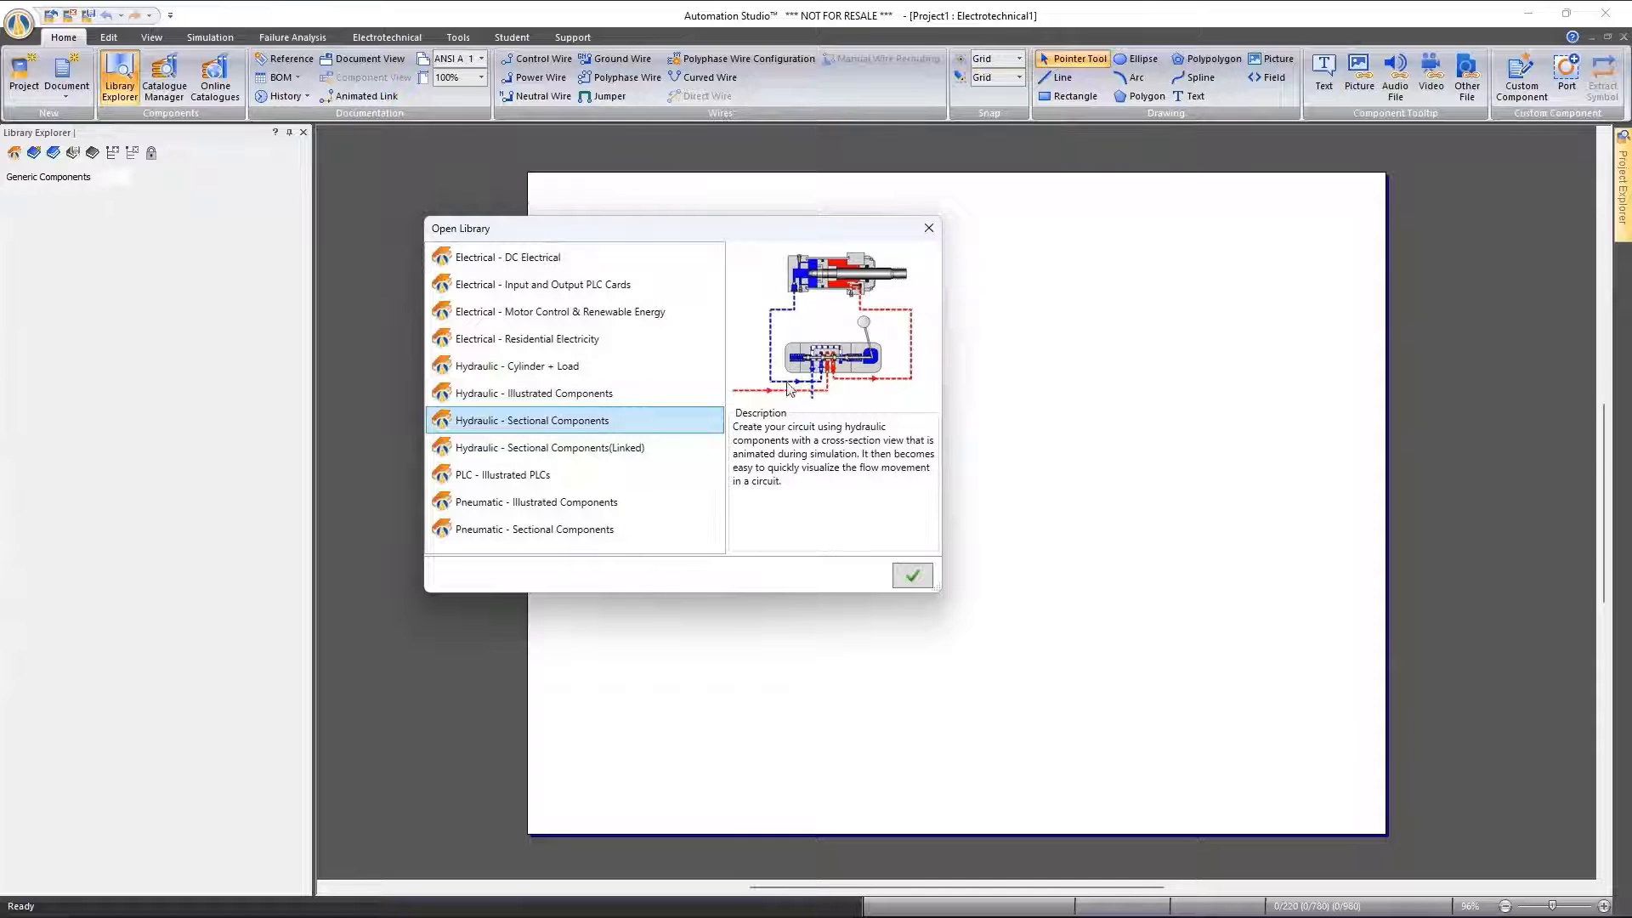
{"action": "left_click", "coordinate": [571, 450]}
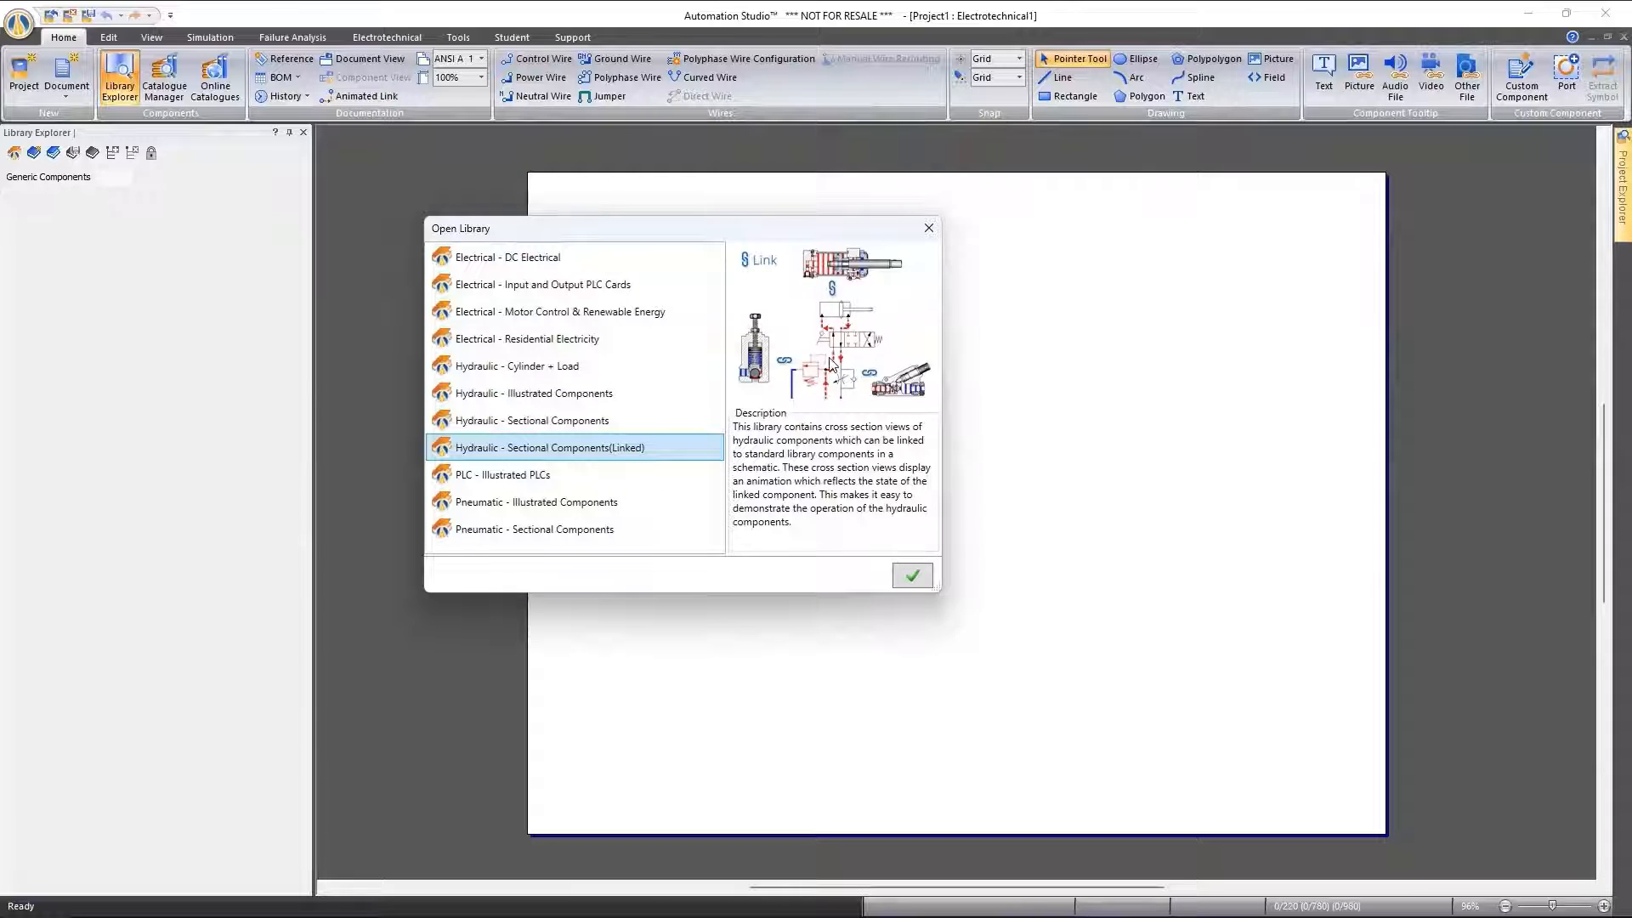
{"action": "left_click", "coordinate": [507, 482]}
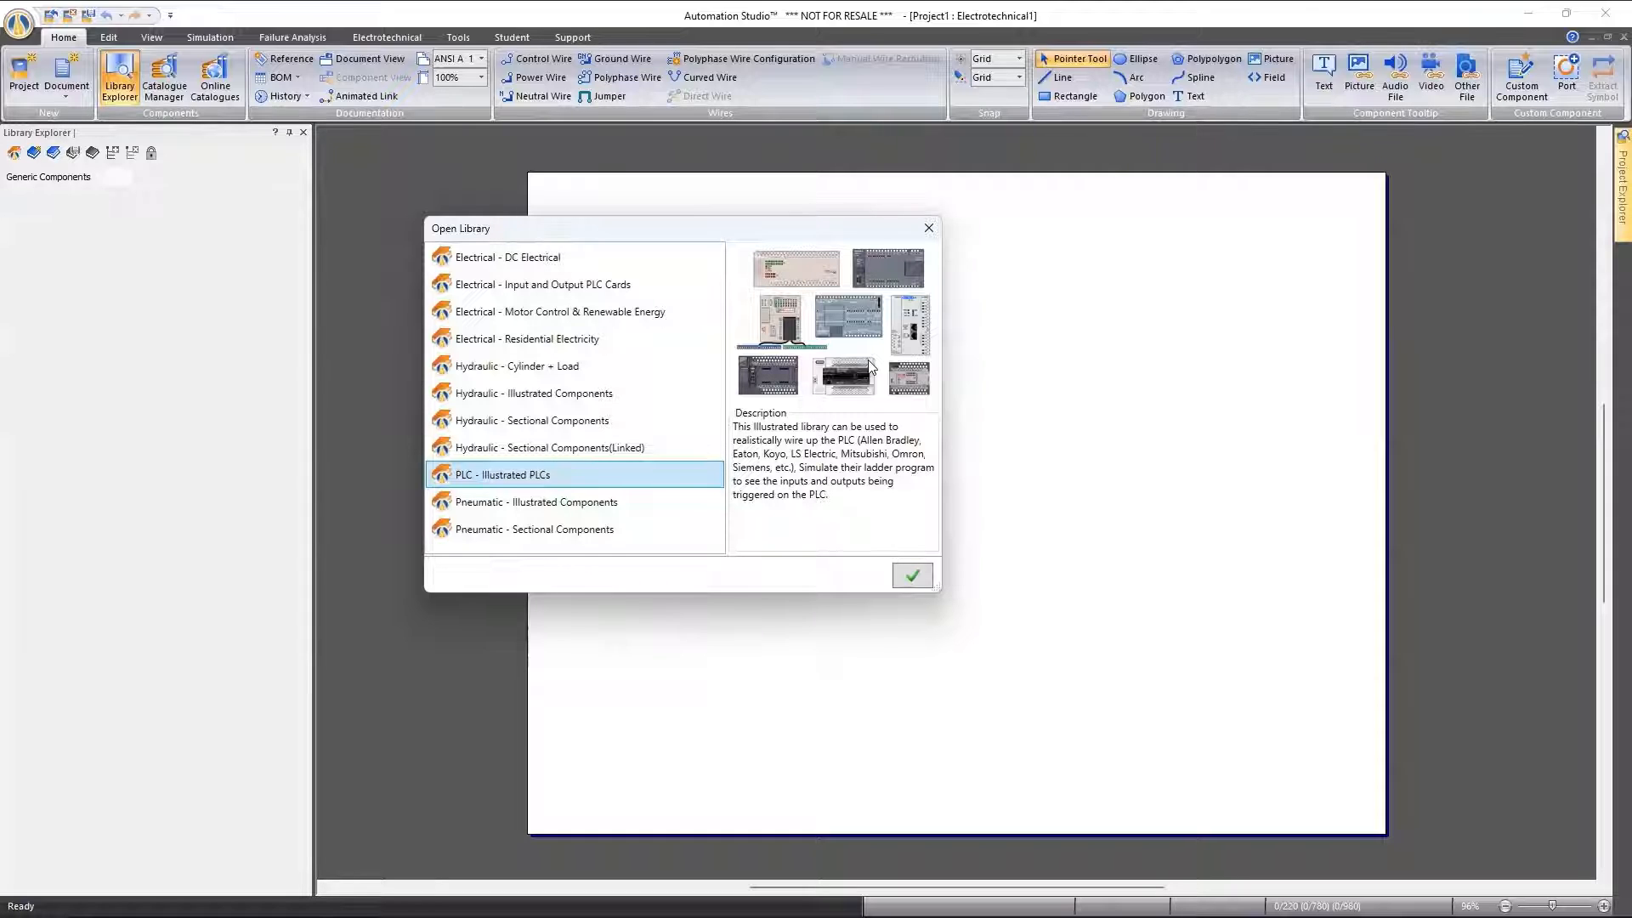
{"action": "left_click", "coordinate": [576, 510]}
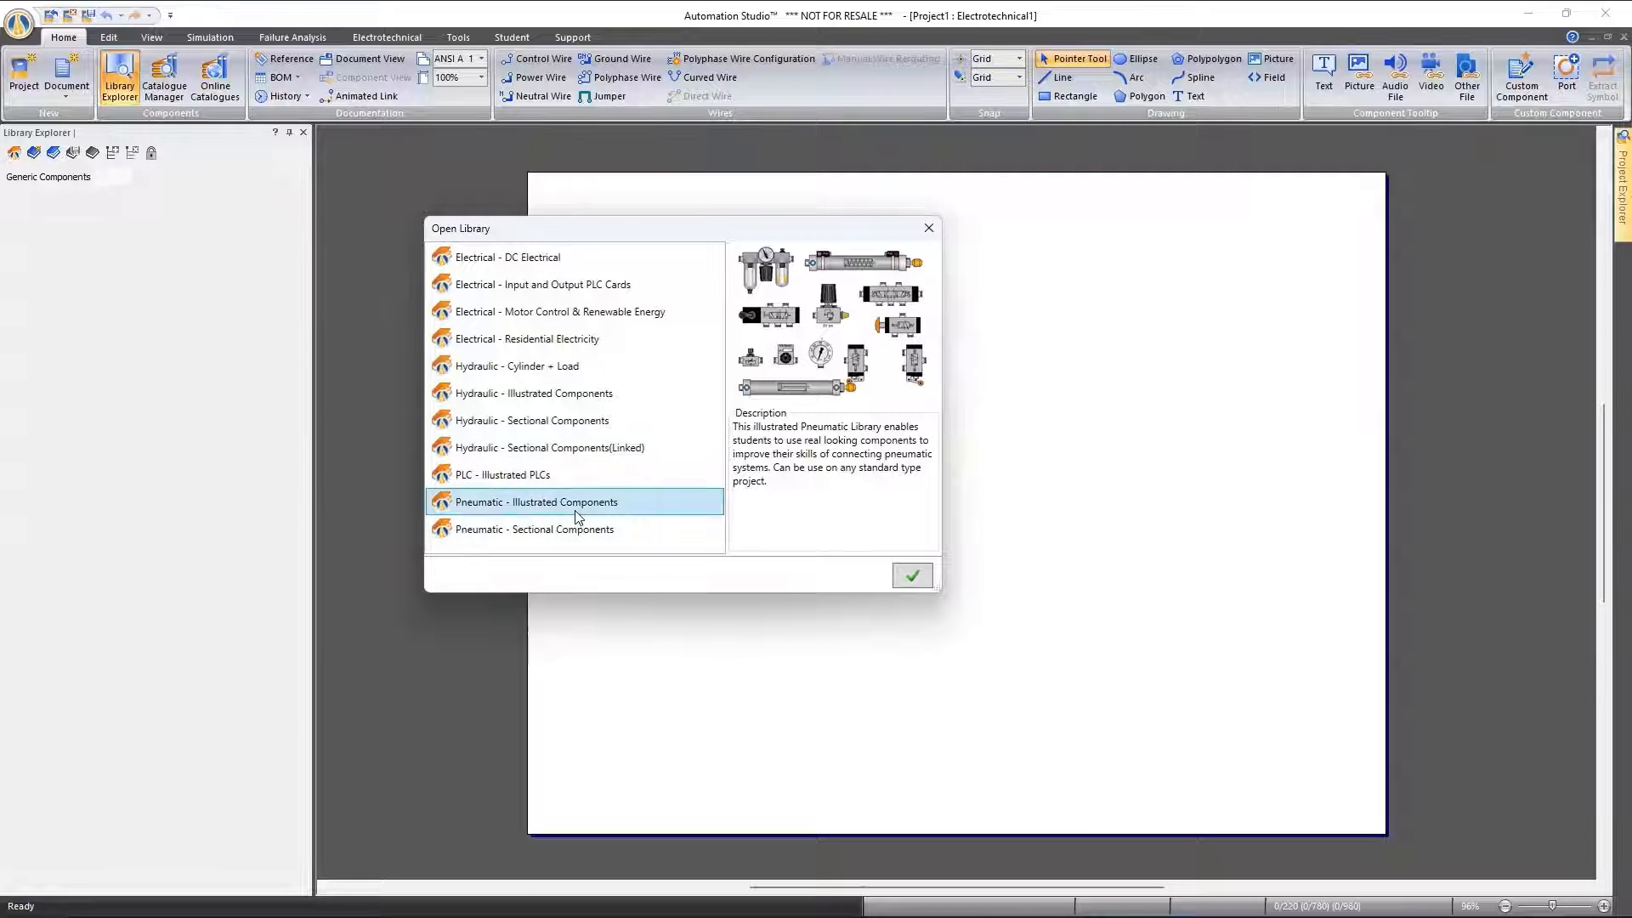
Preview the Pneumatic - Sectional Components library, but open the Pneumatic - Illustrated Components library
{"action": "left_click", "coordinate": [586, 532]}
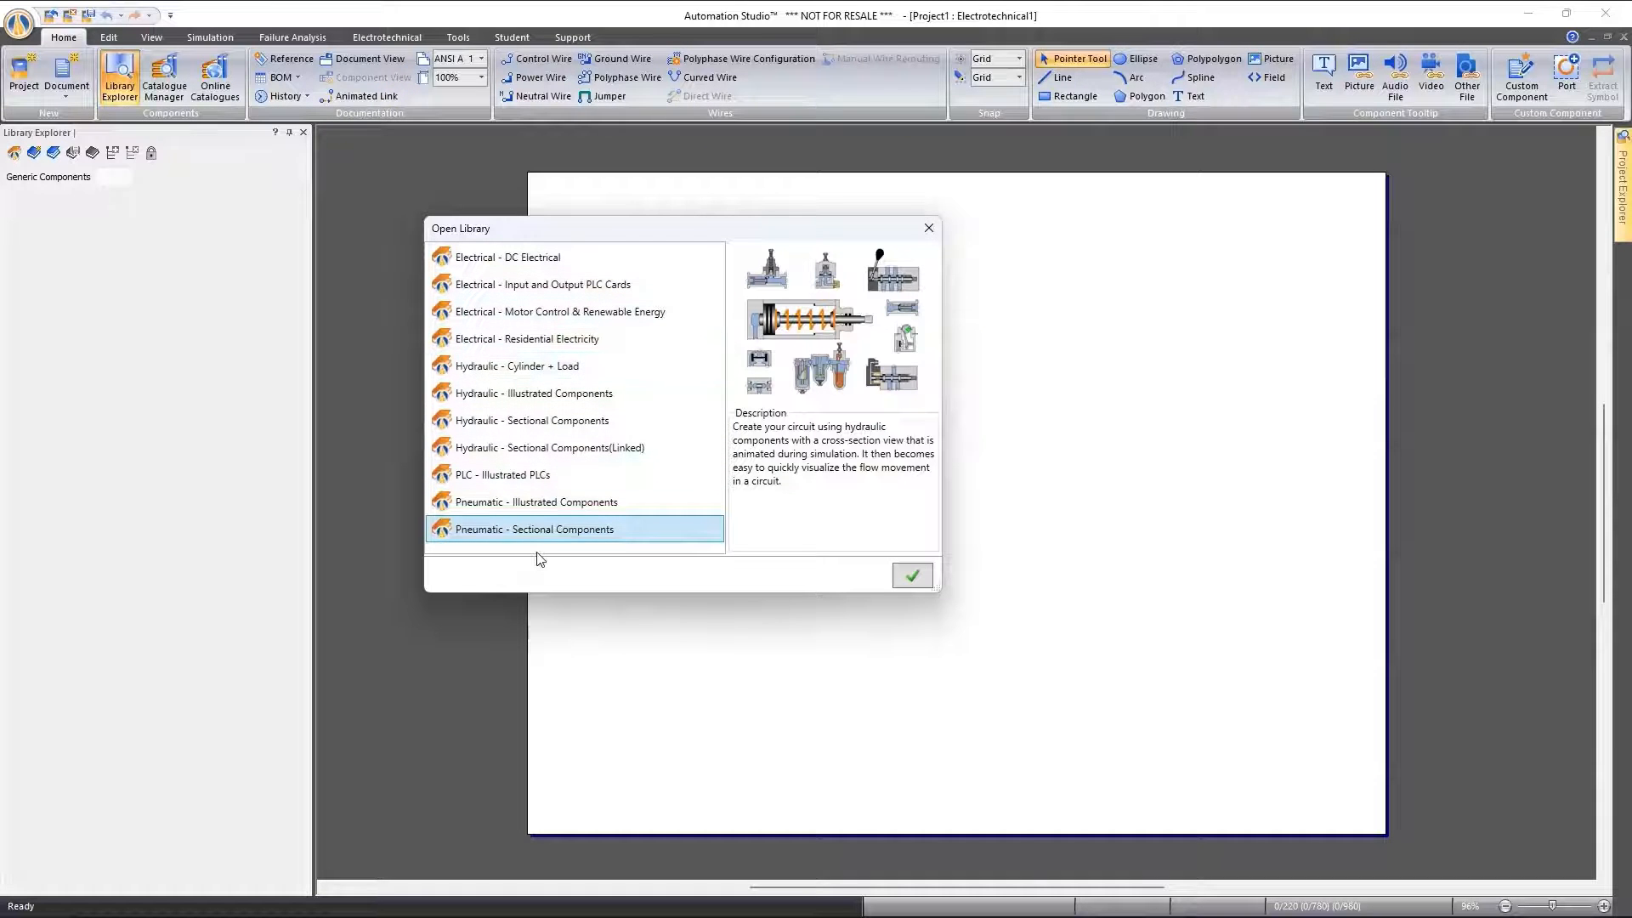
{"action": "left_click", "coordinate": [533, 505]}
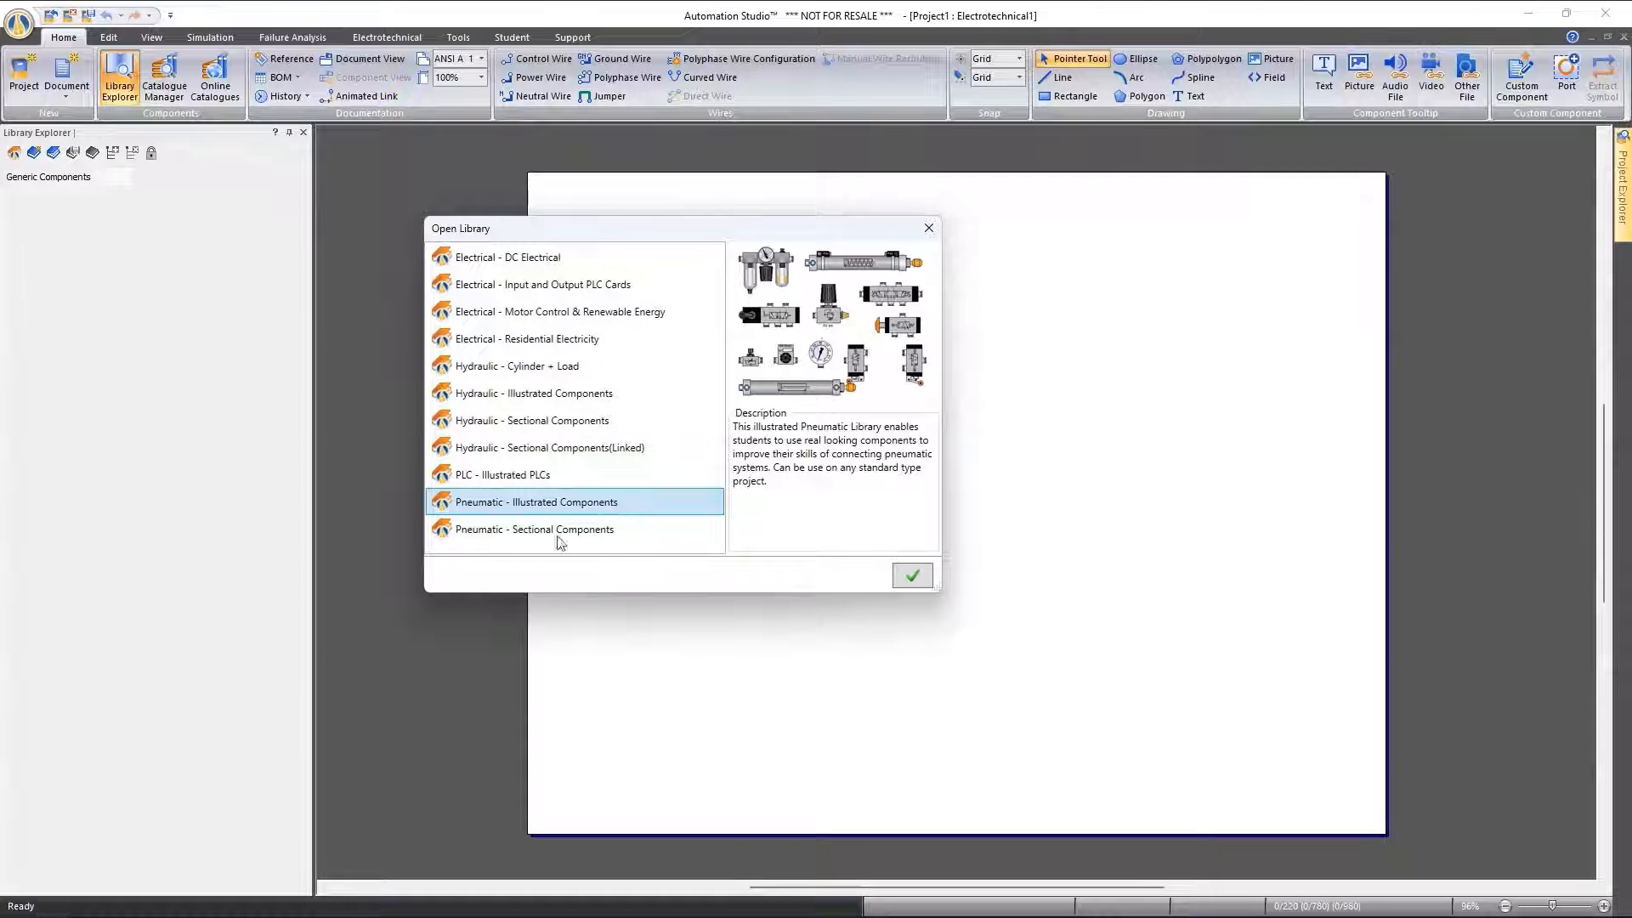
{"action": "left_click", "coordinate": [908, 576]}
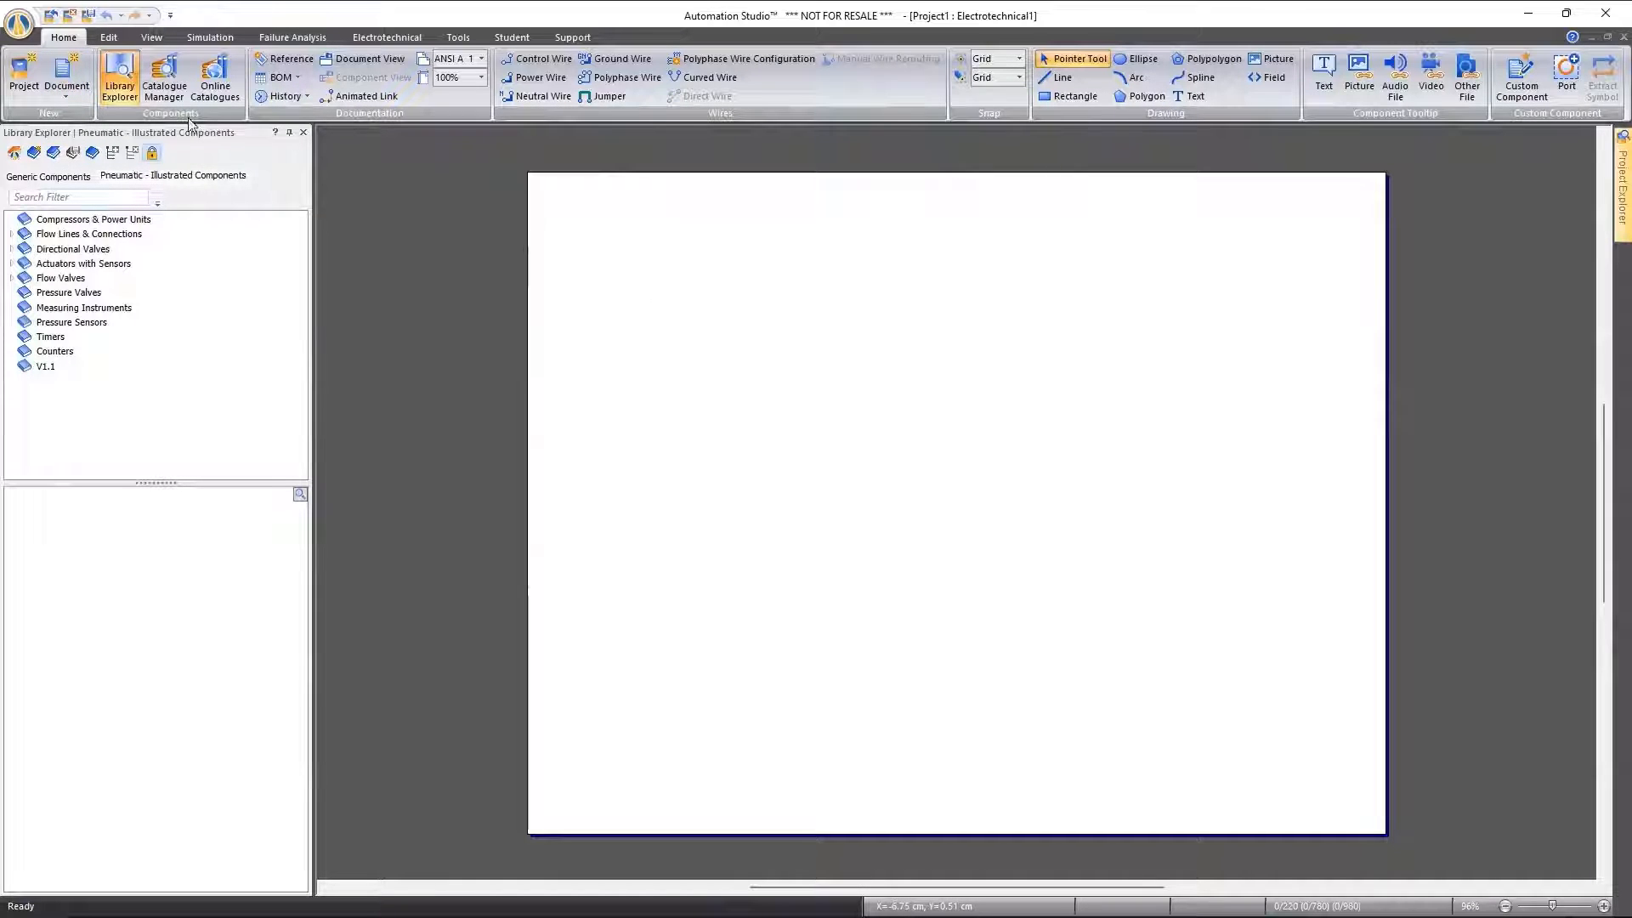
Add a new blank fluid diagram to the project
{"action": "left_click", "coordinate": [65, 90]}
{"action": "left_click", "coordinate": [111, 121]}
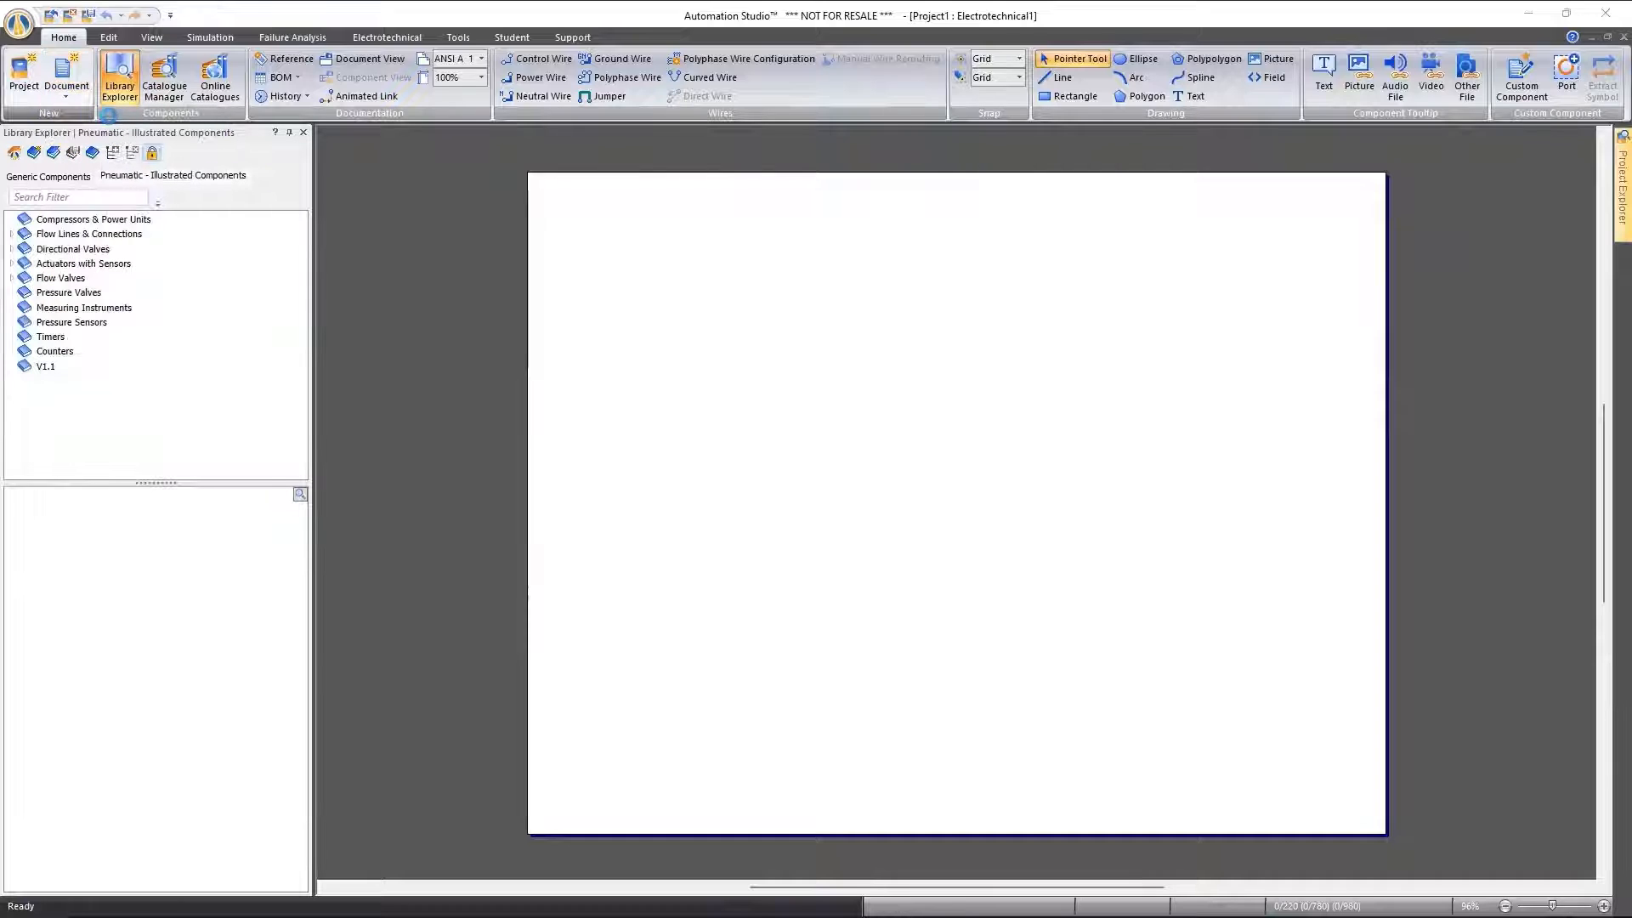
{"action": "left_click", "coordinate": [926, 590]}
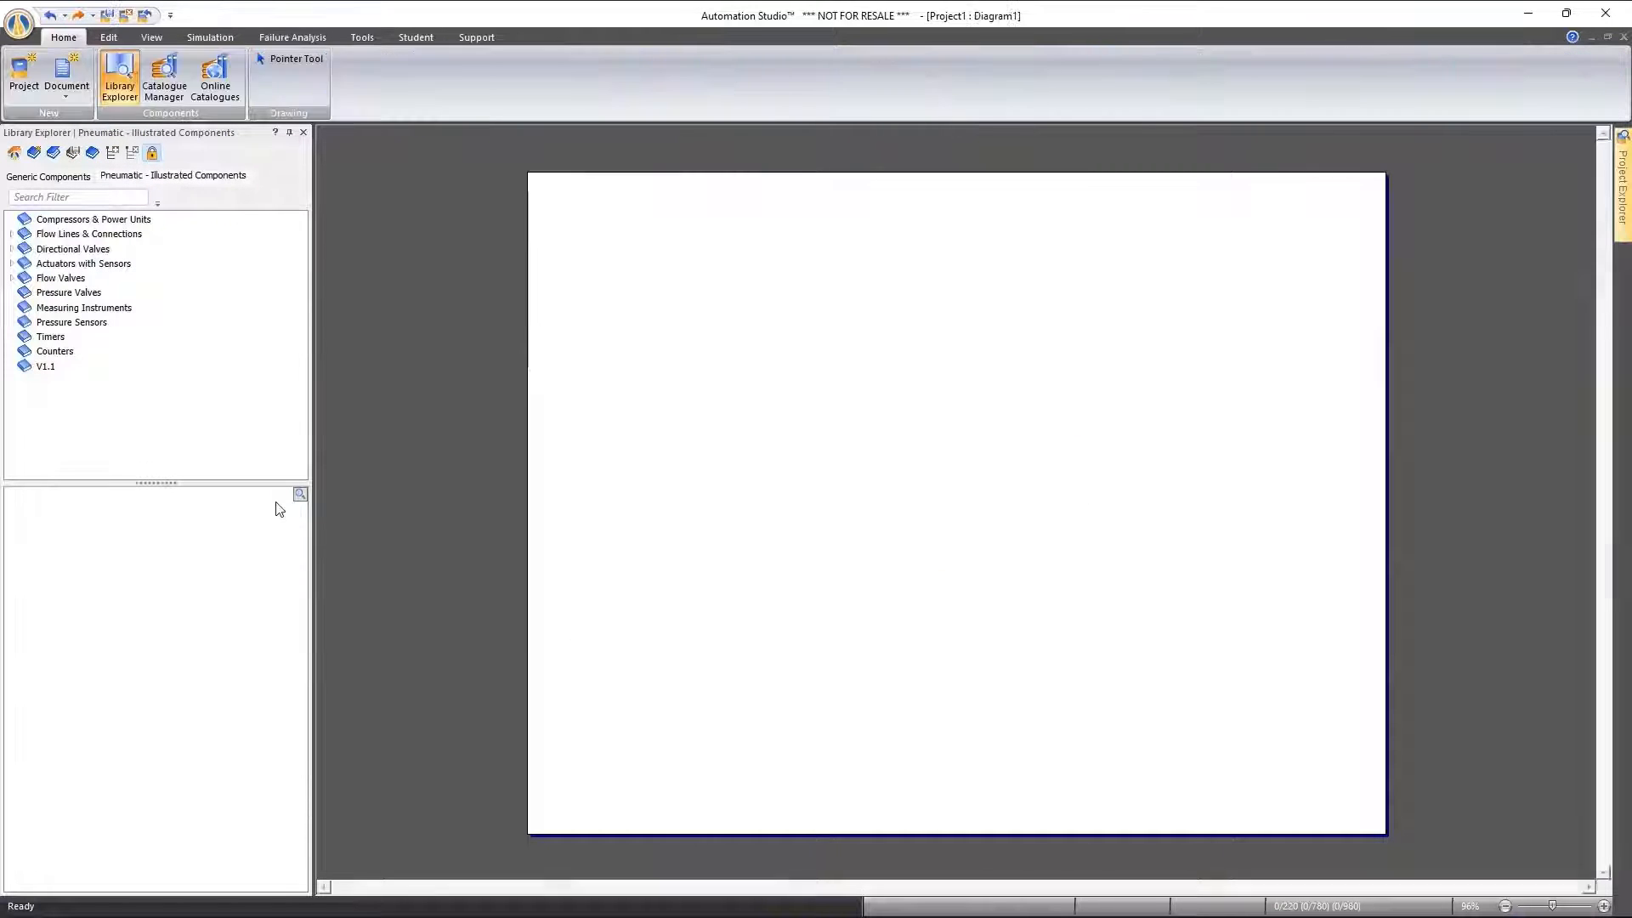
Place an FRL unit from Compressors & Power Units on the diagram and a Small Pressure Source to its left
{"action": "left_click", "coordinate": [91, 220]}
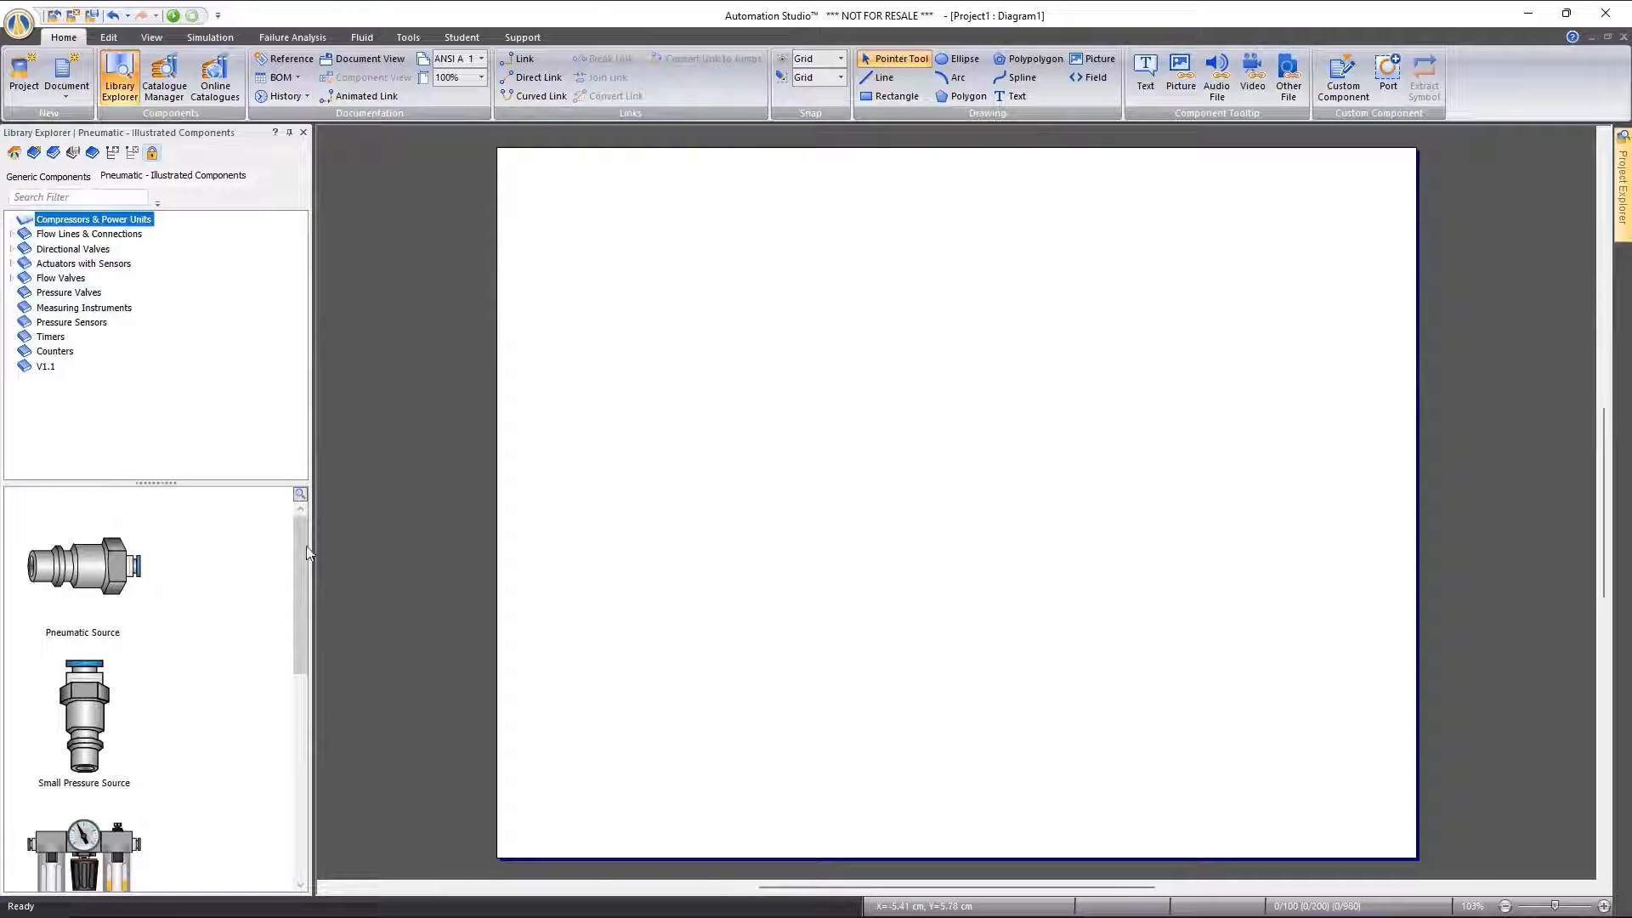
{"action": "left_click_drag", "start_coordinate": [302, 559], "coordinate": [302, 636]}
{"action": "left_click_drag", "start_coordinate": [81, 667], "coordinate": [680, 417]}
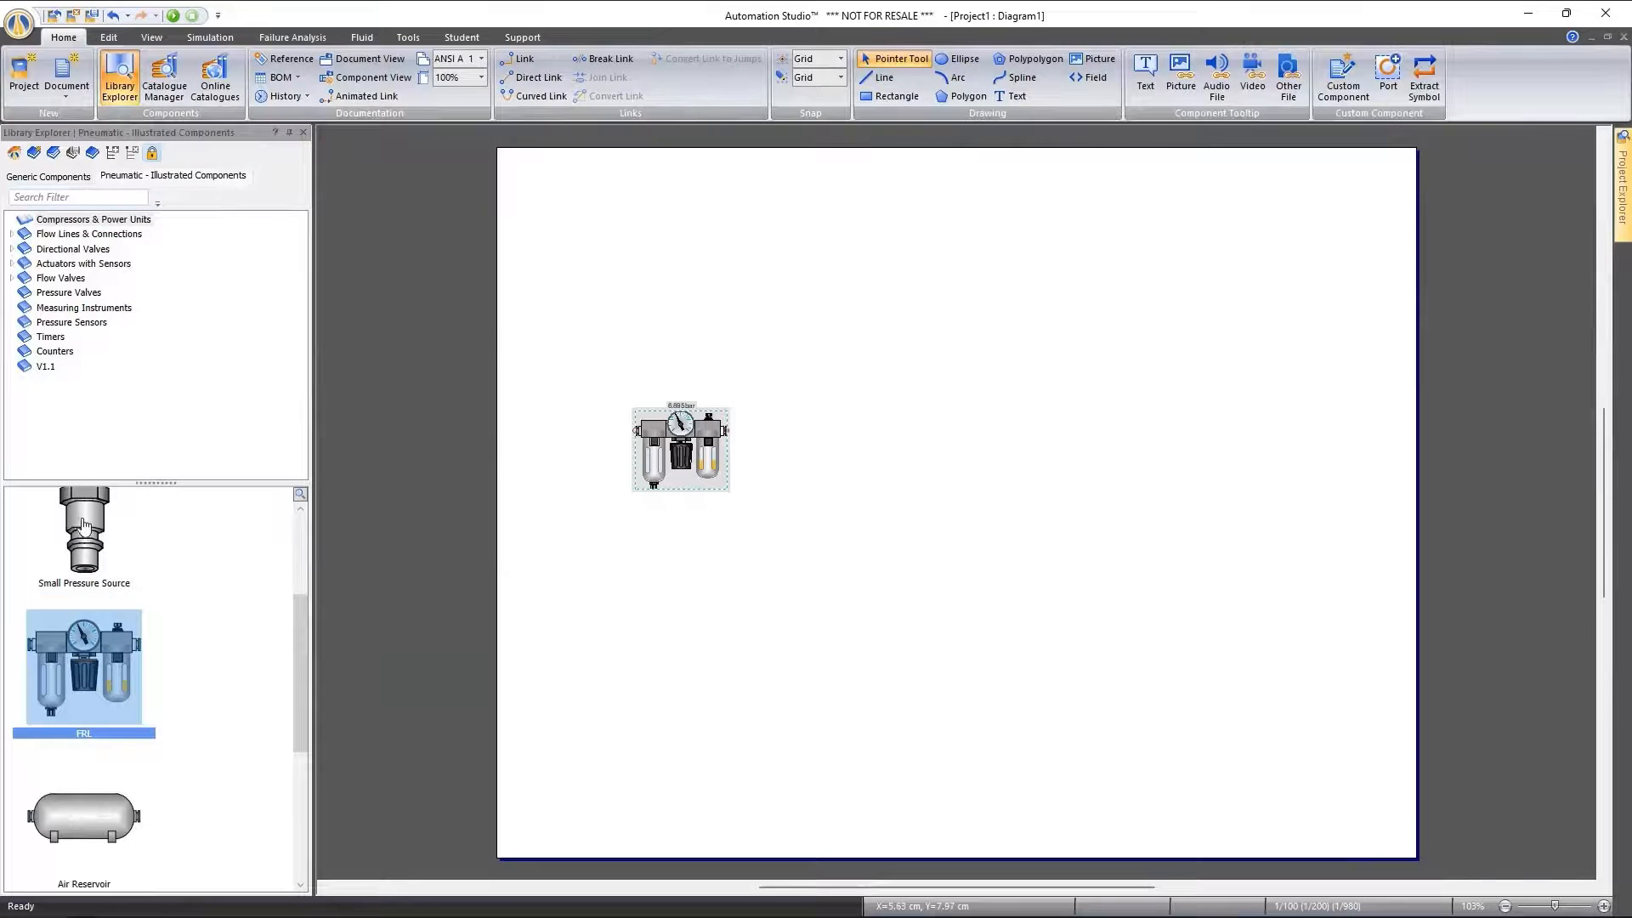
{"action": "left_click_drag", "start_coordinate": [82, 527], "coordinate": [609, 448]}
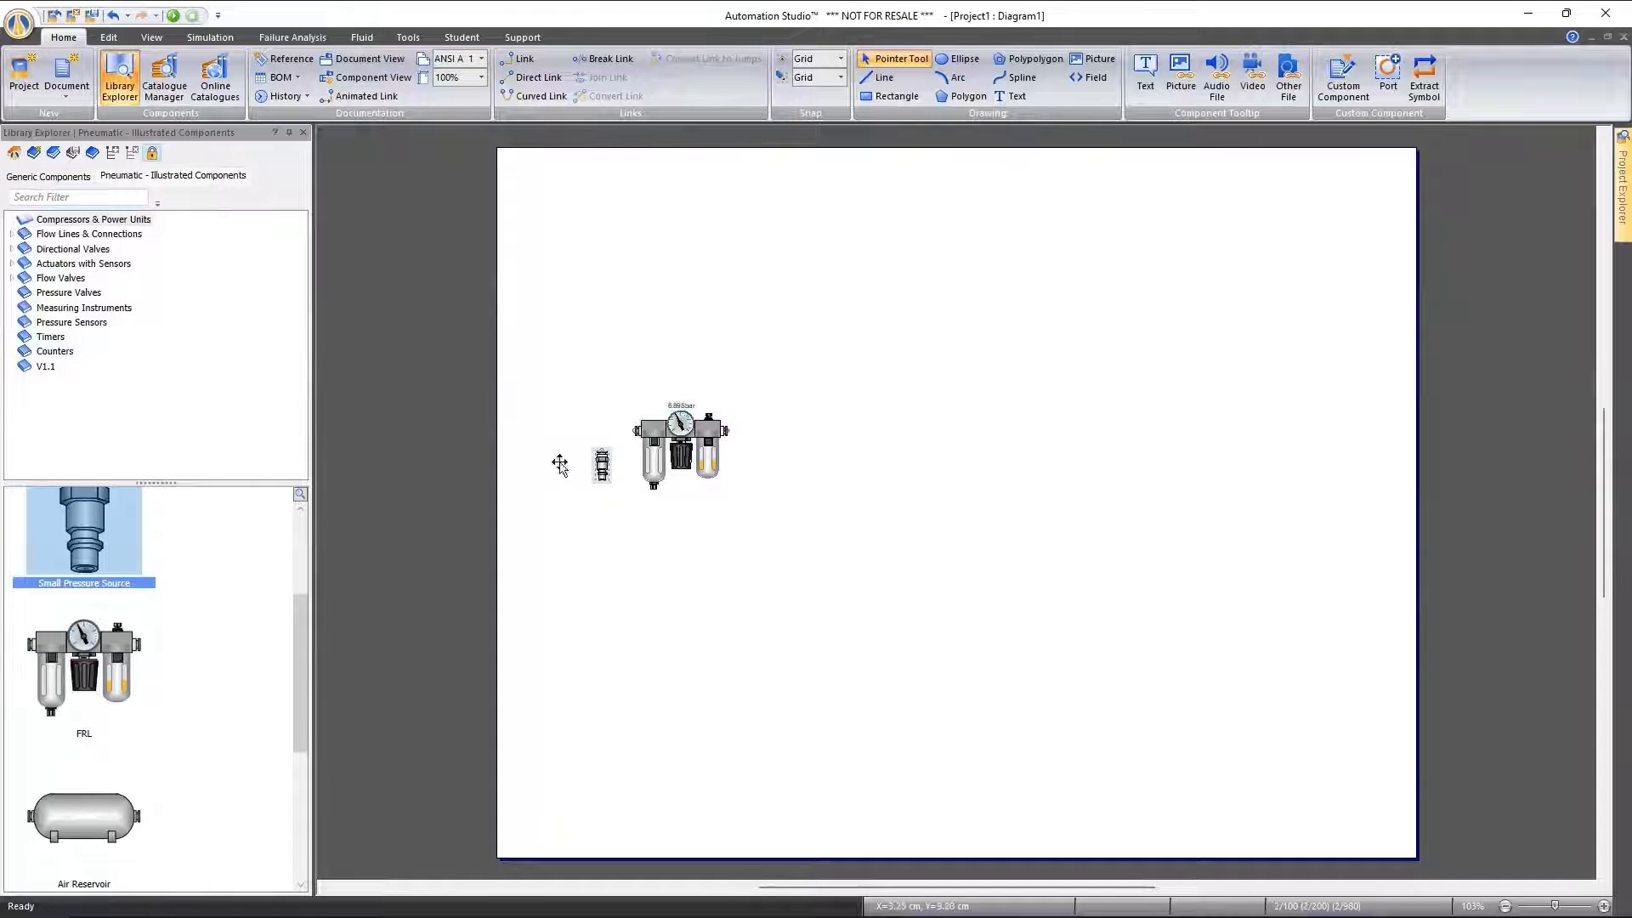
Place a 3/2 Way NC Push Button valve above and right of the FRL, and a Single Acting Cylinder above the valve
{"action": "double_click", "coordinate": [61, 249]}
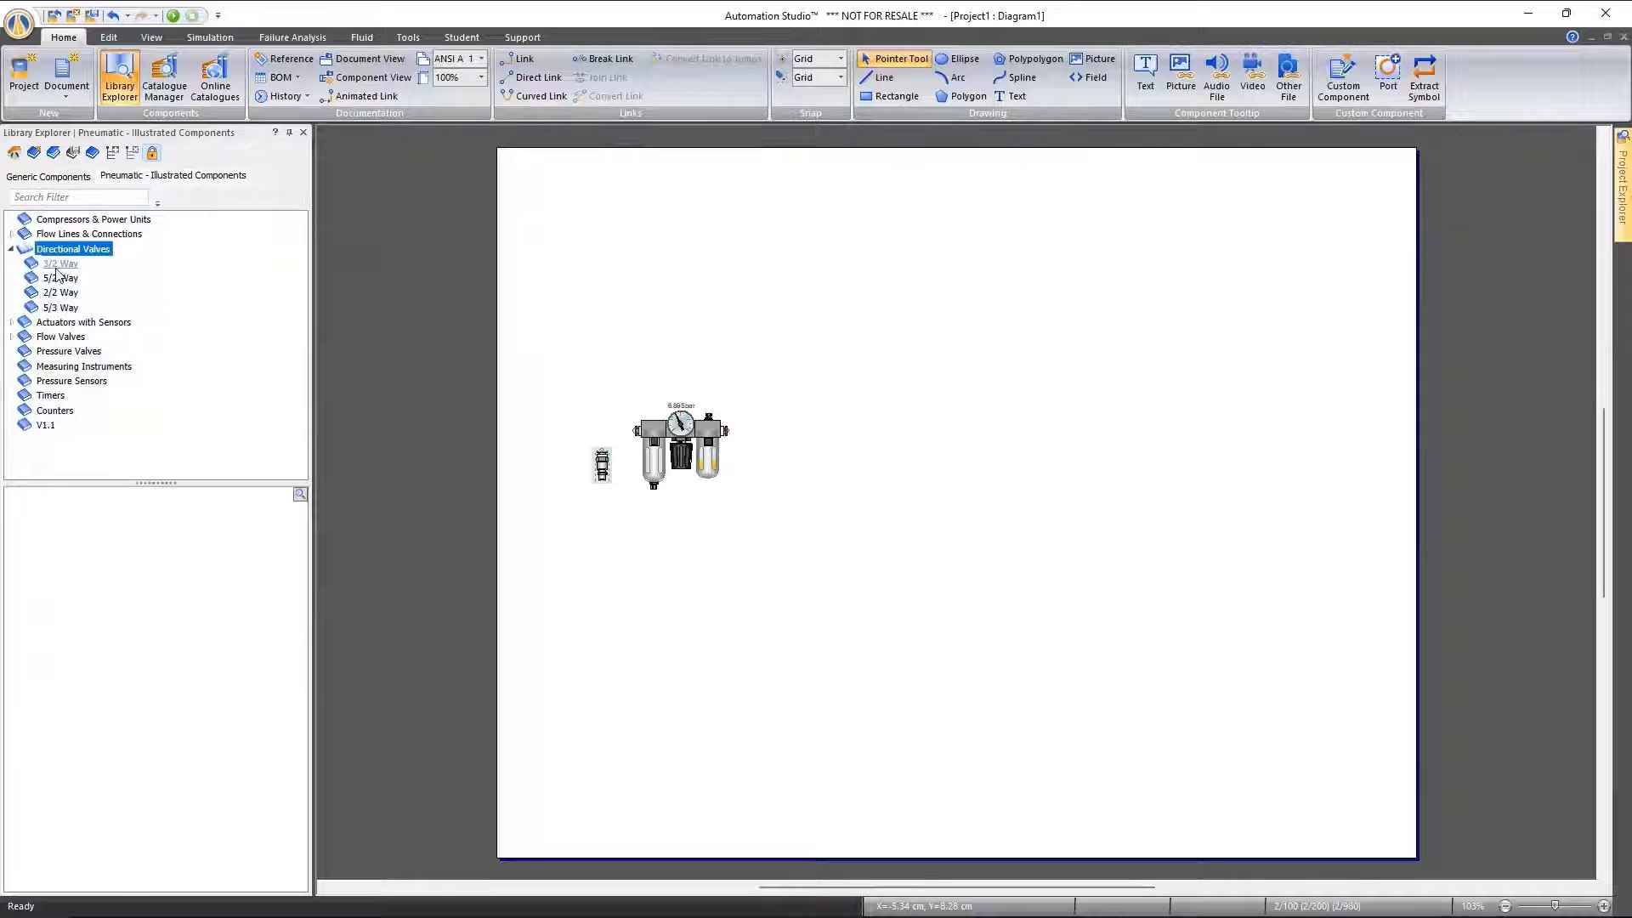
{"action": "left_click", "coordinate": [60, 264]}
{"action": "left_click_drag", "start_coordinate": [119, 566], "coordinate": [780, 338]}
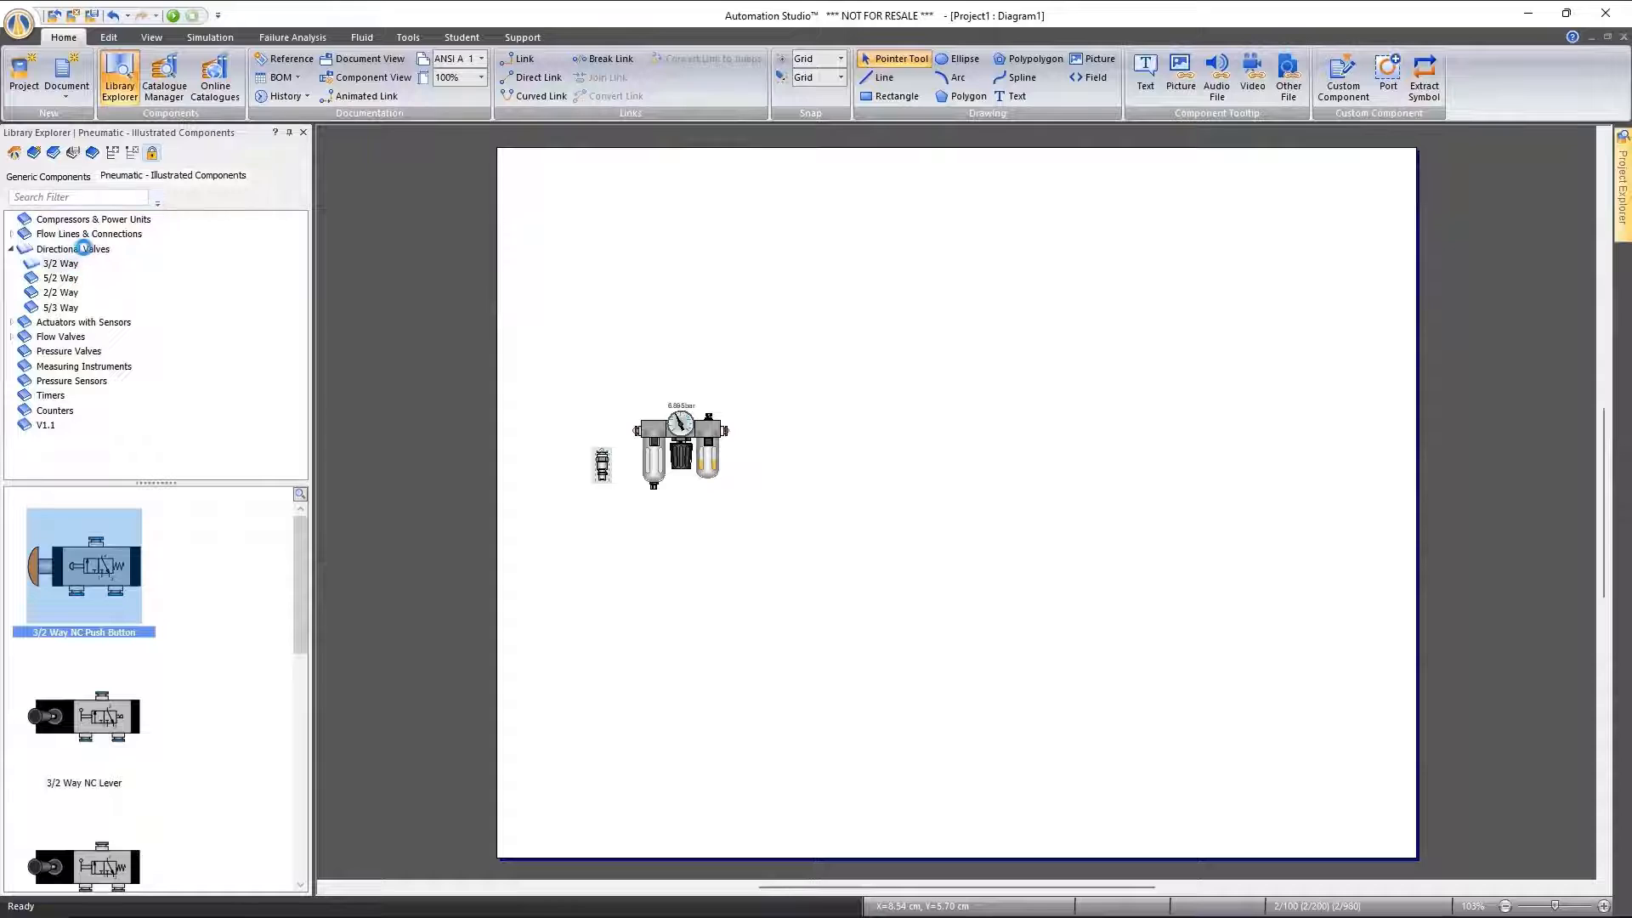
{"action": "double_click", "coordinate": [83, 323]}
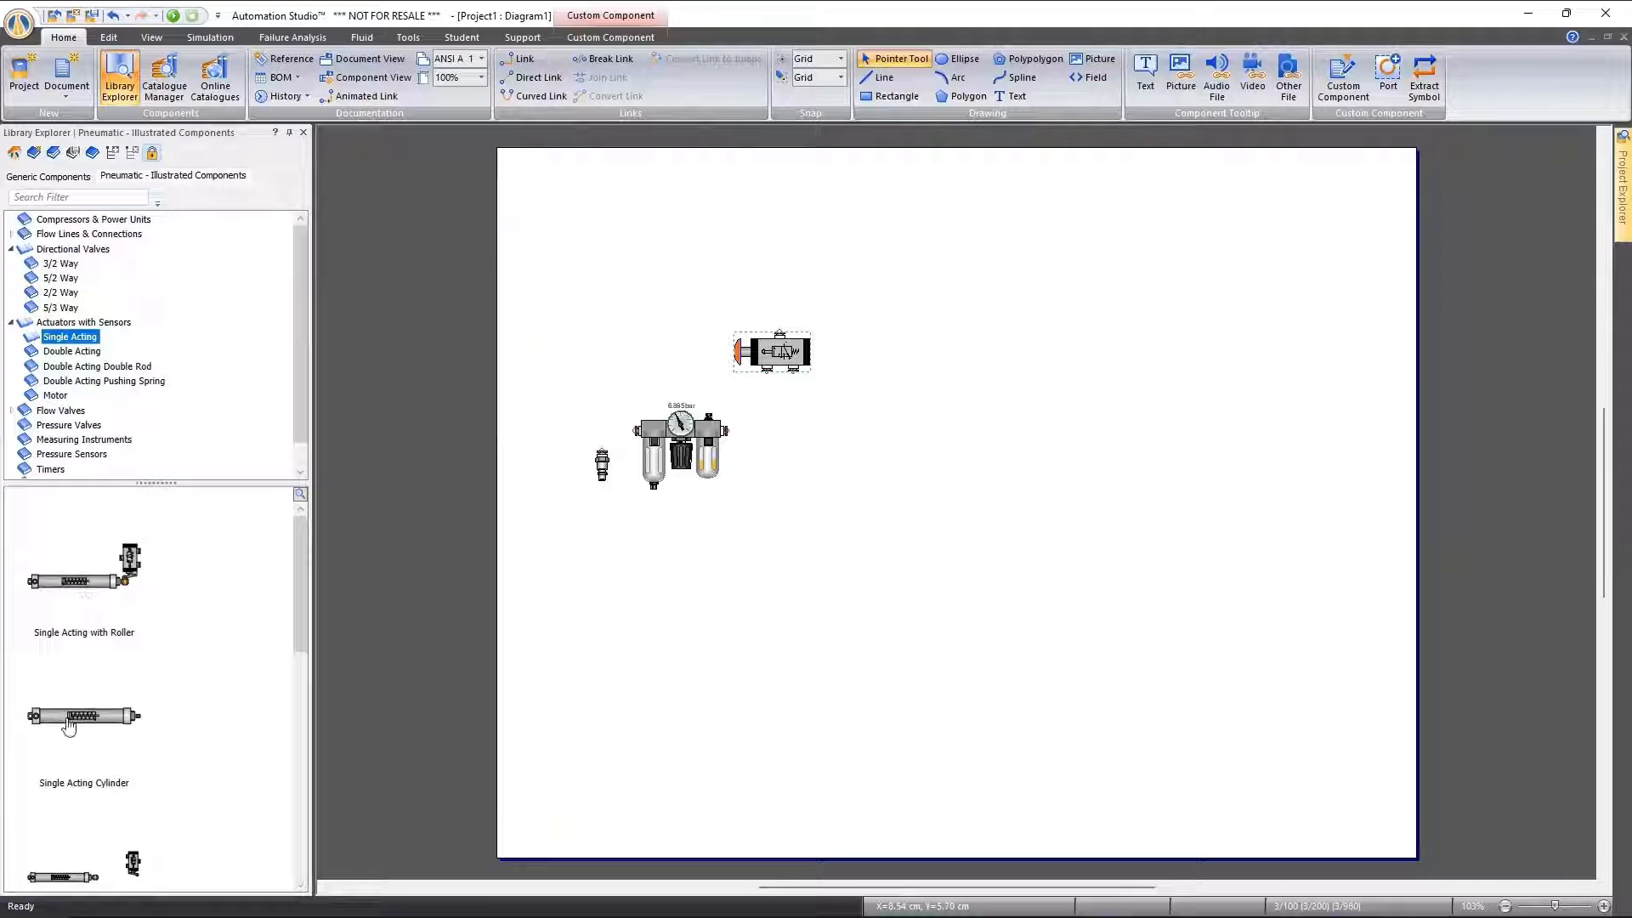
{"action": "left_click_drag", "start_coordinate": [68, 727], "coordinate": [863, 262]}
Link the pressure source to the FRL inlet, the FRL outlet to valve port 1, and valve port 2 to the cylinder port
{"action": "right_click", "coordinate": [1030, 296]}
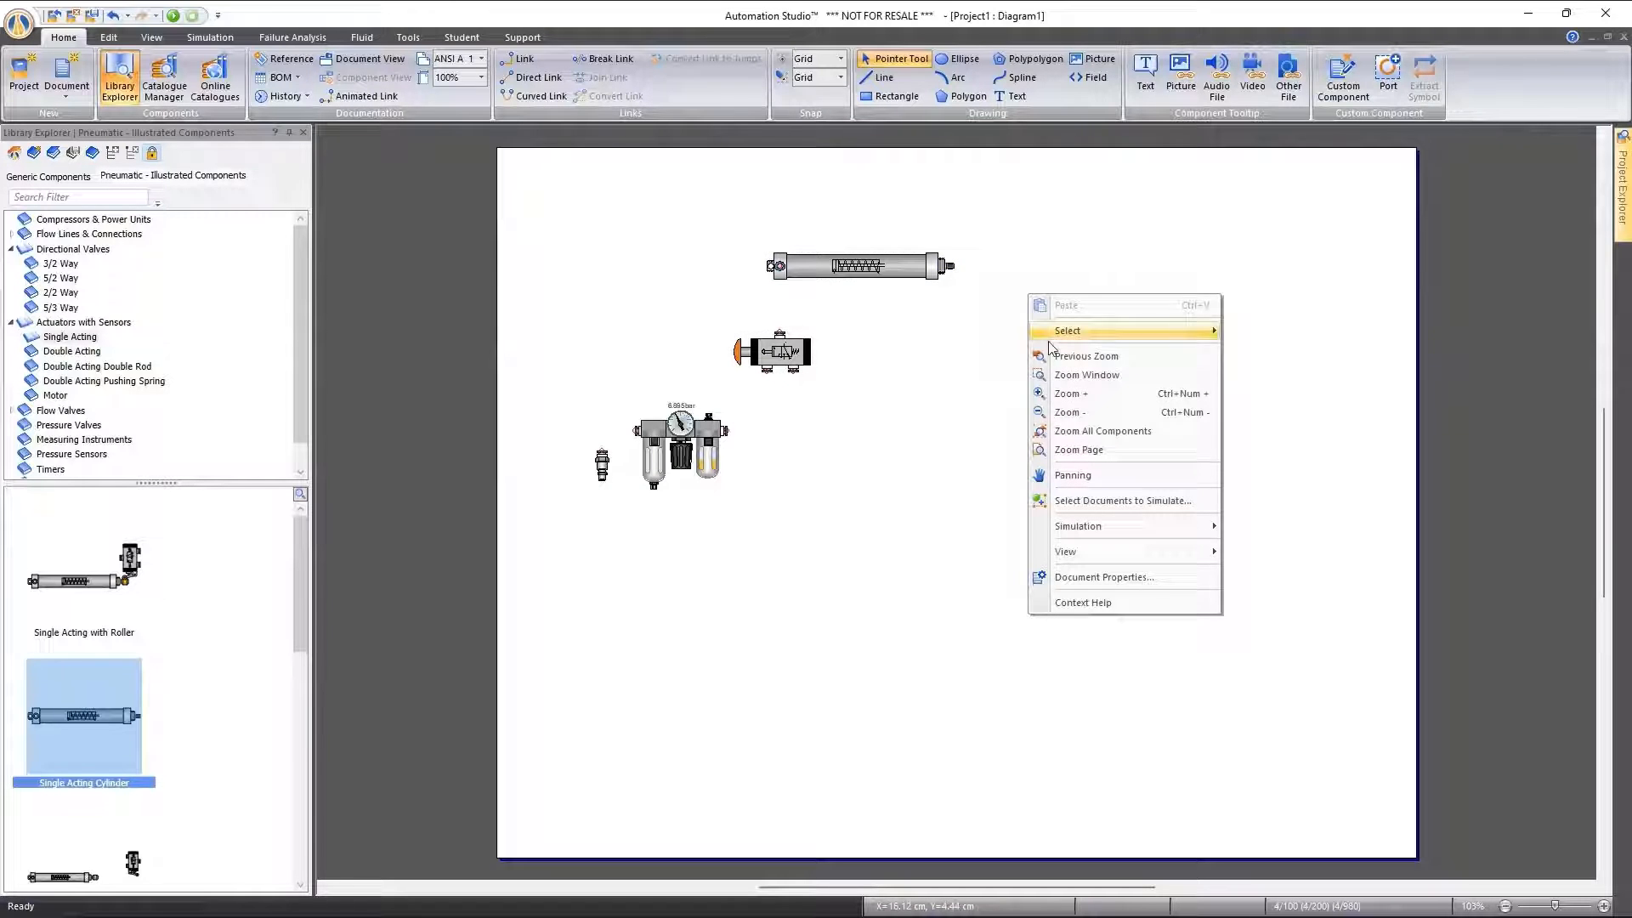
{"action": "left_click", "coordinate": [1109, 429]}
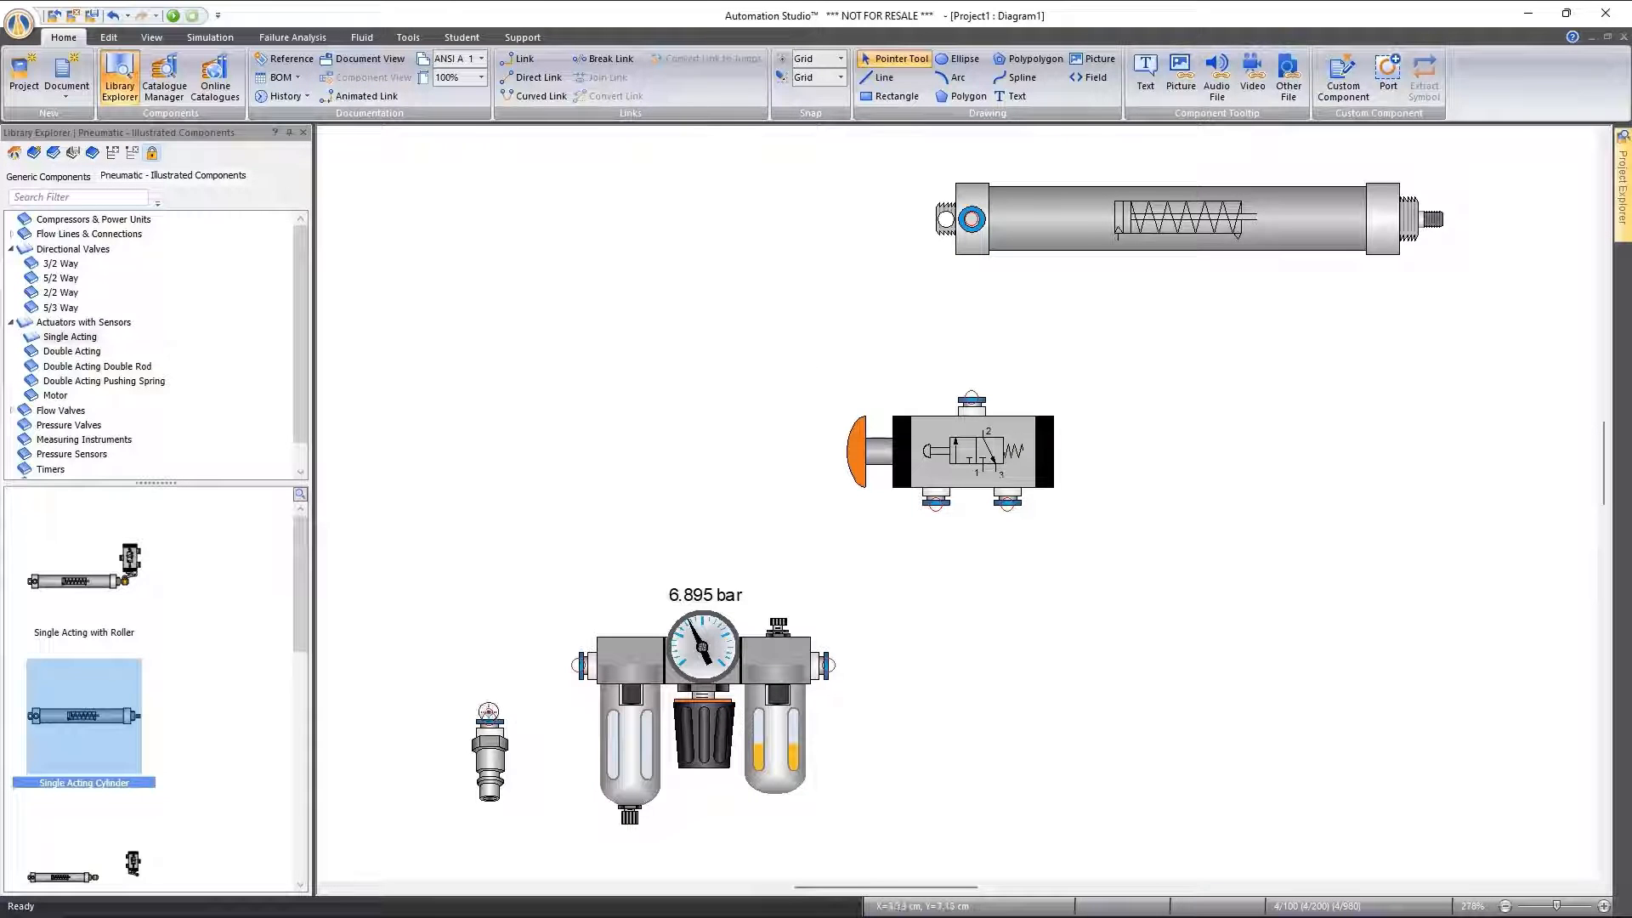
{"action": "left_click", "coordinate": [489, 717]}
{"action": "left_click", "coordinate": [580, 666]}
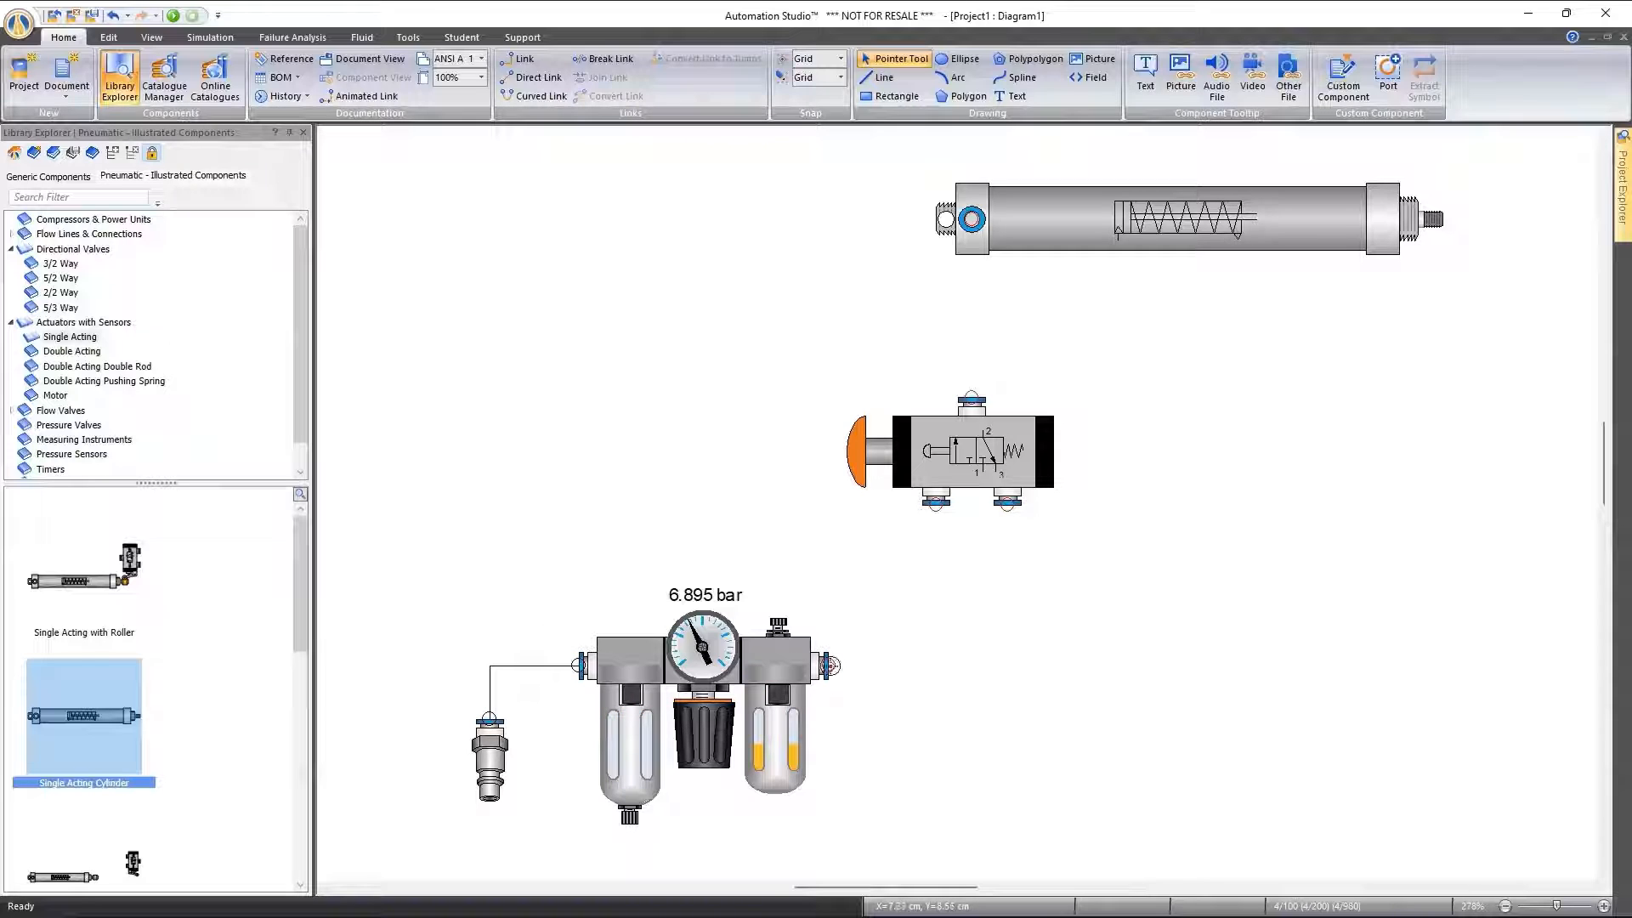
{"action": "left_click", "coordinate": [830, 665]}
{"action": "left_click", "coordinate": [936, 503]}
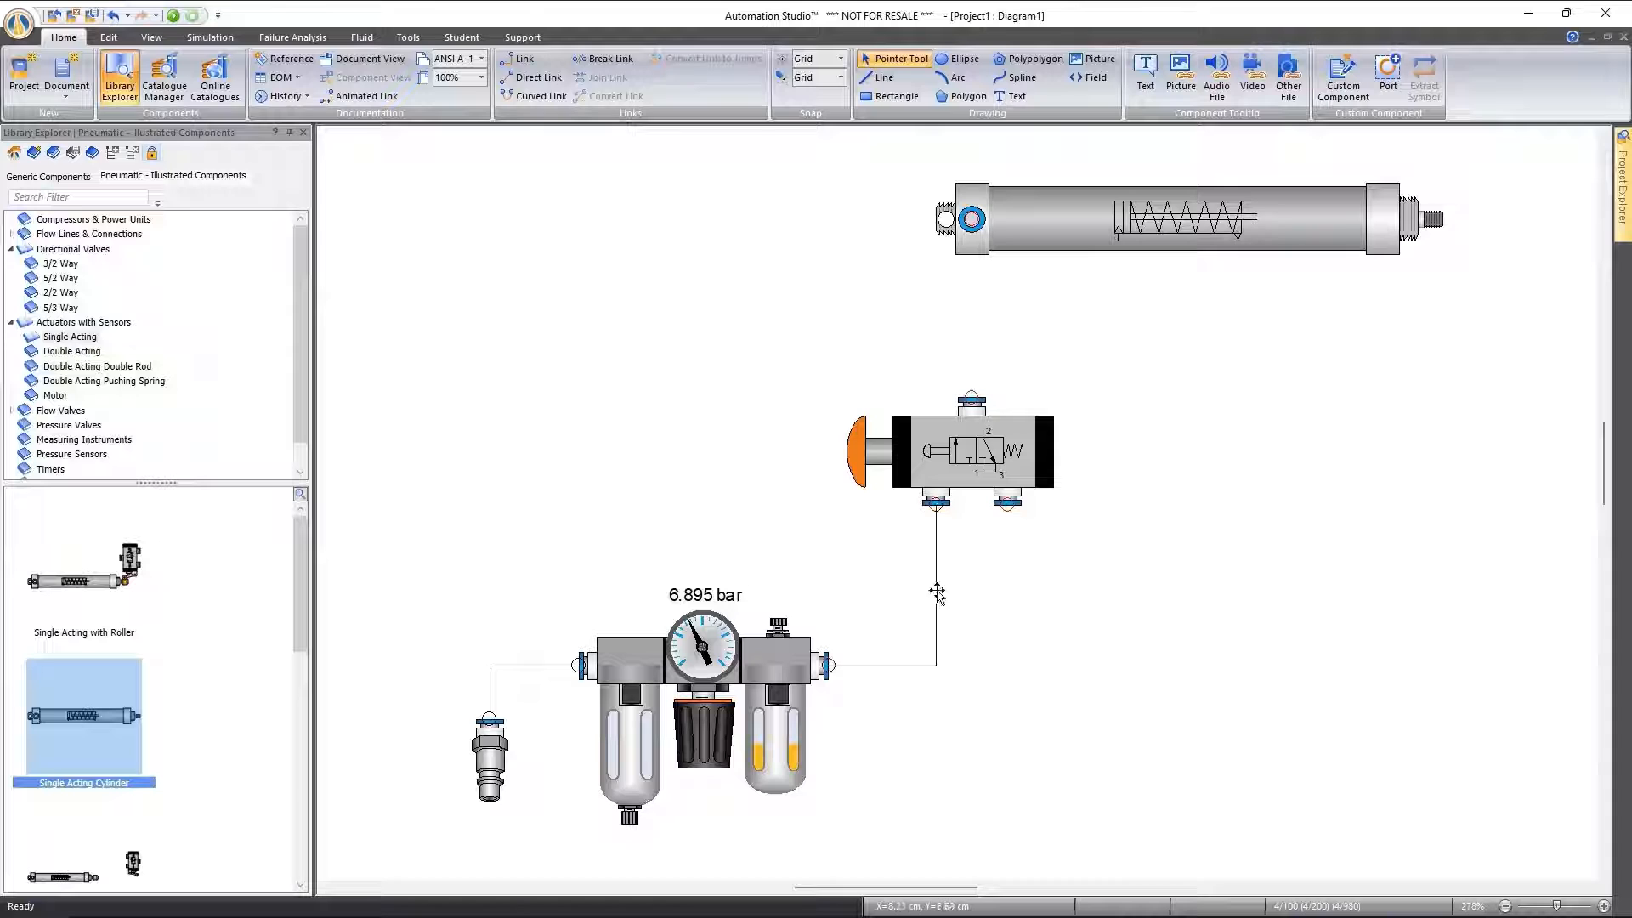
{"action": "left_click", "coordinate": [971, 399]}
{"action": "left_click", "coordinate": [971, 219]}
Attach a Direct Exhaust from Flow Lines & Connections to port 3 of the push button valve
{"action": "double_click", "coordinate": [76, 235]}
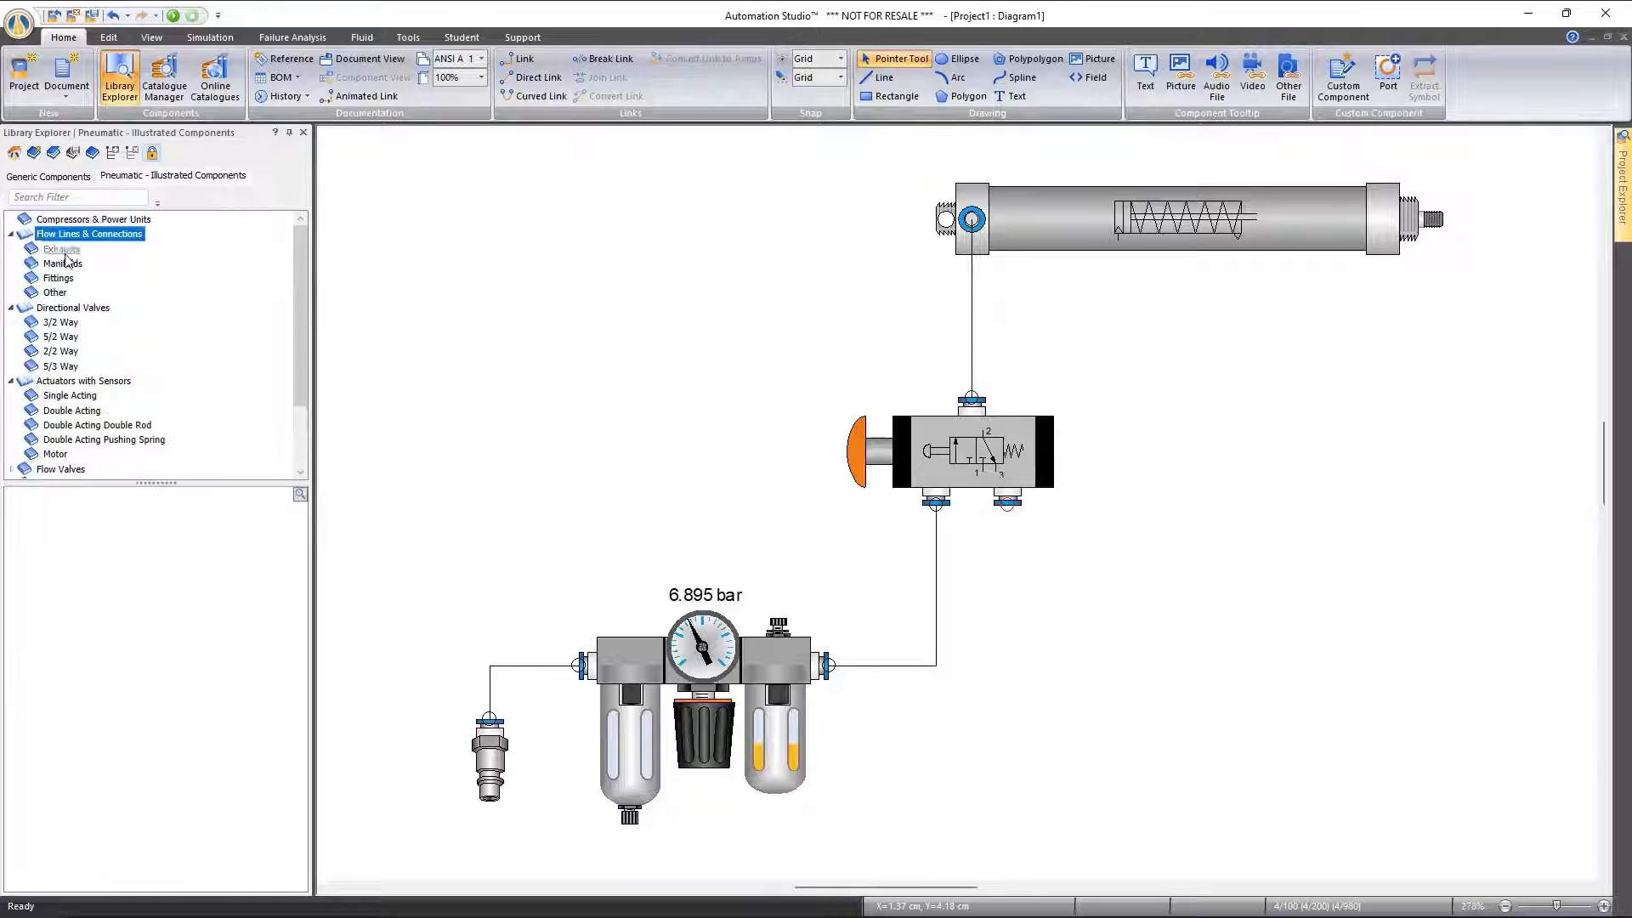
{"action": "left_click", "coordinate": [62, 248]}
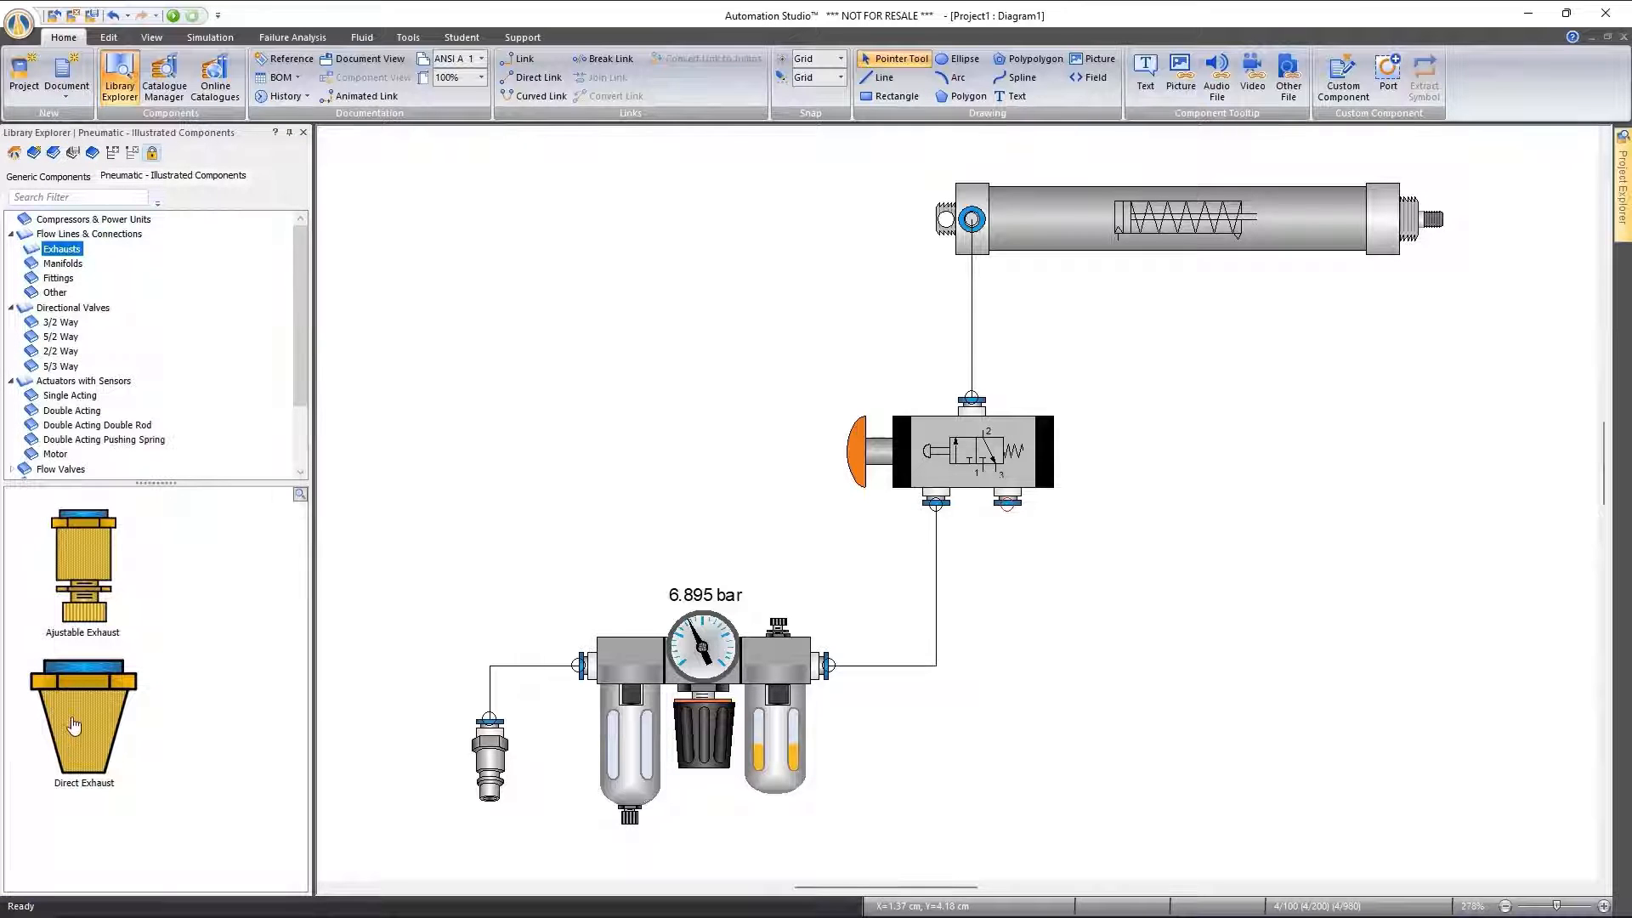
{"action": "left_click_drag", "start_coordinate": [74, 724], "coordinate": [1017, 521]}
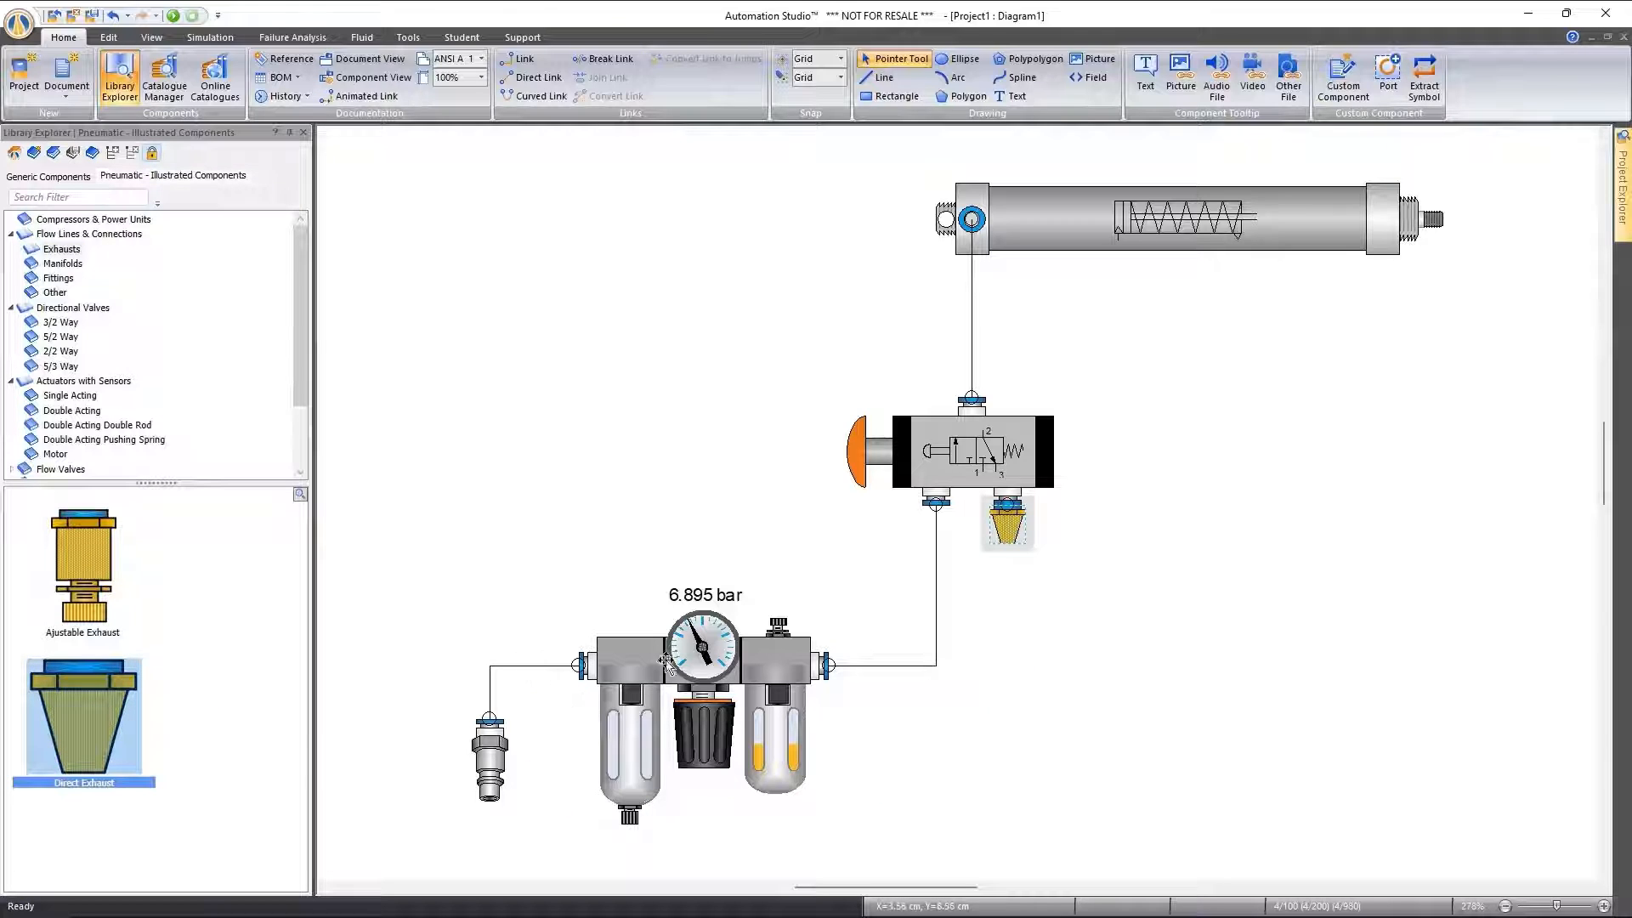
Select all three pneumatic links and give them a thick black tube-like line style
{"action": "left_click", "coordinate": [883, 666]}
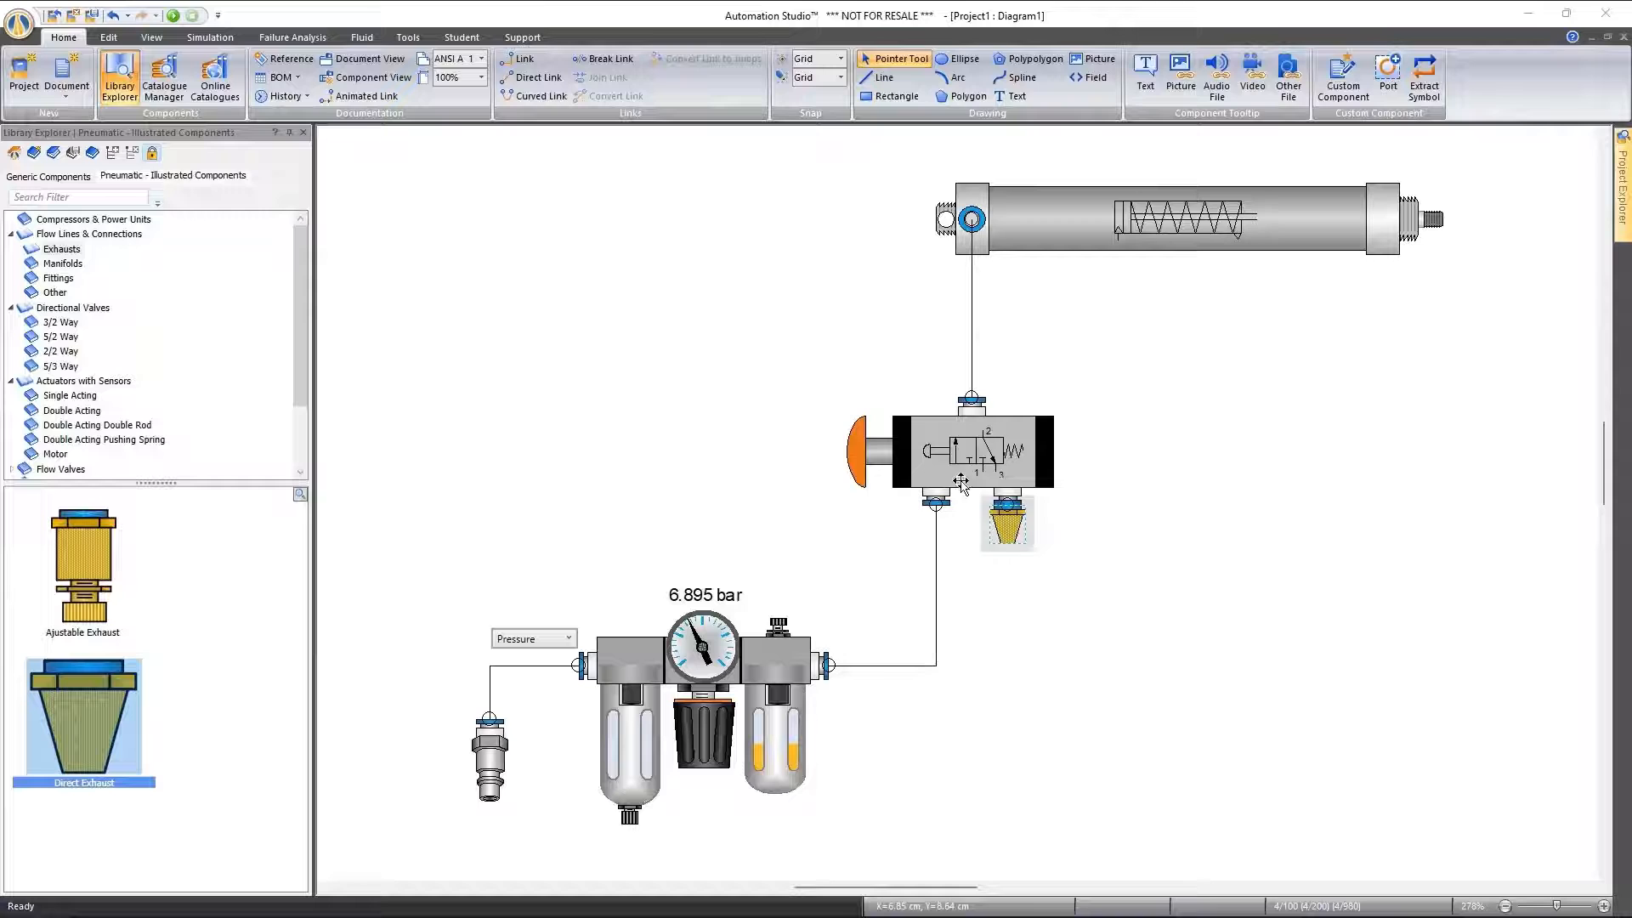
{"action": "left_click", "coordinate": [974, 342], "text": "ctrl"}
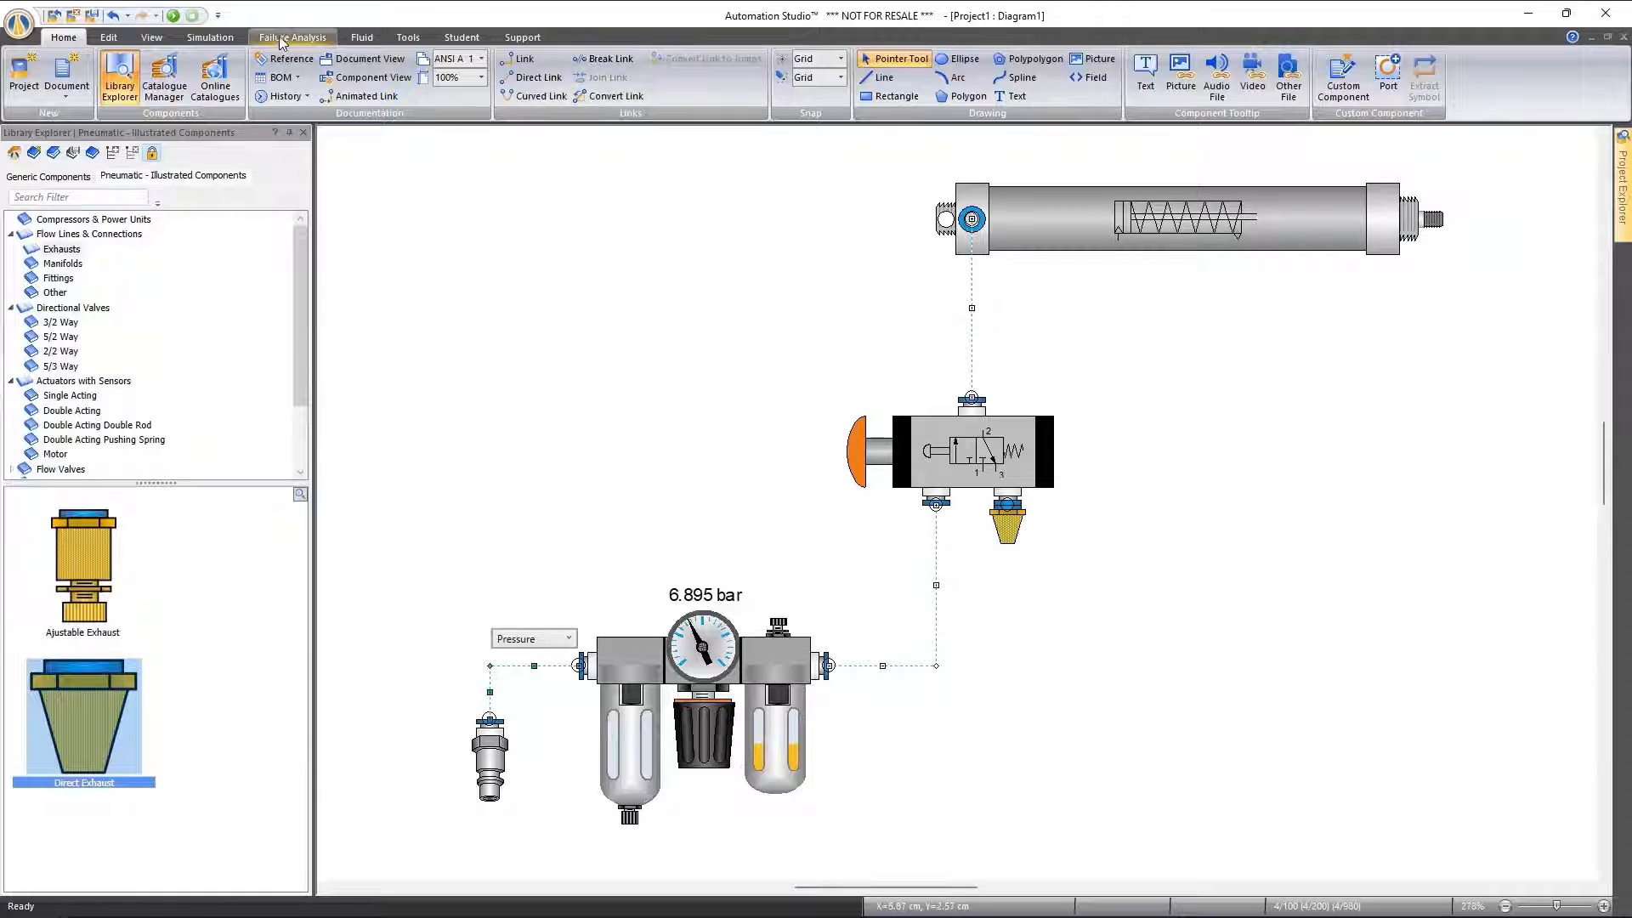
{"action": "left_click", "coordinate": [115, 38]}
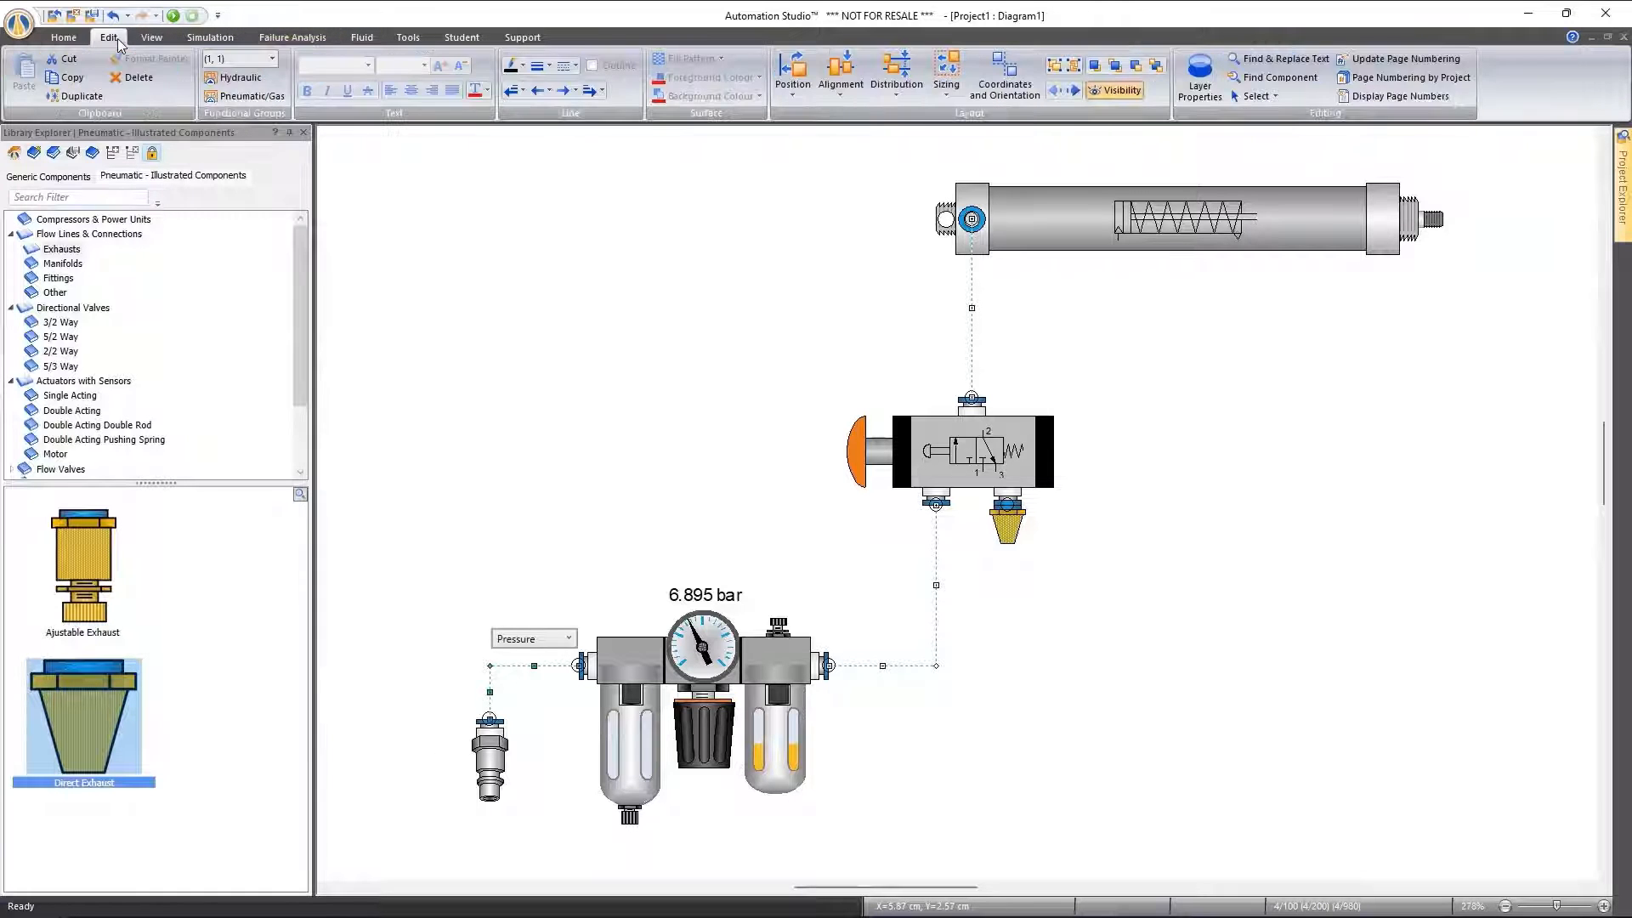
{"action": "left_click", "coordinate": [561, 69]}
{"action": "left_click", "coordinate": [581, 329]}
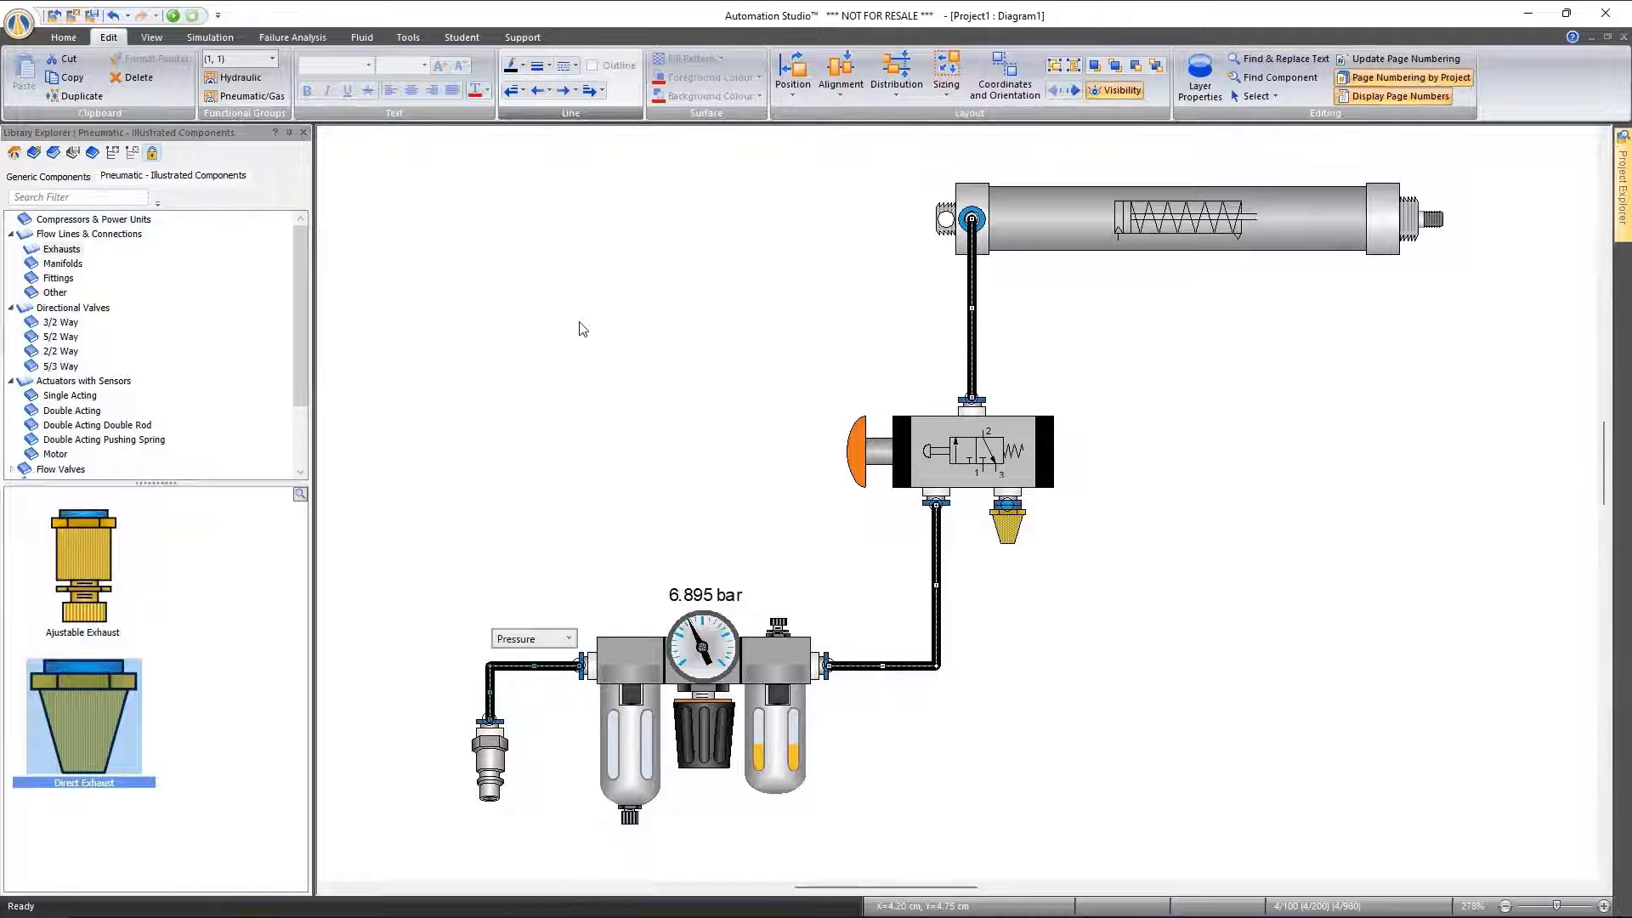
Run the pneumatic circuit simulation, actuate and release the push button valve to cycle the cylinder, and stop the simulation
{"action": "left_click", "coordinate": [568, 372]}
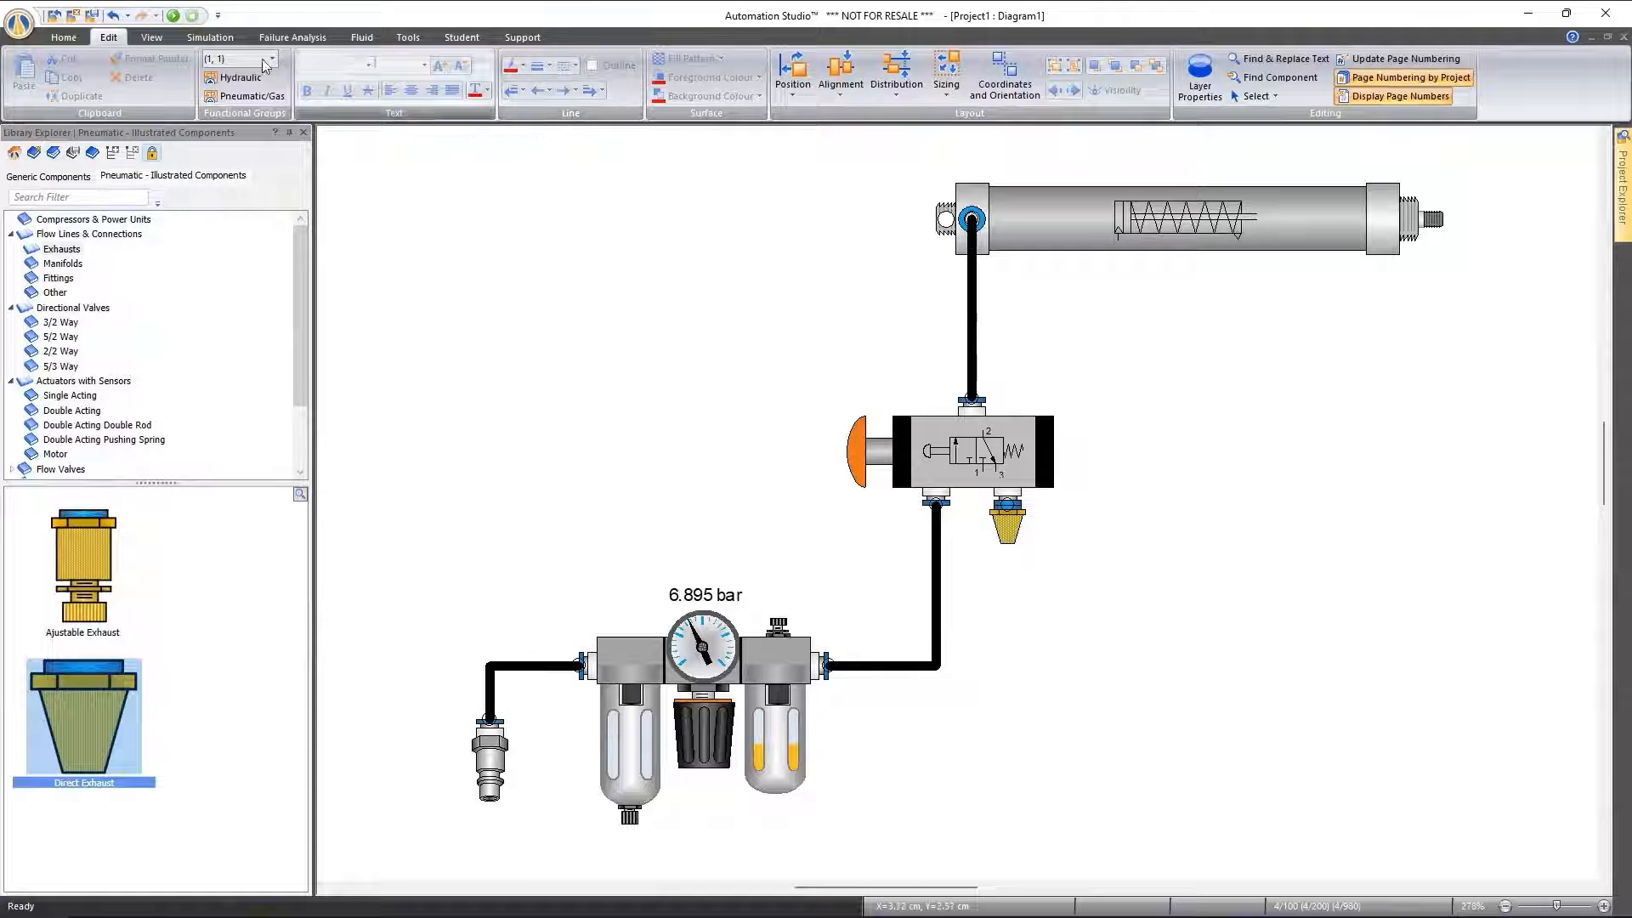
{"action": "left_click", "coordinate": [173, 15]}
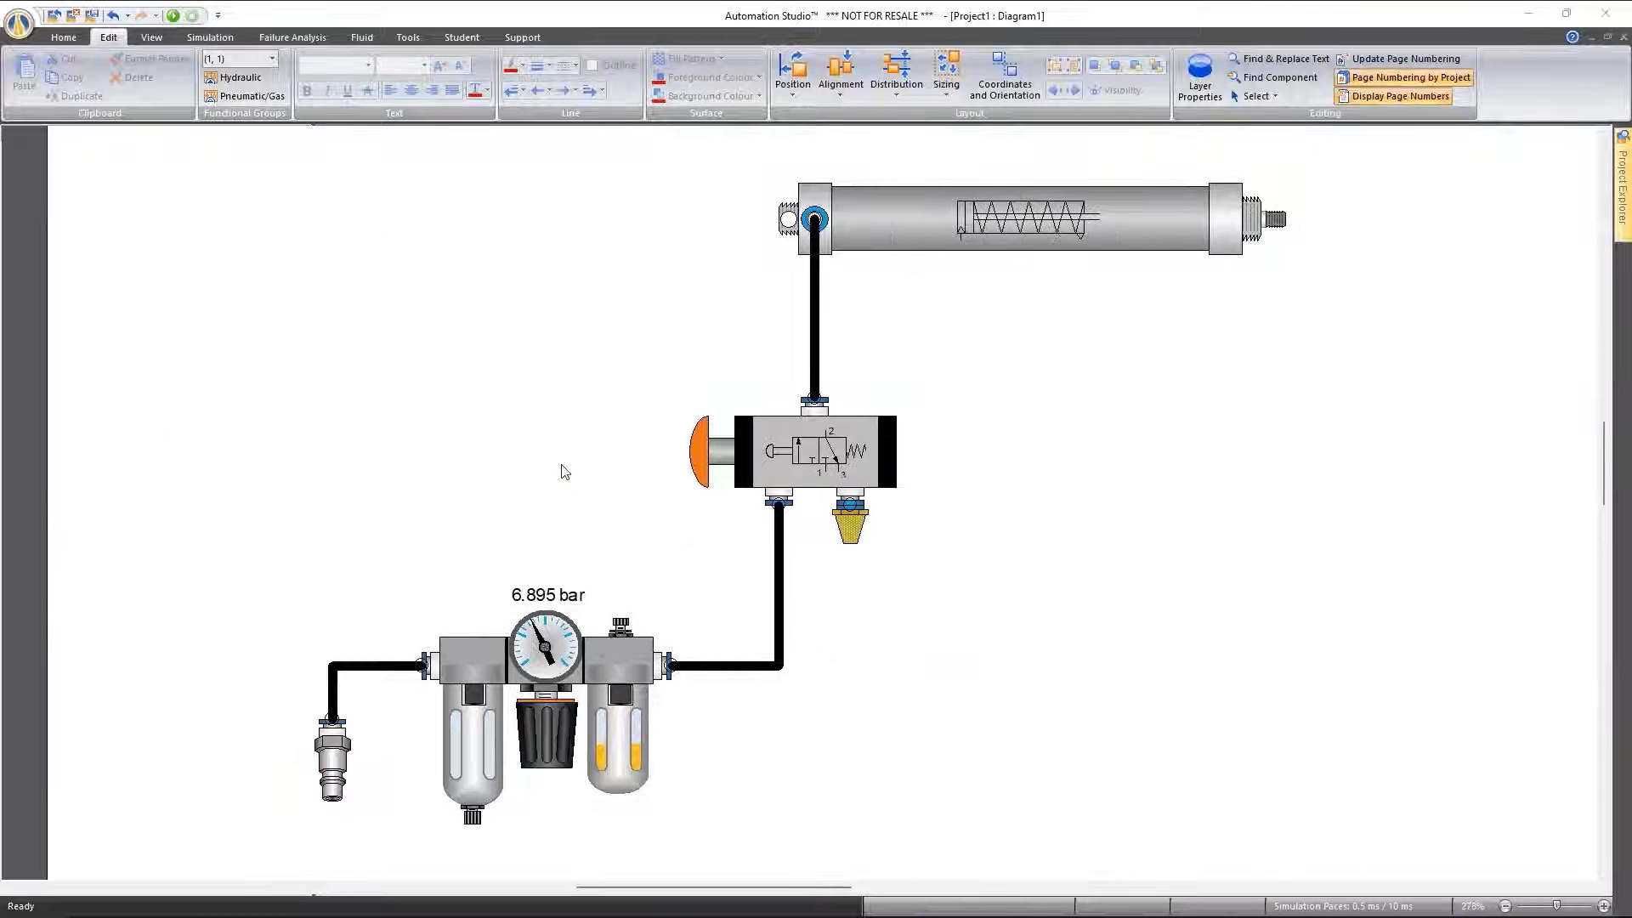
{"action": "left_click", "coordinate": [697, 459]}
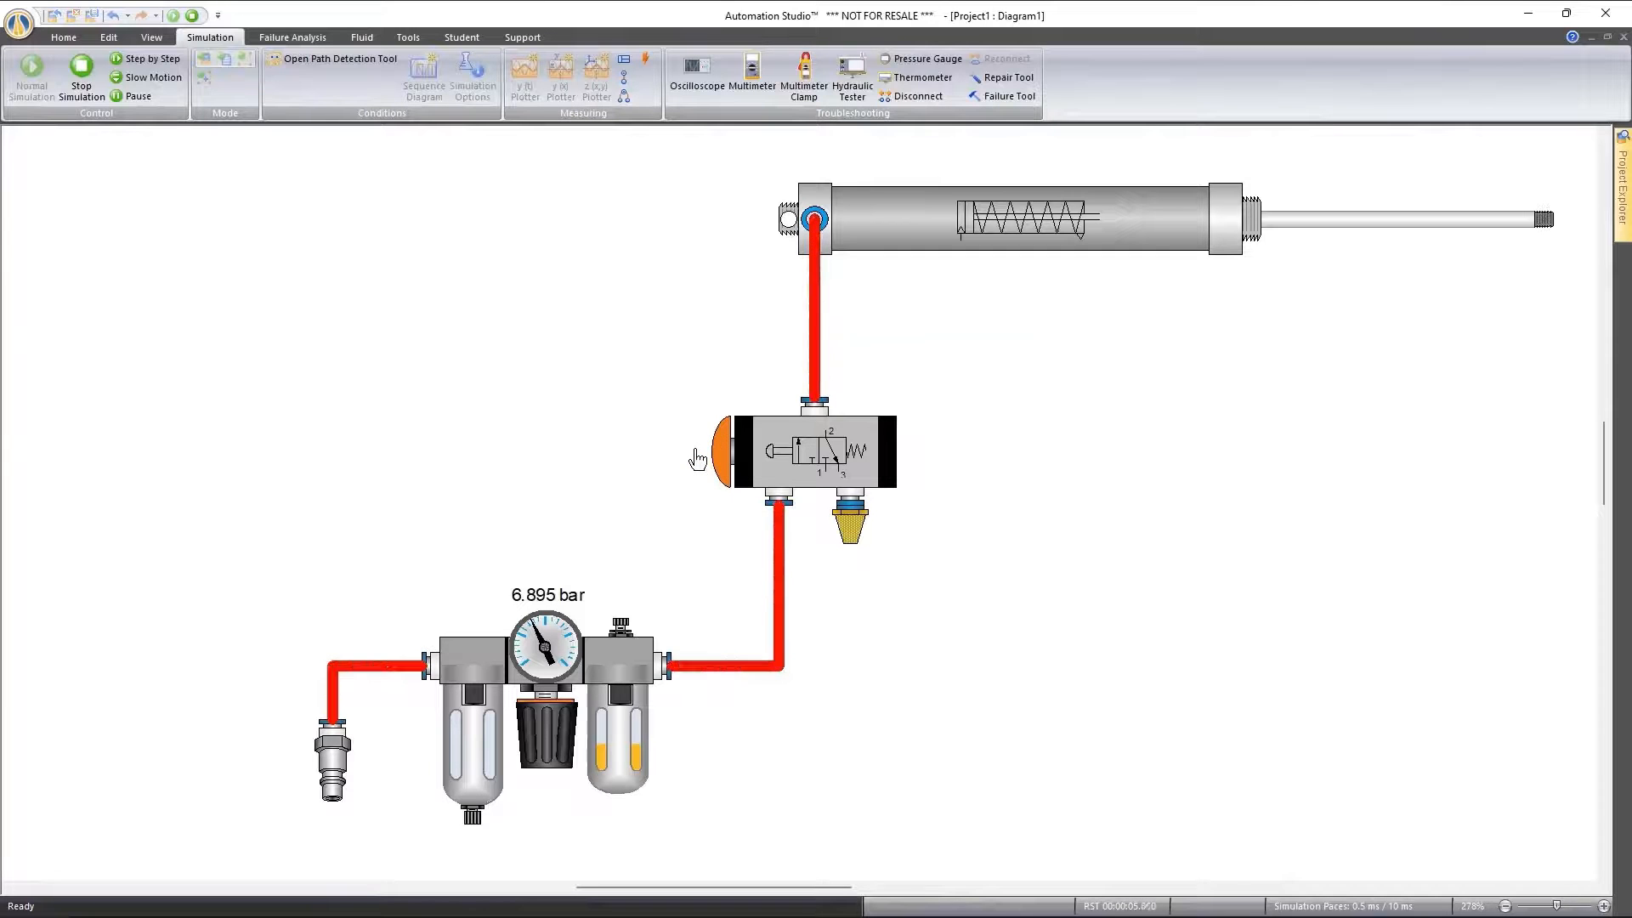
{"action": "left_click", "coordinate": [697, 459]}
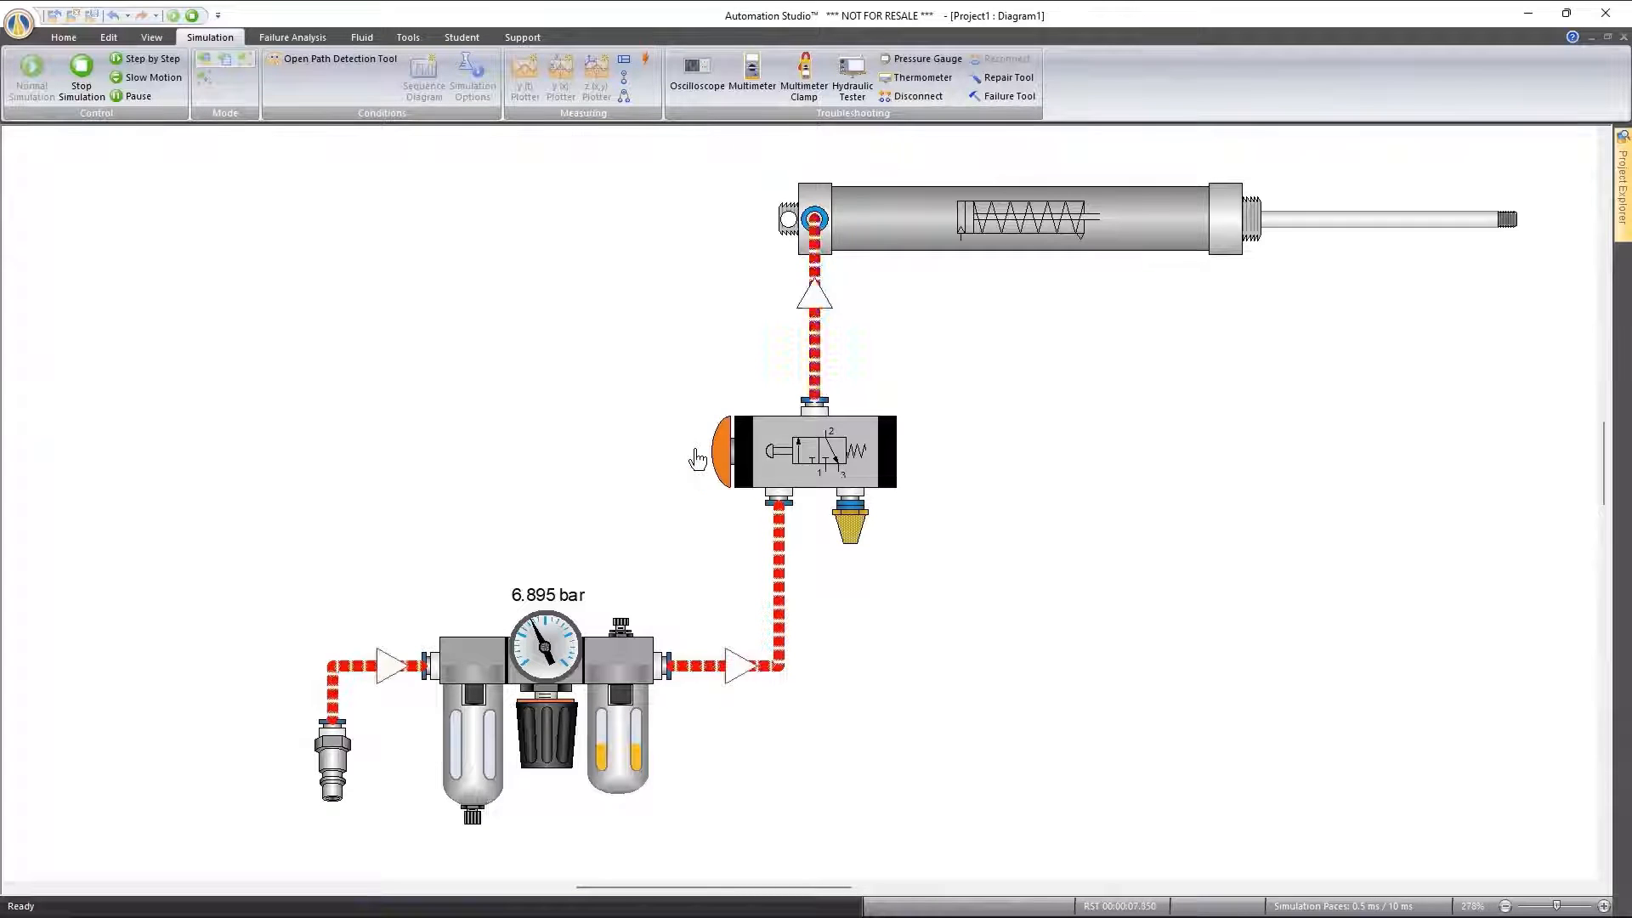
{"action": "left_click", "coordinate": [81, 68]}
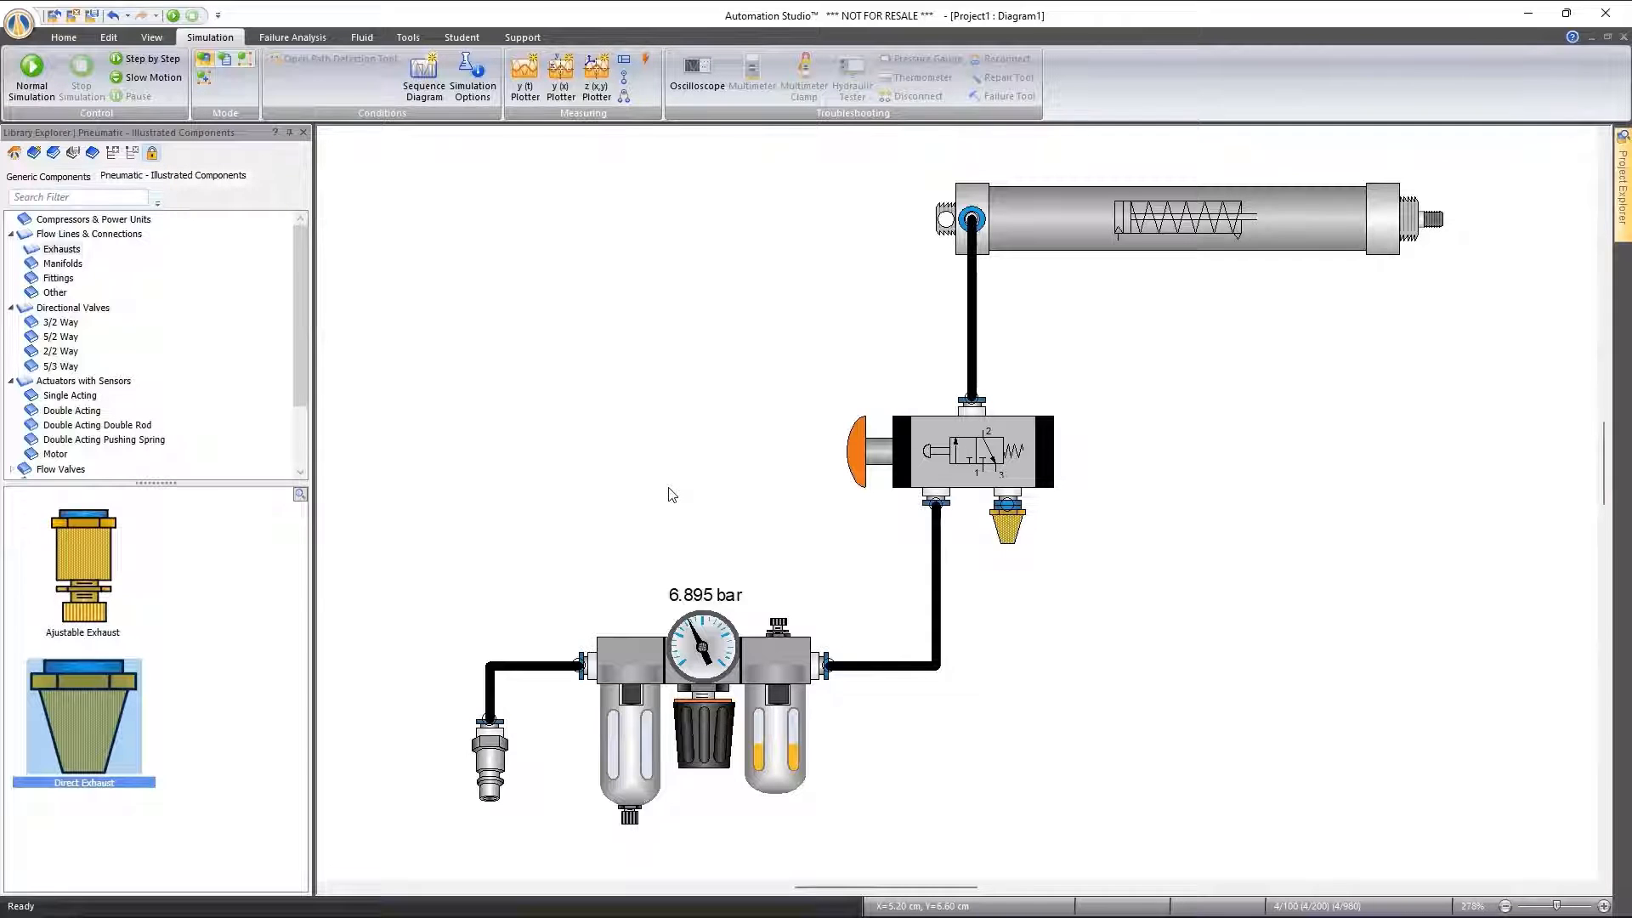
Place a Sensor Relay from the generic Pneumatic Relays category to the right of the push button valve
{"action": "scroll", "coordinate": [732, 452], "scroll_direction": "down", "scroll_amount": 2}
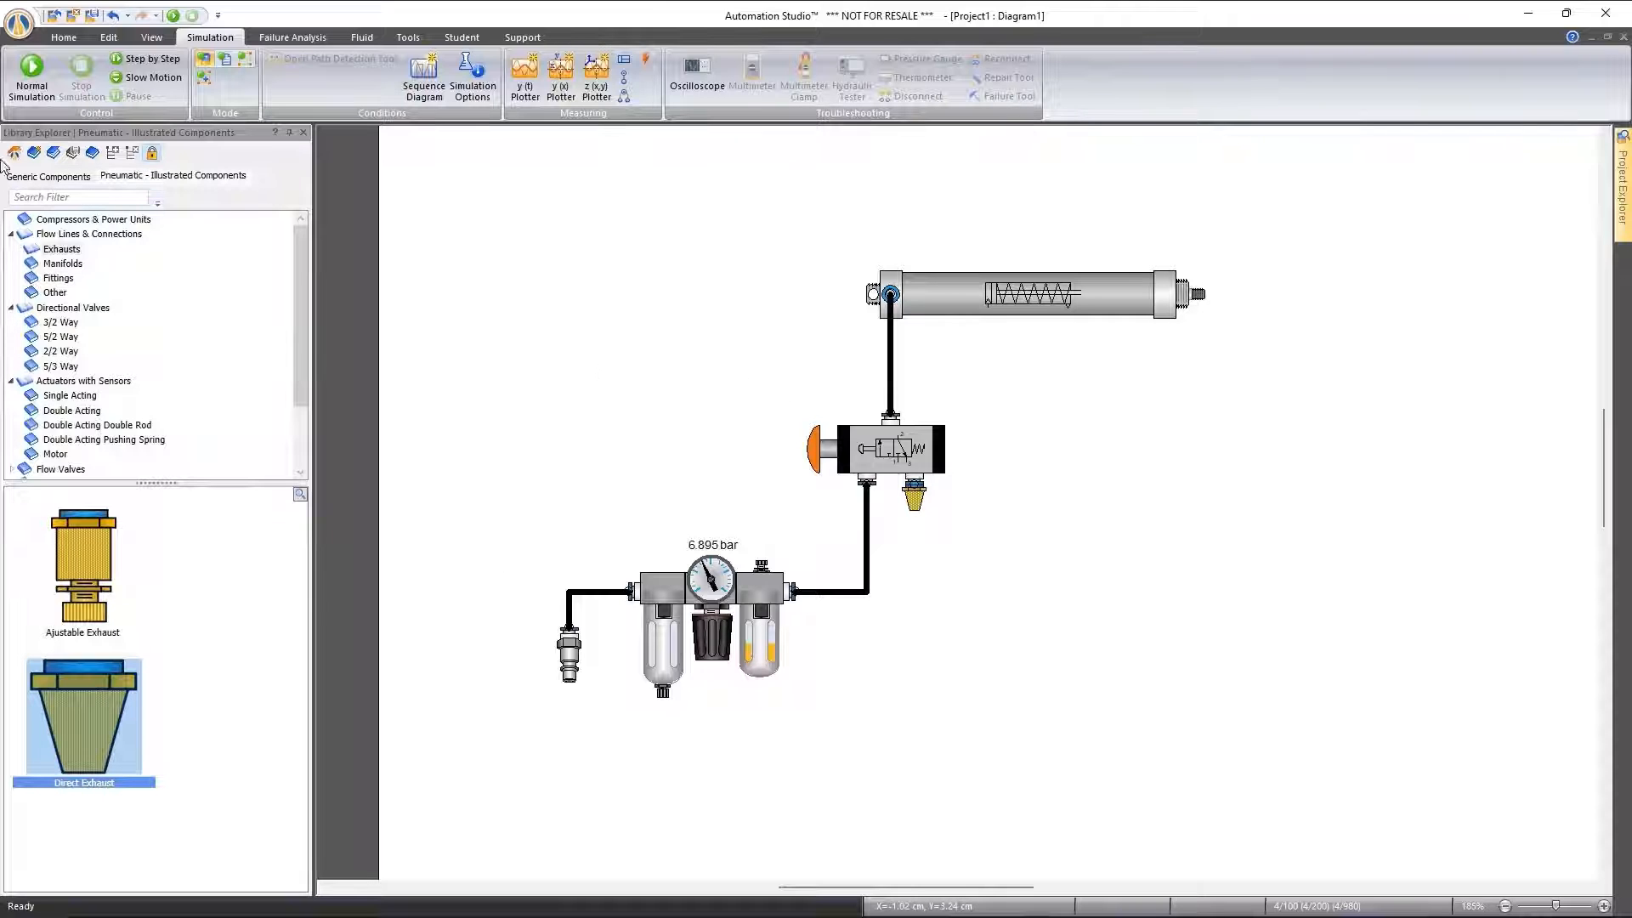
{"action": "left_click", "coordinate": [35, 178]}
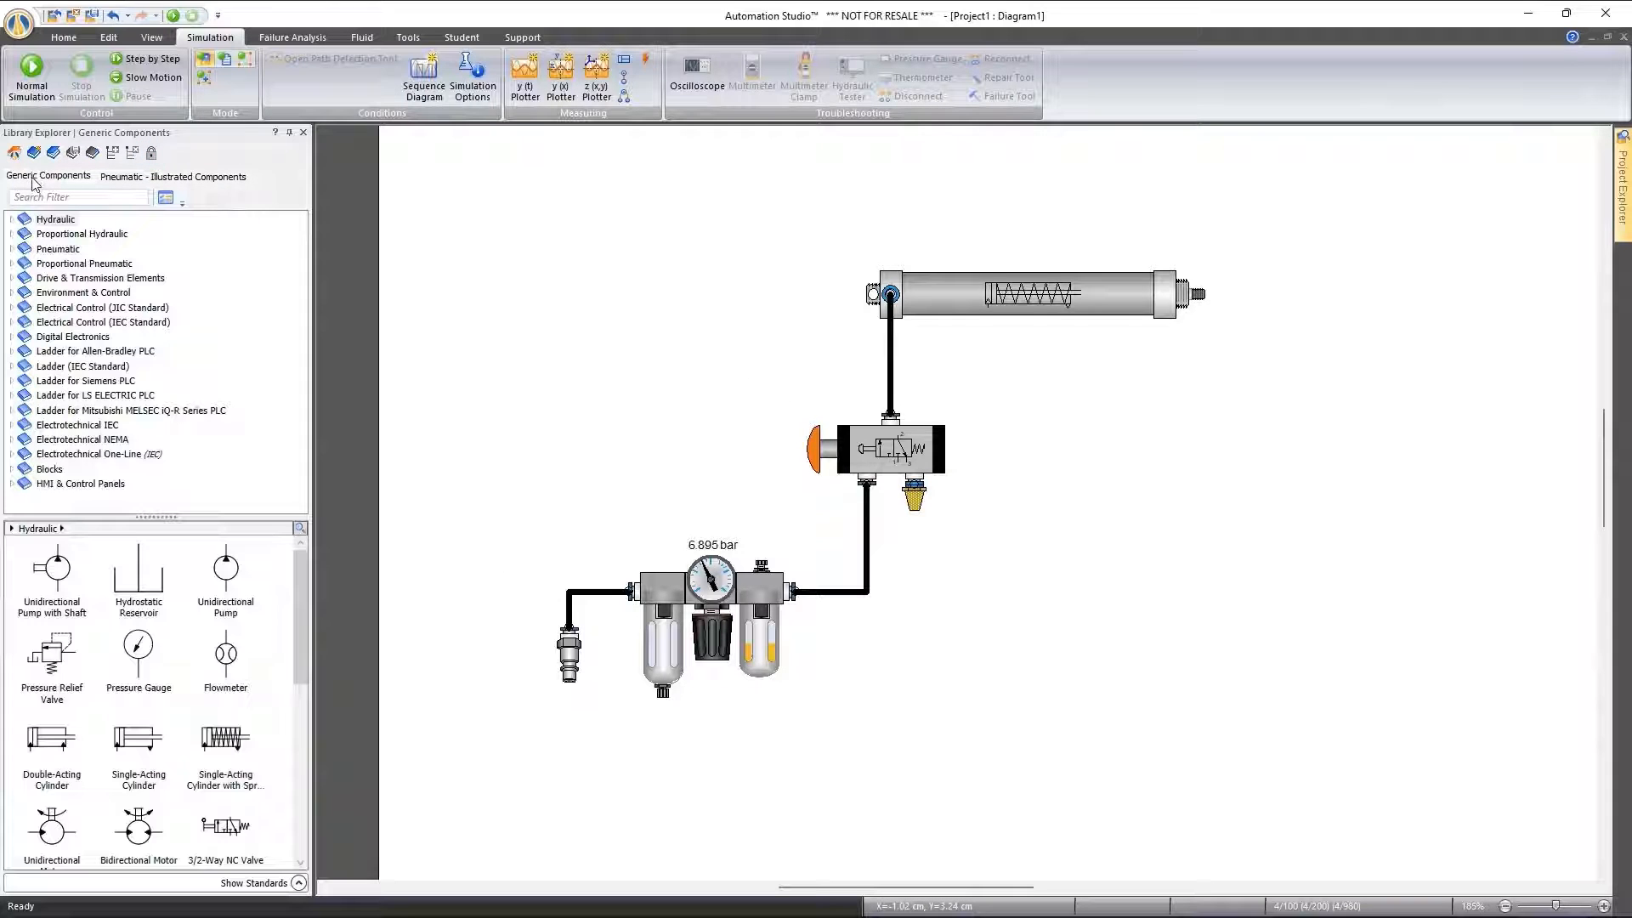
{"action": "left_click", "coordinate": [57, 249]}
{"action": "left_click", "coordinate": [11, 249]}
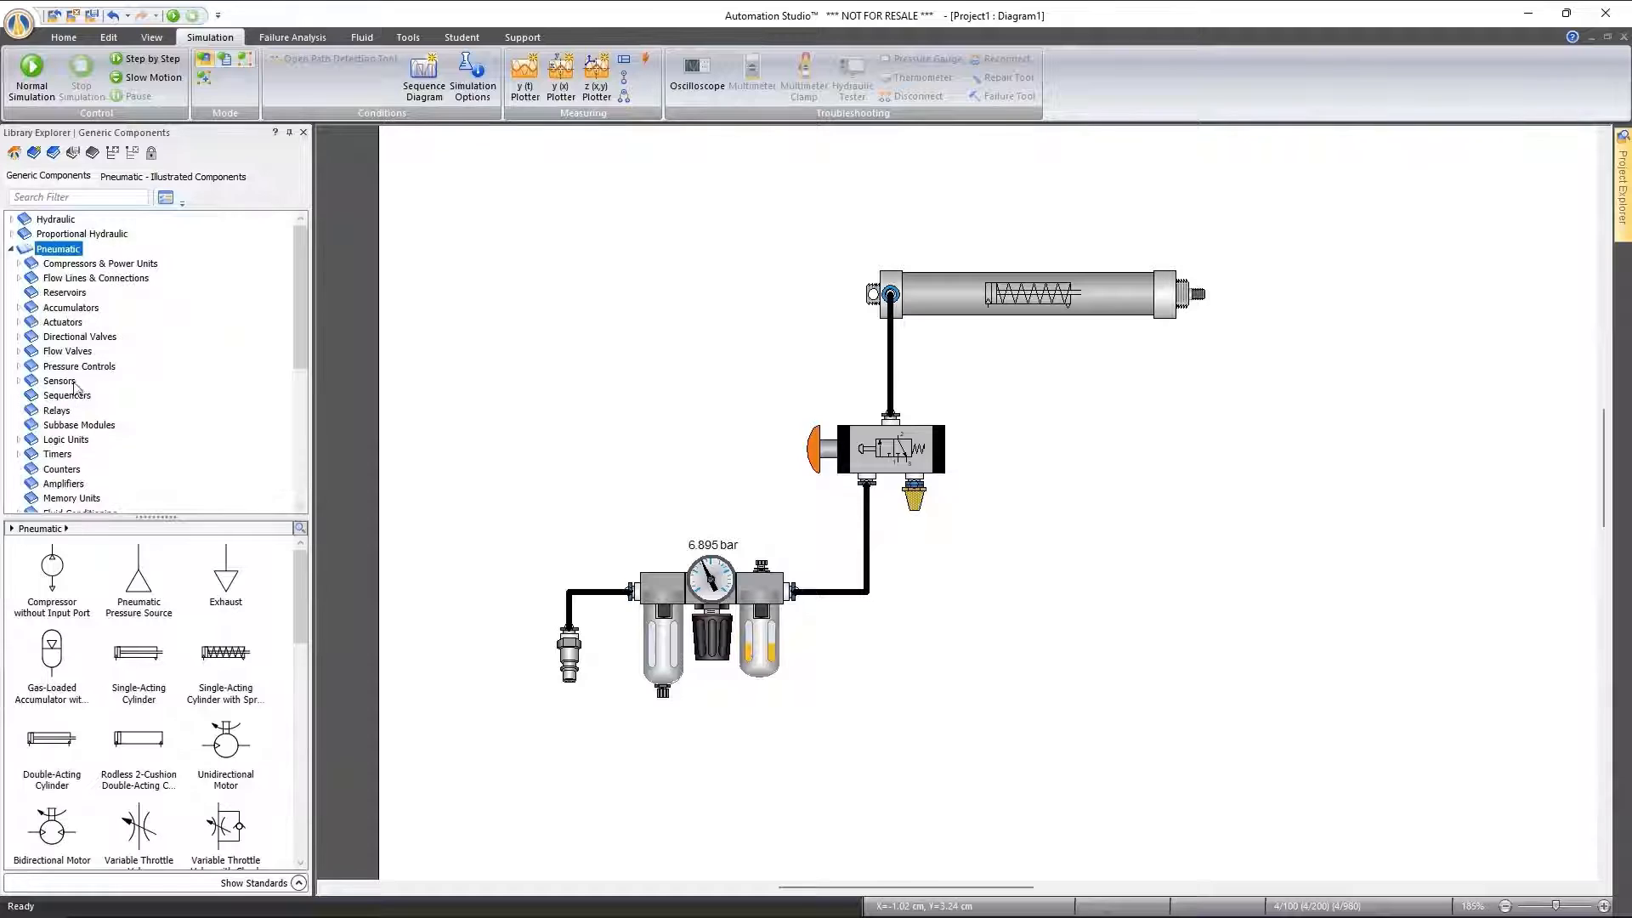
{"action": "left_click", "coordinate": [66, 396]}
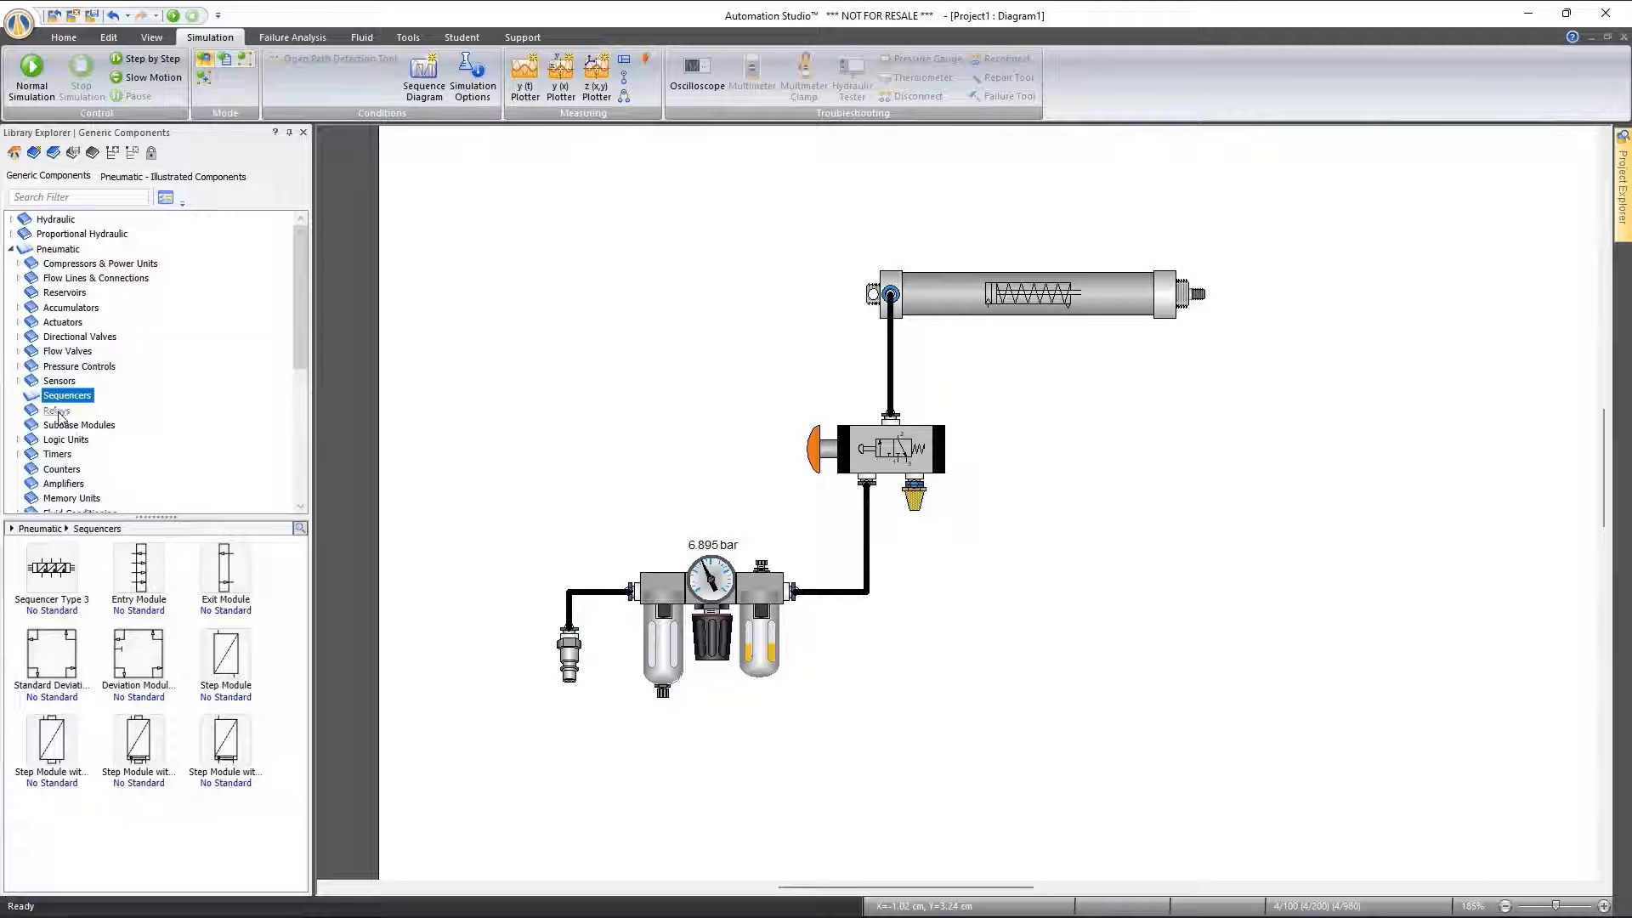
{"action": "left_click", "coordinate": [57, 411]}
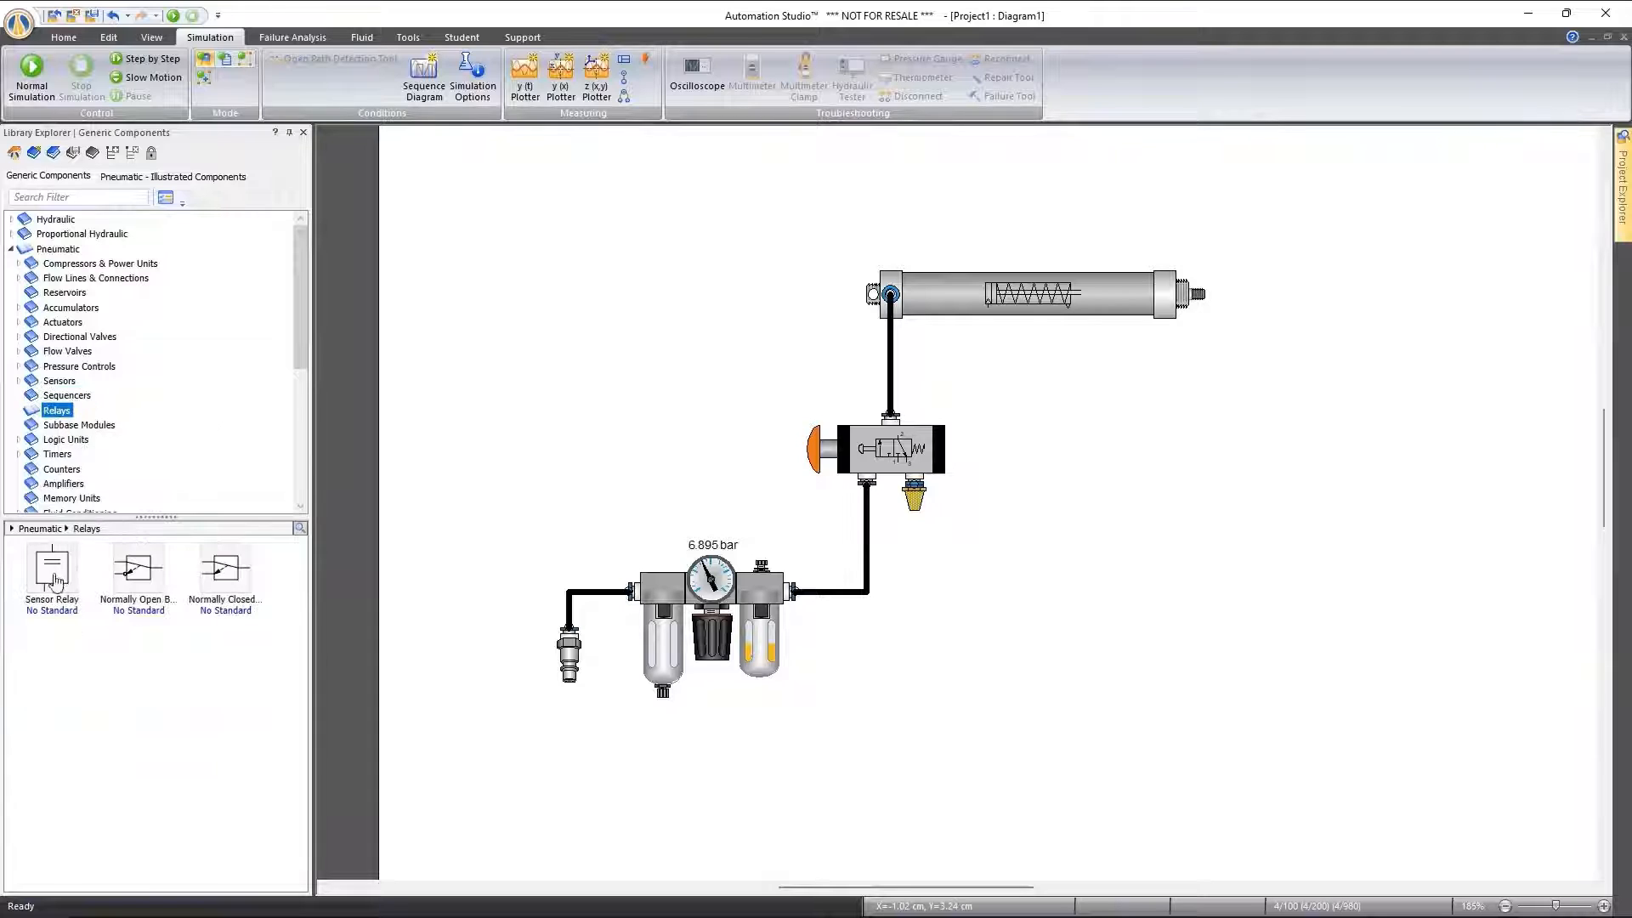
{"action": "left_click_drag", "start_coordinate": [59, 576], "coordinate": [1092, 464]}
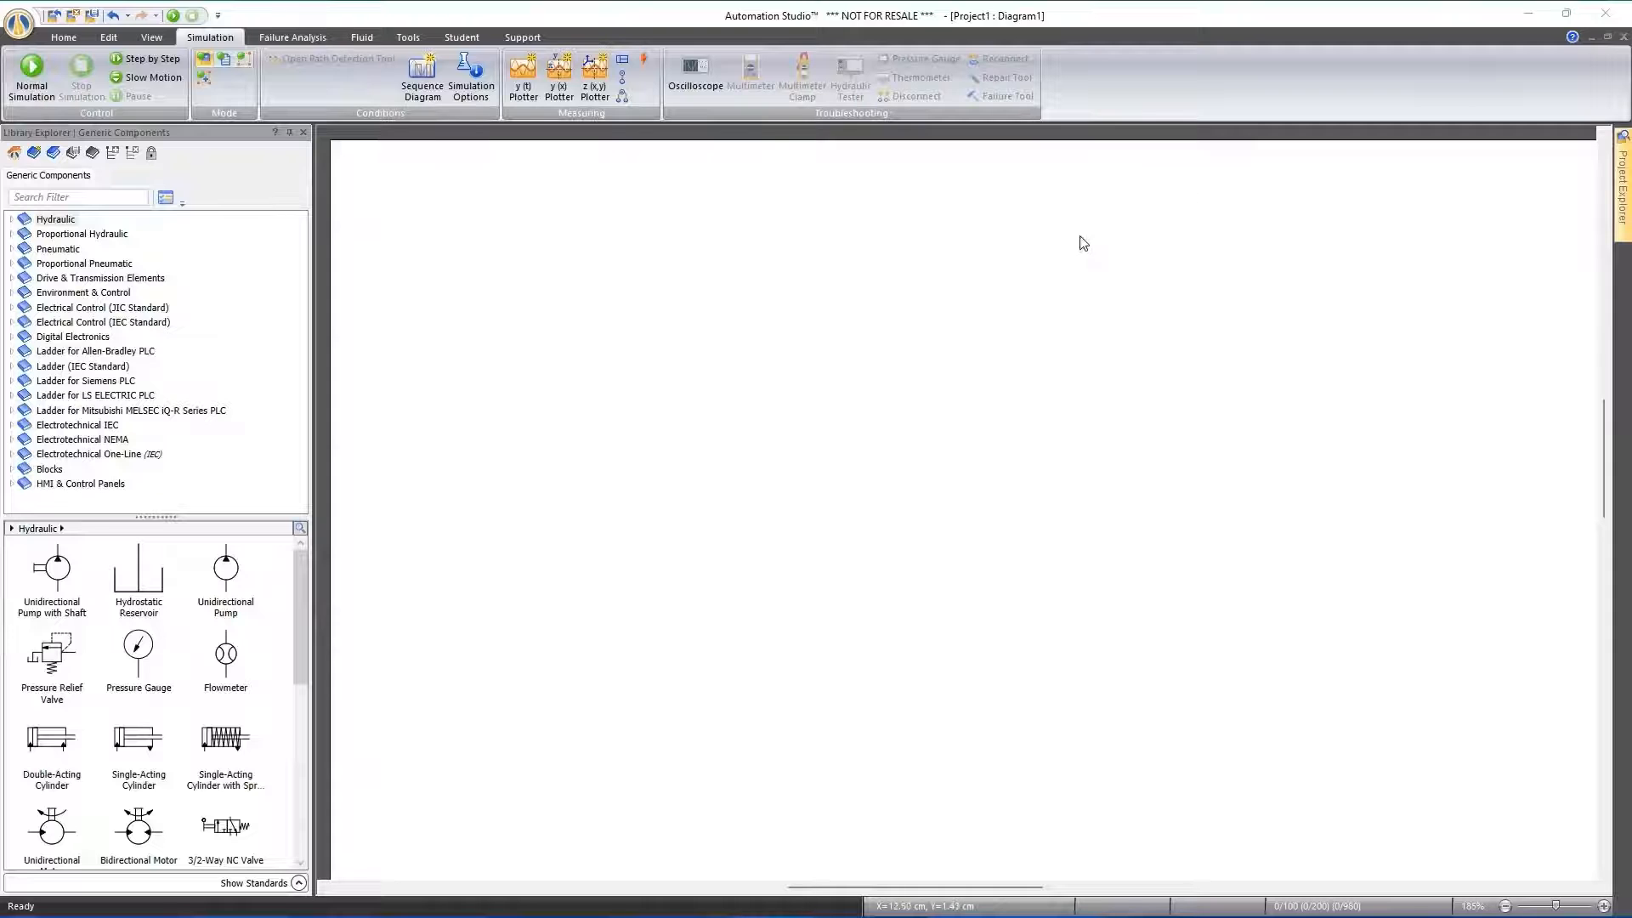
Create a new project from the Electrical Virtual Trainers template Relay Logic 24V, discarding the changes to Project1
{"action": "left_click", "coordinate": [64, 38]}
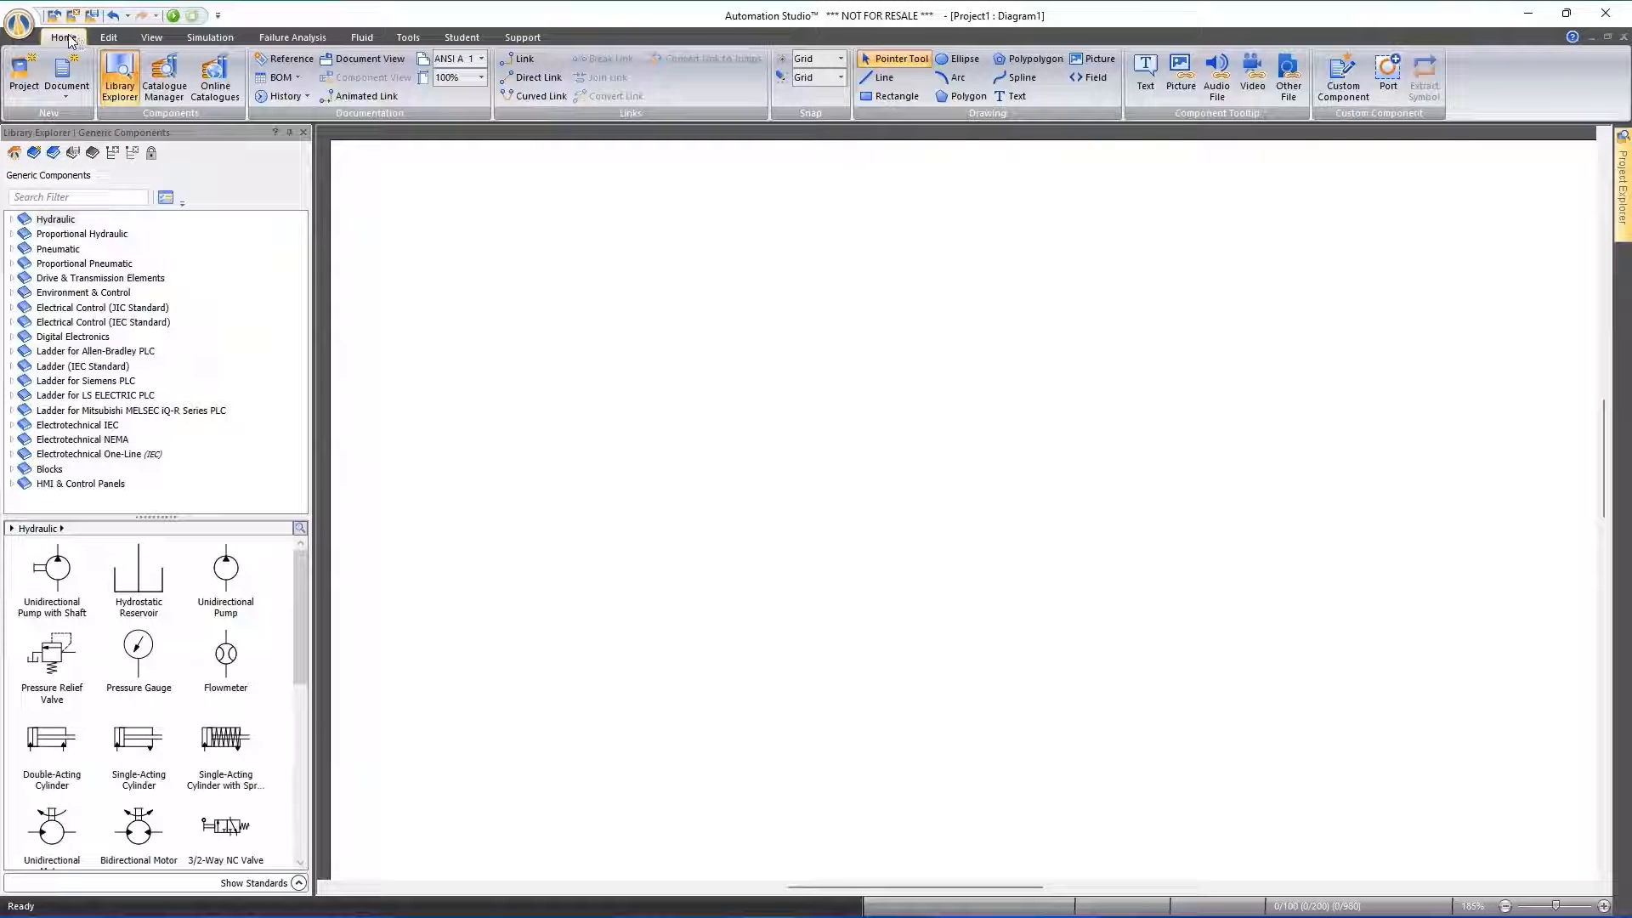
{"action": "left_click", "coordinate": [24, 74]}
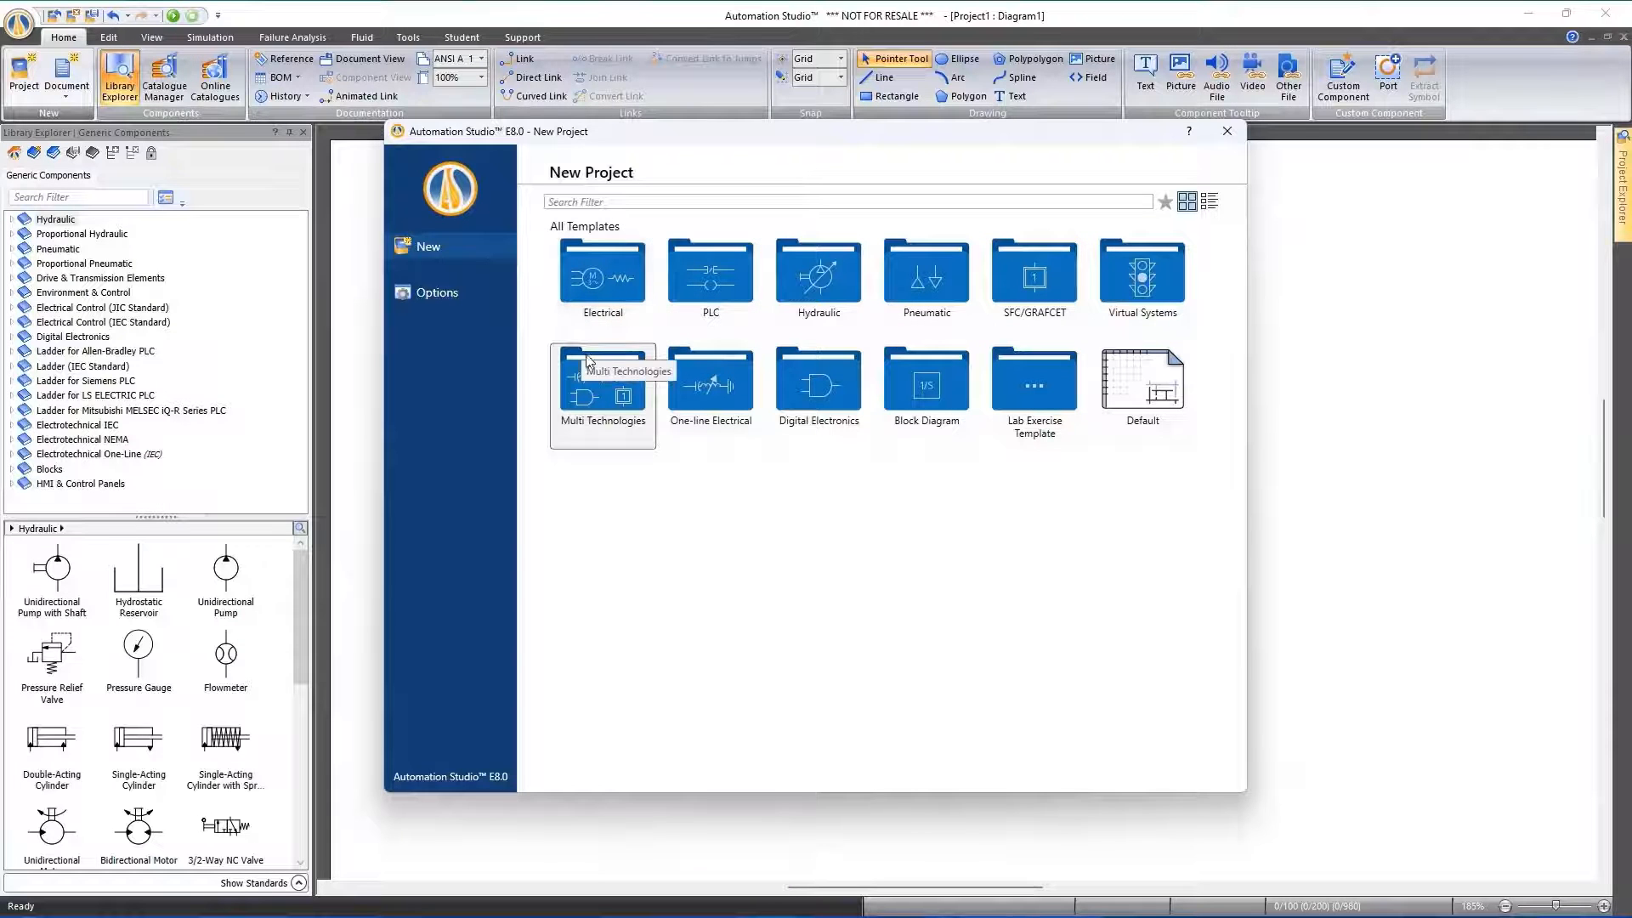
{"action": "double_click", "coordinate": [607, 277]}
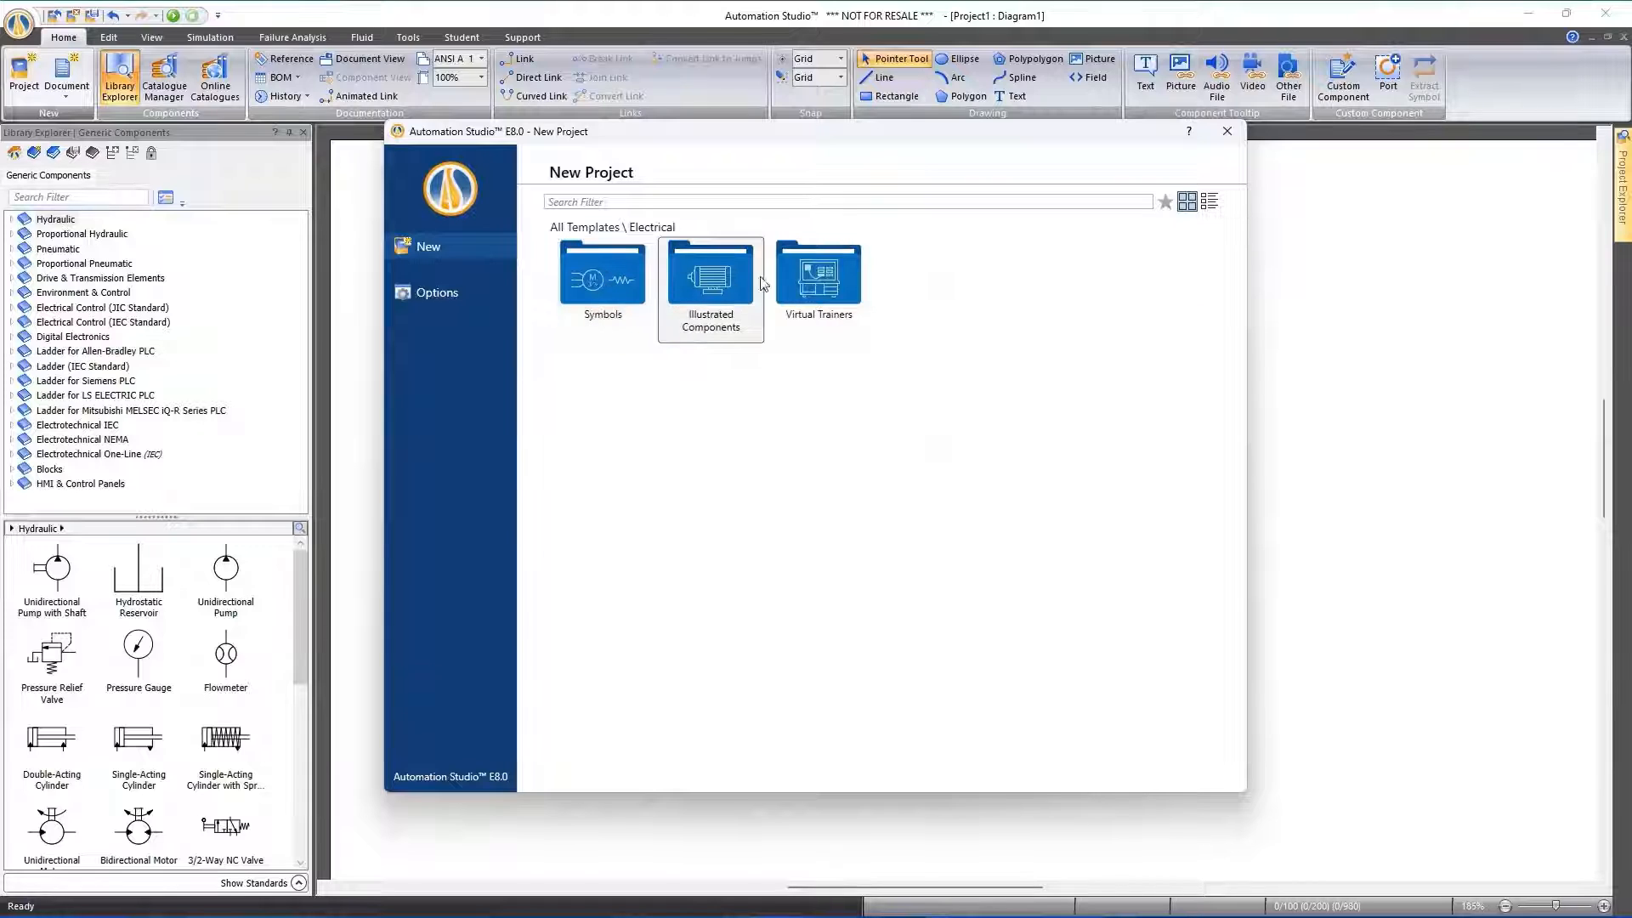
{"action": "double_click", "coordinate": [805, 284]}
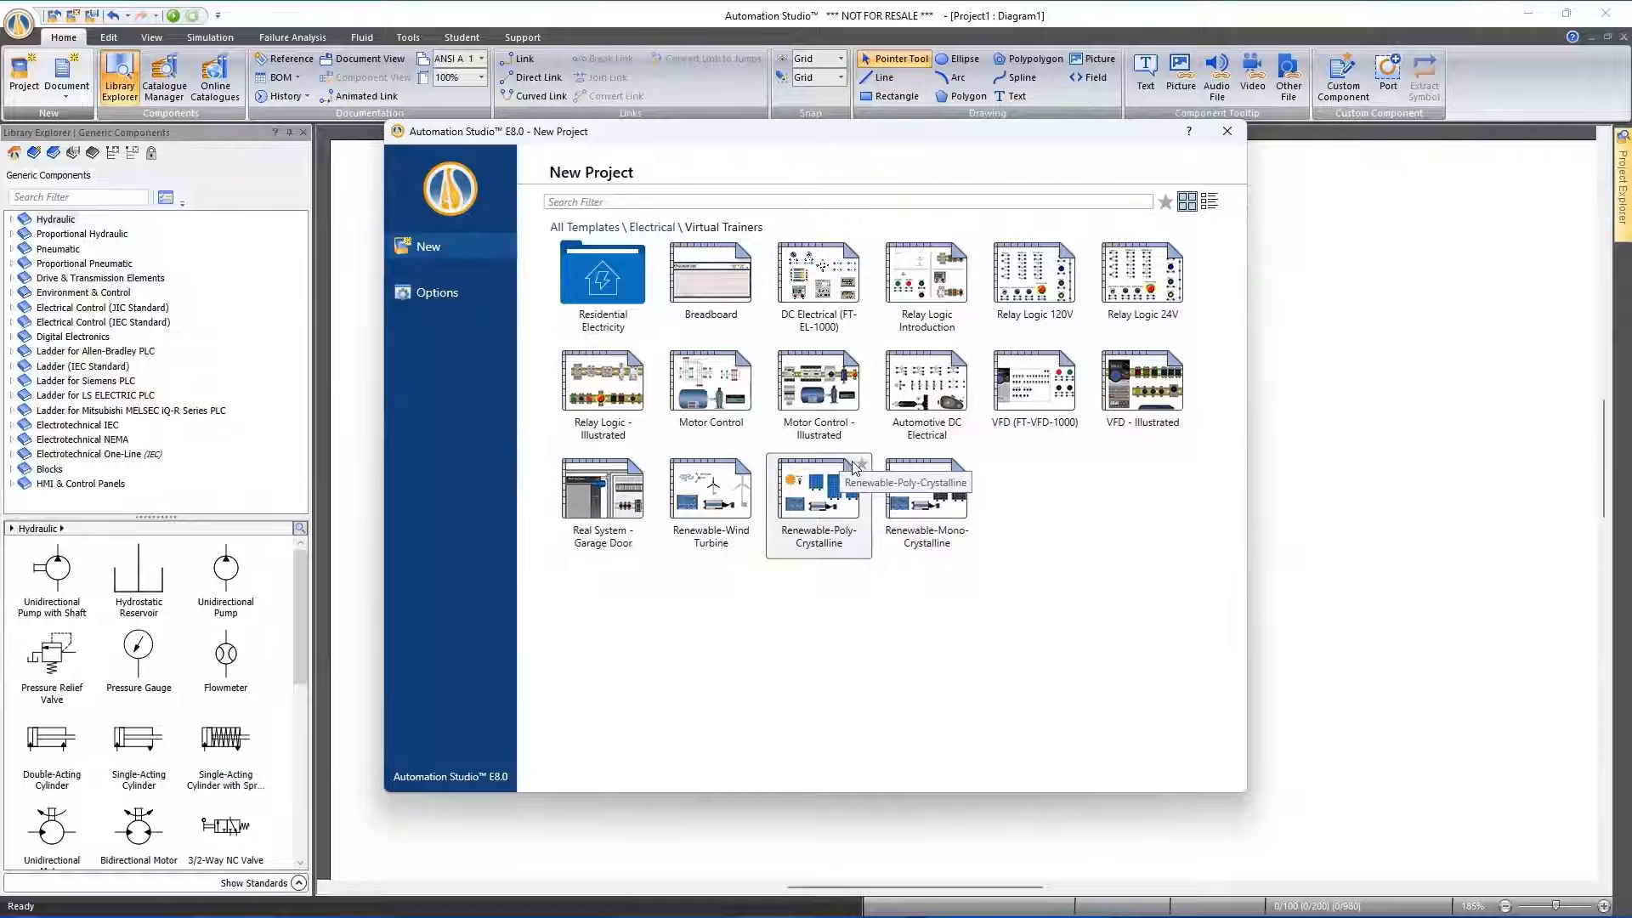
{"action": "double_click", "coordinate": [1149, 274]}
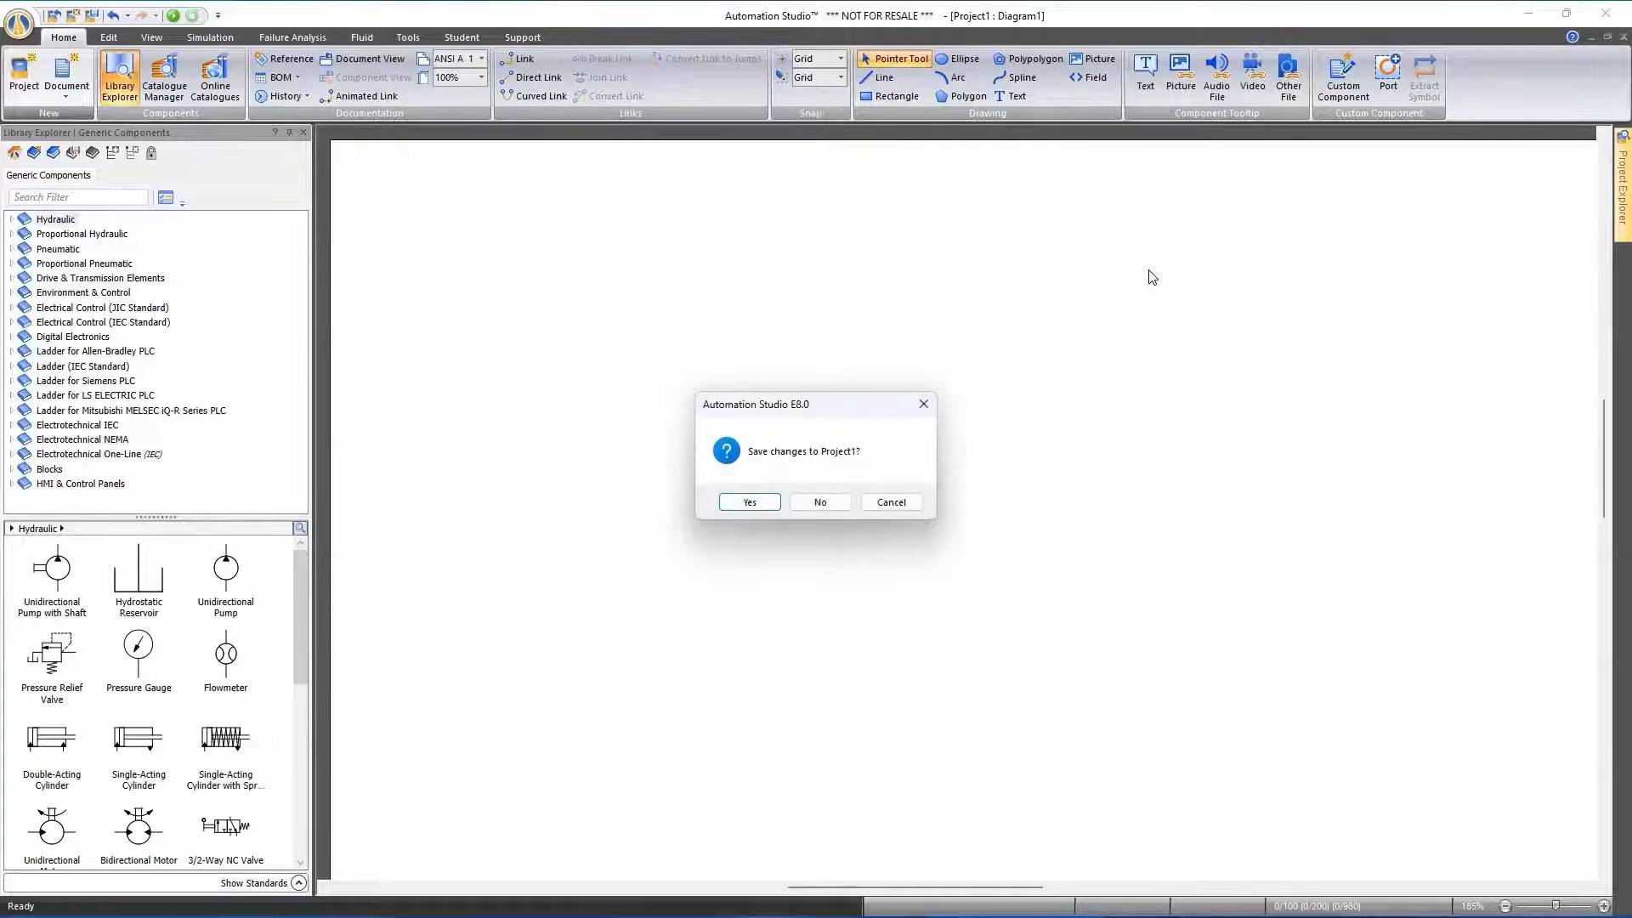
{"action": "left_click", "coordinate": [809, 505]}
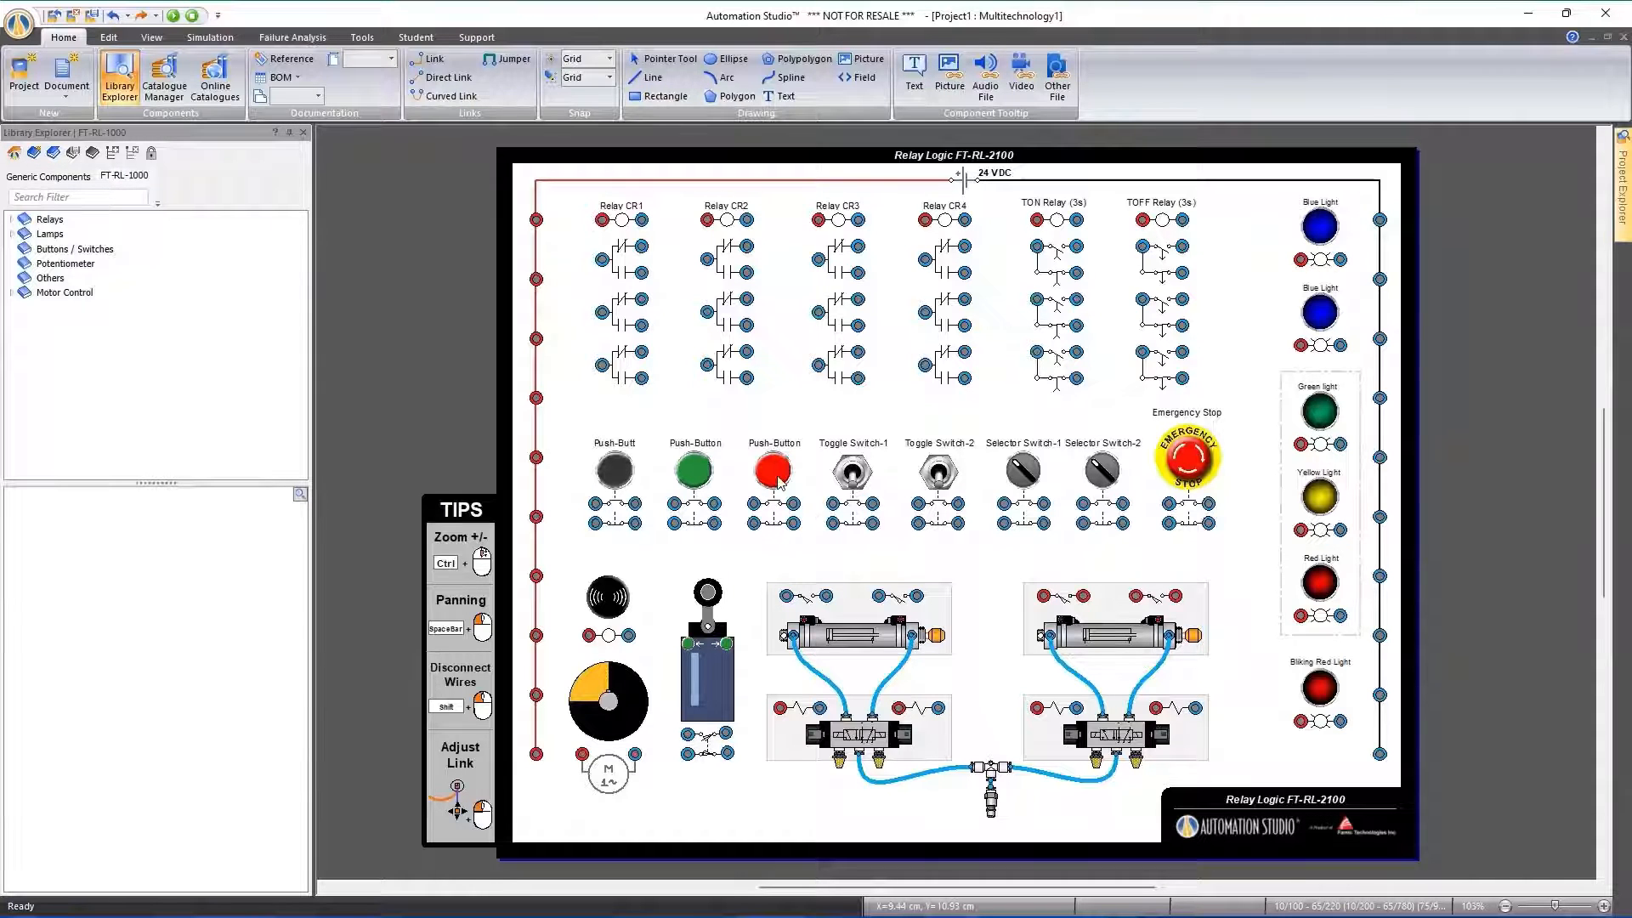
Collapse the component library and examine the trainer's relays, push buttons, limit switch, motor, cylinders and valves up close
{"action": "left_click", "coordinate": [289, 133]}
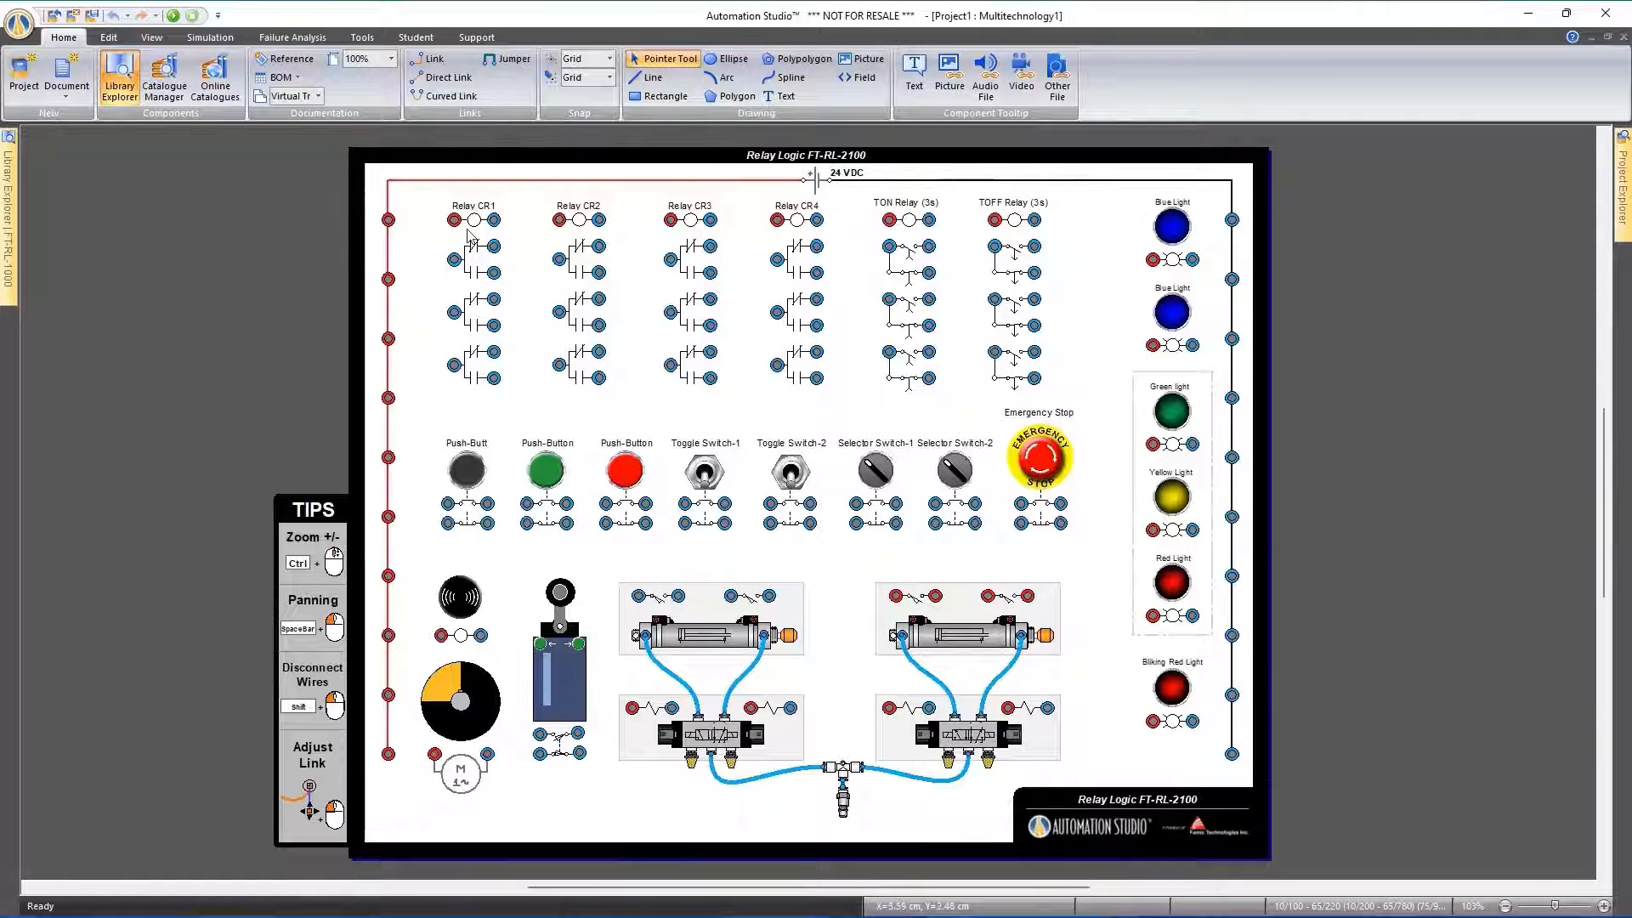
{"action": "scroll", "coordinate": [468, 236], "scroll_direction": "up", "scroll_amount": 5}
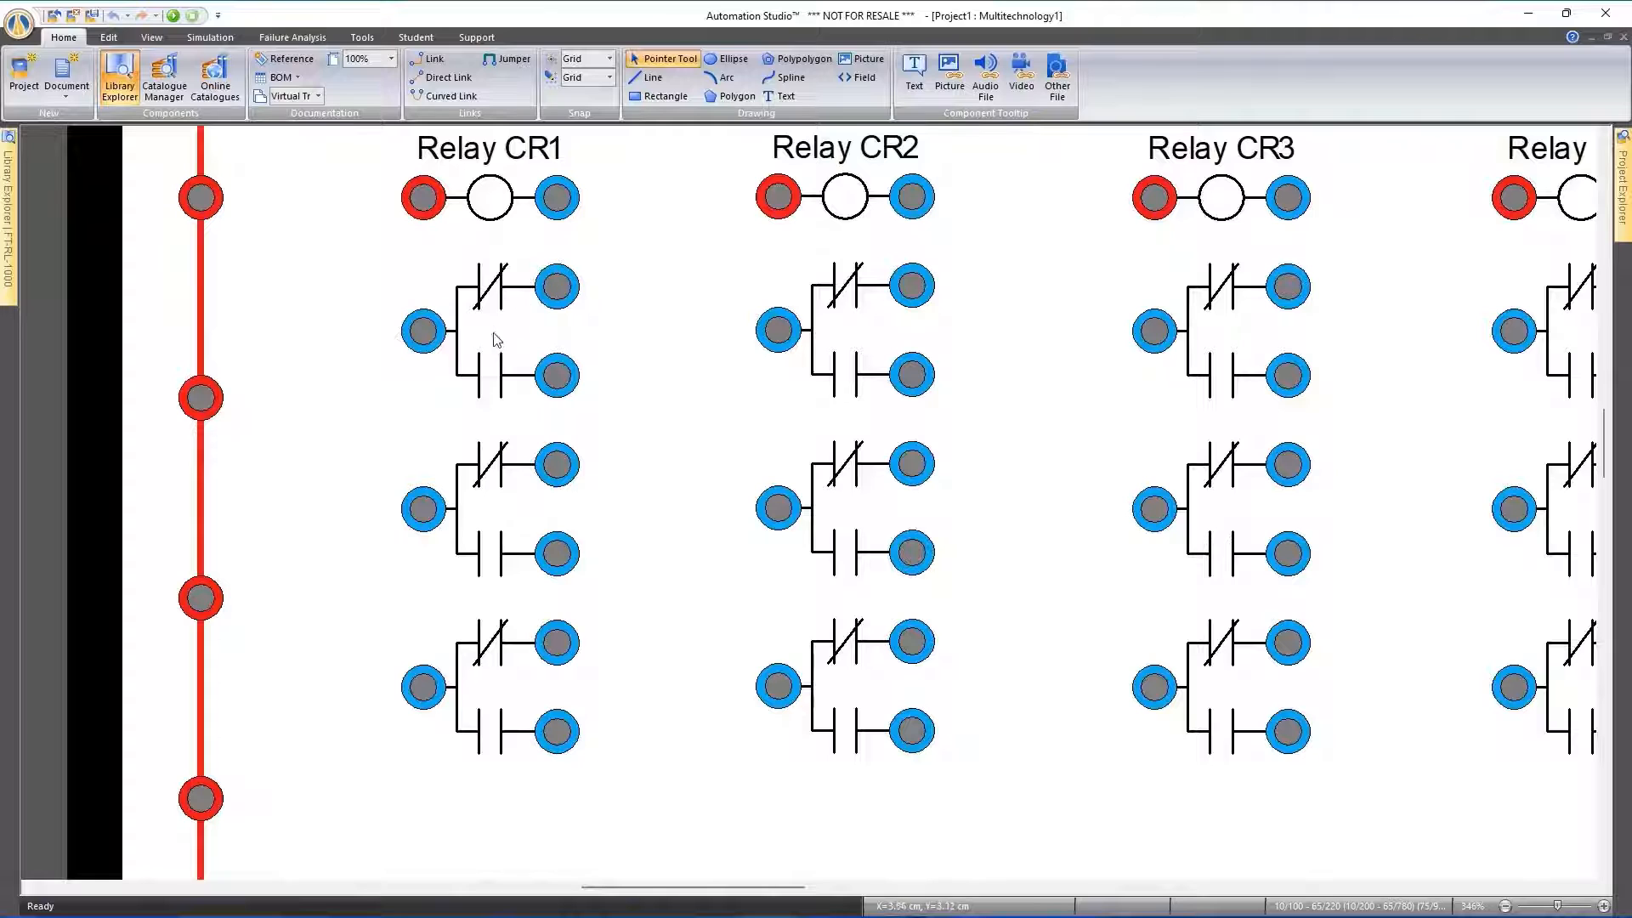
{"action": "scroll", "coordinate": [500, 463], "scroll_direction": "down", "scroll_amount": 10}
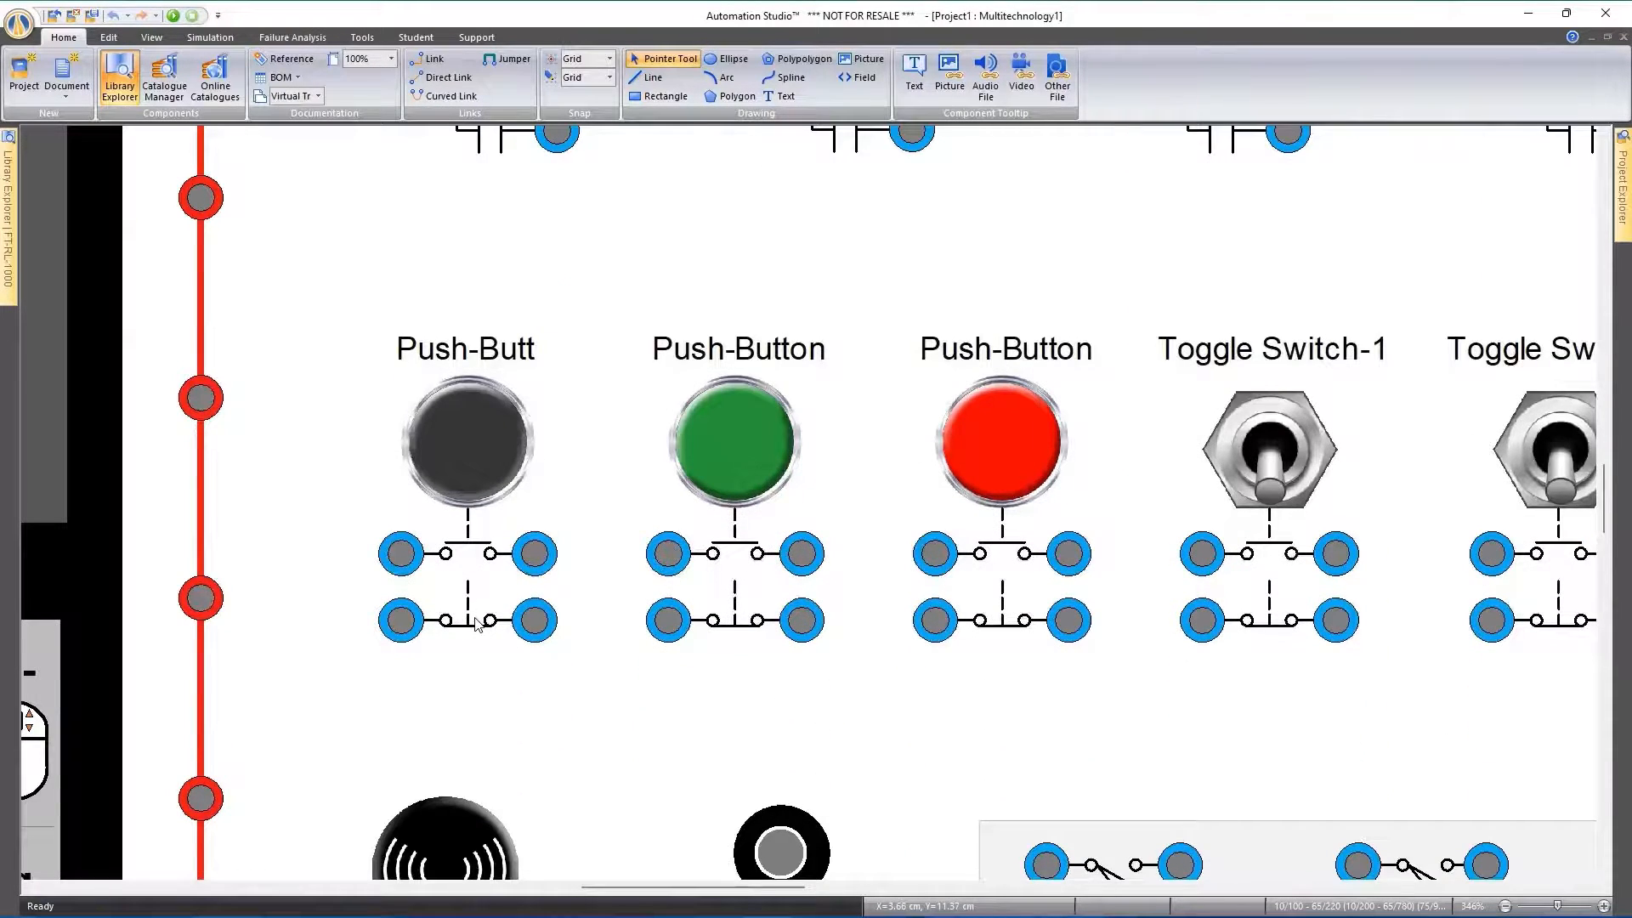
{"action": "scroll", "coordinate": [476, 625], "scroll_direction": "down", "scroll_amount": 5}
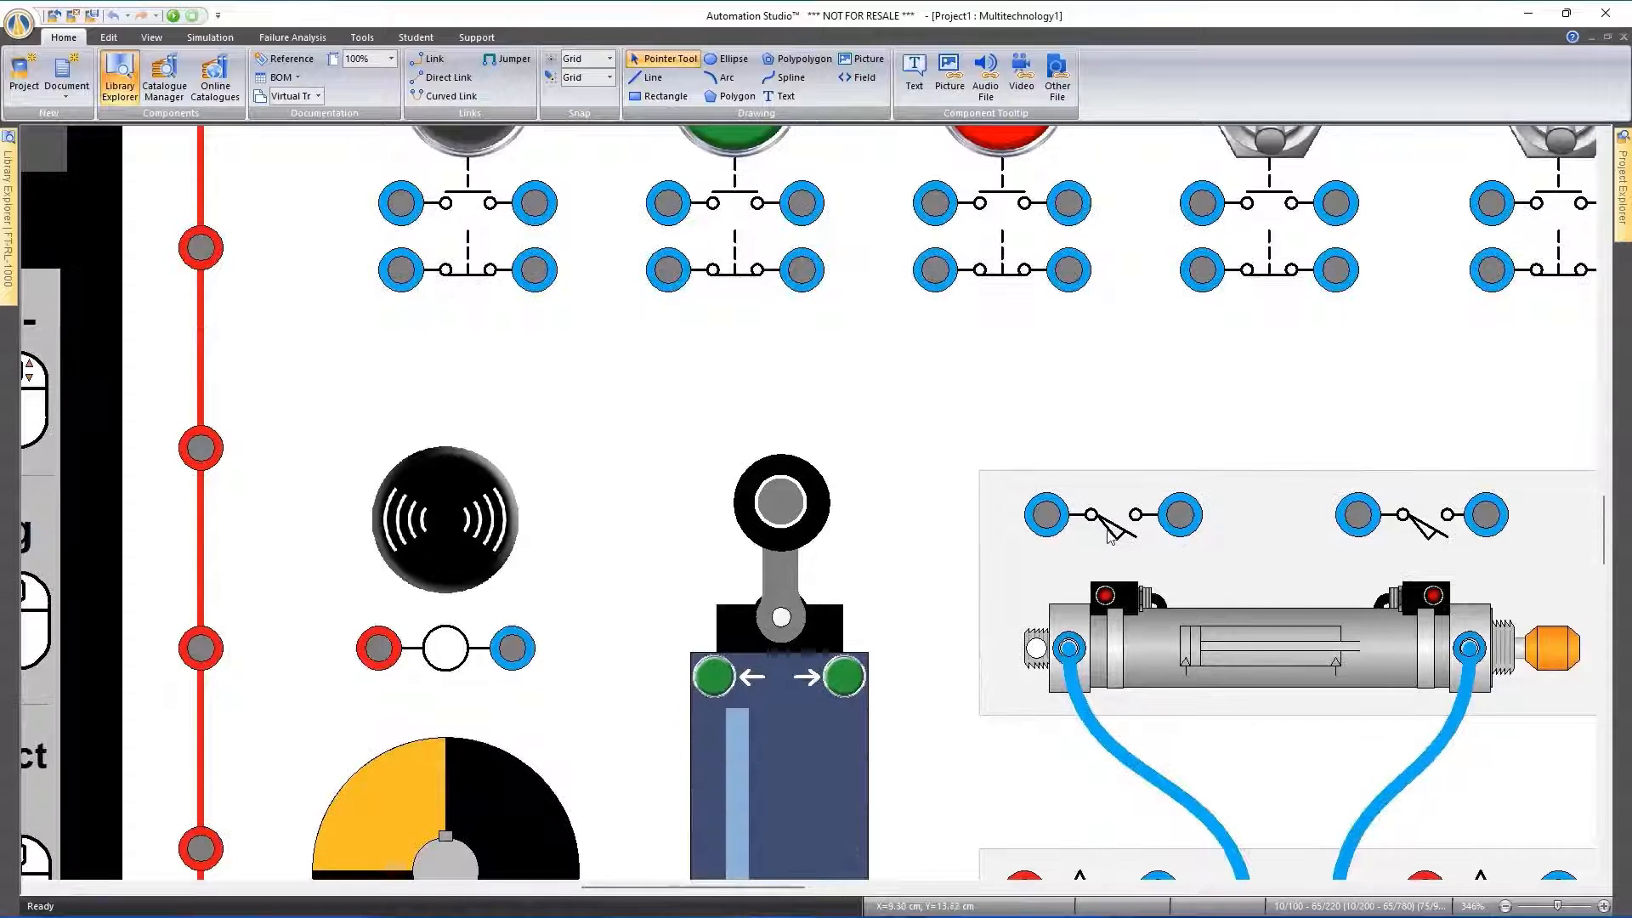
{"action": "scroll", "coordinate": [646, 599], "scroll_direction": "down", "scroll_amount": 3}
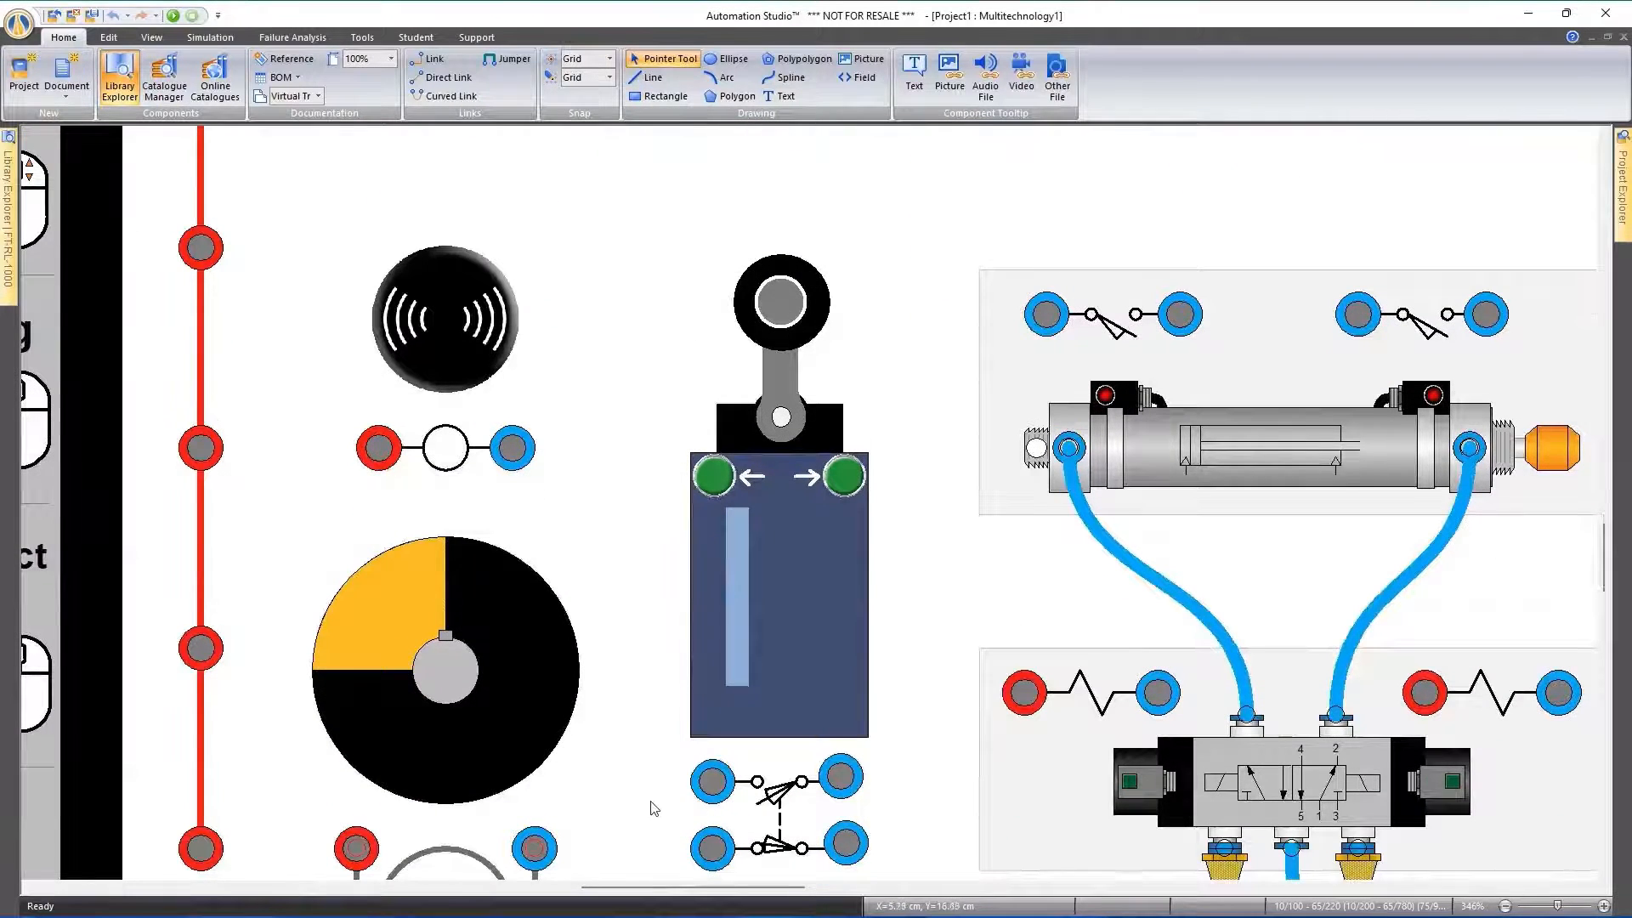
{"action": "scroll", "coordinate": [654, 808], "scroll_direction": "down", "scroll_amount": 3}
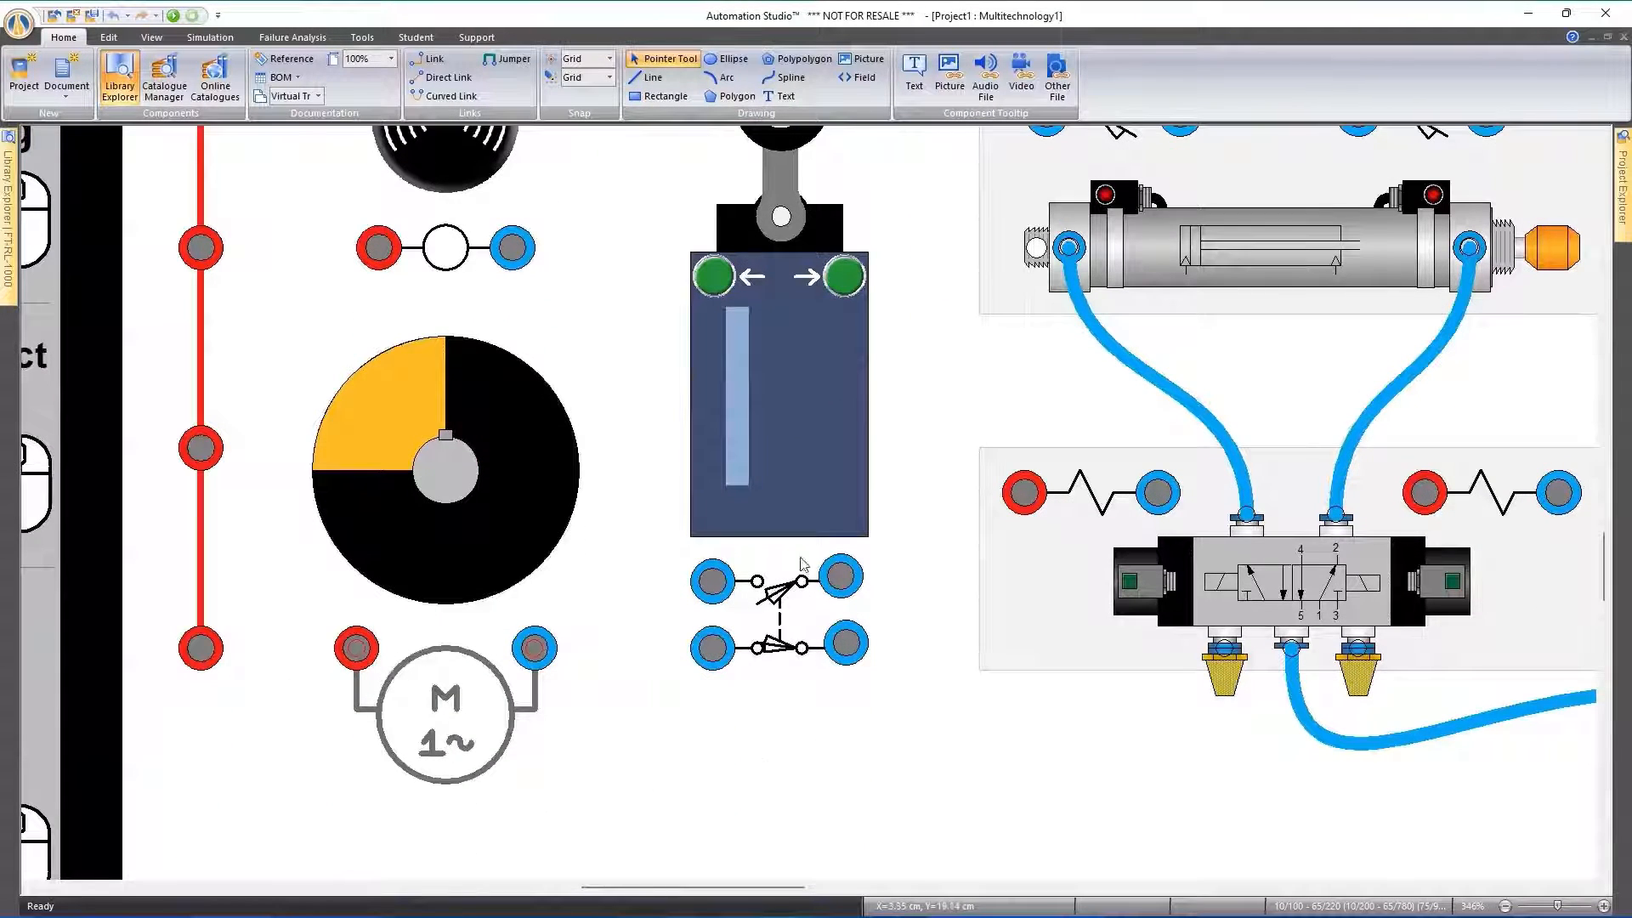
{"action": "scroll", "coordinate": [807, 584], "scroll_direction": "down", "scroll_amount": 5}
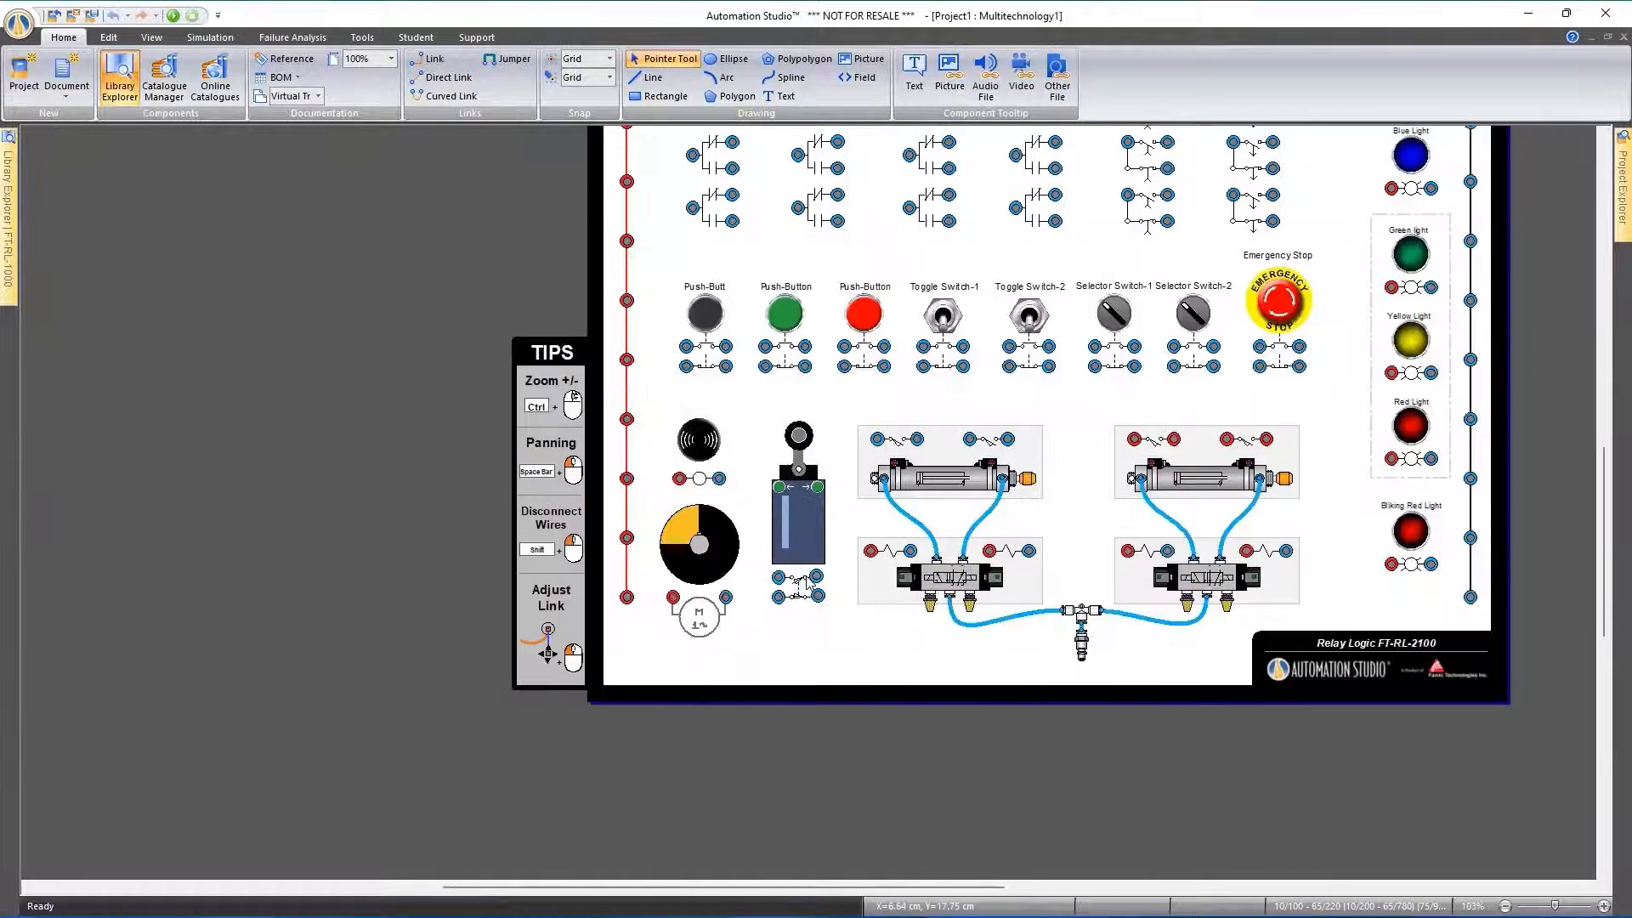
{"action": "scroll", "coordinate": [574, 499], "scroll_direction": "up", "scroll_amount": 2}
{"action": "scroll", "coordinate": [1179, 439], "scroll_direction": "up", "scroll_amount": 1}
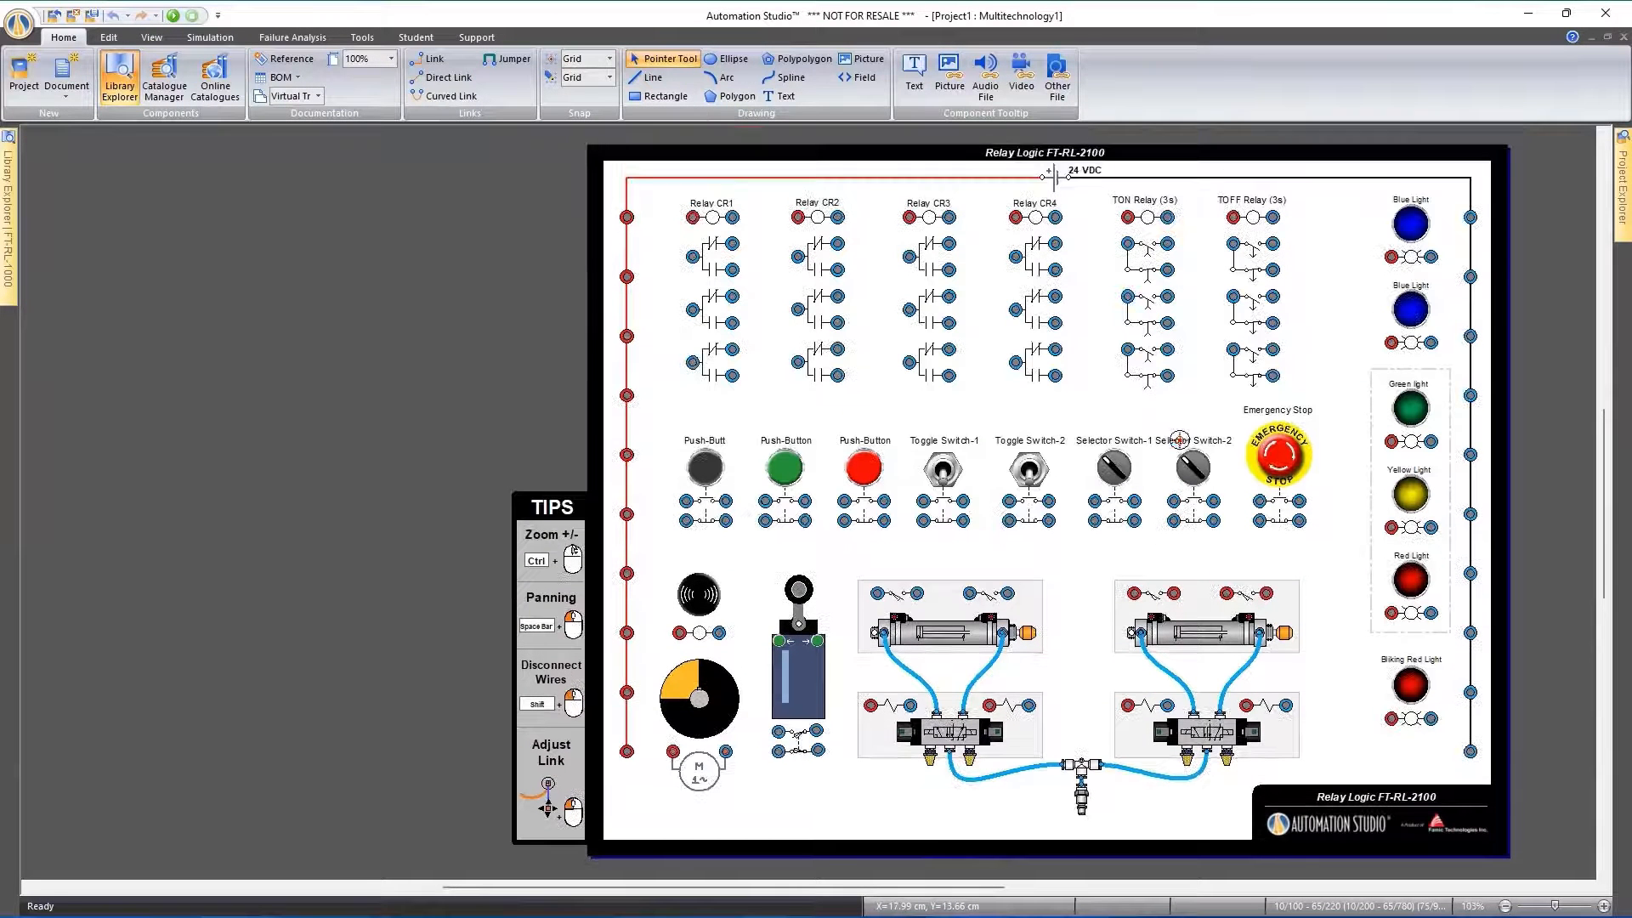
{"action": "left_click_drag", "start_coordinate": [1193, 345], "coordinate": [1139, 337]}
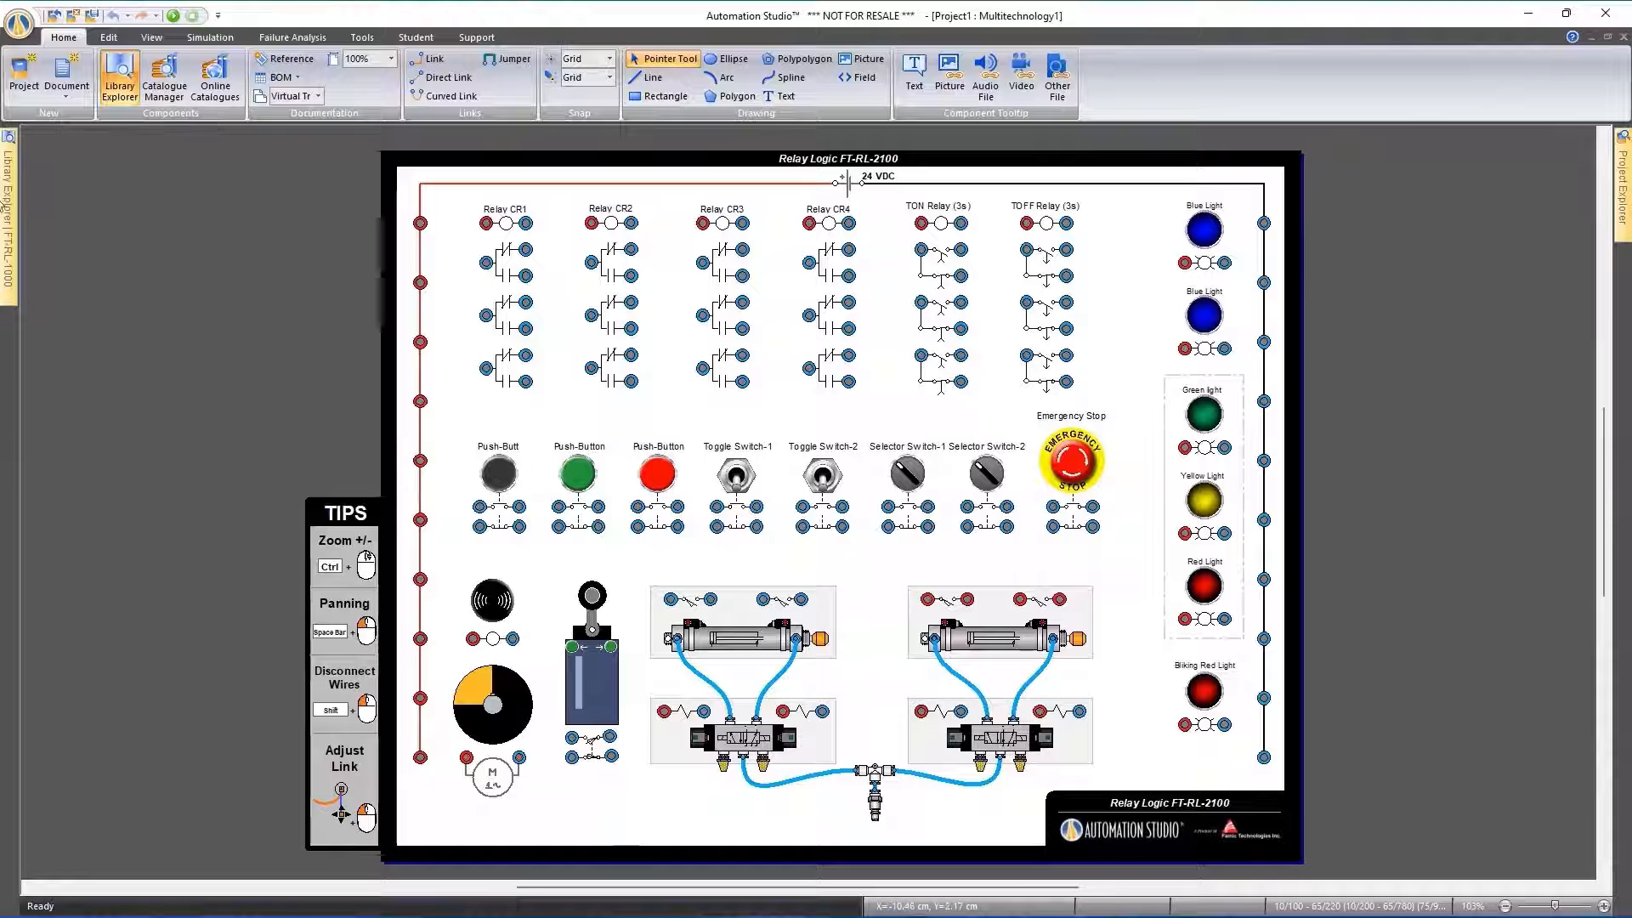
Keep the FT-RL-1000 component library permanently displayed, widen it slightly and look through its 24V DC Relays
{"action": "mouse_move", "coordinate": [8, 189]}
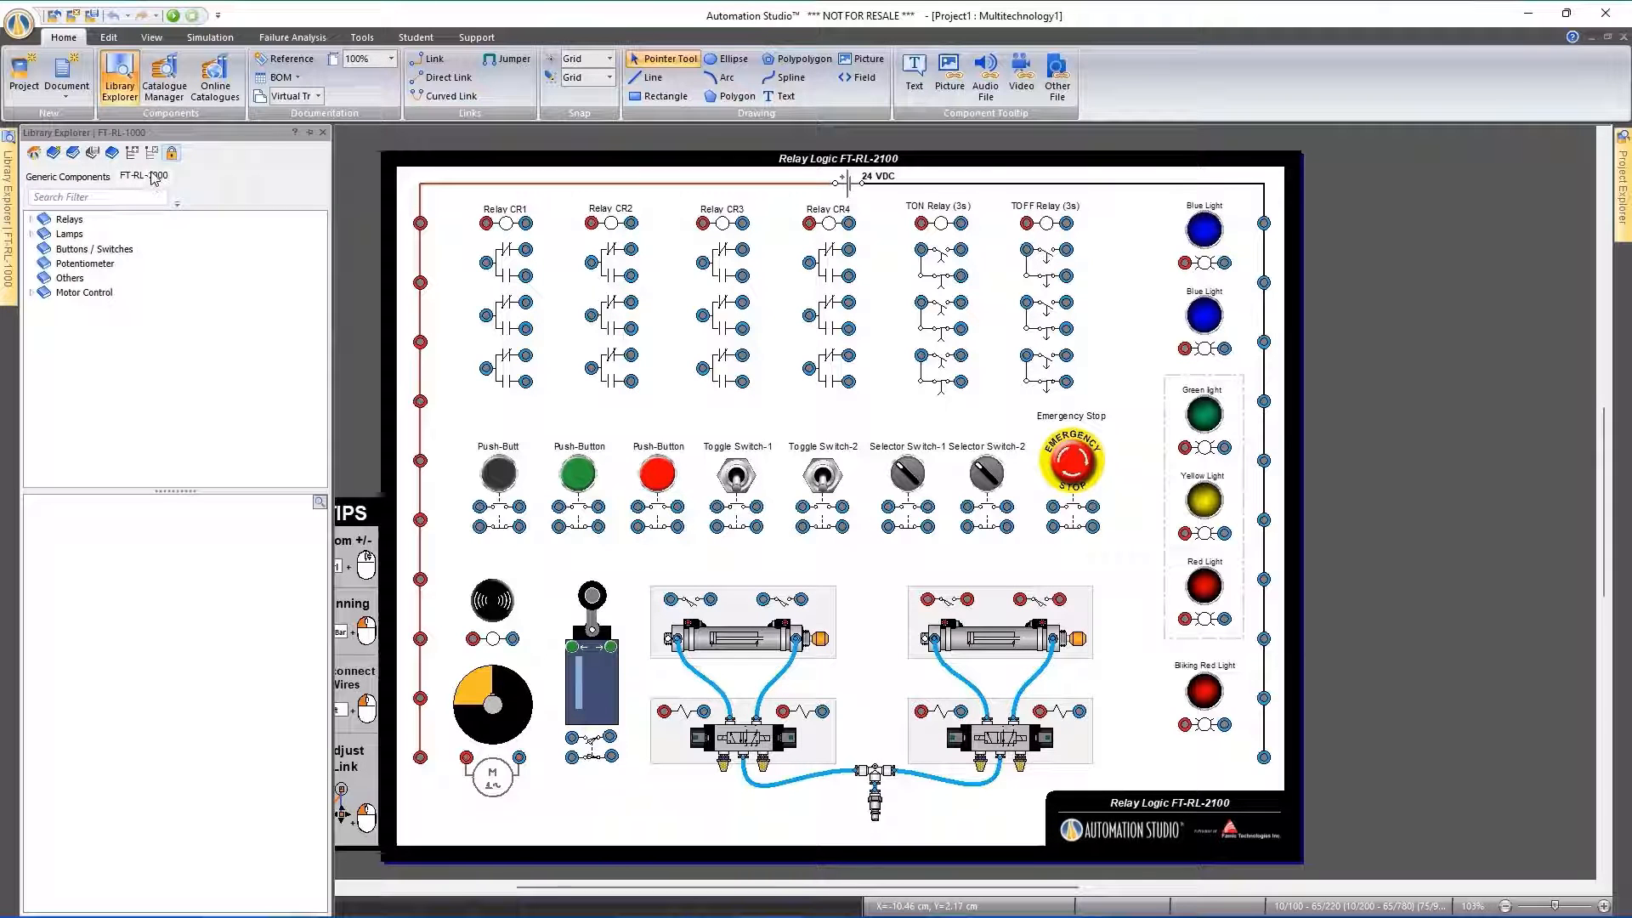
{"action": "left_click", "coordinate": [309, 133]}
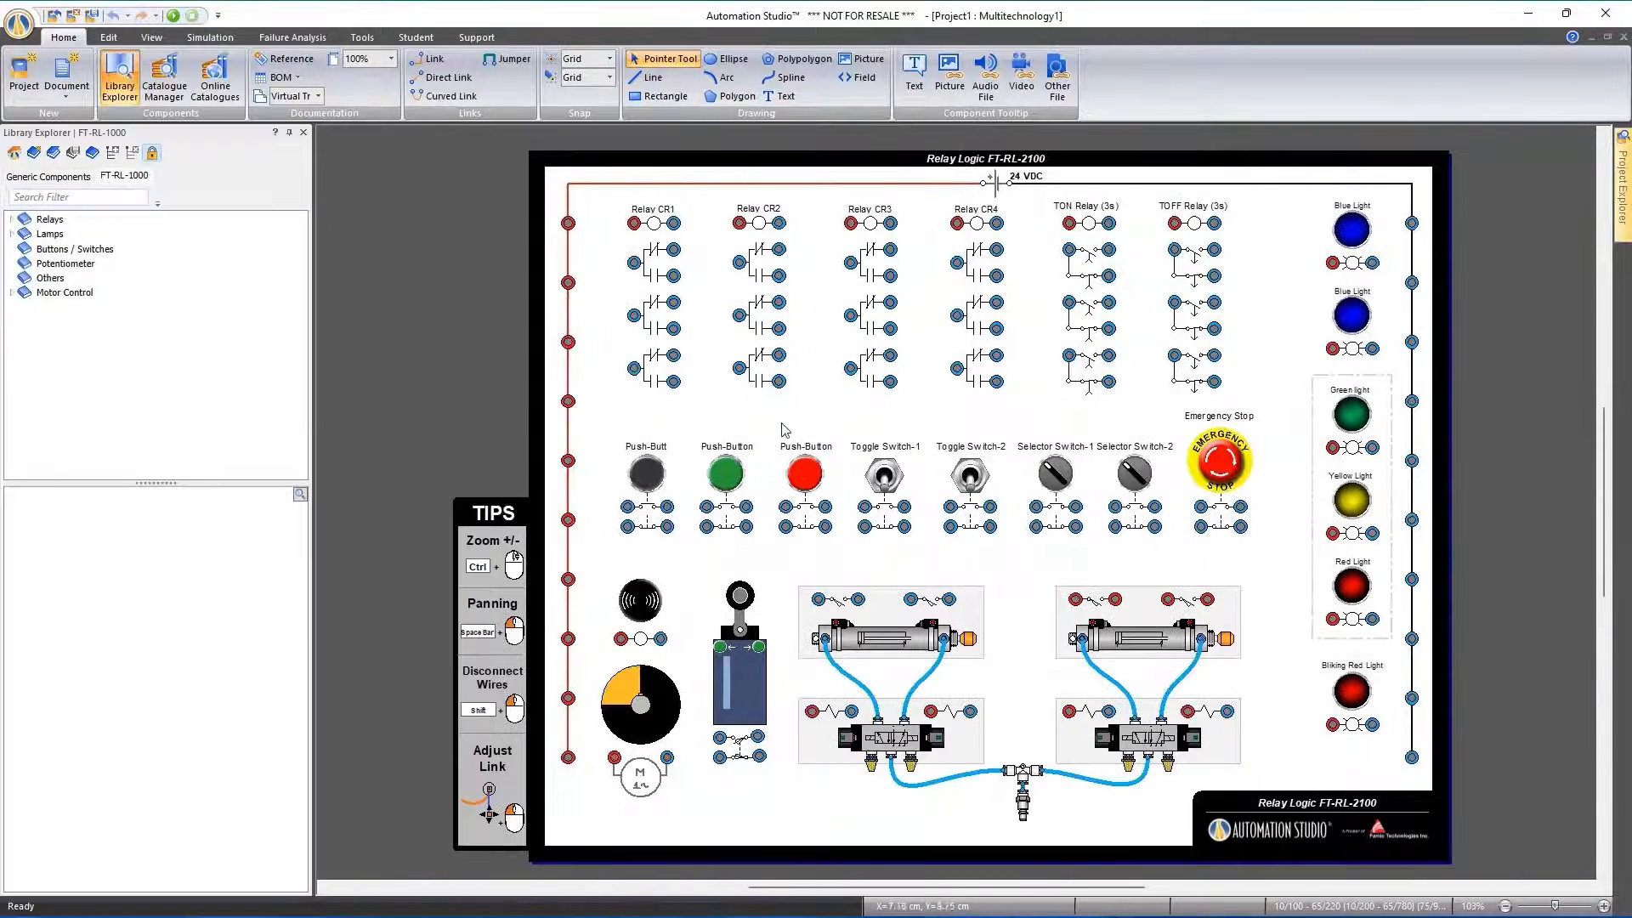
{"action": "left_click", "coordinate": [11, 220]}
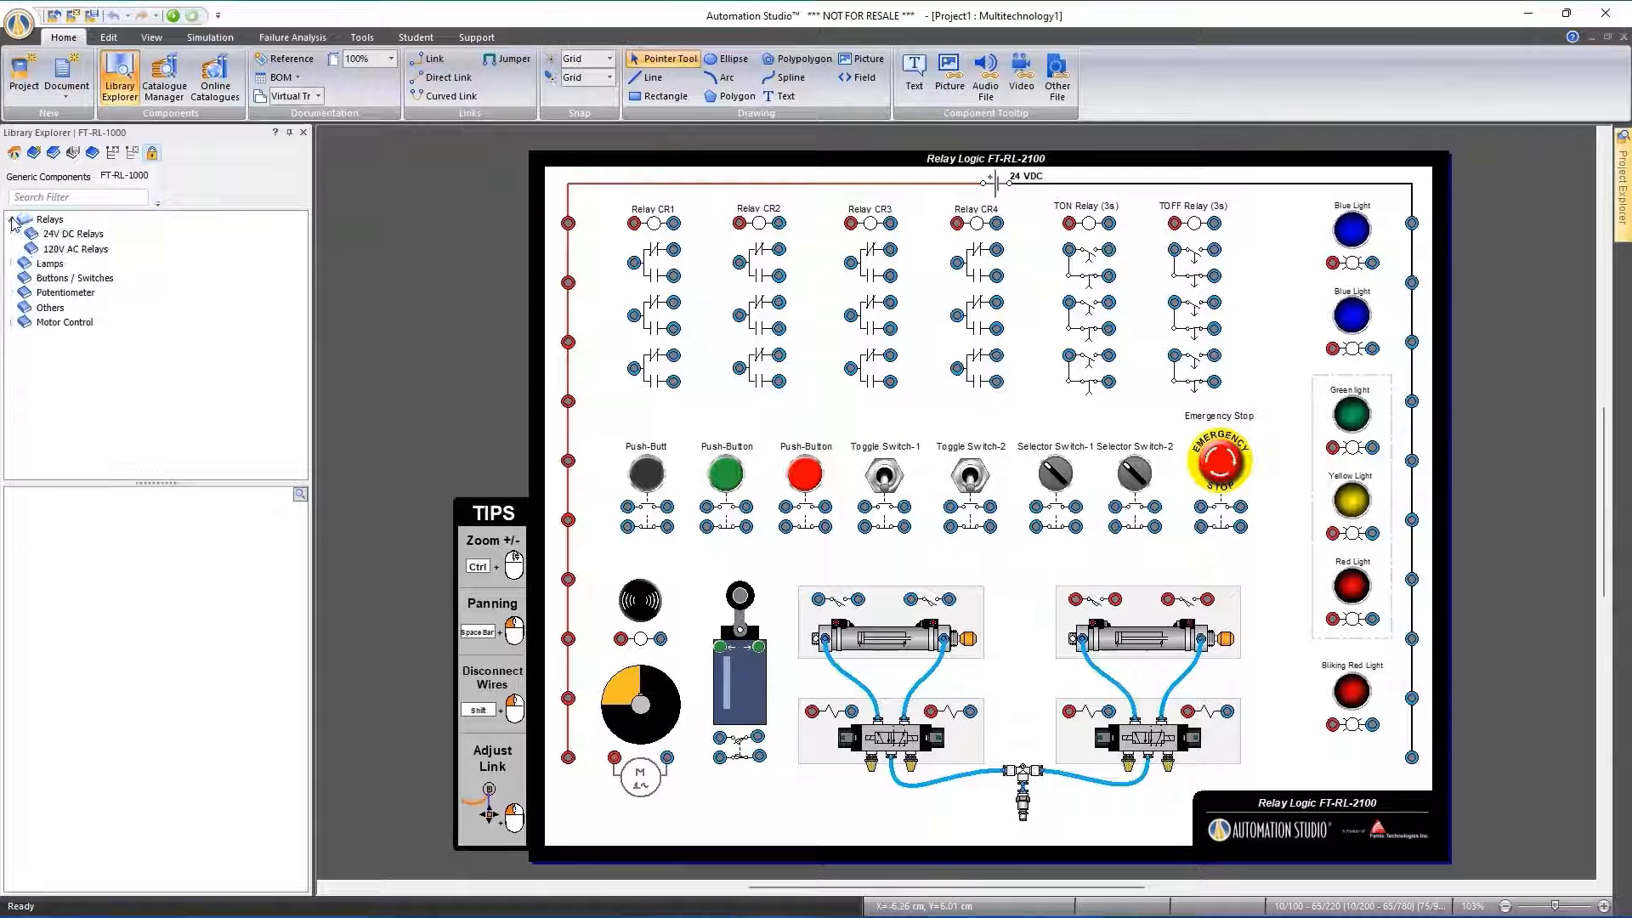
{"action": "left_click", "coordinate": [75, 234]}
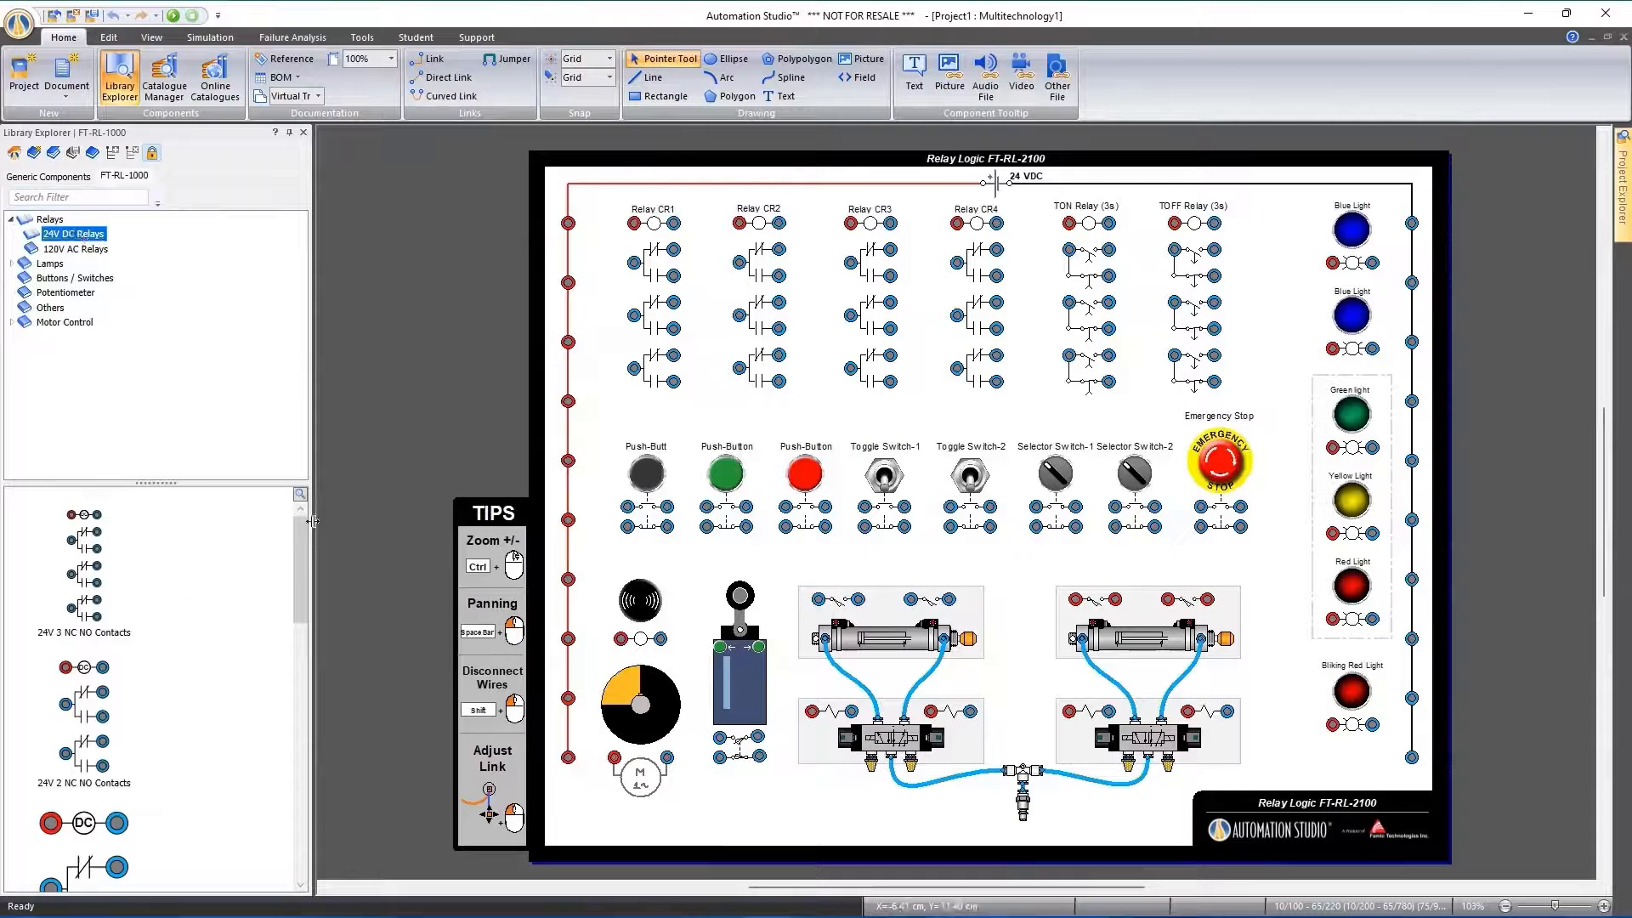
{"action": "left_click_drag", "start_coordinate": [319, 521], "coordinate": [333, 522]}
{"action": "scroll", "coordinate": [312, 765], "scroll_direction": "down", "scroll_amount": 5}
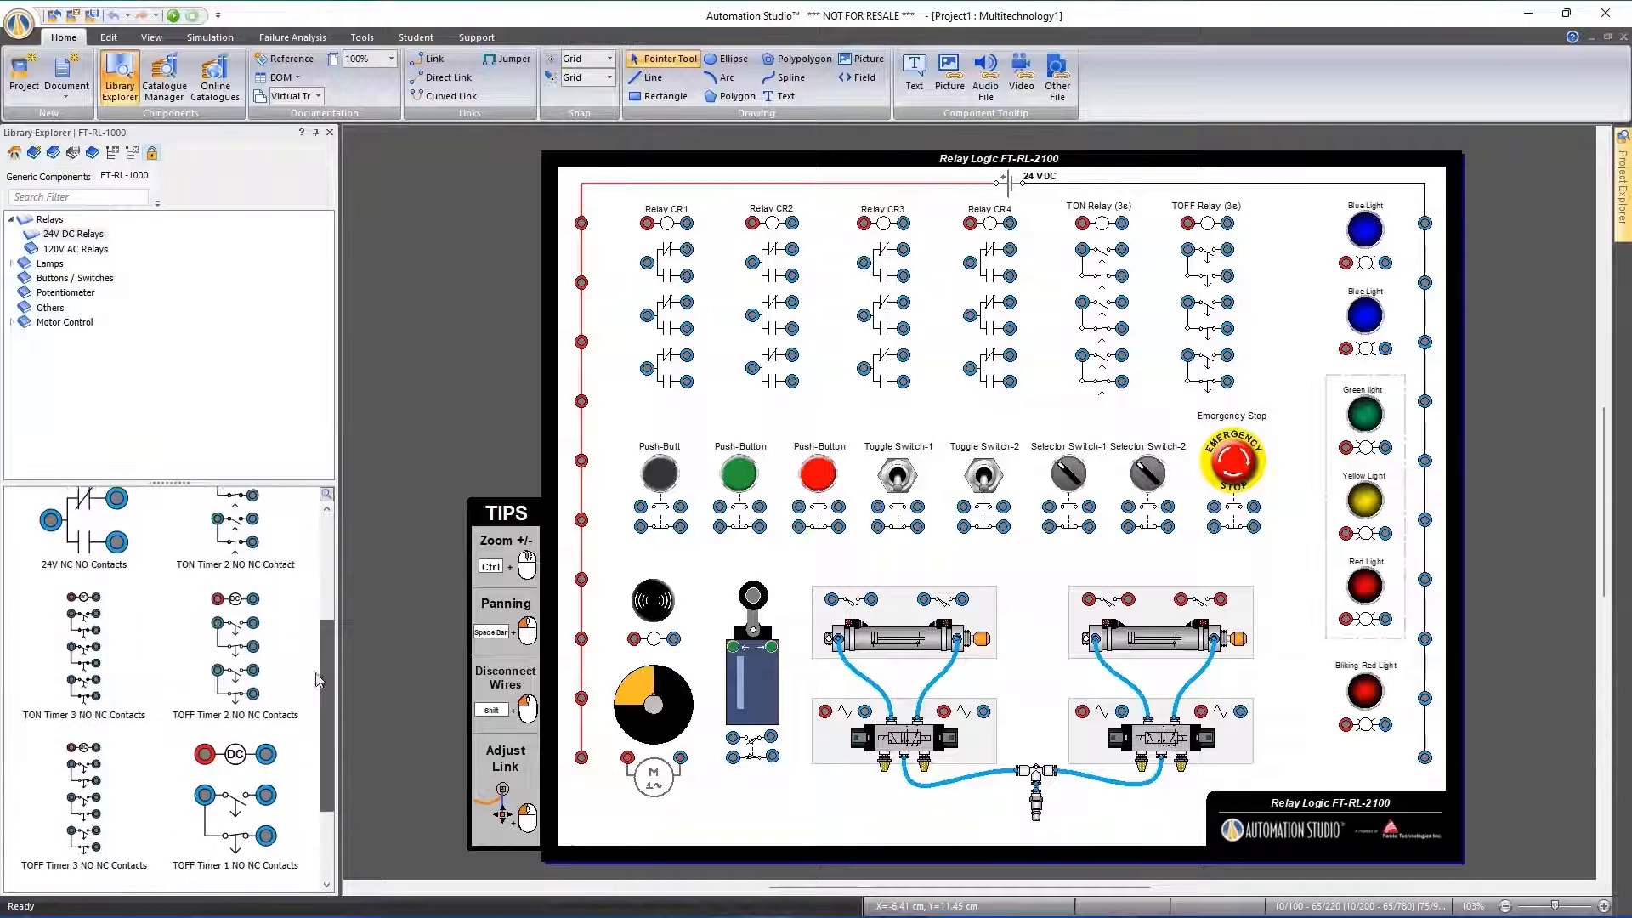
{"action": "scroll", "coordinate": [312, 689], "scroll_direction": "up", "scroll_amount": 5}
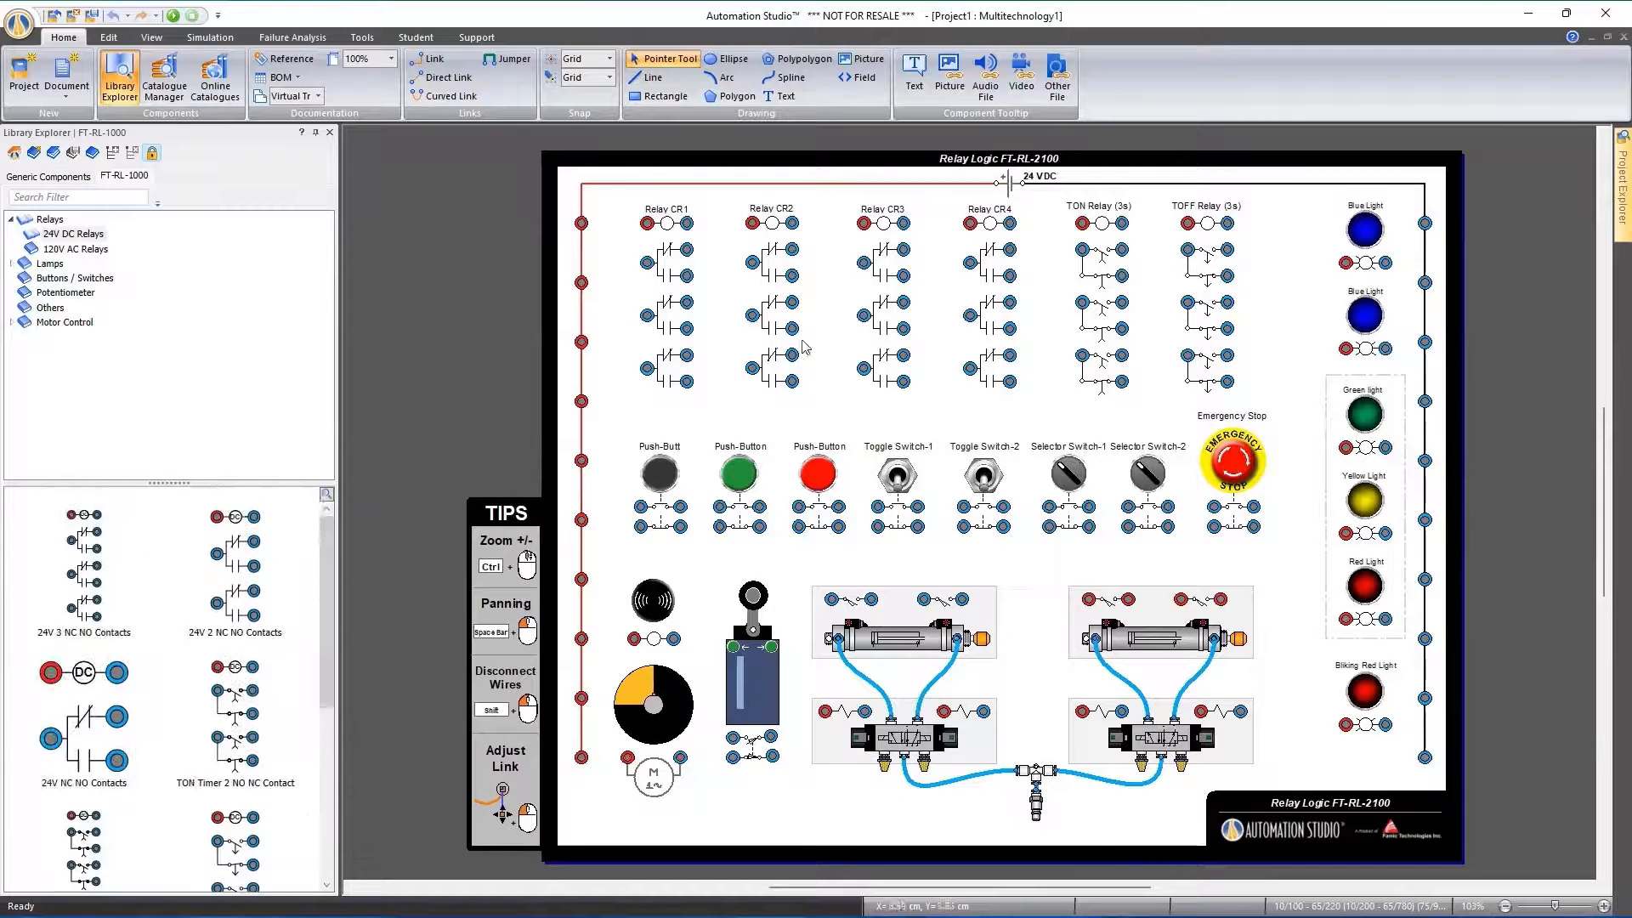
Inspect the Potentiometer category and the Transformer and Fuses categories under Motor Control in the FT-RL-1000 library
{"action": "left_click", "coordinate": [65, 293]}
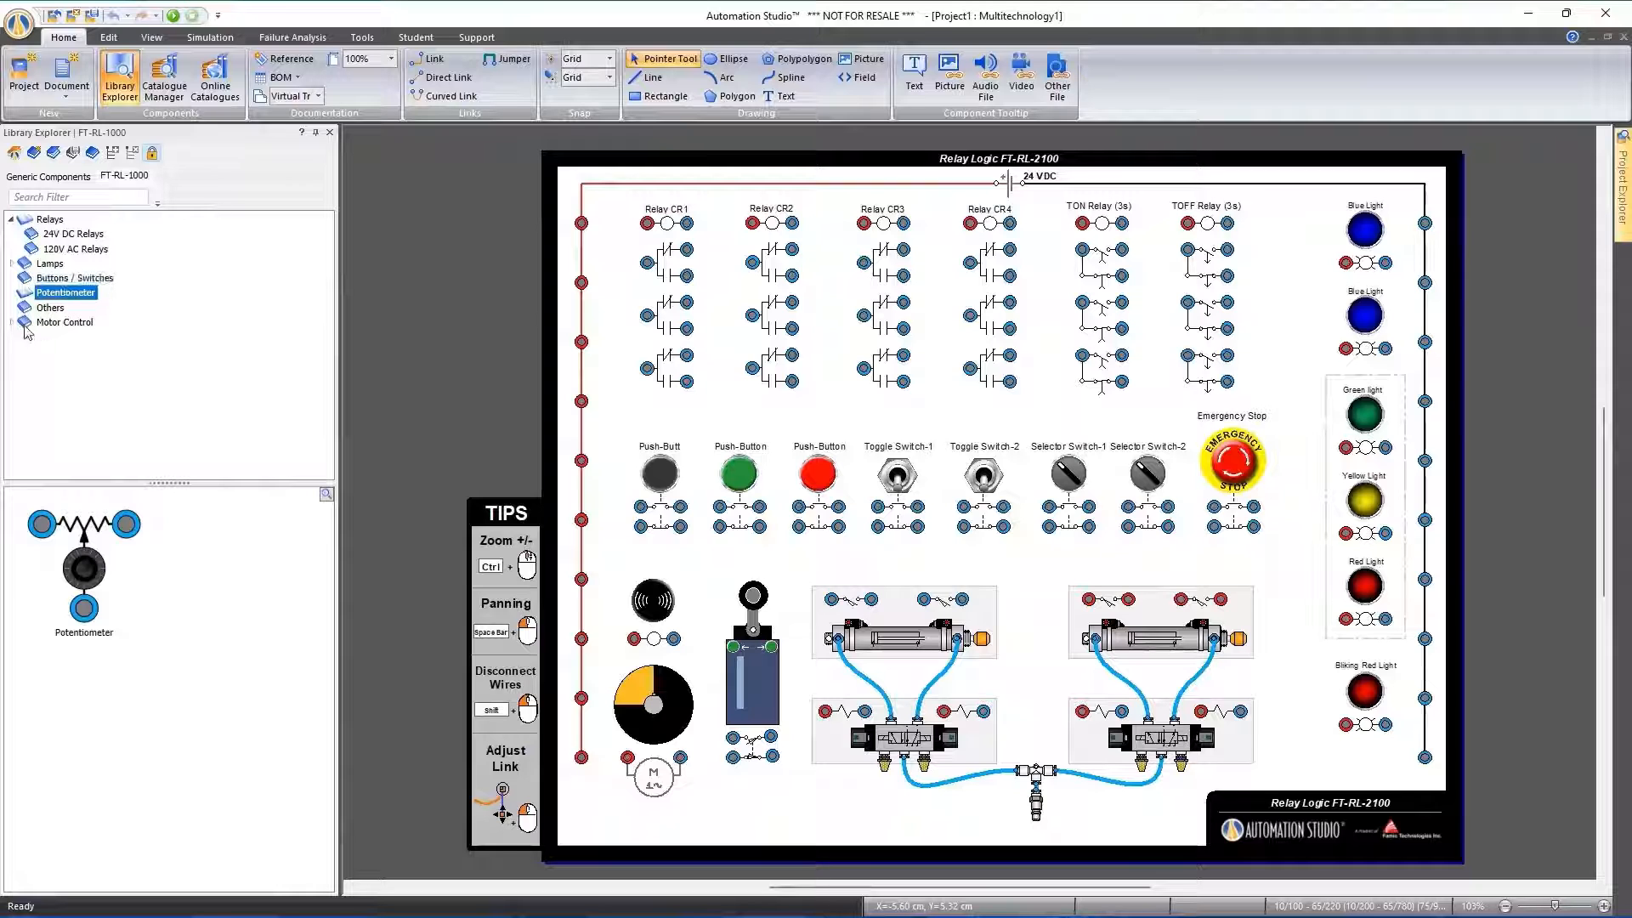
{"action": "left_click", "coordinate": [11, 323]}
{"action": "left_click", "coordinate": [68, 337]}
{"action": "left_click", "coordinate": [55, 351]}
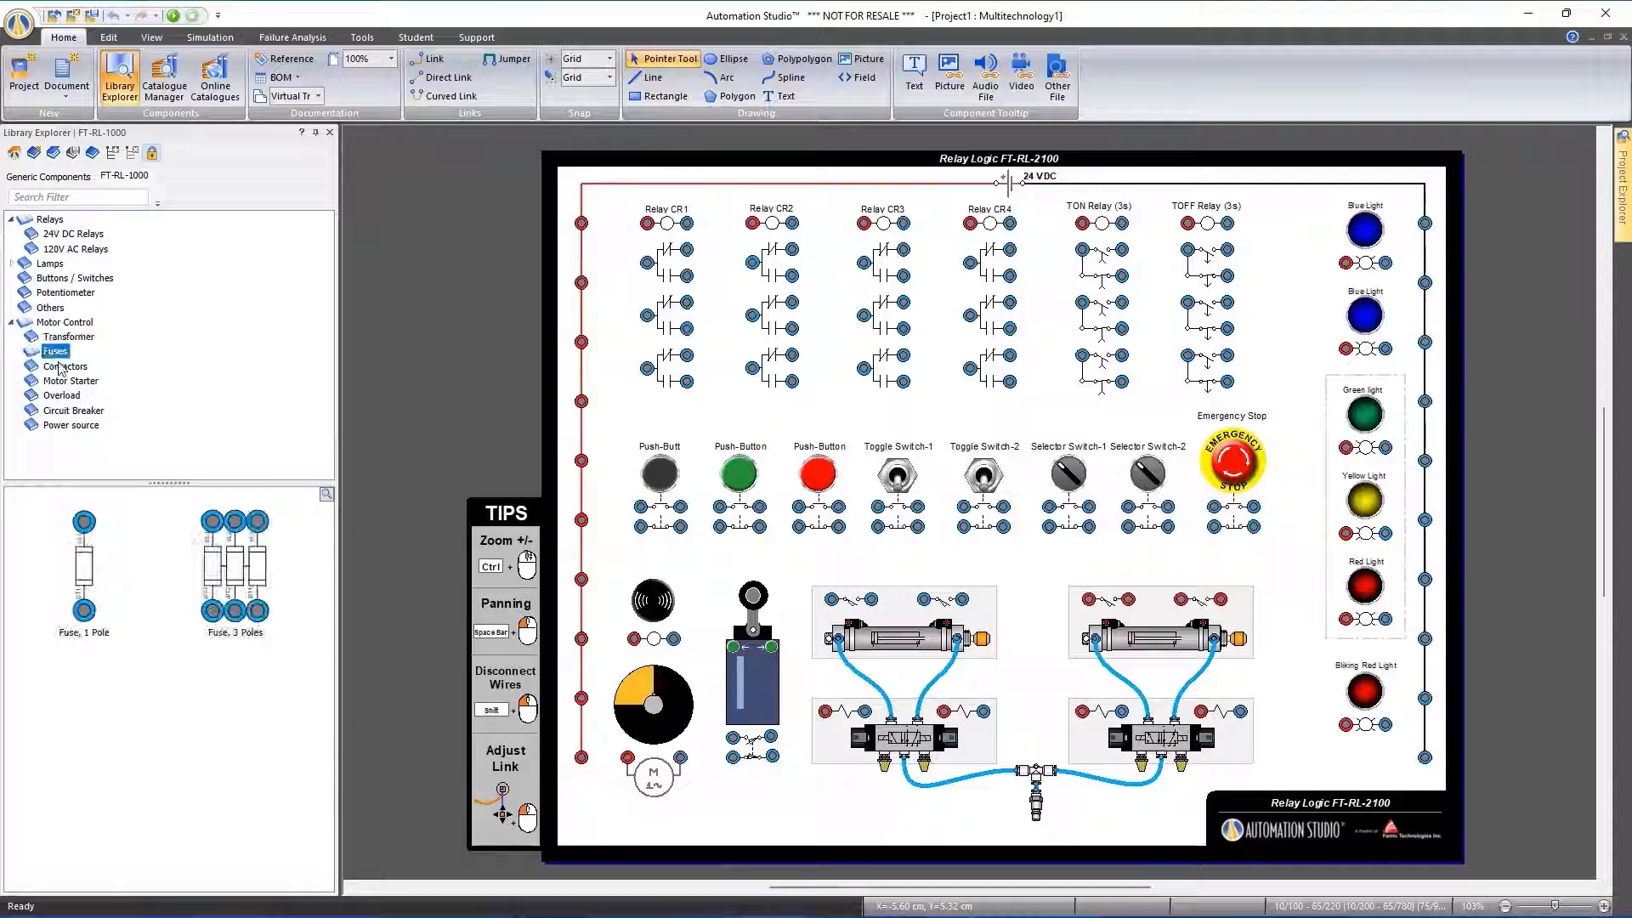
{"action": "left_click", "coordinate": [500, 314]}
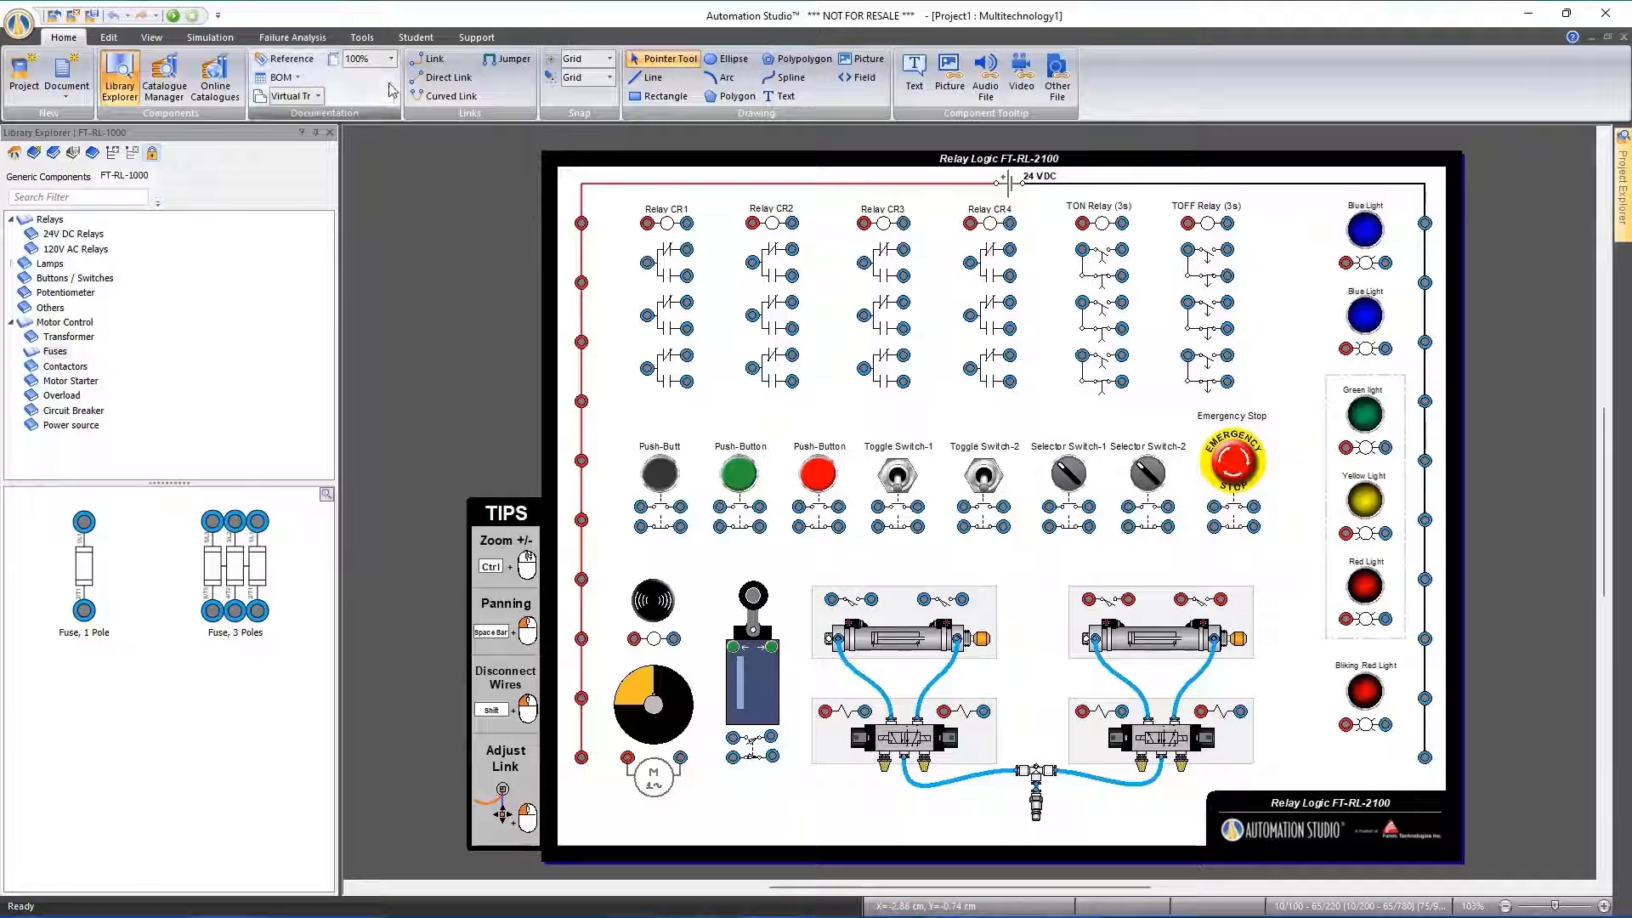
Open the layer properties and unlock the FT-EL-1100 layer
{"action": "left_click", "coordinate": [151, 38]}
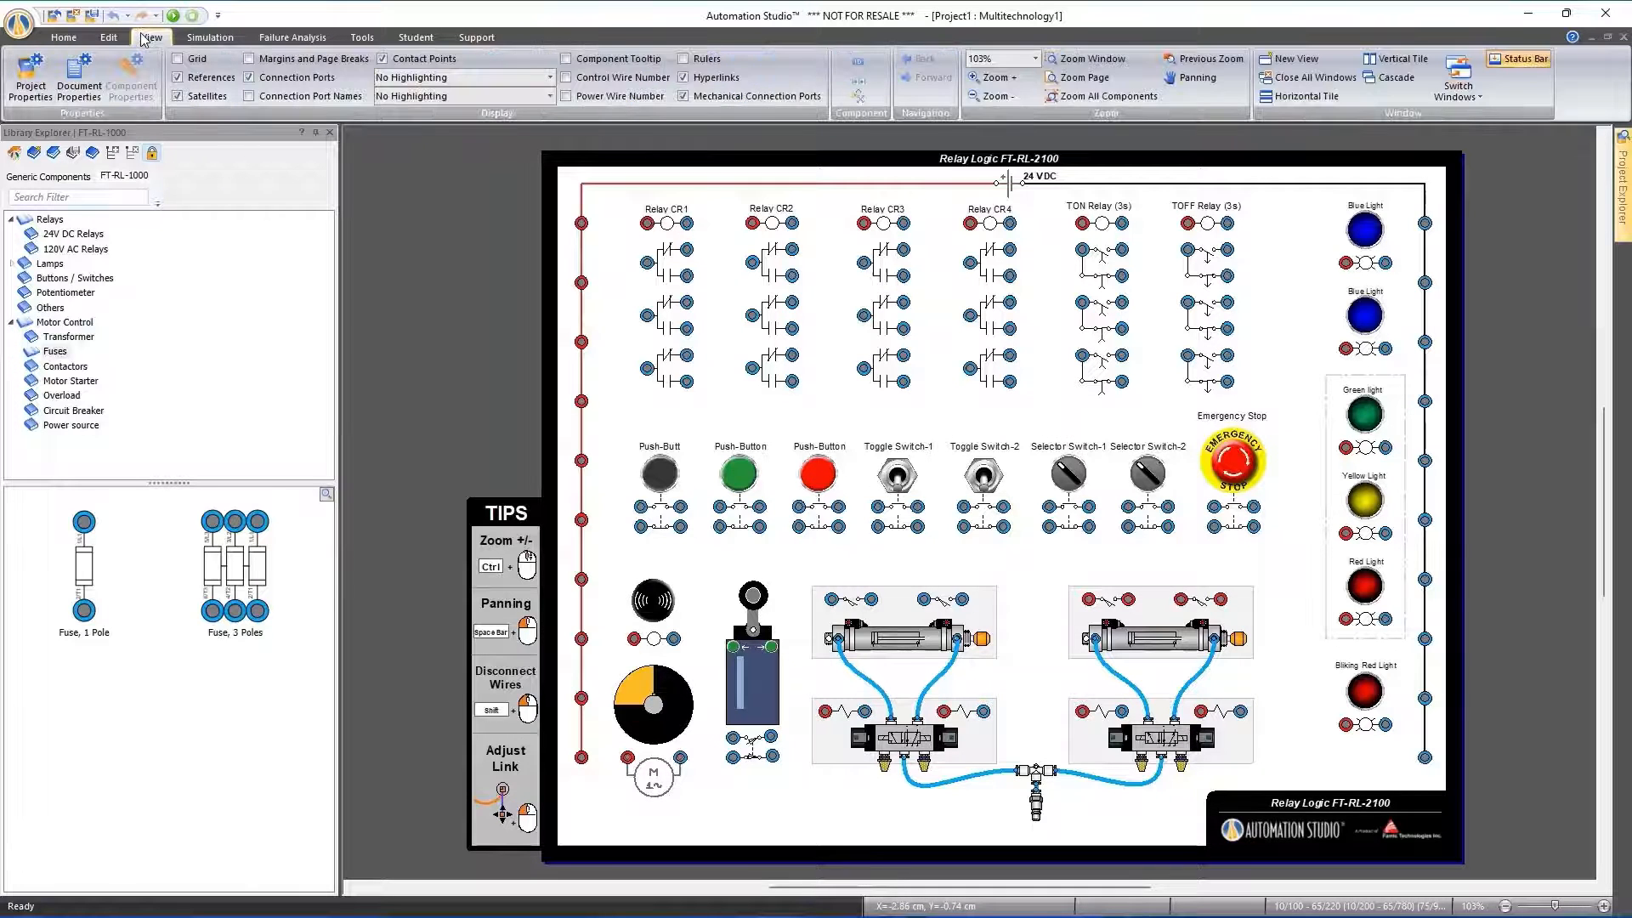
{"action": "left_click", "coordinate": [109, 38]}
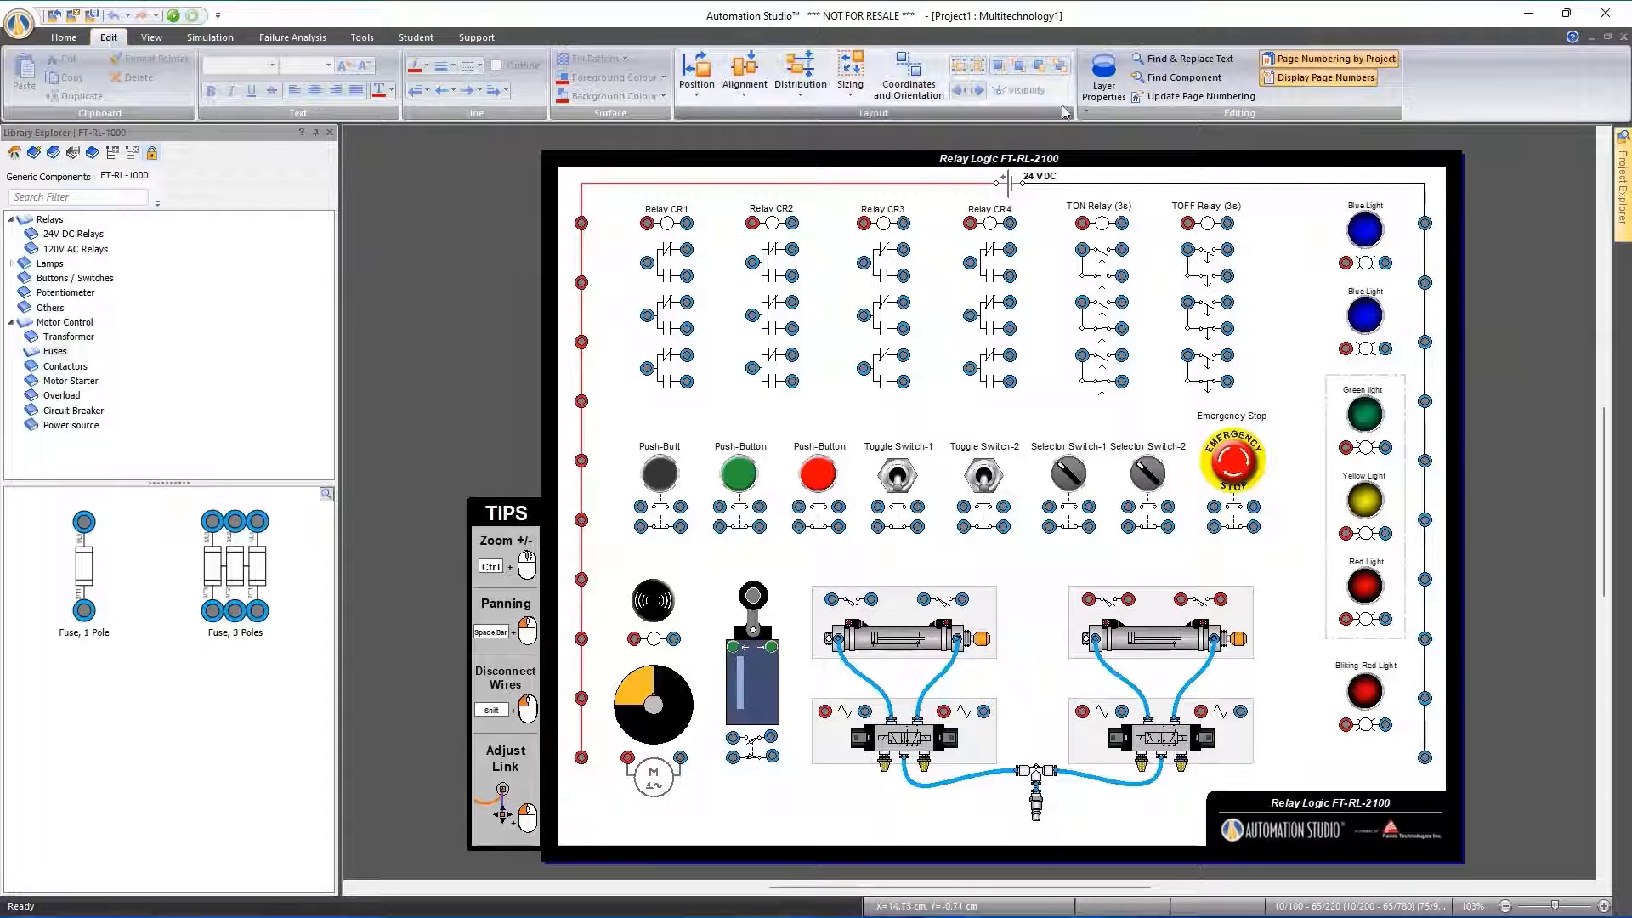
{"action": "left_click", "coordinate": [1107, 83]}
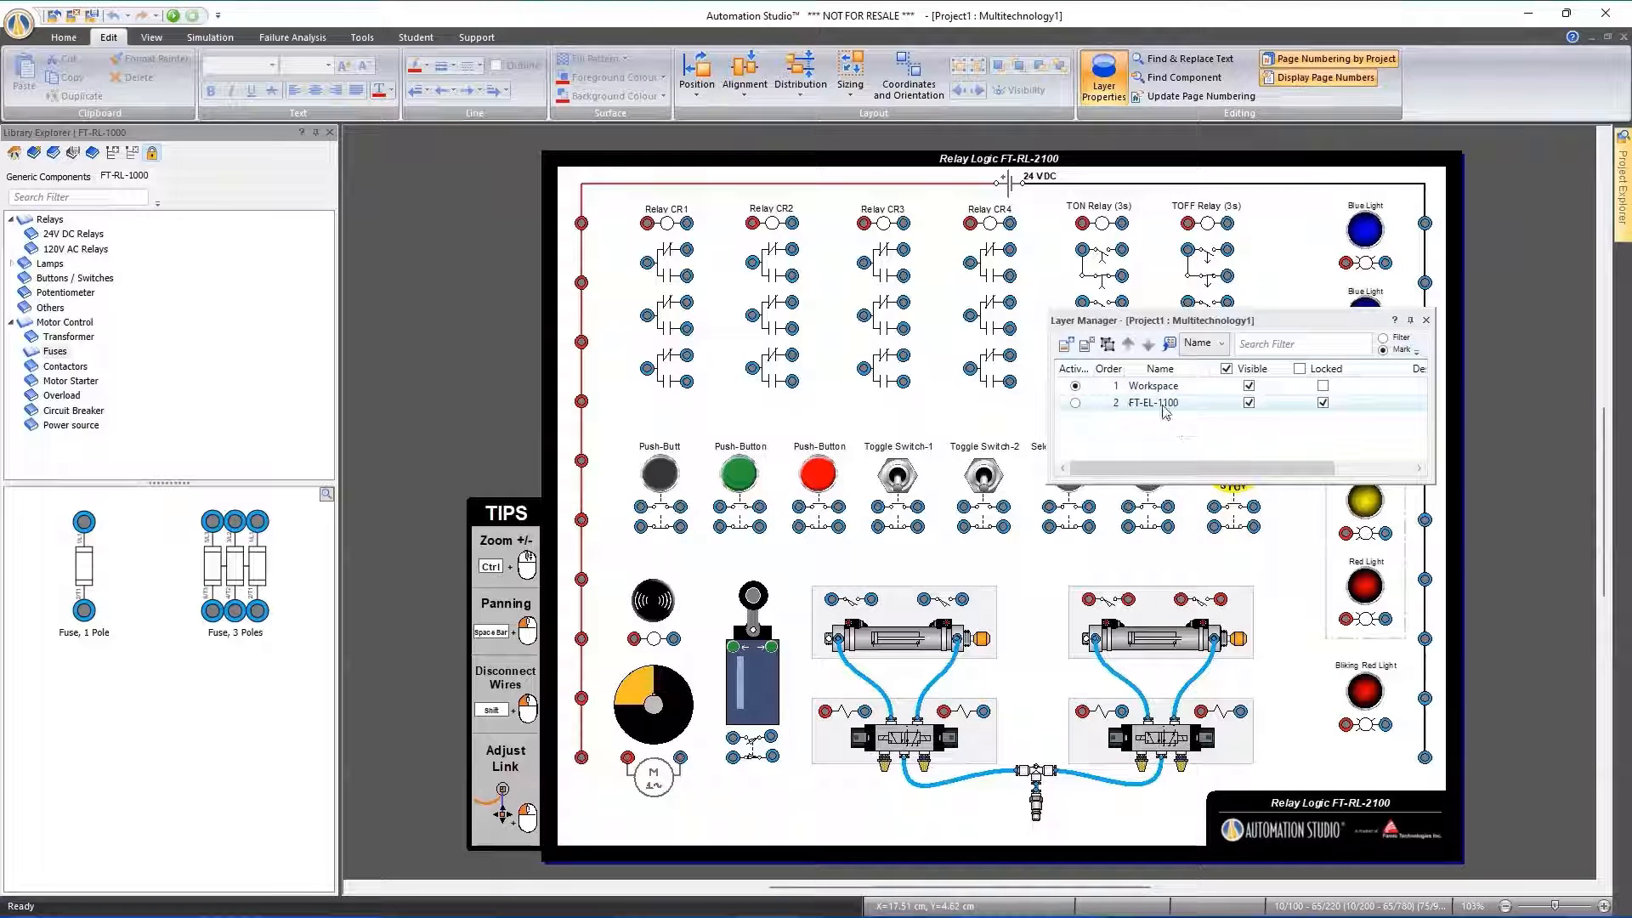
{"action": "left_click", "coordinate": [1323, 403]}
Try moving Relay CR3 down towards the toggle switches, then undo the move
{"action": "left_click", "coordinate": [818, 478]}
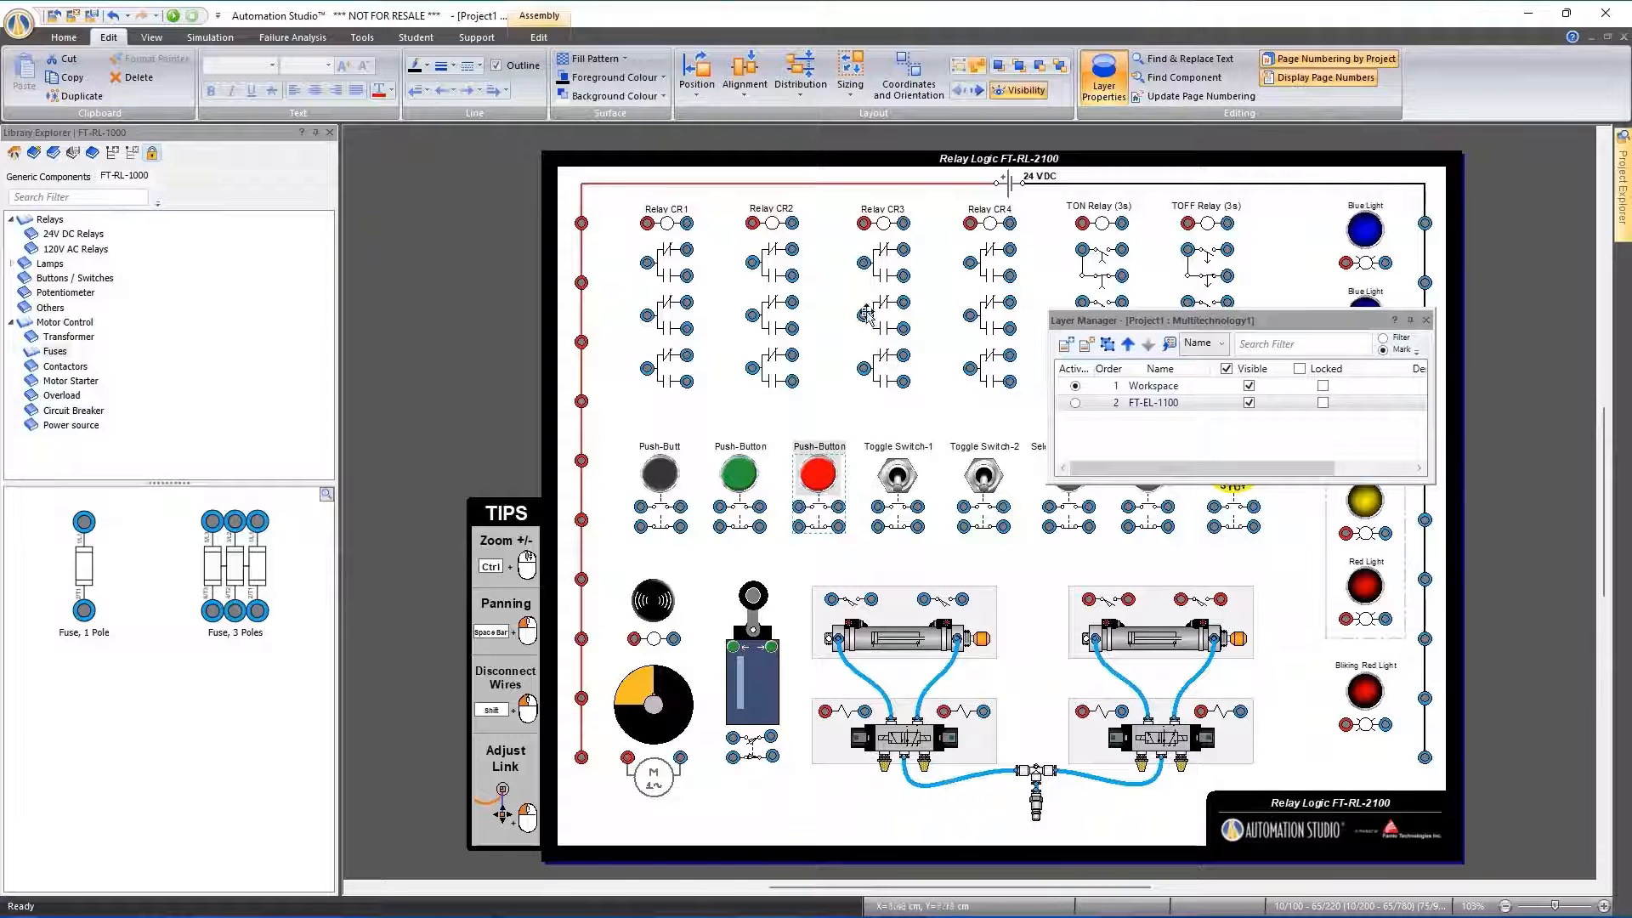
{"action": "left_click", "coordinate": [880, 272]}
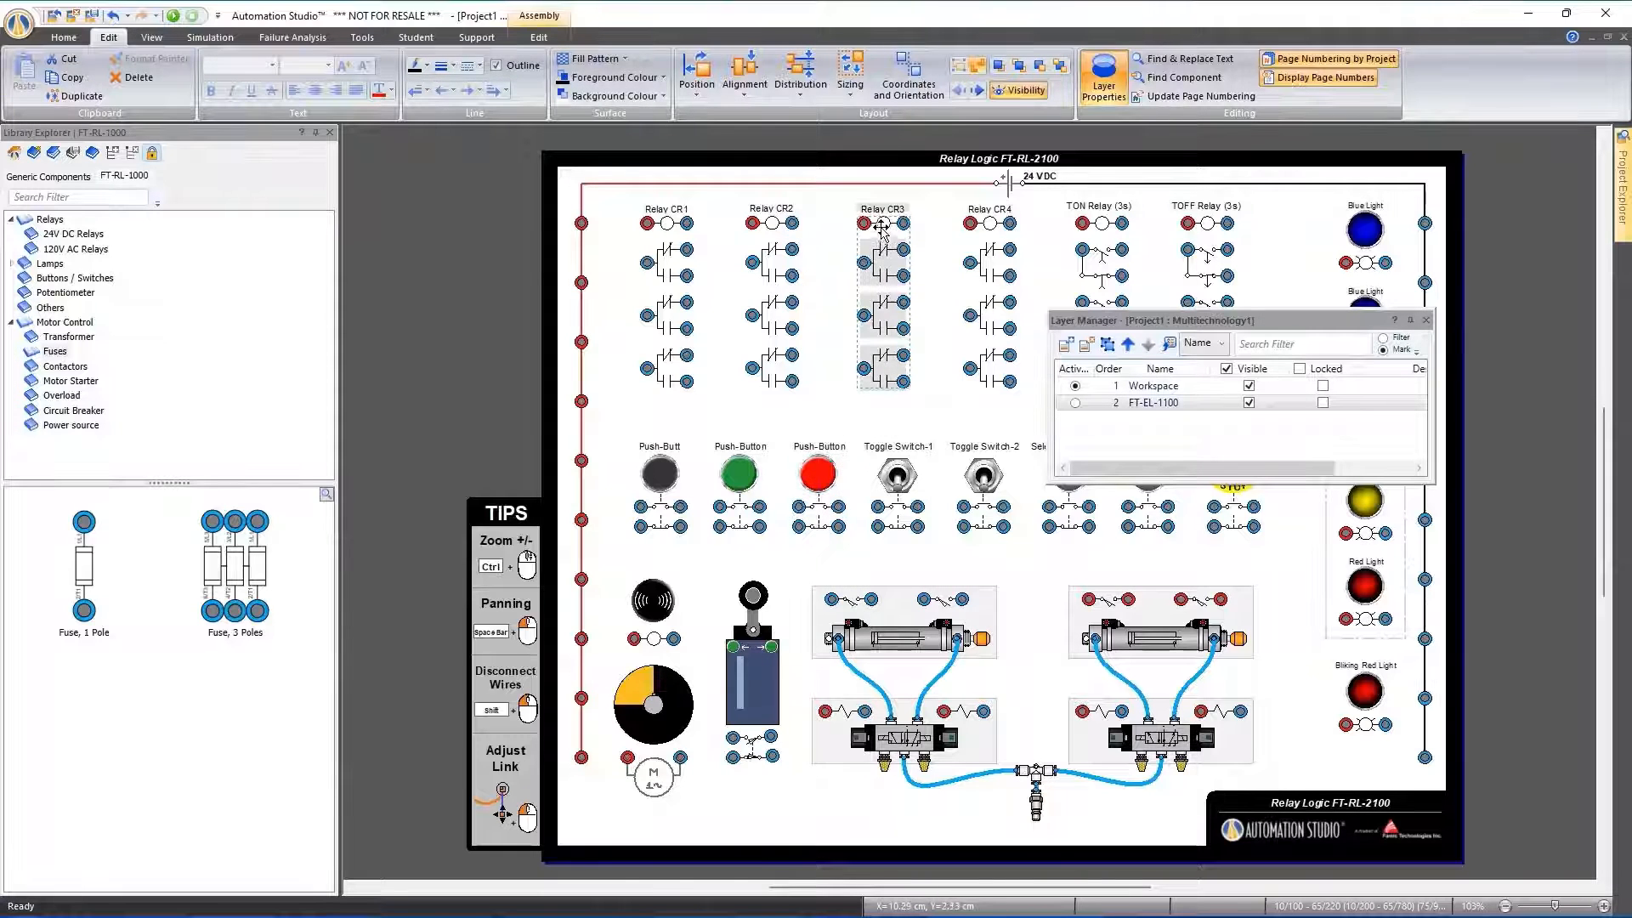
{"action": "left_click_drag", "start_coordinate": [861, 283], "coordinate": [886, 466]}
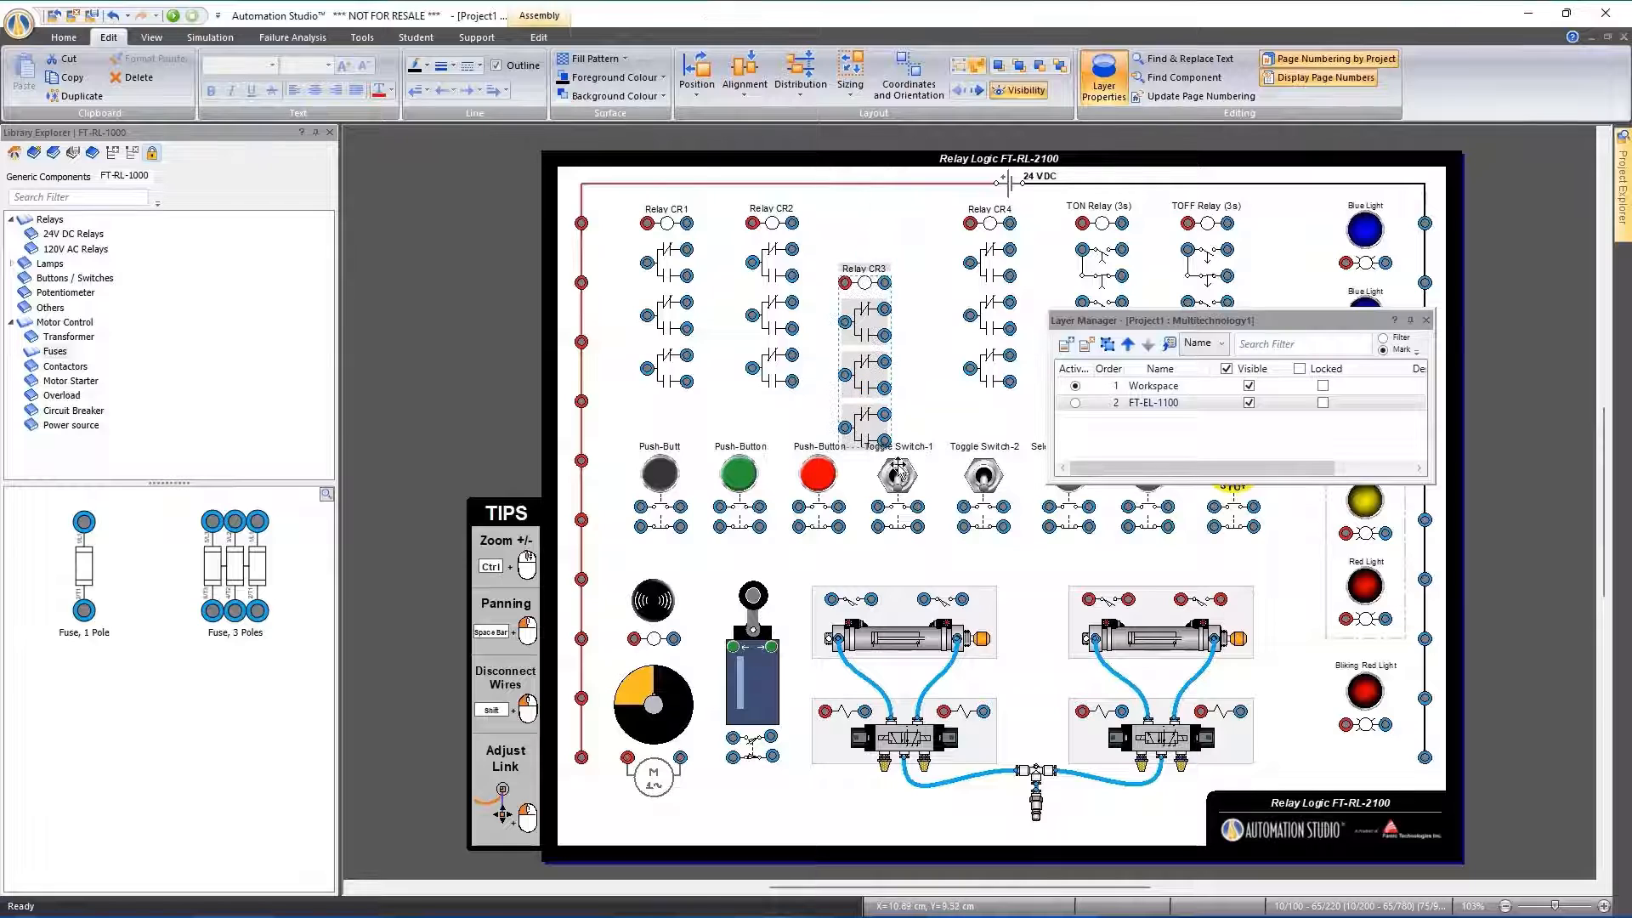
{"action": "key", "text": "ctrl+z"}
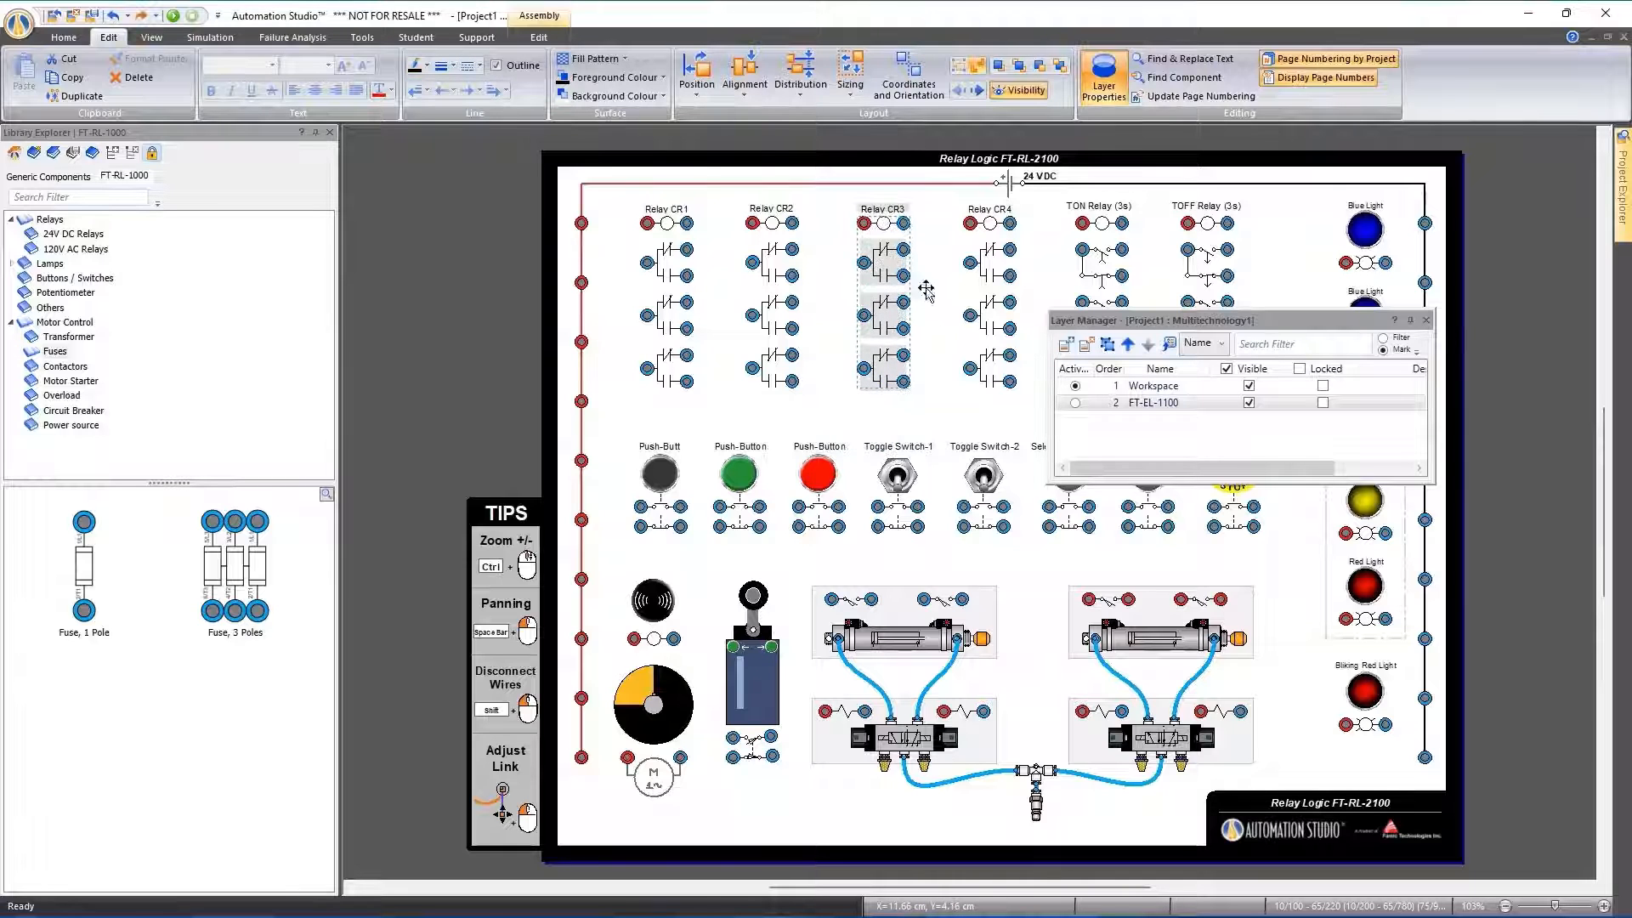
Lock the FT-EL-1100 layer again and close the layer manager
{"action": "left_click", "coordinate": [950, 315]}
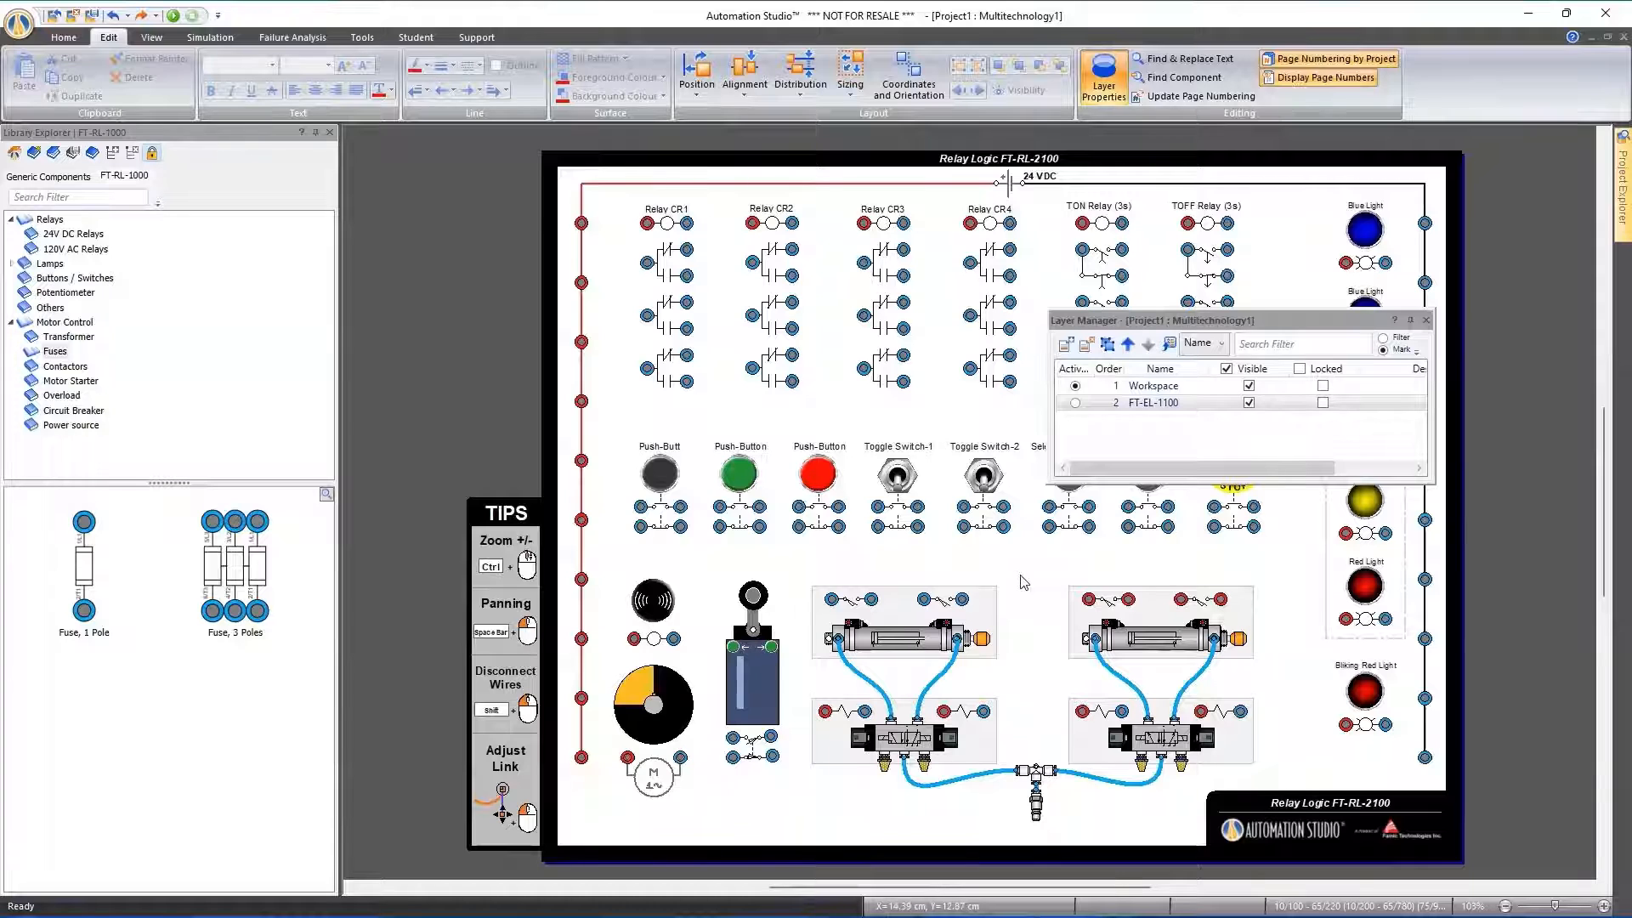
{"action": "left_click", "coordinate": [1322, 402]}
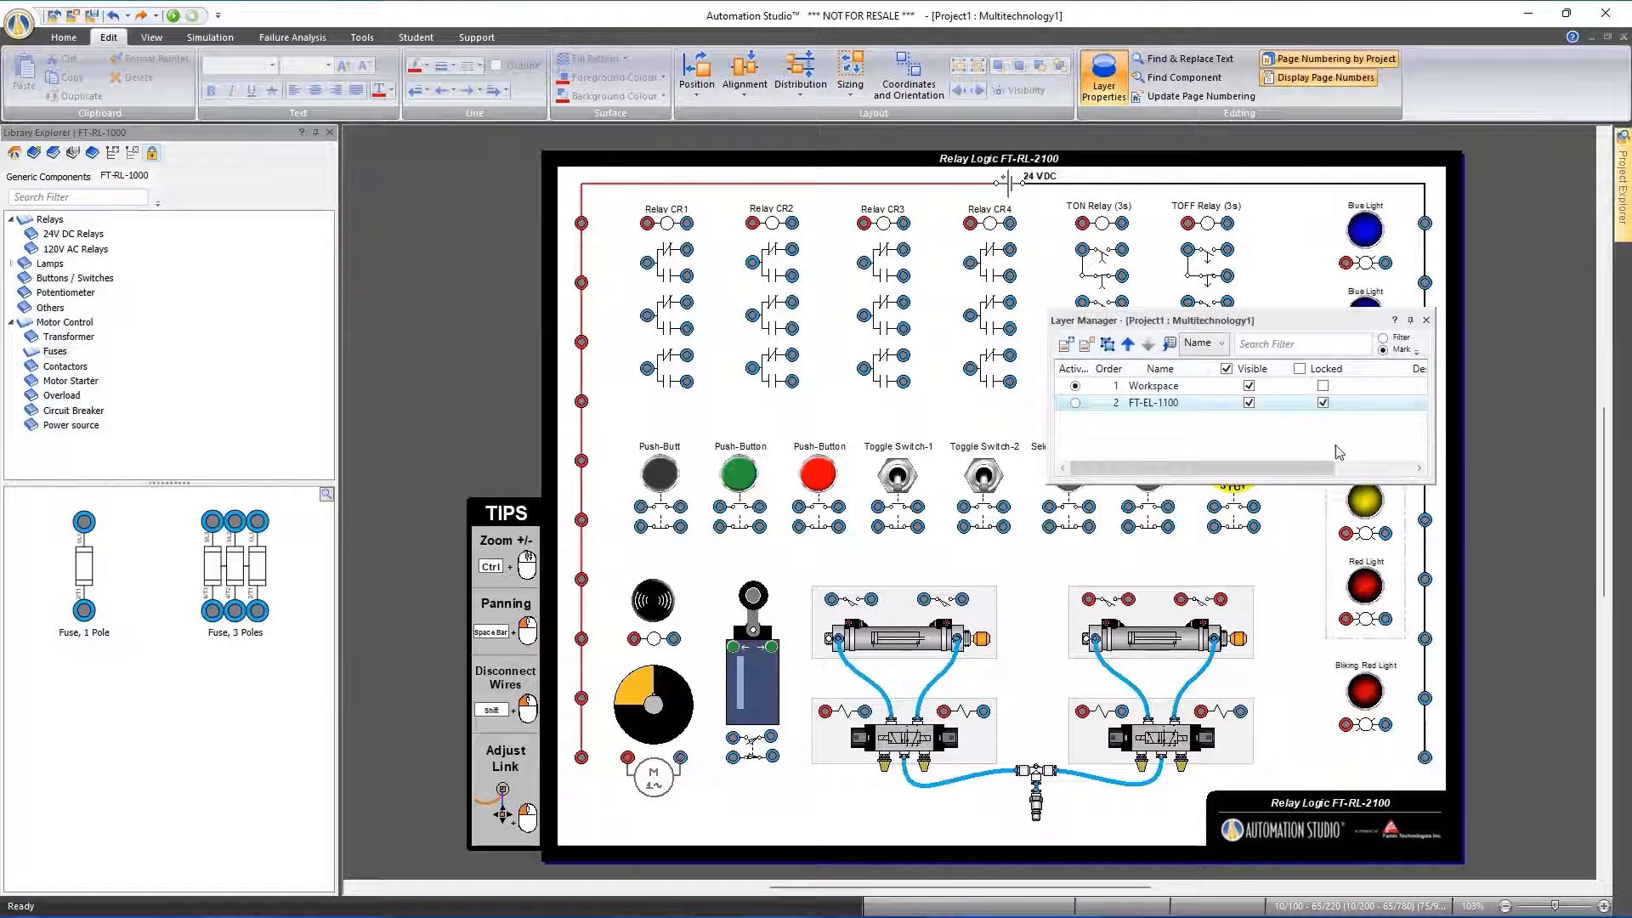
{"action": "left_click", "coordinate": [1426, 320]}
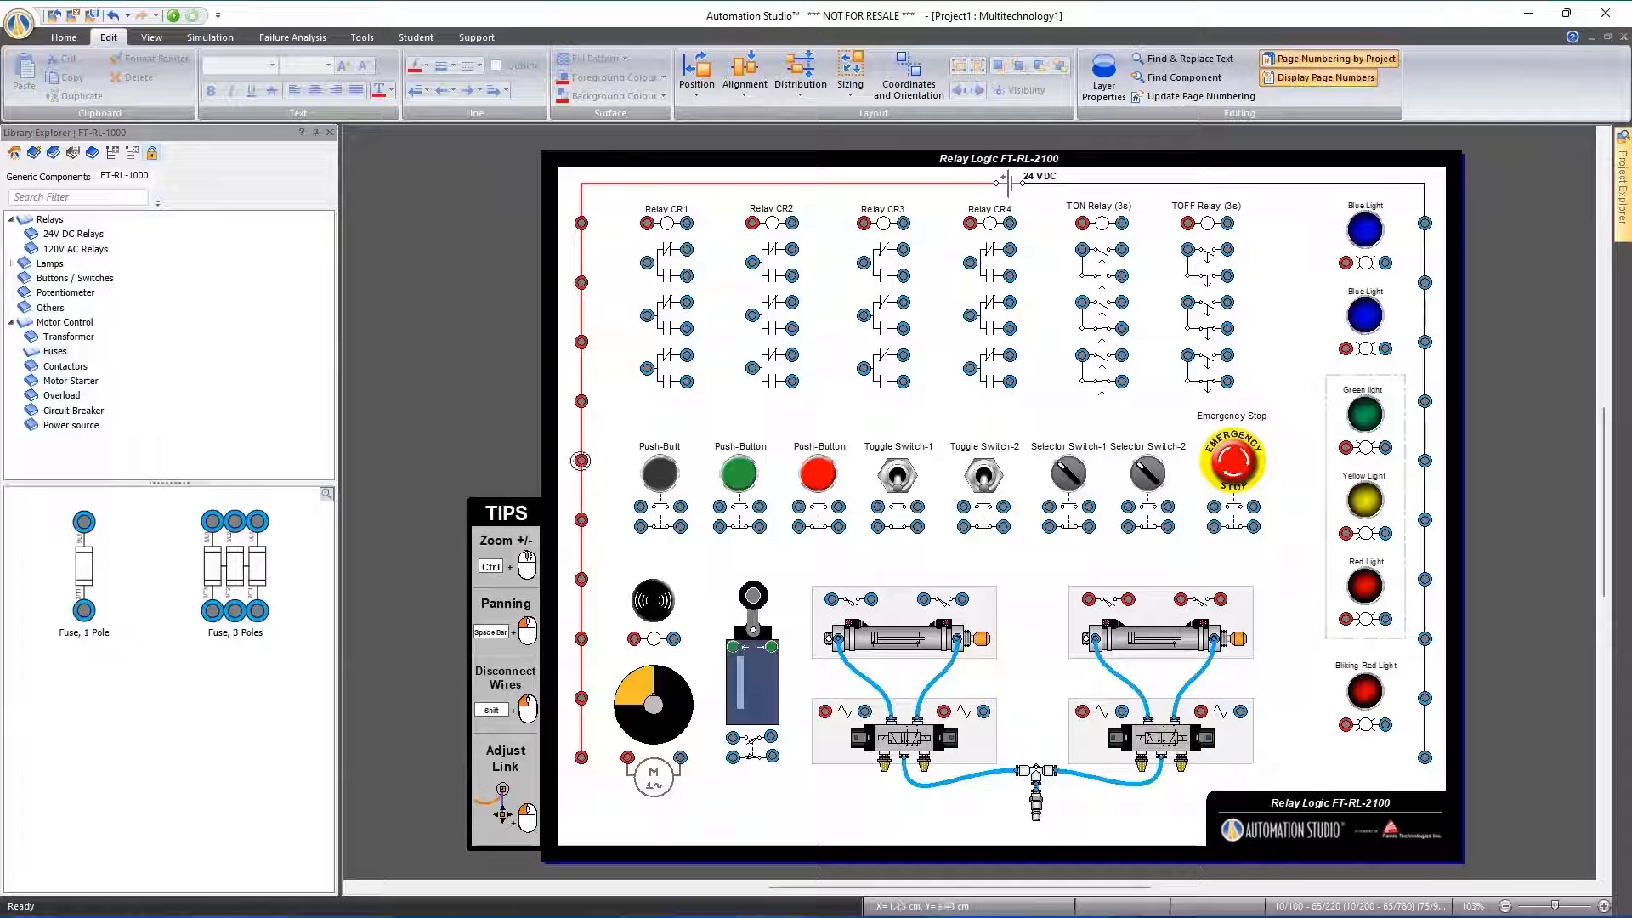
Wire the red power rail to the black push button's upper contact as a Control - Red link and flatten its curve
{"action": "left_click_drag", "start_coordinate": [581, 460], "coordinate": [640, 508]}
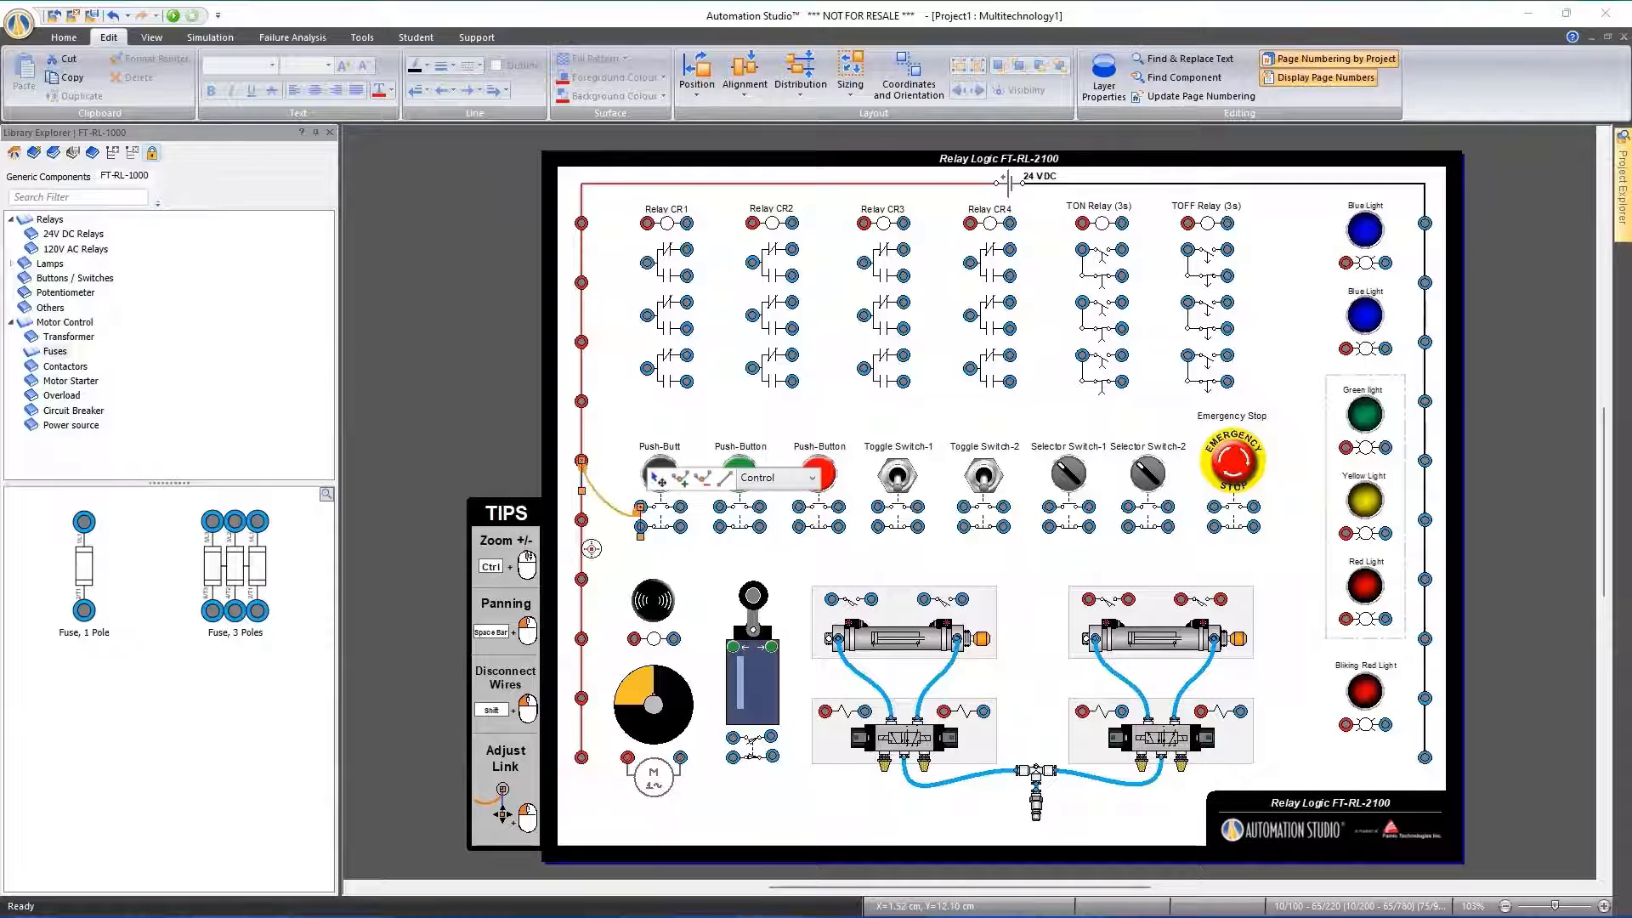
{"action": "scroll", "coordinate": [595, 551], "scroll_direction": "up", "scroll_amount": 2}
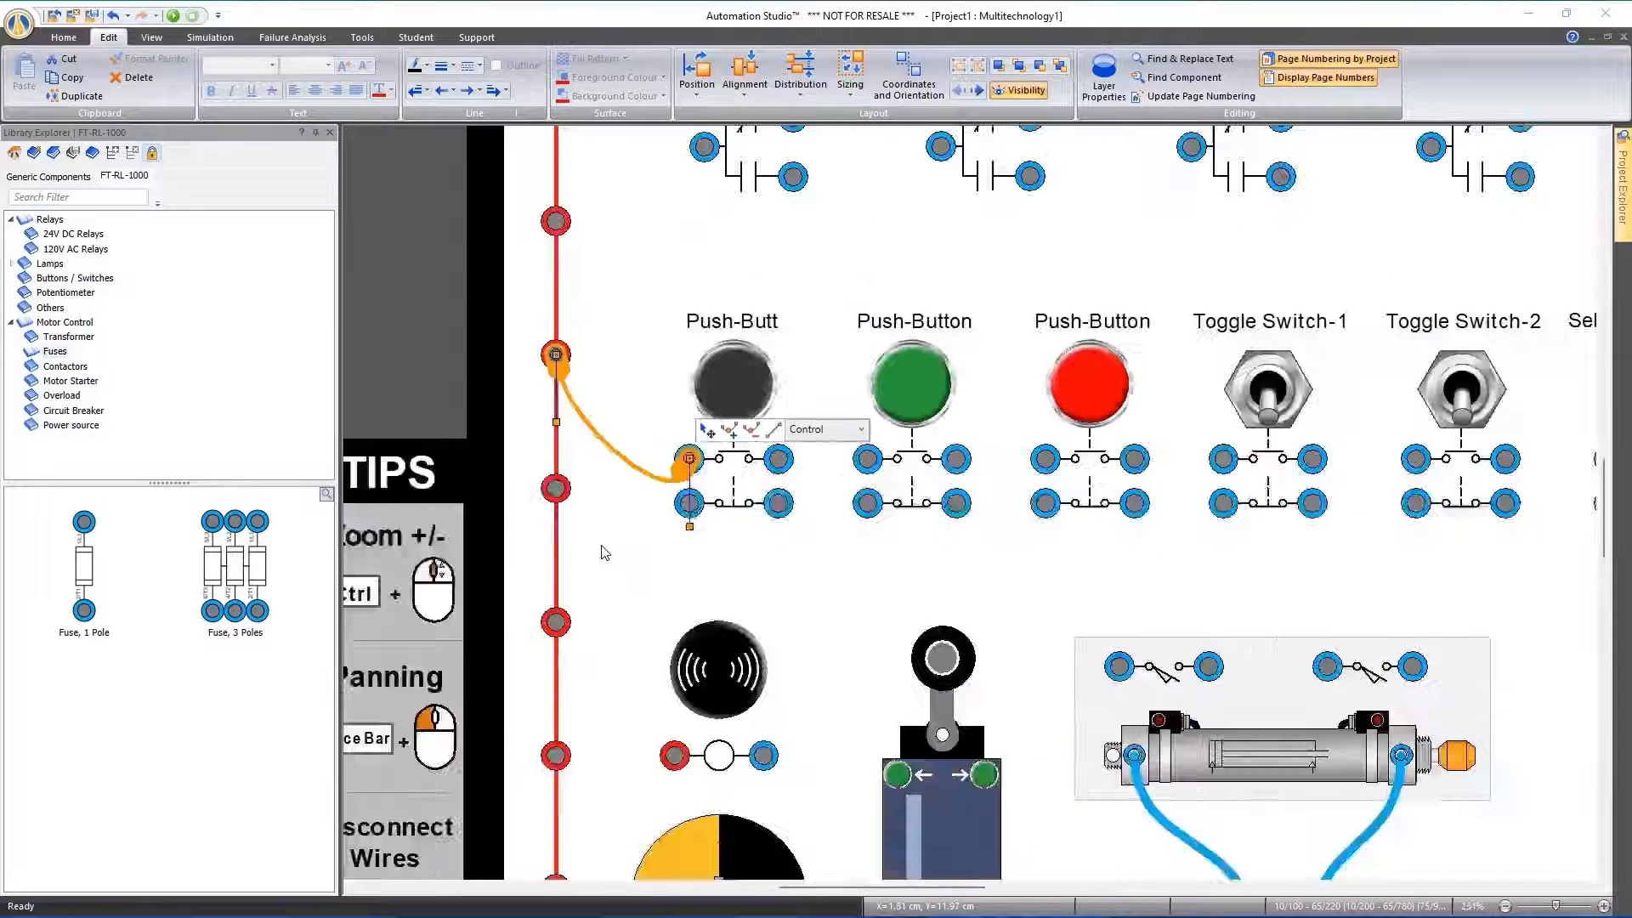
{"action": "scroll", "coordinate": [604, 552], "scroll_direction": "up", "scroll_amount": 4}
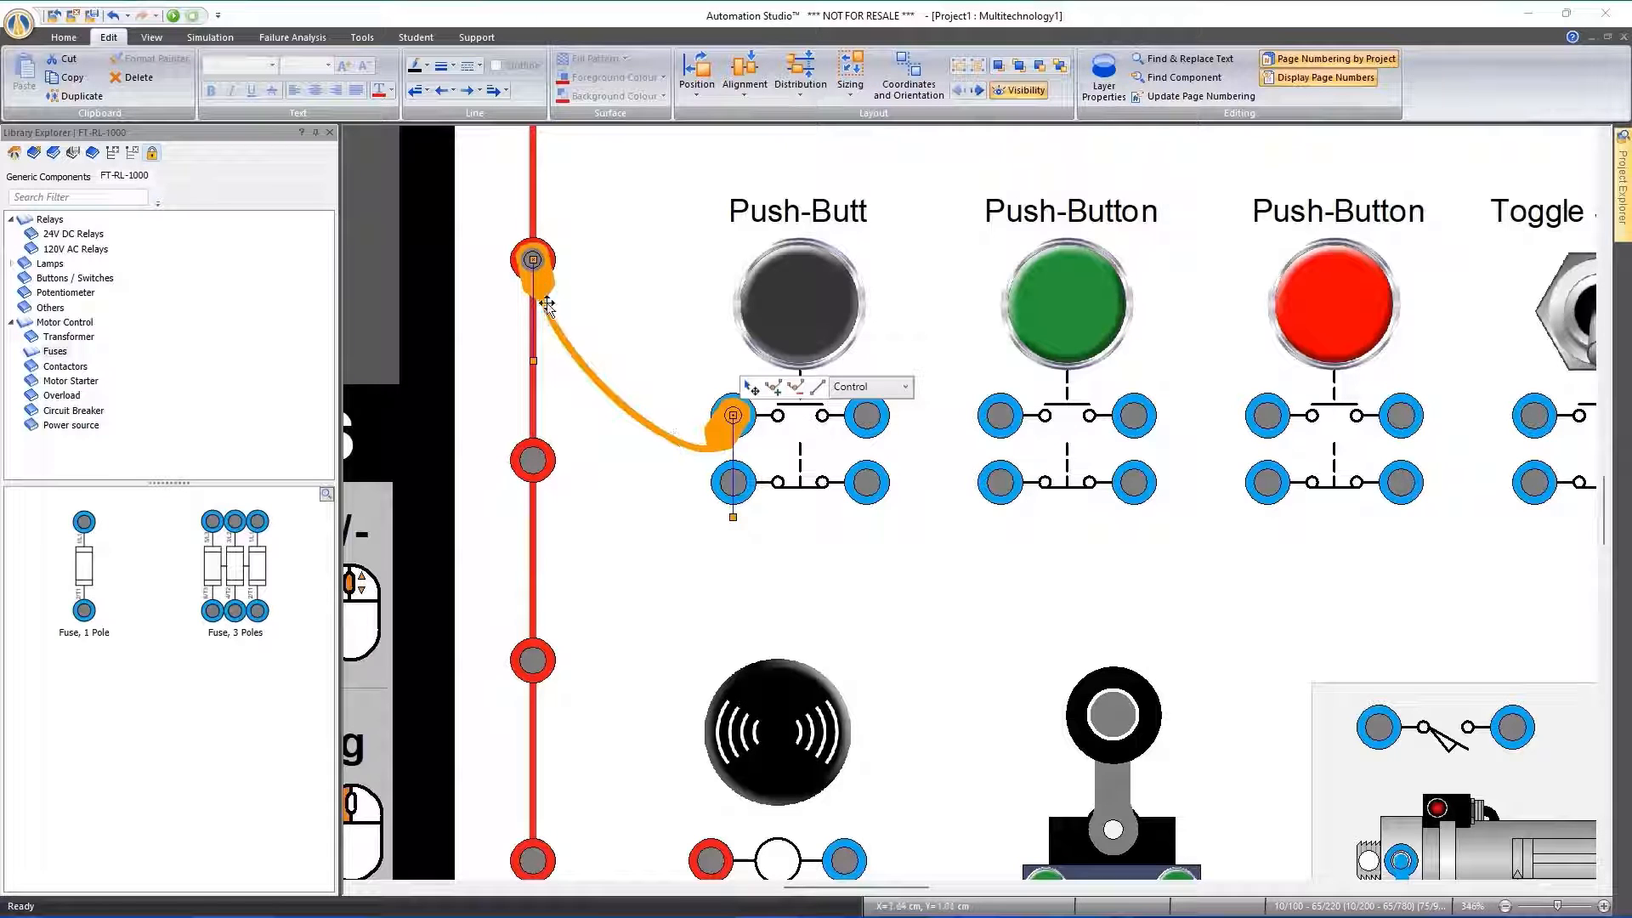
{"action": "left_click", "coordinate": [905, 387]}
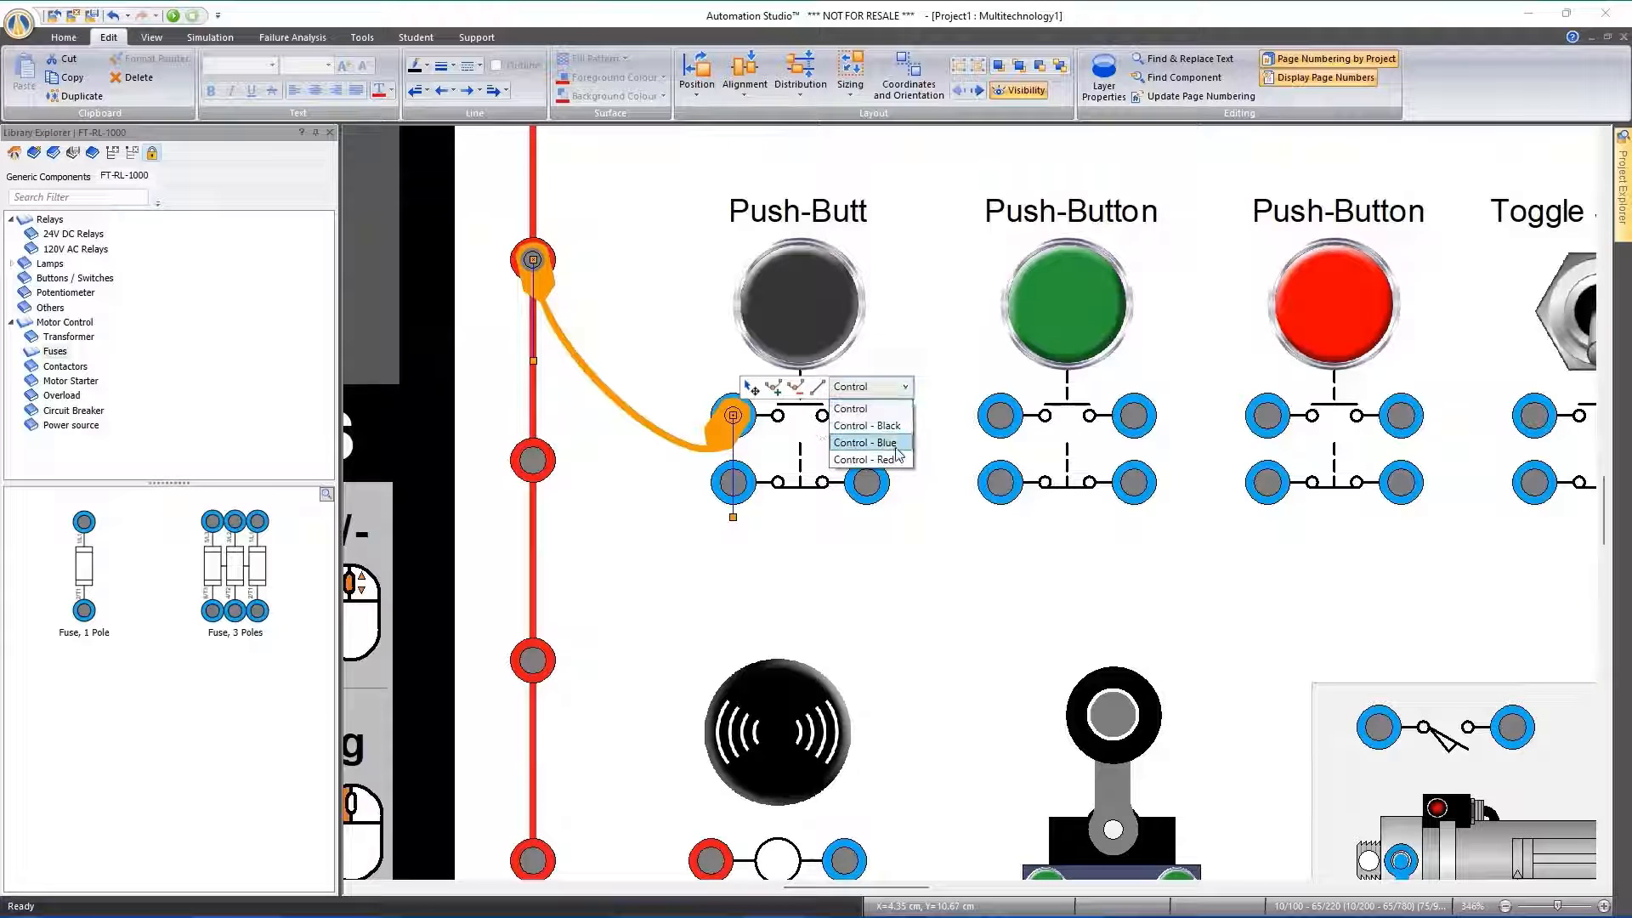
{"action": "left_click", "coordinate": [629, 472]}
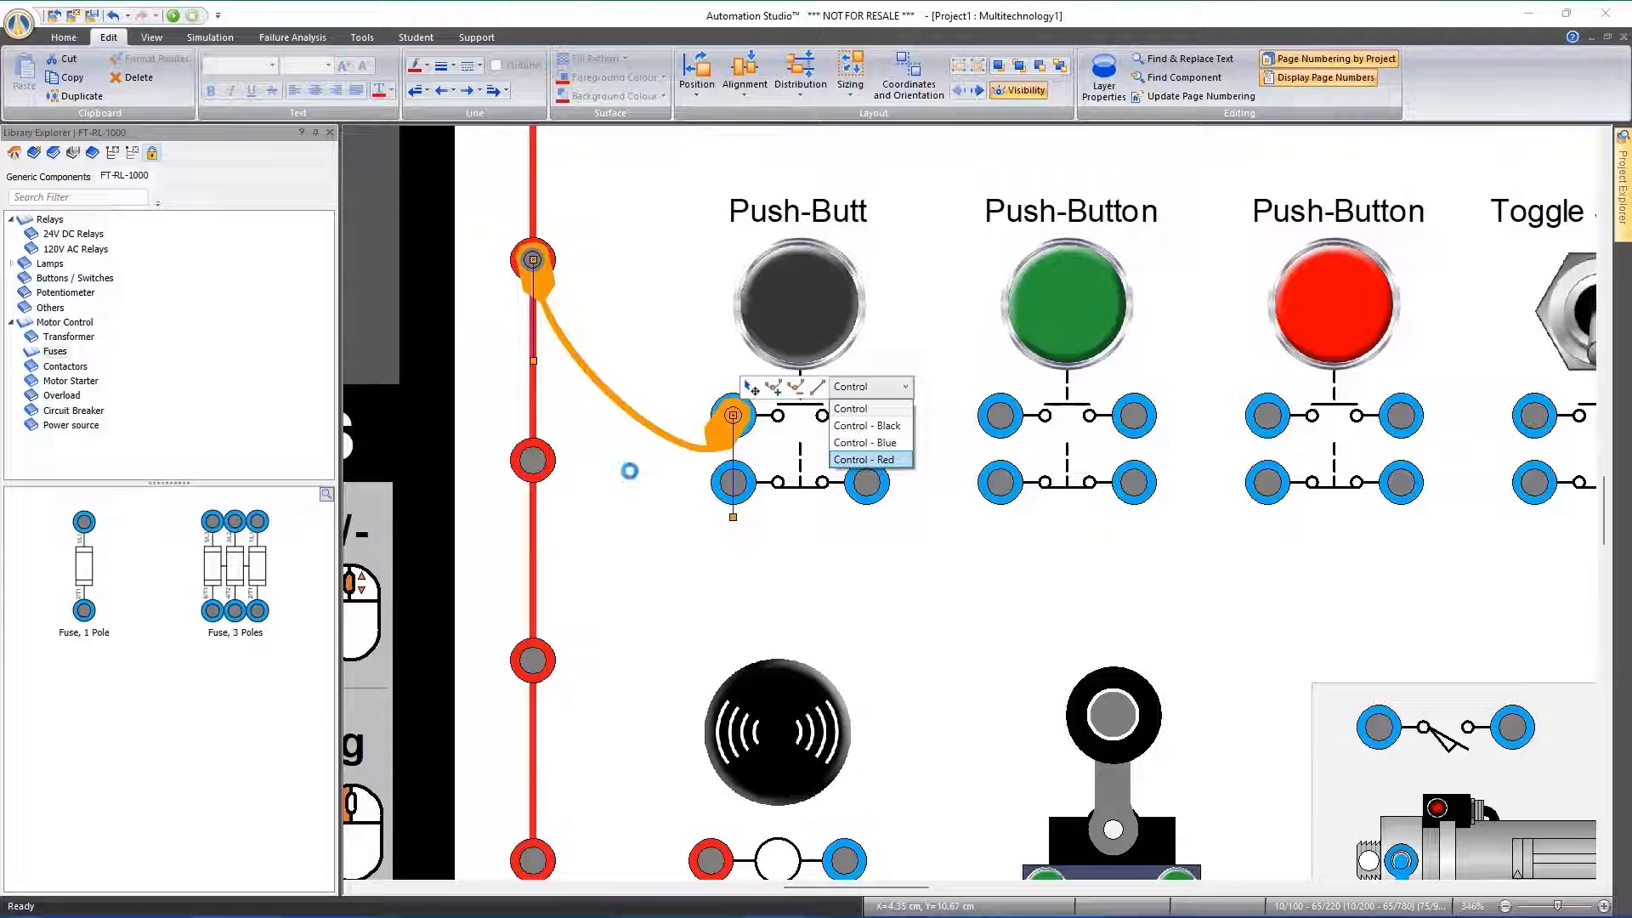
{"action": "left_click", "coordinate": [632, 414]}
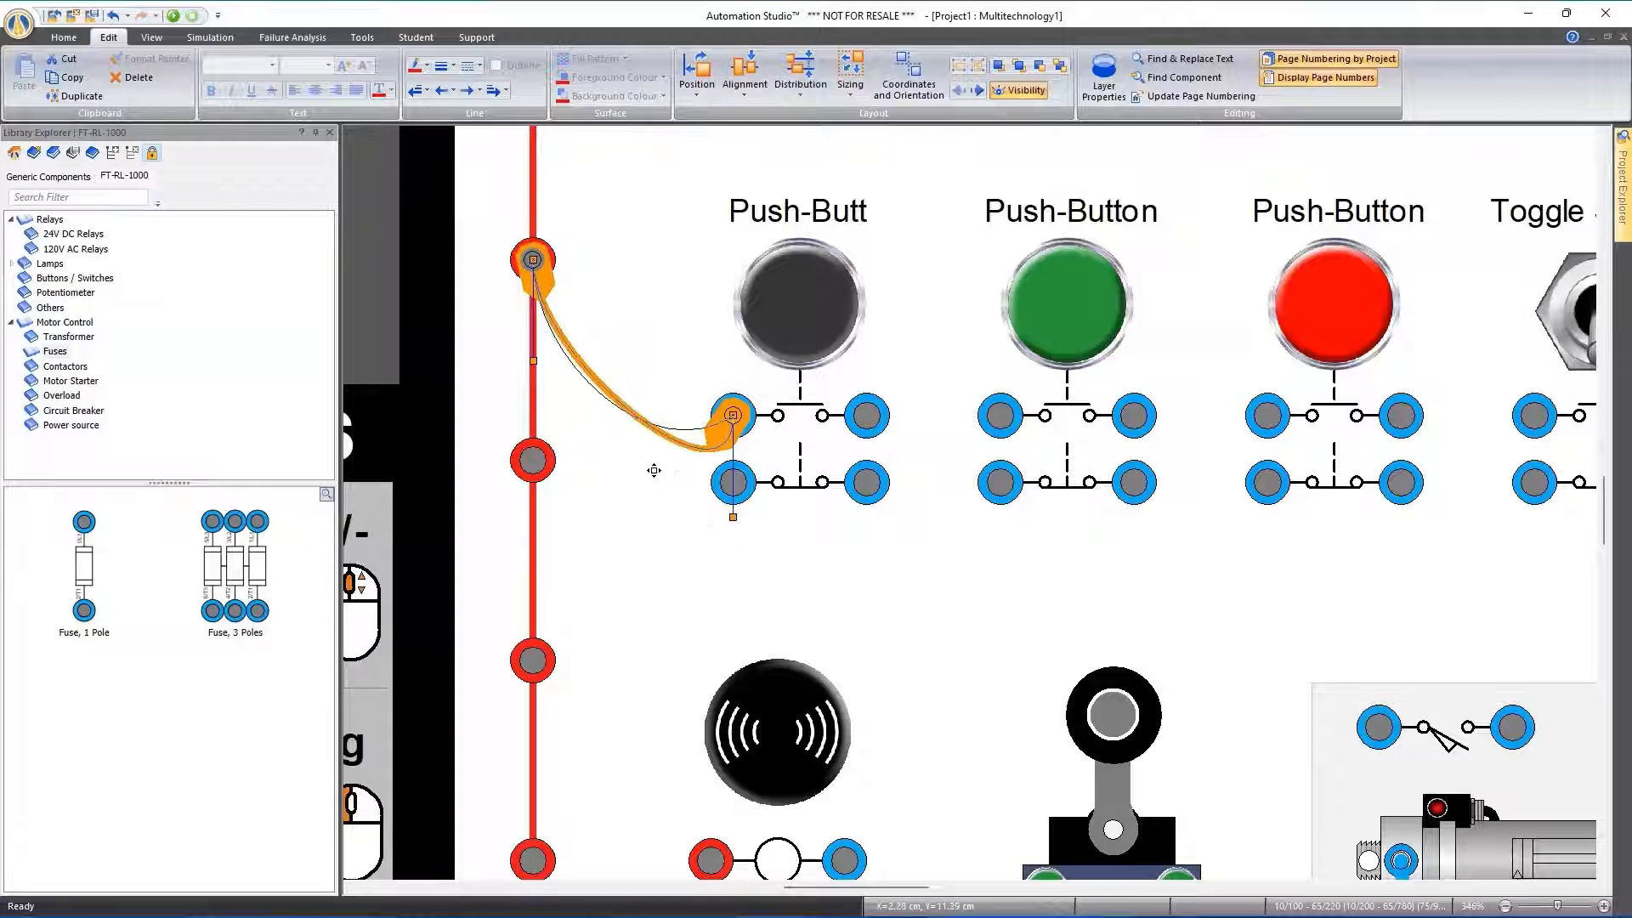
{"action": "left_click", "coordinate": [688, 549]}
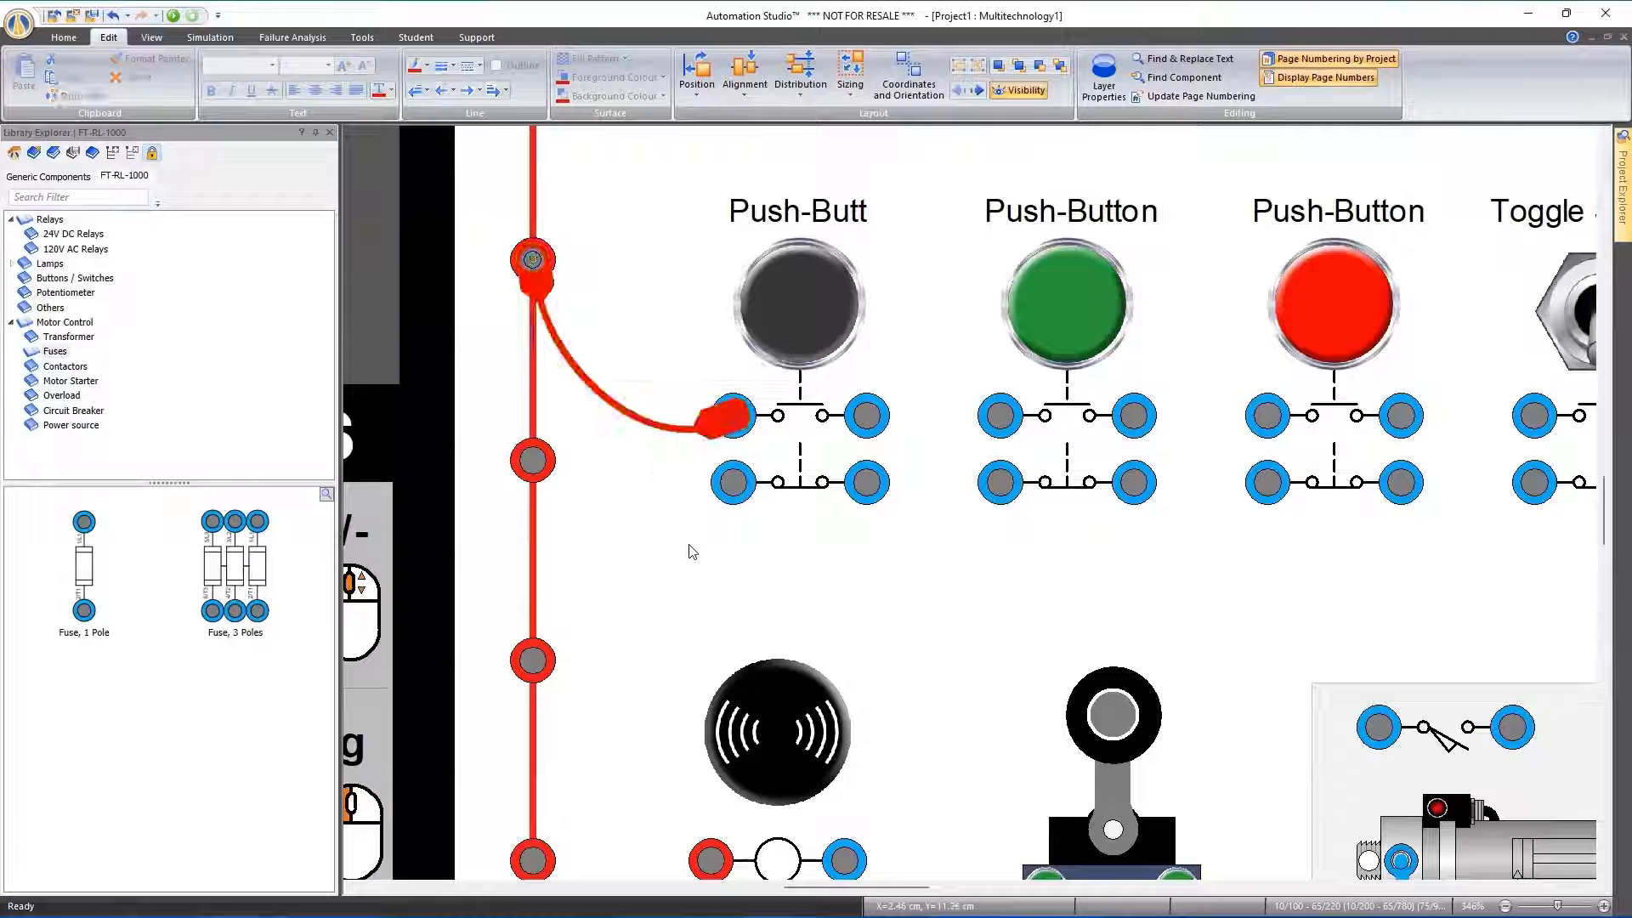
Wire the other side of the black push button's upper contact to Relay CR3's red coil terminal and straighten the link's curve
{"action": "scroll", "coordinate": [693, 552], "scroll_direction": "down", "scroll_amount": 3}
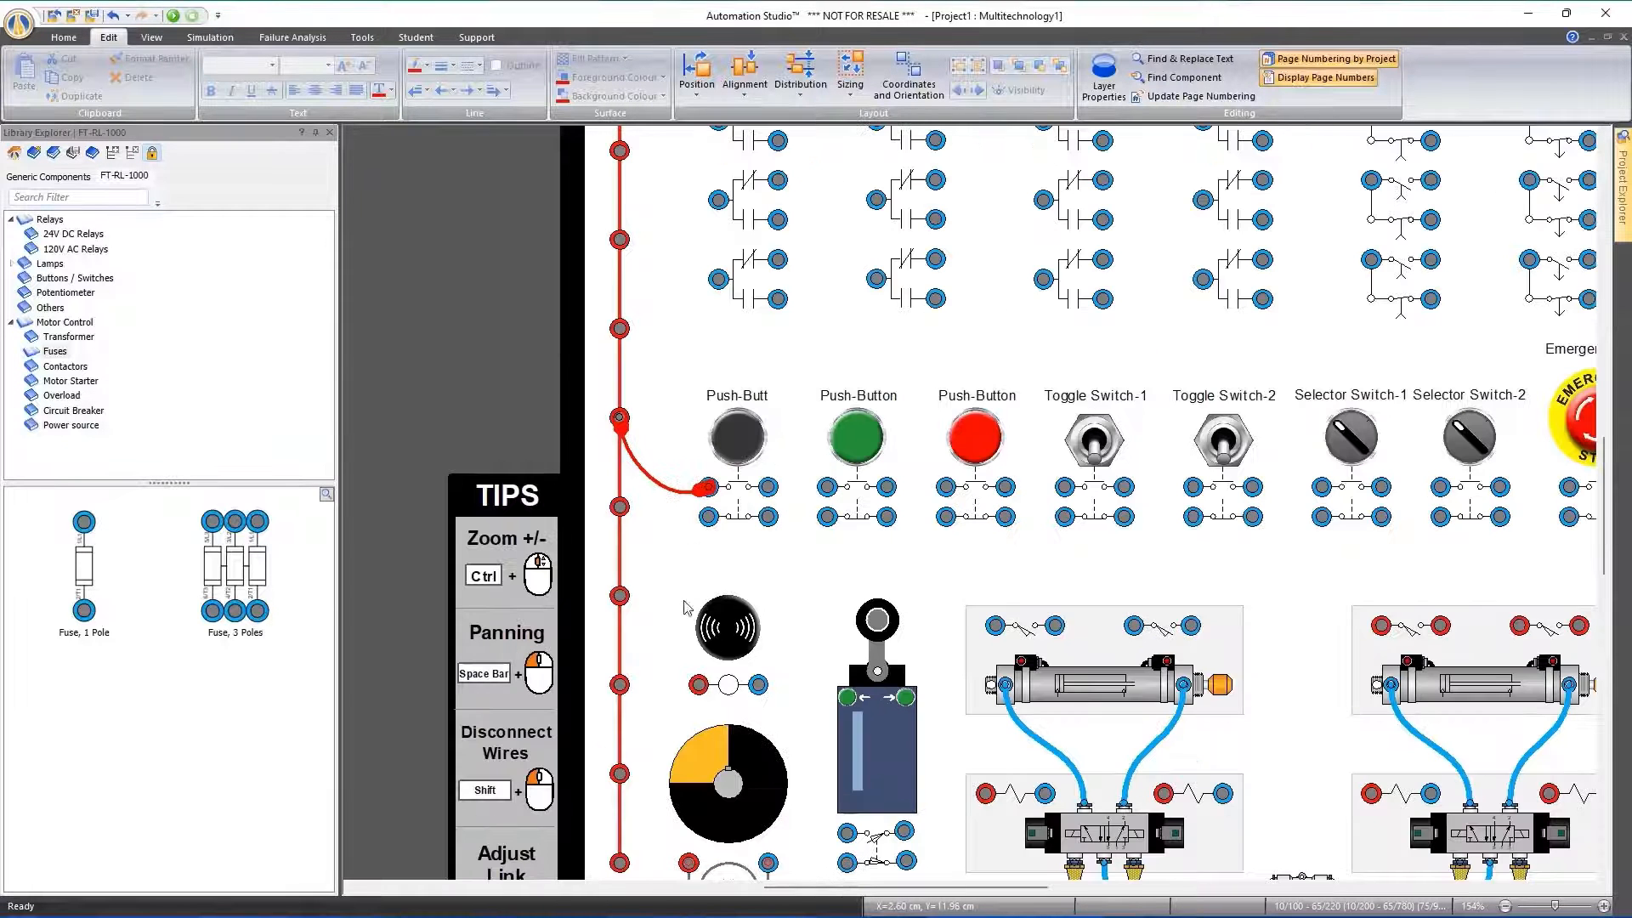
{"action": "scroll", "coordinate": [689, 508], "scroll_direction": "down", "scroll_amount": 2}
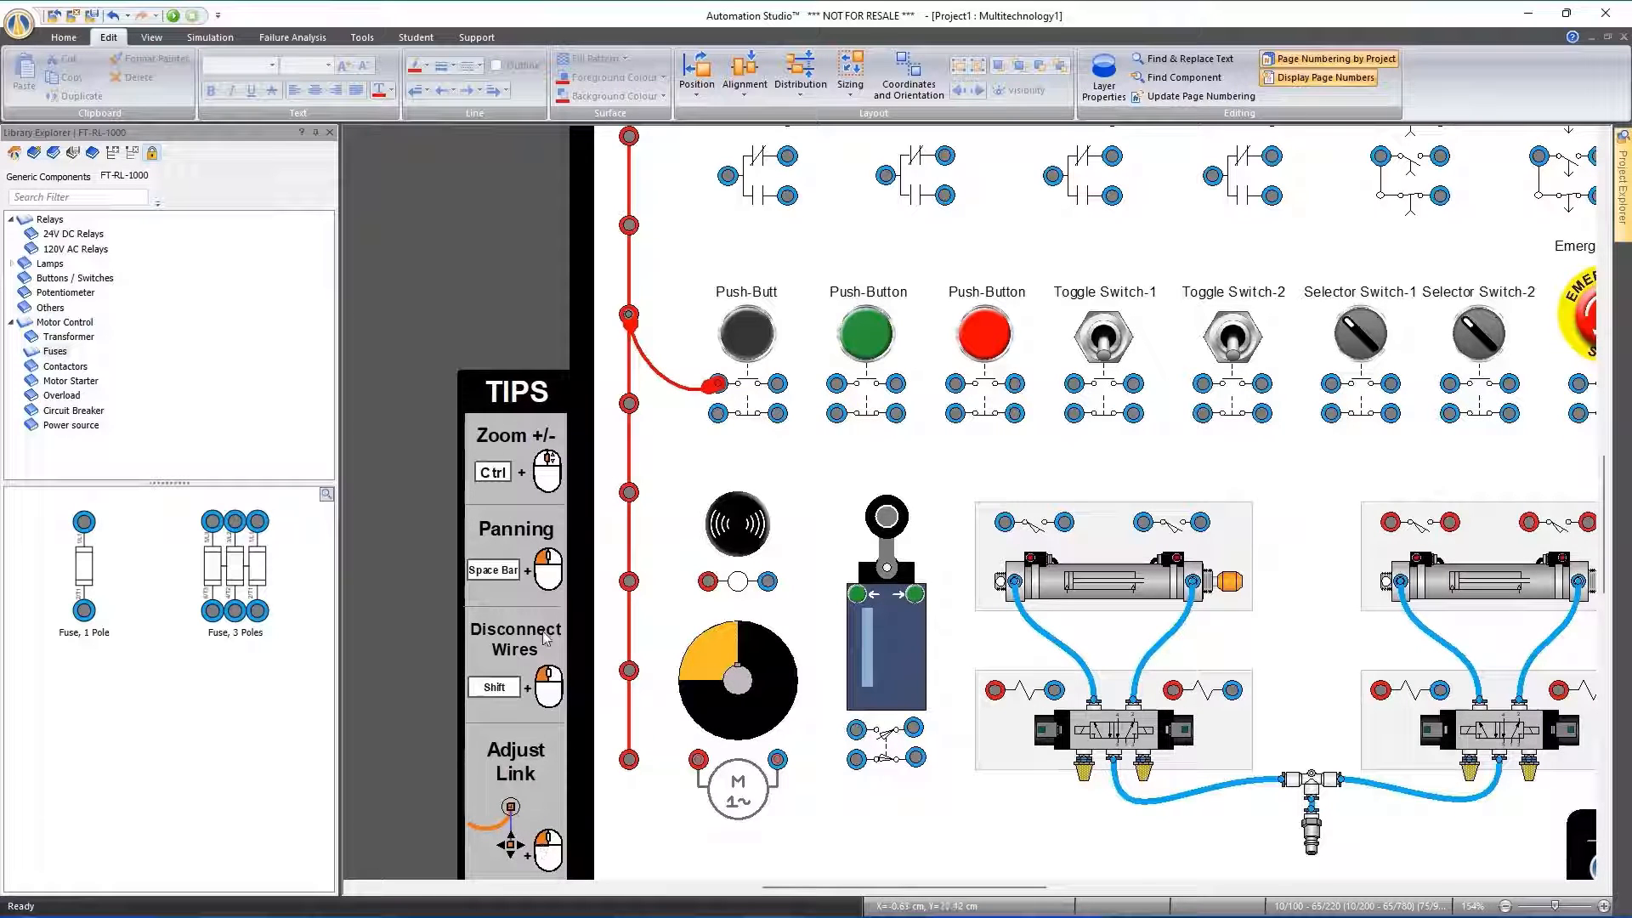
{"action": "scroll", "coordinate": [810, 438], "scroll_direction": "down", "scroll_amount": 2}
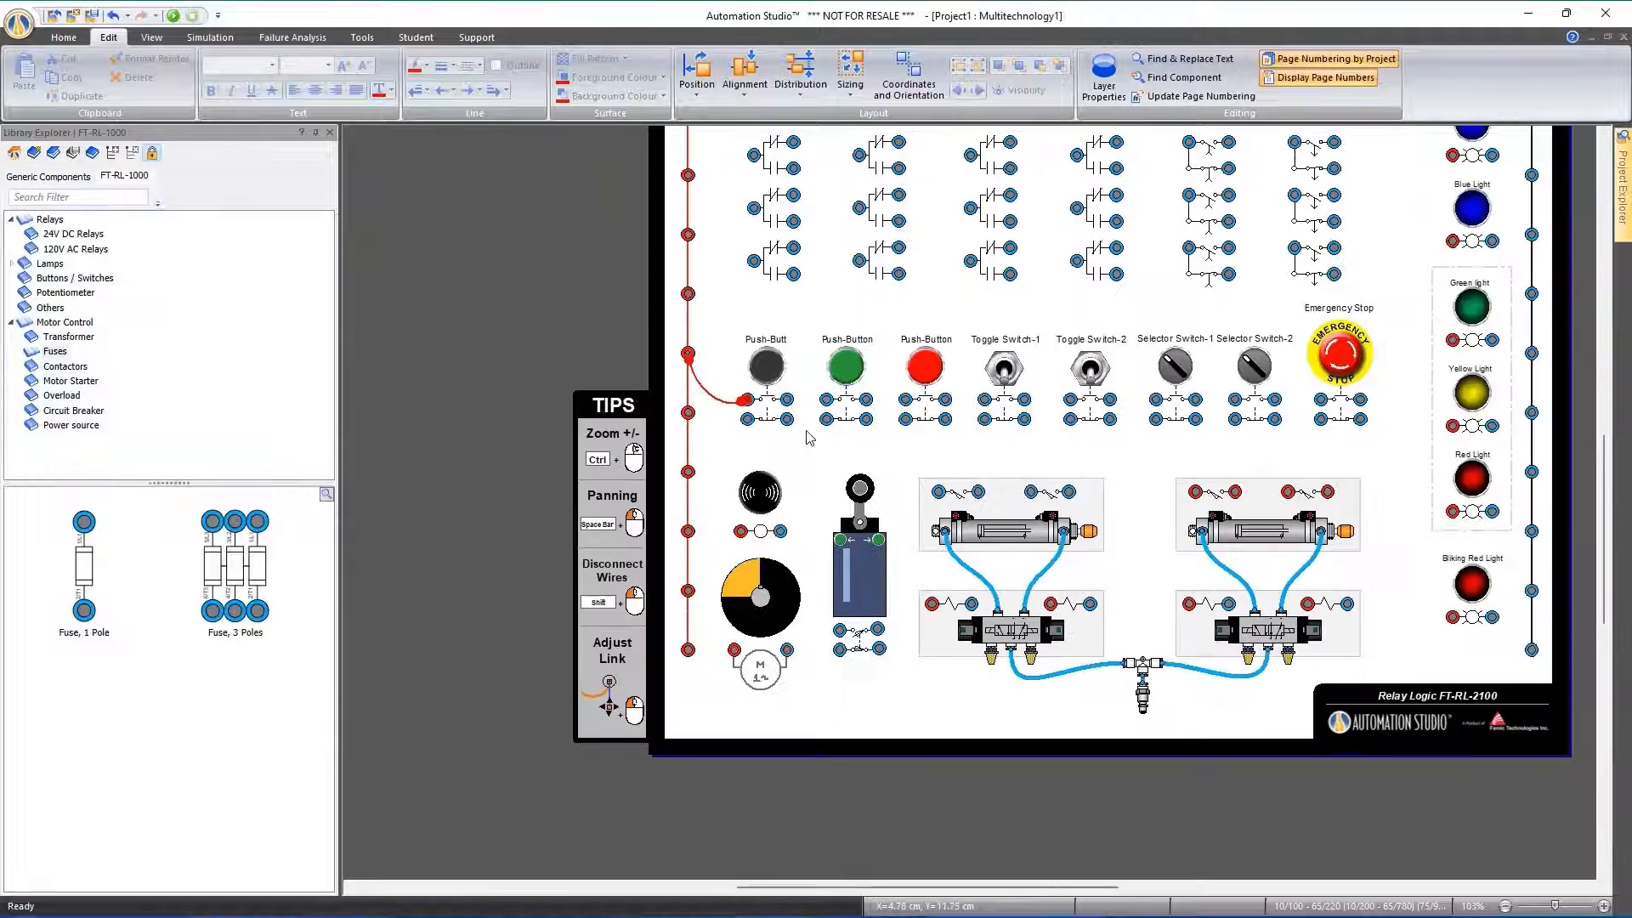
{"action": "left_click_drag", "start_coordinate": [810, 438], "coordinate": [845, 214]}
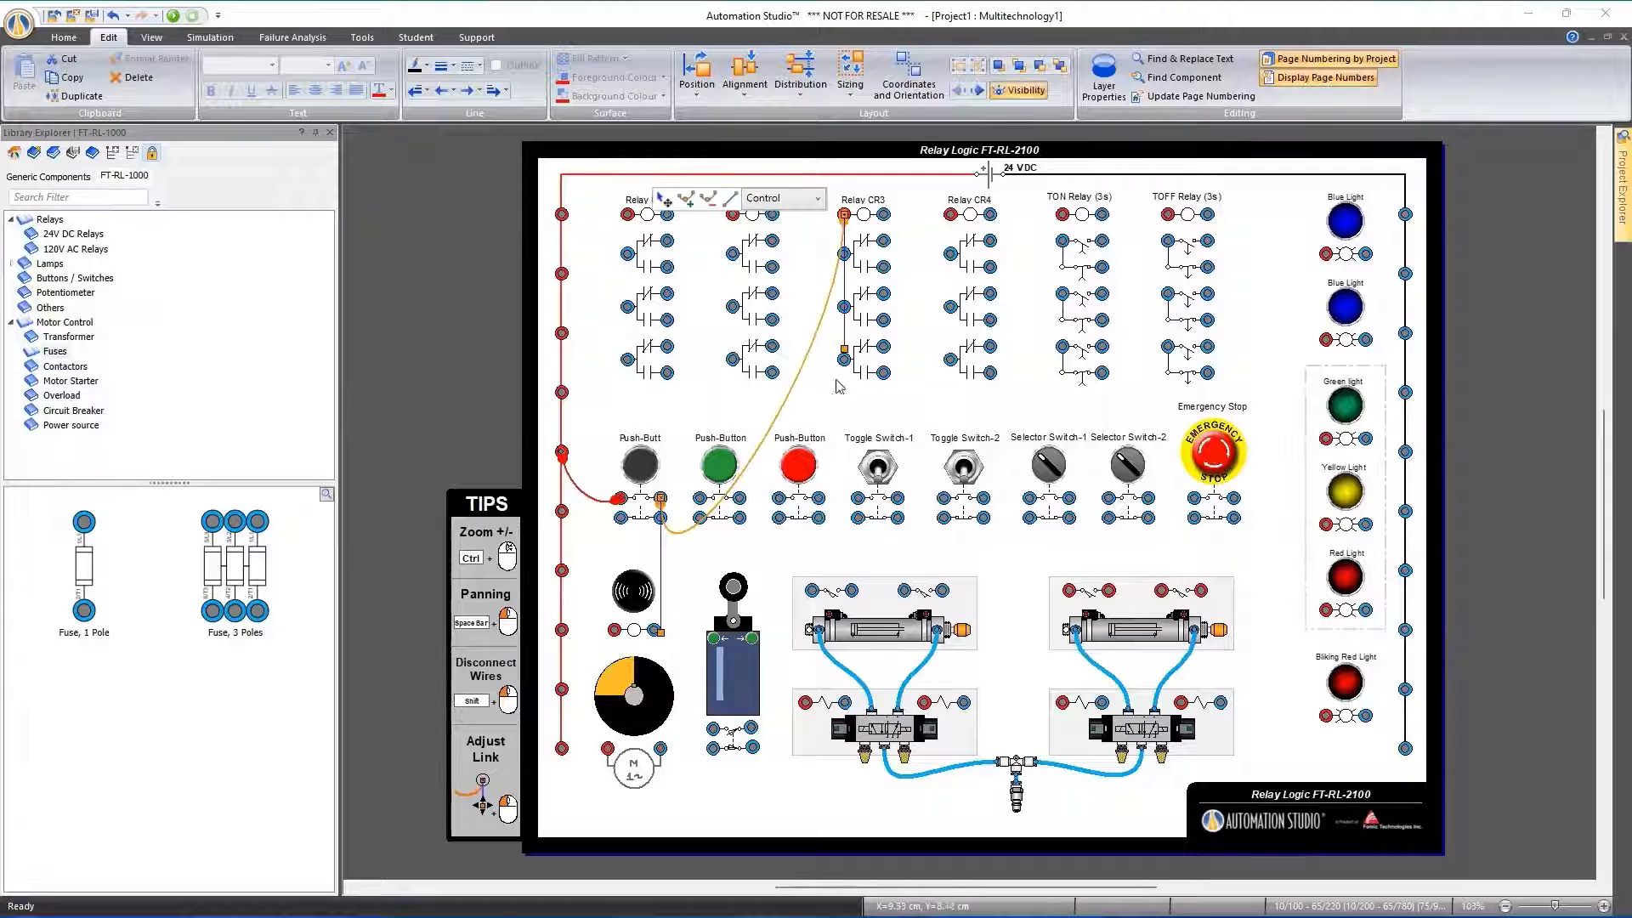
{"action": "left_click", "coordinate": [815, 204]}
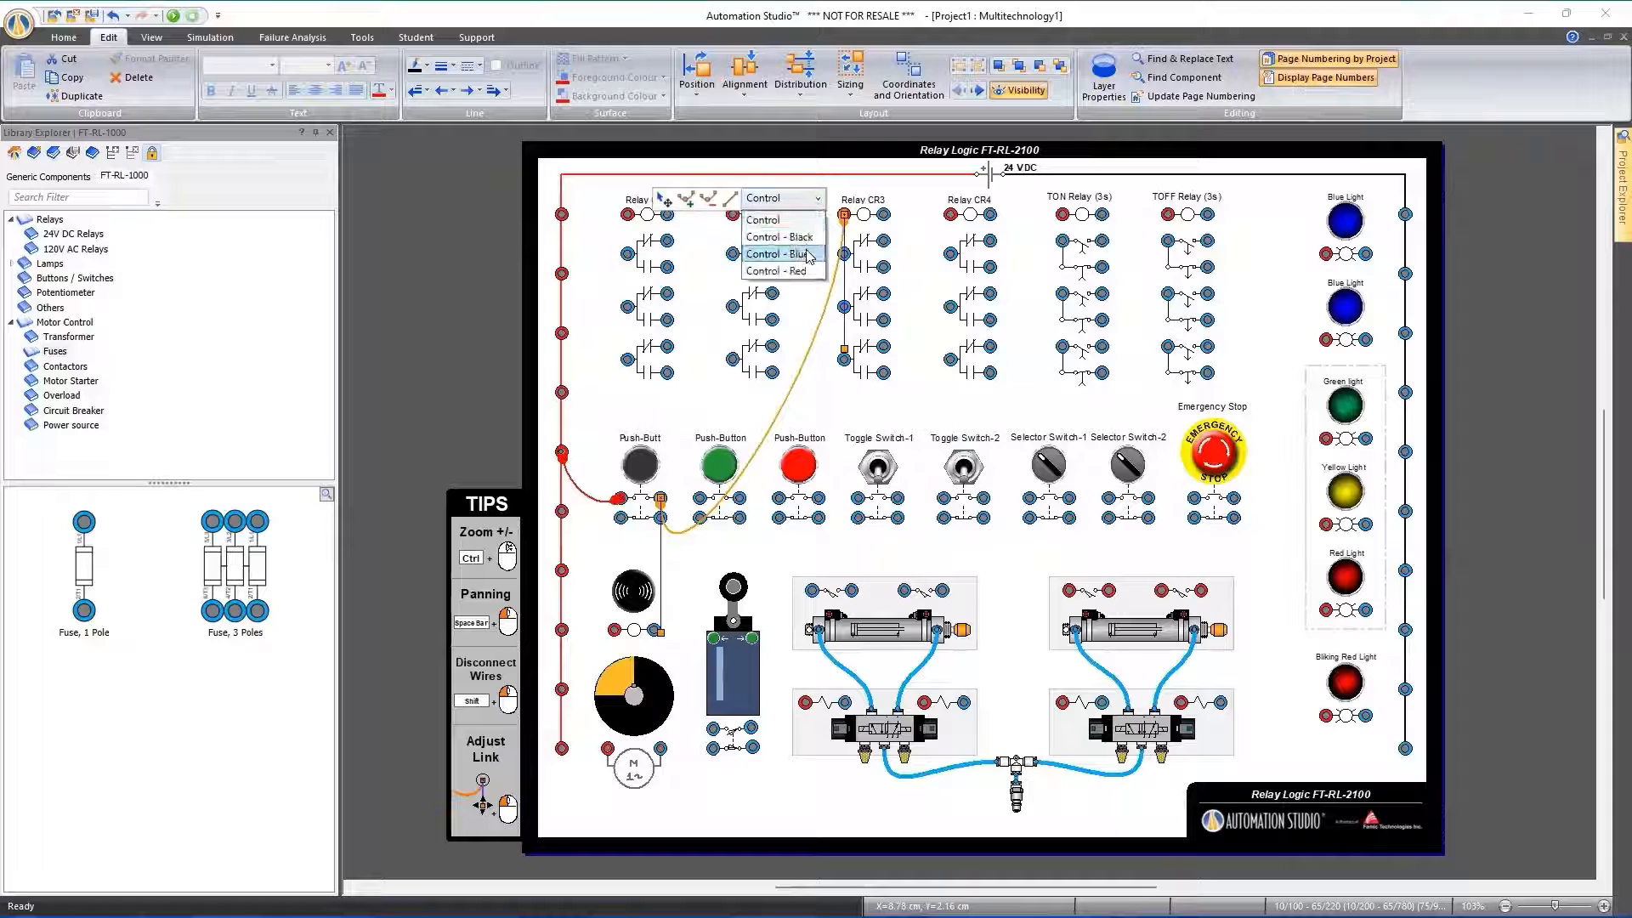
{"action": "left_click", "coordinate": [662, 635]}
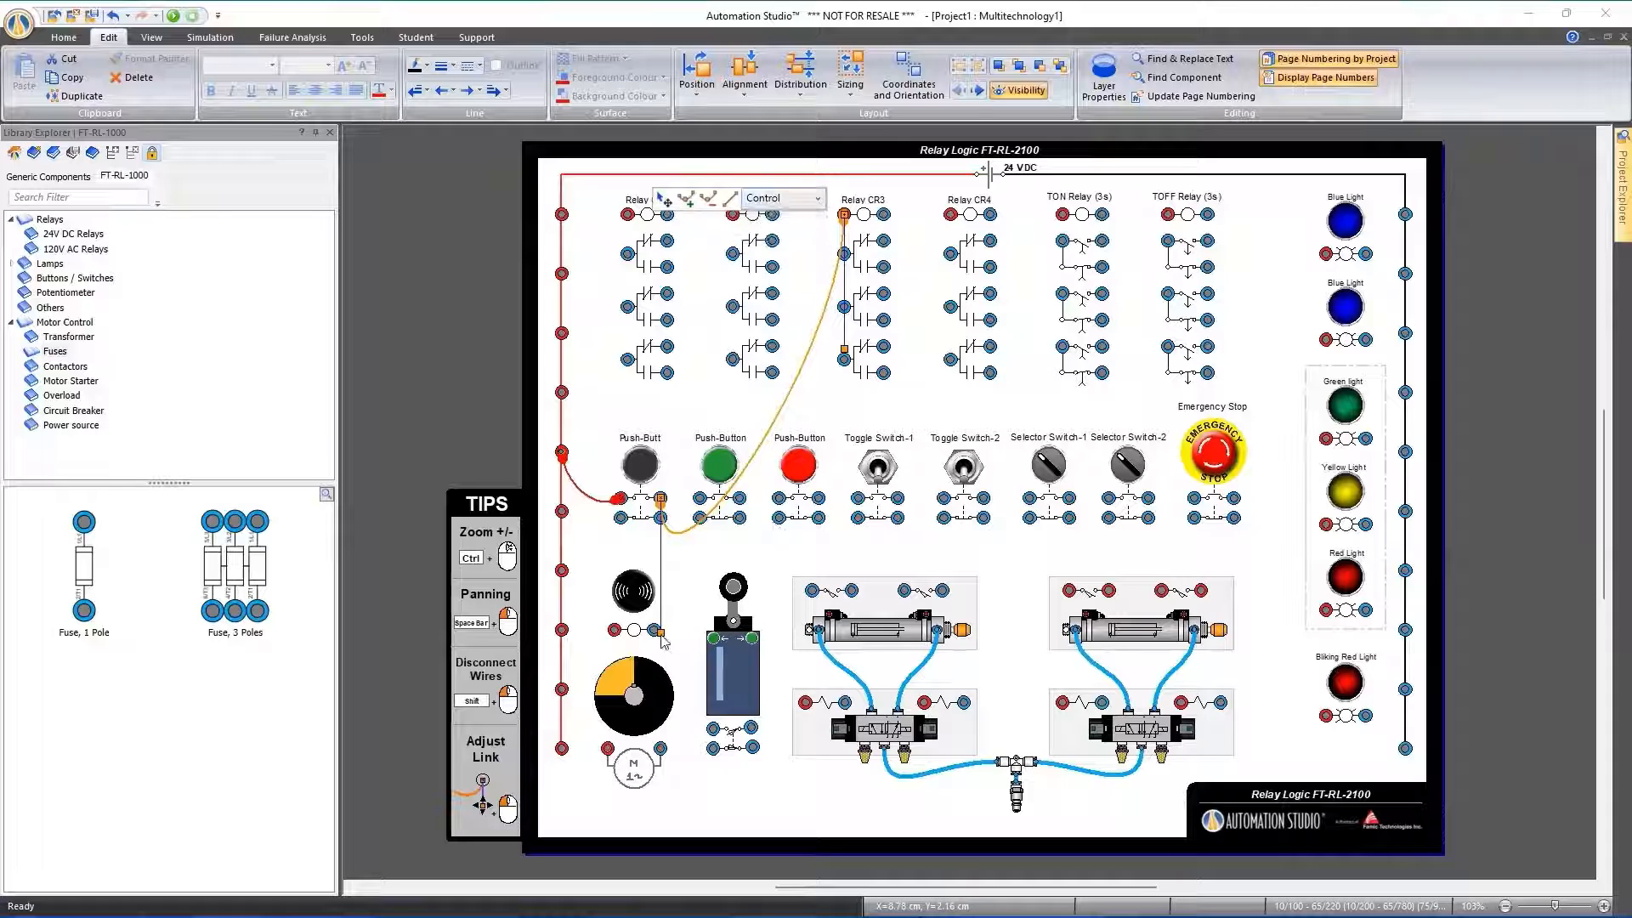
{"action": "left_click_drag", "start_coordinate": [662, 630], "coordinate": [686, 385]}
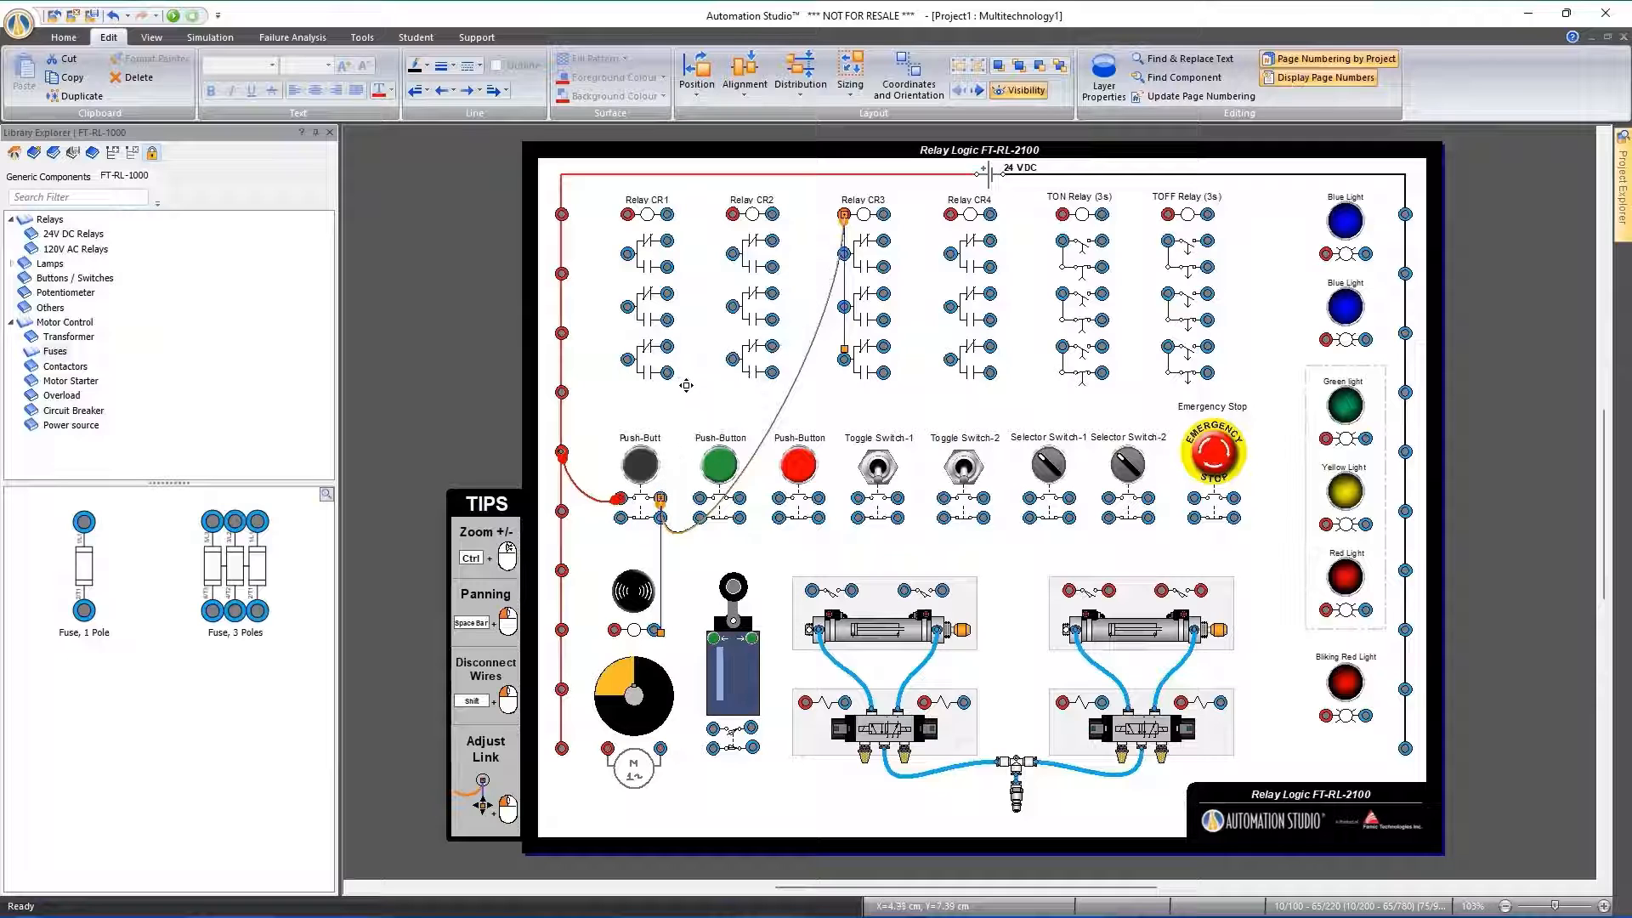
Wire Relay CR3's blue coil terminal to the black rail's top terminal, and its red coil terminal to its first contact's common terminal
{"action": "left_click", "coordinate": [884, 215]}
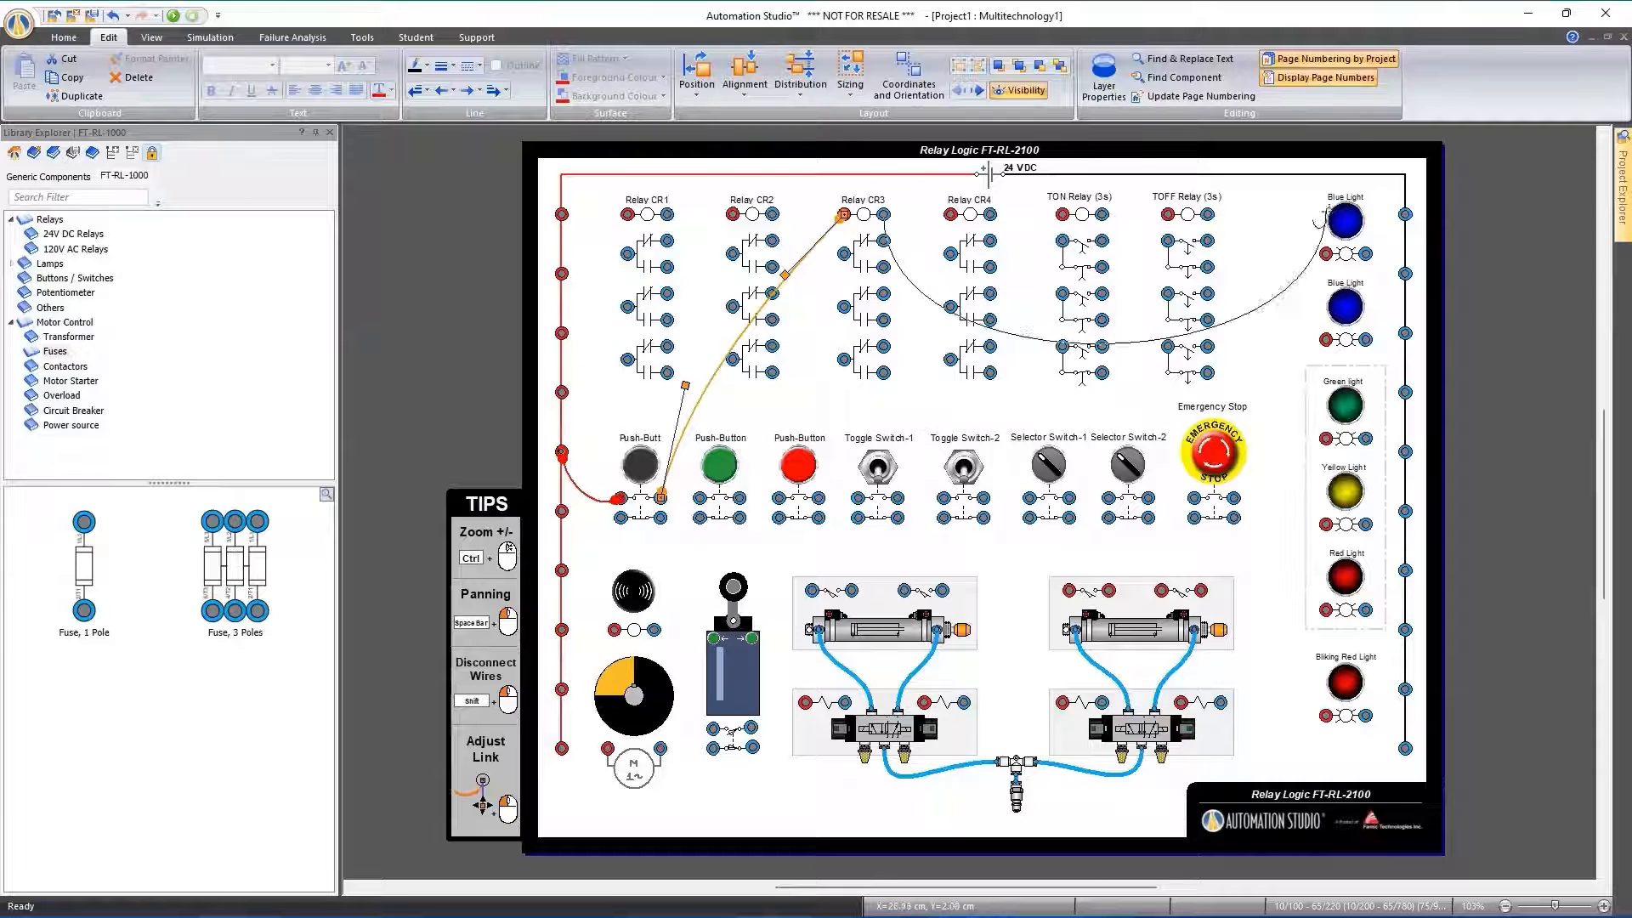
{"action": "left_click", "coordinate": [1405, 214]}
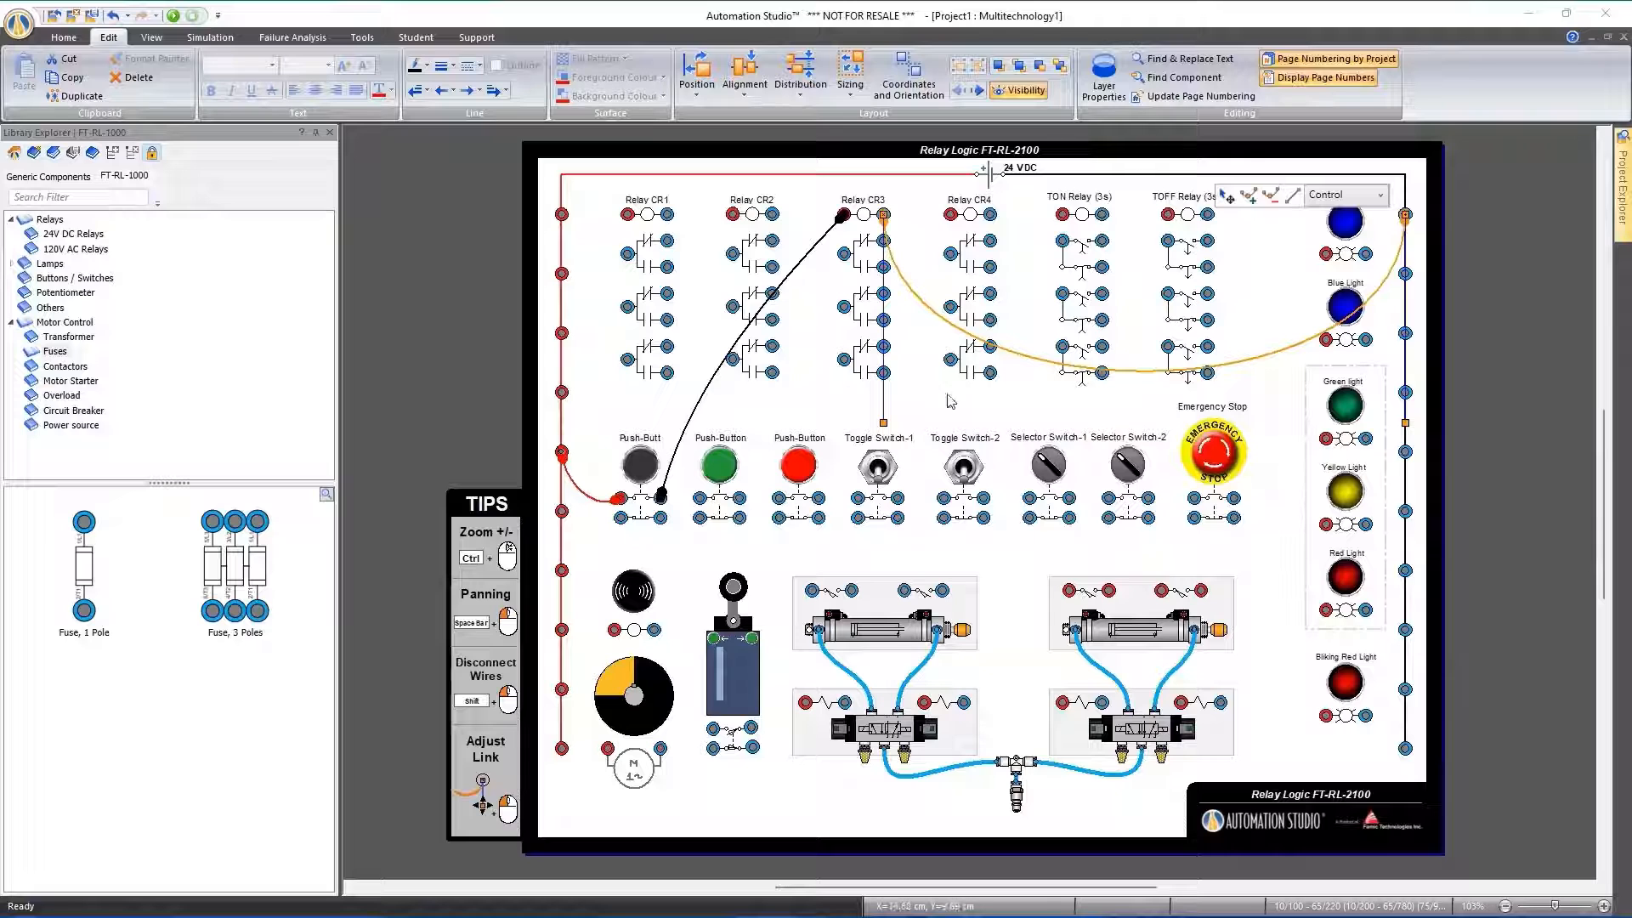
{"action": "scroll", "coordinate": [854, 245], "scroll_direction": "up", "scroll_amount": 4}
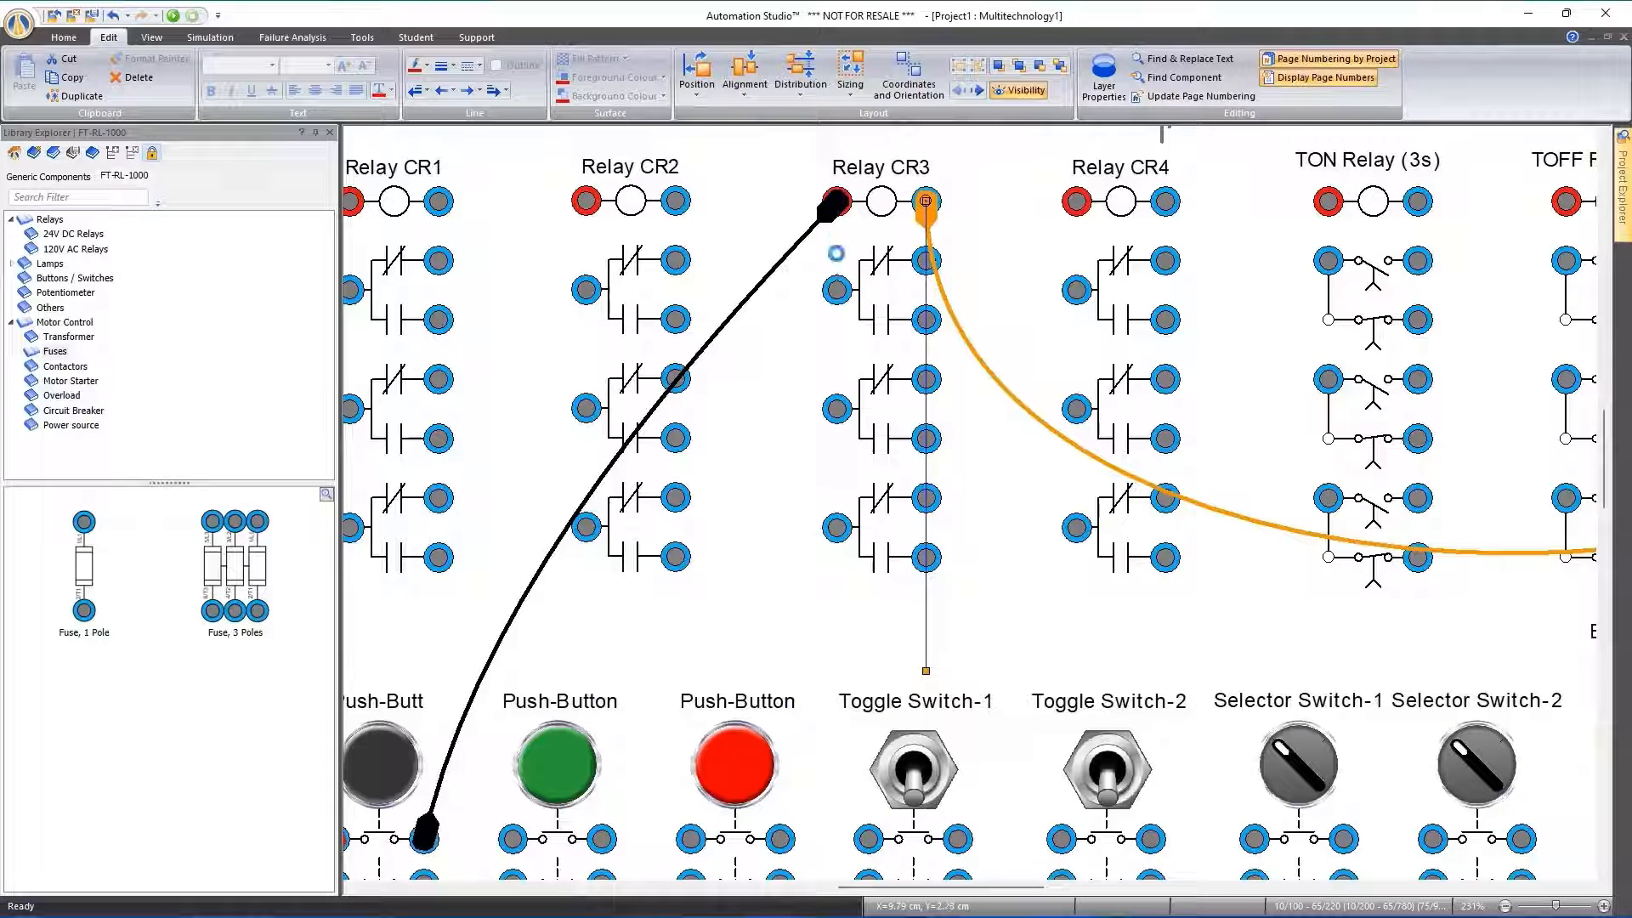
{"action": "left_click_drag", "start_coordinate": [836, 202], "coordinate": [837, 289]}
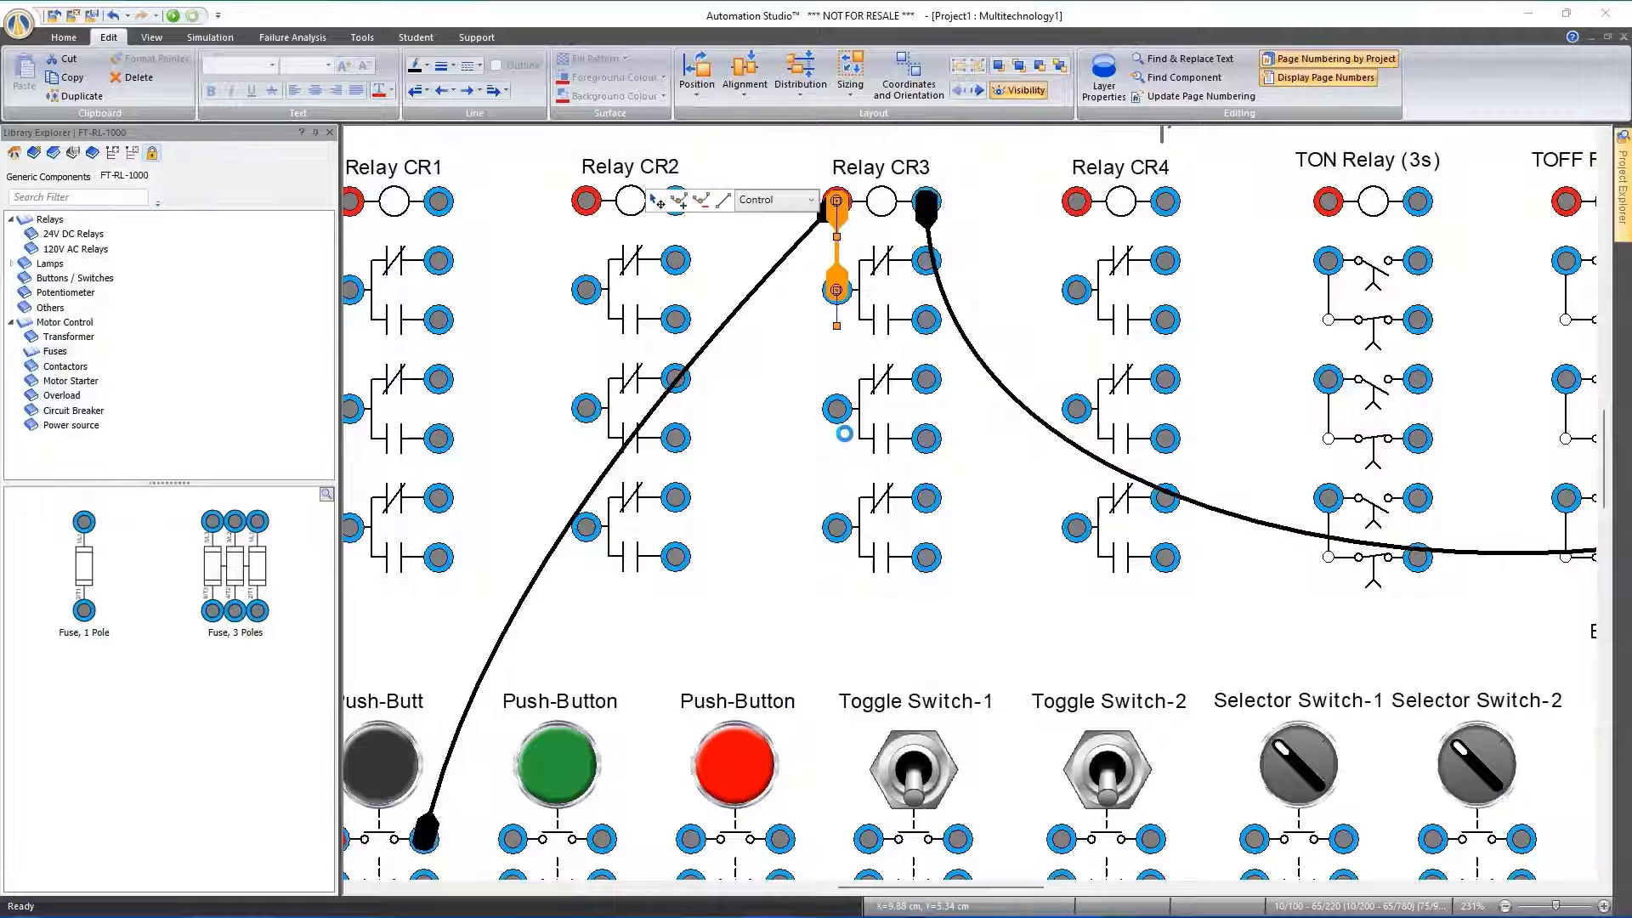
Set the link from Relay CR3's coil to the black rail to Control - Blue
{"action": "left_click", "coordinate": [975, 353]}
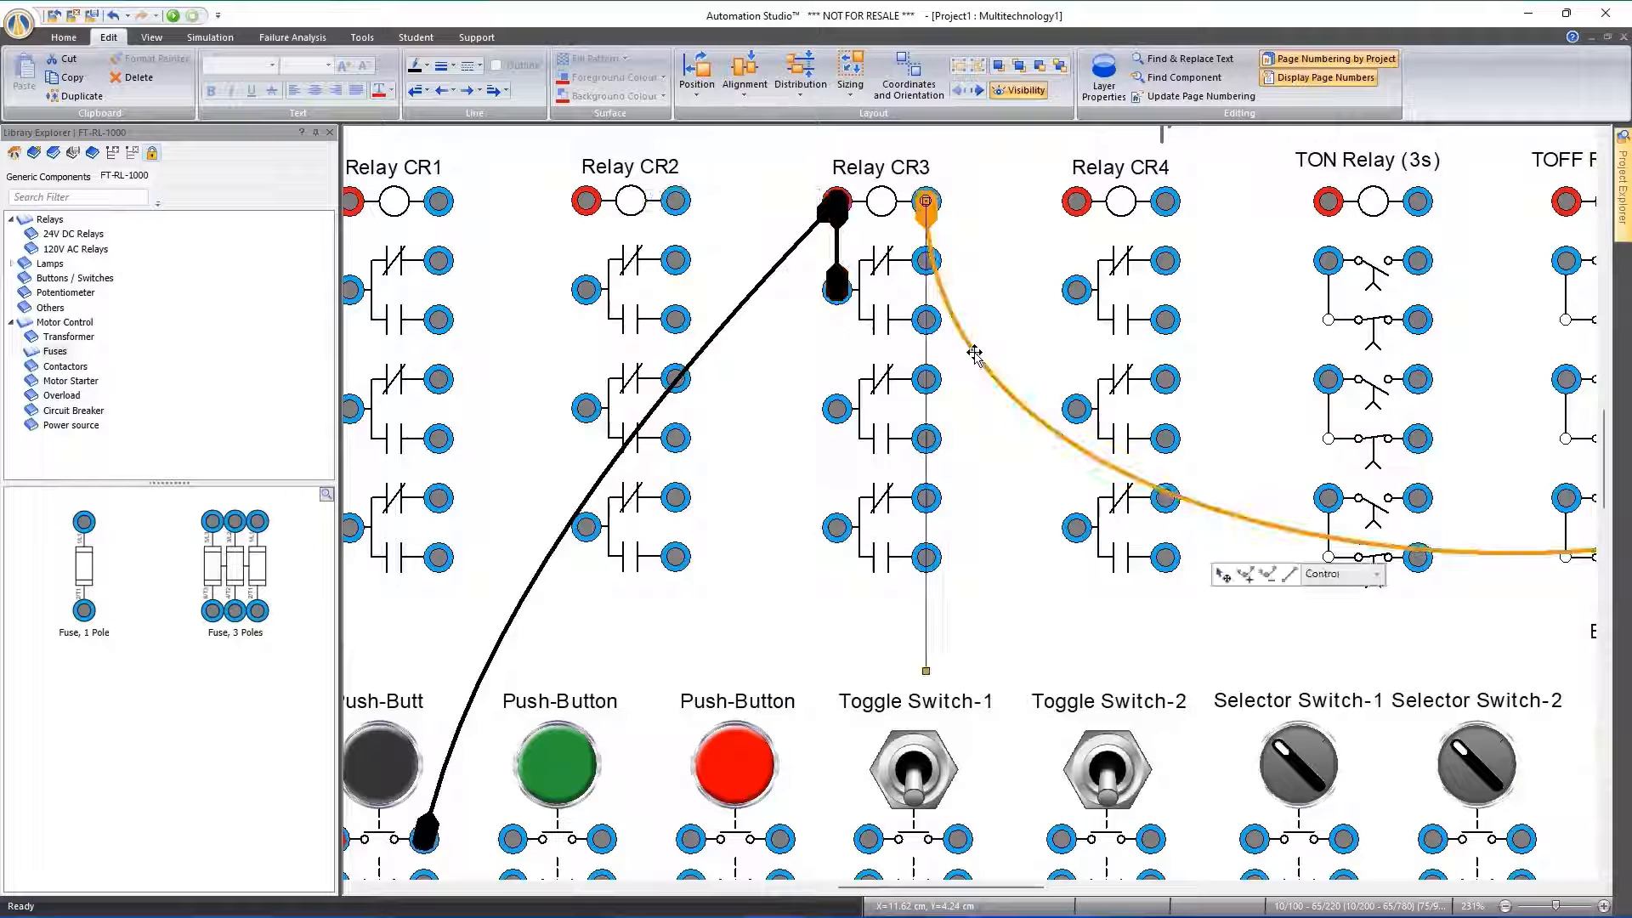
{"action": "left_click", "coordinate": [1353, 573]}
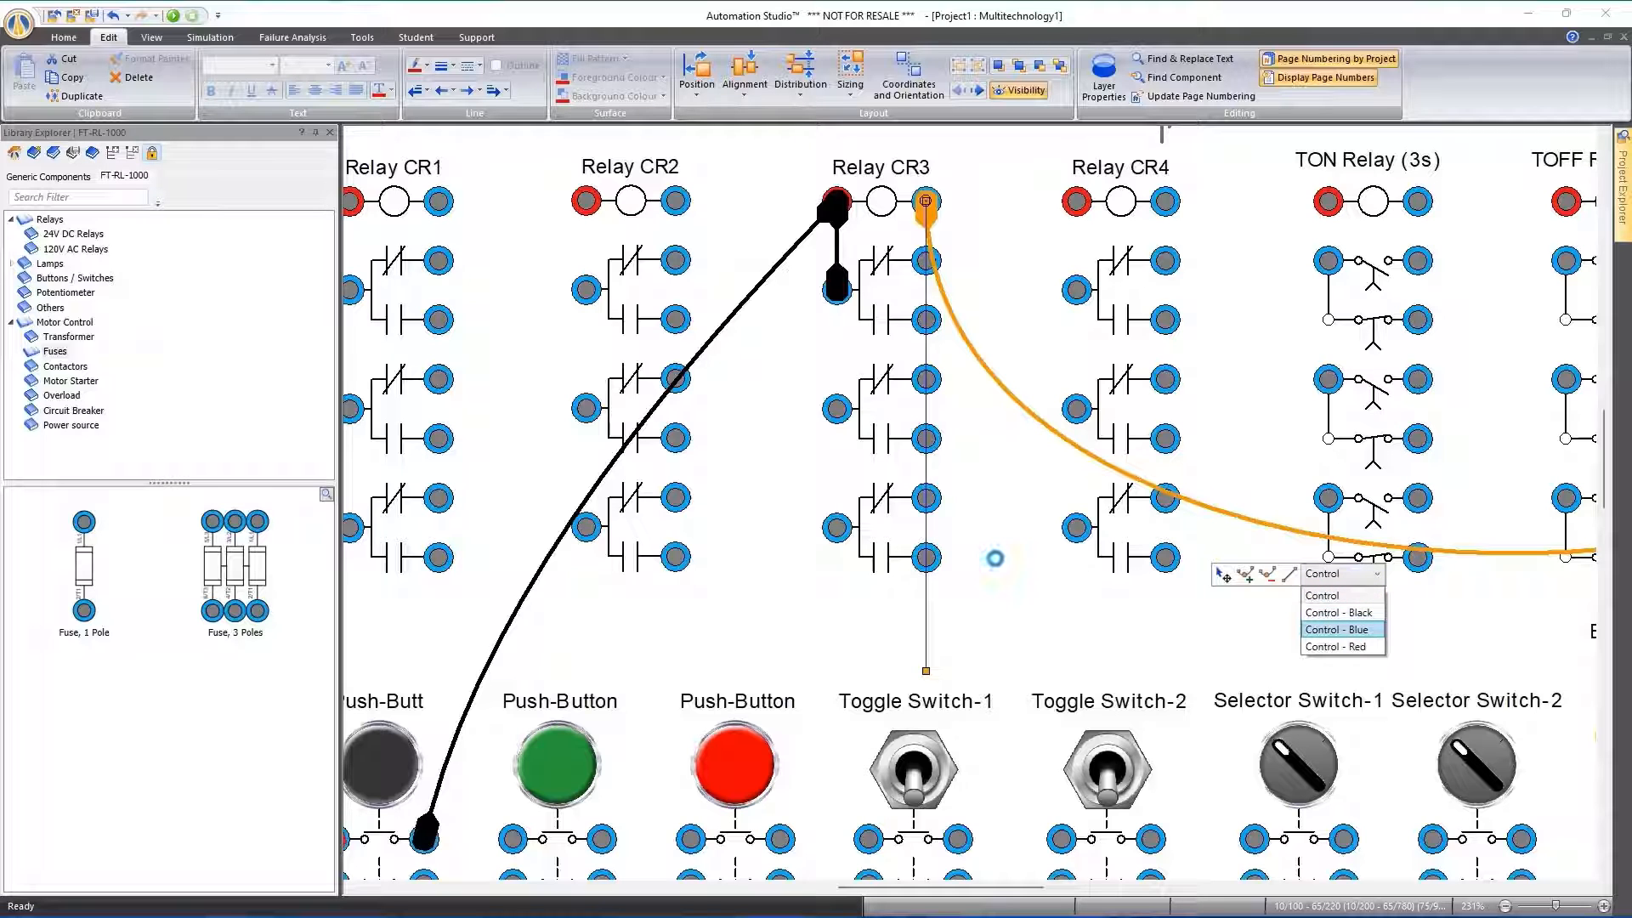
{"action": "left_click", "coordinate": [983, 559]}
{"action": "left_click", "coordinate": [984, 560]}
Wire Relay CR3's first normally open contact to the right valve's left solenoid, and that solenoid's blue terminal to the black rail
{"action": "scroll", "coordinate": [986, 561], "scroll_direction": "down", "scroll_amount": 5}
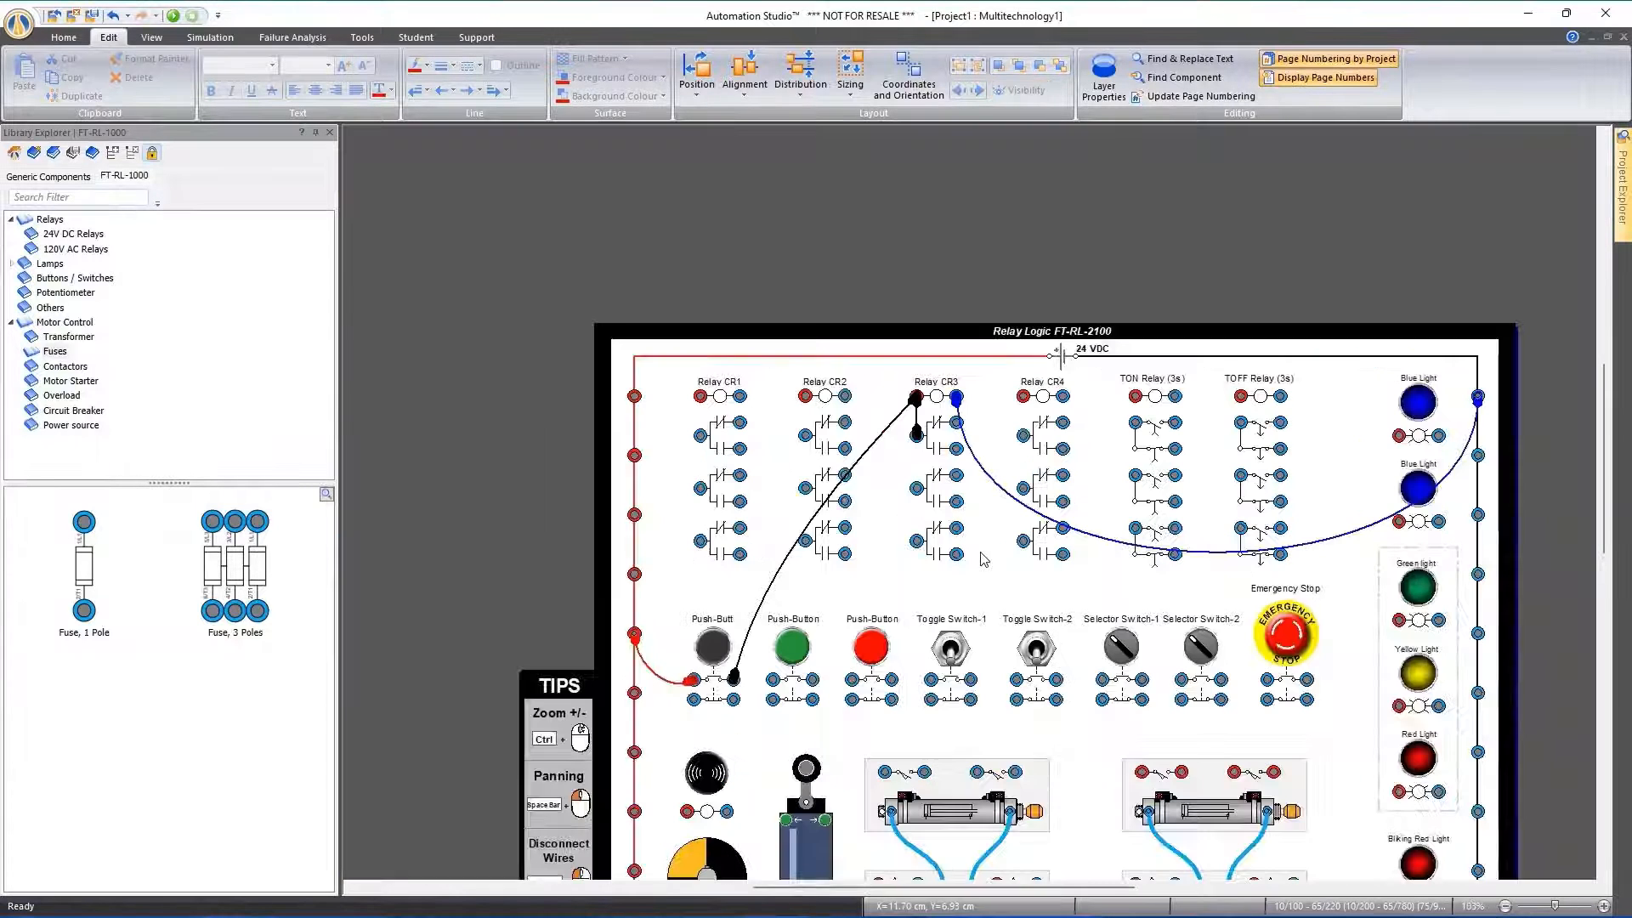
{"action": "left_click_drag", "start_coordinate": [960, 525], "coordinate": [918, 404]}
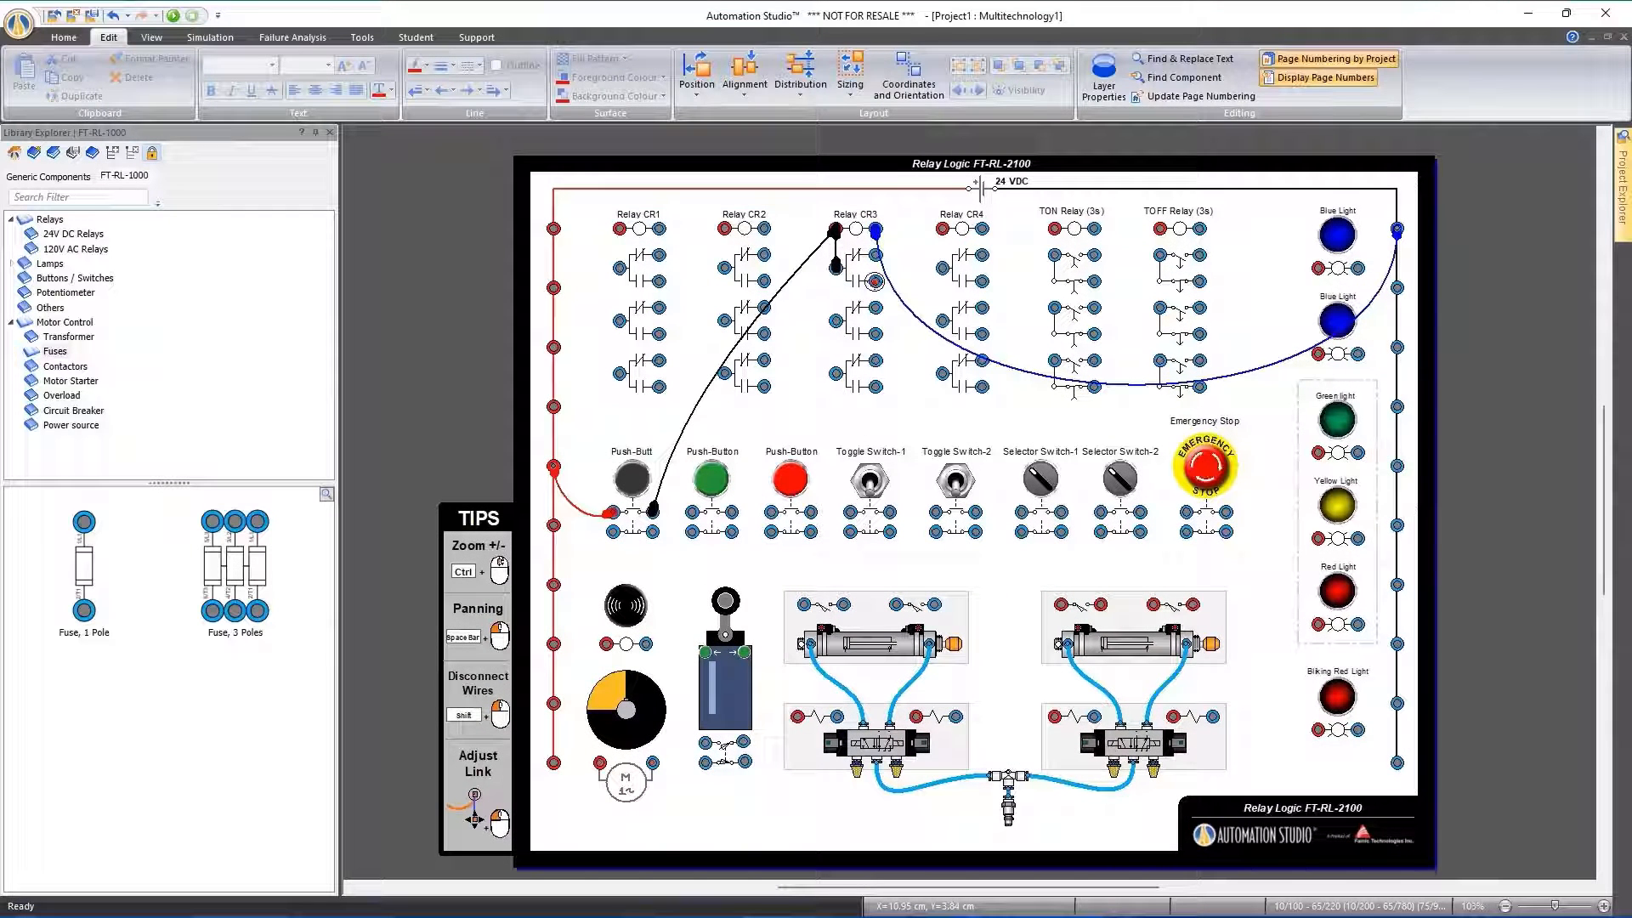
{"action": "left_click_drag", "start_coordinate": [874, 282], "coordinate": [1052, 717]}
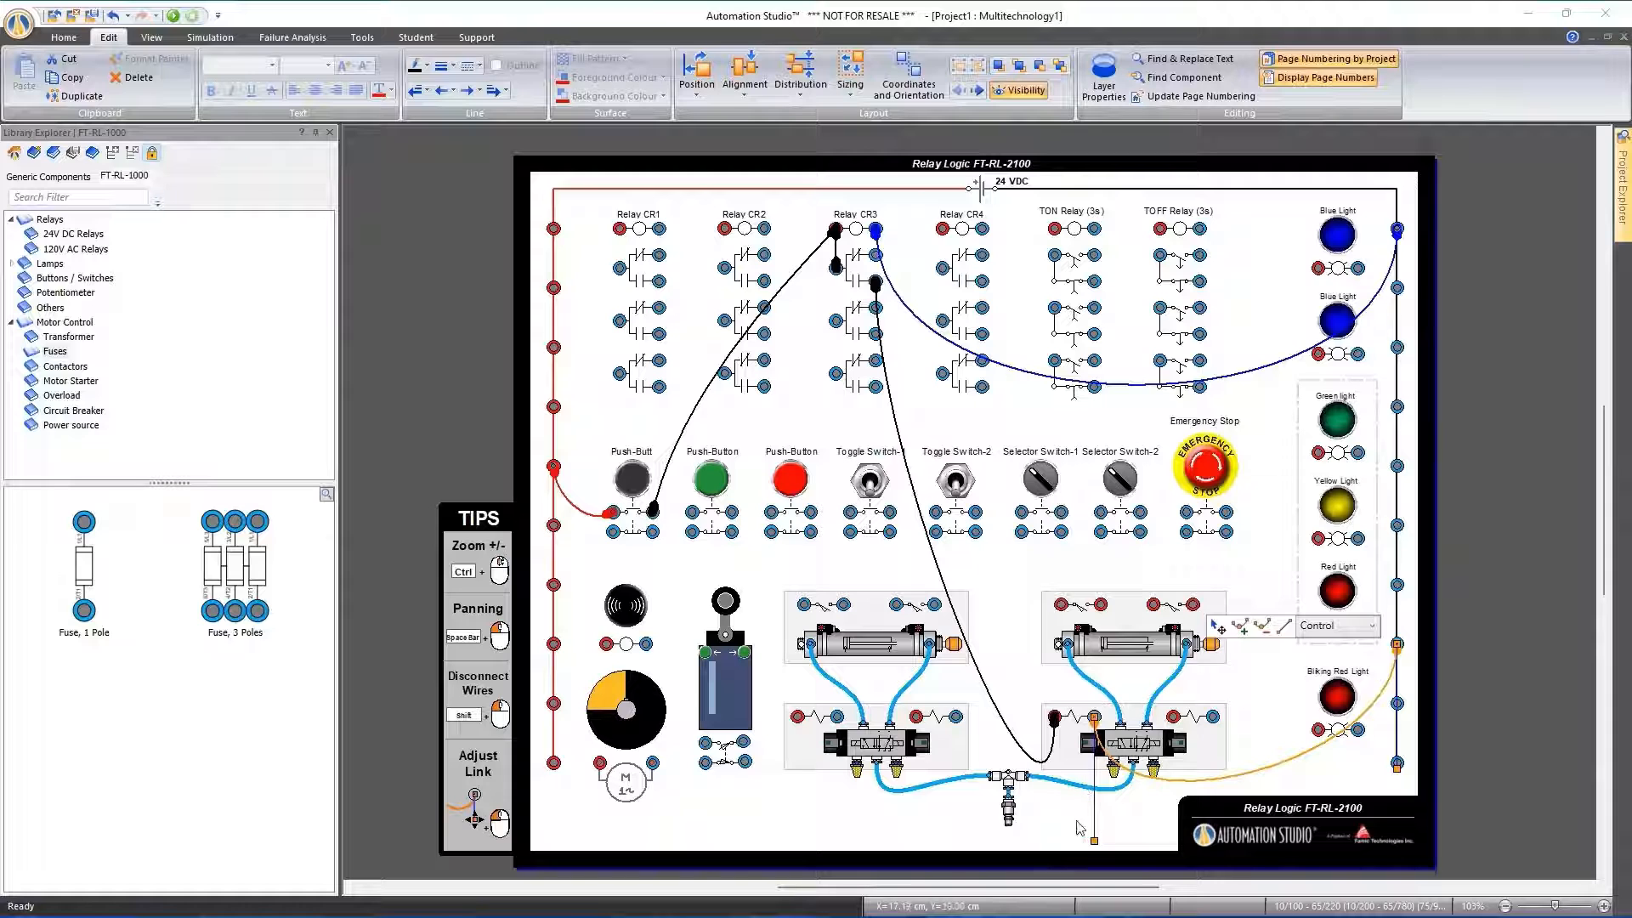
Straighten the curve of the link between Relay CR3's first normally open contact and the right valve's left solenoid
{"action": "left_click", "coordinate": [1011, 731]}
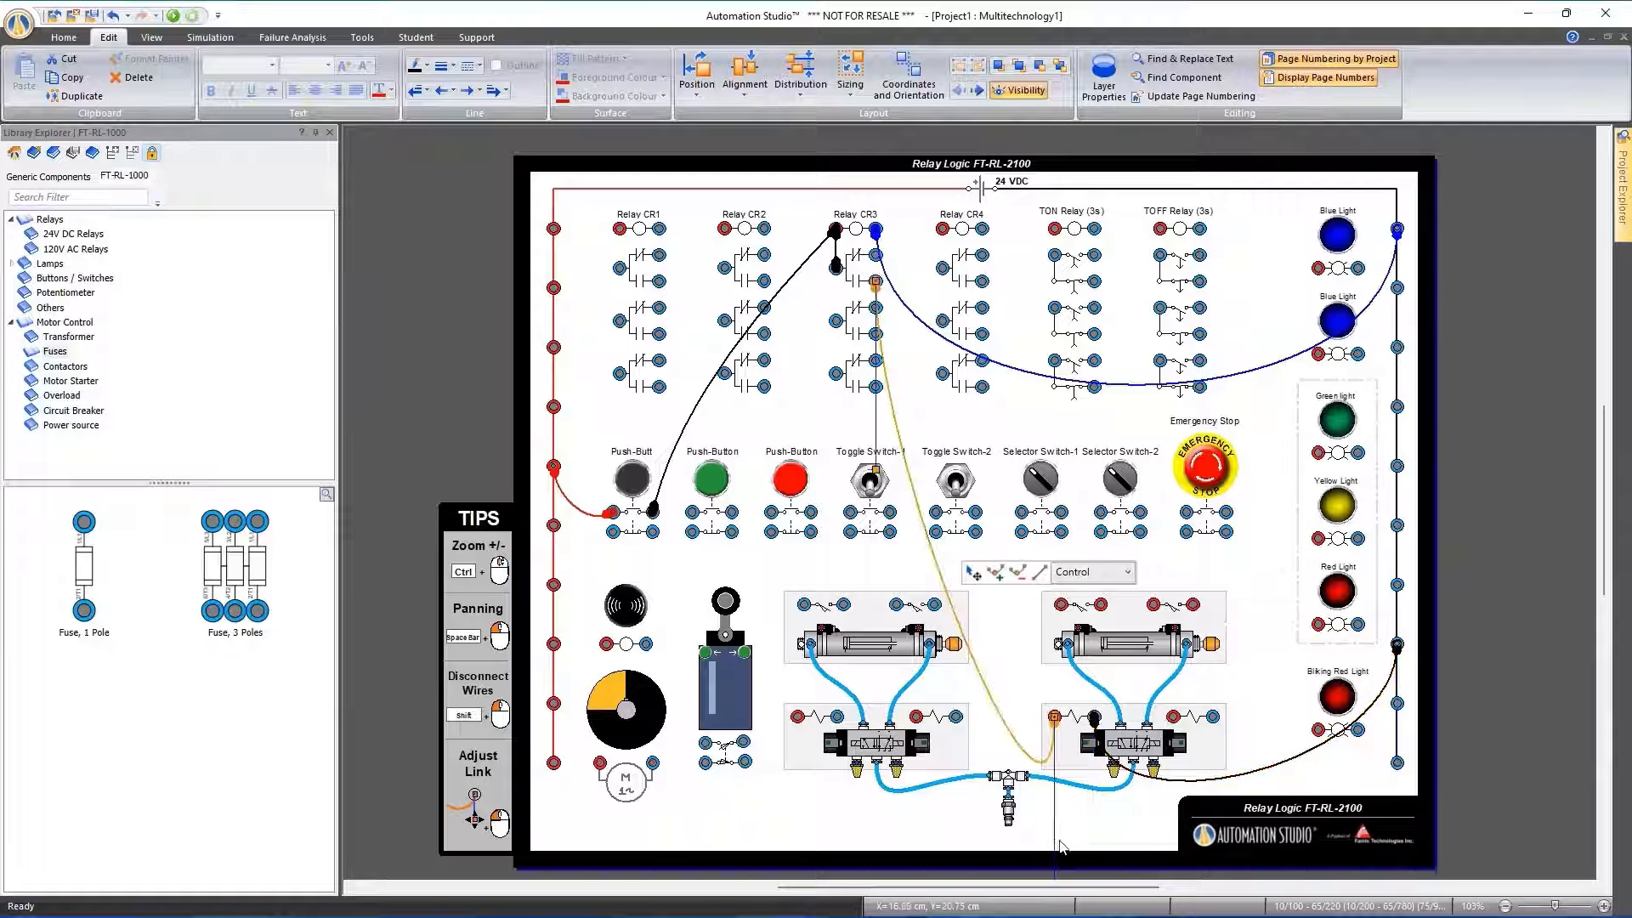
{"action": "scroll", "coordinate": [1063, 856], "scroll_direction": "down", "scroll_amount": 2}
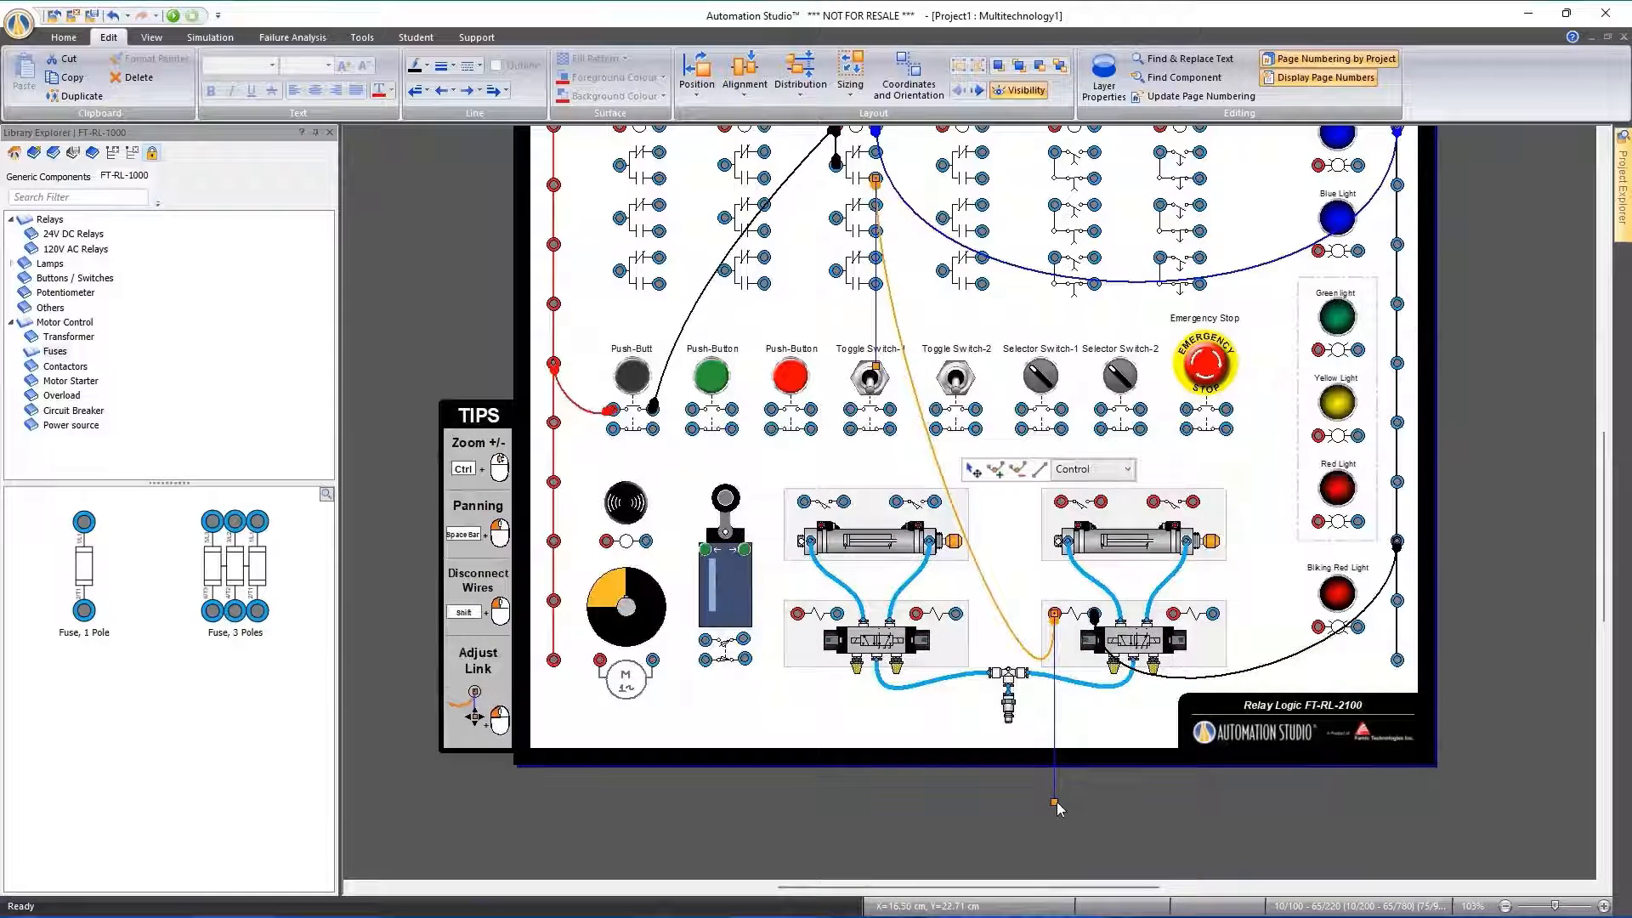
{"action": "left_click_drag", "start_coordinate": [1055, 798], "coordinate": [1024, 528]}
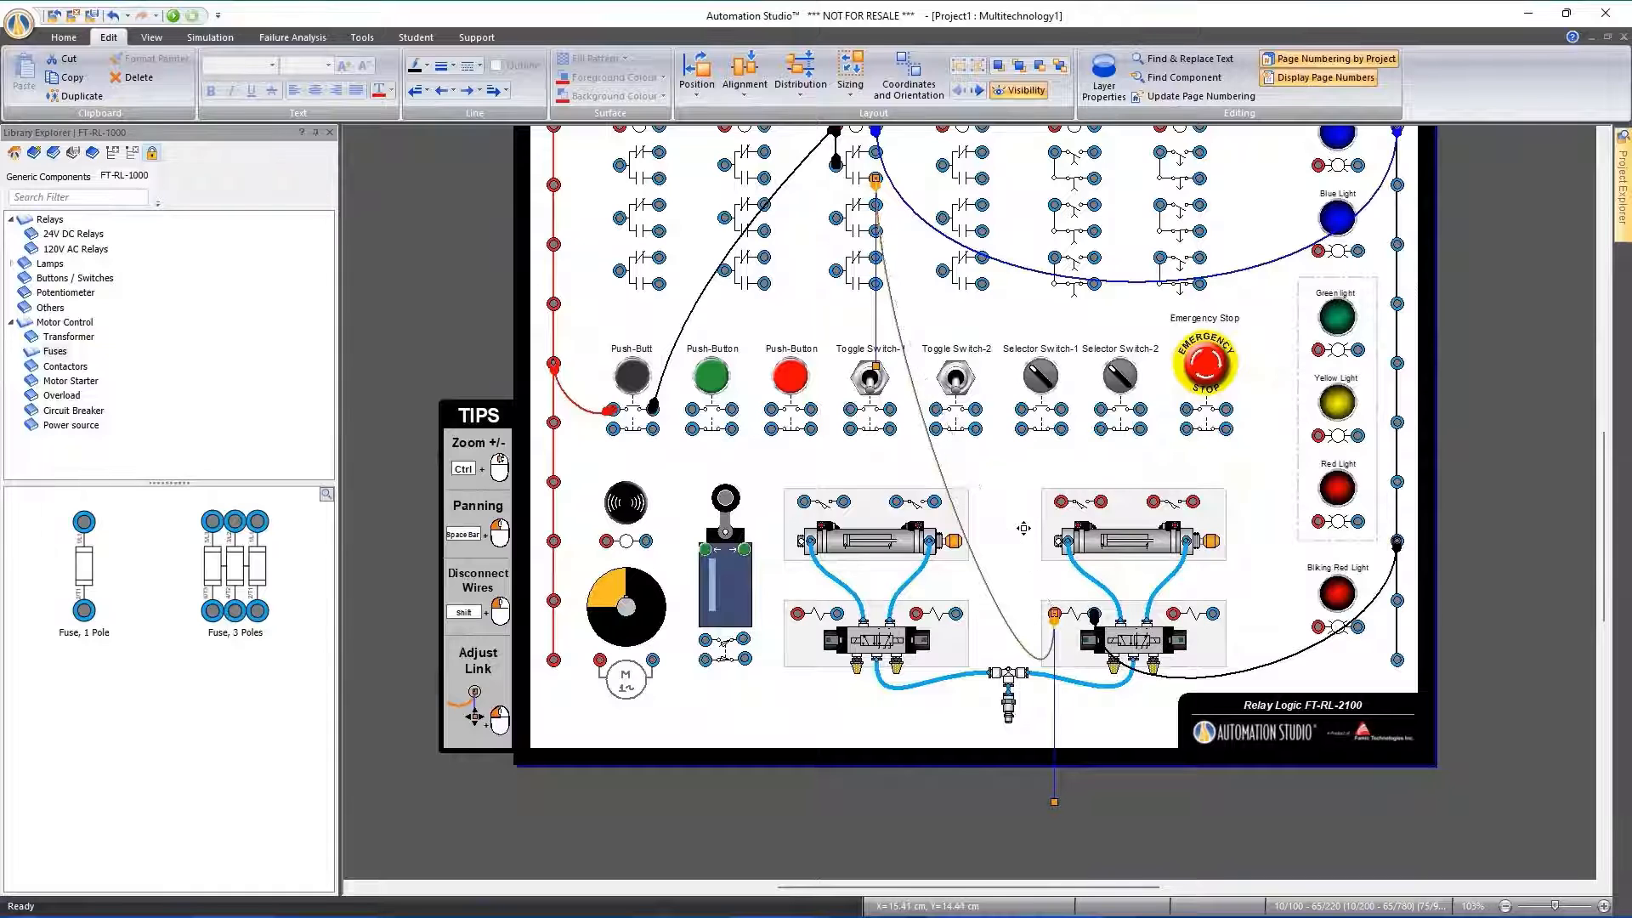
{"action": "scroll", "coordinate": [1184, 531], "scroll_direction": "up", "scroll_amount": 2}
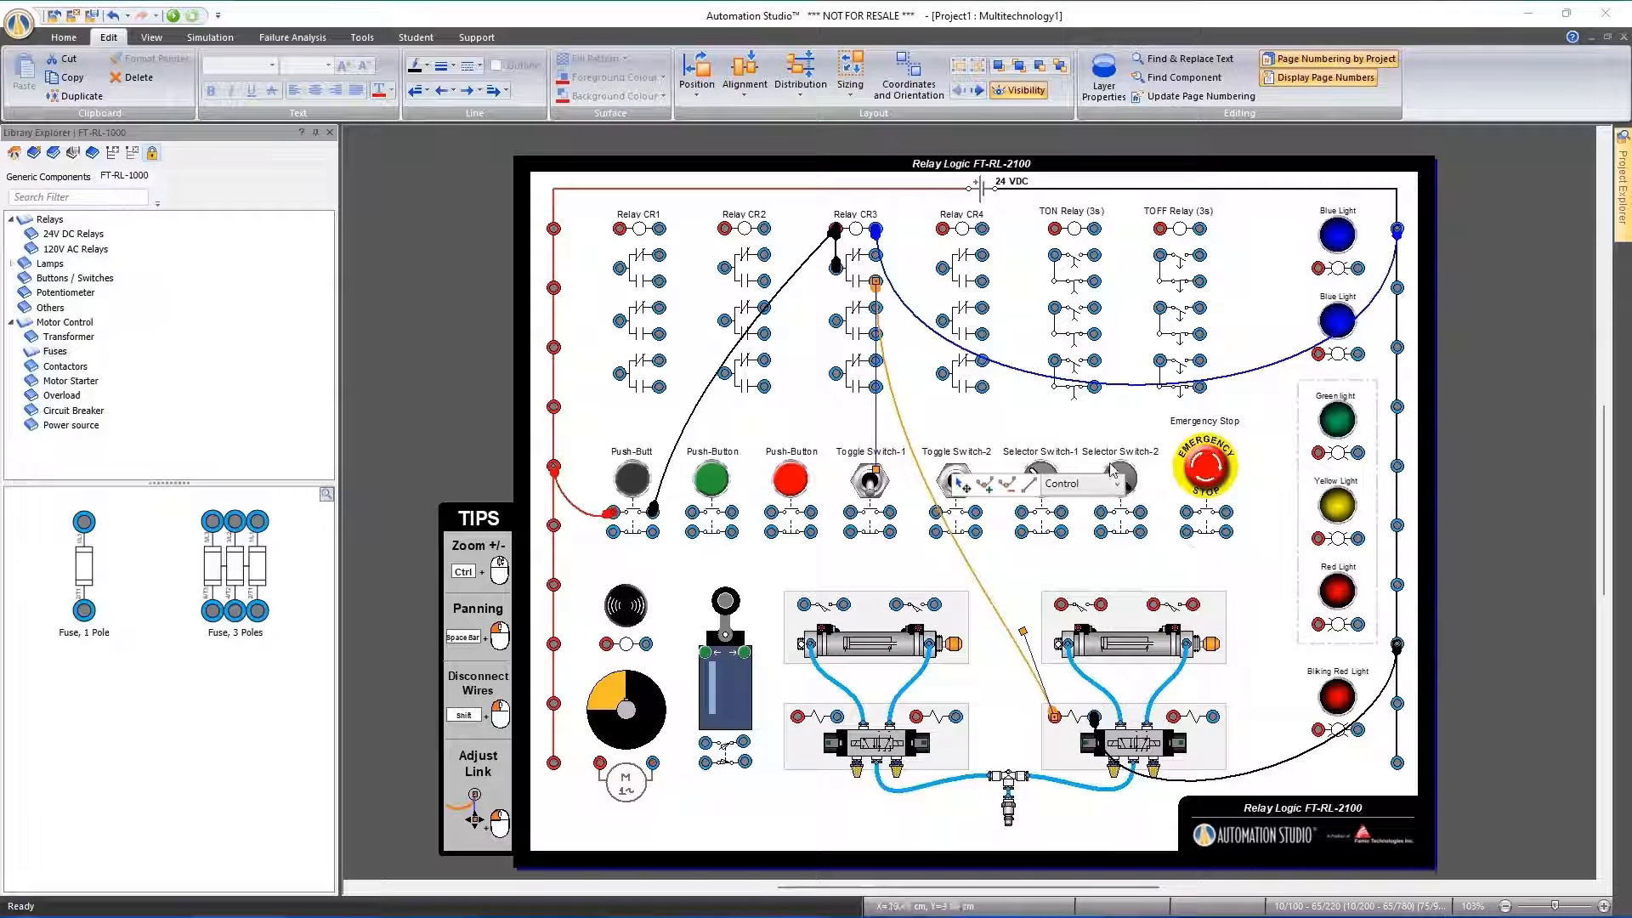
{"action": "left_click", "coordinate": [1031, 423]}
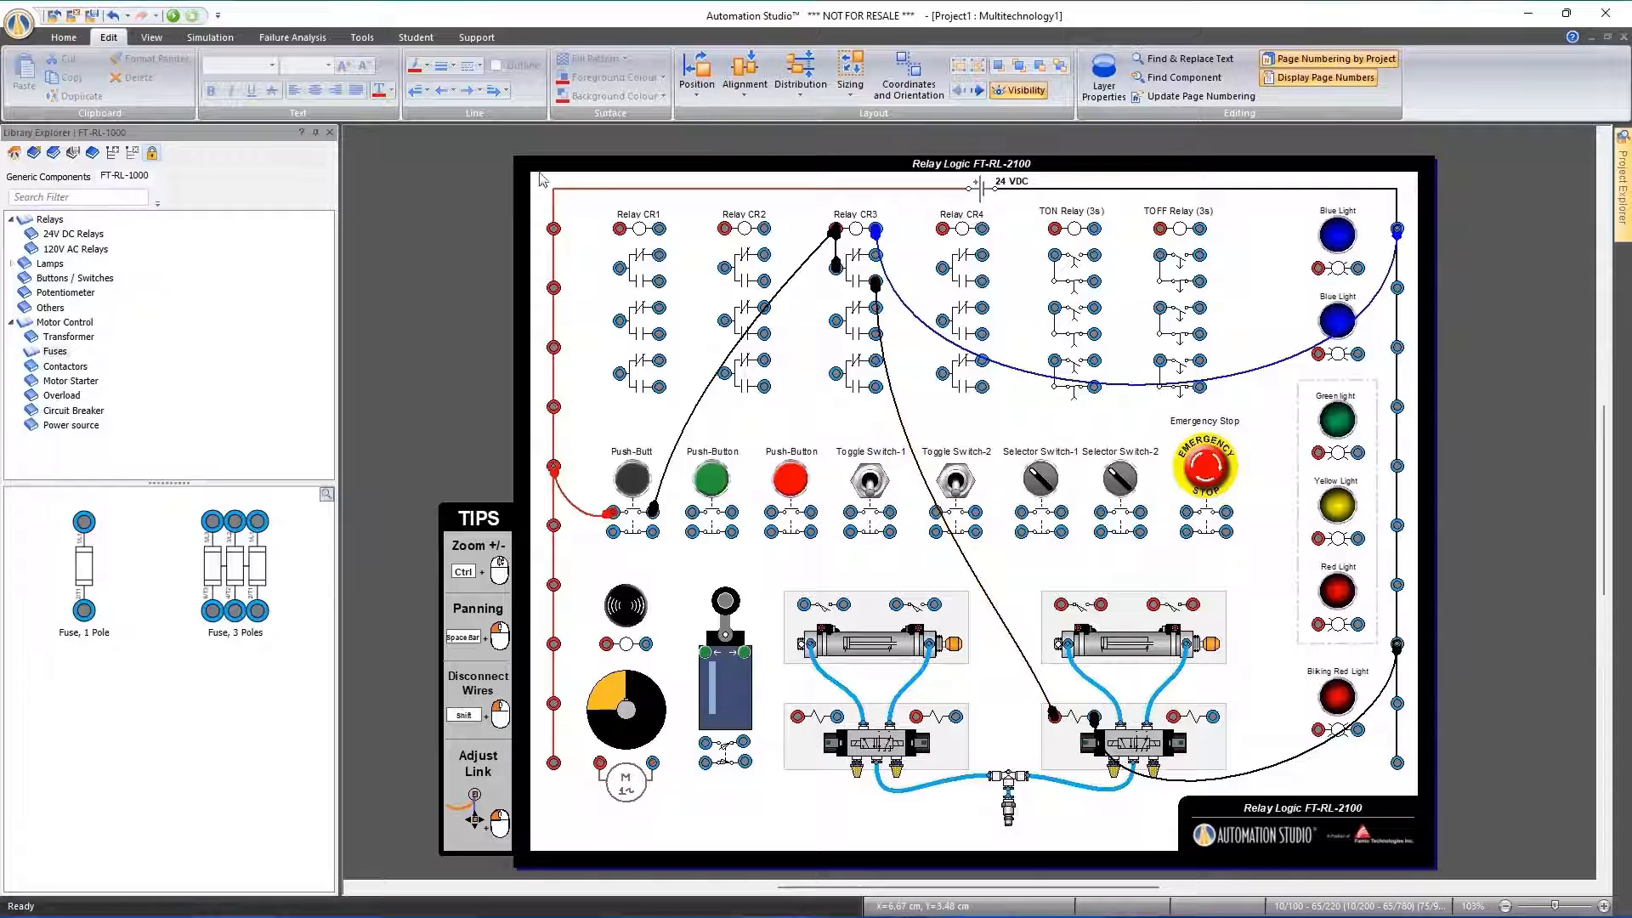
Simulate the circuit, actuate the black push button to check the right cylinder's movement, and stop the simulation
{"action": "left_click", "coordinate": [173, 16]}
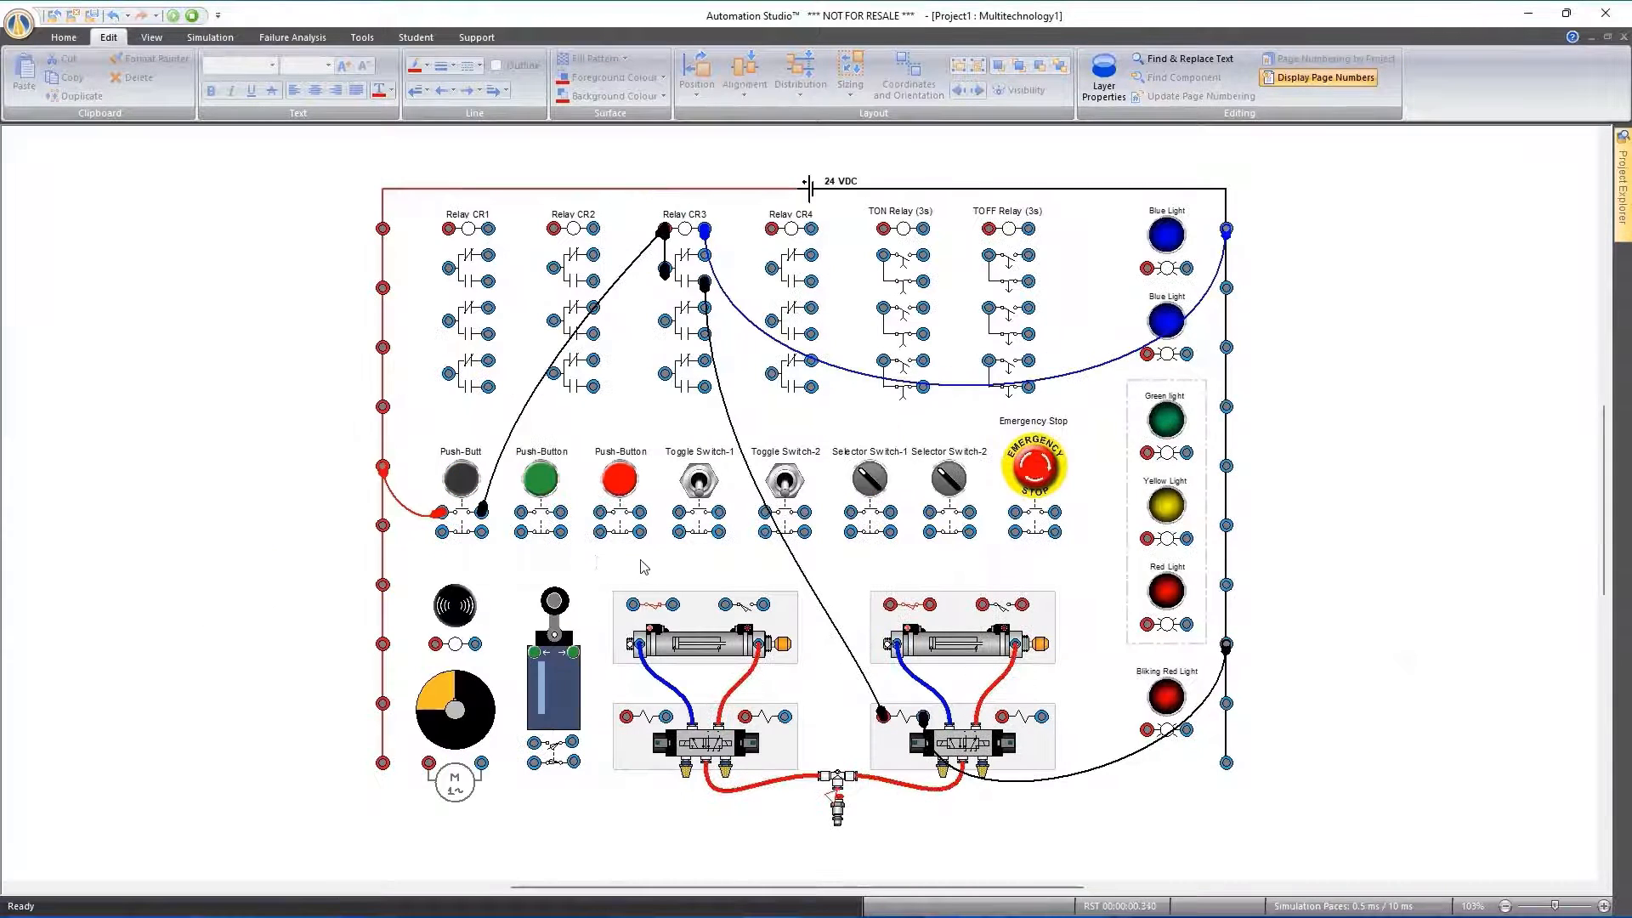
{"action": "left_click", "coordinate": [462, 489]}
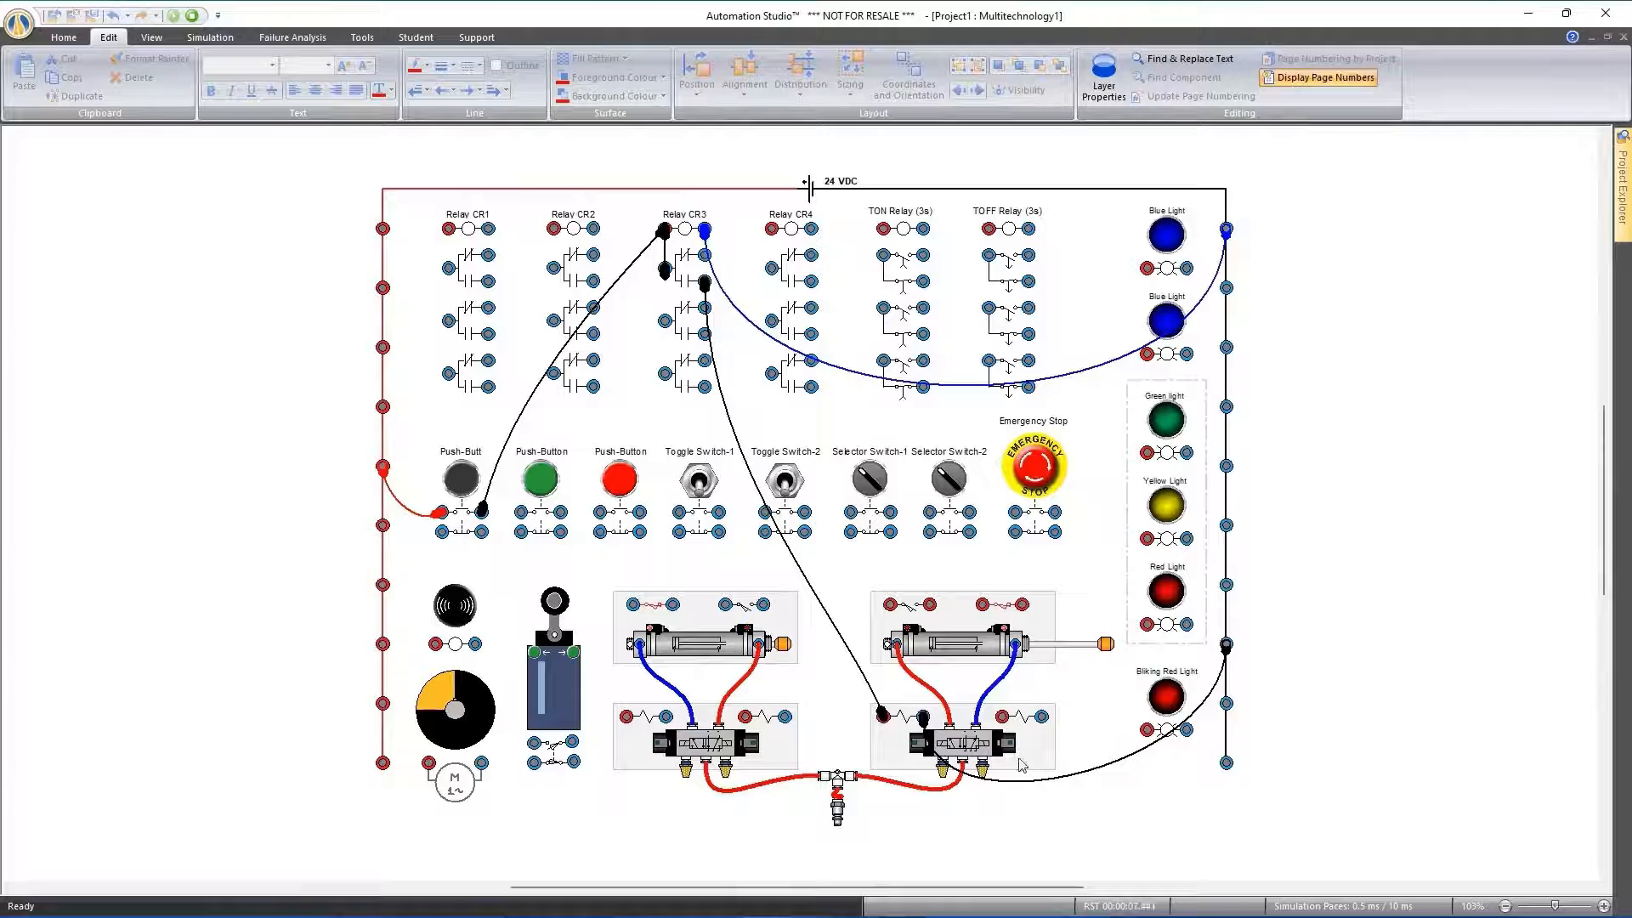
{"action": "scroll", "coordinate": [986, 775], "scroll_direction": "up", "scroll_amount": 3}
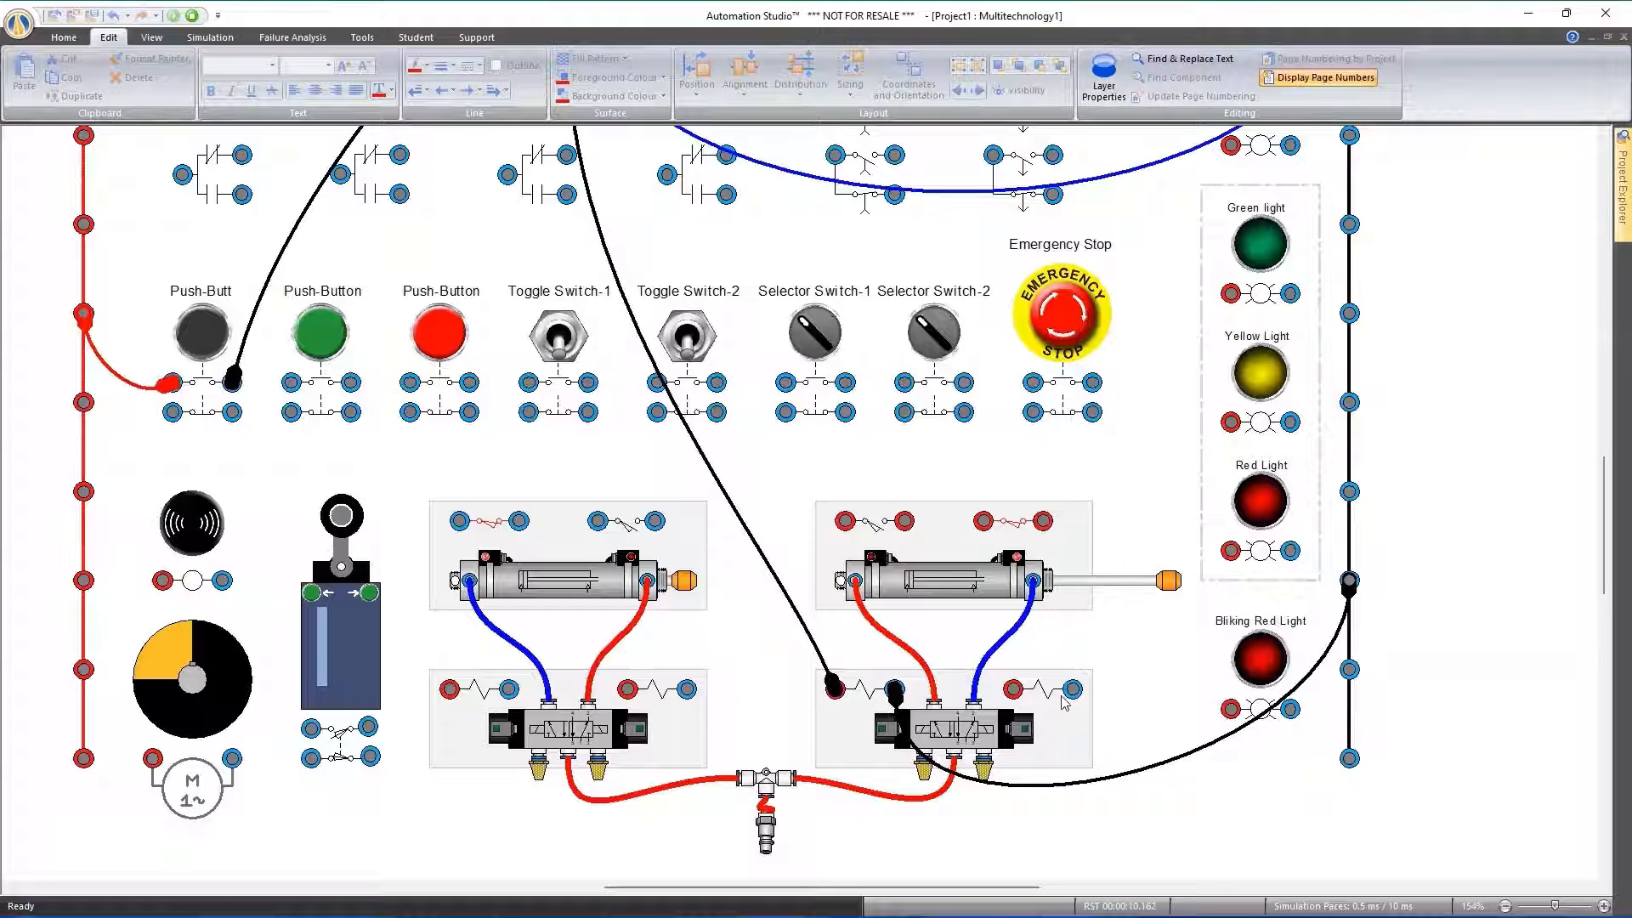
{"action": "scroll", "coordinate": [1020, 702], "scroll_direction": "down", "scroll_amount": 3}
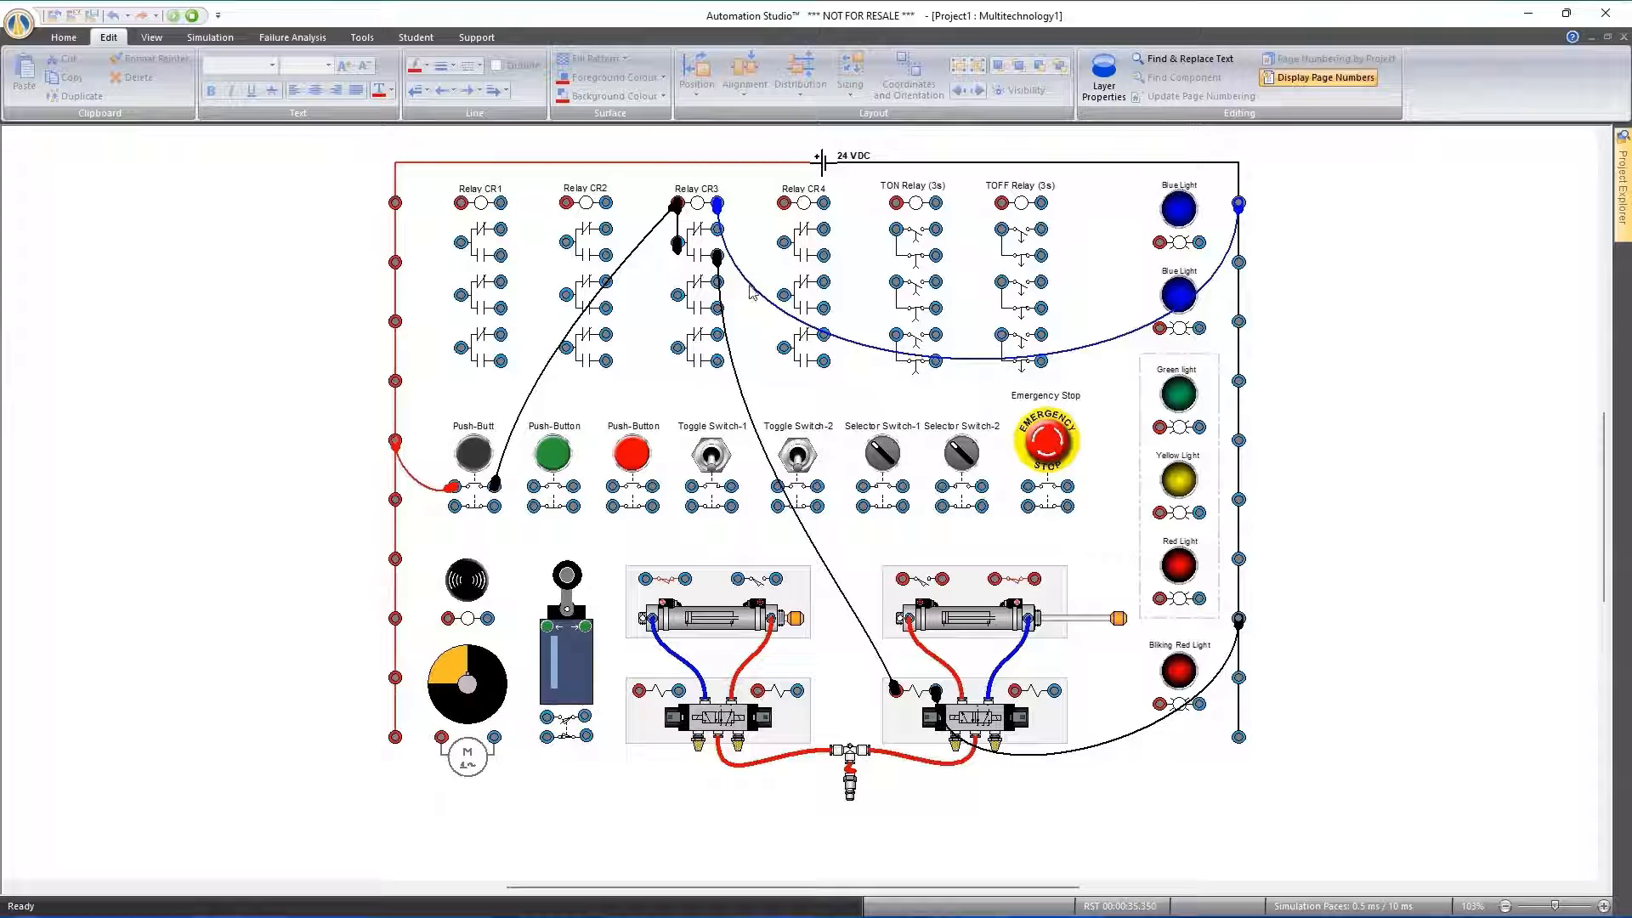
{"action": "left_click", "coordinate": [75, 41]}
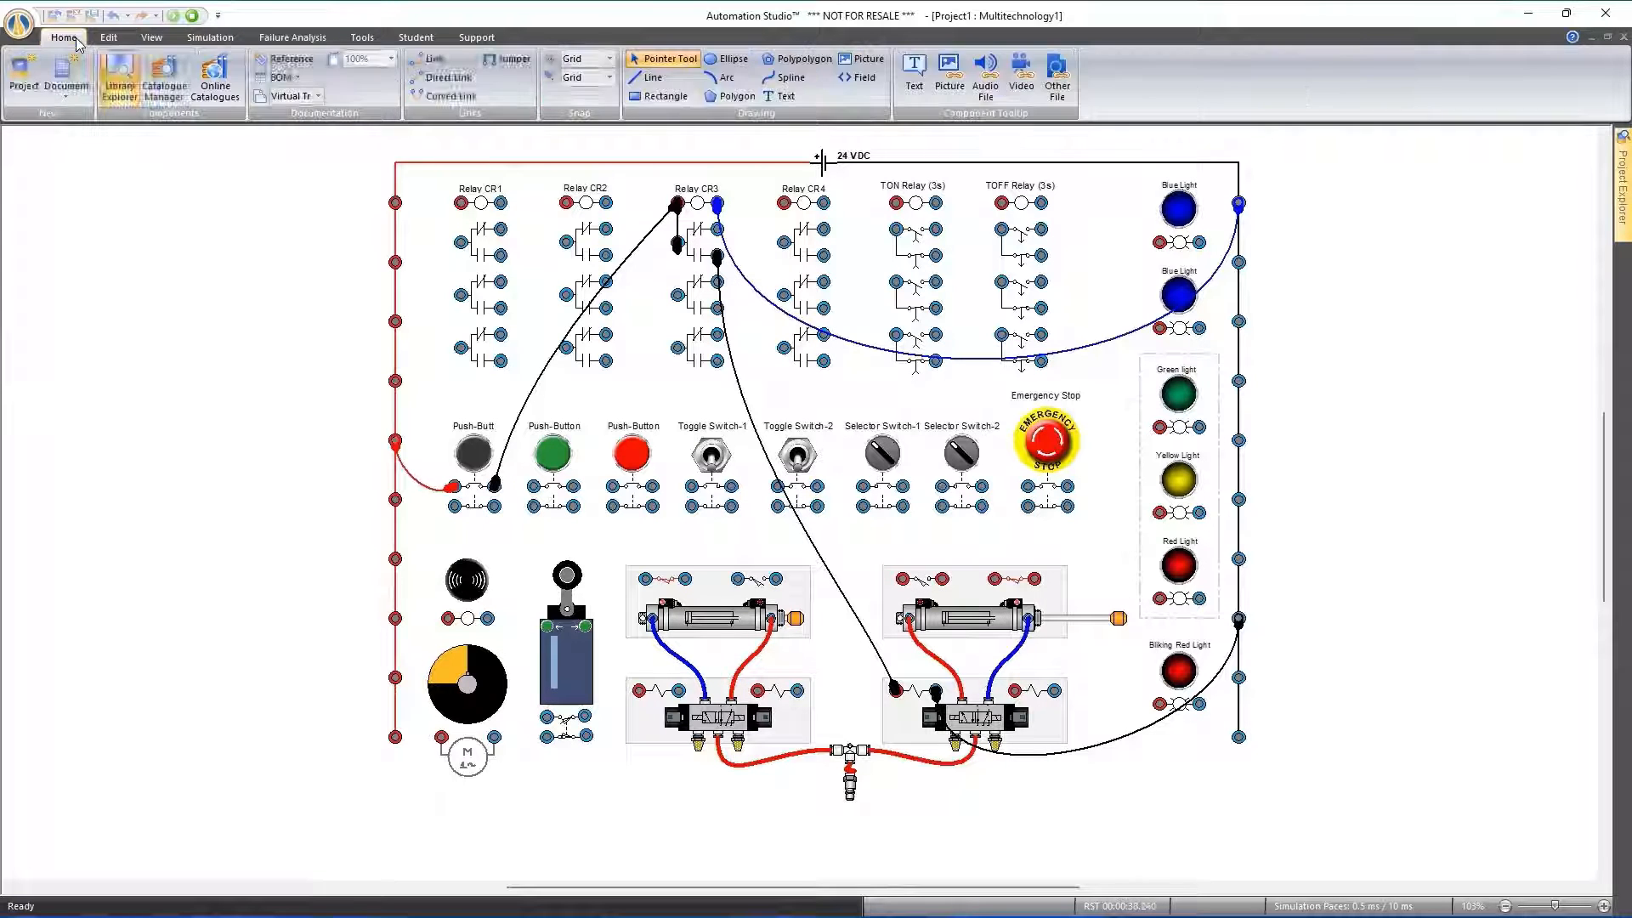
{"action": "left_click", "coordinate": [194, 17]}
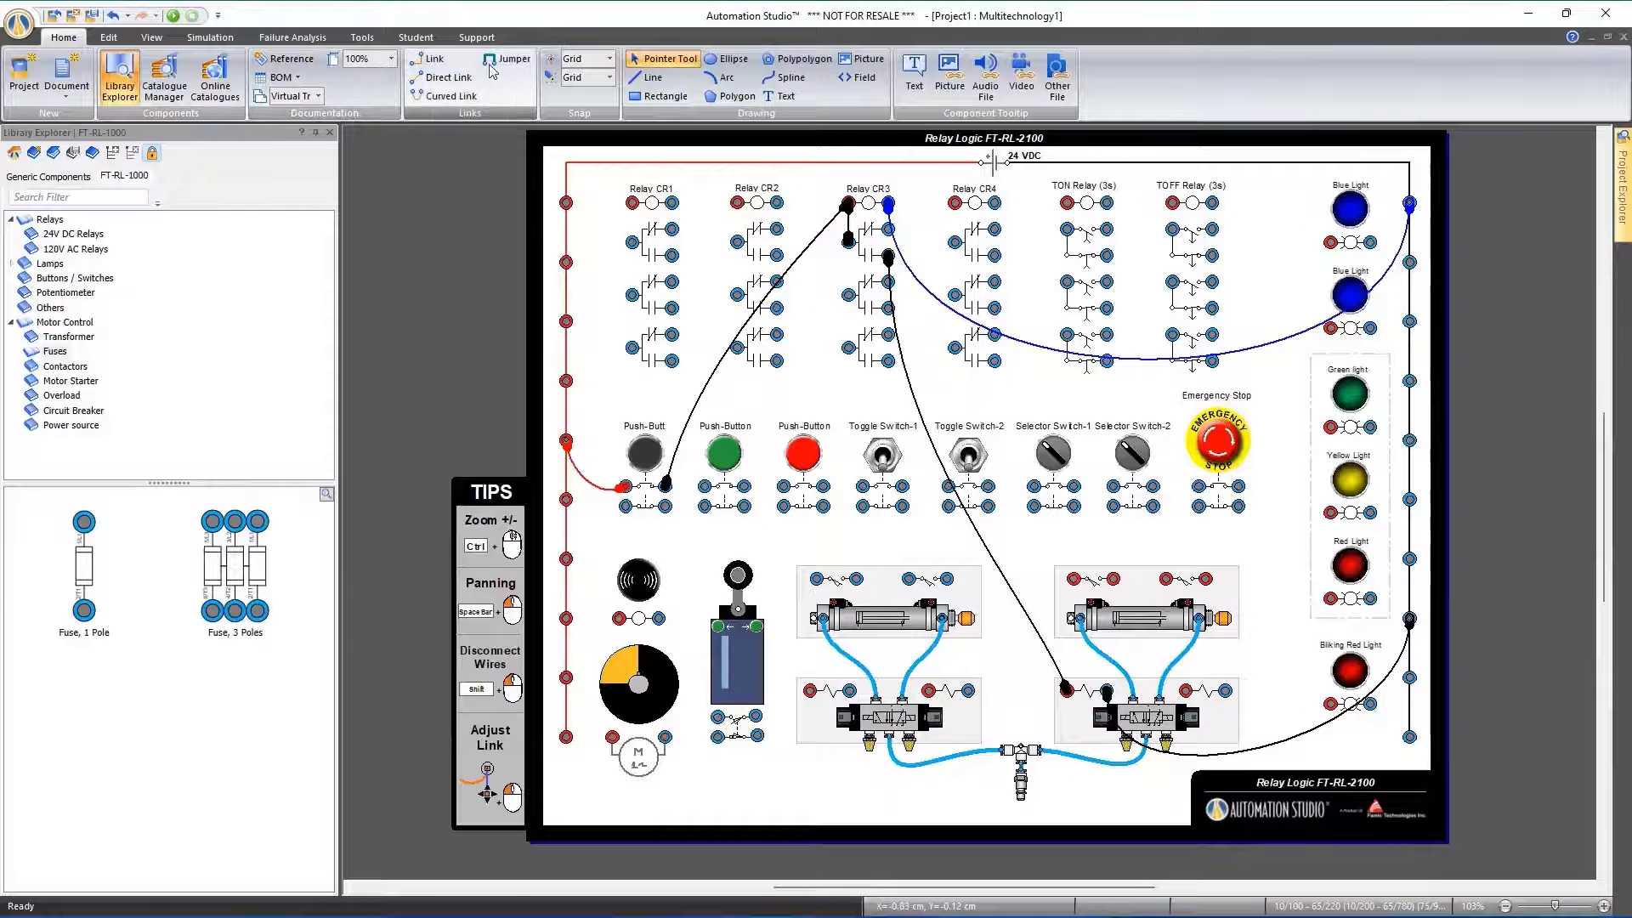
Draw a right-angled link from Relay CR2's third normally closed contact to Relay CR4's third normally open contact, and delete it
{"action": "left_click", "coordinate": [432, 61]}
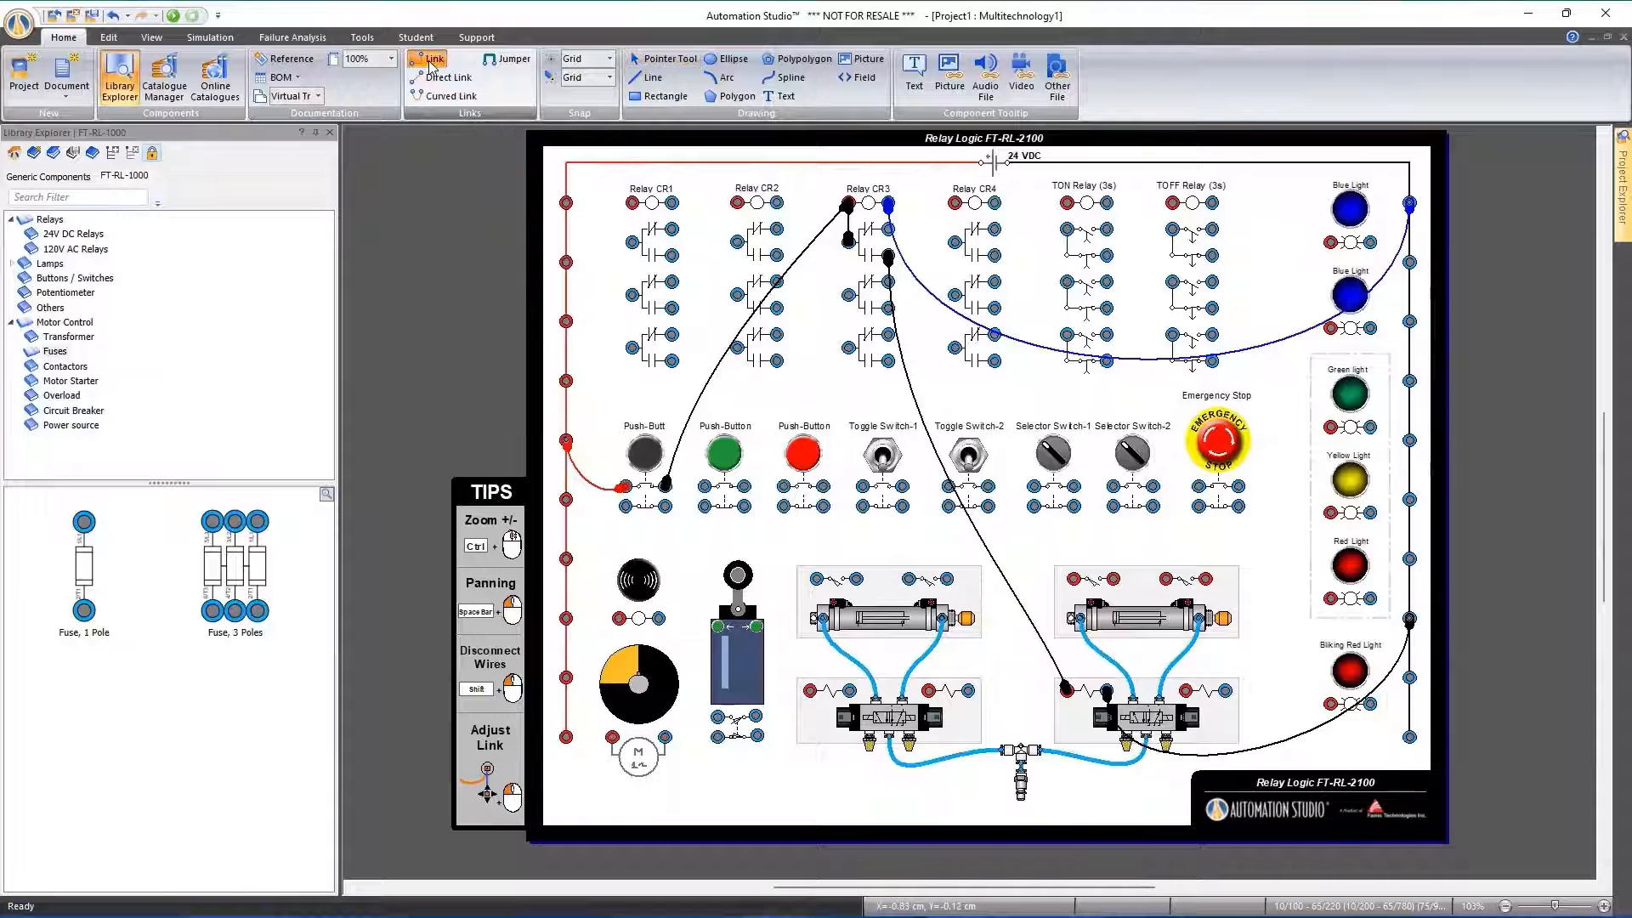
{"action": "left_click", "coordinate": [774, 332]}
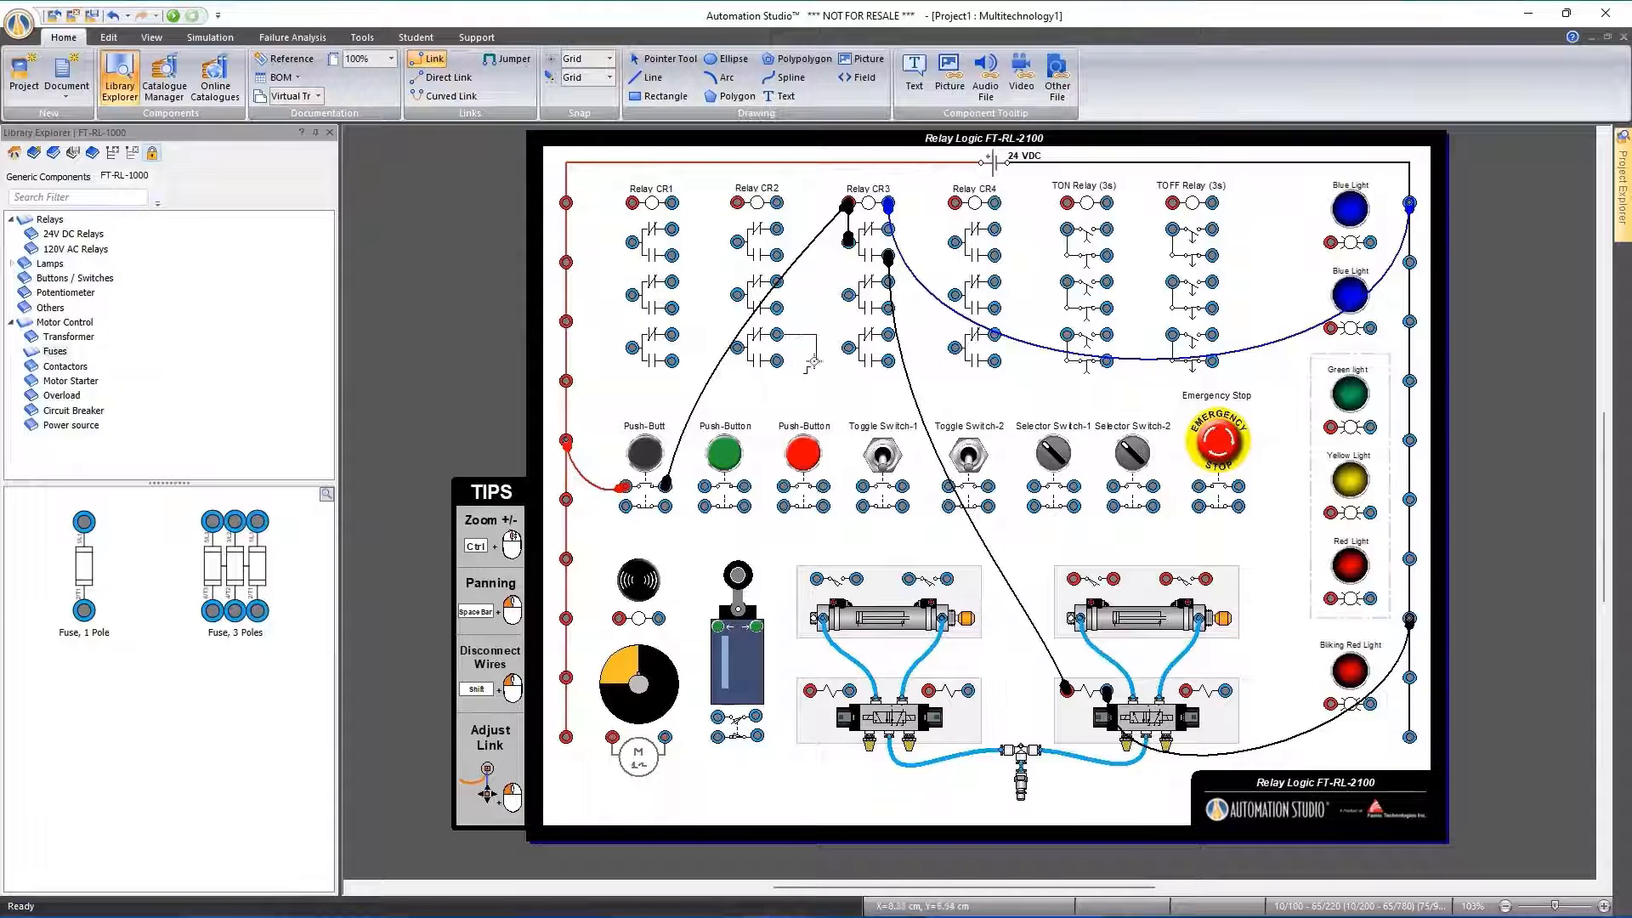
{"action": "left_click", "coordinate": [995, 361]}
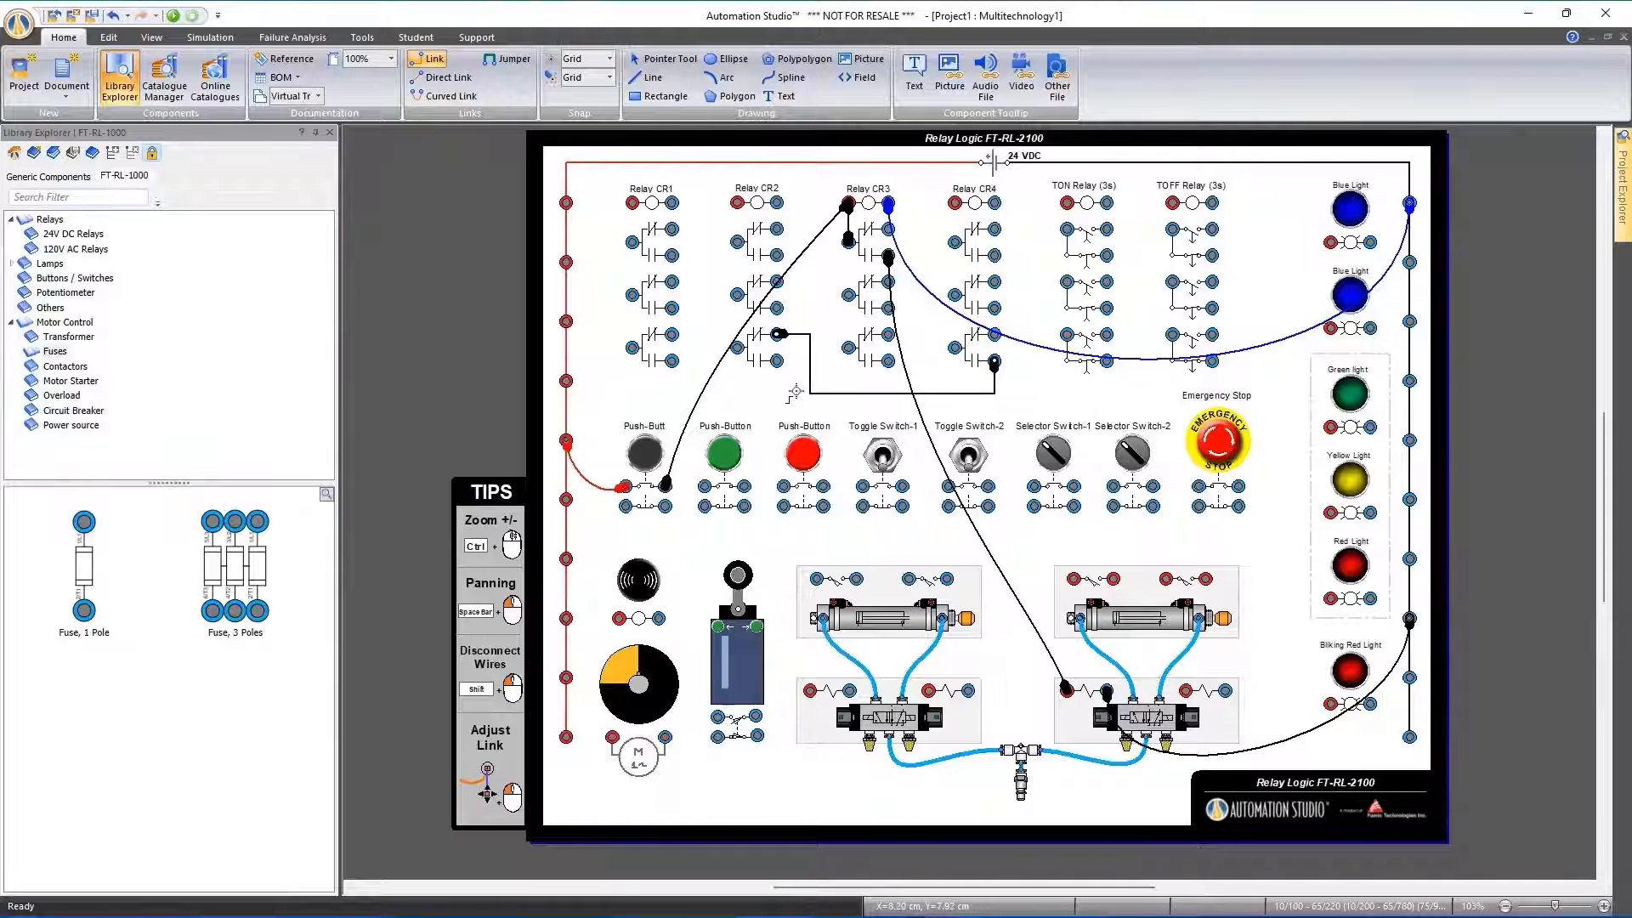
{"action": "key", "text": "Escape"}
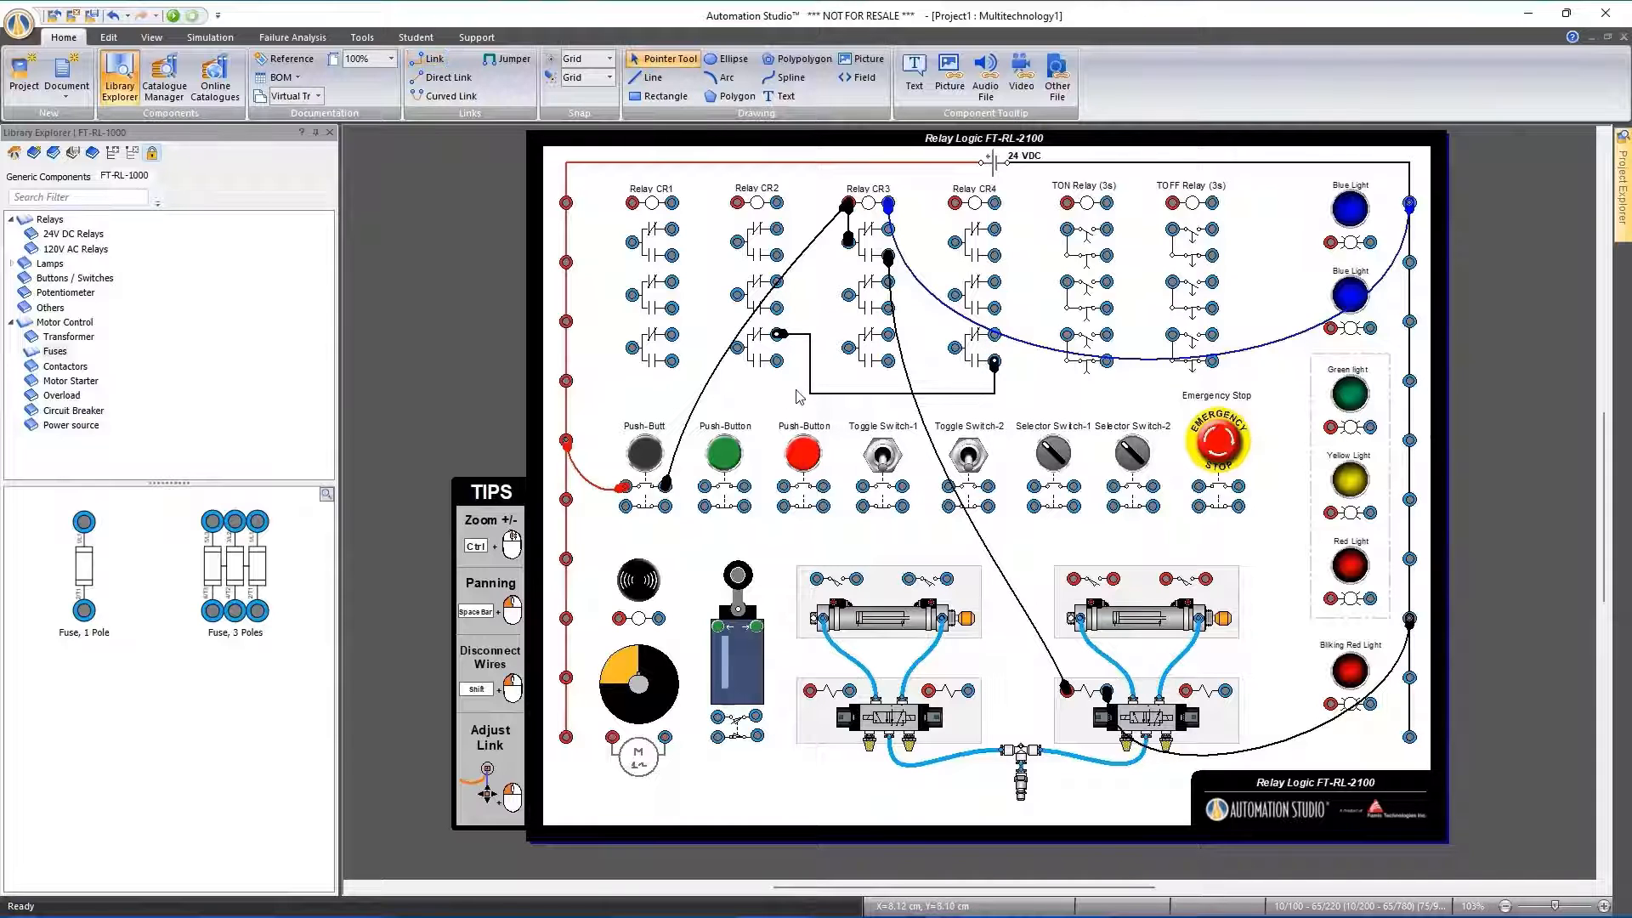
{"action": "left_click", "coordinate": [961, 395]}
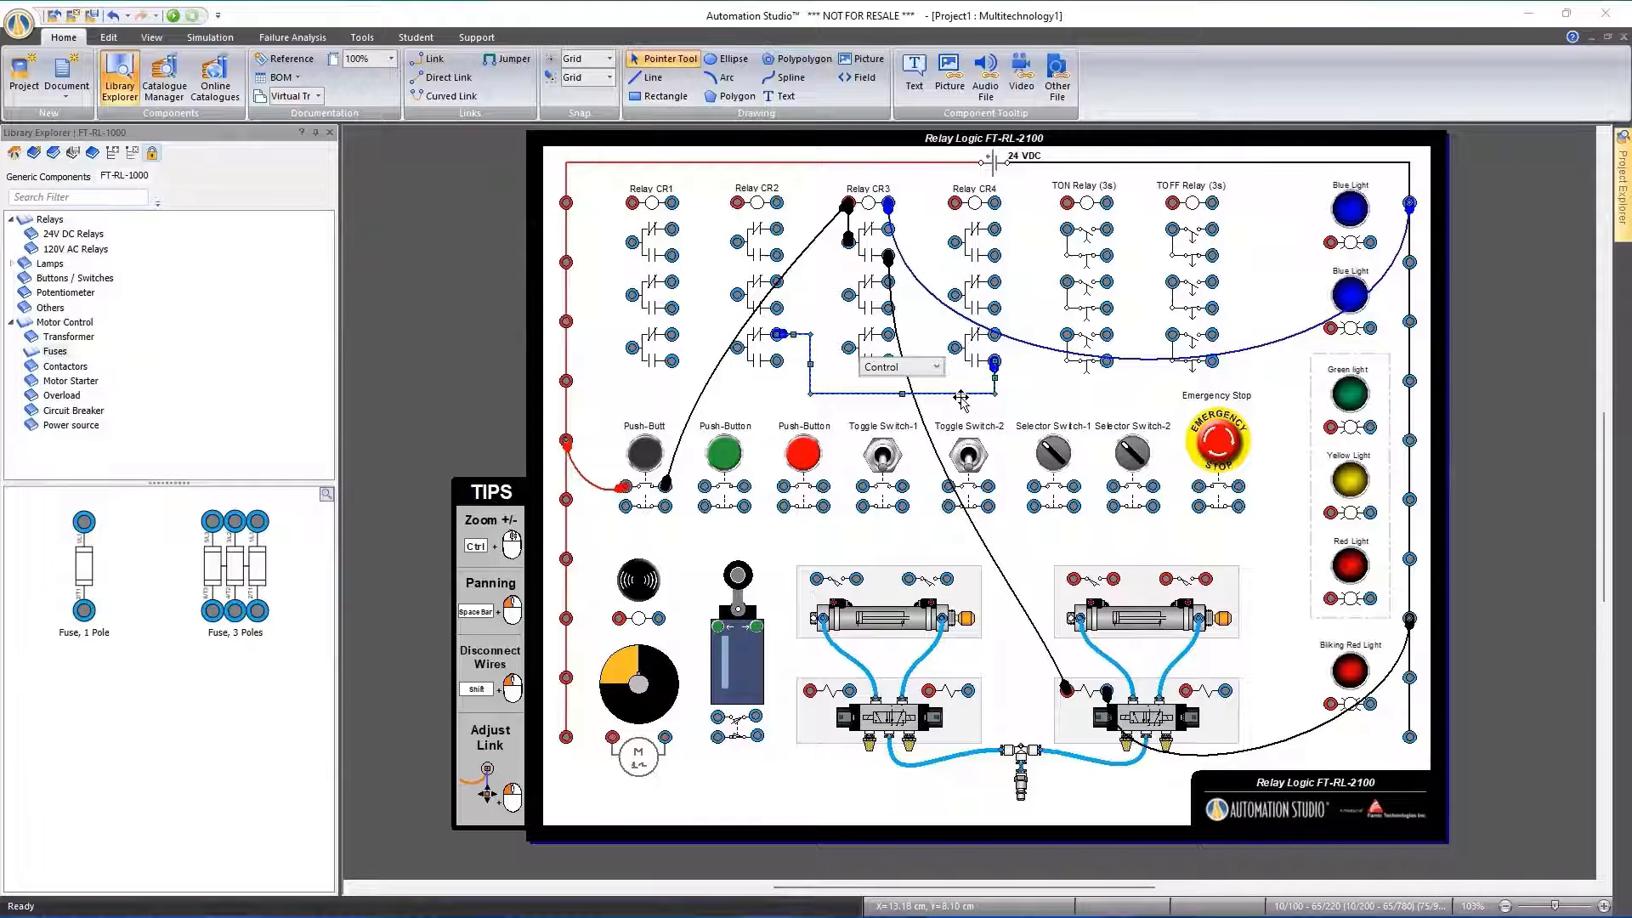
{"action": "key", "text": "Delete"}
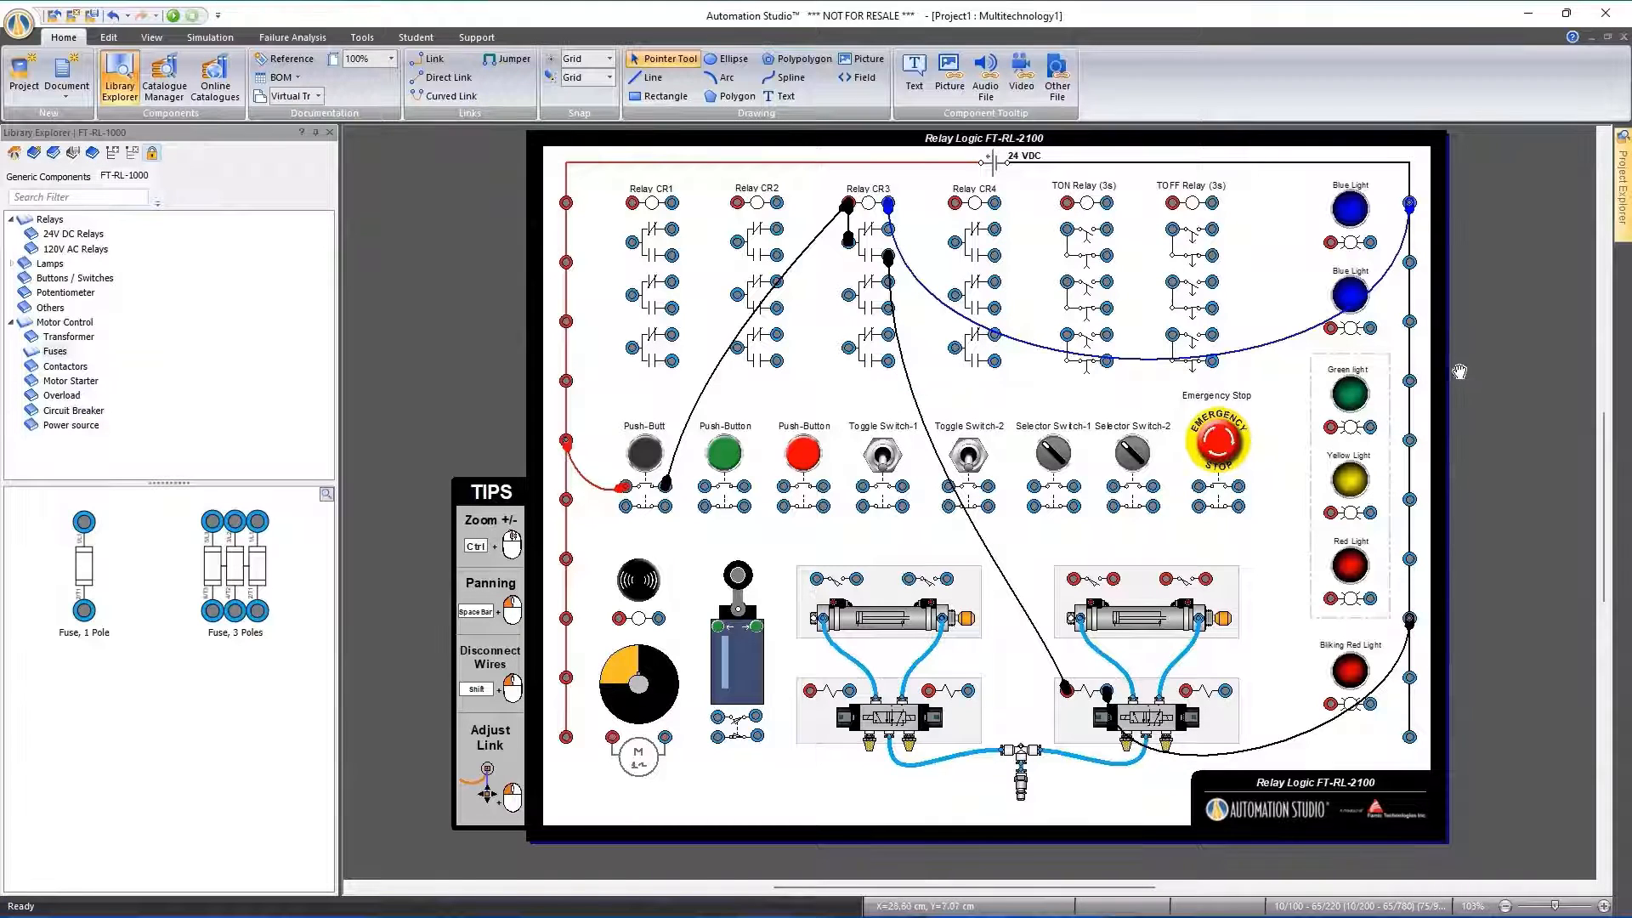
Switch to the virtual trainers document in Word and examine the PLC CompactLogix trainer pages
{"action": "left_click_drag", "start_coordinate": [1459, 369], "coordinate": [1384, 372]}
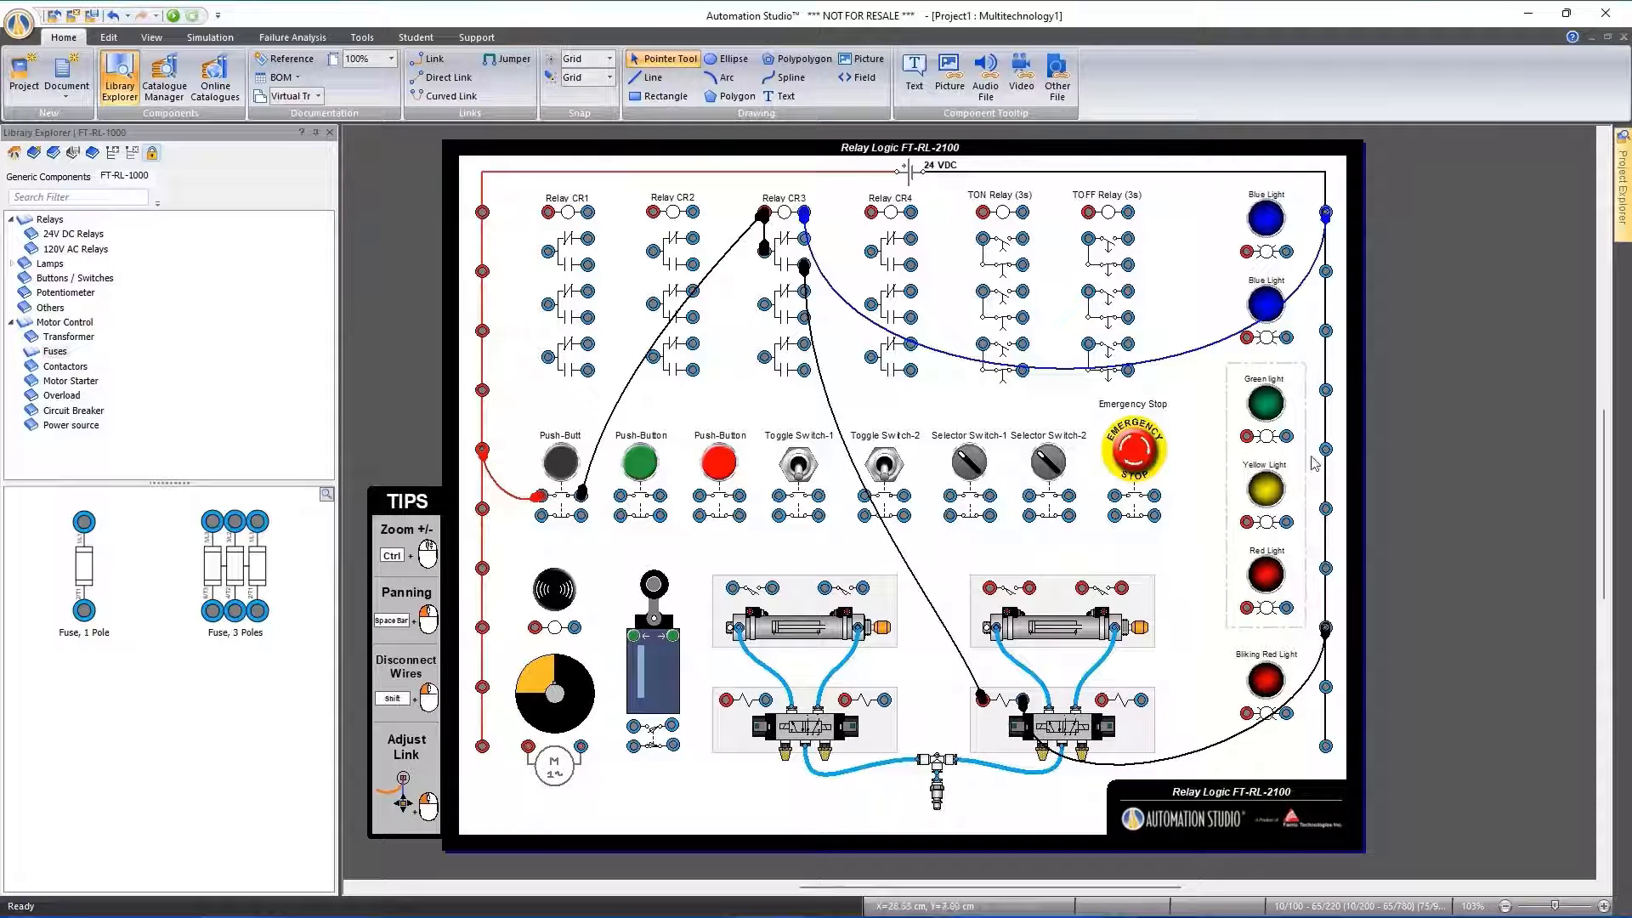
{"action": "mouse_move", "coordinate": [857, 911]}
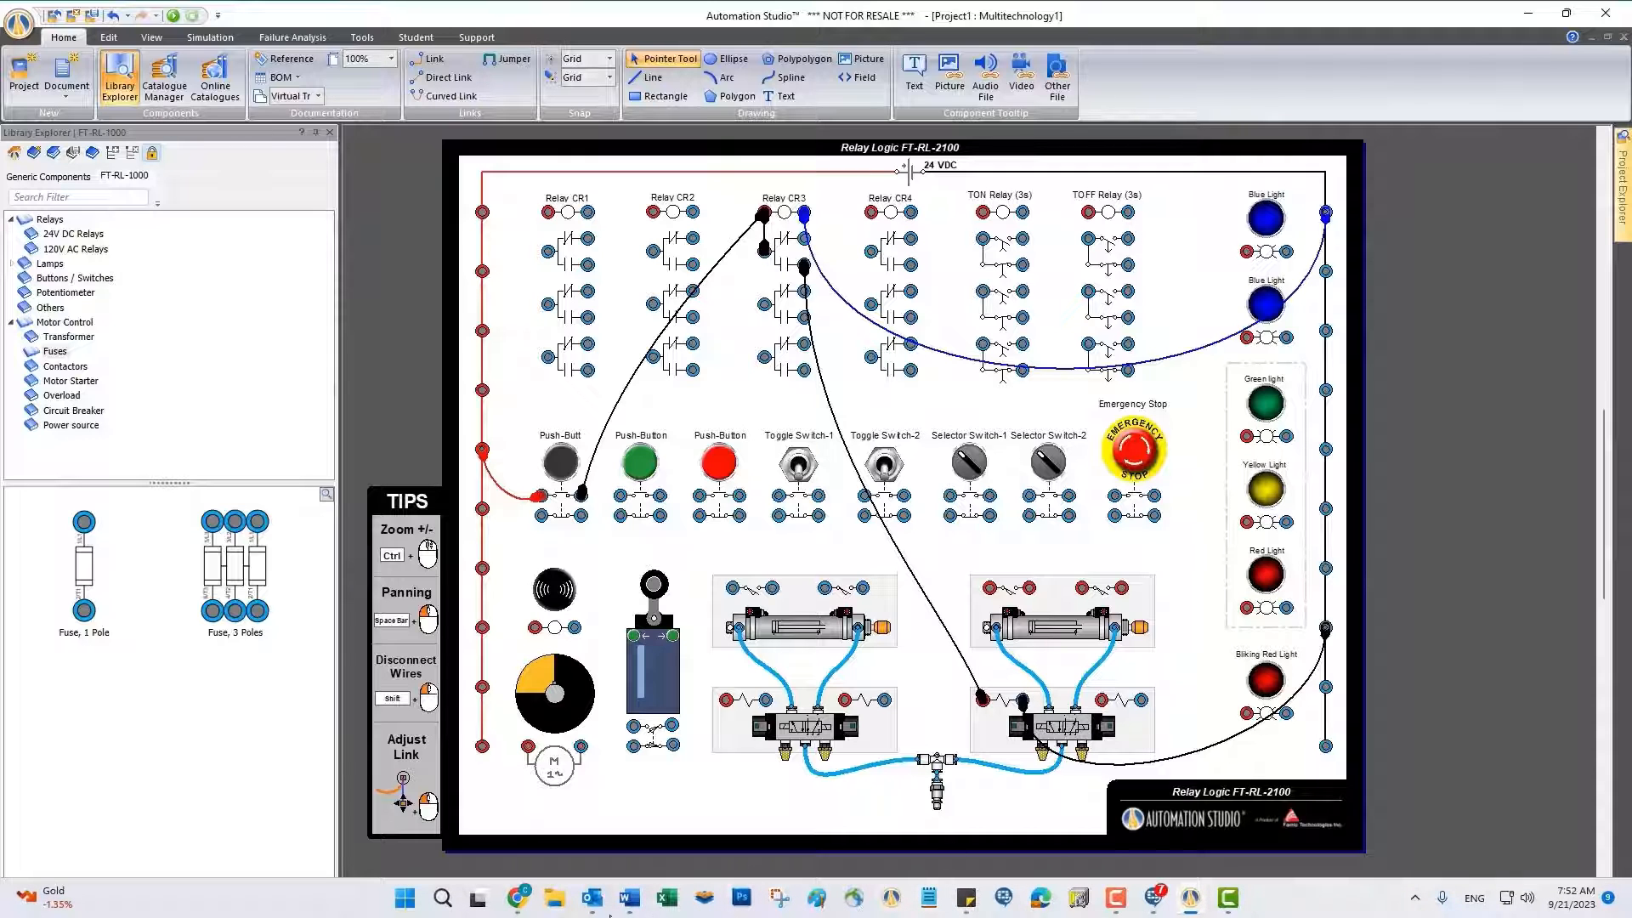
{"action": "mouse_move", "coordinate": [629, 899]}
{"action": "left_click", "coordinate": [633, 840]}
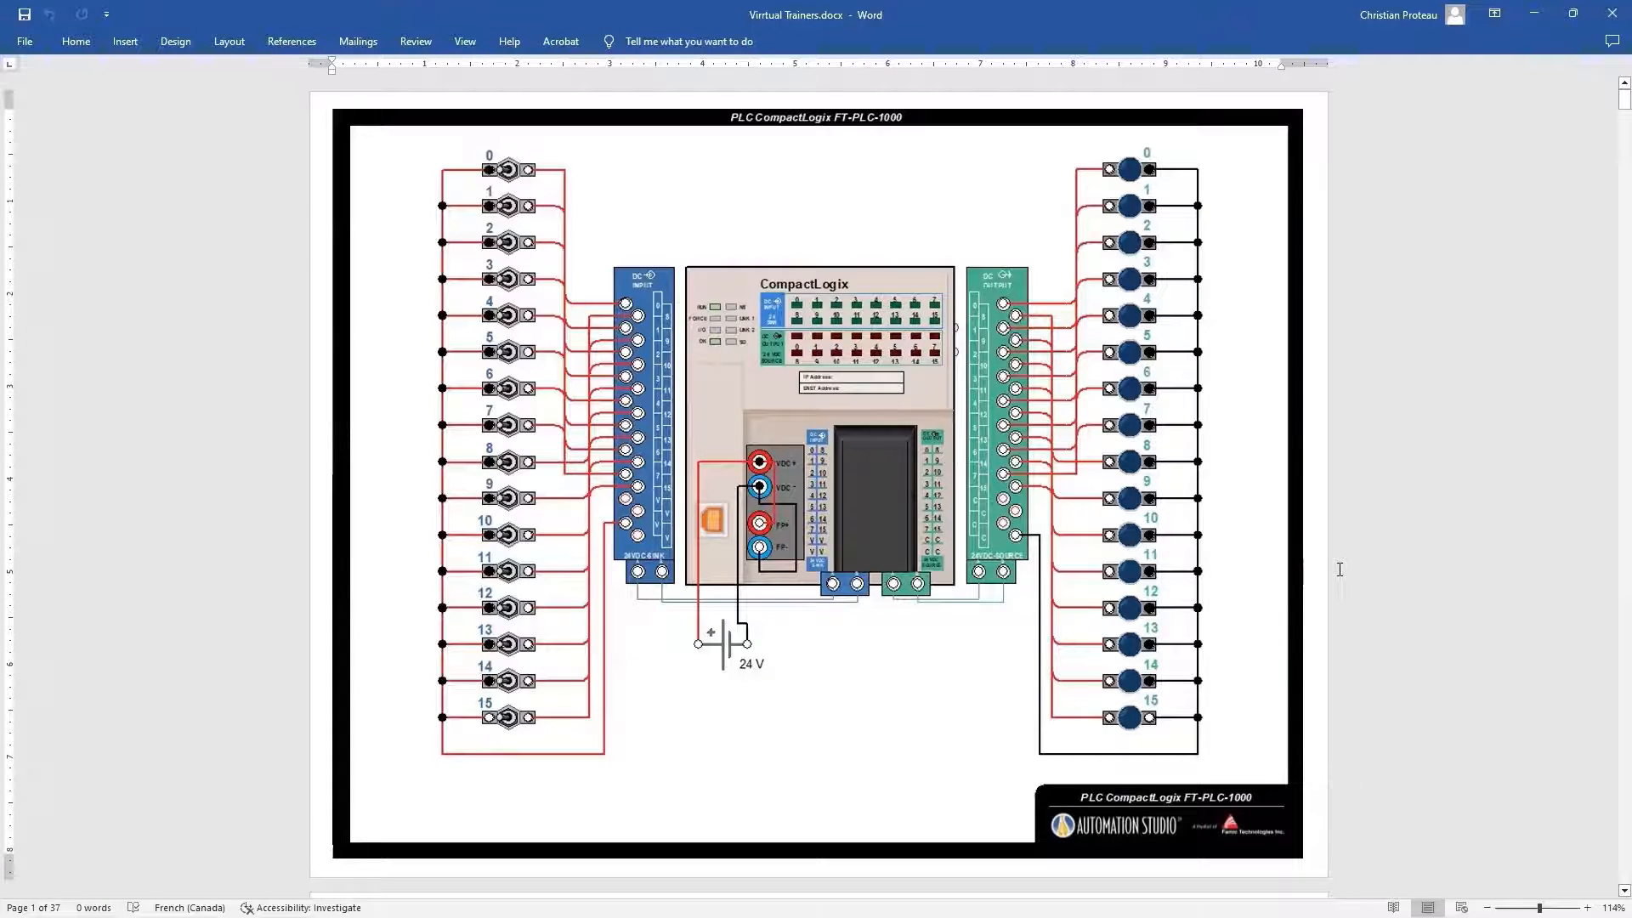
{"action": "scroll", "coordinate": [1340, 569], "scroll_direction": "down", "scroll_amount": 10}
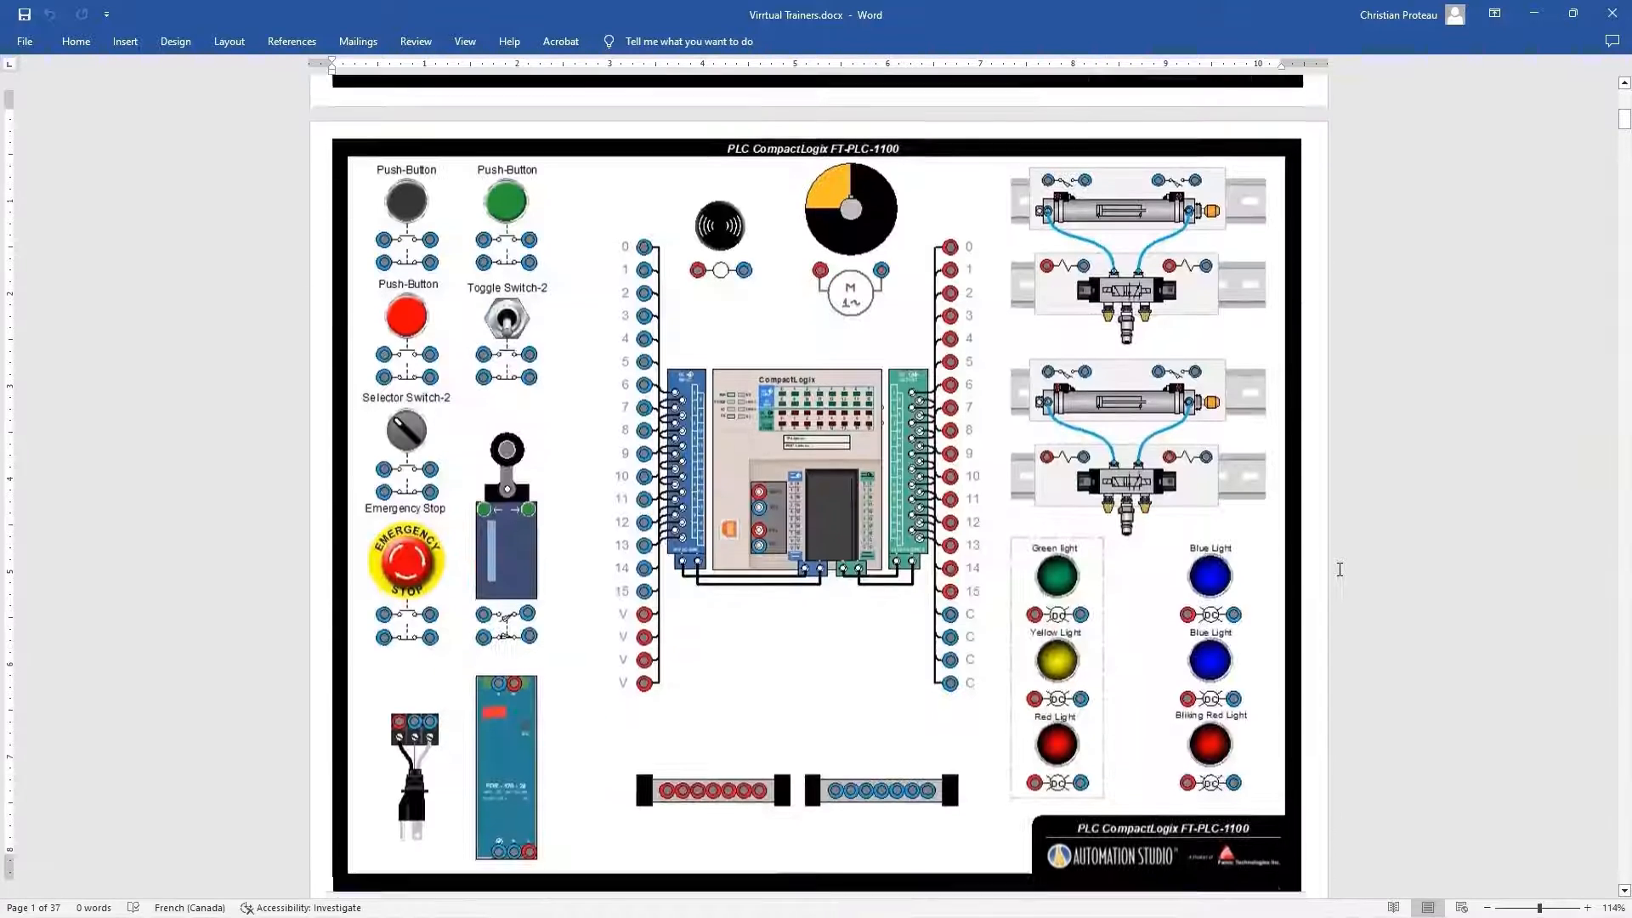
{"action": "scroll", "coordinate": [1340, 568], "scroll_direction": "down", "scroll_amount": 1}
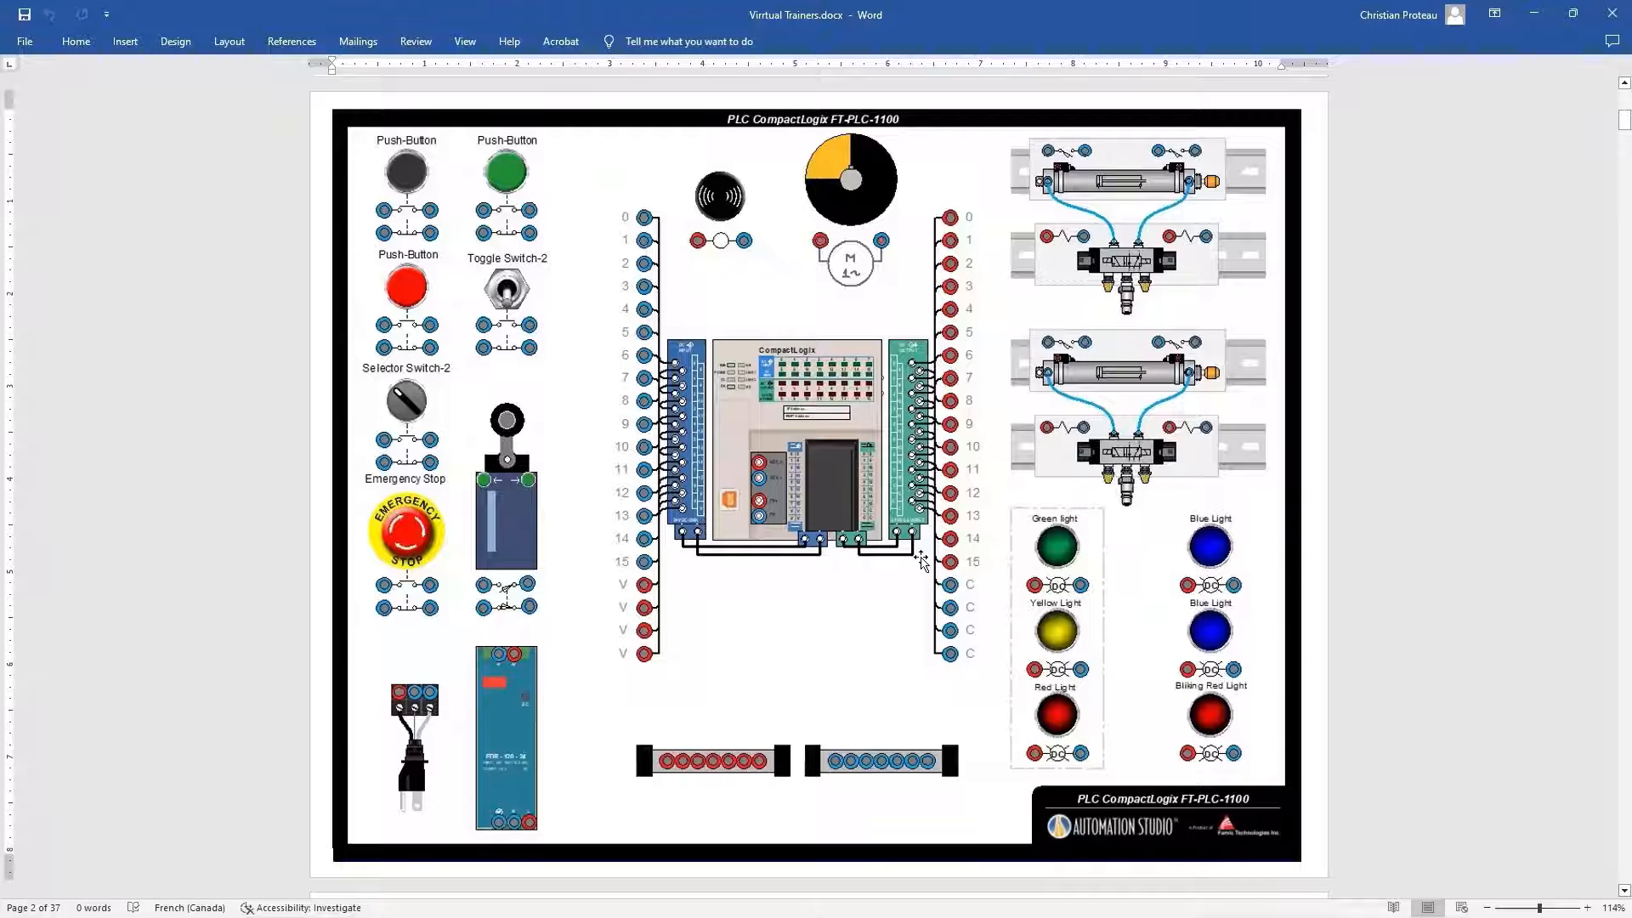
{"action": "scroll", "coordinate": [921, 561], "scroll_direction": "down", "scroll_amount": 1}
{"action": "scroll", "coordinate": [922, 561], "scroll_direction": "up", "scroll_amount": 2}
{"action": "scroll", "coordinate": [922, 561], "scroll_direction": "down", "scroll_amount": 10}
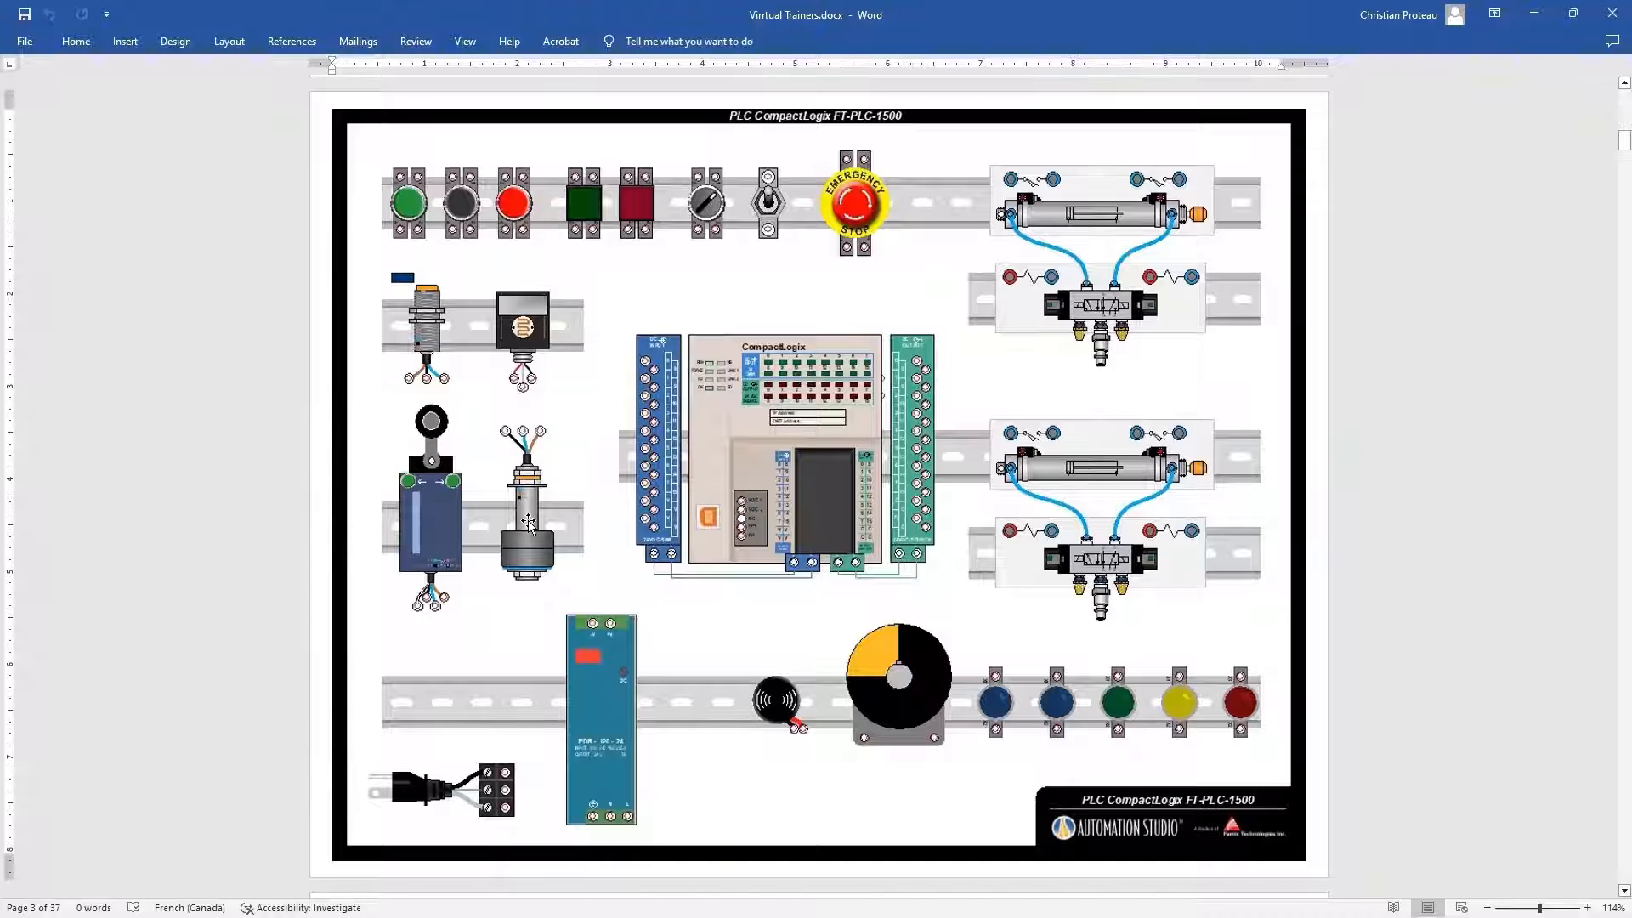
Examine the PLC MicroLogix and PLC Siemens S7-1200 trainer pages
{"action": "scroll", "coordinate": [527, 523], "scroll_direction": "down", "scroll_amount": 5}
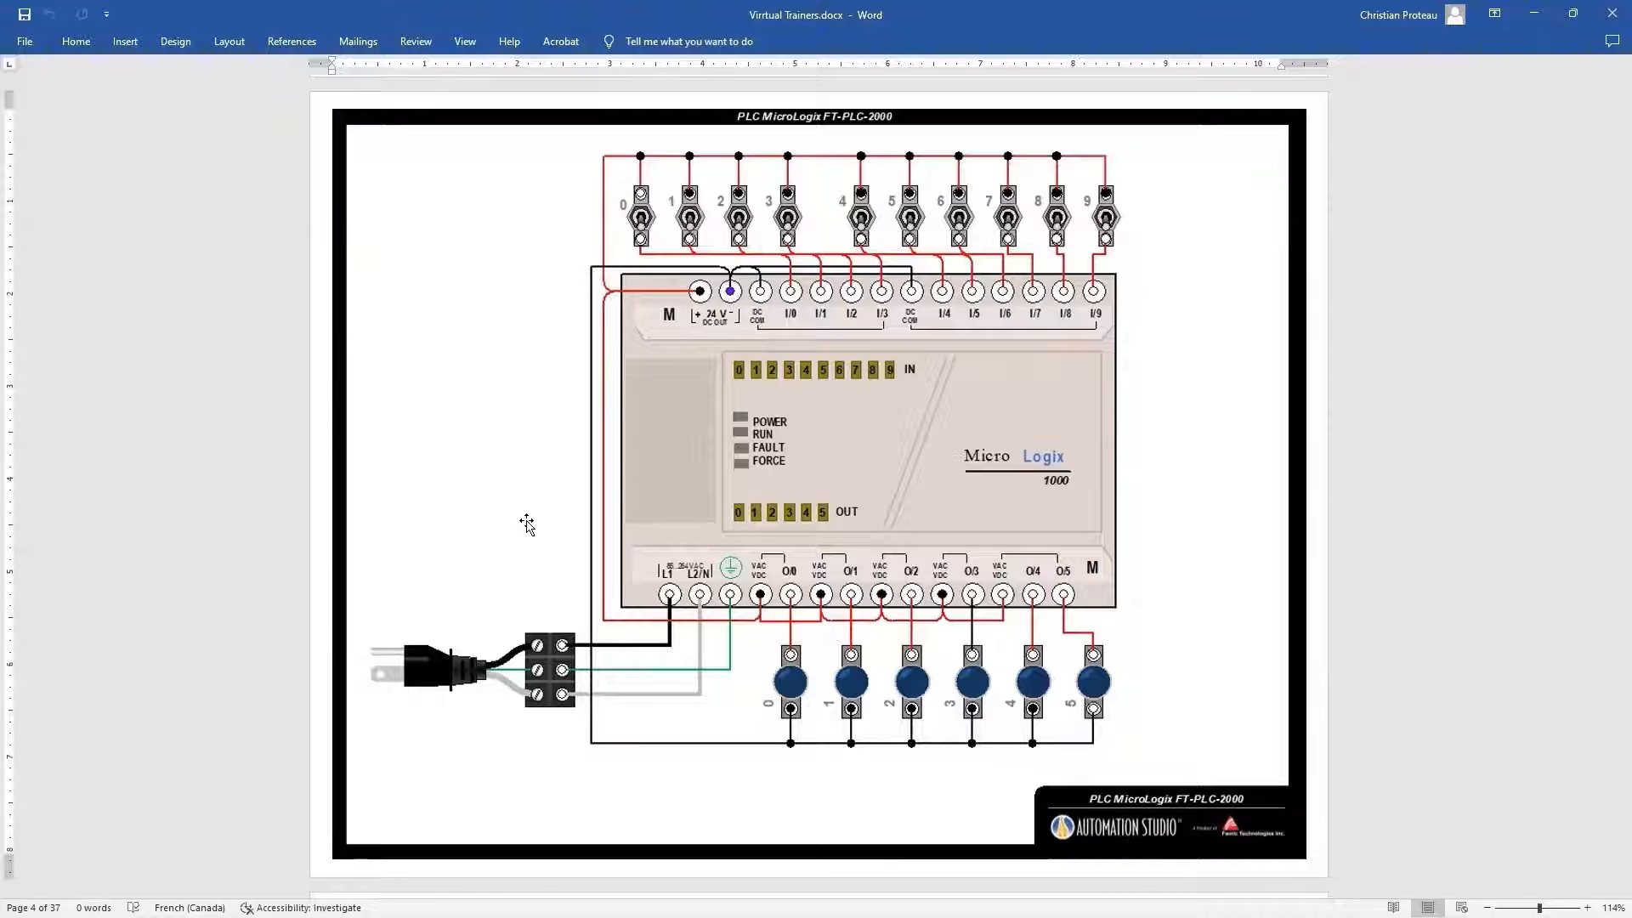
{"action": "scroll", "coordinate": [527, 523], "scroll_direction": "down", "scroll_amount": 3}
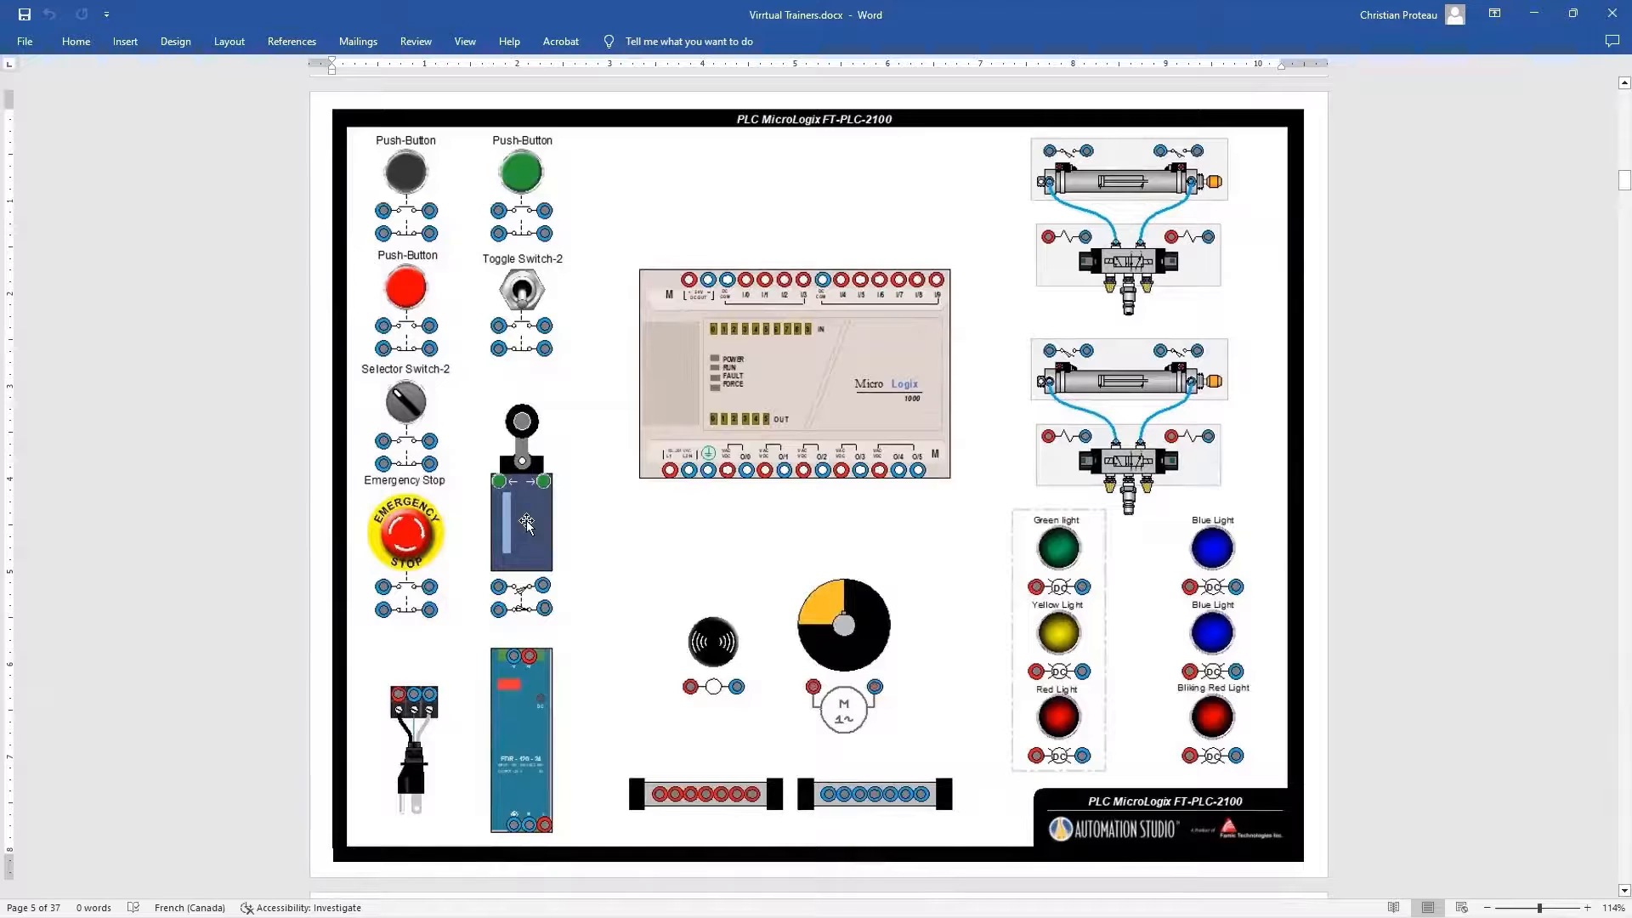
{"action": "scroll", "coordinate": [527, 524], "scroll_direction": "down", "scroll_amount": 3}
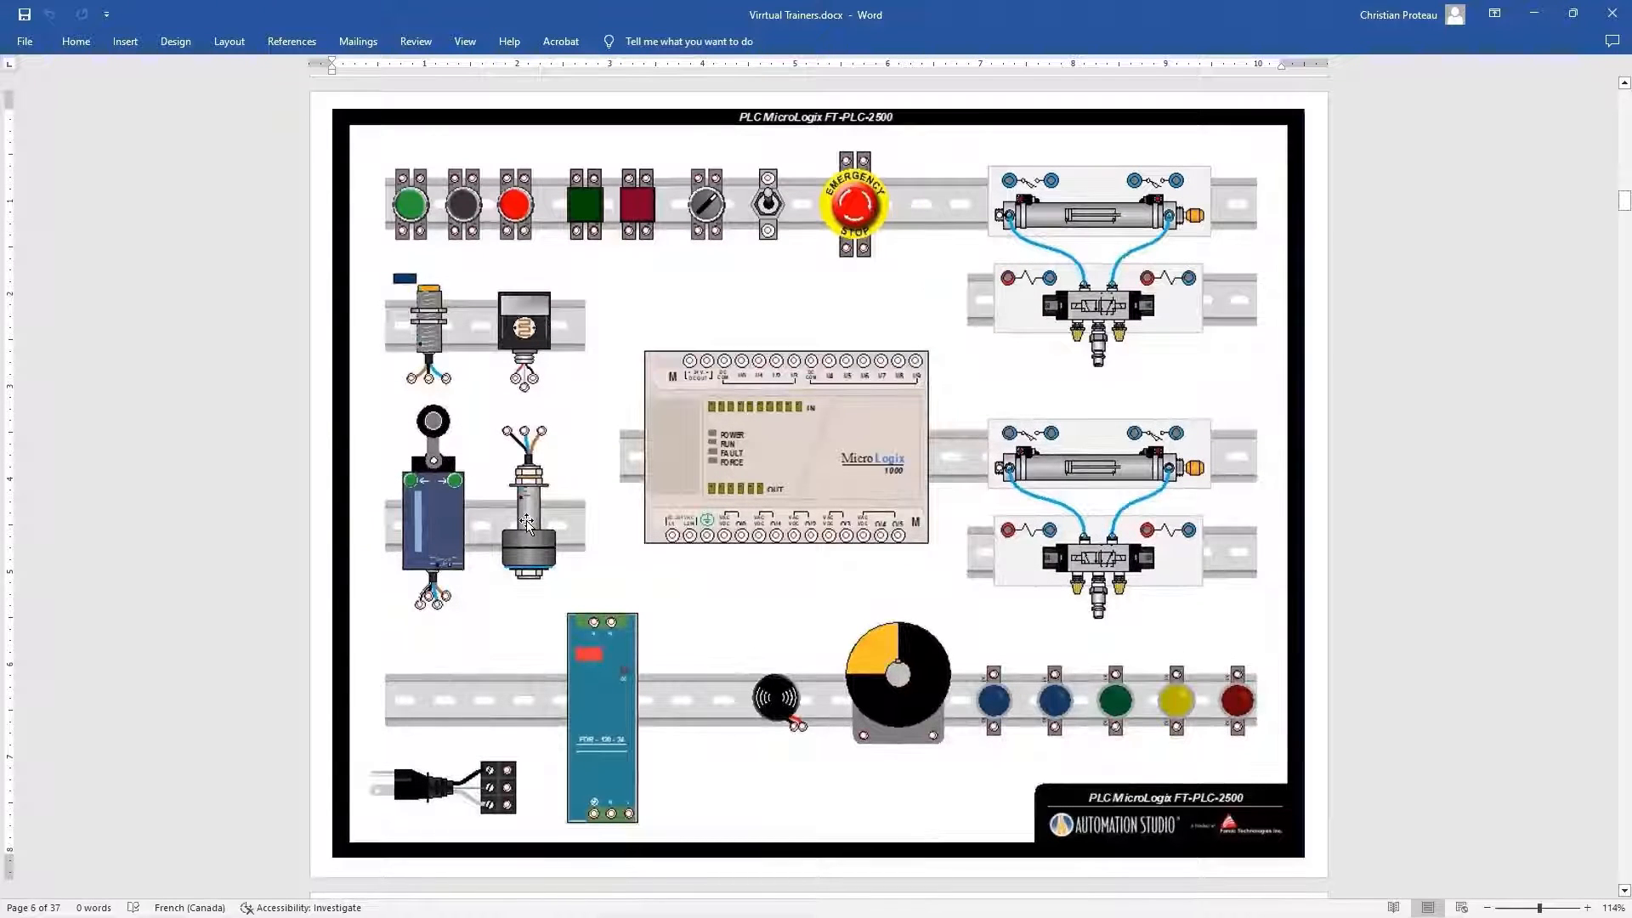
{"action": "scroll", "coordinate": [527, 524], "scroll_direction": "down", "scroll_amount": 3}
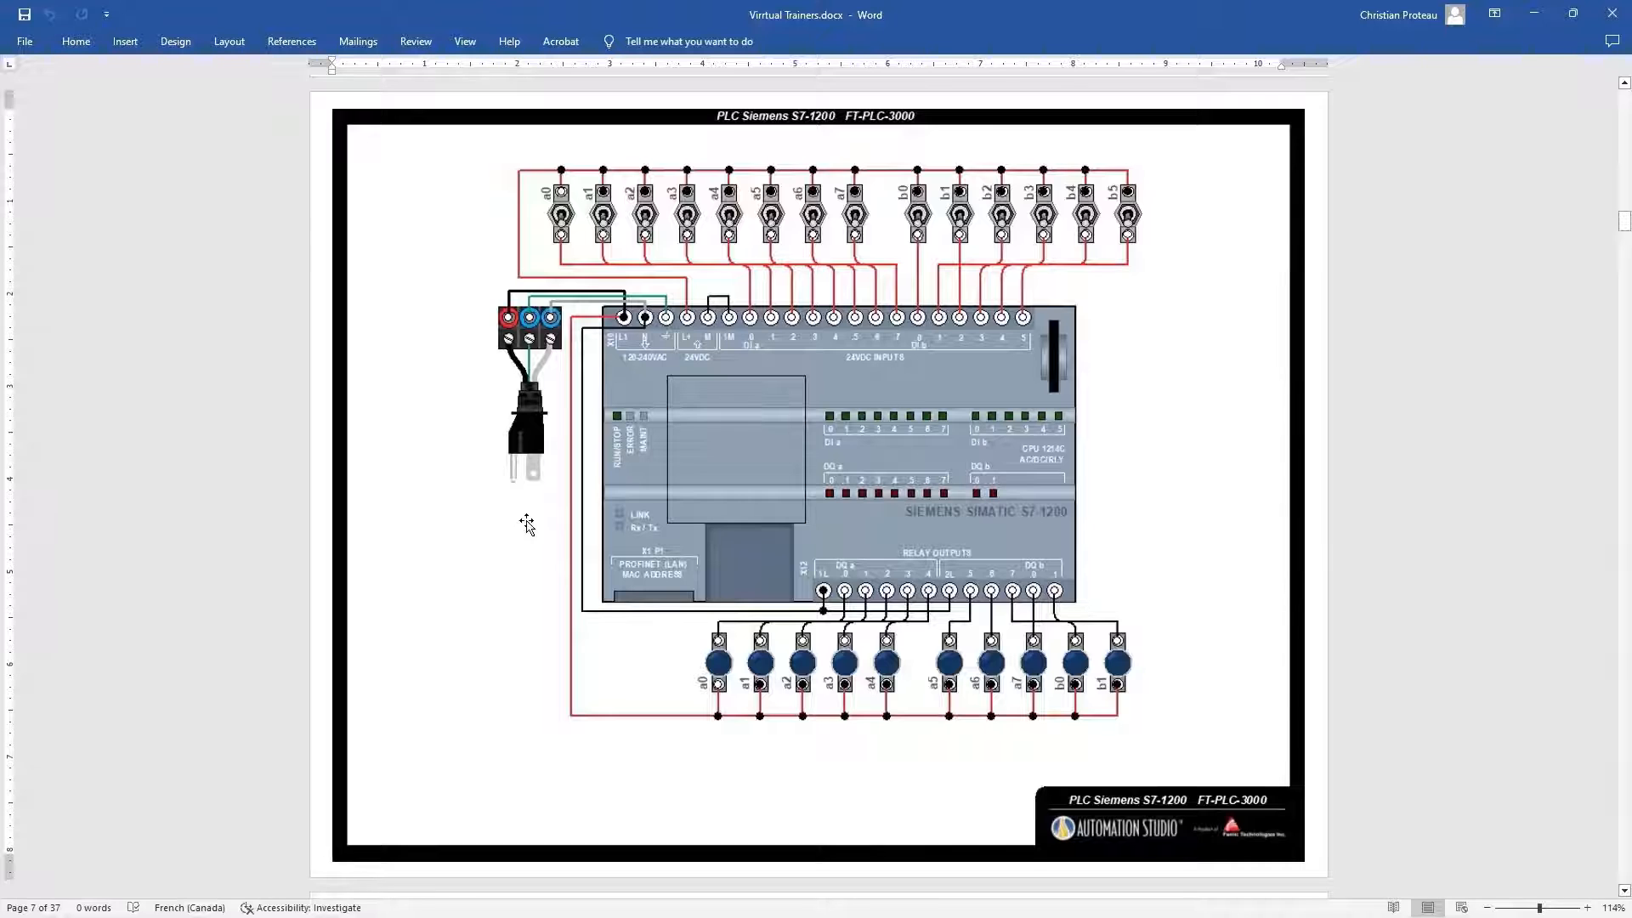
{"action": "scroll", "coordinate": [527, 524], "scroll_direction": "down", "scroll_amount": 3}
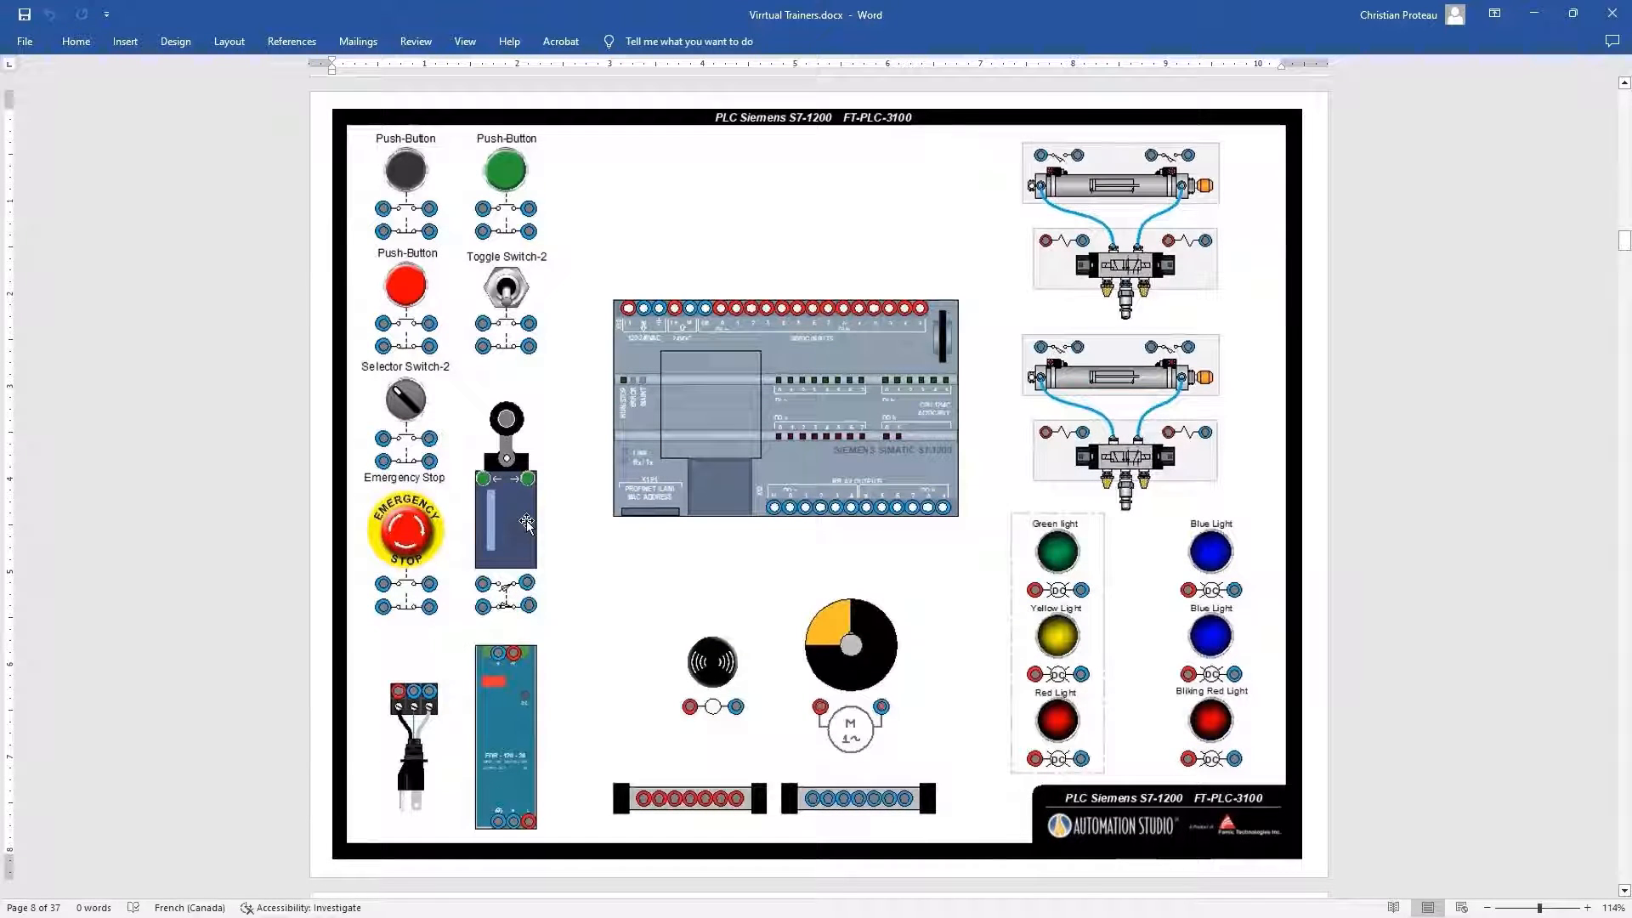
{"action": "scroll", "coordinate": [527, 524], "scroll_direction": "down", "scroll_amount": 3}
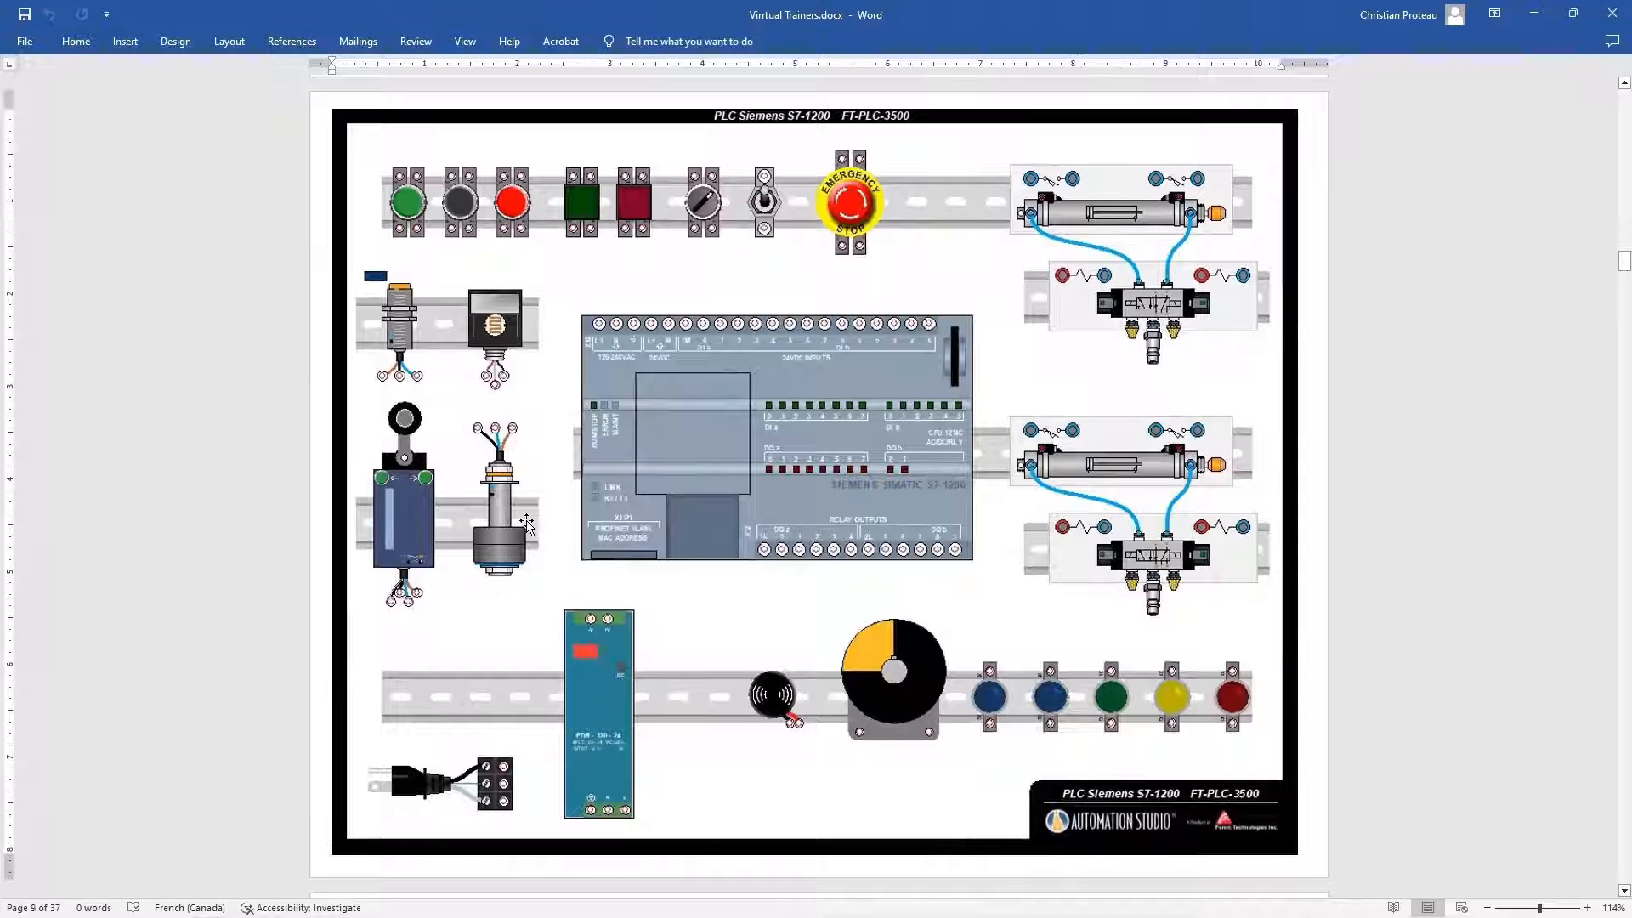
Review the hydraulic, electro-hydraulic, pneumatic and electro-pneumatic trainer pages up to the electrical breadboard FT-BB-1000
{"action": "scroll", "coordinate": [527, 522], "scroll_direction": "down", "scroll_amount": 3}
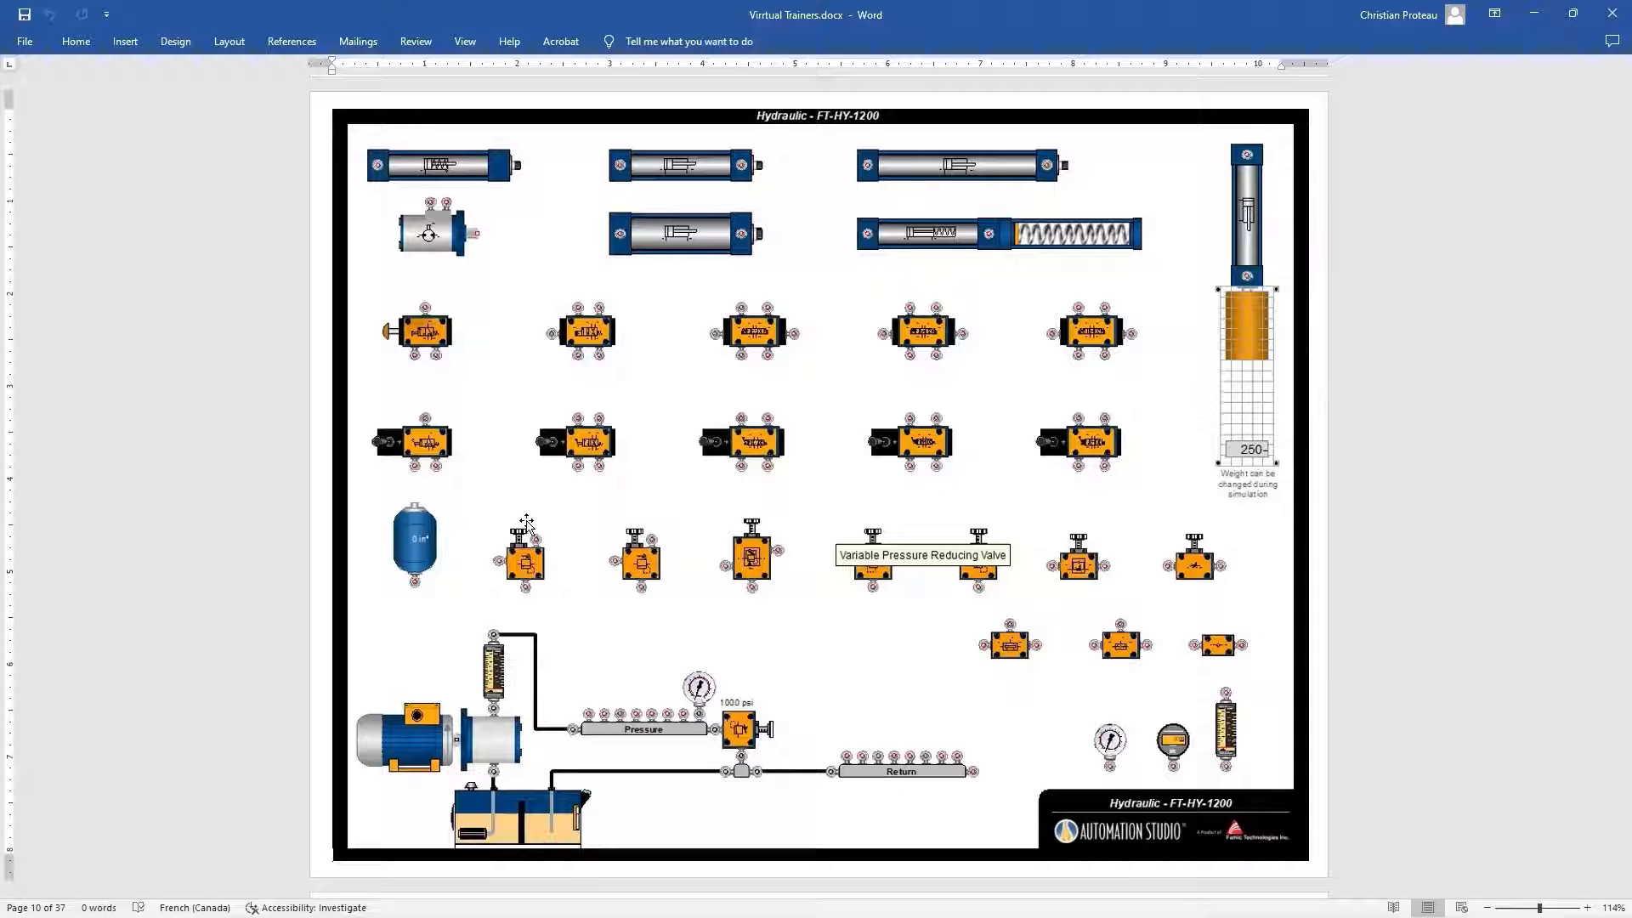
{"action": "scroll", "coordinate": [526, 523], "scroll_direction": "down", "scroll_amount": 10}
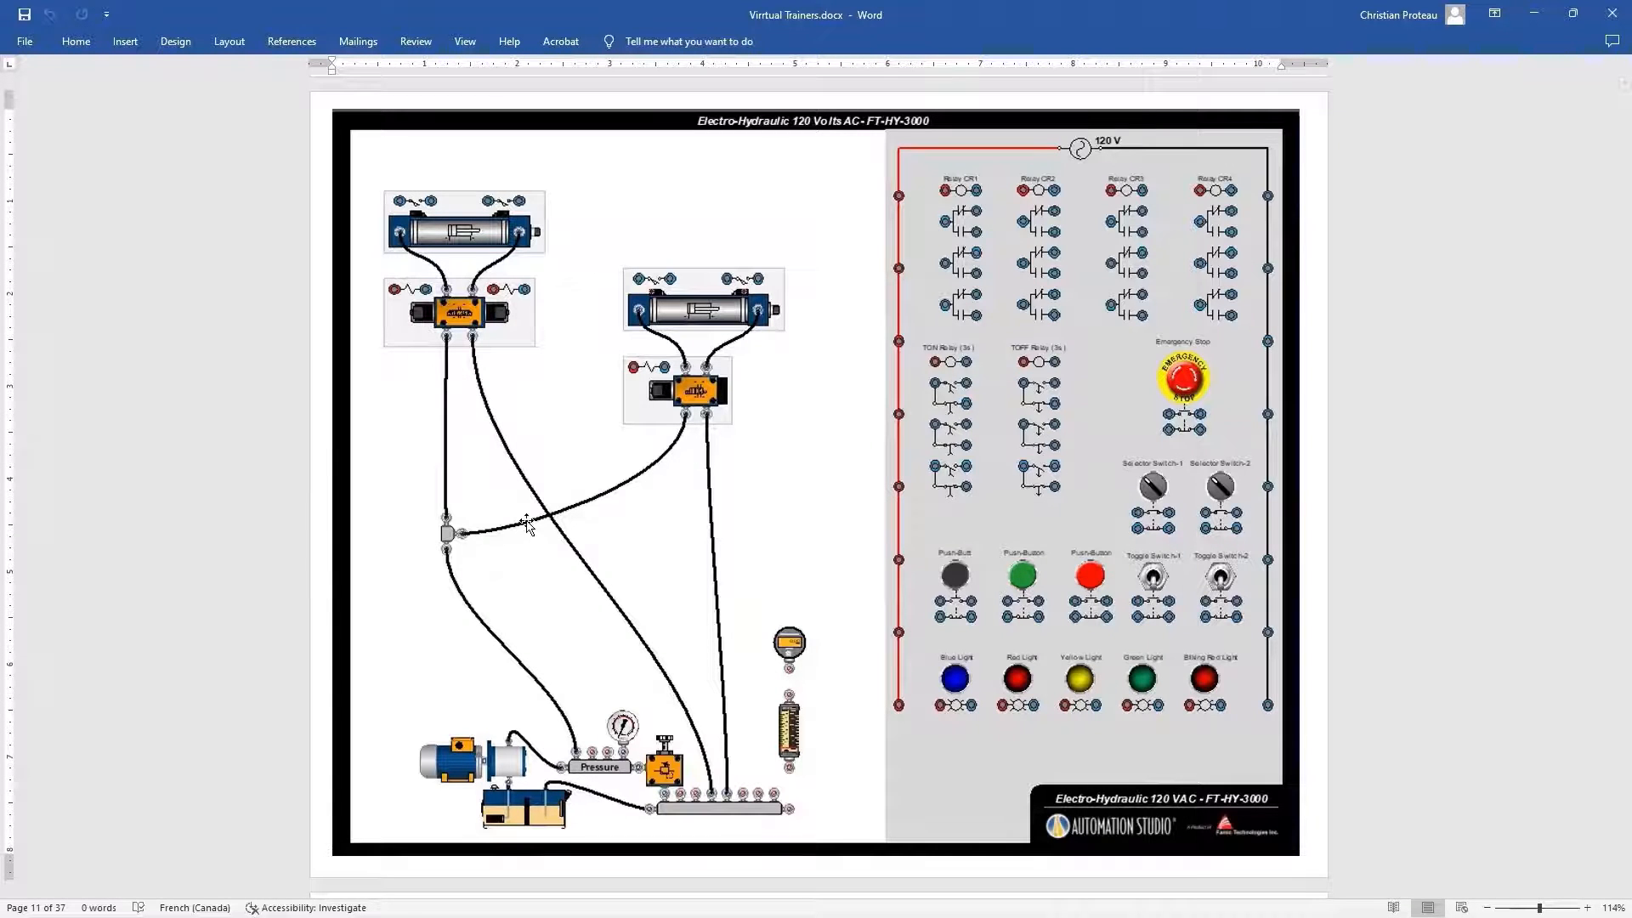
{"action": "scroll", "coordinate": [526, 523], "scroll_direction": "down", "scroll_amount": 10}
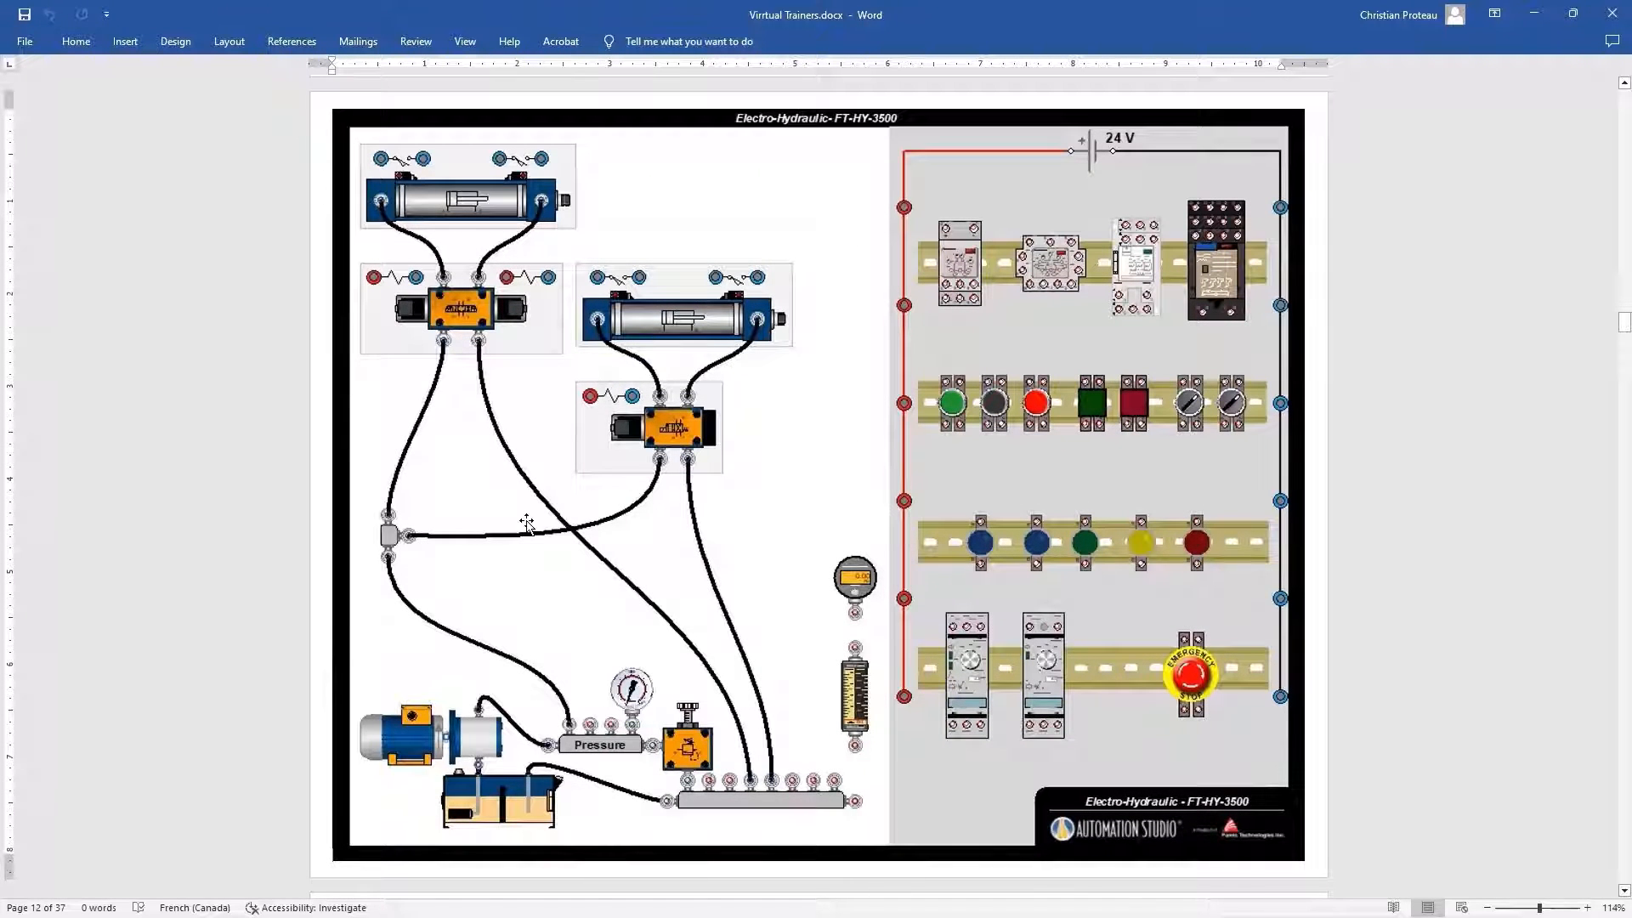
{"action": "scroll", "coordinate": [526, 523], "scroll_direction": "down", "scroll_amount": 10}
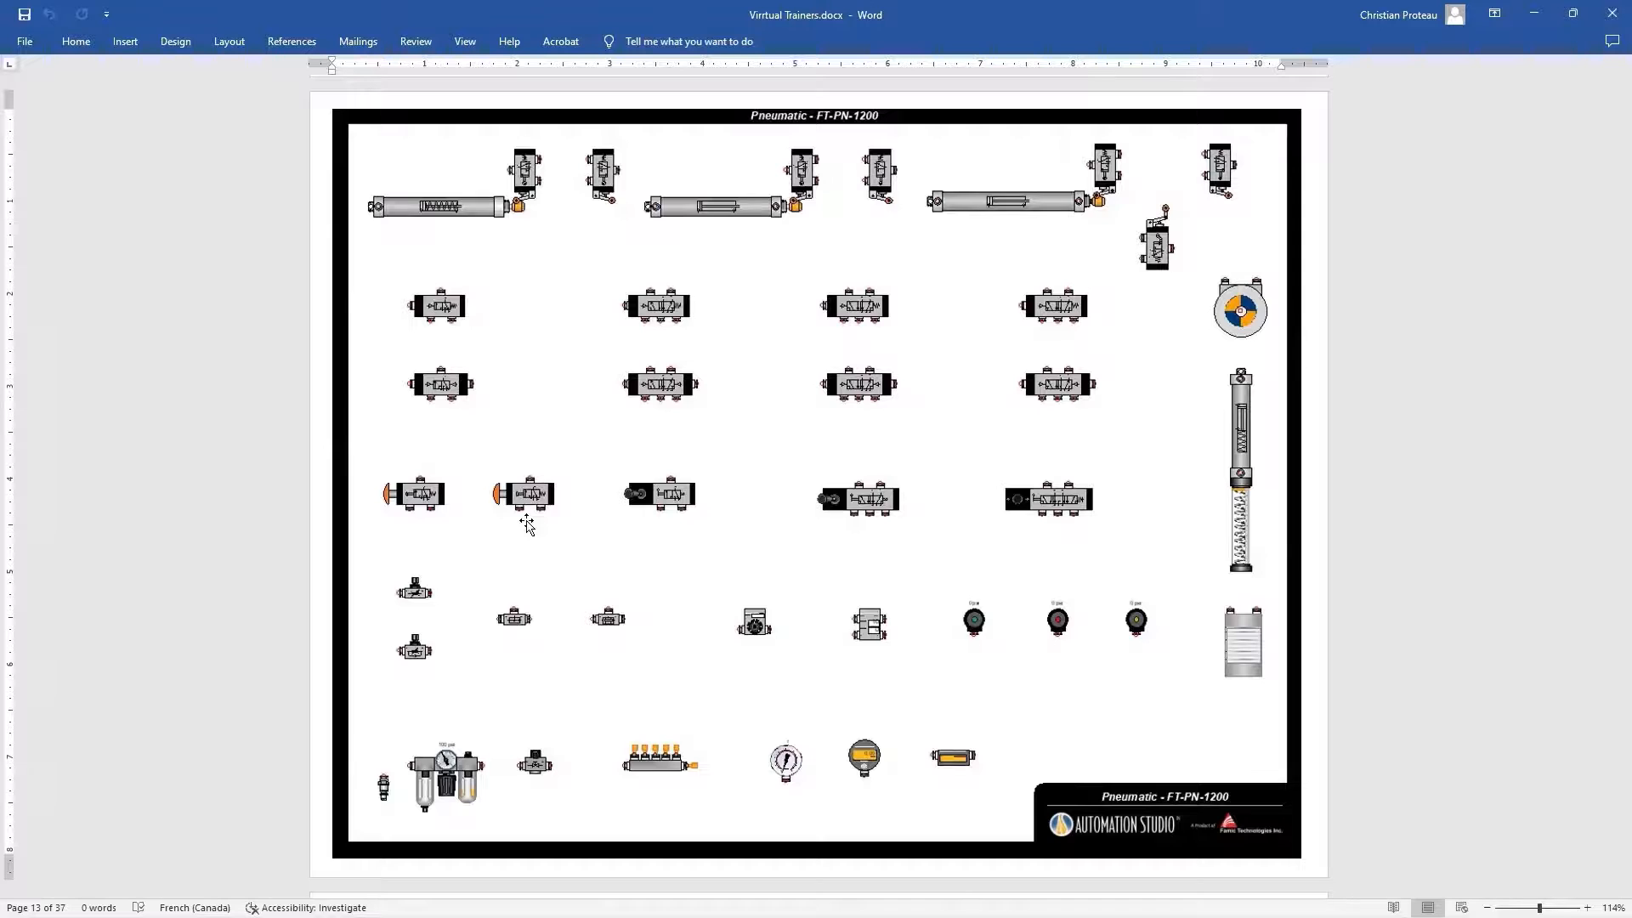
{"action": "scroll", "coordinate": [526, 523], "scroll_direction": "down", "scroll_amount": 10}
{"action": "scroll", "coordinate": [526, 523], "scroll_direction": "down", "scroll_amount": 10}
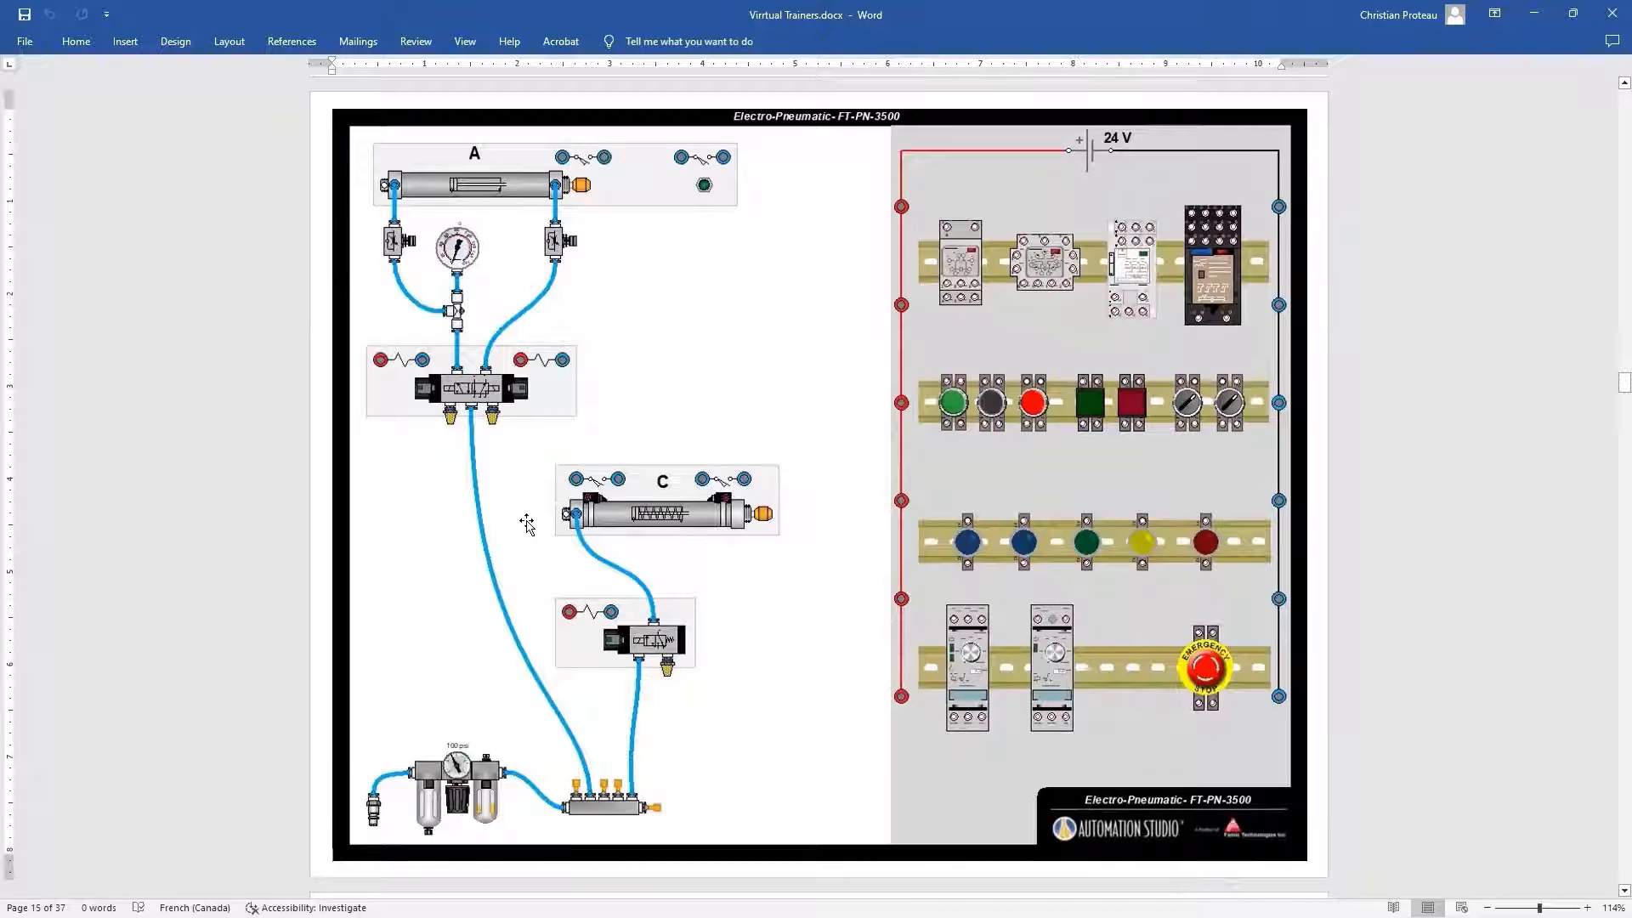
{"action": "scroll", "coordinate": [526, 523], "scroll_direction": "down", "scroll_amount": 10}
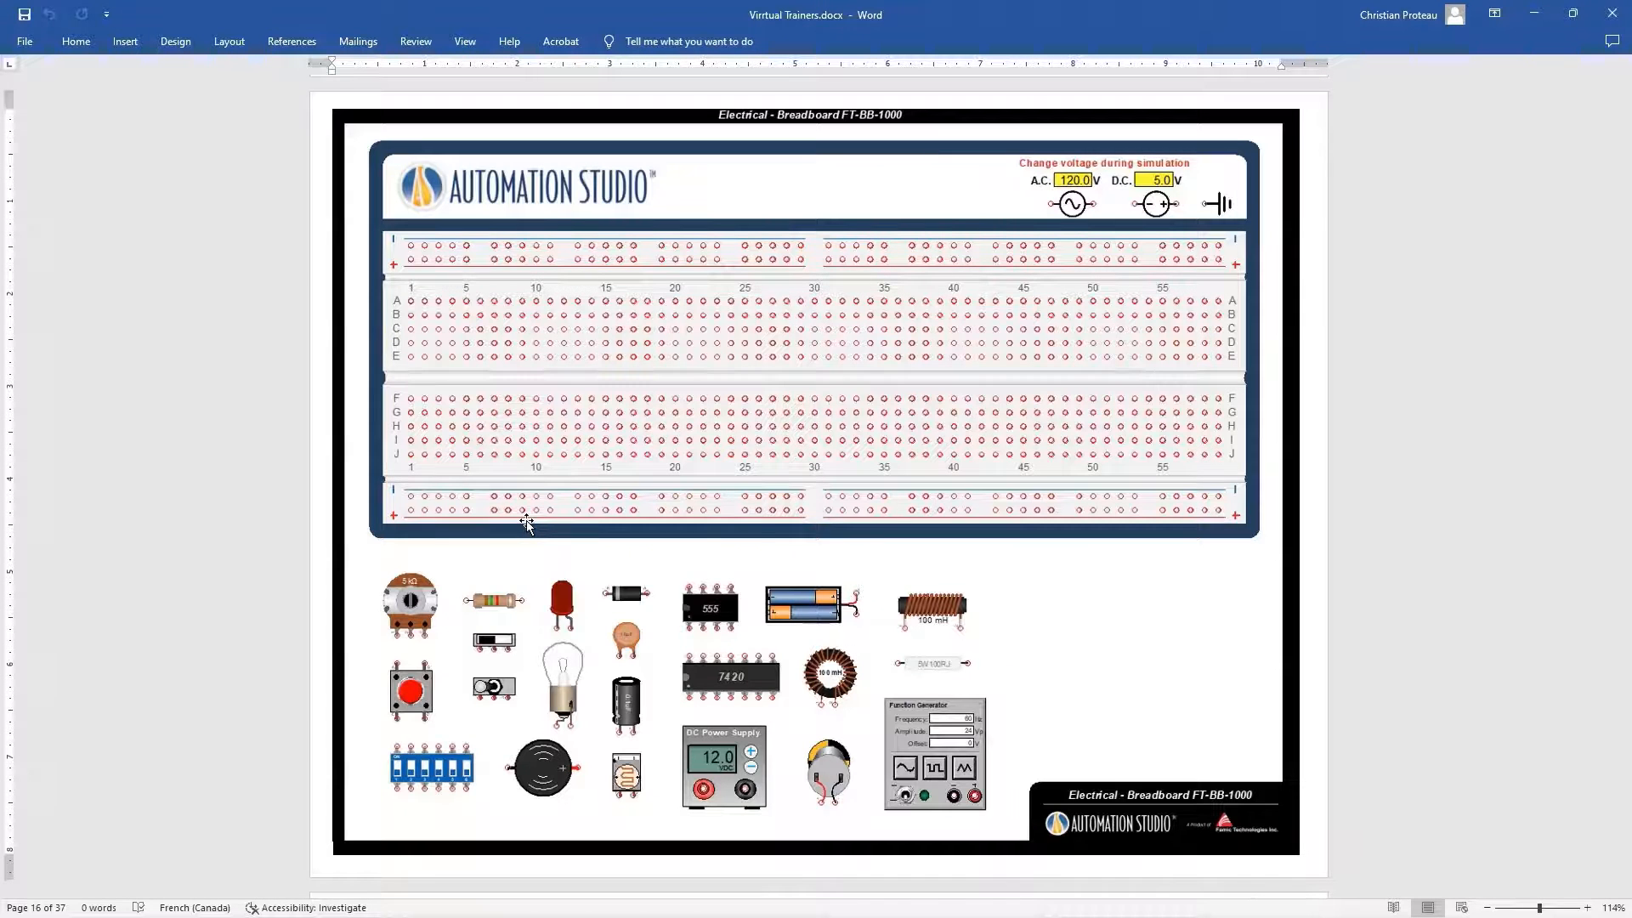
Examine the electrical DC, motor control, variable frequency drive and DC automotive FT-AUT-1000 trainer pages
{"action": "scroll", "coordinate": [527, 520], "scroll_direction": "down", "scroll_amount": 10}
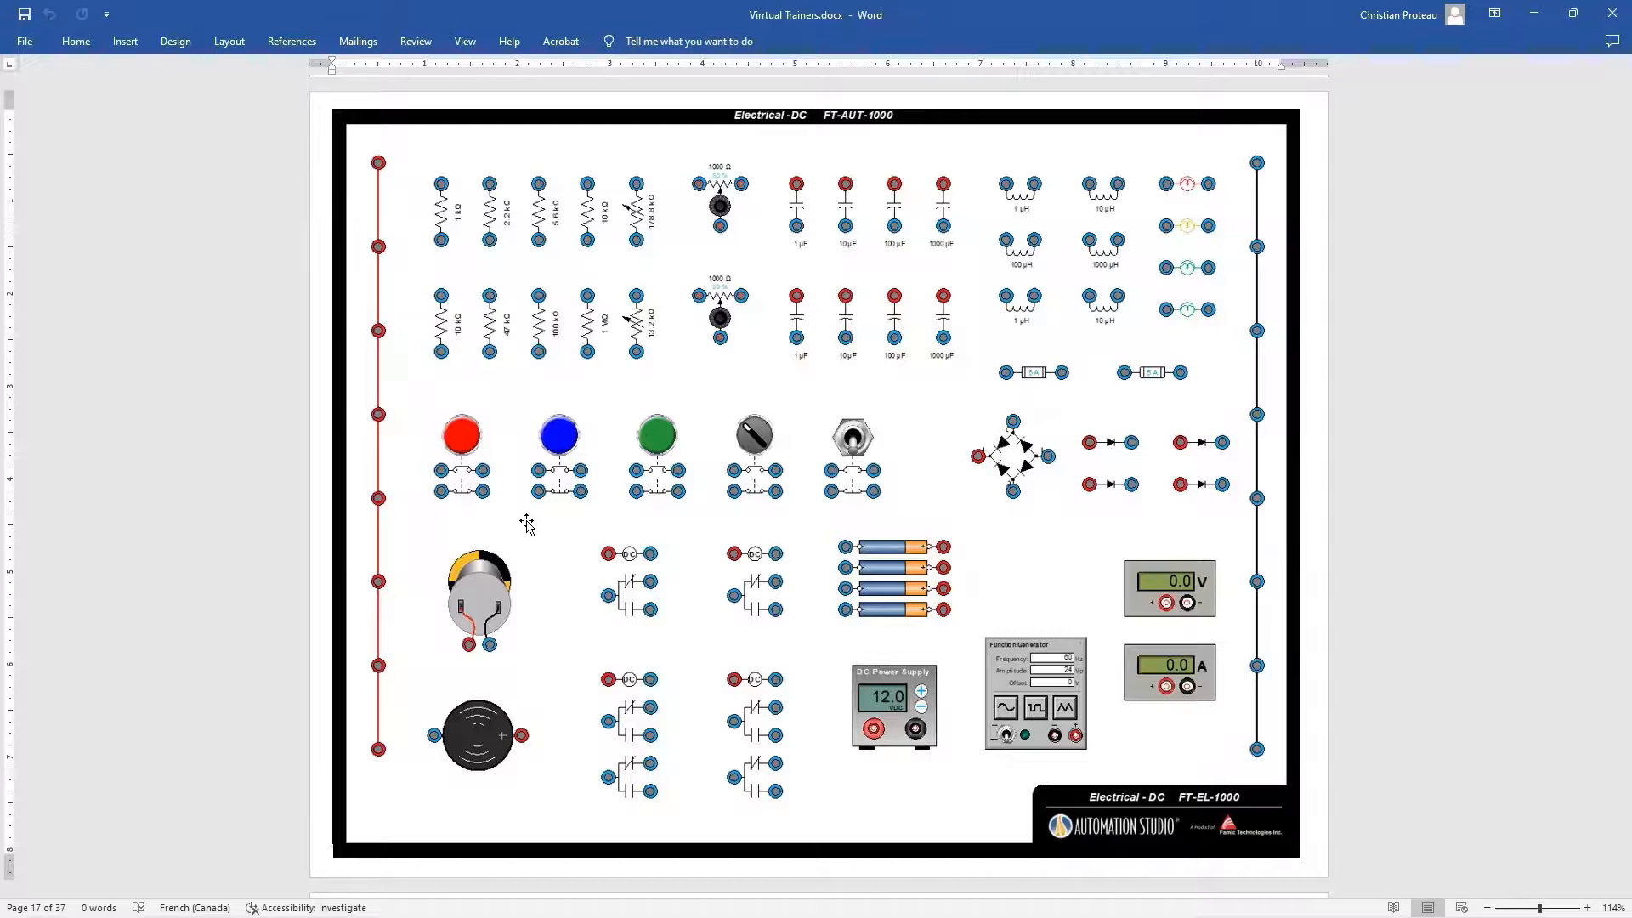
{"action": "scroll", "coordinate": [527, 525], "scroll_direction": "down", "scroll_amount": 15}
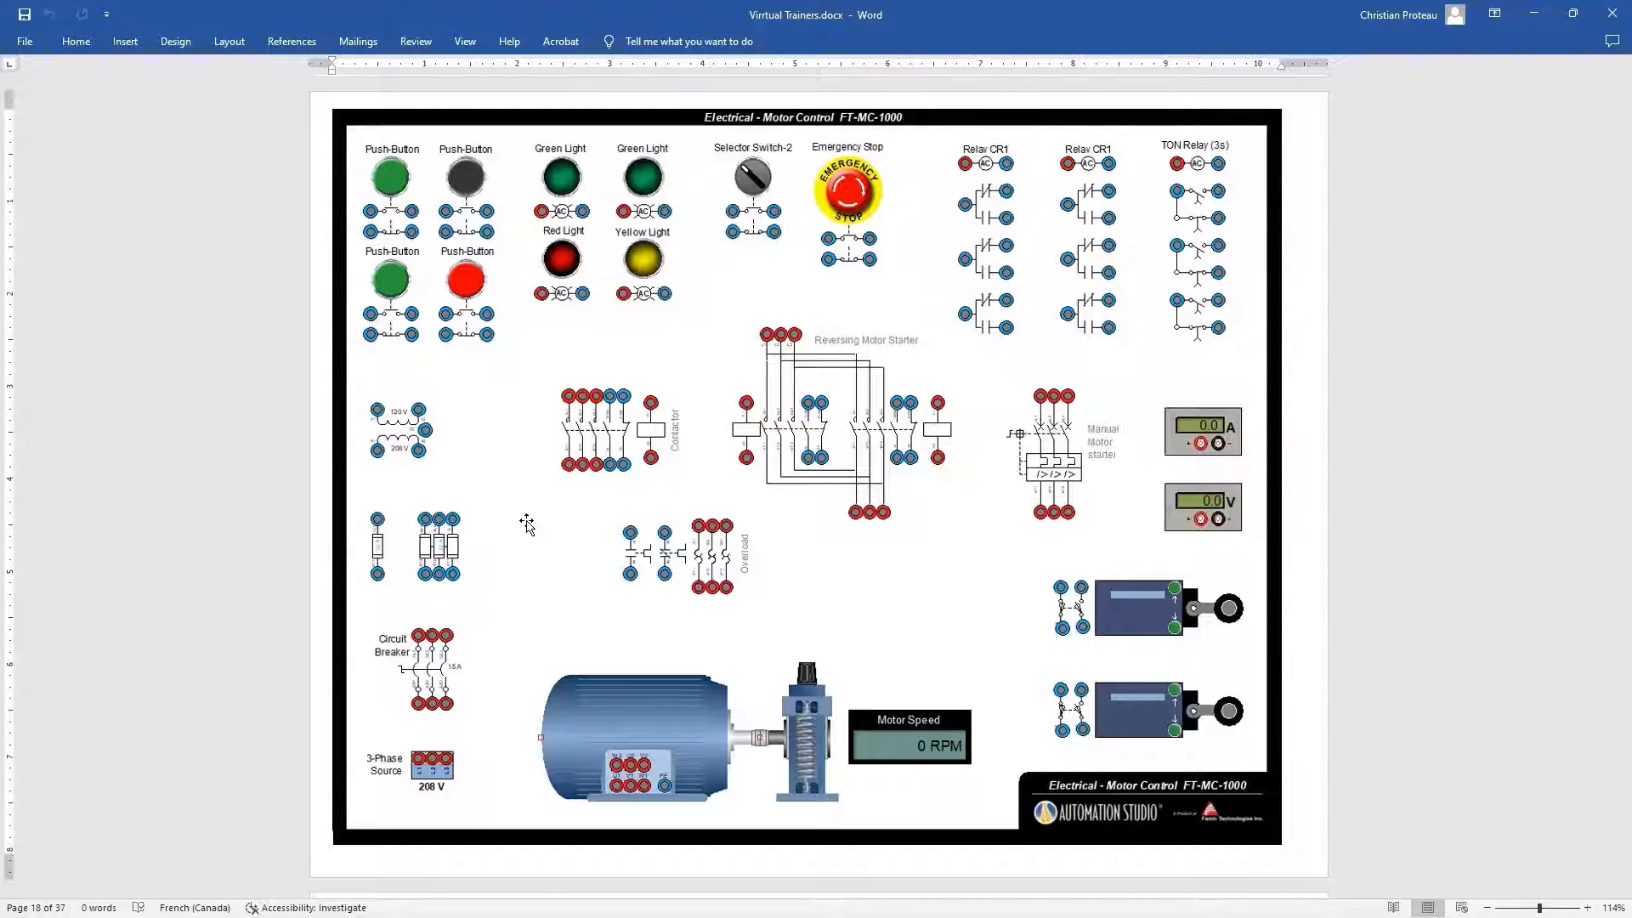
{"action": "scroll", "coordinate": [527, 523], "scroll_direction": "down", "scroll_amount": 10}
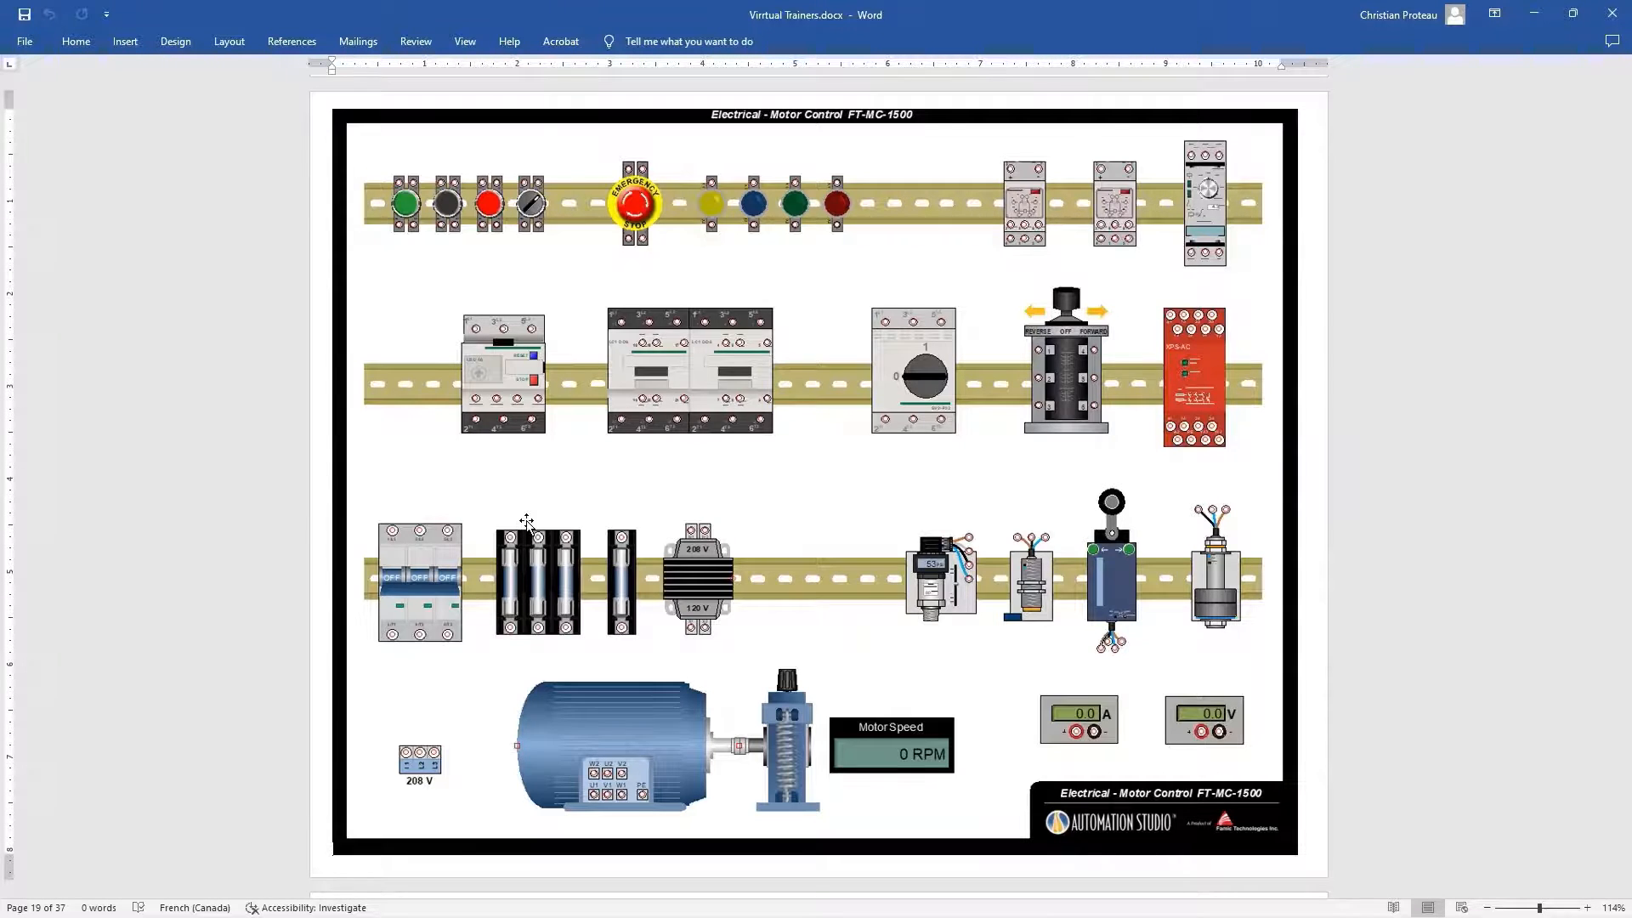
{"action": "scroll", "coordinate": [527, 525], "scroll_direction": "down", "scroll_amount": 5}
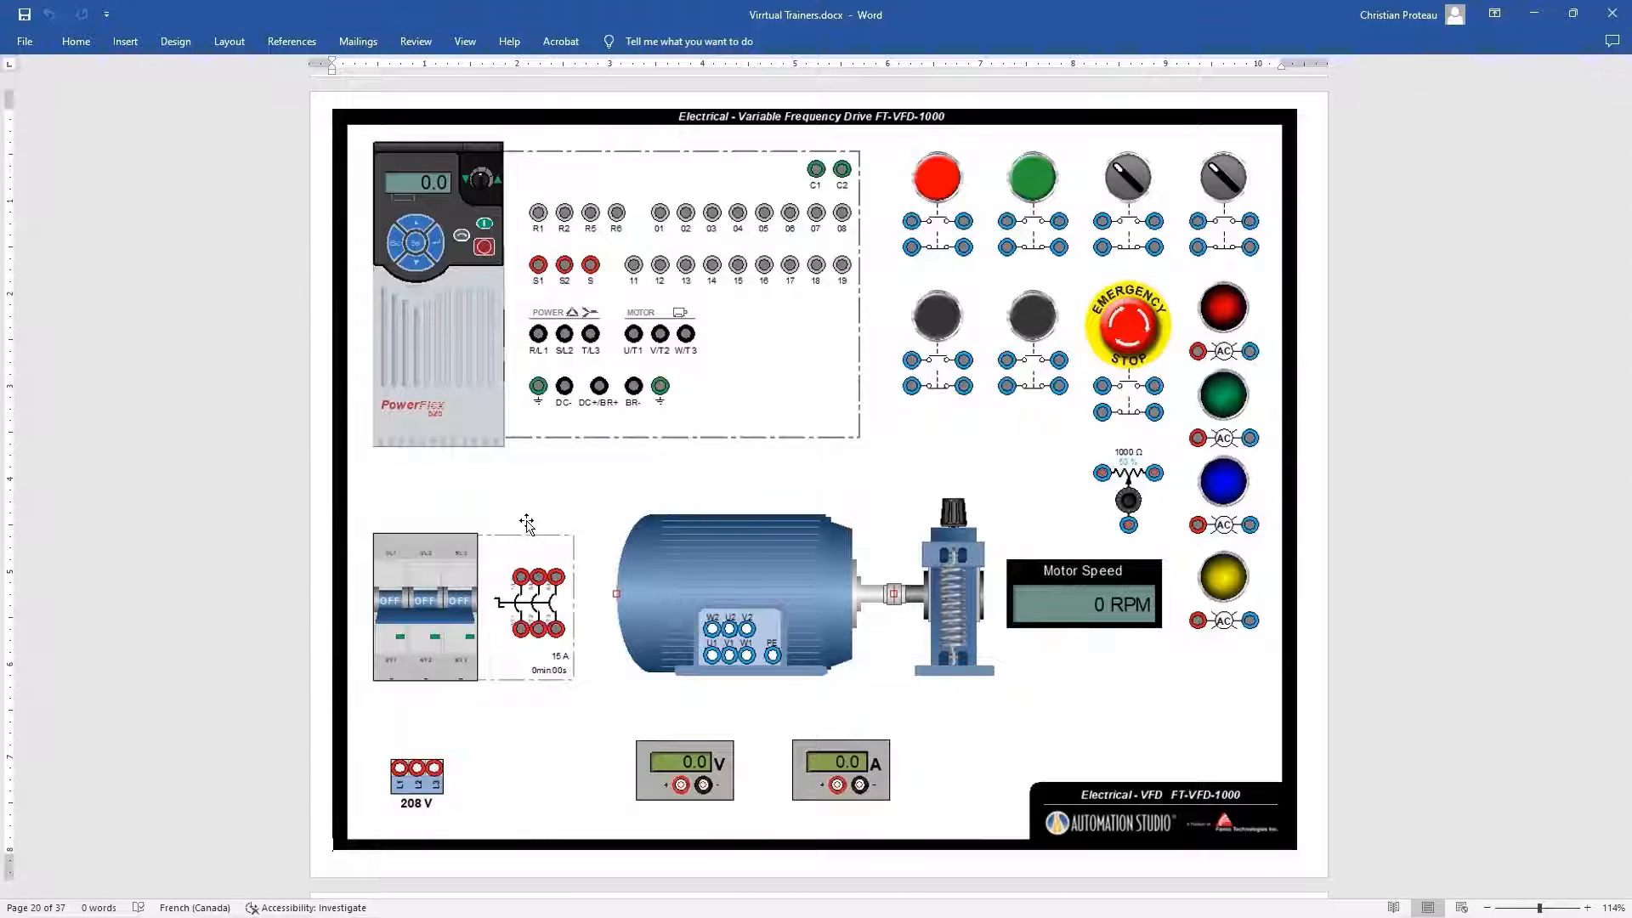
{"action": "scroll", "coordinate": [527, 525], "scroll_direction": "down", "scroll_amount": 5}
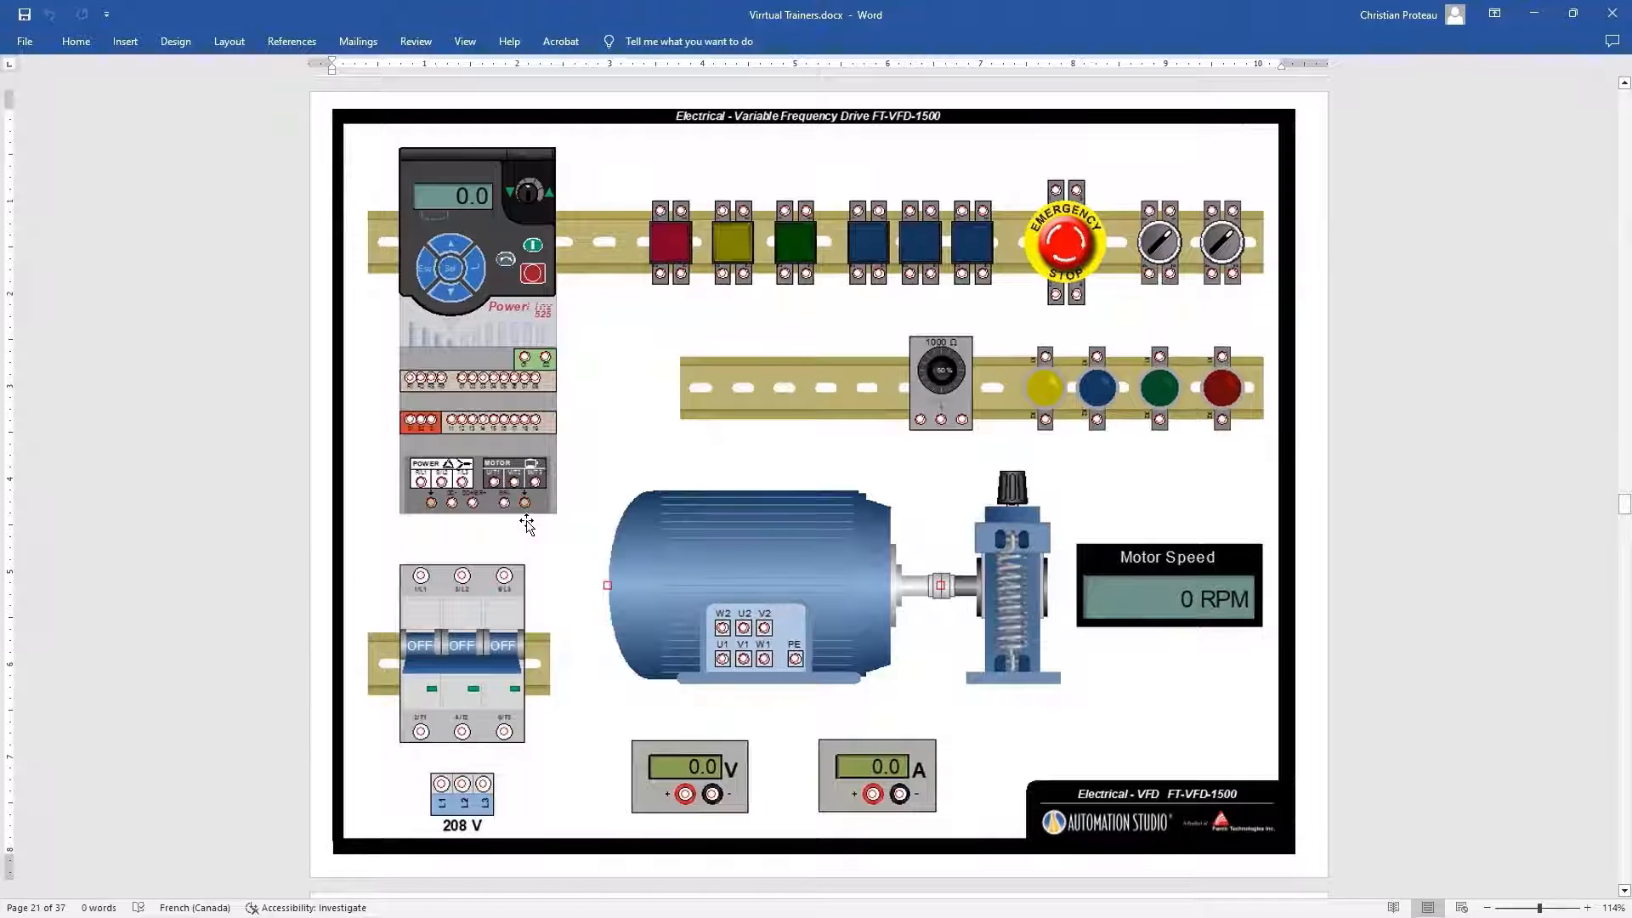
{"action": "scroll", "coordinate": [527, 524], "scroll_direction": "down", "scroll_amount": 5}
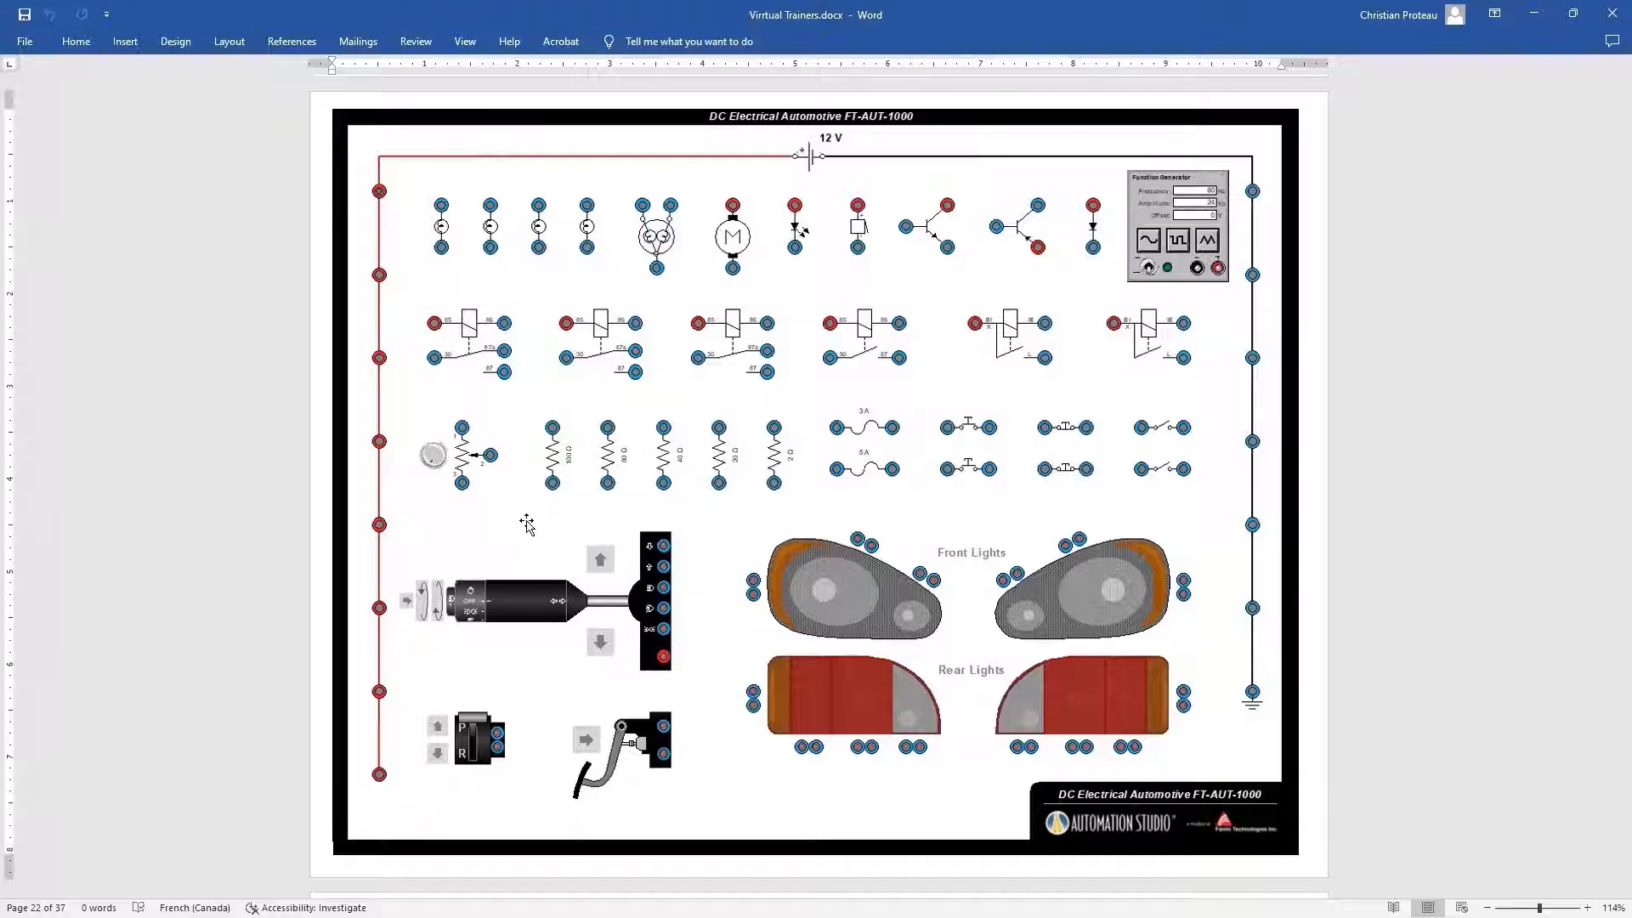
Review the relay logic trainer pages FT-RL-1000, FT-RL-2000 and FT-RL-2500 and the garage door real system FT-SYS-1000
{"action": "scroll", "coordinate": [527, 525], "scroll_direction": "down", "scroll_amount": 10}
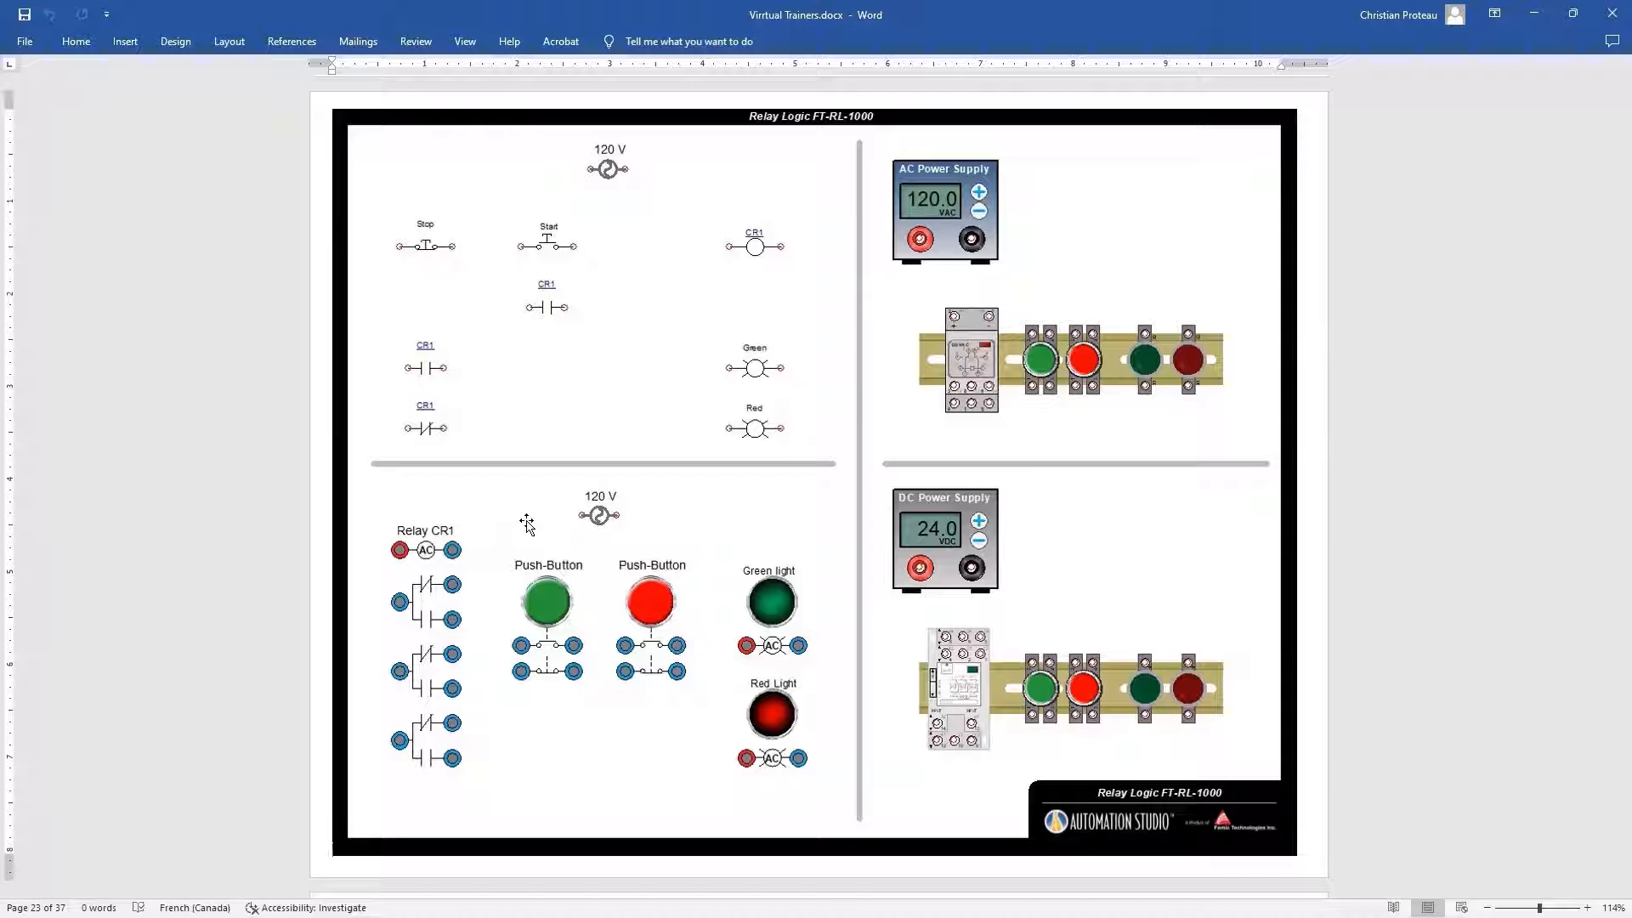
{"action": "scroll", "coordinate": [527, 524], "scroll_direction": "down", "scroll_amount": 1}
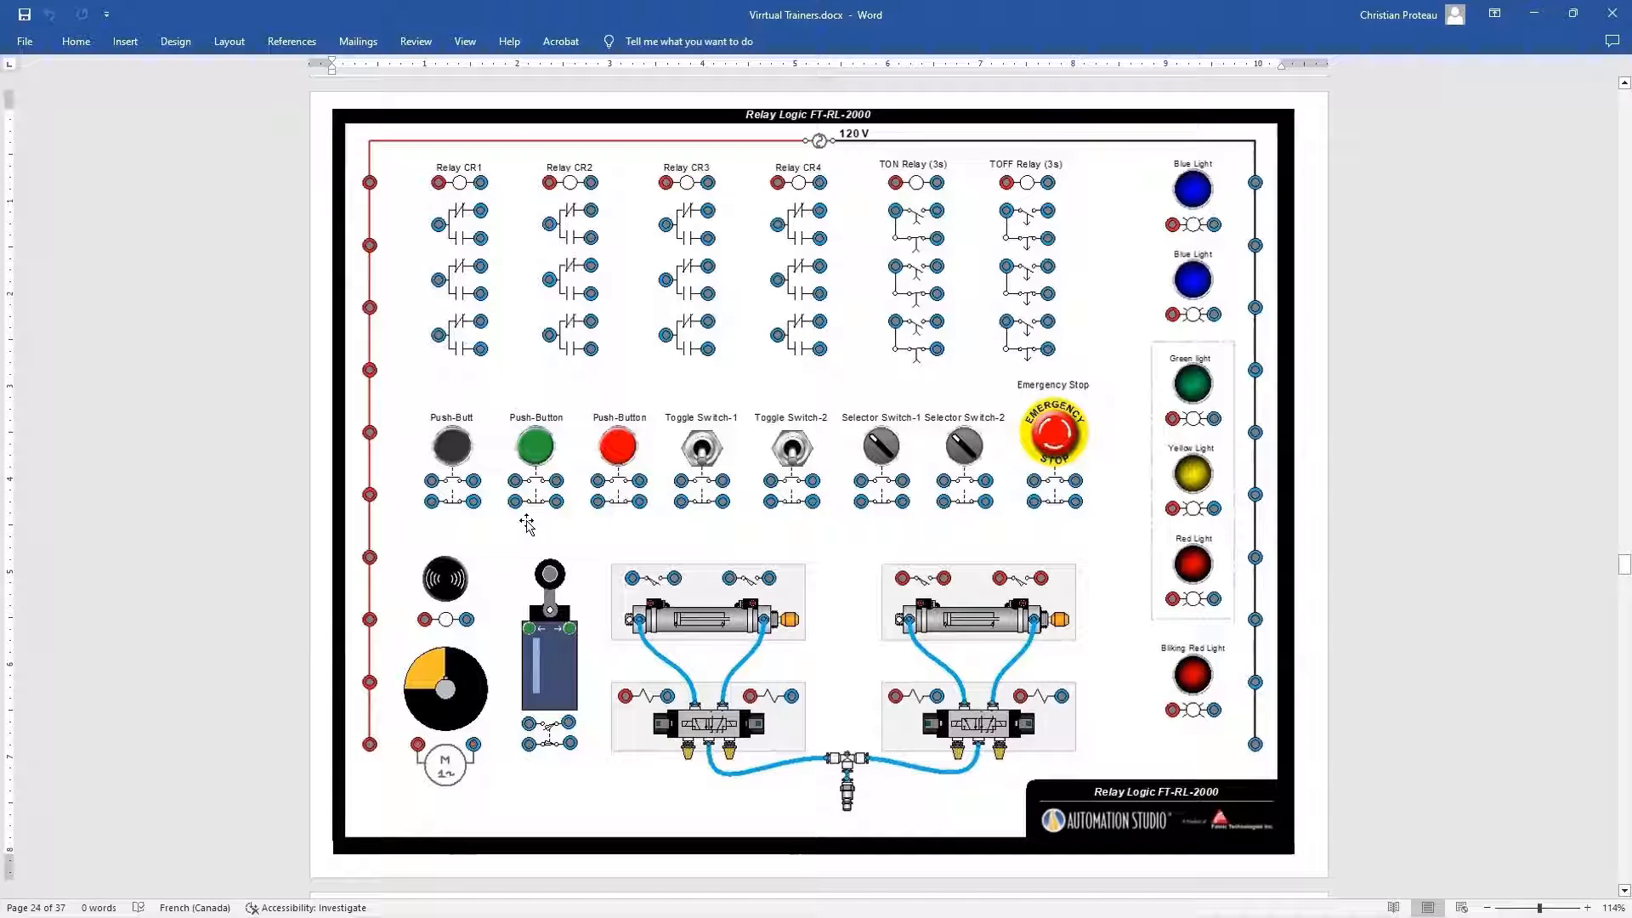
{"action": "scroll", "coordinate": [527, 525], "scroll_direction": "down", "scroll_amount": 5}
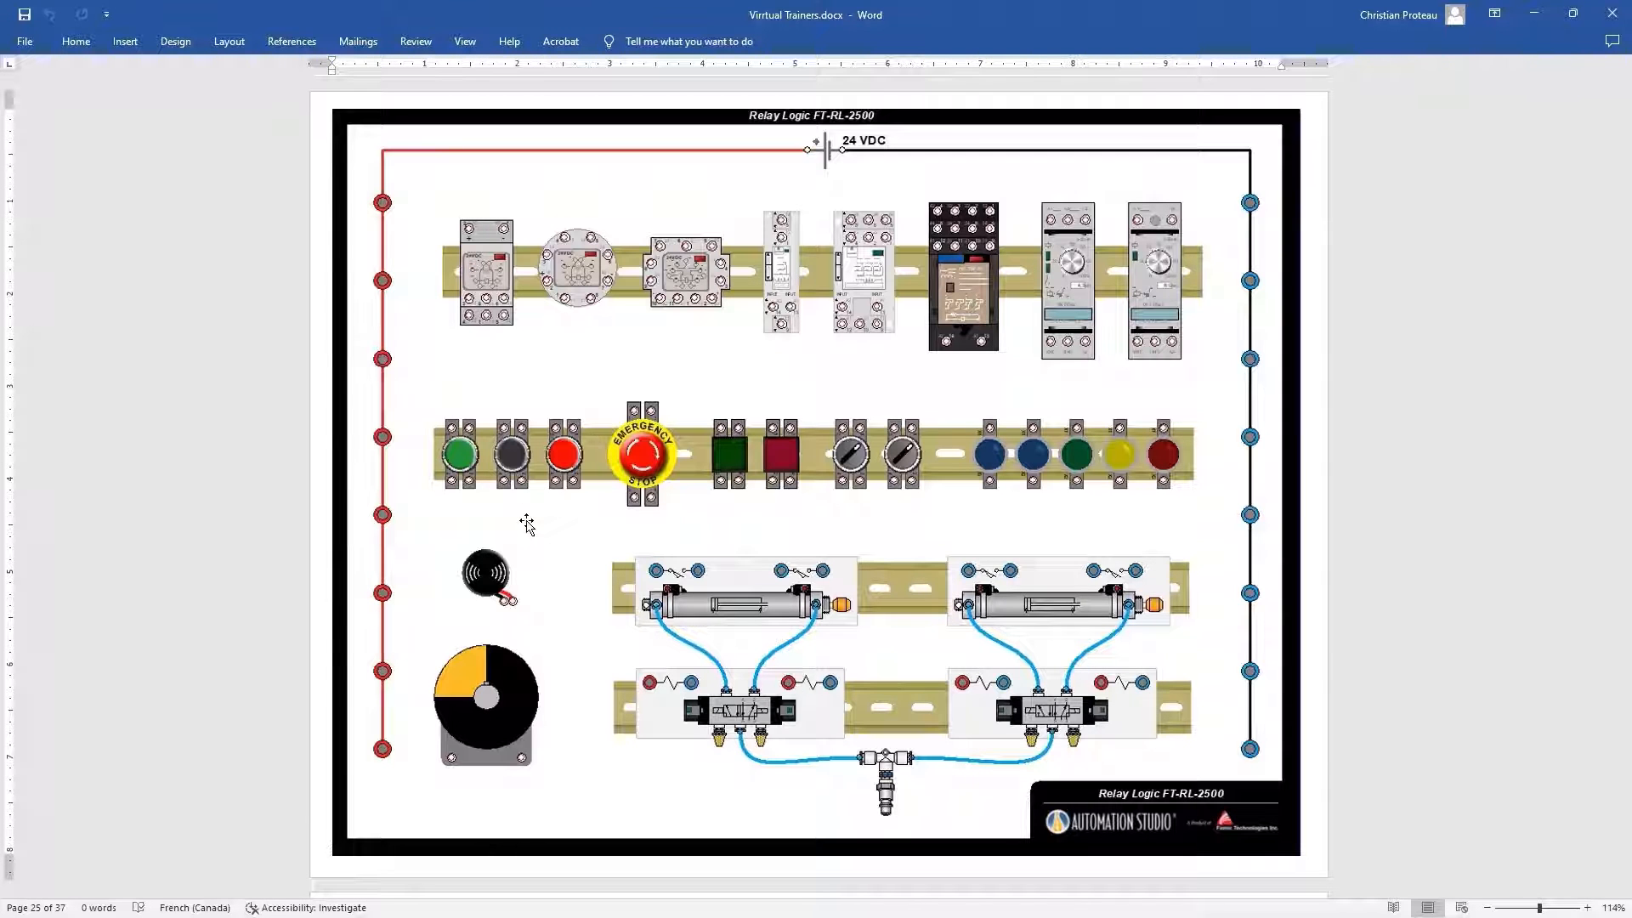
{"action": "scroll", "coordinate": [527, 525], "scroll_direction": "down", "scroll_amount": 10}
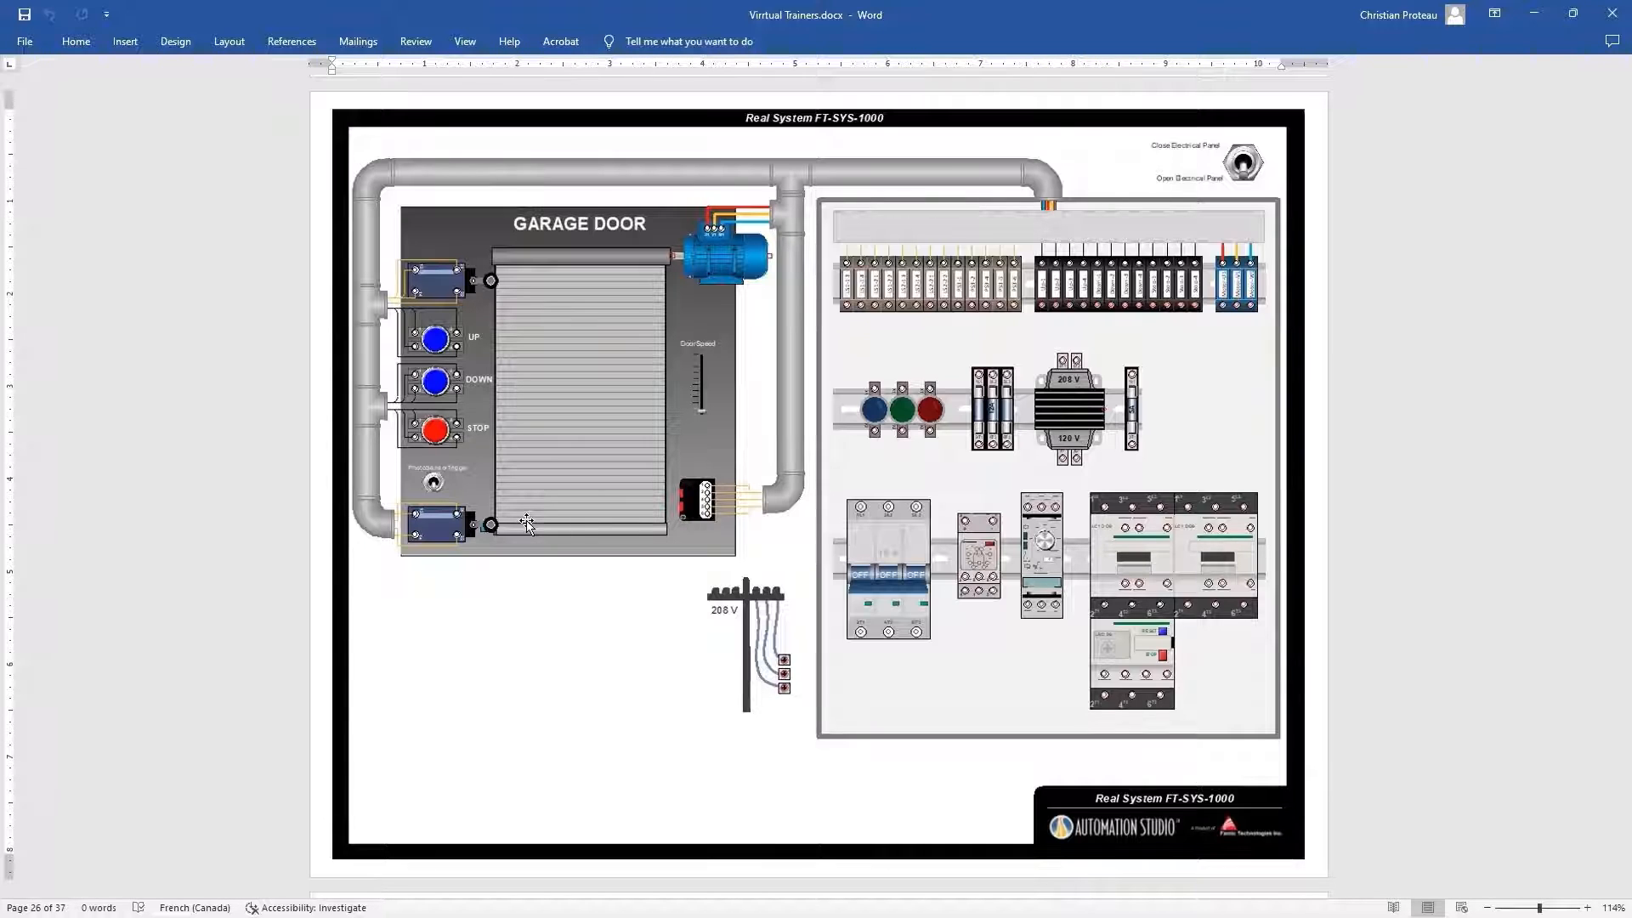
Look through the renewable energy pages for the poly- and mono-crystalline photovoltaic trainers and the wind turbine FT-RW-2000
{"action": "key", "text": "Page_Down"}
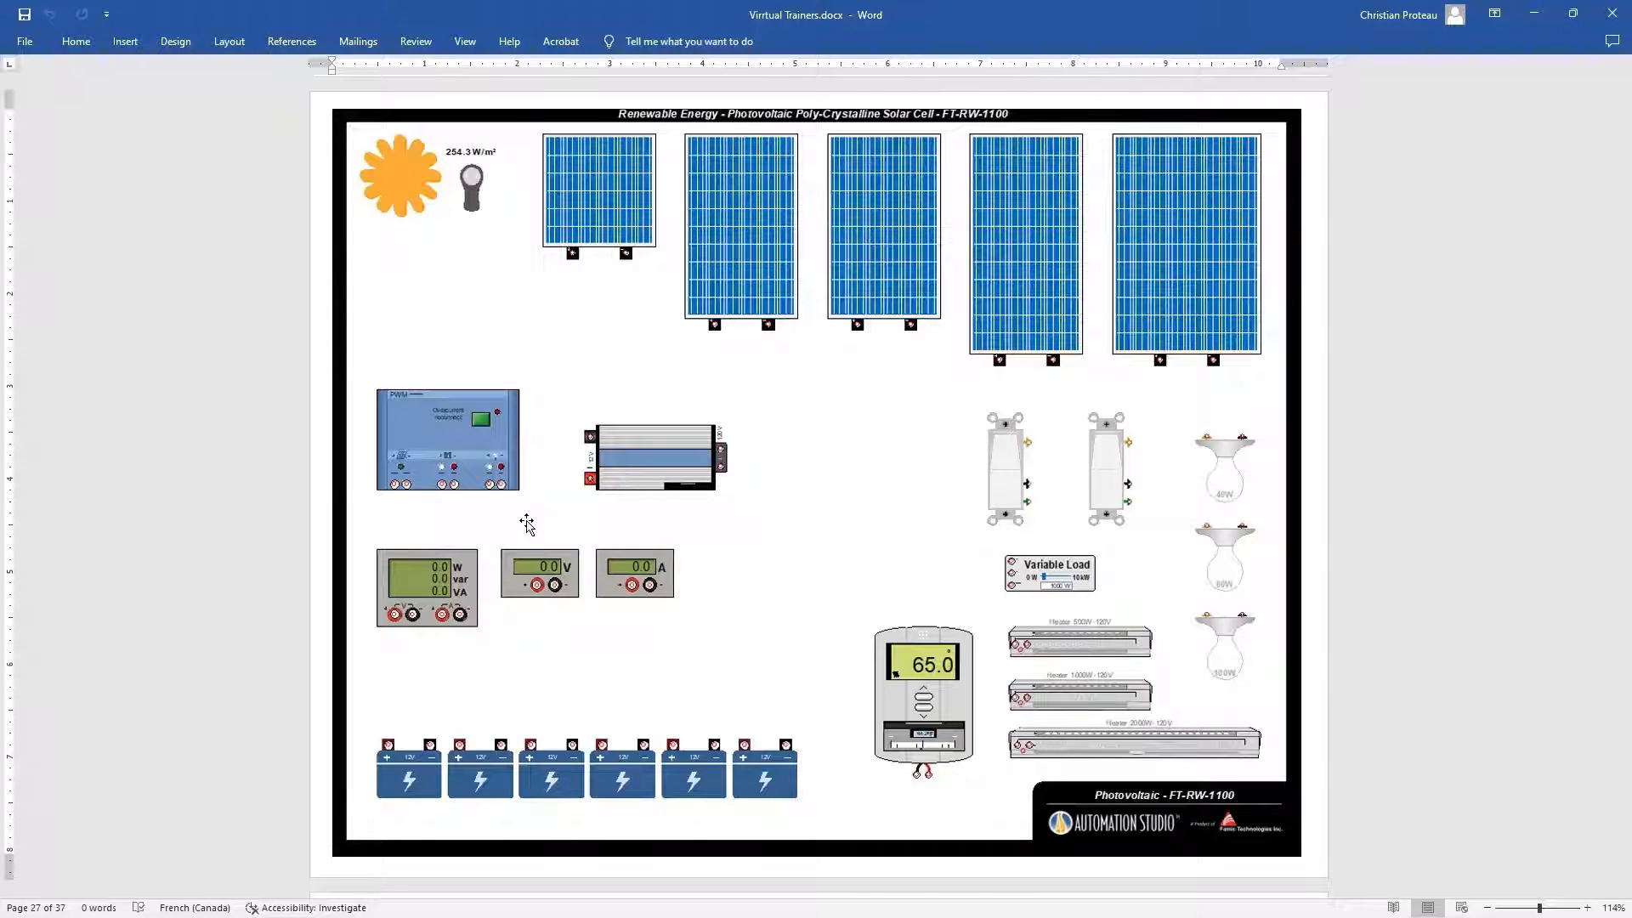
{"action": "scroll", "coordinate": [527, 524], "scroll_direction": "down", "scroll_amount": 5}
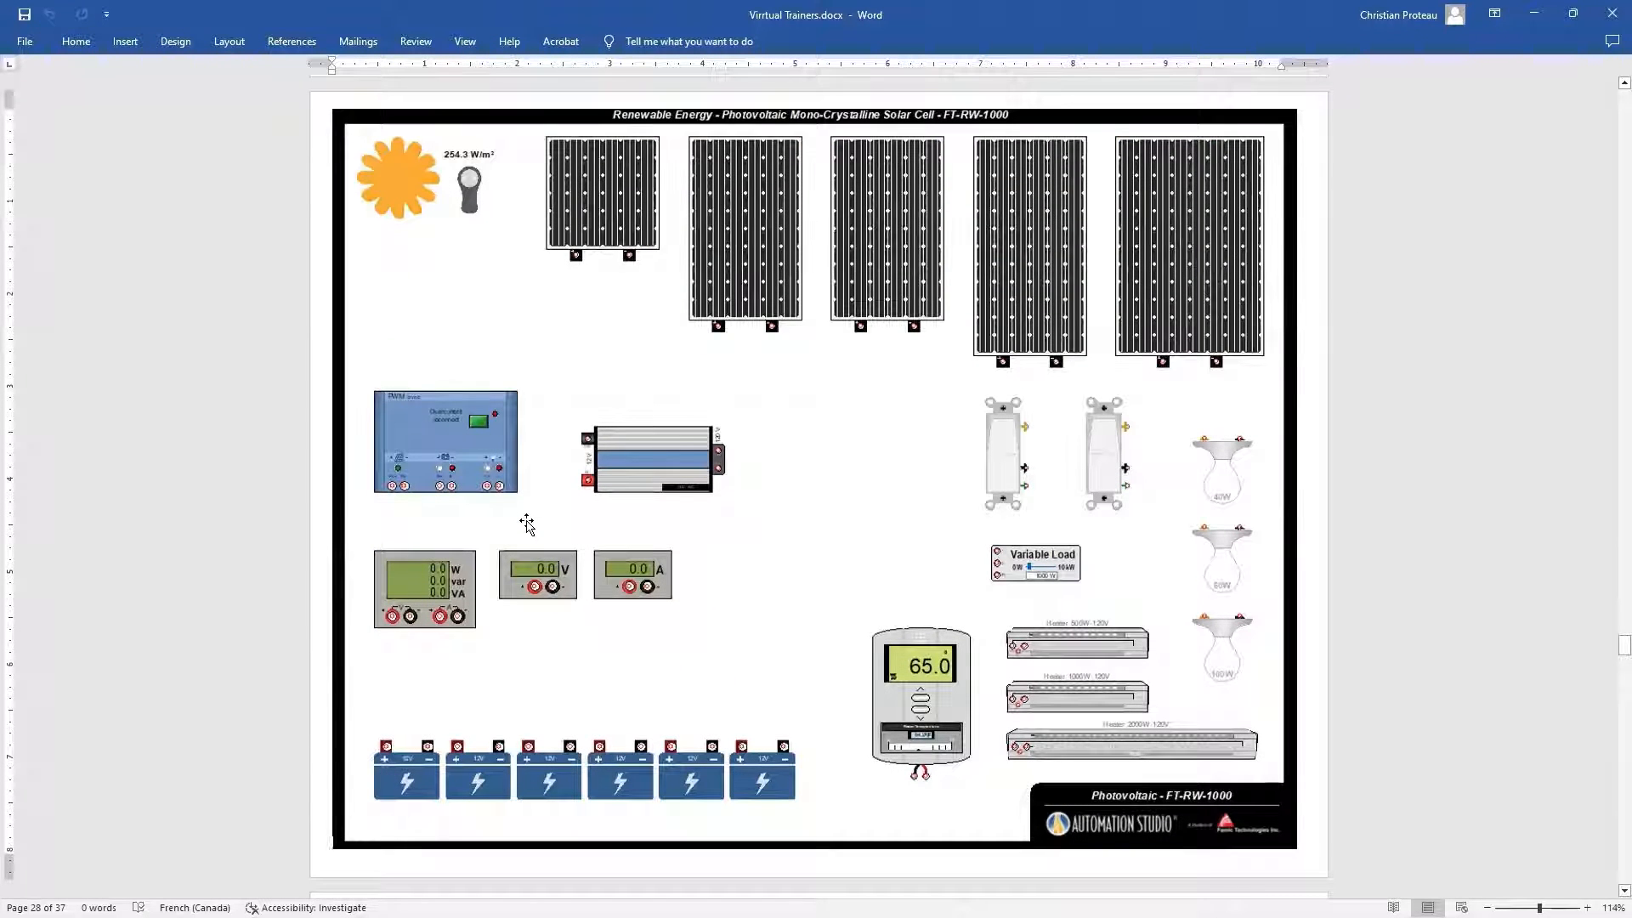
{"action": "scroll", "coordinate": [527, 524], "scroll_direction": "down", "scroll_amount": 5}
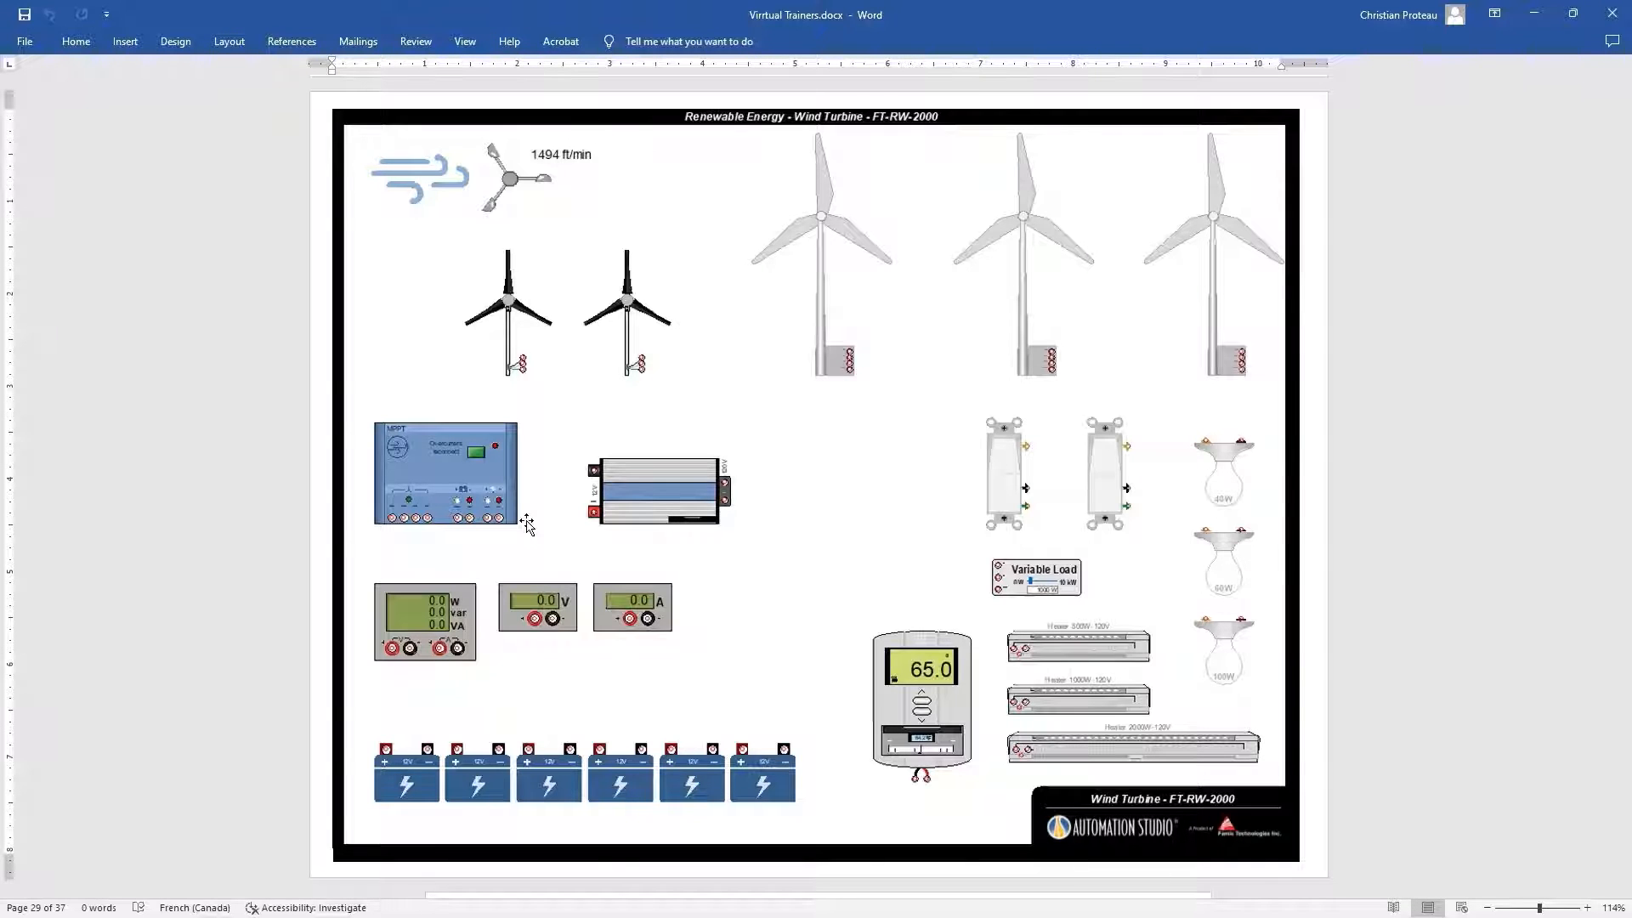
Examine the residential electricity 2 Way Switch trainer up close, and the 2 Way Switch 2 Lights trainer below it
{"action": "scroll", "coordinate": [527, 525], "scroll_direction": "down", "scroll_amount": 10}
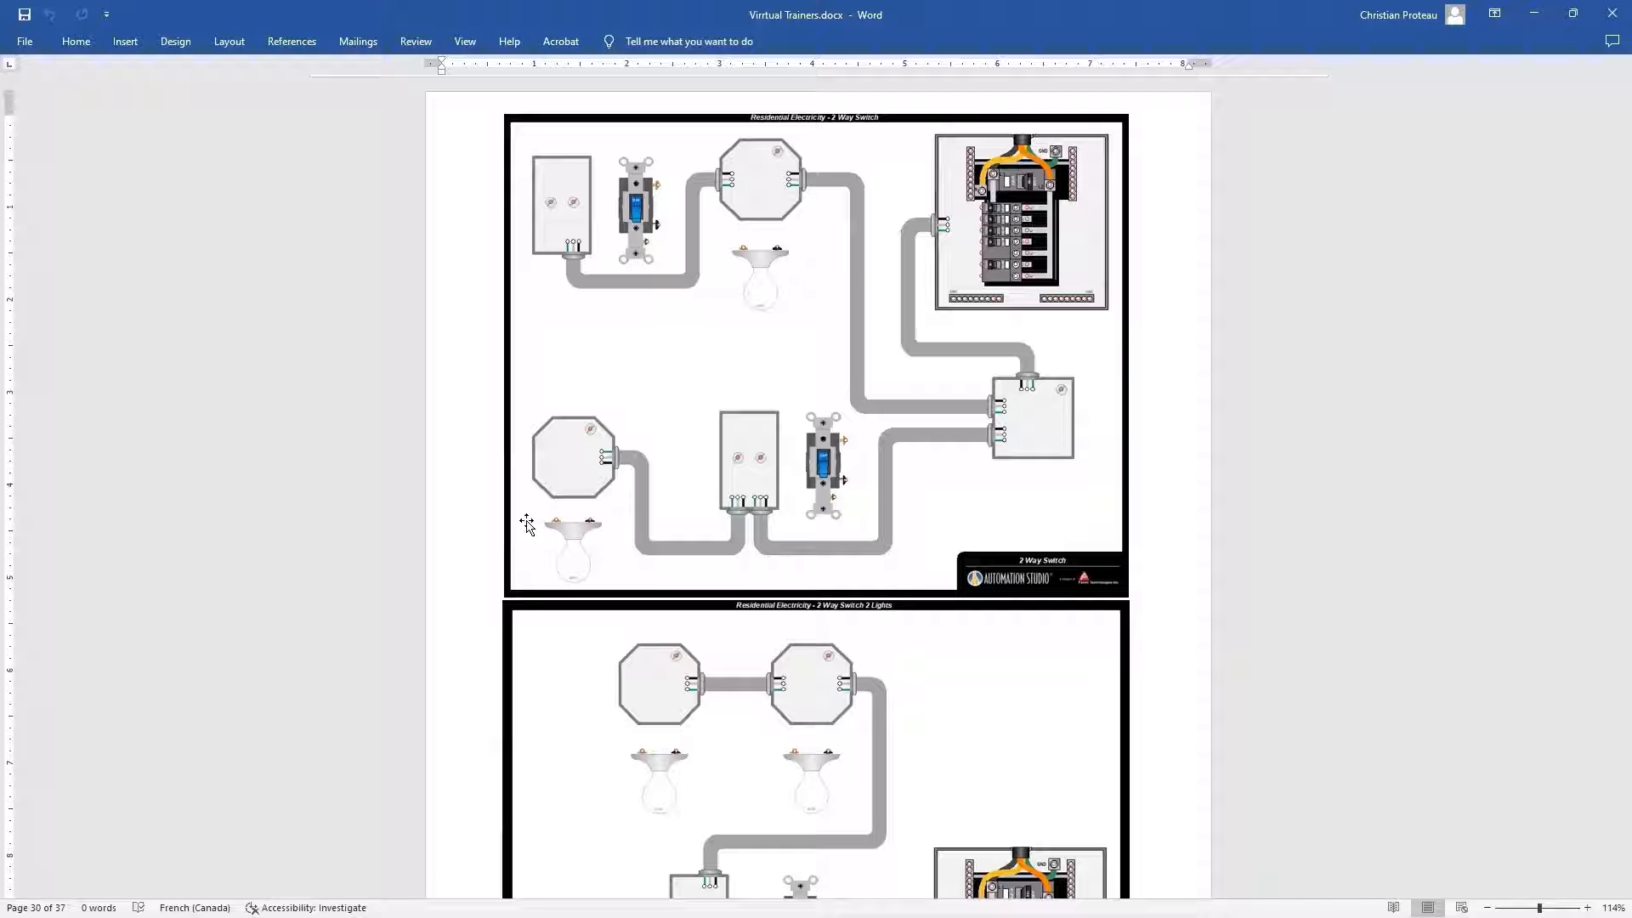
{"action": "scroll", "coordinate": [718, 212], "scroll_direction": "up", "scroll_amount": 6}
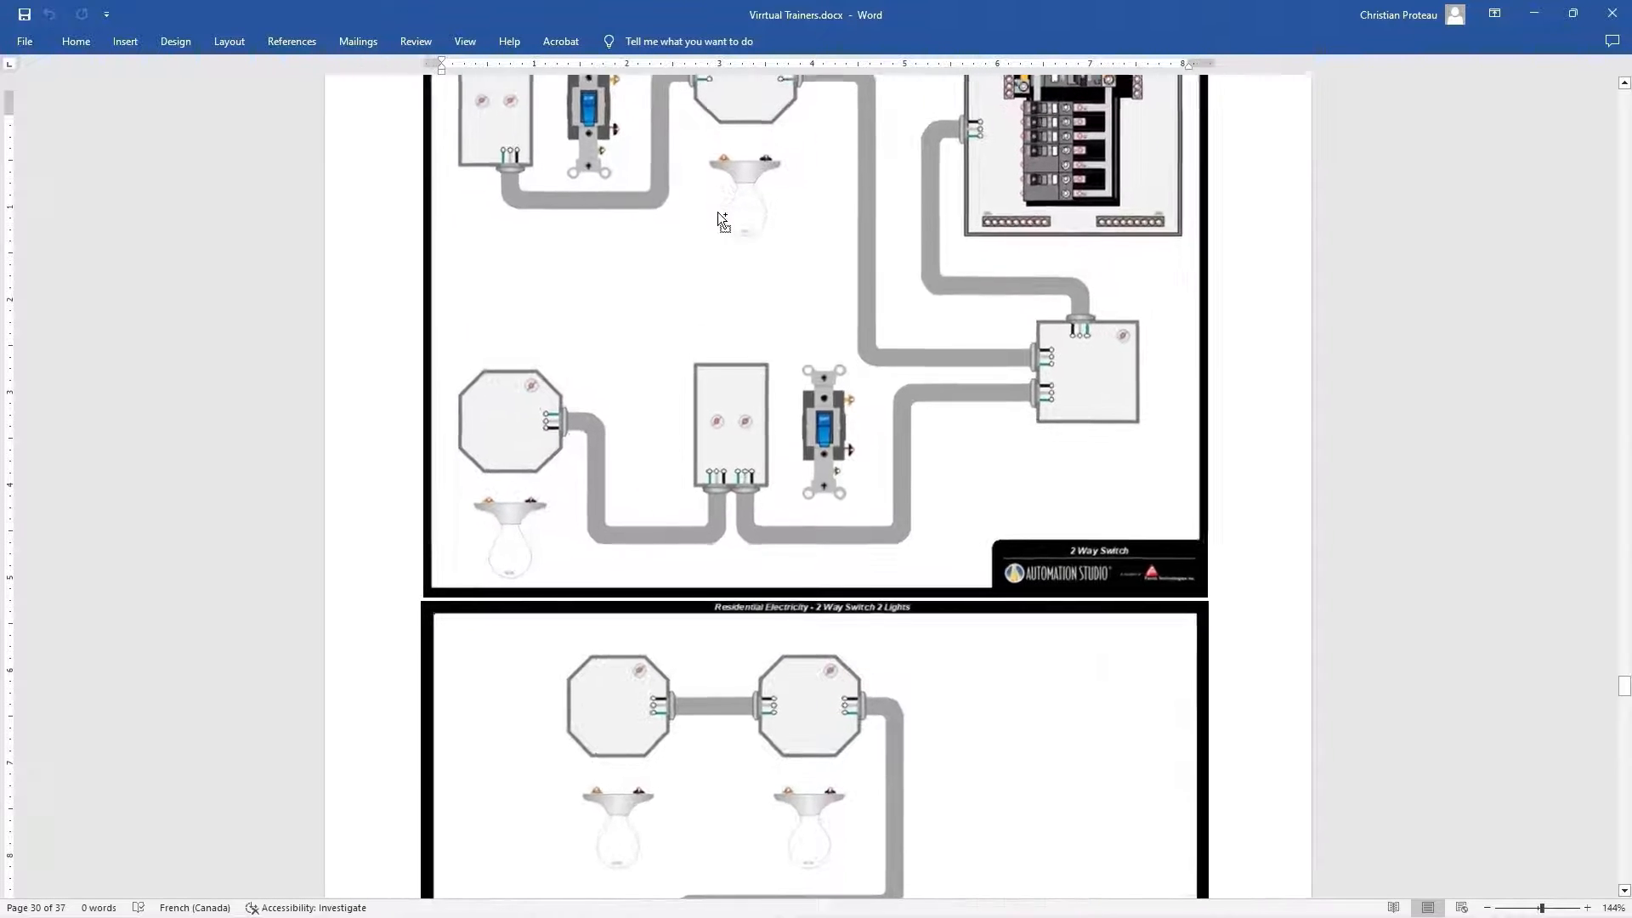
{"action": "scroll", "coordinate": [724, 213], "scroll_direction": "up", "scroll_amount": 1}
{"action": "scroll", "coordinate": [958, 321], "scroll_direction": "up", "scroll_amount": 5}
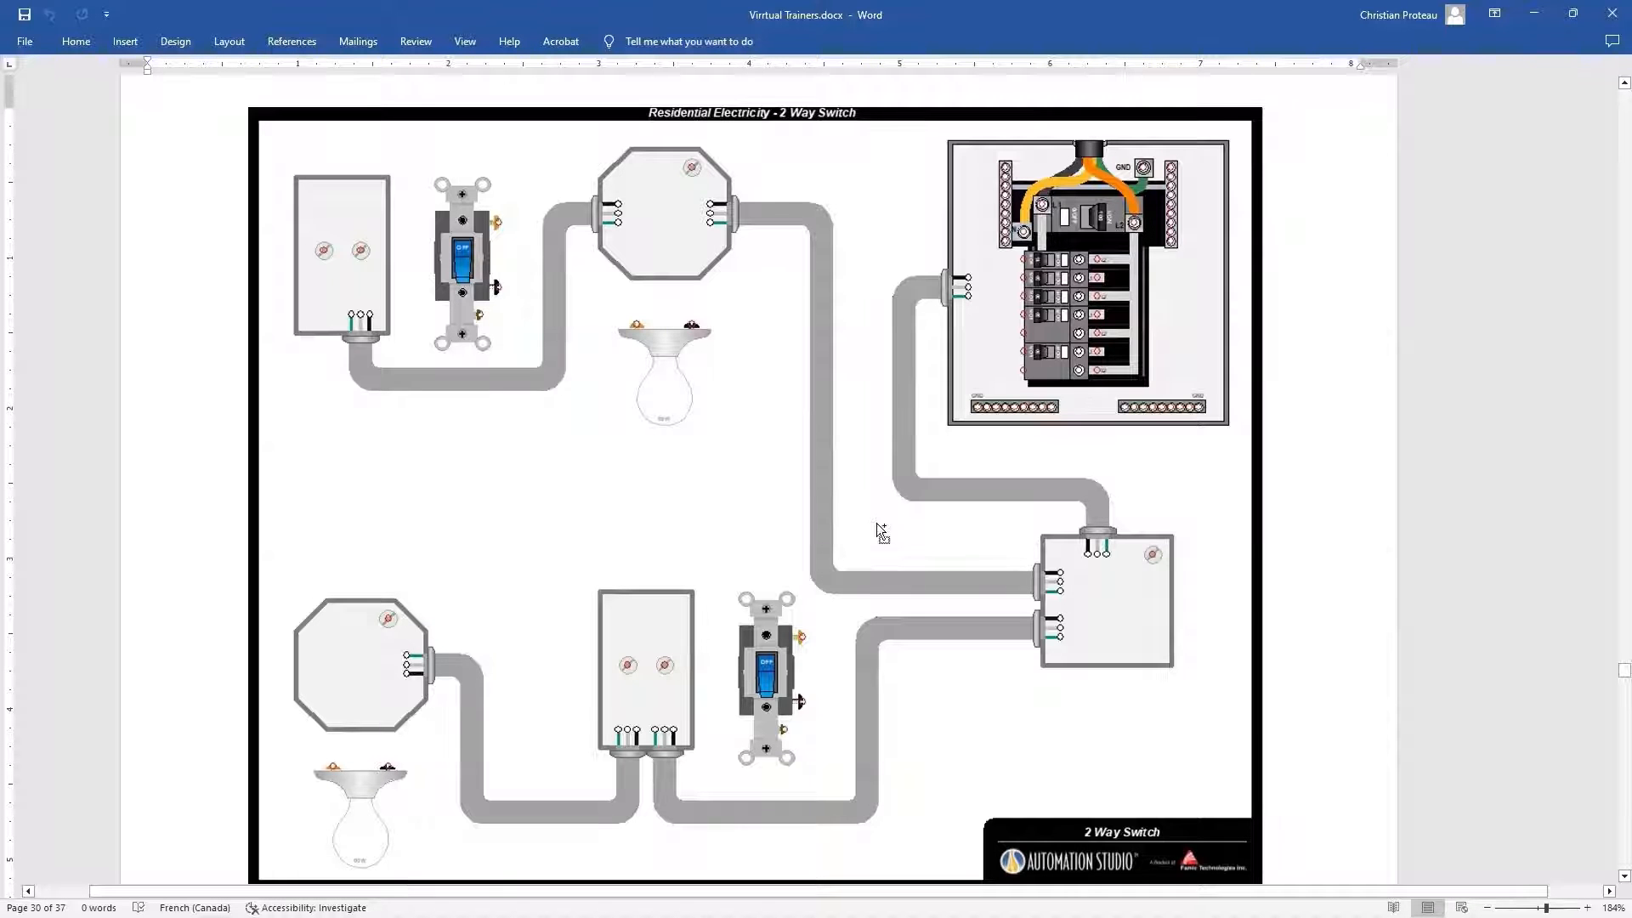
{"action": "scroll", "coordinate": [881, 532], "scroll_direction": "down", "scroll_amount": 4, "text": "ctrl"}
{"action": "scroll", "coordinate": [853, 648], "scroll_direction": "down", "scroll_amount": 6}
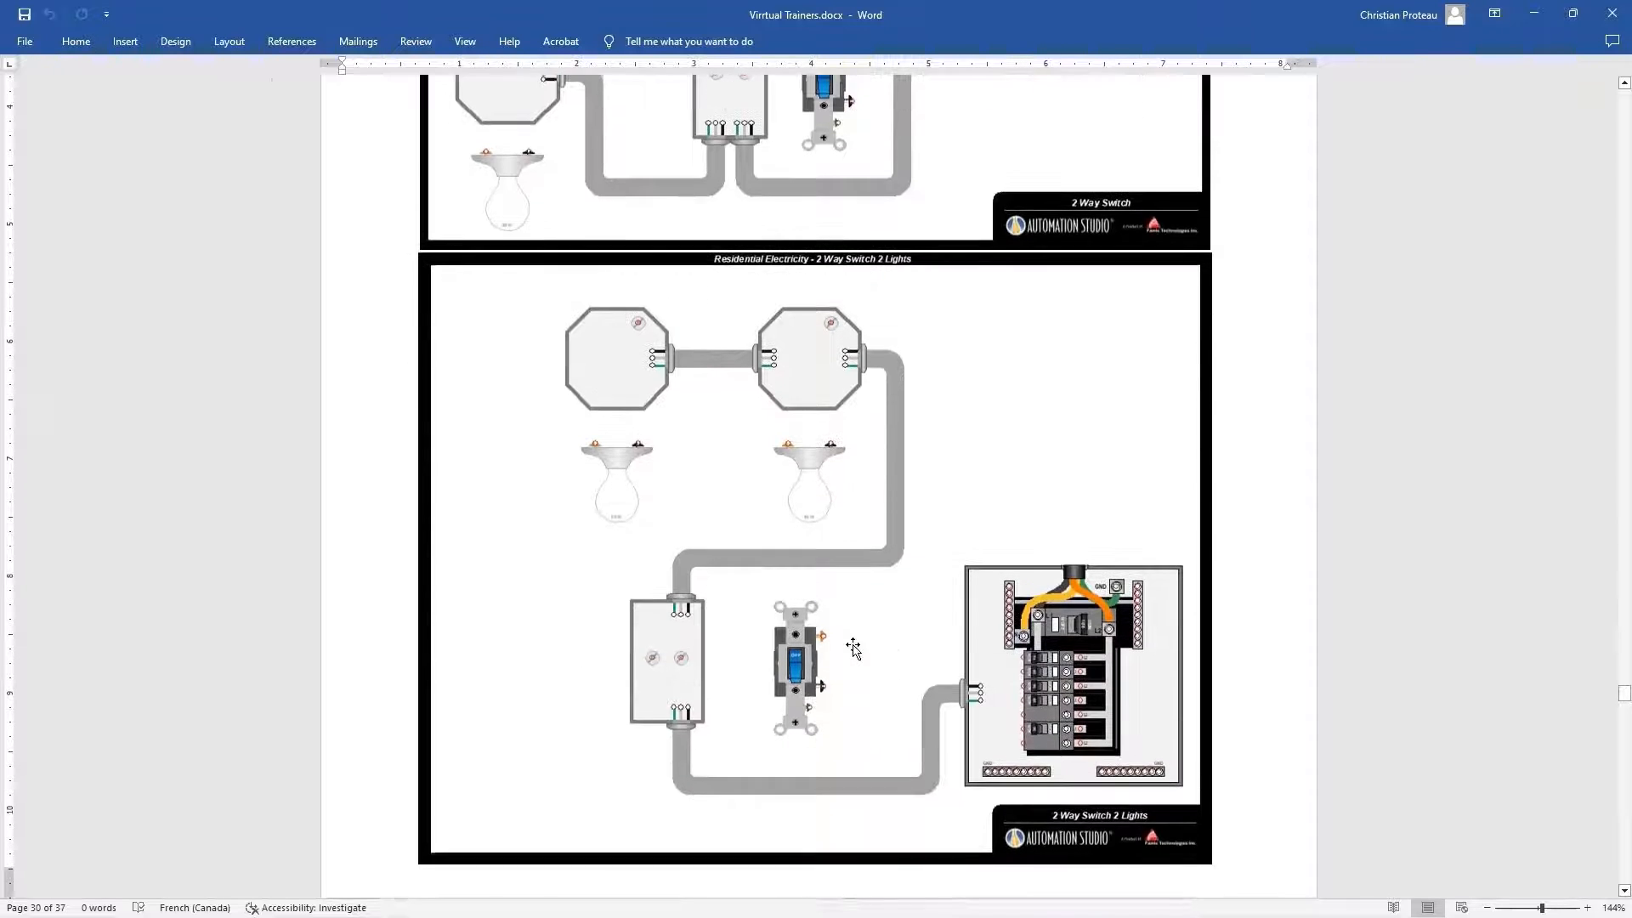
Review the residential electricity 3 Way Switch trainer variants up to the 4 Way Switch trainer
{"action": "scroll", "coordinate": [853, 648], "scroll_direction": "down", "scroll_amount": 10}
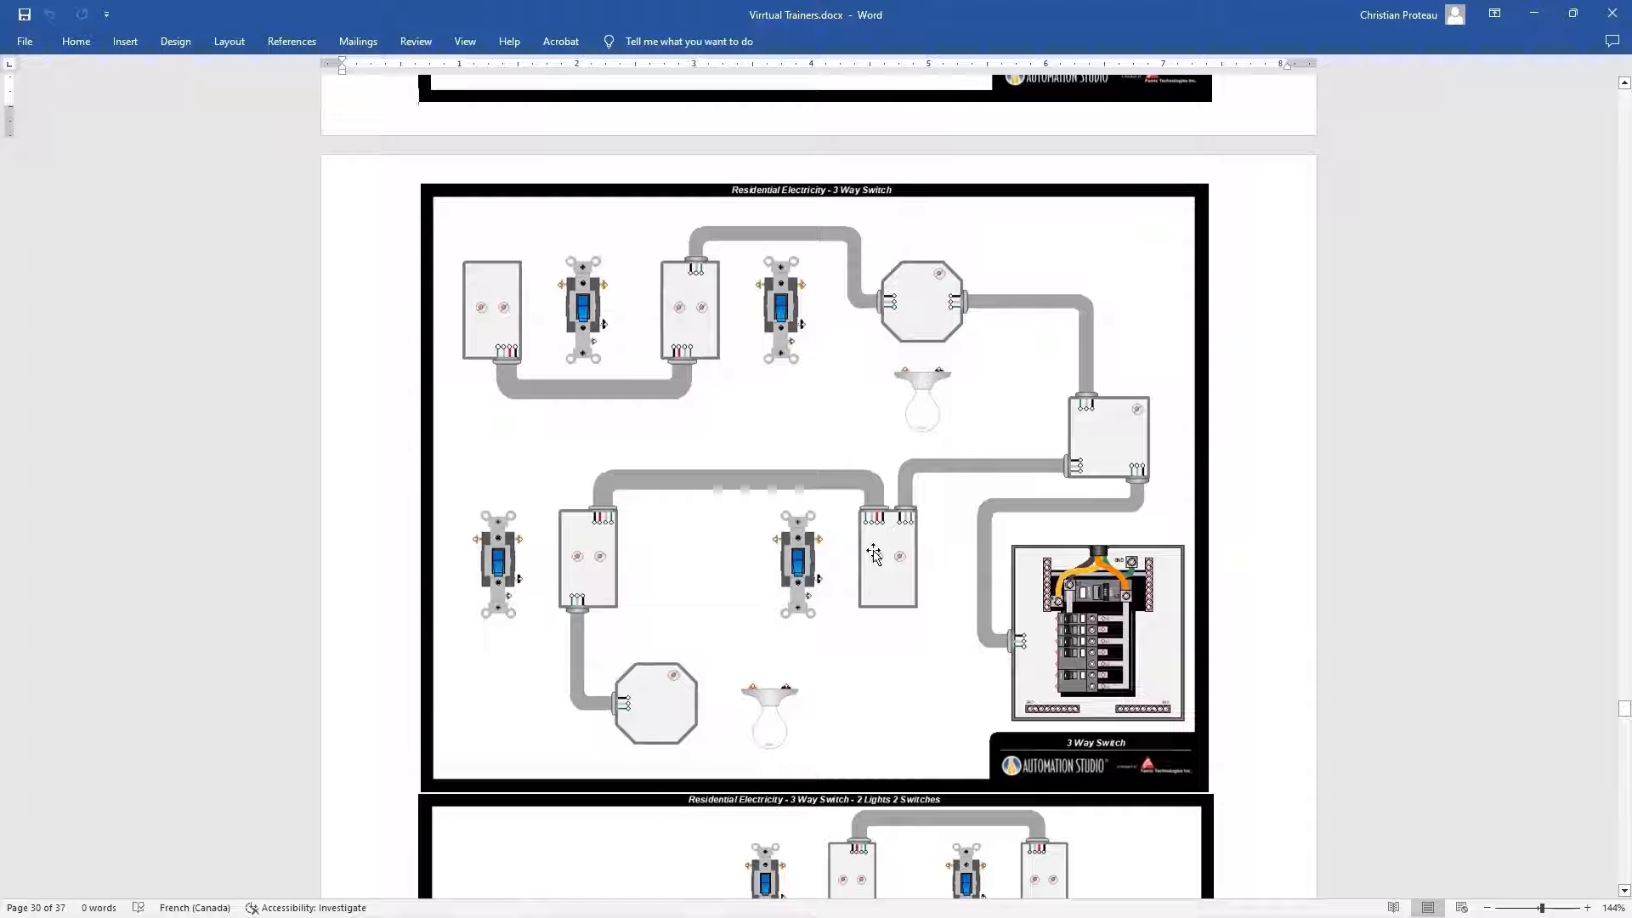
{"action": "scroll", "coordinate": [874, 555], "scroll_direction": "down", "scroll_amount": 10}
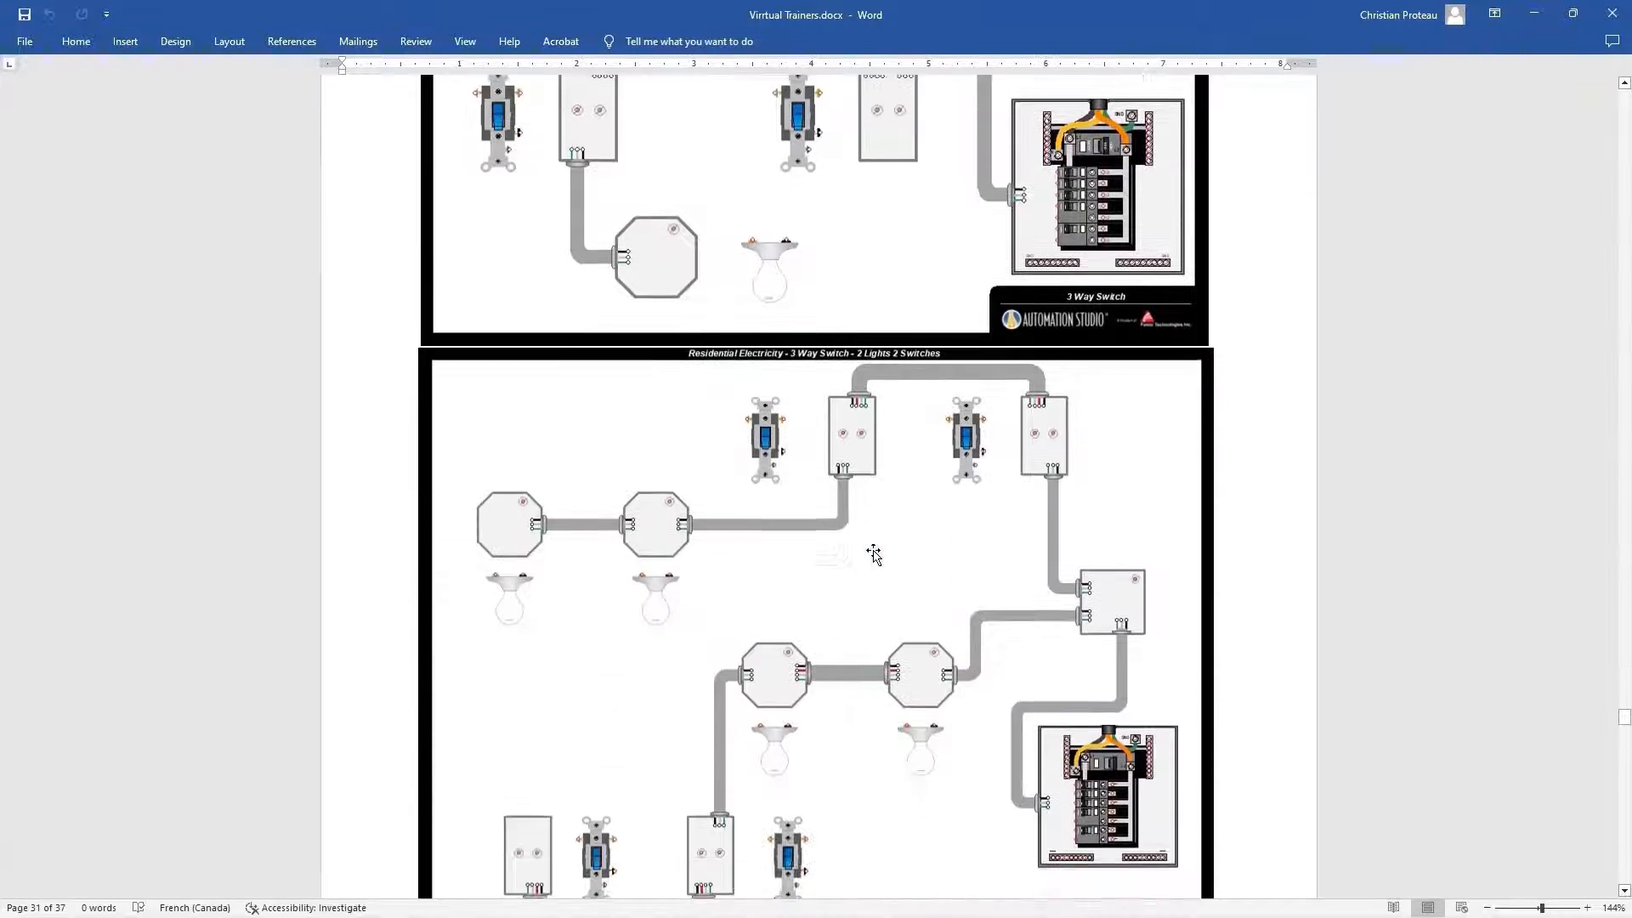
{"action": "scroll", "coordinate": [874, 555], "scroll_direction": "down", "scroll_amount": 7}
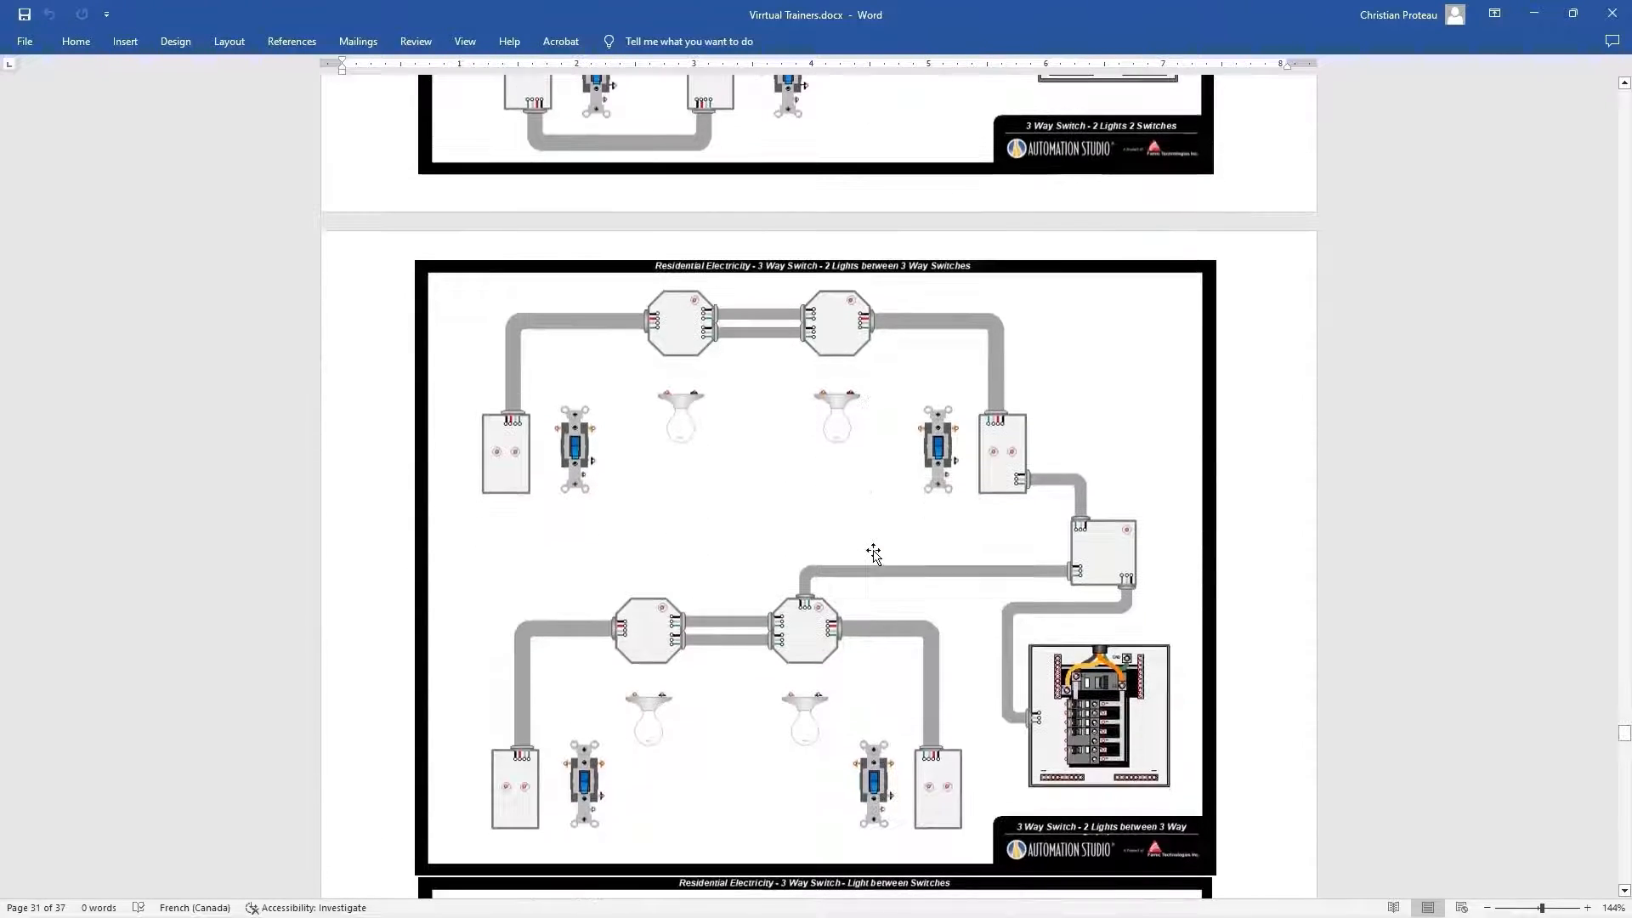
{"action": "scroll", "coordinate": [874, 555], "scroll_direction": "down", "scroll_amount": 4}
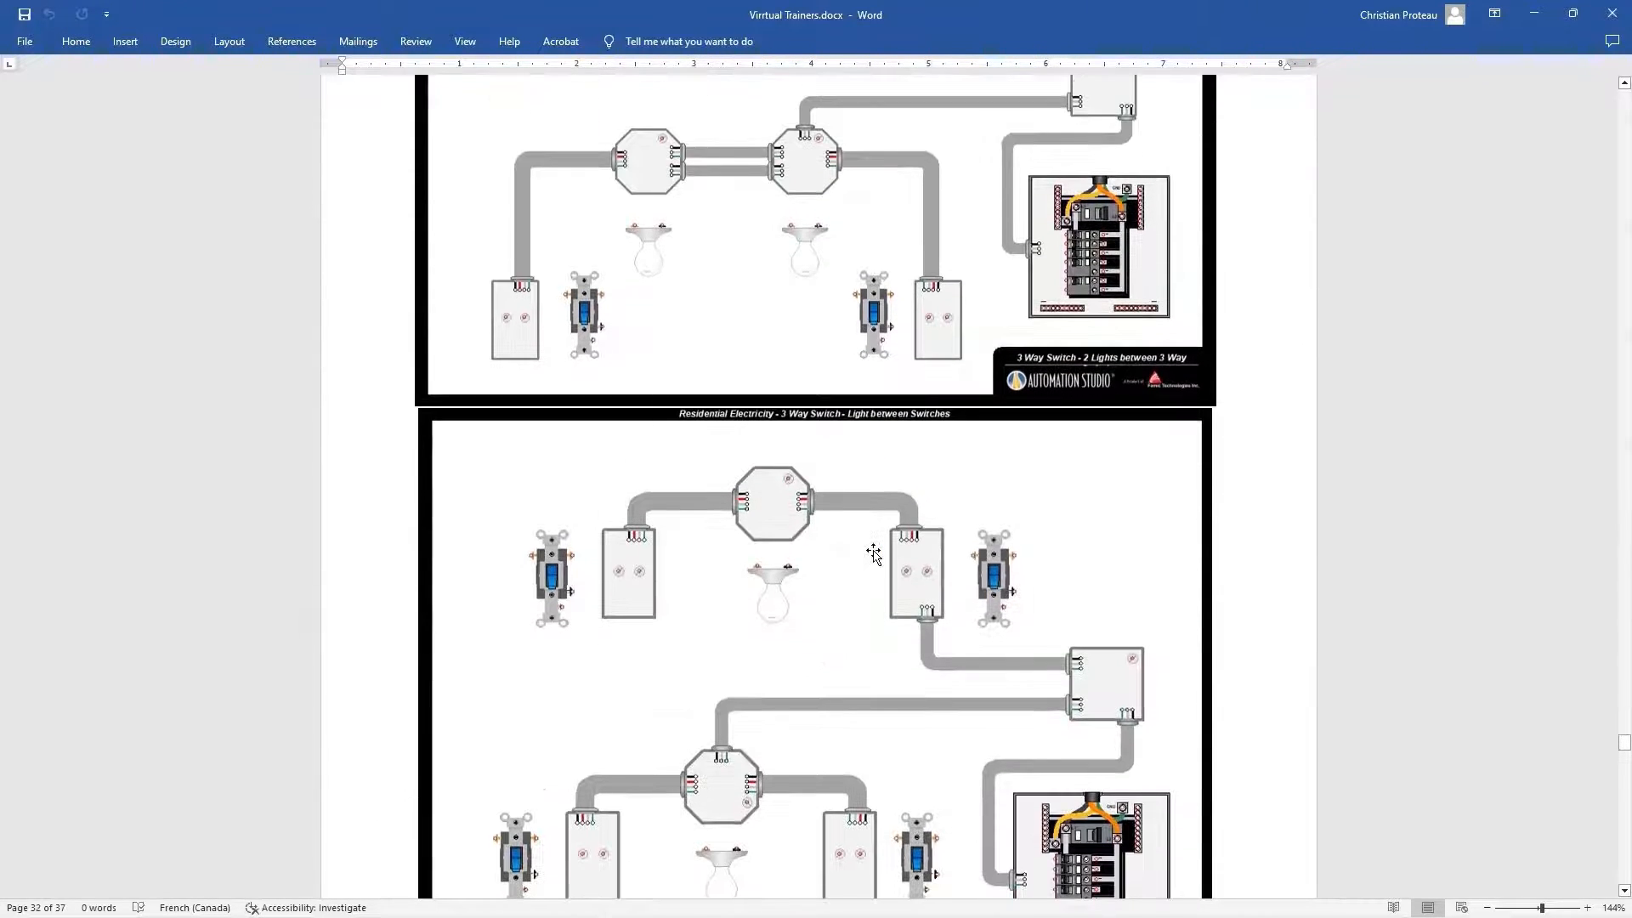
{"action": "scroll", "coordinate": [874, 554], "scroll_direction": "down", "scroll_amount": 4}
{"action": "scroll", "coordinate": [874, 554], "scroll_direction": "down", "scroll_amount": 9}
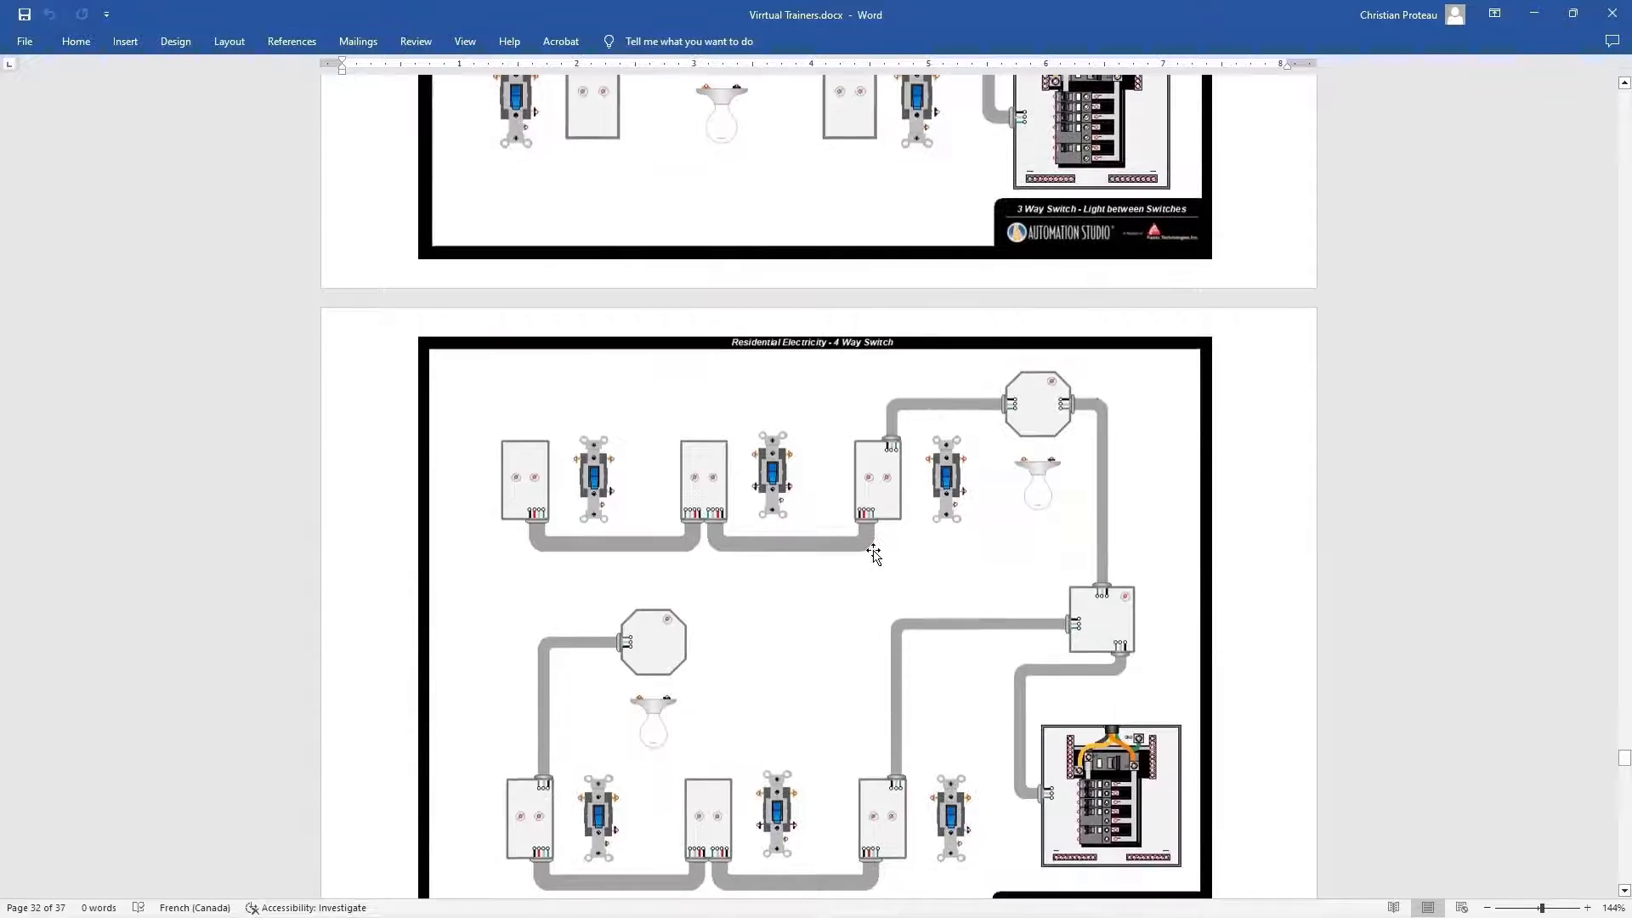
Look through the residential baseboard heater, bathroom, ceiling fan, doorbell and GFCI outlets trainers
{"action": "scroll", "coordinate": [874, 554], "scroll_direction": "down", "scroll_amount": 8}
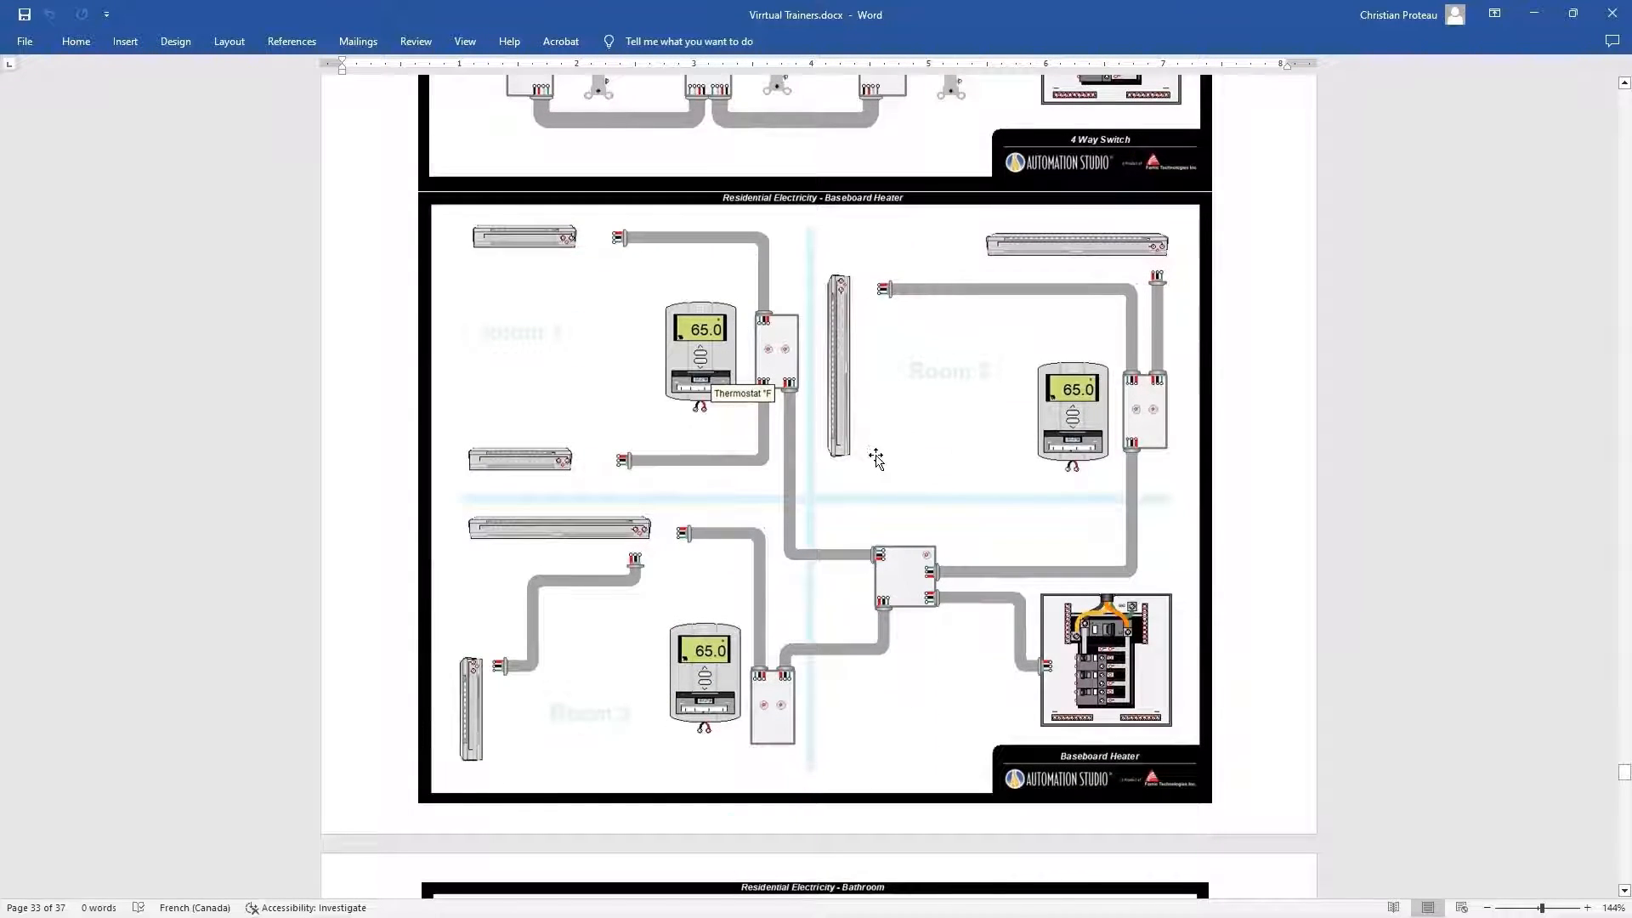
{"action": "scroll", "coordinate": [876, 476], "scroll_direction": "down", "scroll_amount": 2}
{"action": "scroll", "coordinate": [875, 479], "scroll_direction": "down", "scroll_amount": 9}
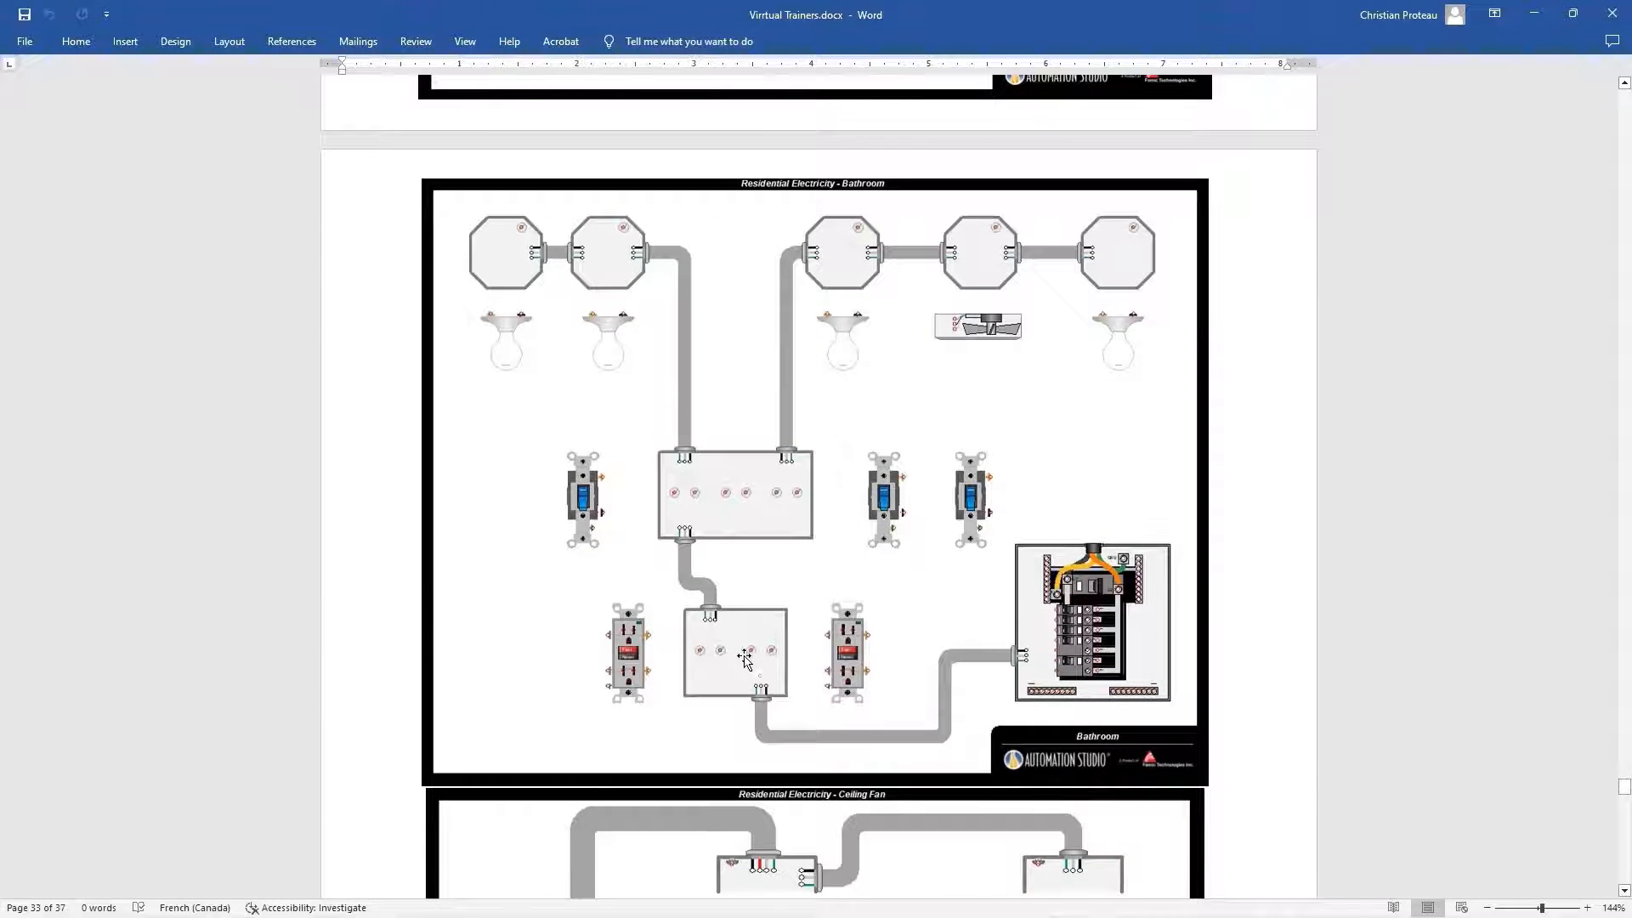
{"action": "scroll", "coordinate": [750, 646], "scroll_direction": "down", "scroll_amount": 1}
{"action": "scroll", "coordinate": [750, 646], "scroll_direction": "down", "scroll_amount": 6}
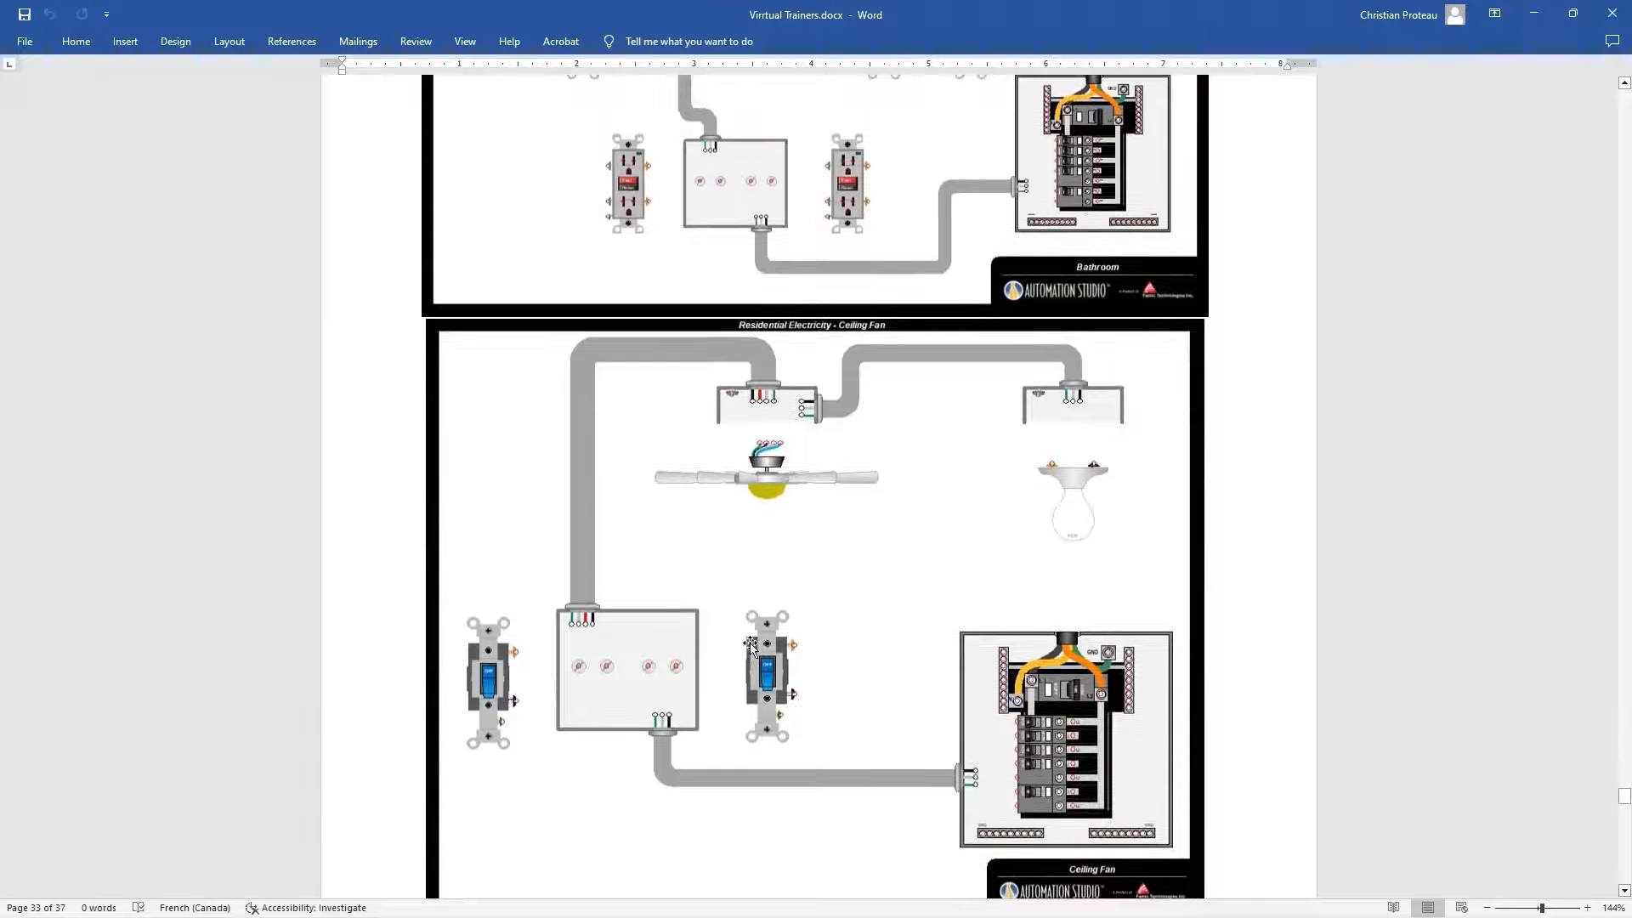
{"action": "scroll", "coordinate": [750, 646], "scroll_direction": "down", "scroll_amount": 8}
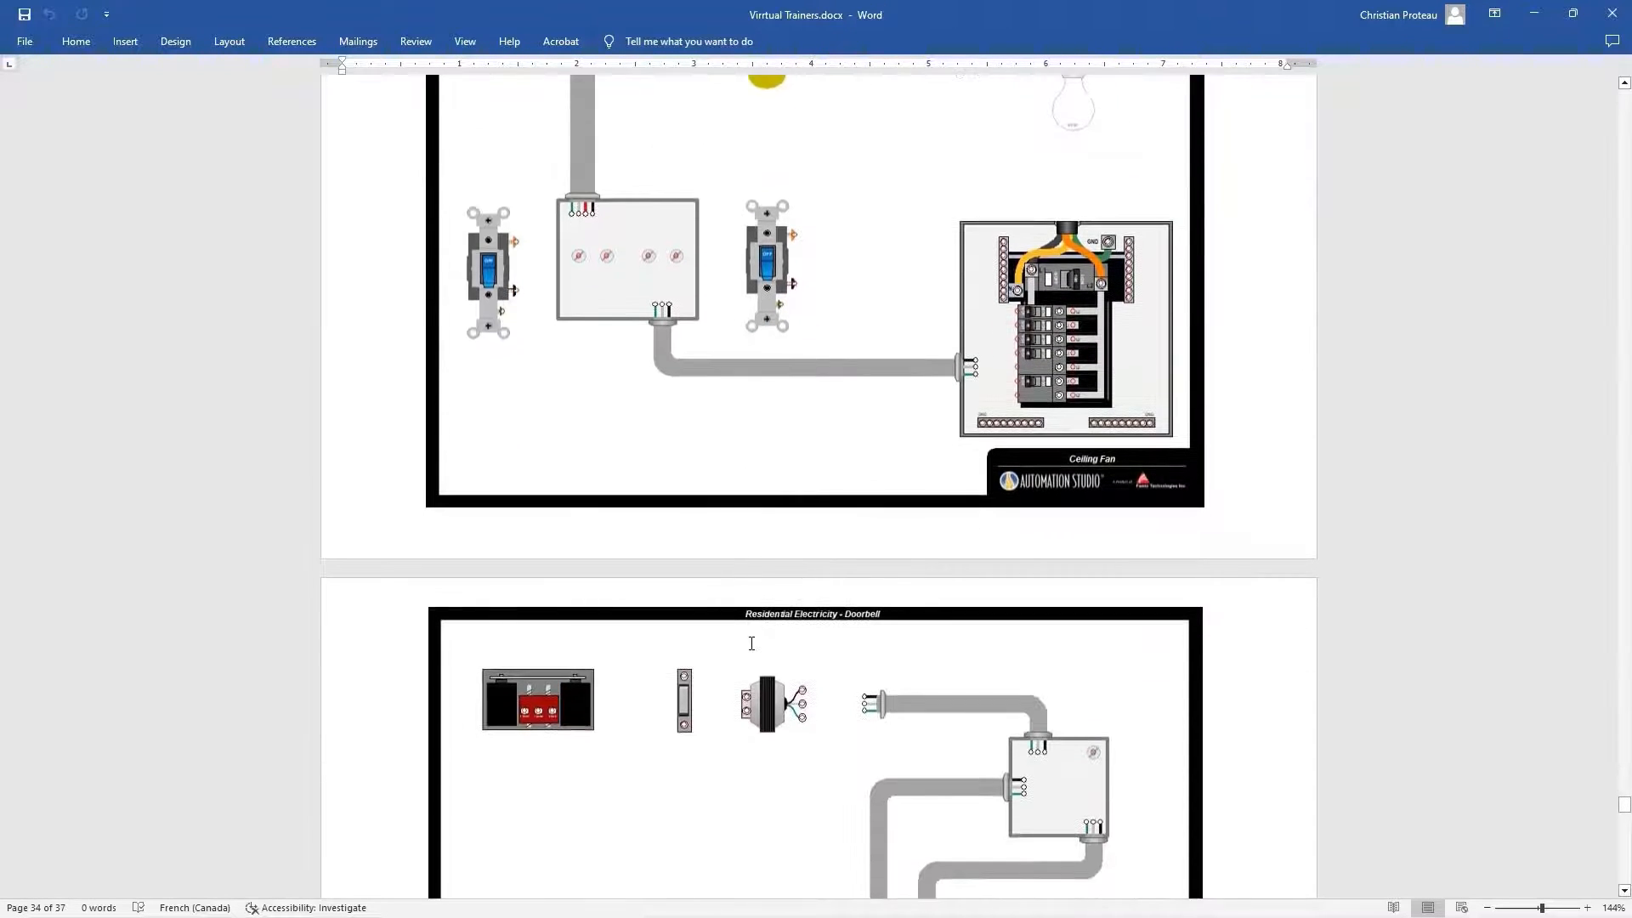
{"action": "scroll", "coordinate": [750, 646], "scroll_direction": "down", "scroll_amount": 3}
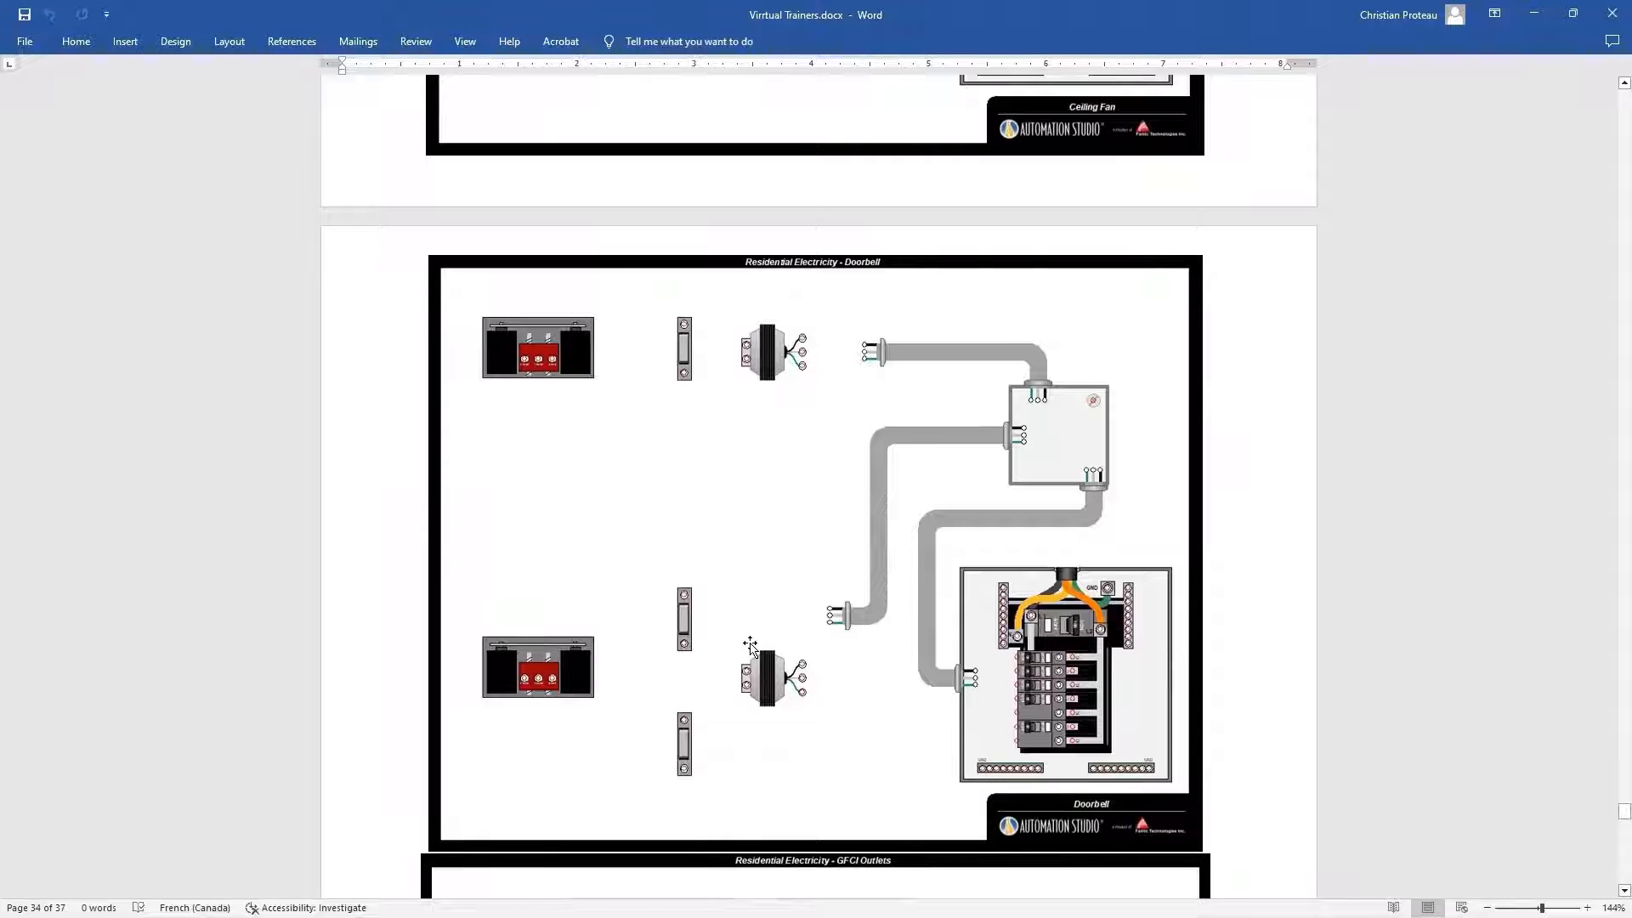
{"action": "scroll", "coordinate": [751, 646], "scroll_direction": "down", "scroll_amount": 10}
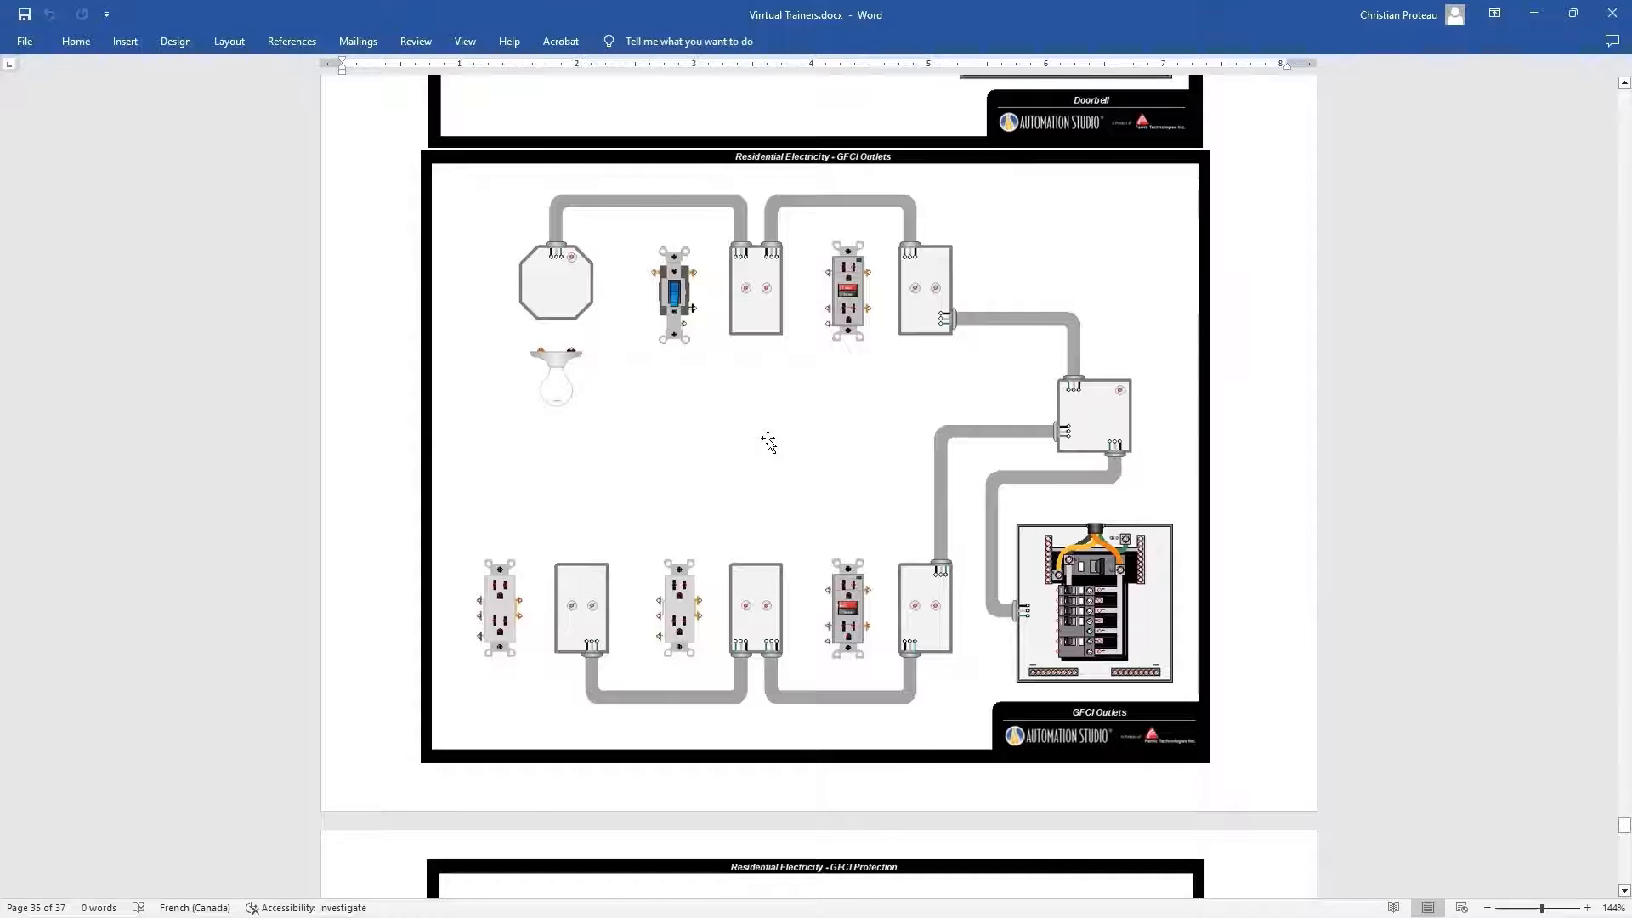
Switch to the image viewer, examine the wired trainer pictures from FT-RES-1000 to the FT-EL-1000 basic circuit, and return to Automation Studio
{"action": "key", "text": "alt+Tab"}
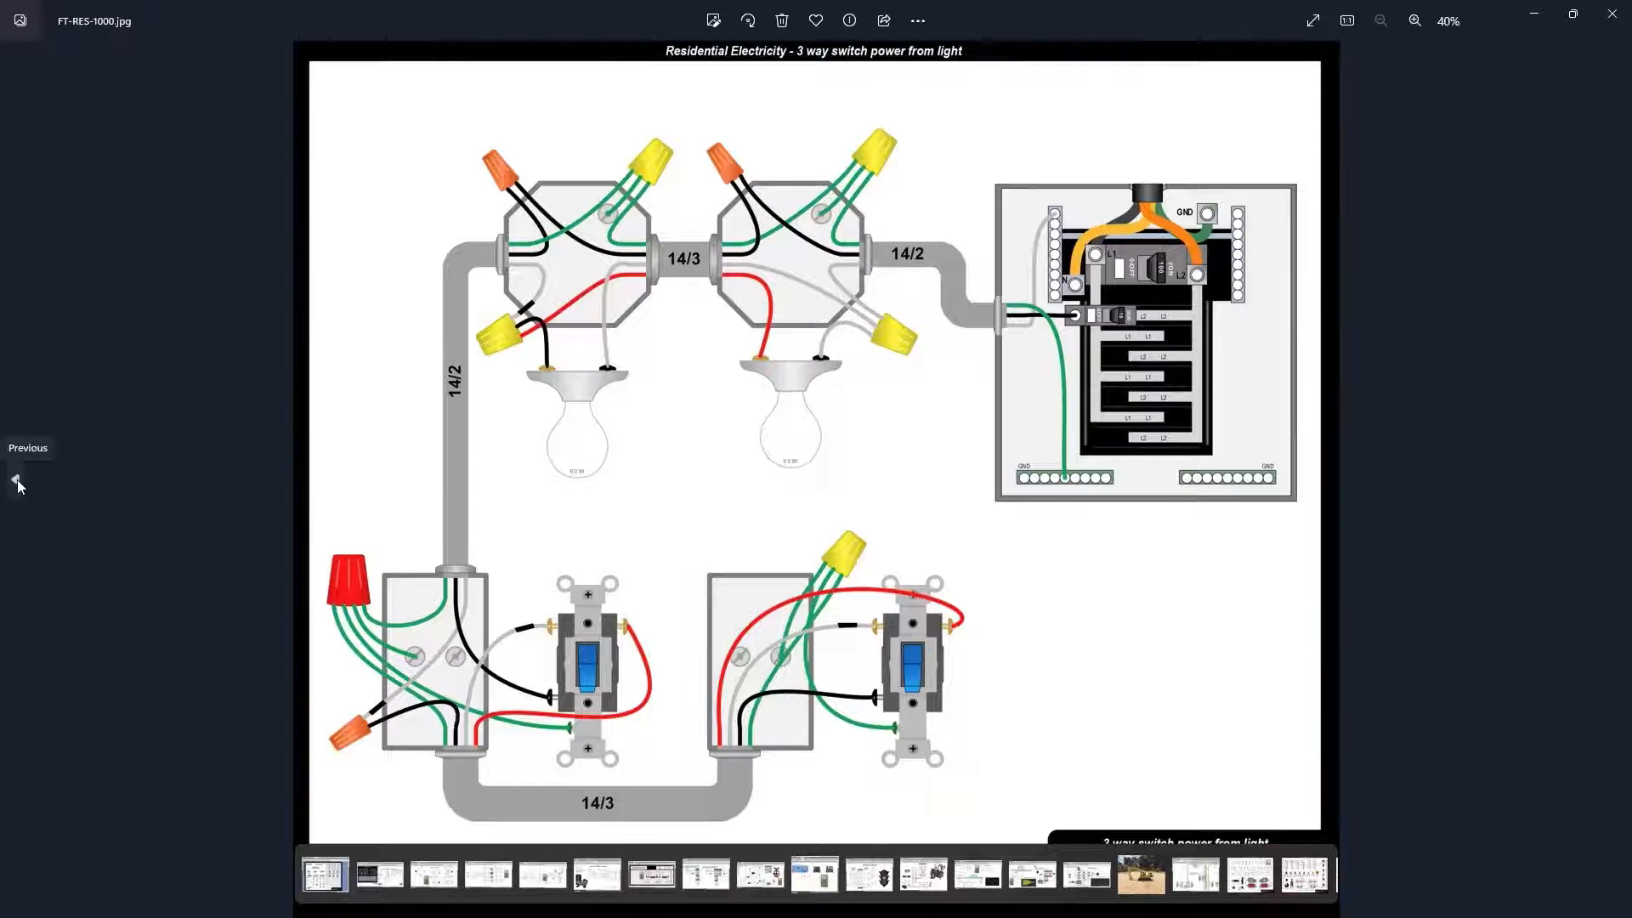
{"action": "left_click", "coordinate": [16, 481]}
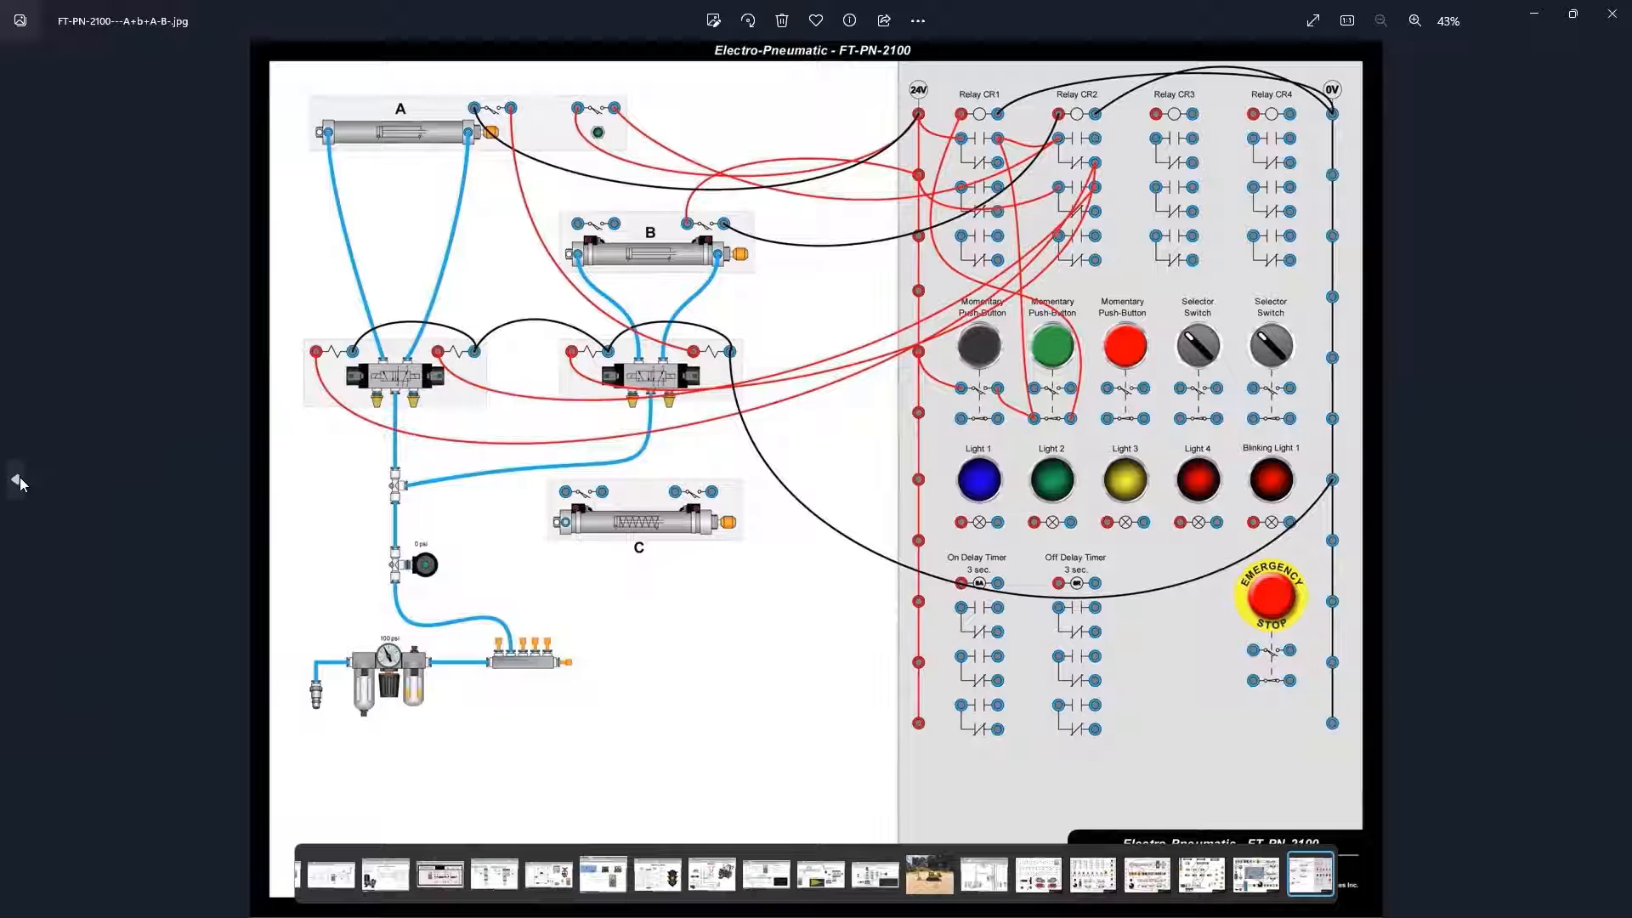
{"action": "left_click", "coordinate": [17, 481]}
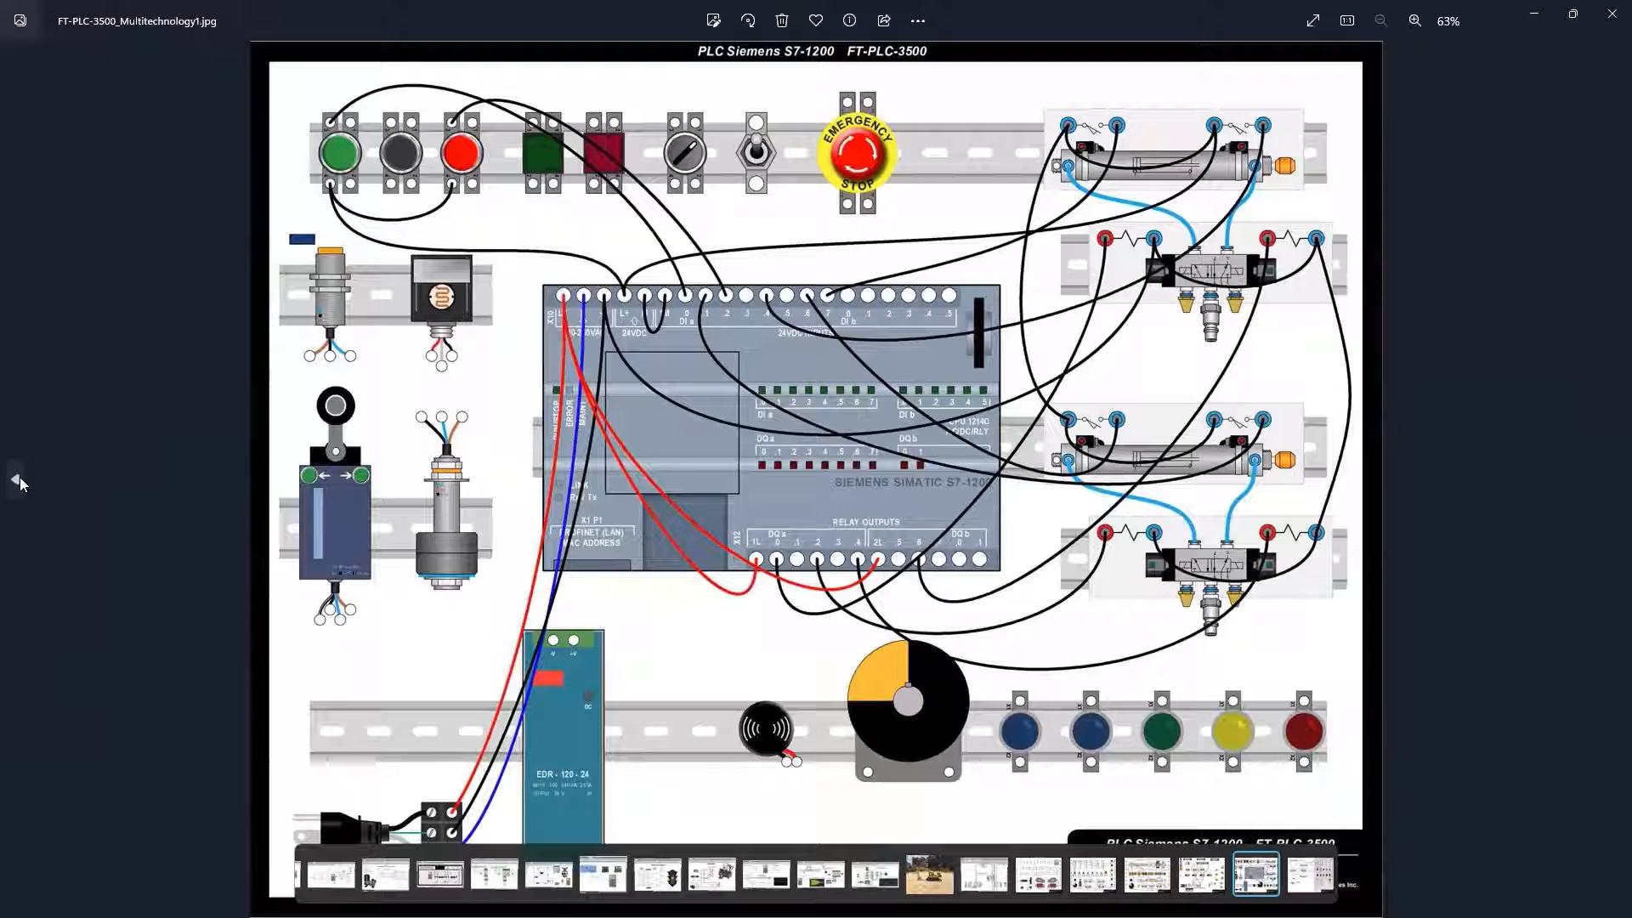
{"action": "left_click", "coordinate": [17, 481]}
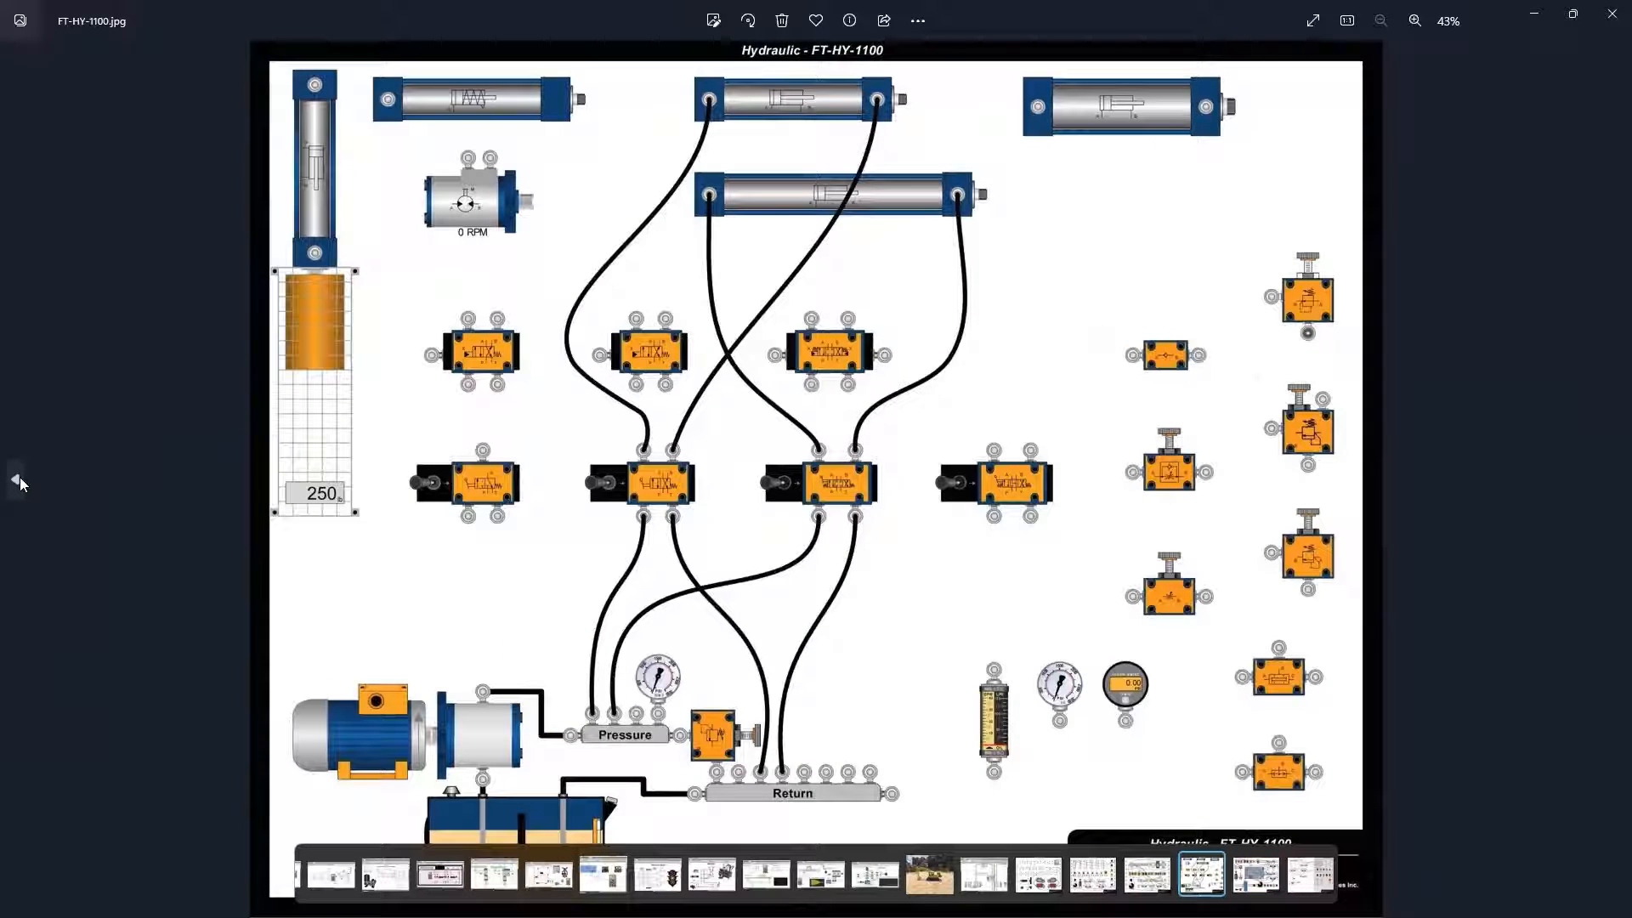
{"action": "left_click", "coordinate": [17, 481]}
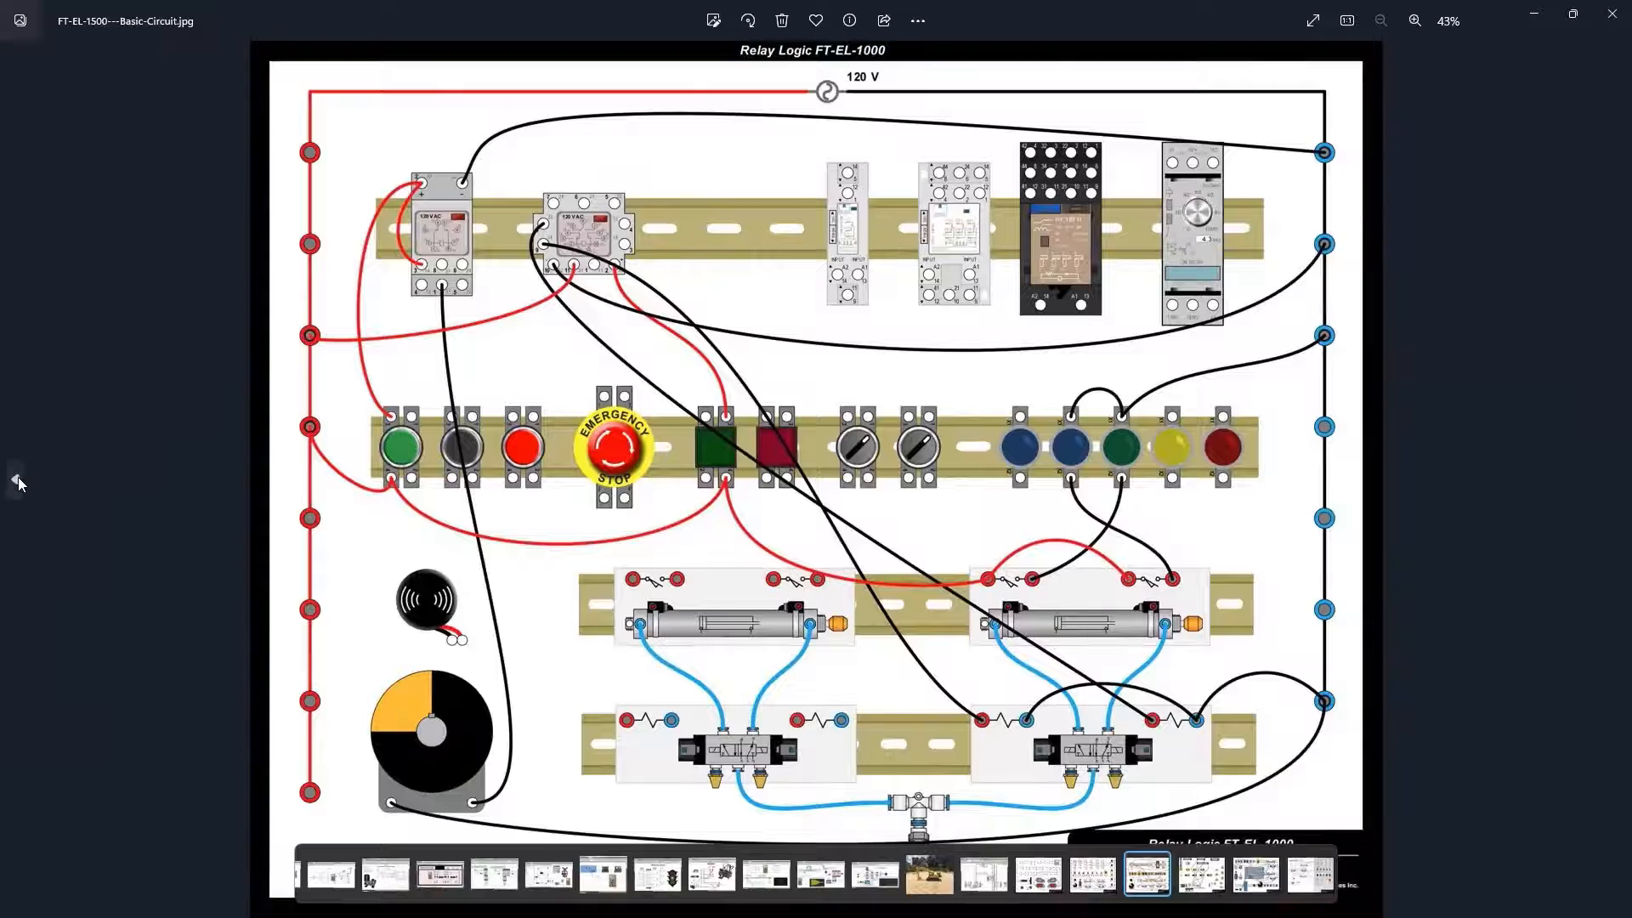
{"action": "left_click", "coordinate": [17, 481]}
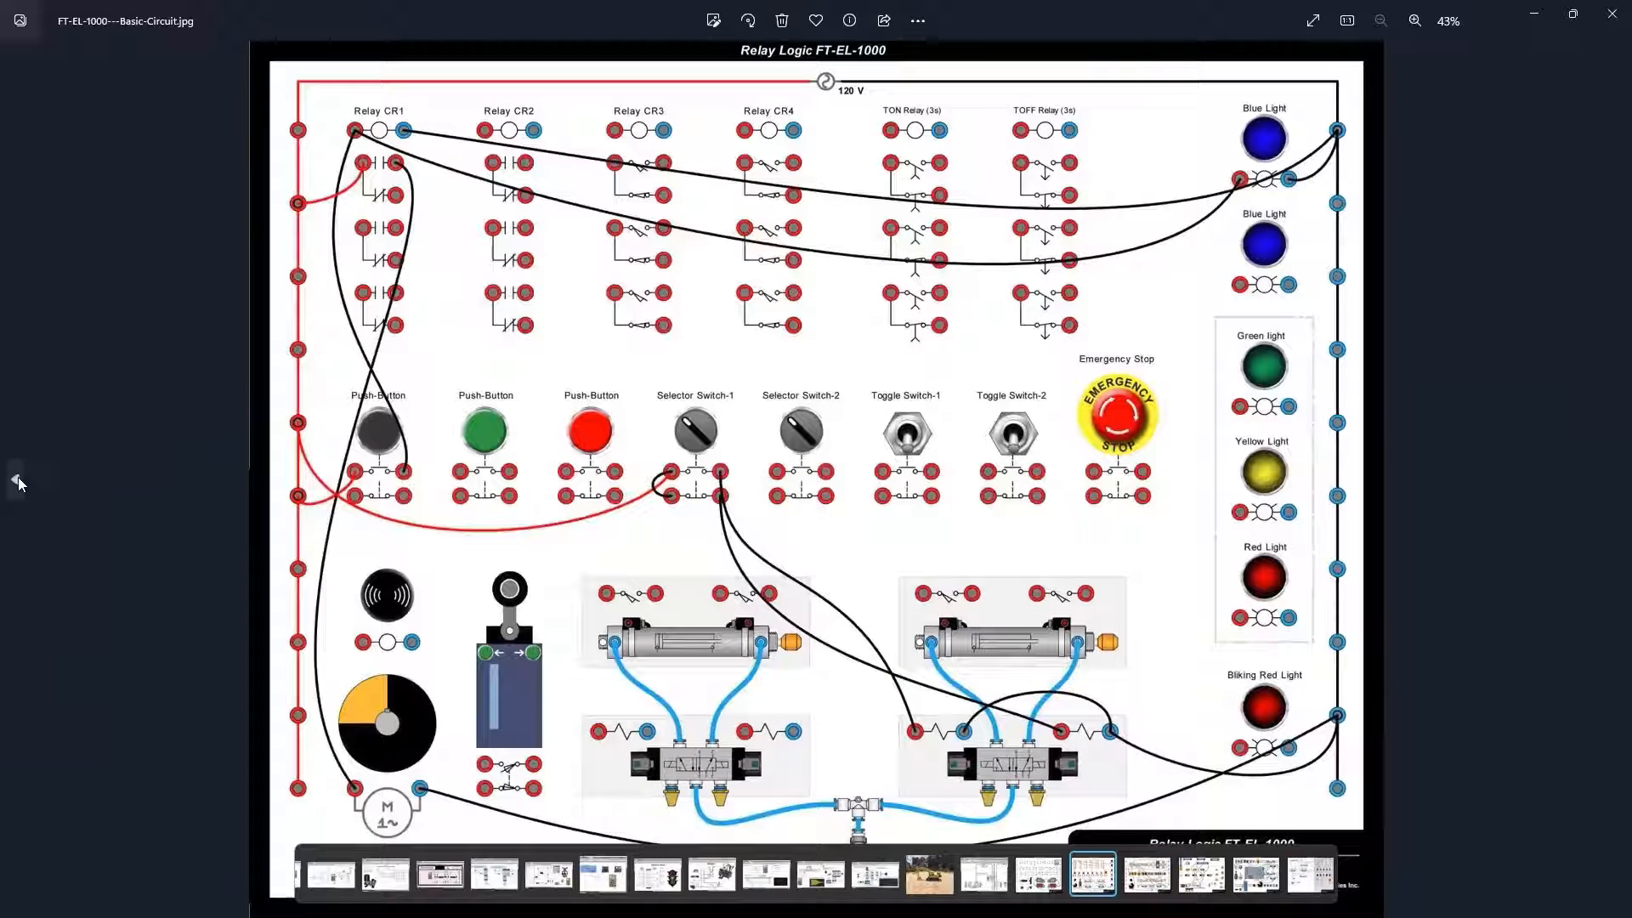
{"action": "left_click", "coordinate": [17, 479]}
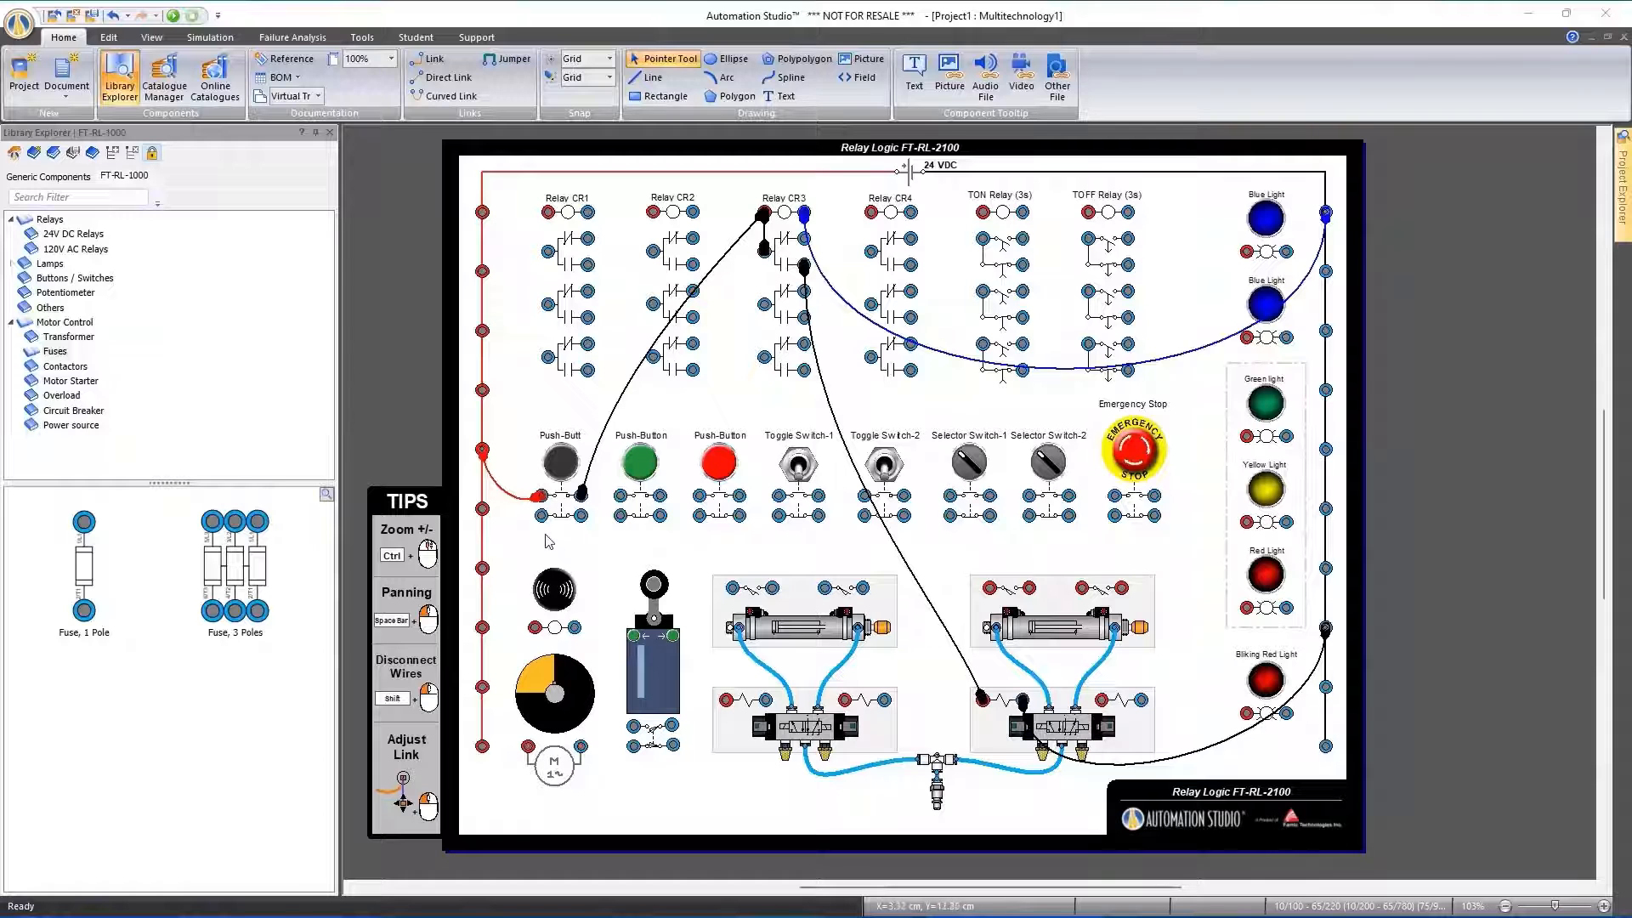
Reshape the red wire between the 24 V rail and the first push-button so that it curves above the contact
{"action": "scroll", "coordinate": [492, 506], "scroll_direction": "up", "scroll_amount": 8}
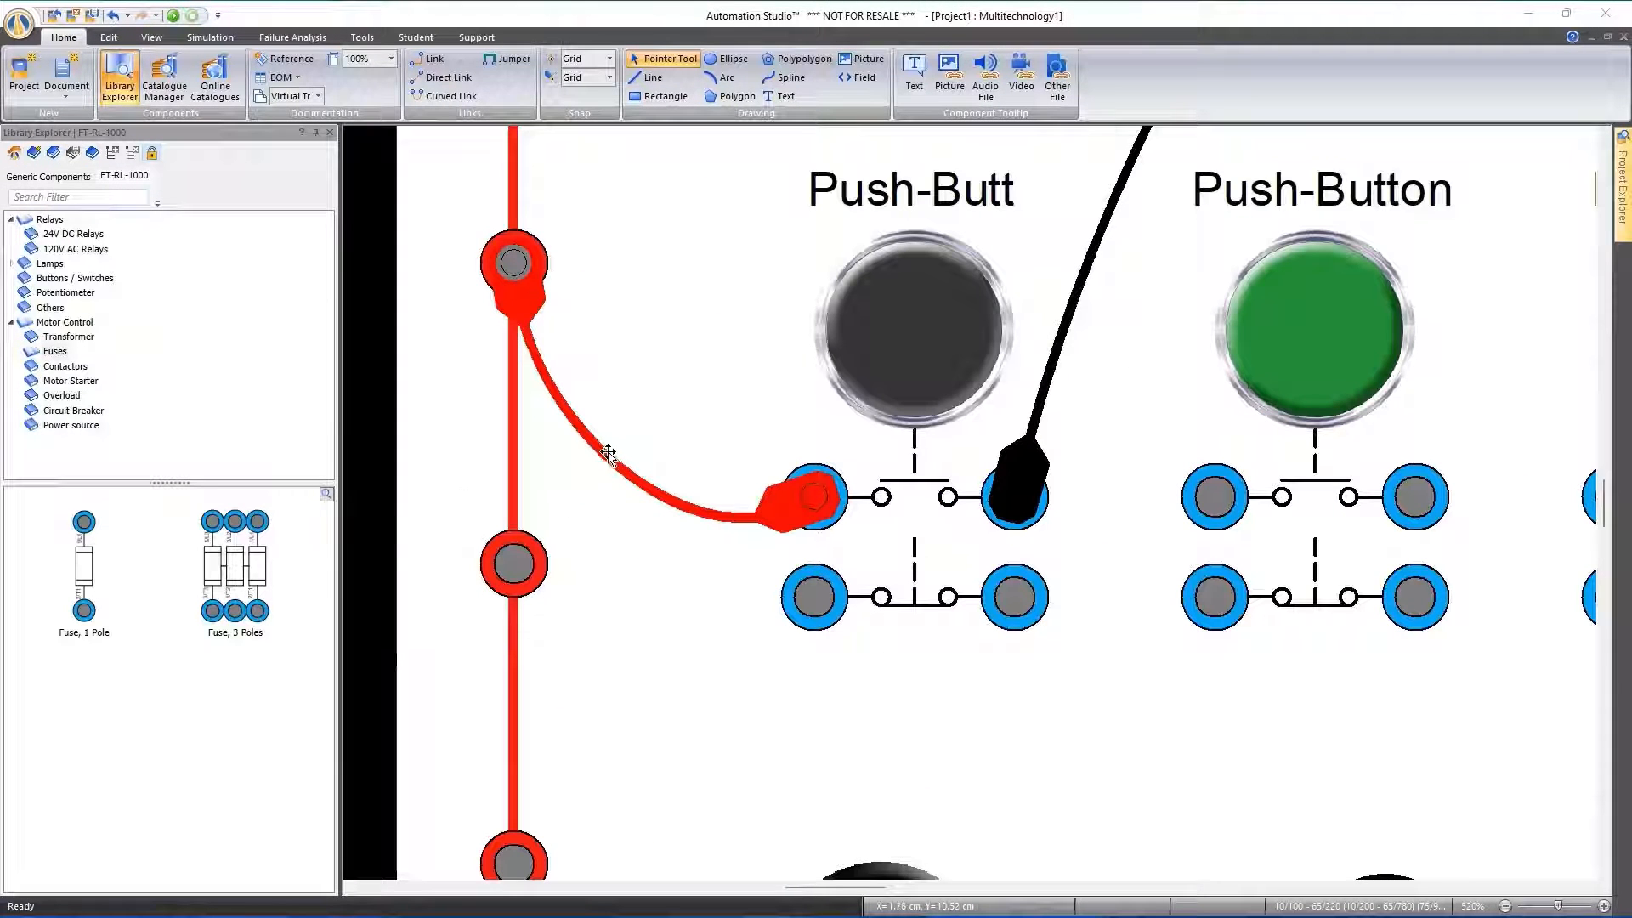
{"action": "left_click", "coordinate": [606, 455]}
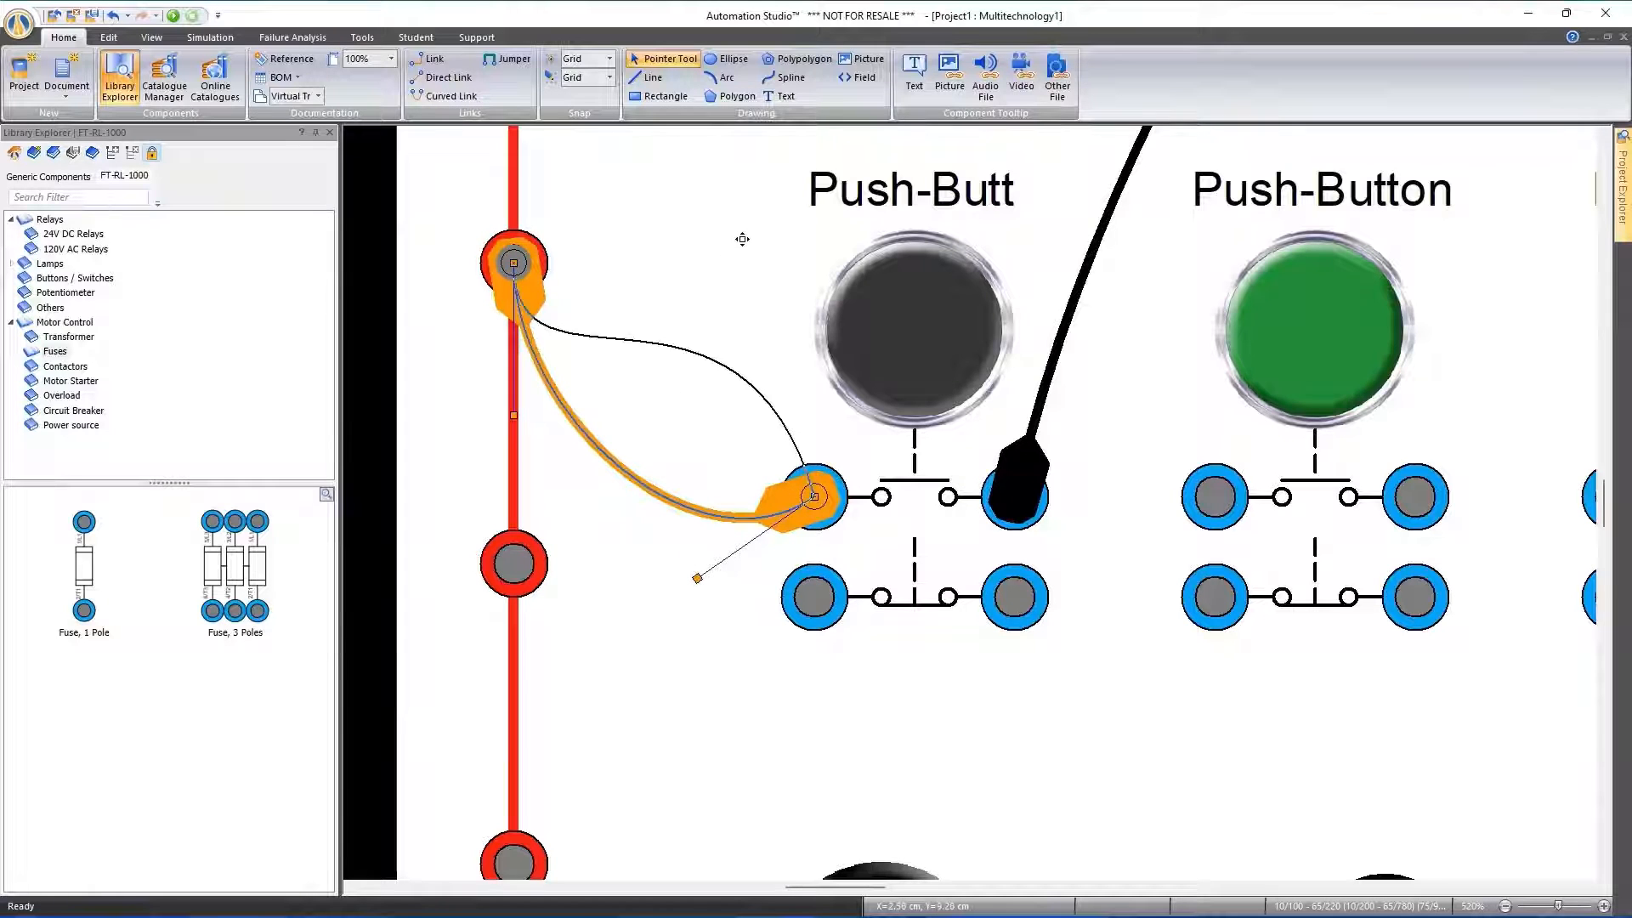
{"action": "left_click_drag", "start_coordinate": [697, 578], "coordinate": [721, 273]}
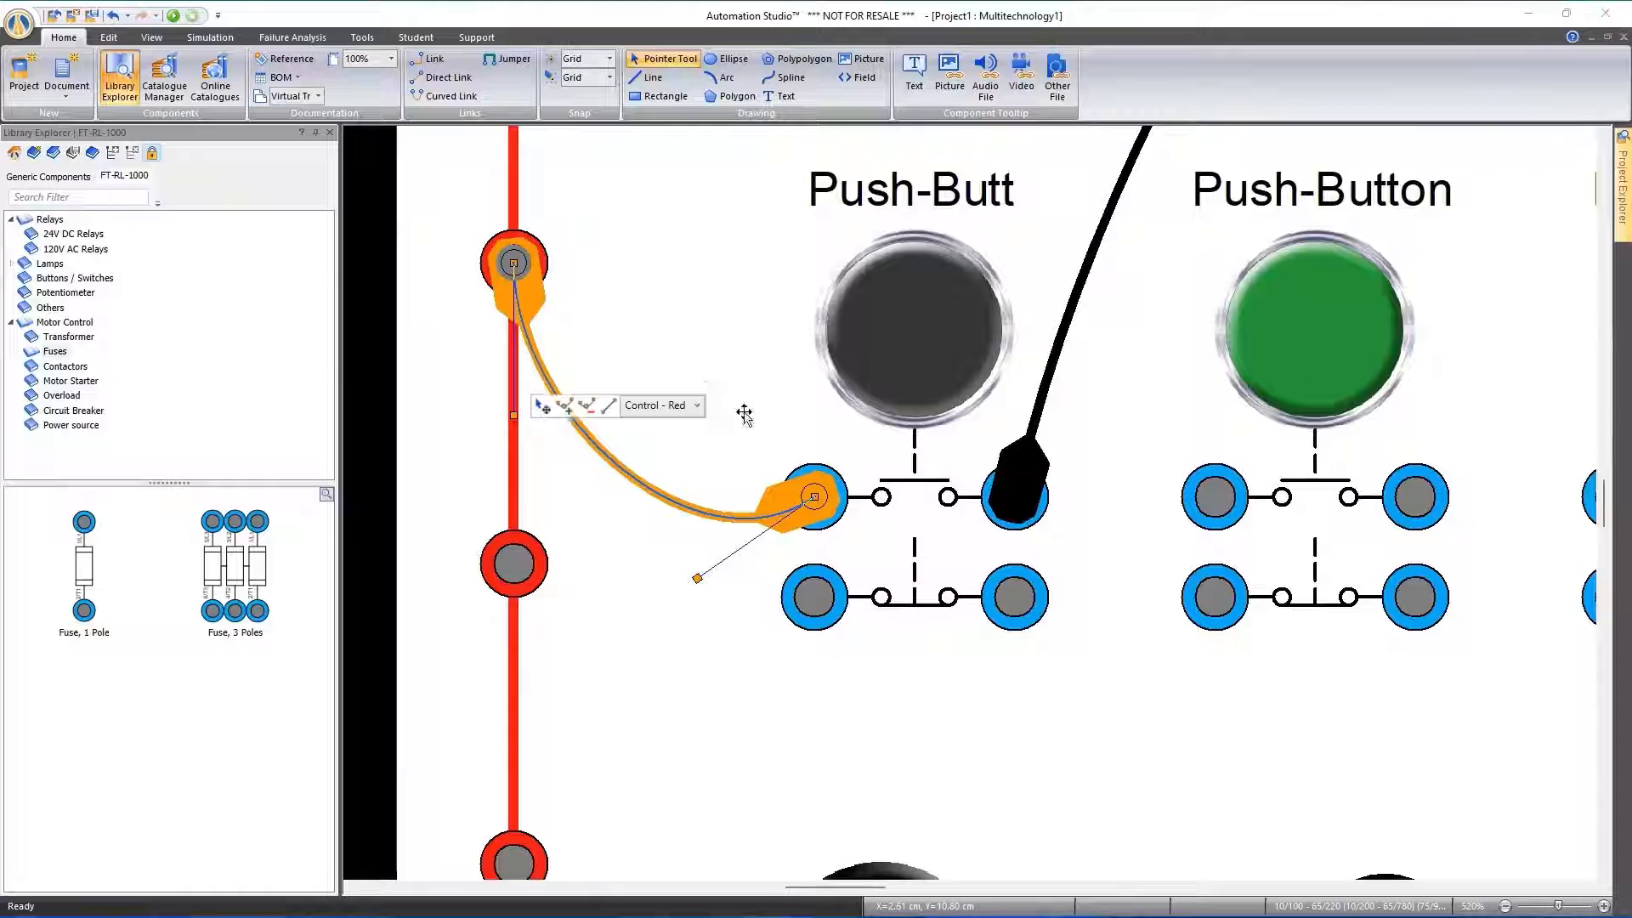
Add two nodes to the black wire from the first push-button to Relay CR3 and bend it around the CR2 contacts
{"action": "scroll", "coordinate": [743, 476], "scroll_direction": "down", "scroll_amount": 2}
{"action": "key", "text": "space"}
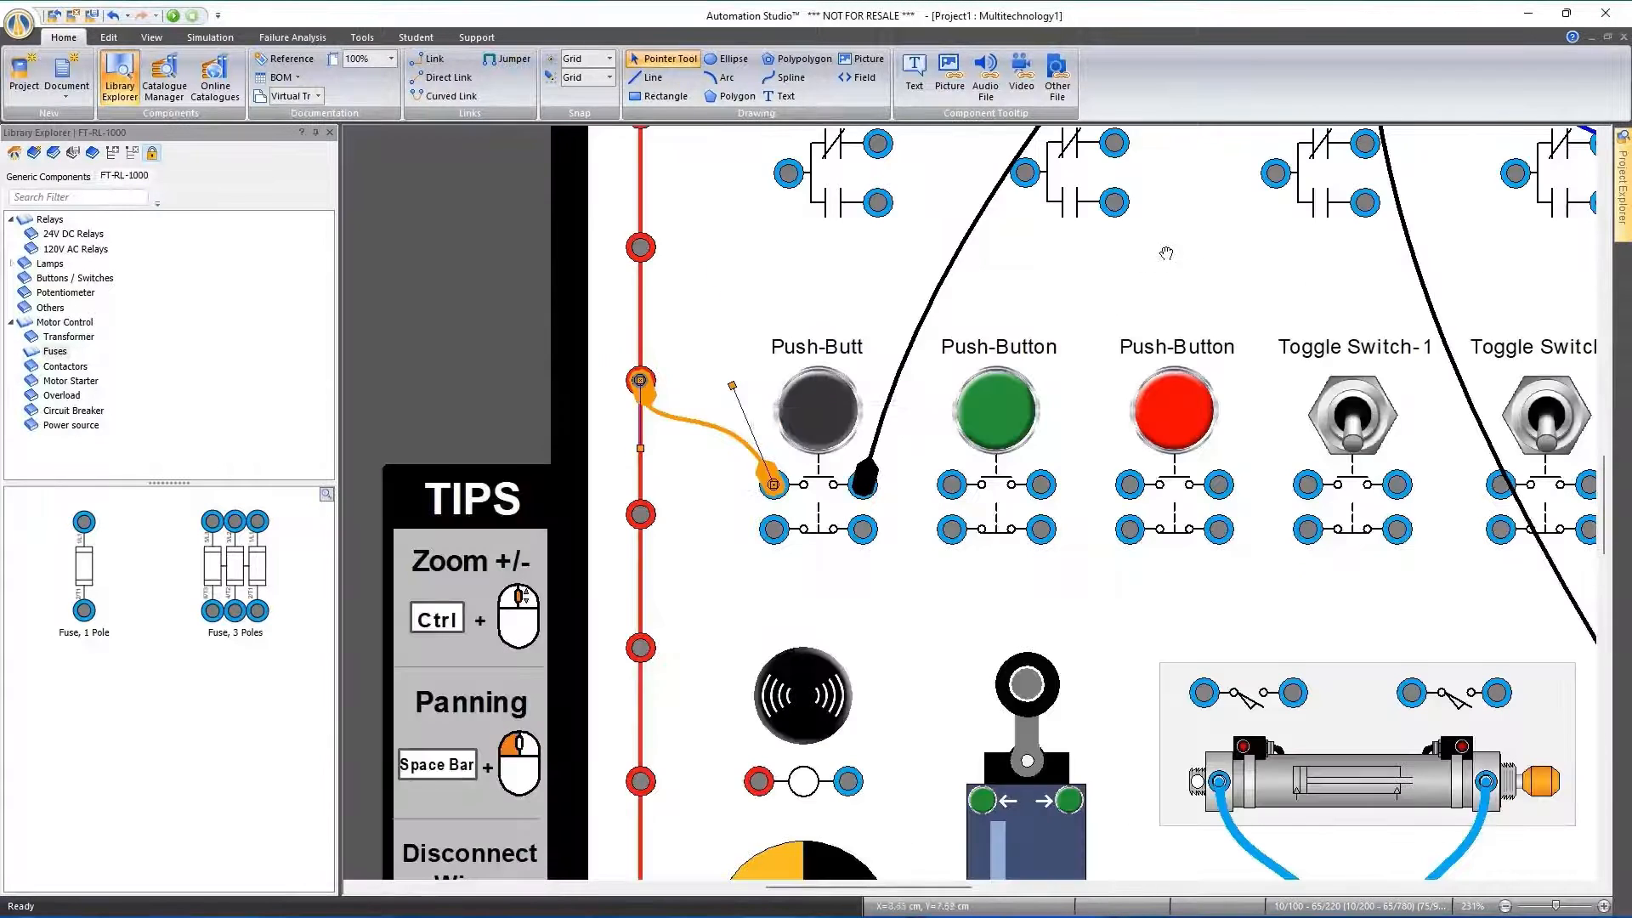
{"action": "left_click_drag", "start_coordinate": [1173, 249], "coordinate": [923, 480]}
{"action": "scroll", "coordinate": [926, 490], "scroll_direction": "down", "scroll_amount": 1}
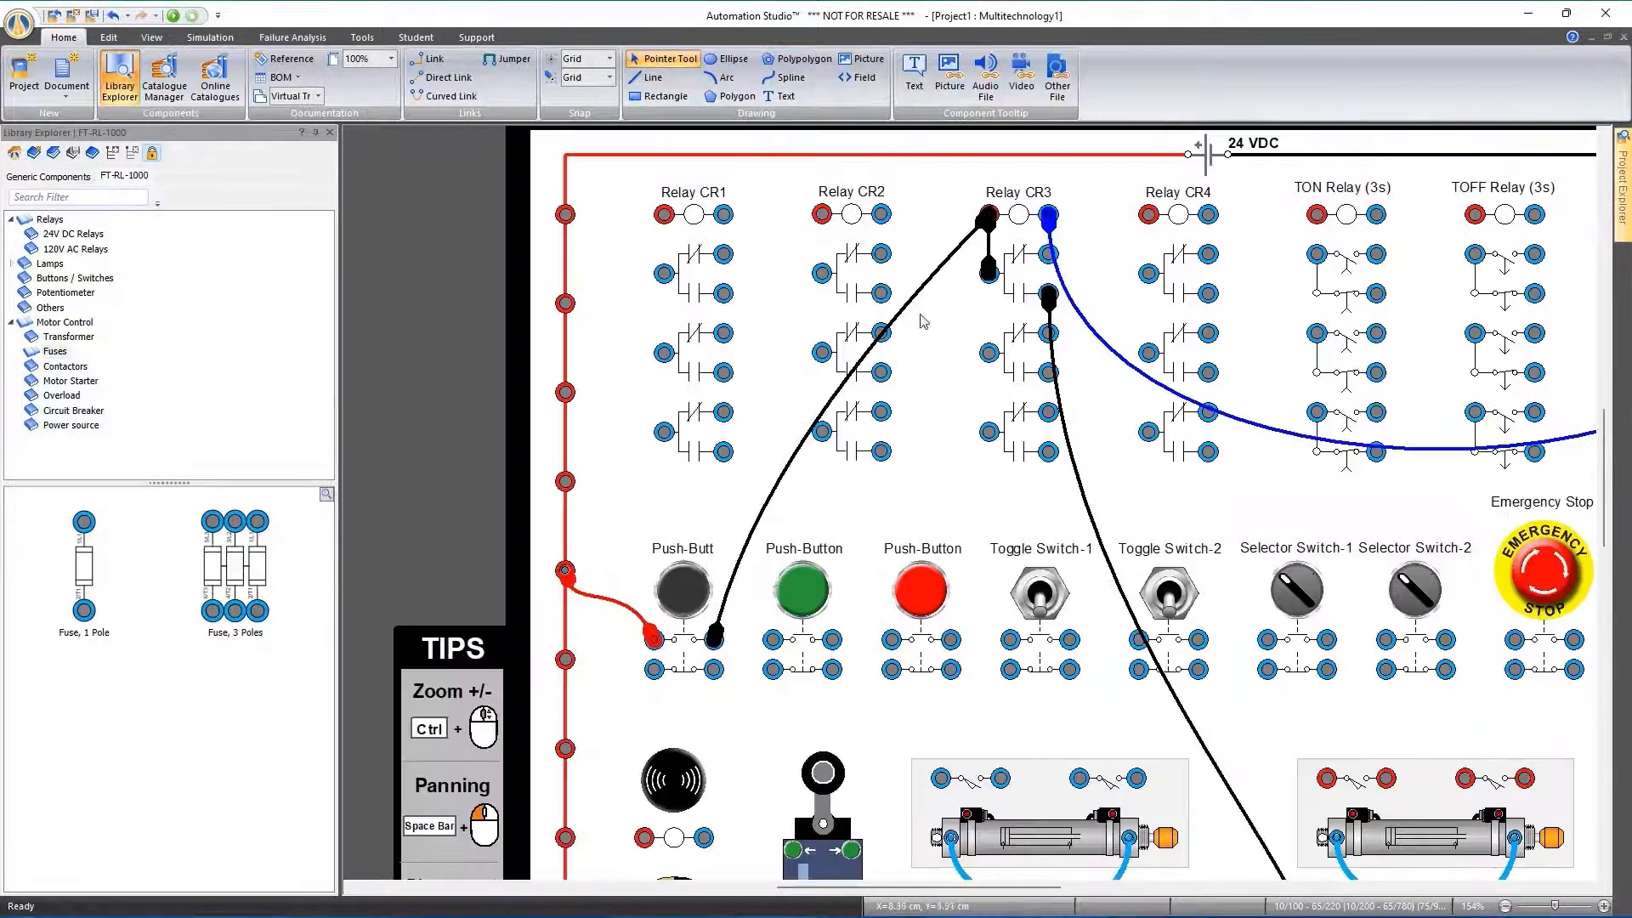
{"action": "left_click", "coordinate": [833, 389]}
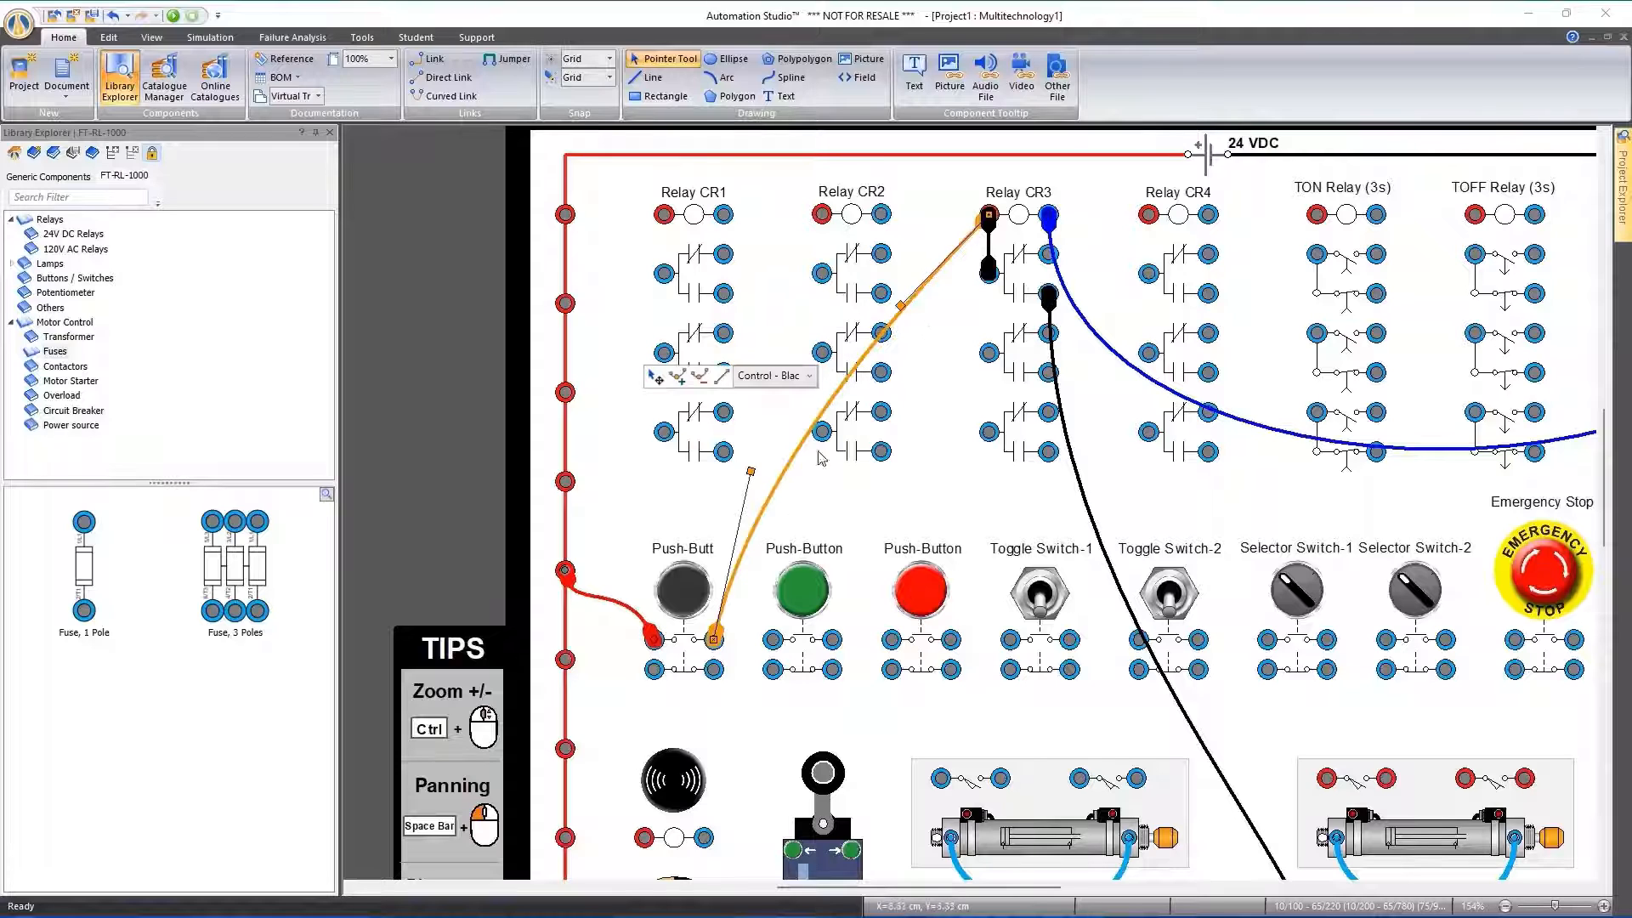
{"action": "mouse_move", "coordinate": [750, 472]}
{"action": "left_mouse_down"}
{"action": "mouse_move", "coordinate": [757, 608]}
{"action": "mouse_move", "coordinate": [738, 476]}
{"action": "mouse_move", "coordinate": [720, 469]}
{"action": "left_mouse_up"}
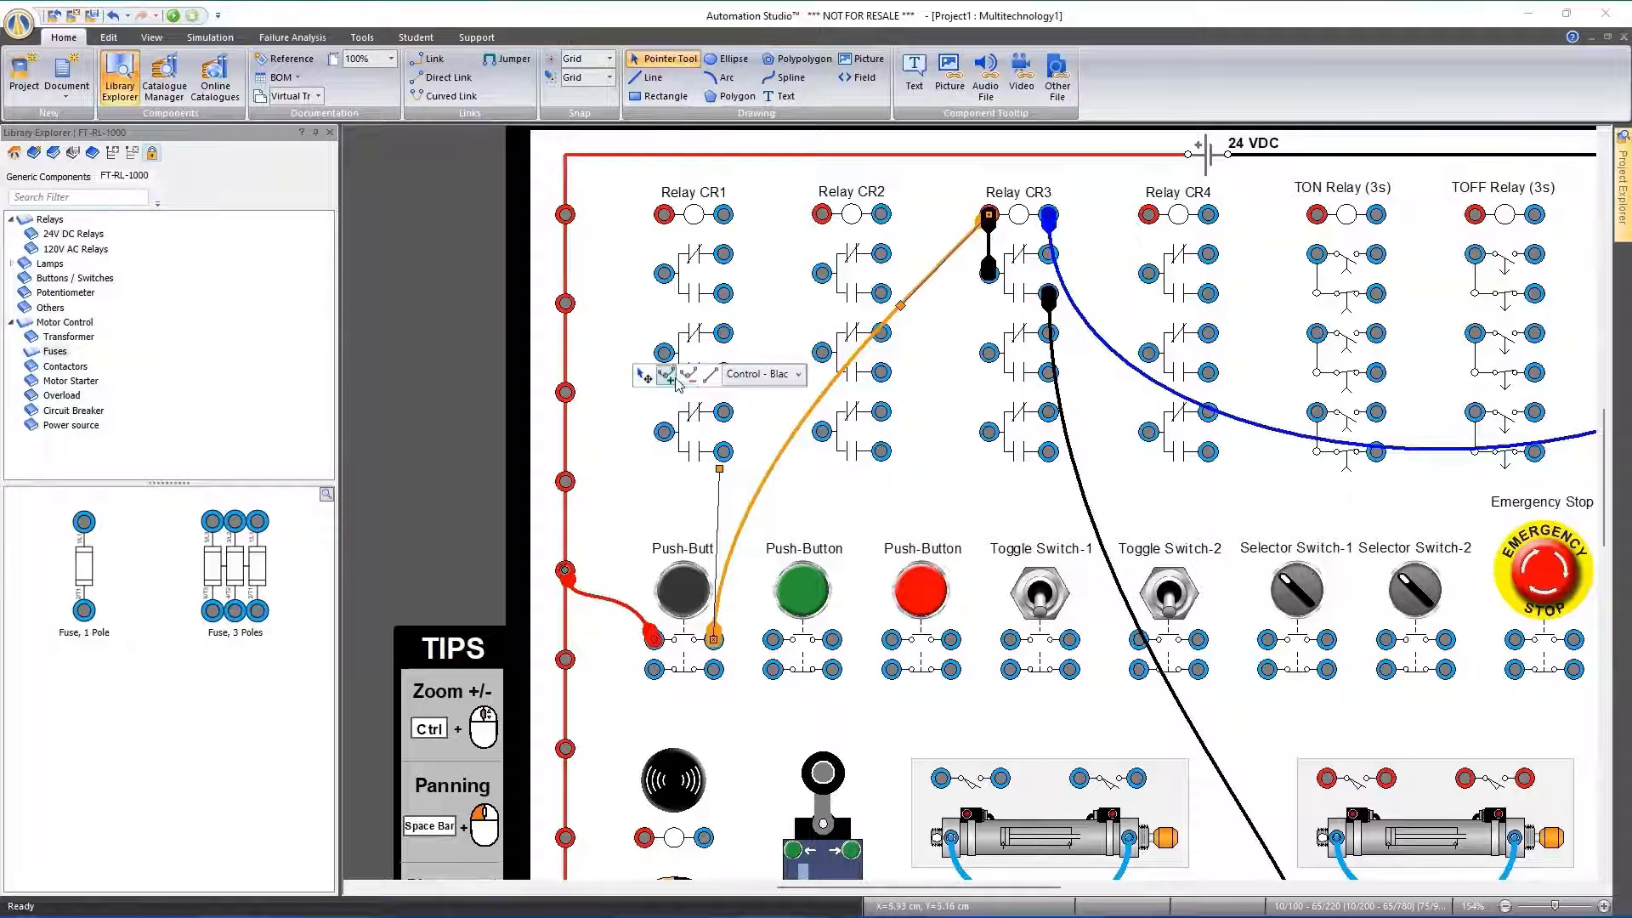
{"action": "left_click", "coordinate": [759, 486]}
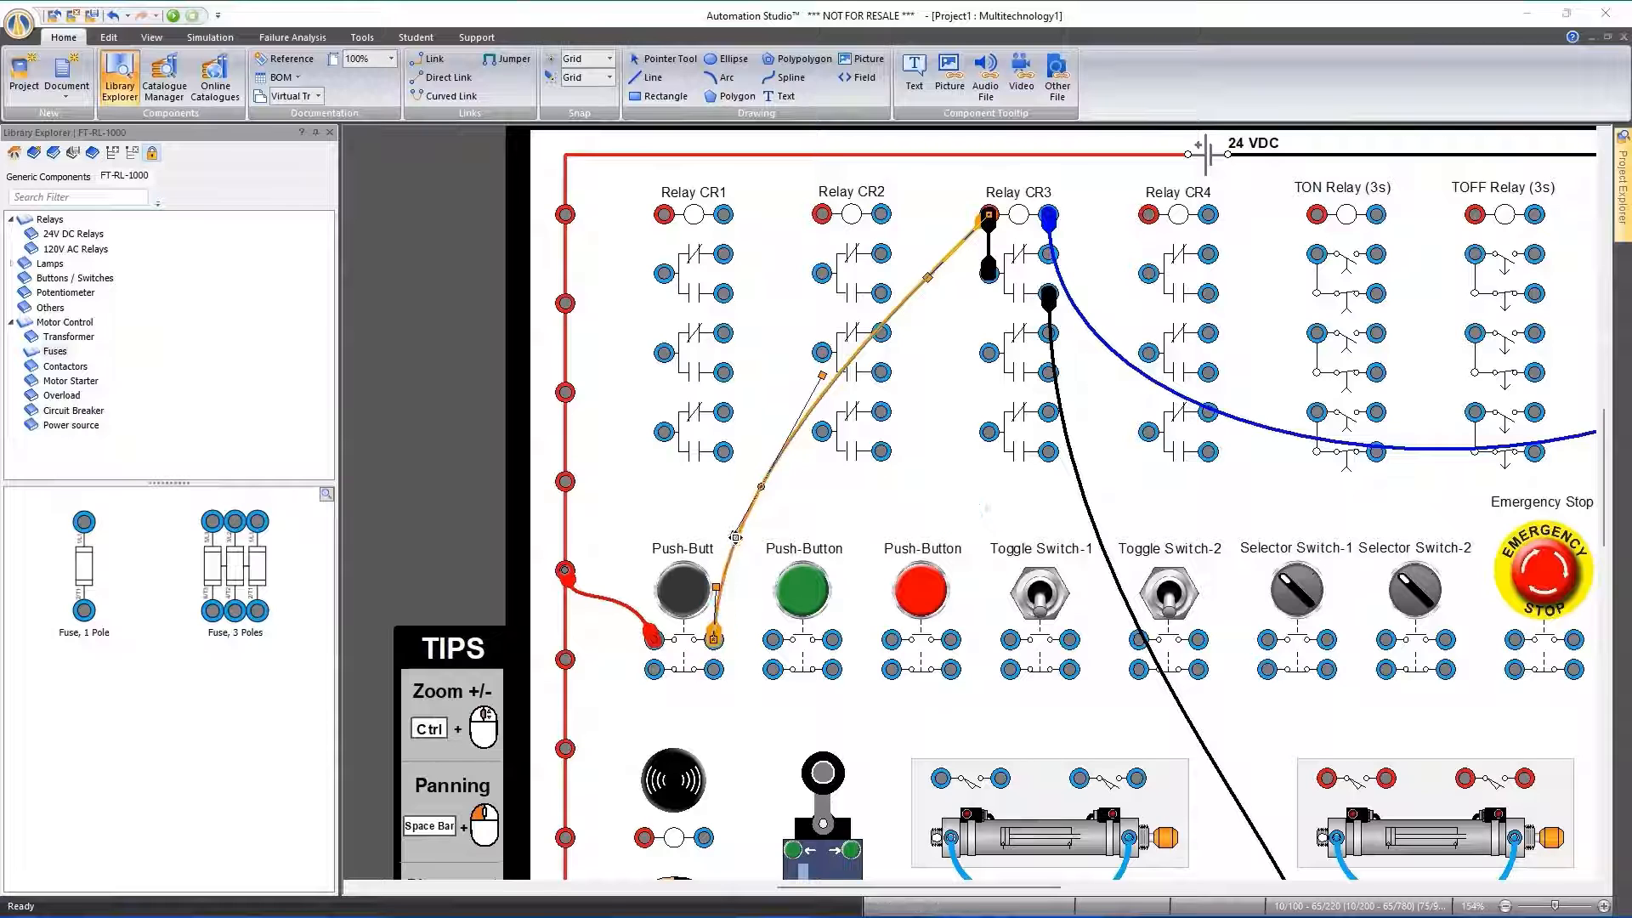
{"action": "left_click_drag", "start_coordinate": [733, 535], "coordinate": [716, 478]}
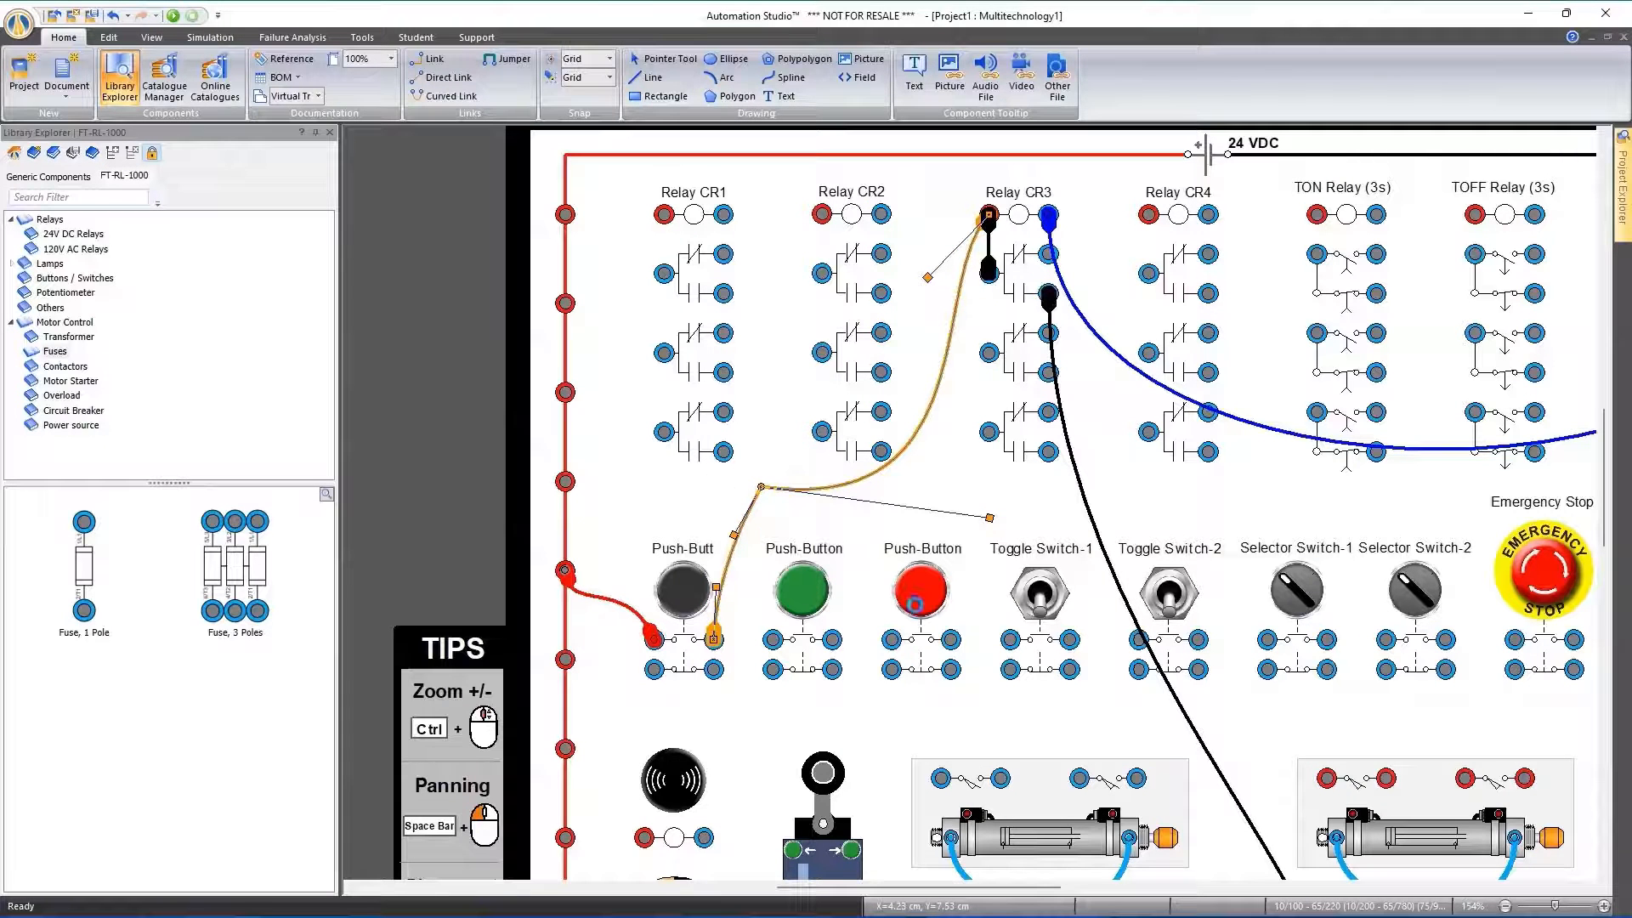
{"action": "left_click", "coordinate": [943, 366]}
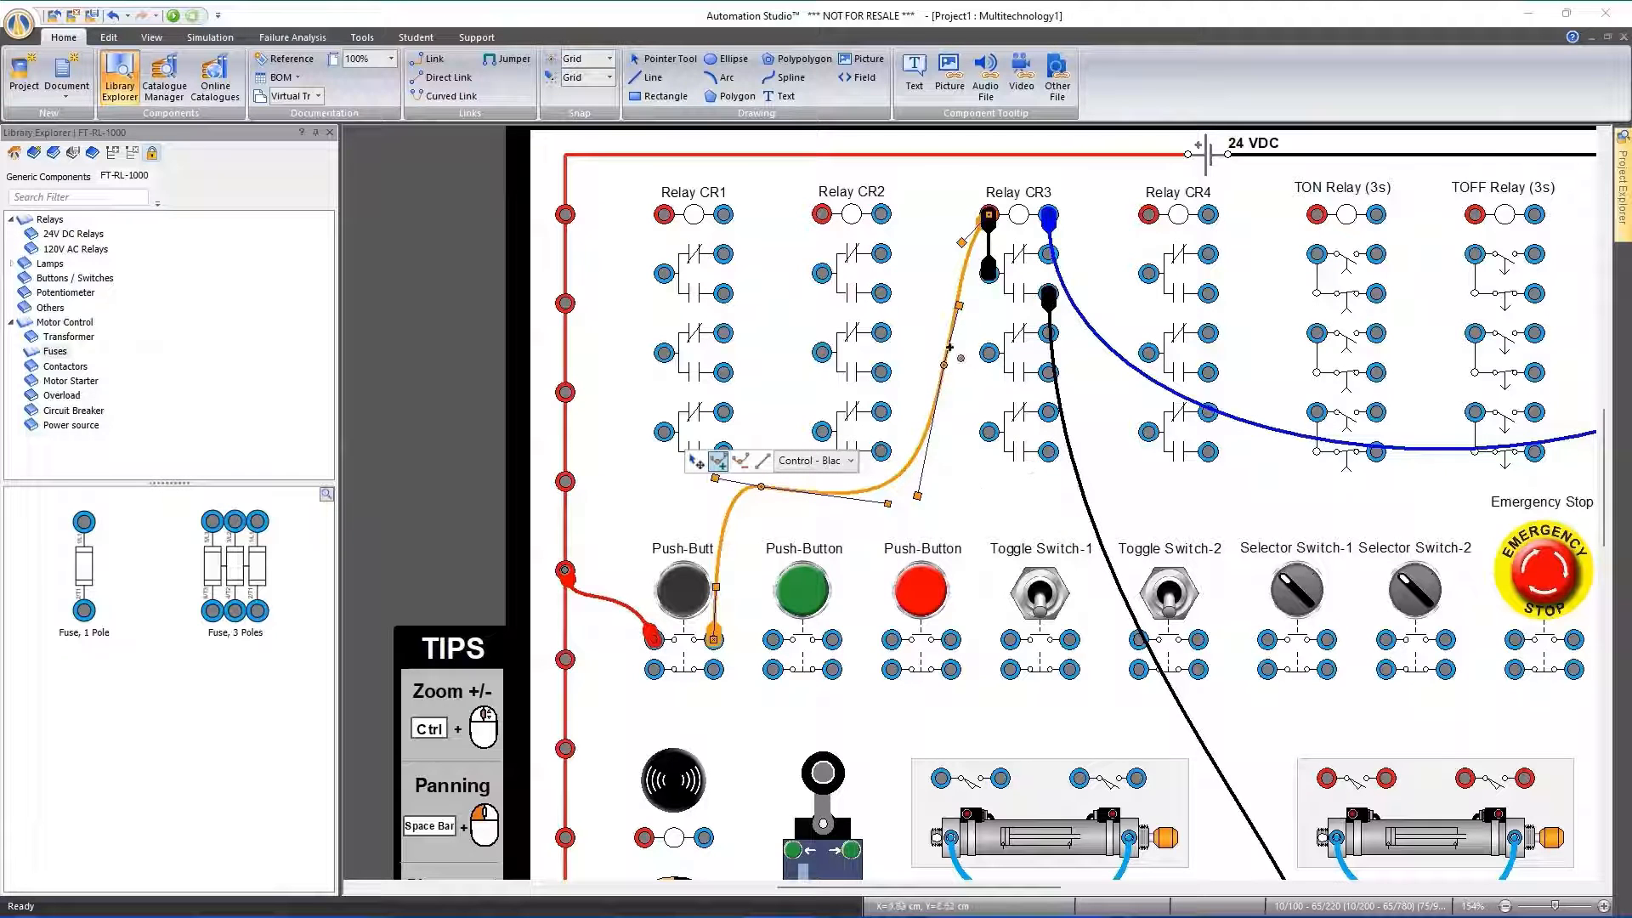
{"action": "left_click", "coordinate": [937, 324]}
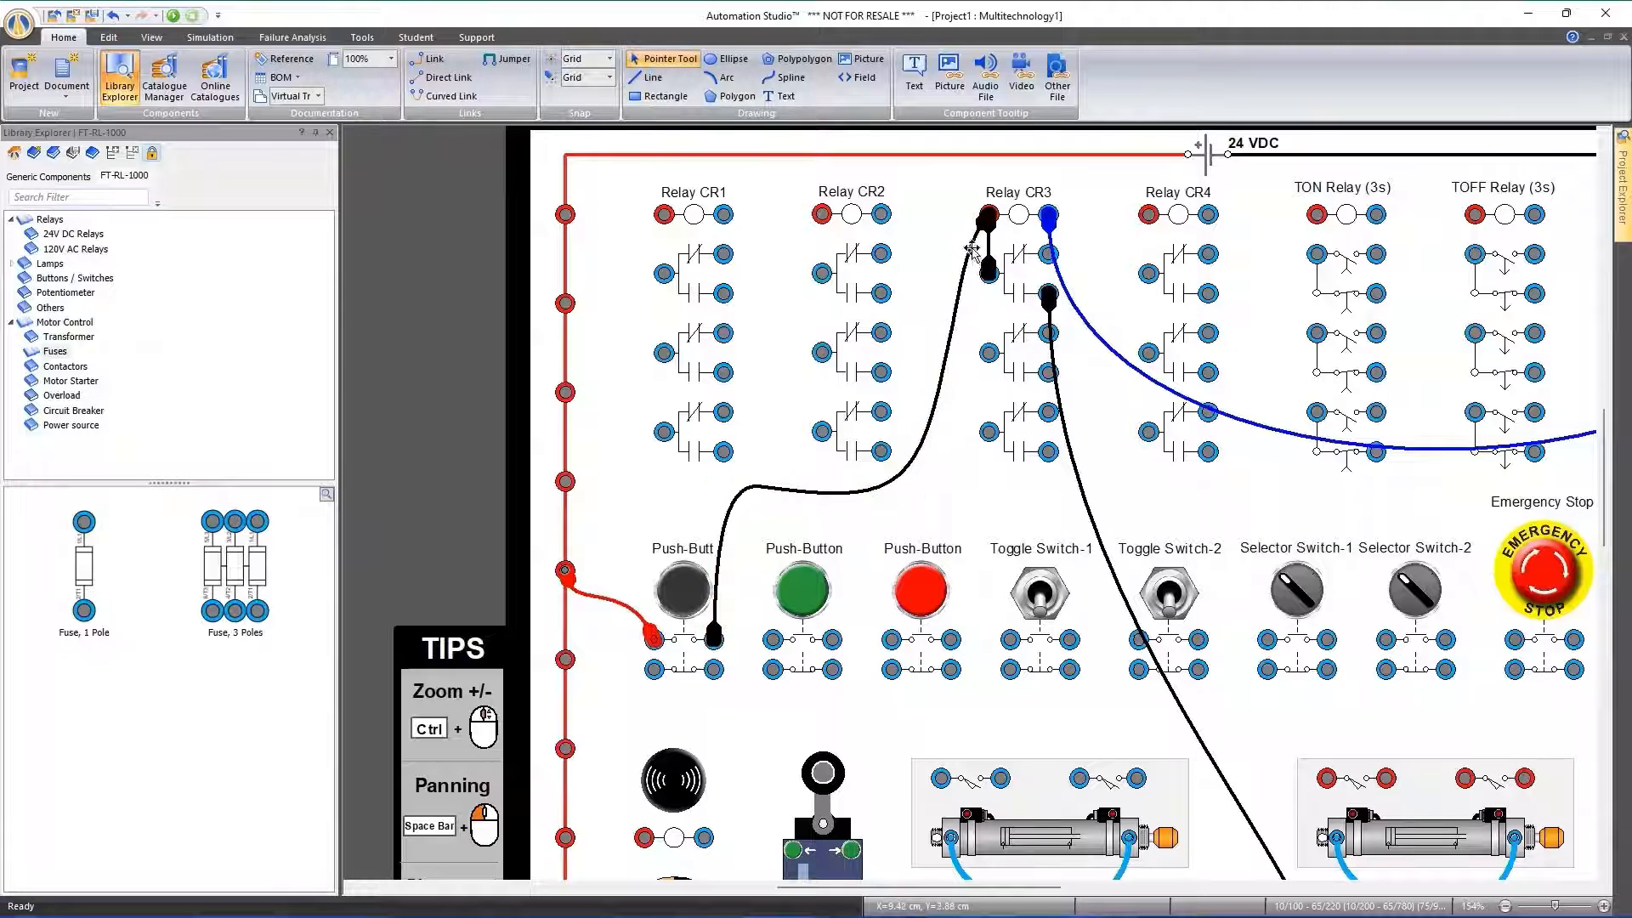
Straighten the black wire's end segments, one beside Relay CR3 and one above the first push-button
{"action": "scroll", "coordinate": [973, 274], "scroll_direction": "up", "scroll_amount": 5, "text": "ctrl"}
{"action": "scroll", "coordinate": [965, 273], "scroll_direction": "up", "scroll_amount": 1}
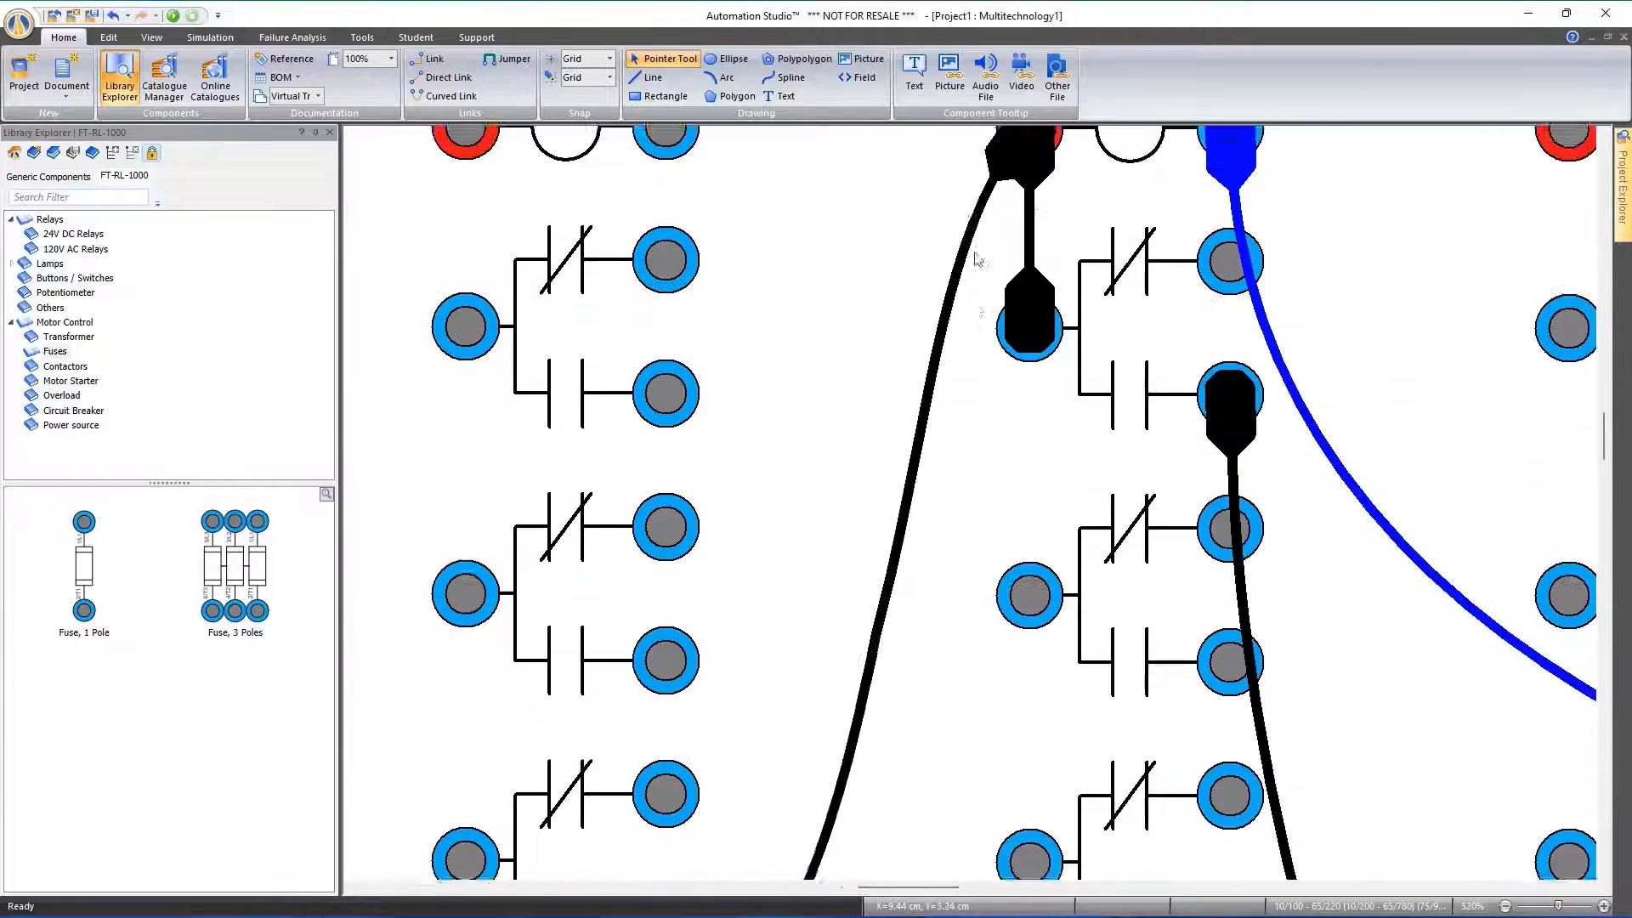
{"action": "left_click", "coordinate": [953, 277]}
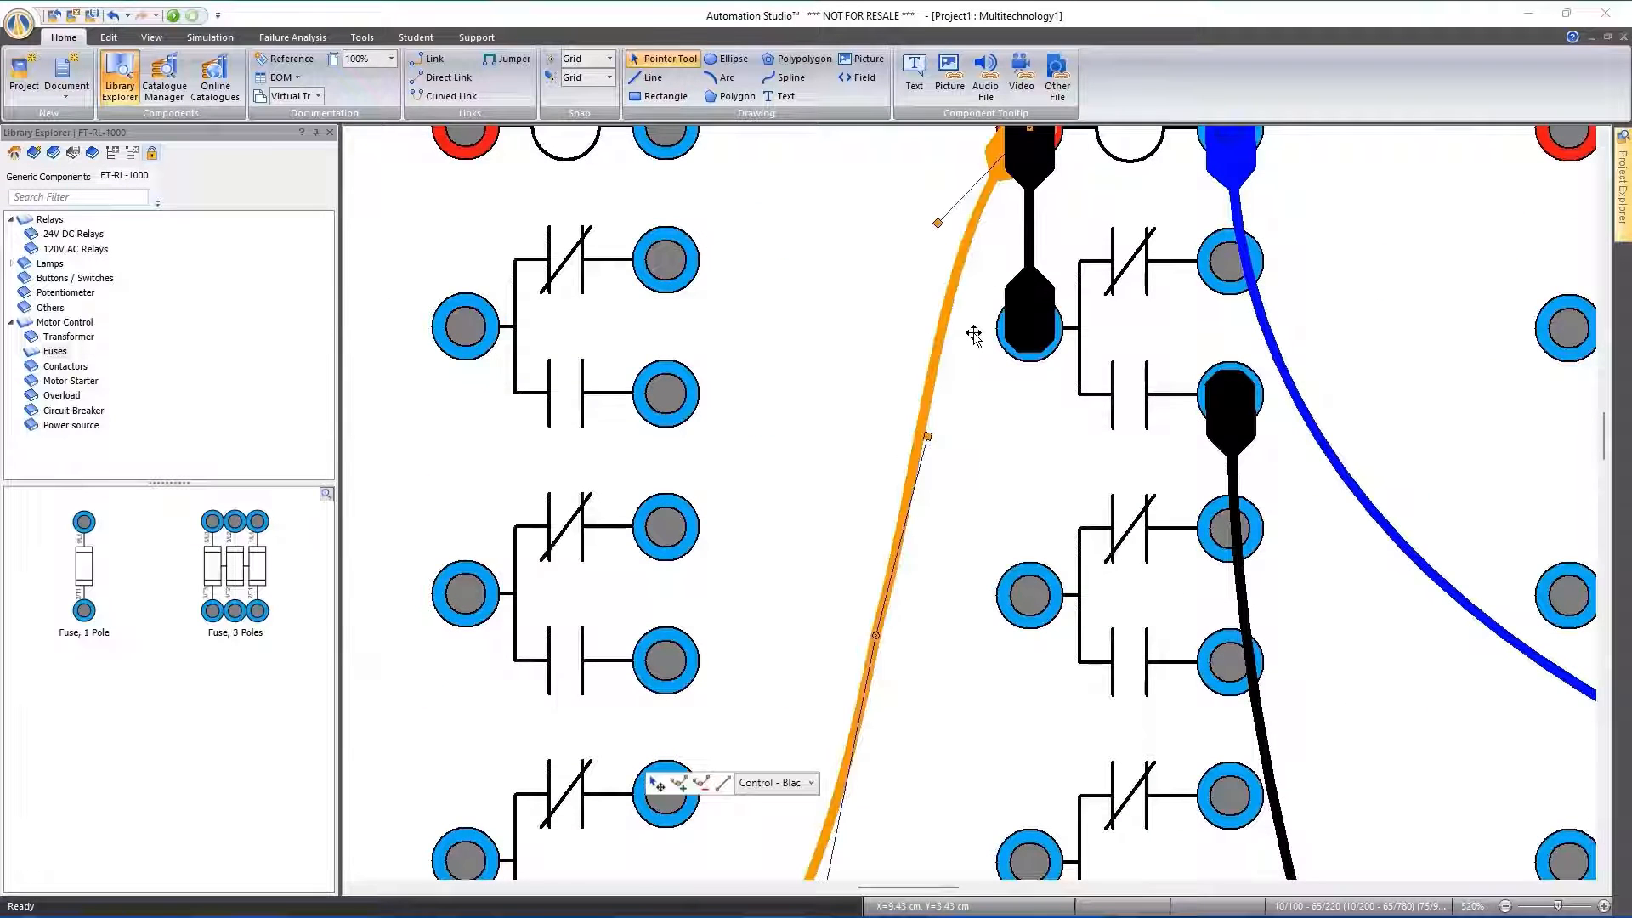
{"action": "scroll", "coordinate": [976, 340], "scroll_direction": "down", "scroll_amount": 2, "text": "ctrl"}
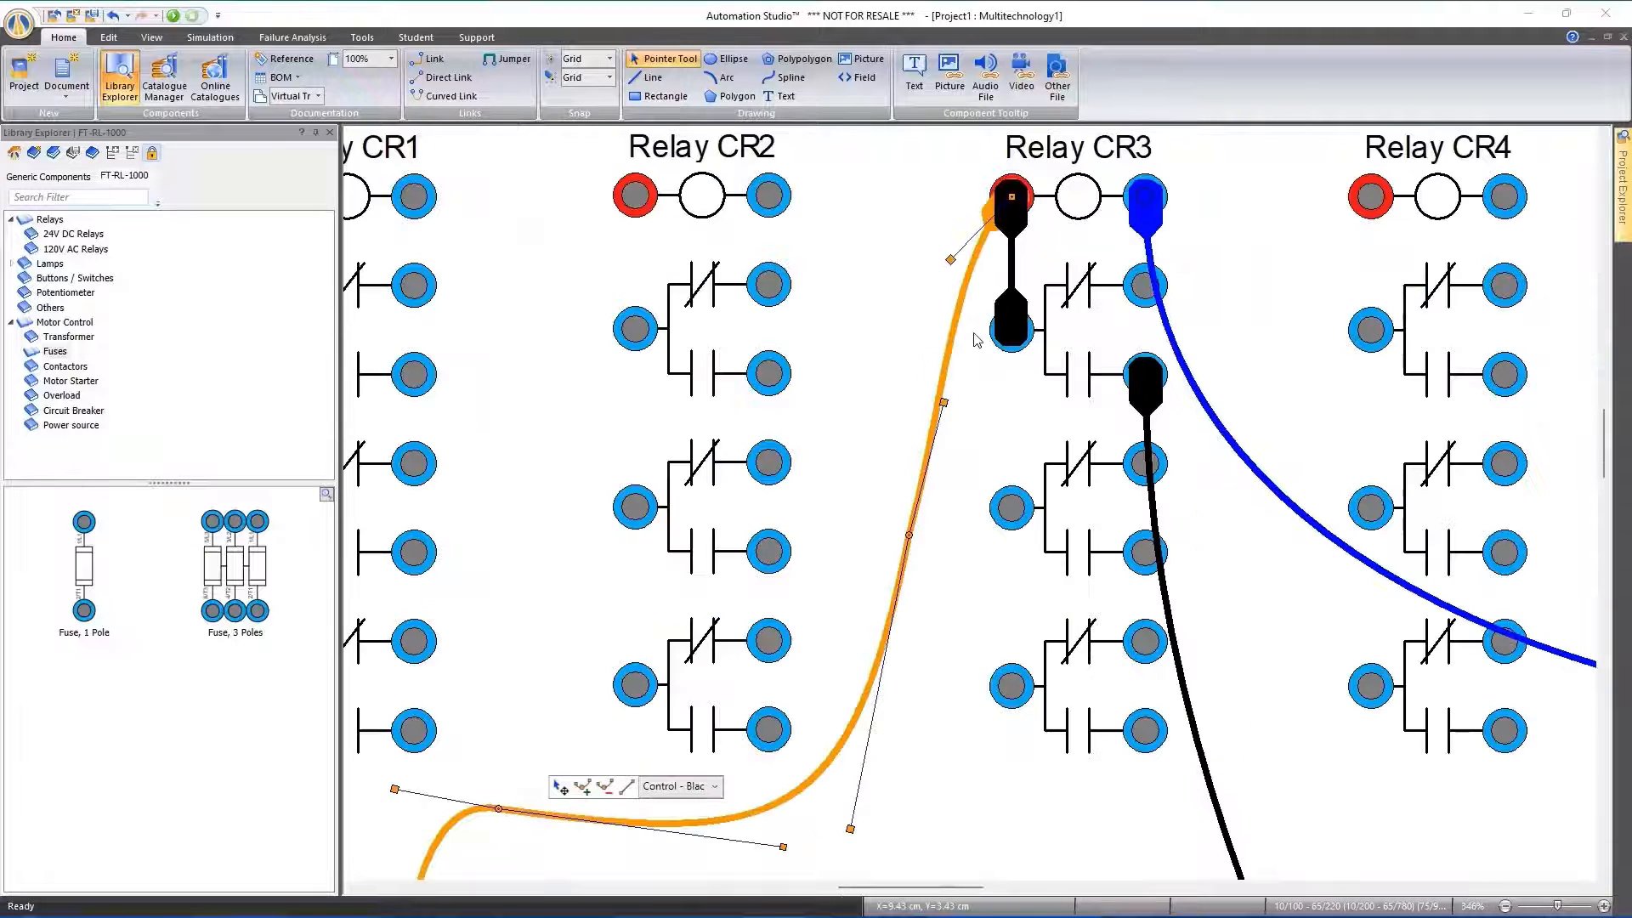
{"action": "left_click", "coordinate": [627, 788]}
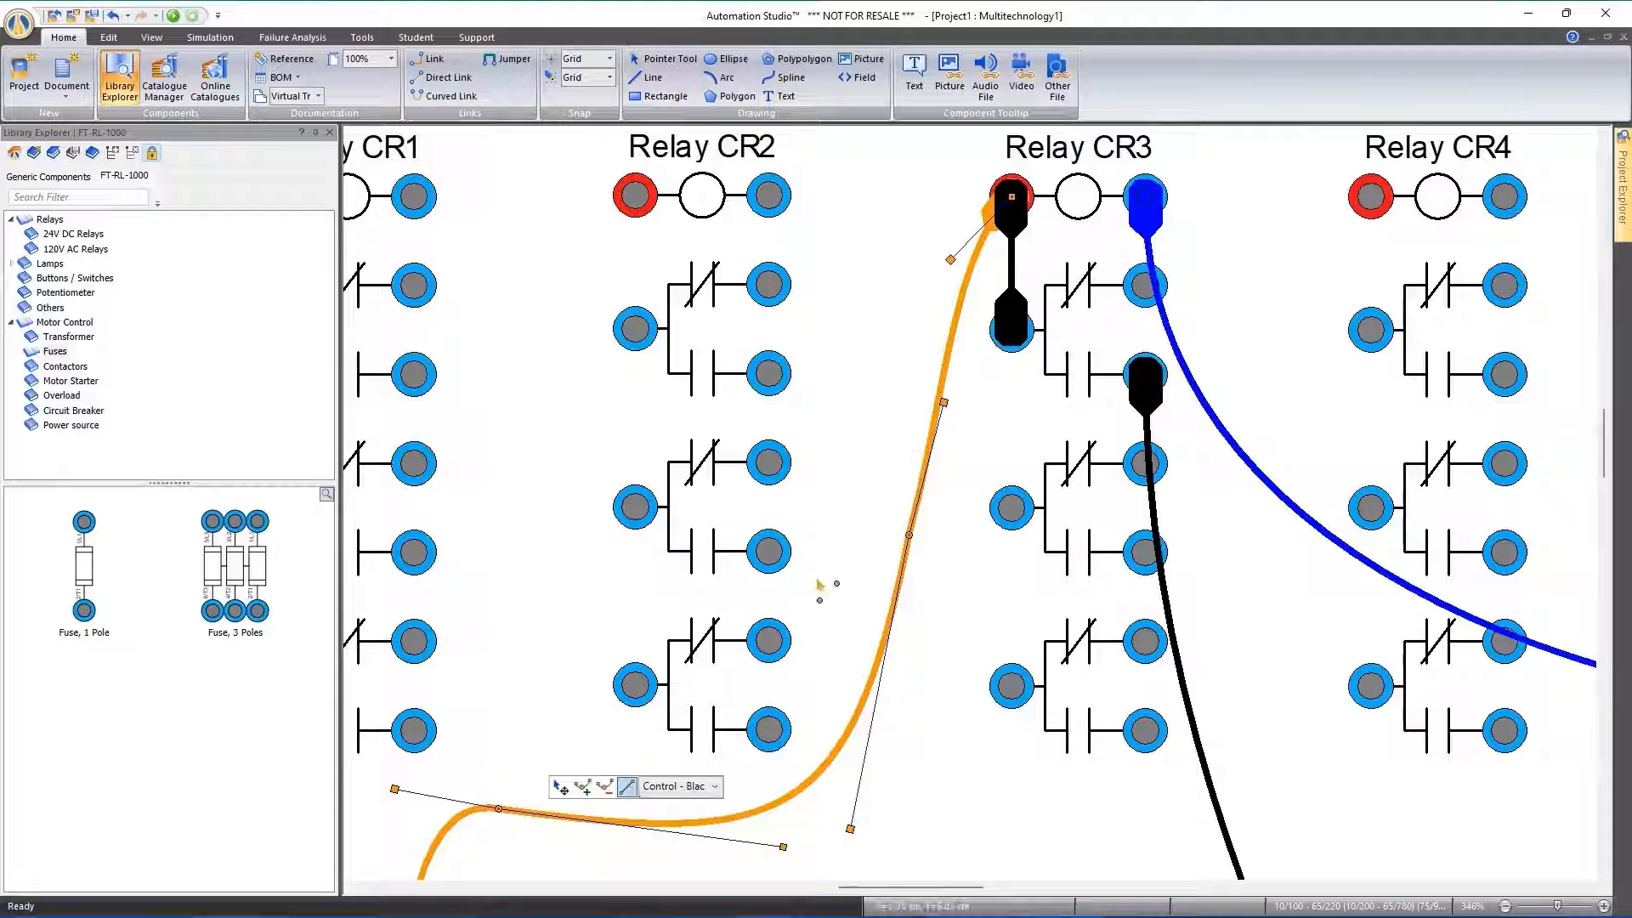
{"action": "left_click", "coordinate": [960, 304]}
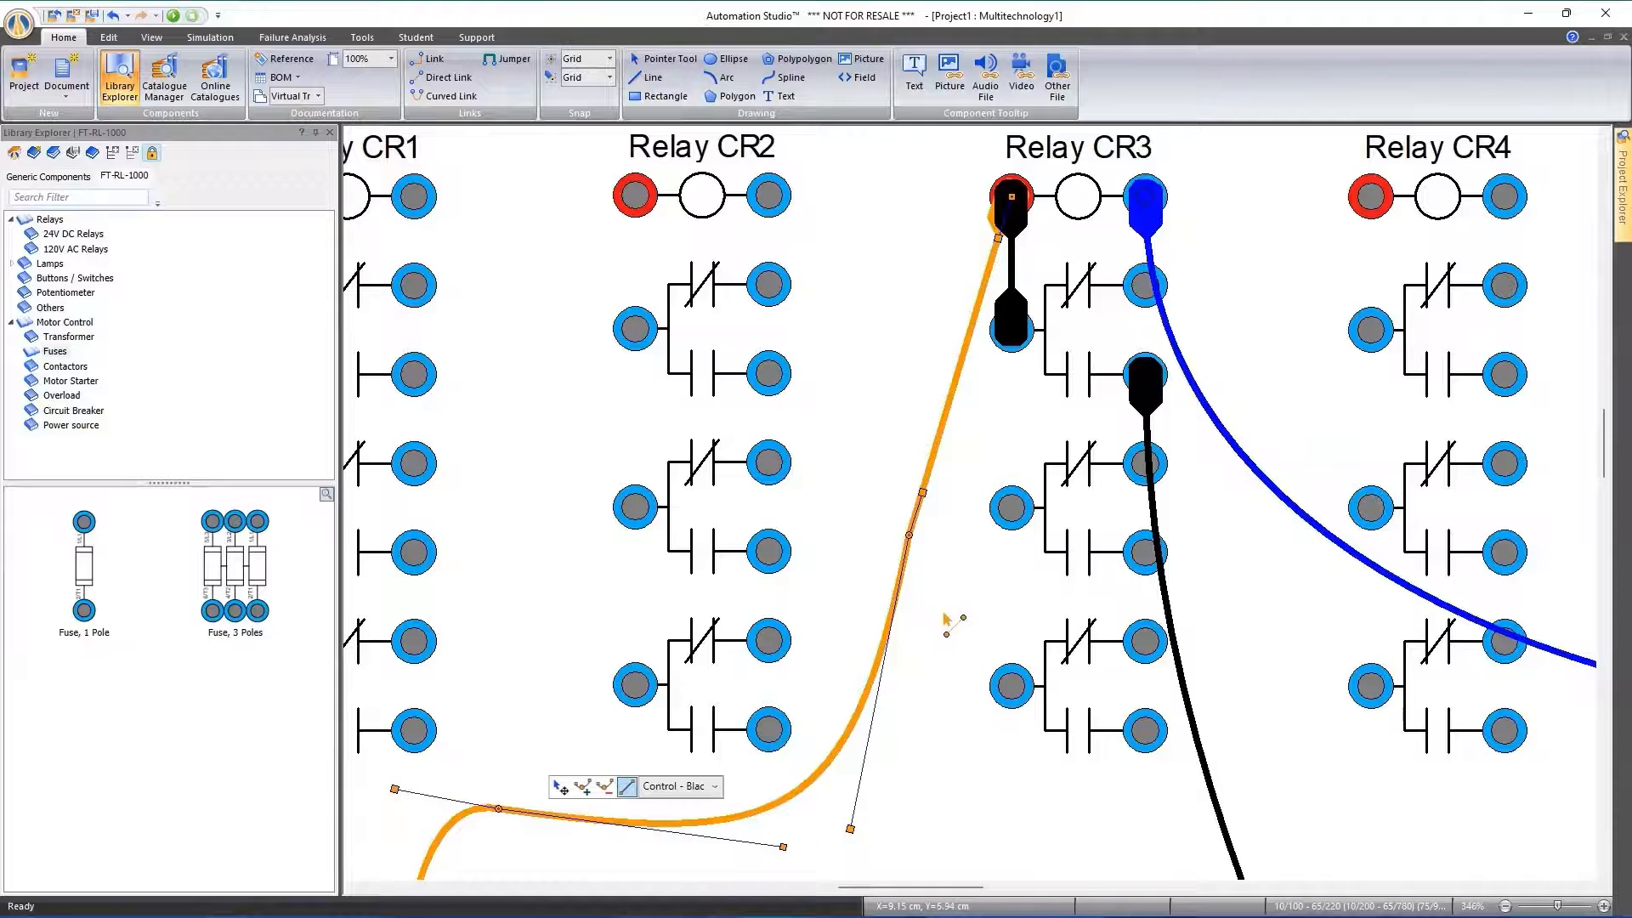
{"action": "scroll", "coordinate": [960, 595], "scroll_direction": "down", "scroll_amount": 3}
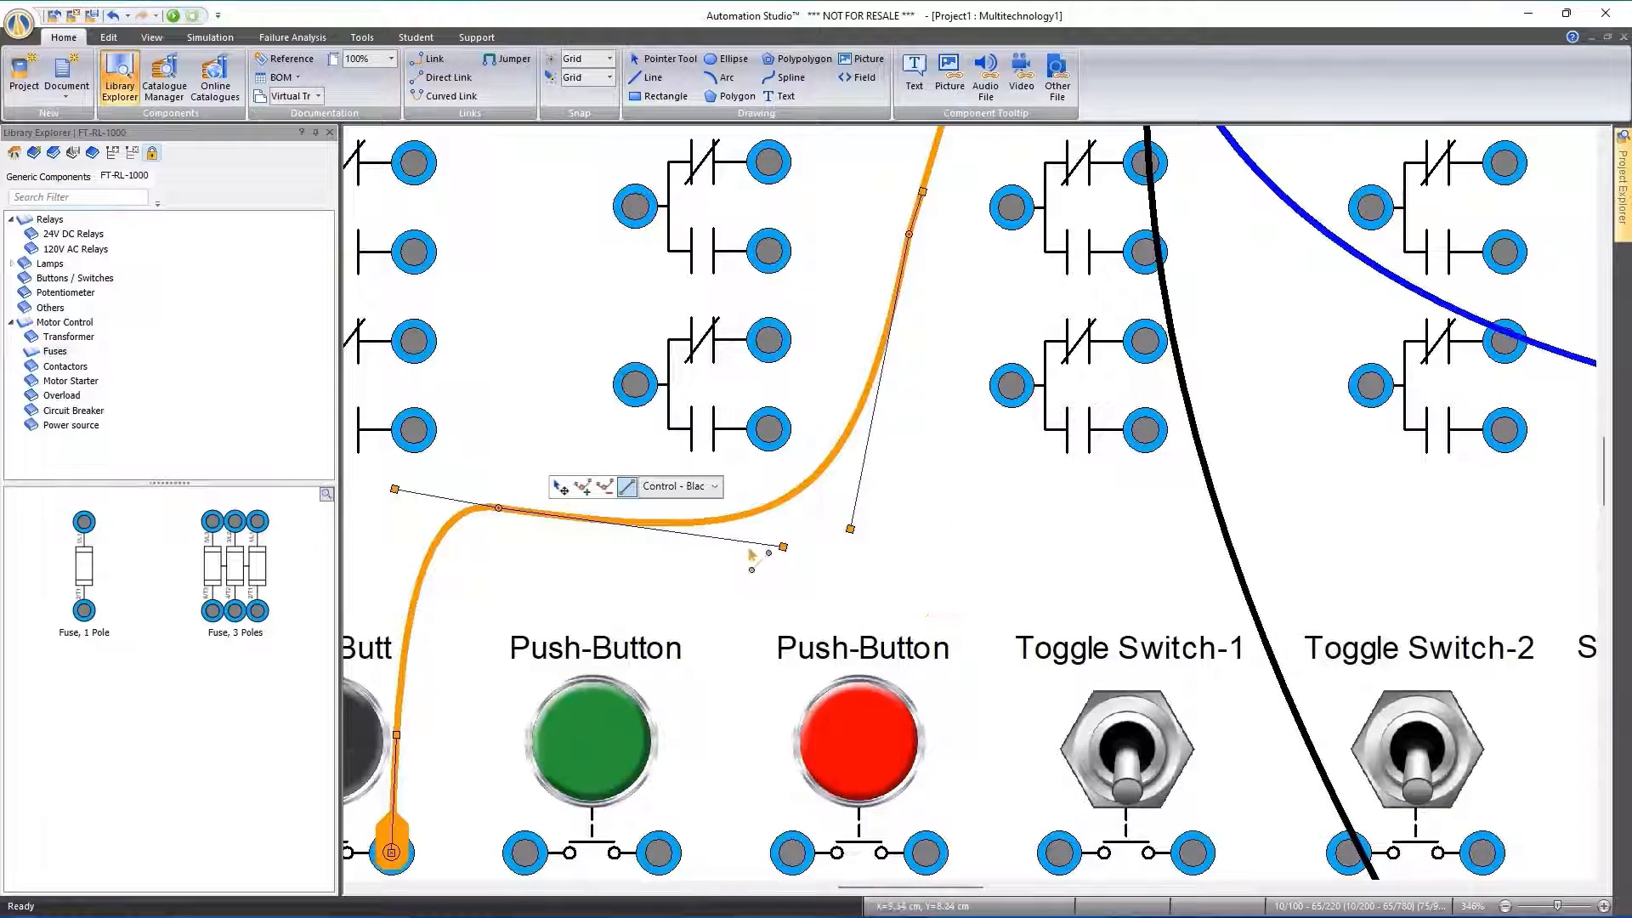
{"action": "left_click", "coordinate": [428, 564]}
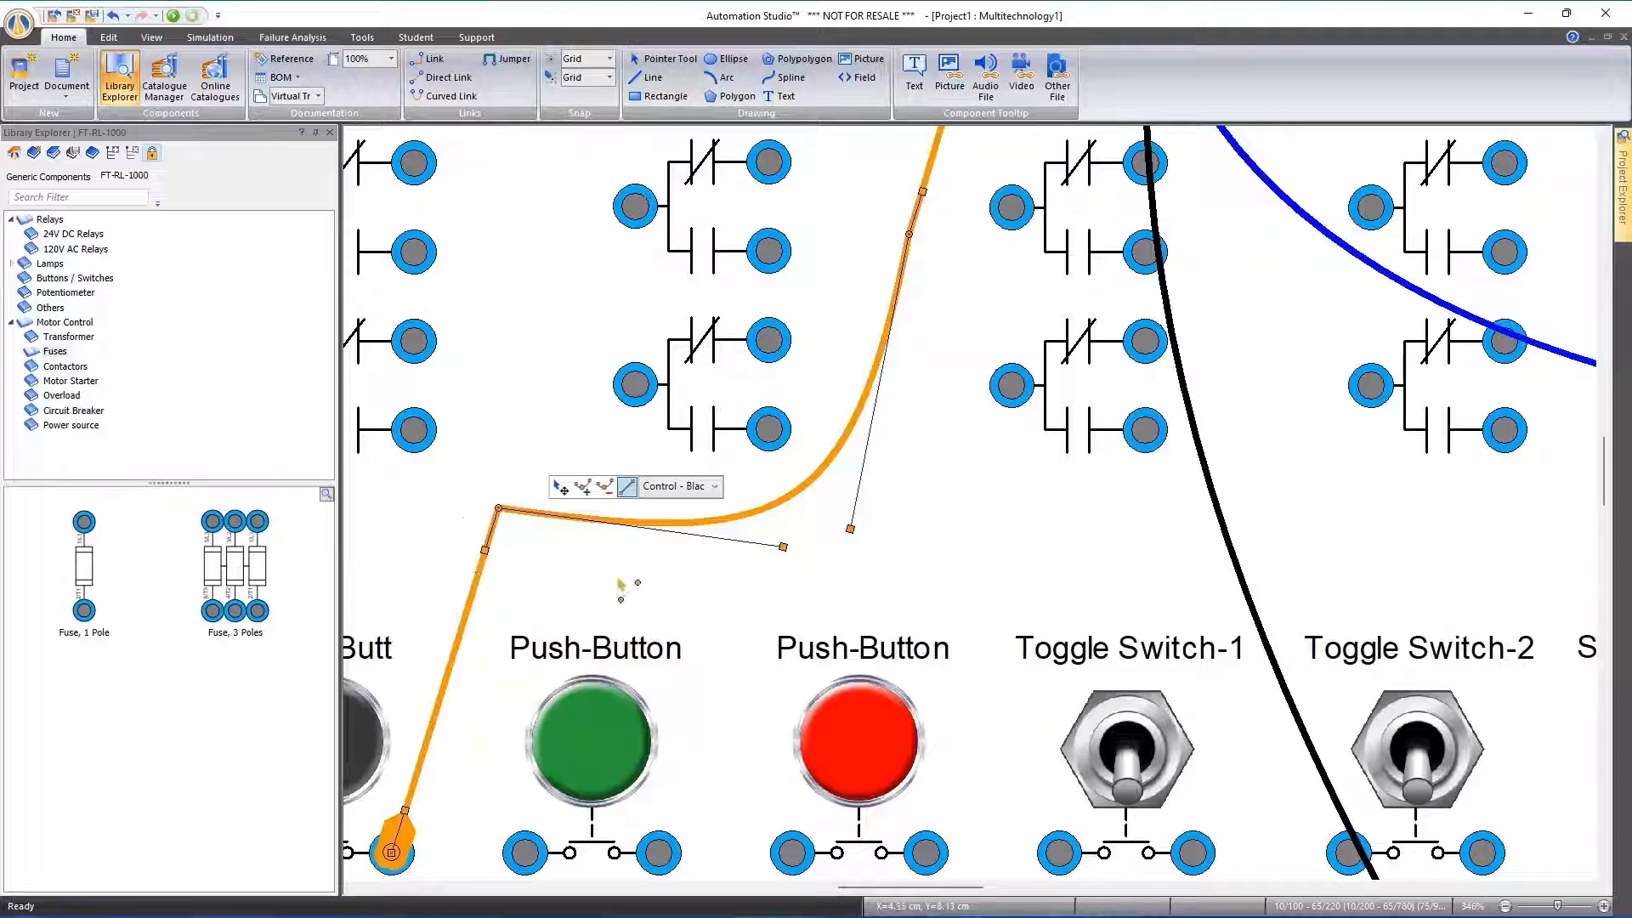
{"action": "left_click", "coordinate": [633, 561]}
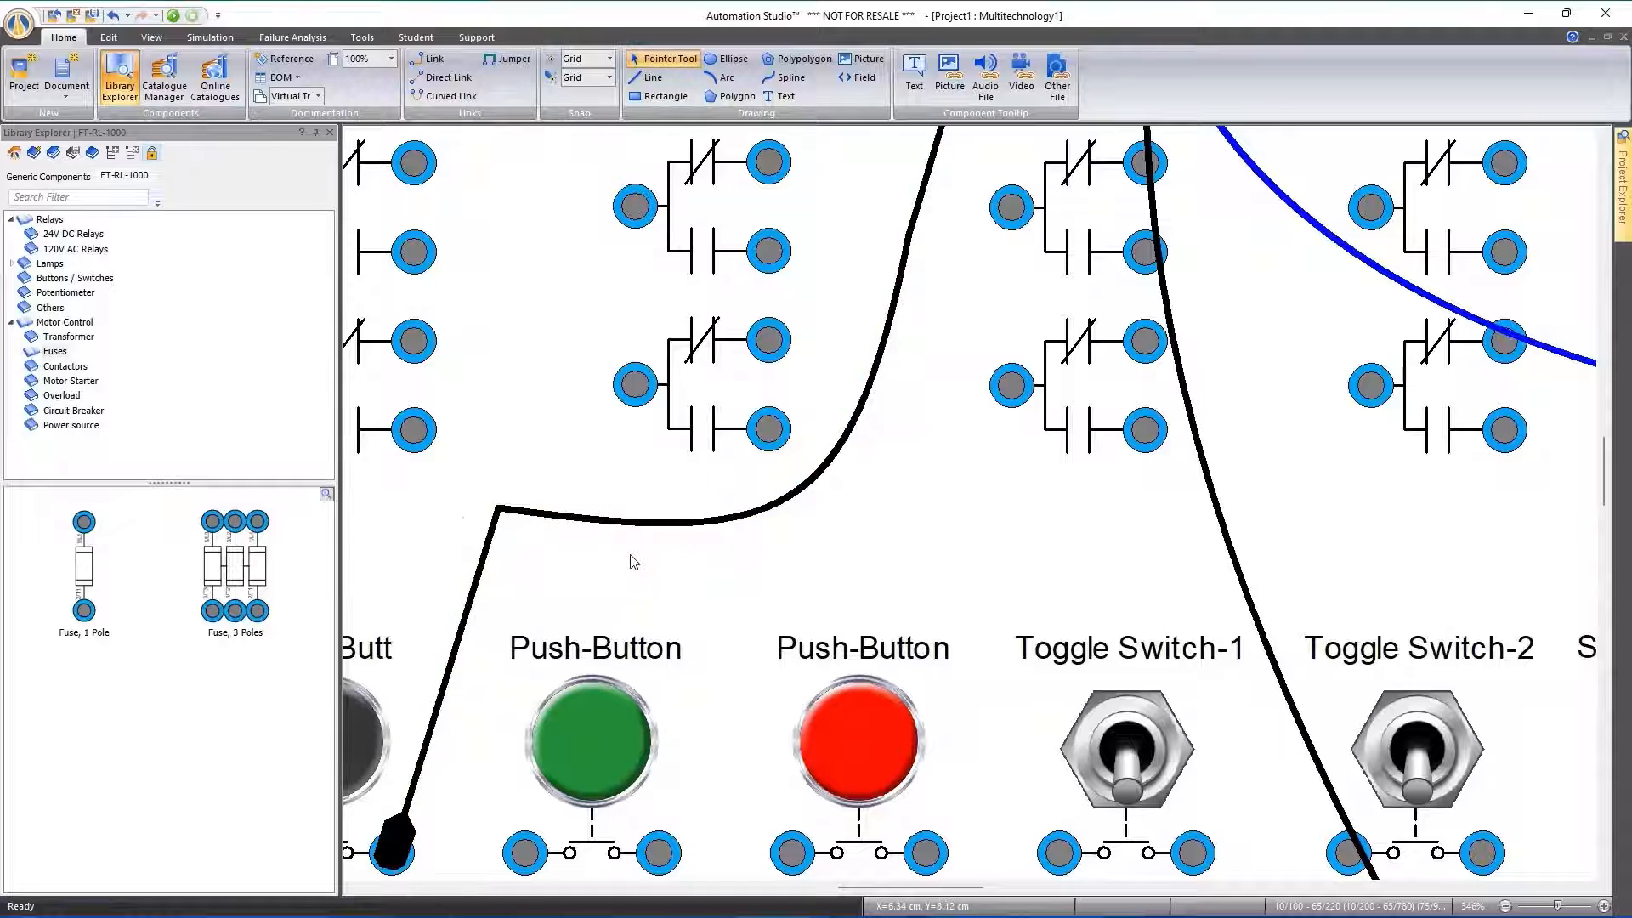
Remove the black wire's node nearest Relay CR3, keeping the one above the push-buttons
{"action": "left_click", "coordinate": [685, 522]}
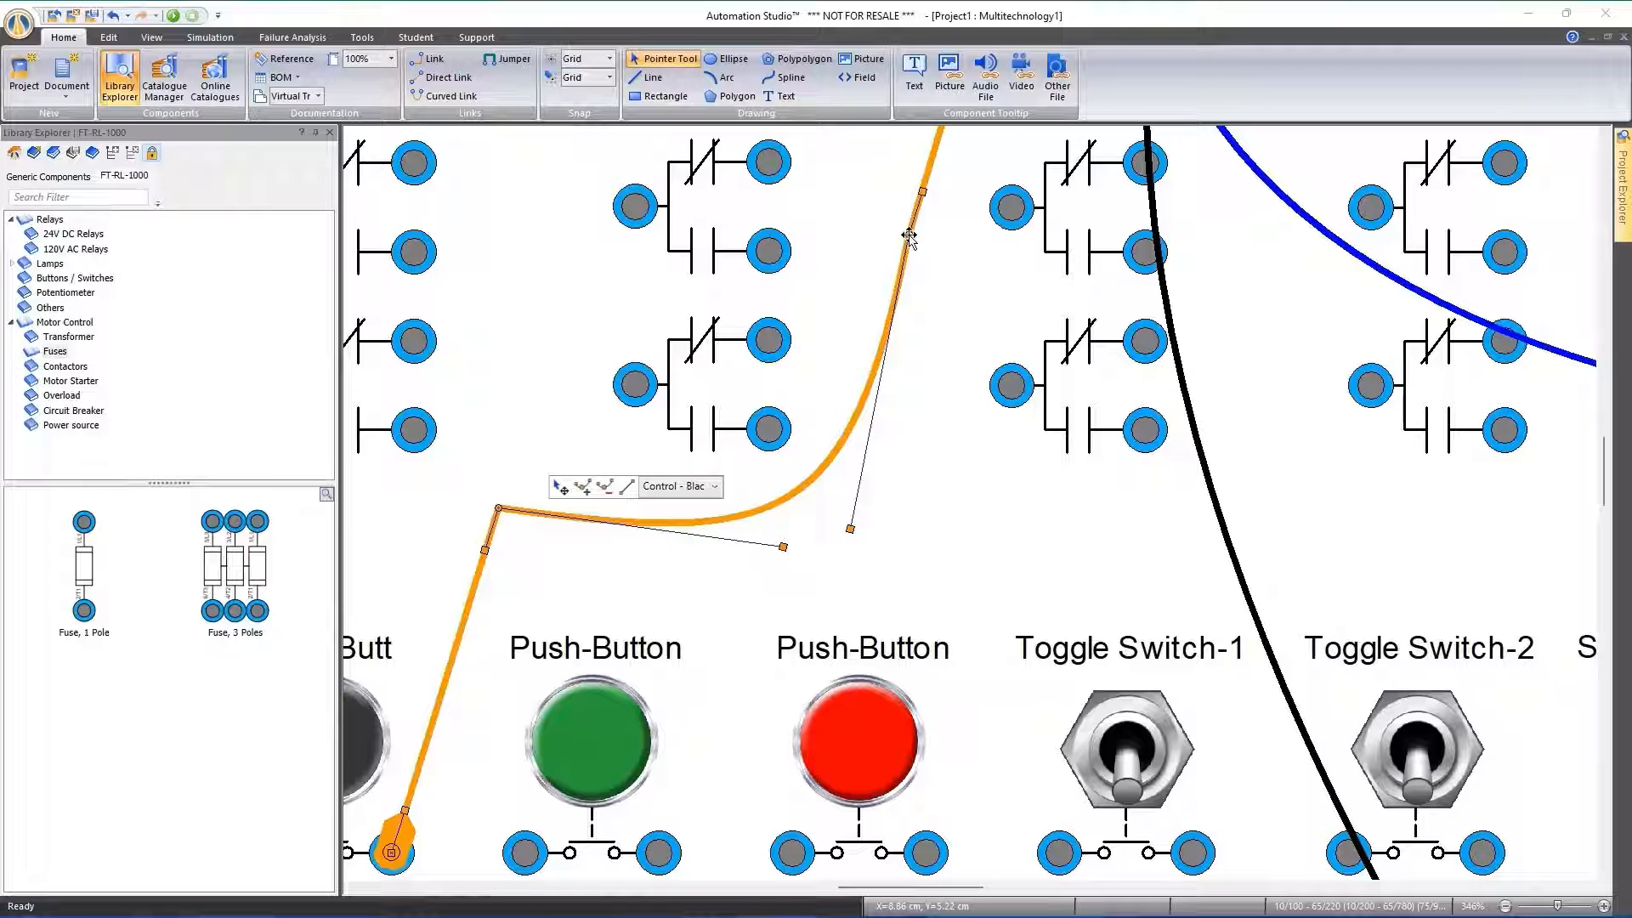
{"action": "left_click", "coordinate": [604, 486]}
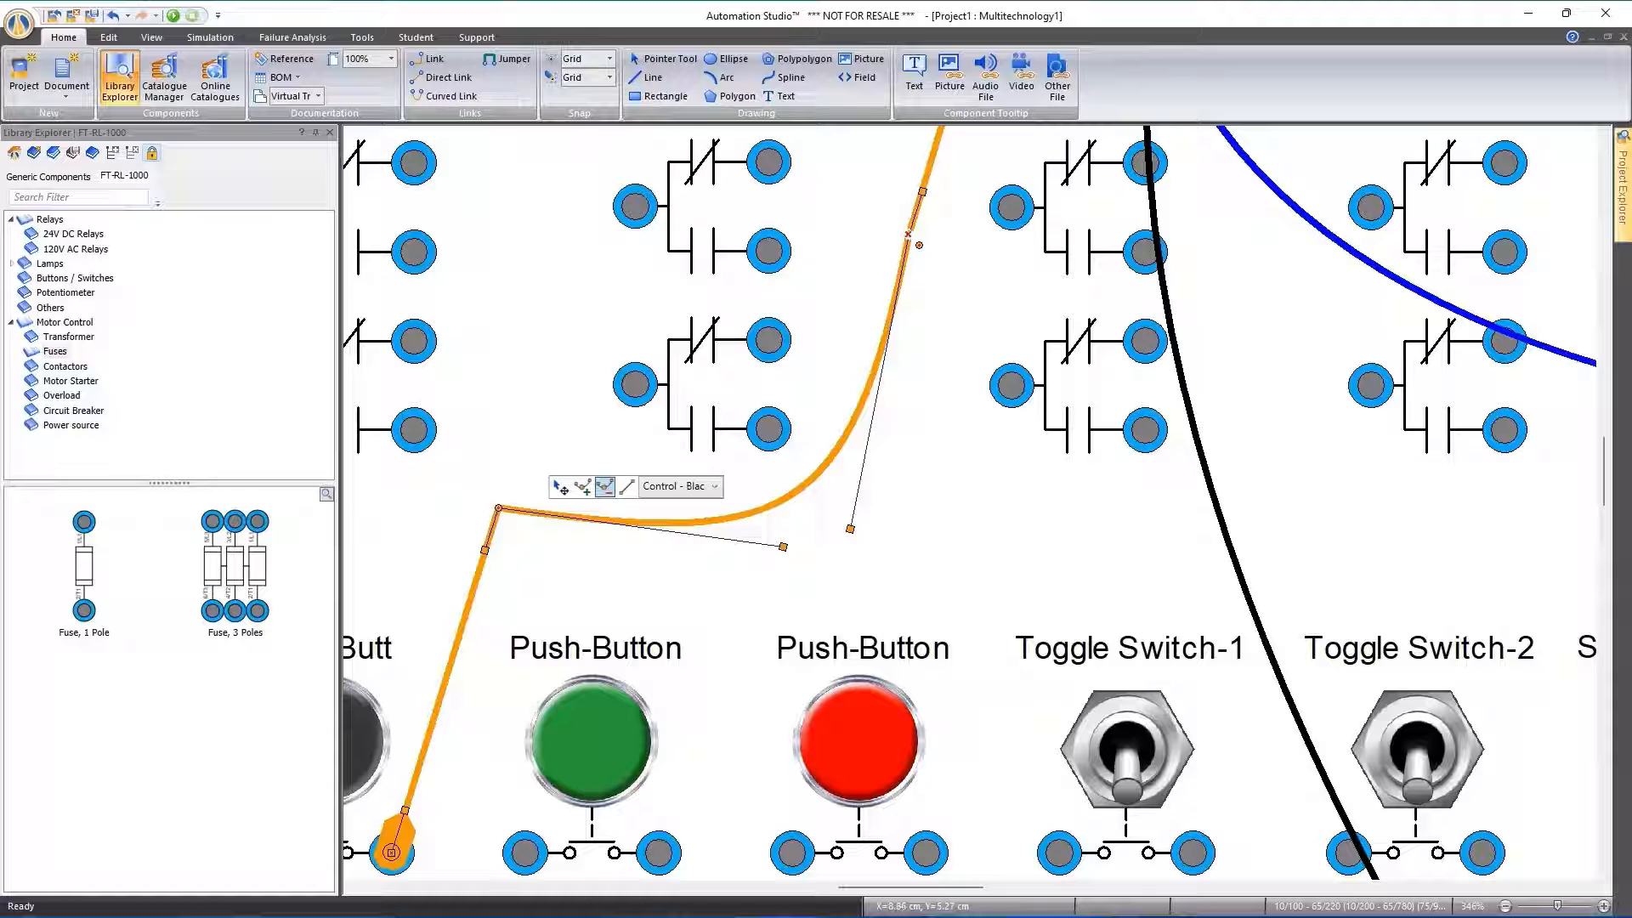
{"action": "left_click", "coordinate": [908, 234]}
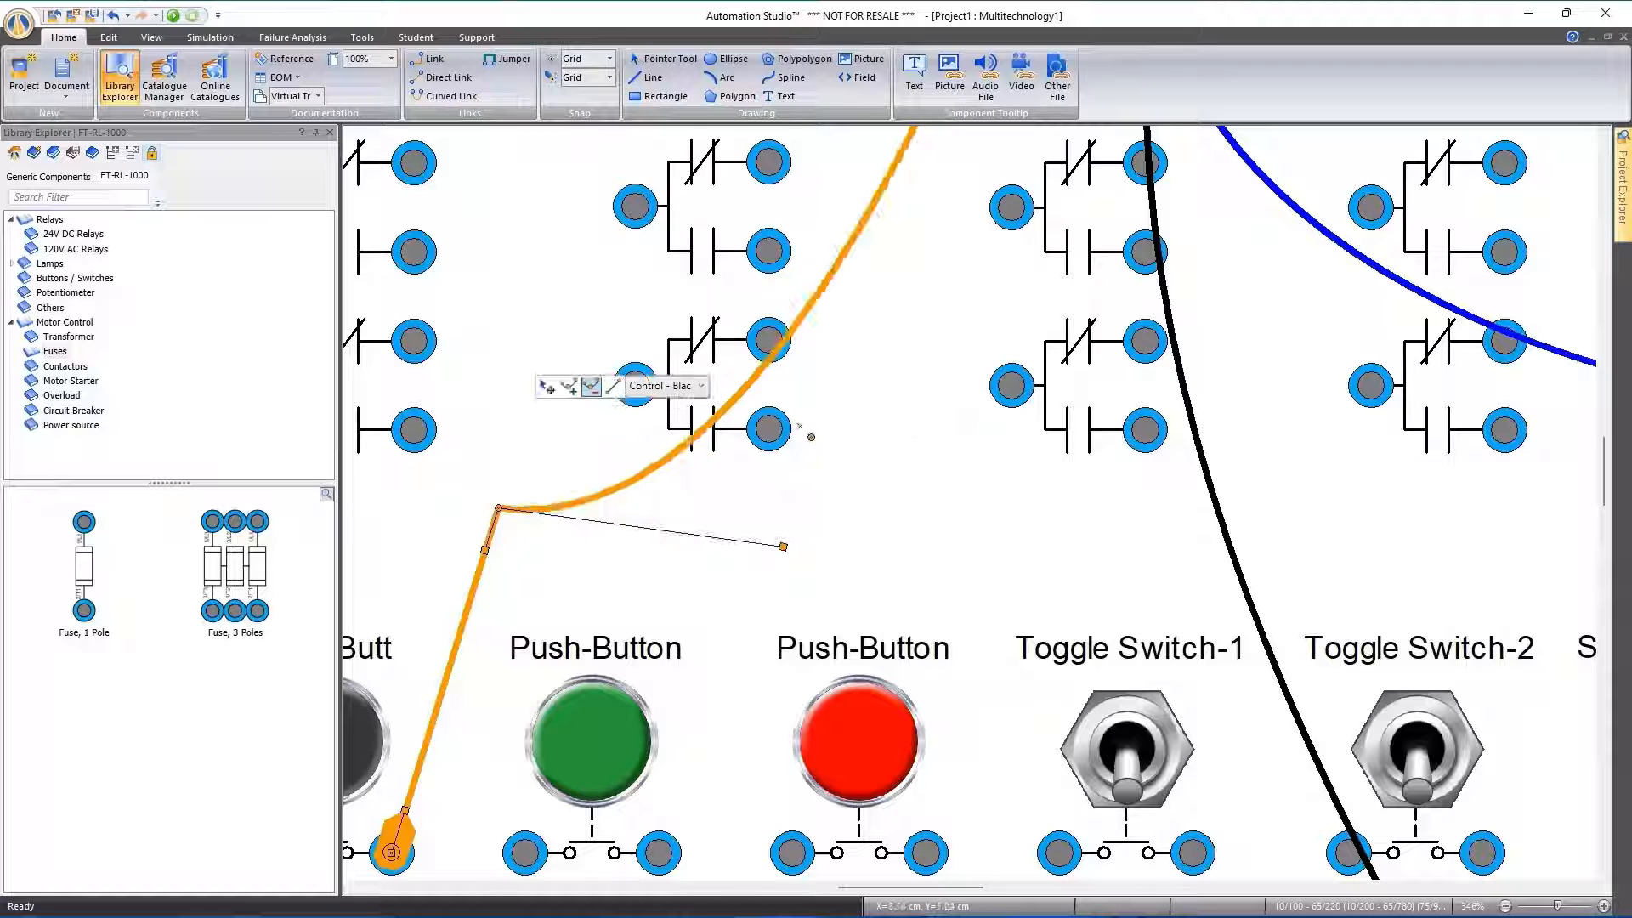
{"action": "scroll", "coordinate": [800, 426], "scroll_direction": "down", "scroll_amount": 2}
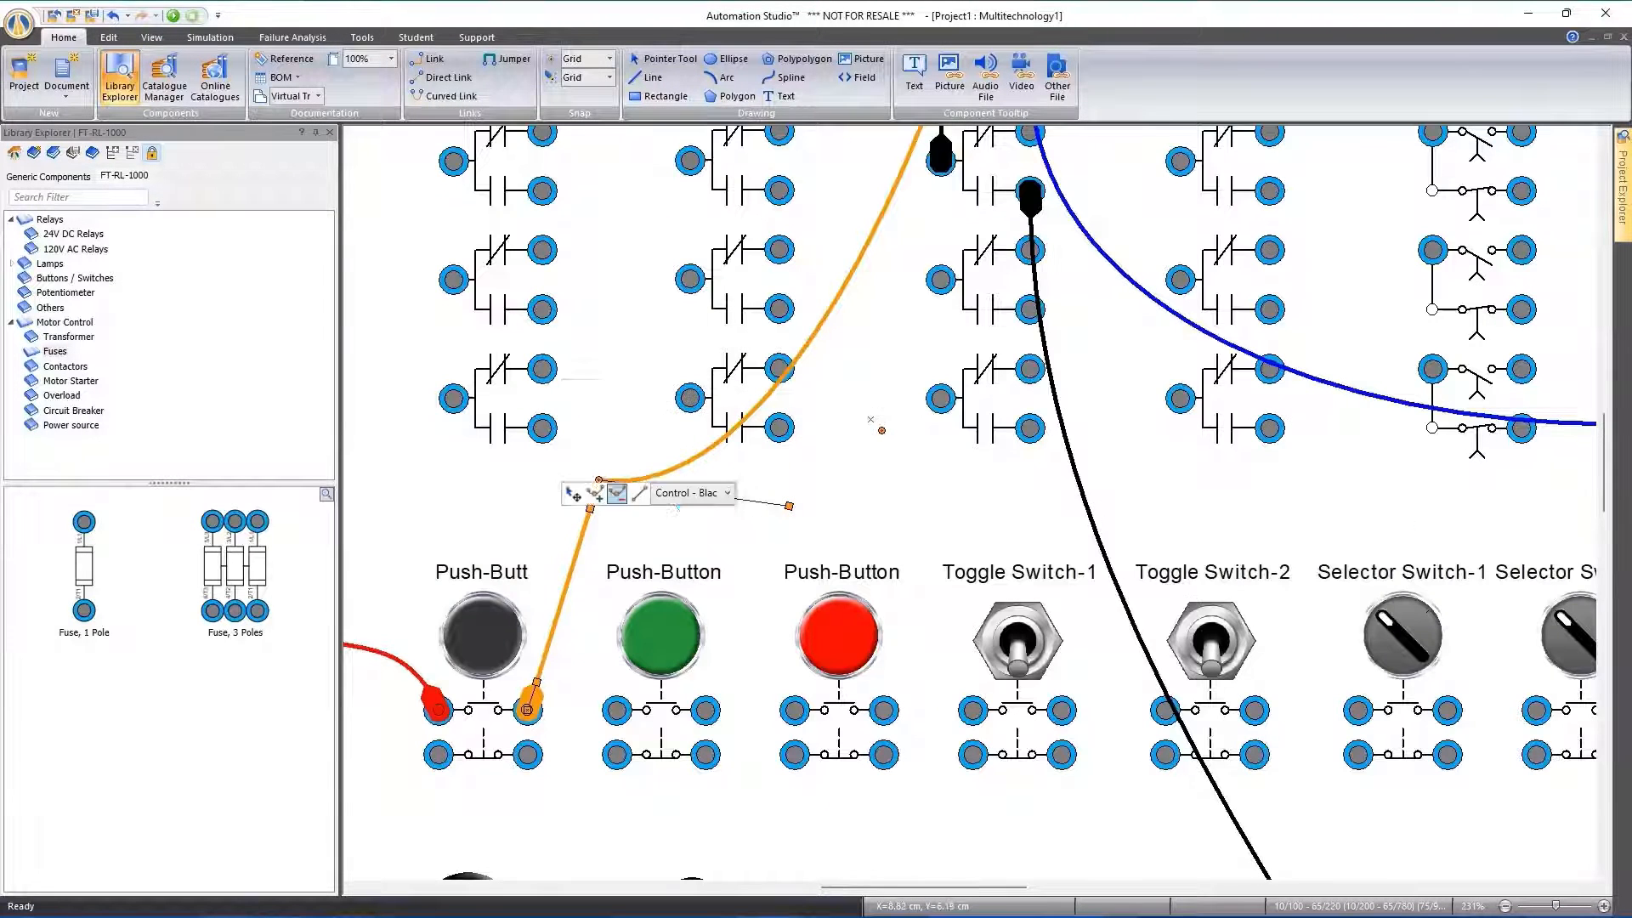
{"action": "scroll", "coordinate": [873, 415], "scroll_direction": "up", "scroll_amount": 3}
{"action": "scroll", "coordinate": [871, 419], "scroll_direction": "down", "scroll_amount": 1}
{"action": "left_click", "coordinate": [884, 459]}
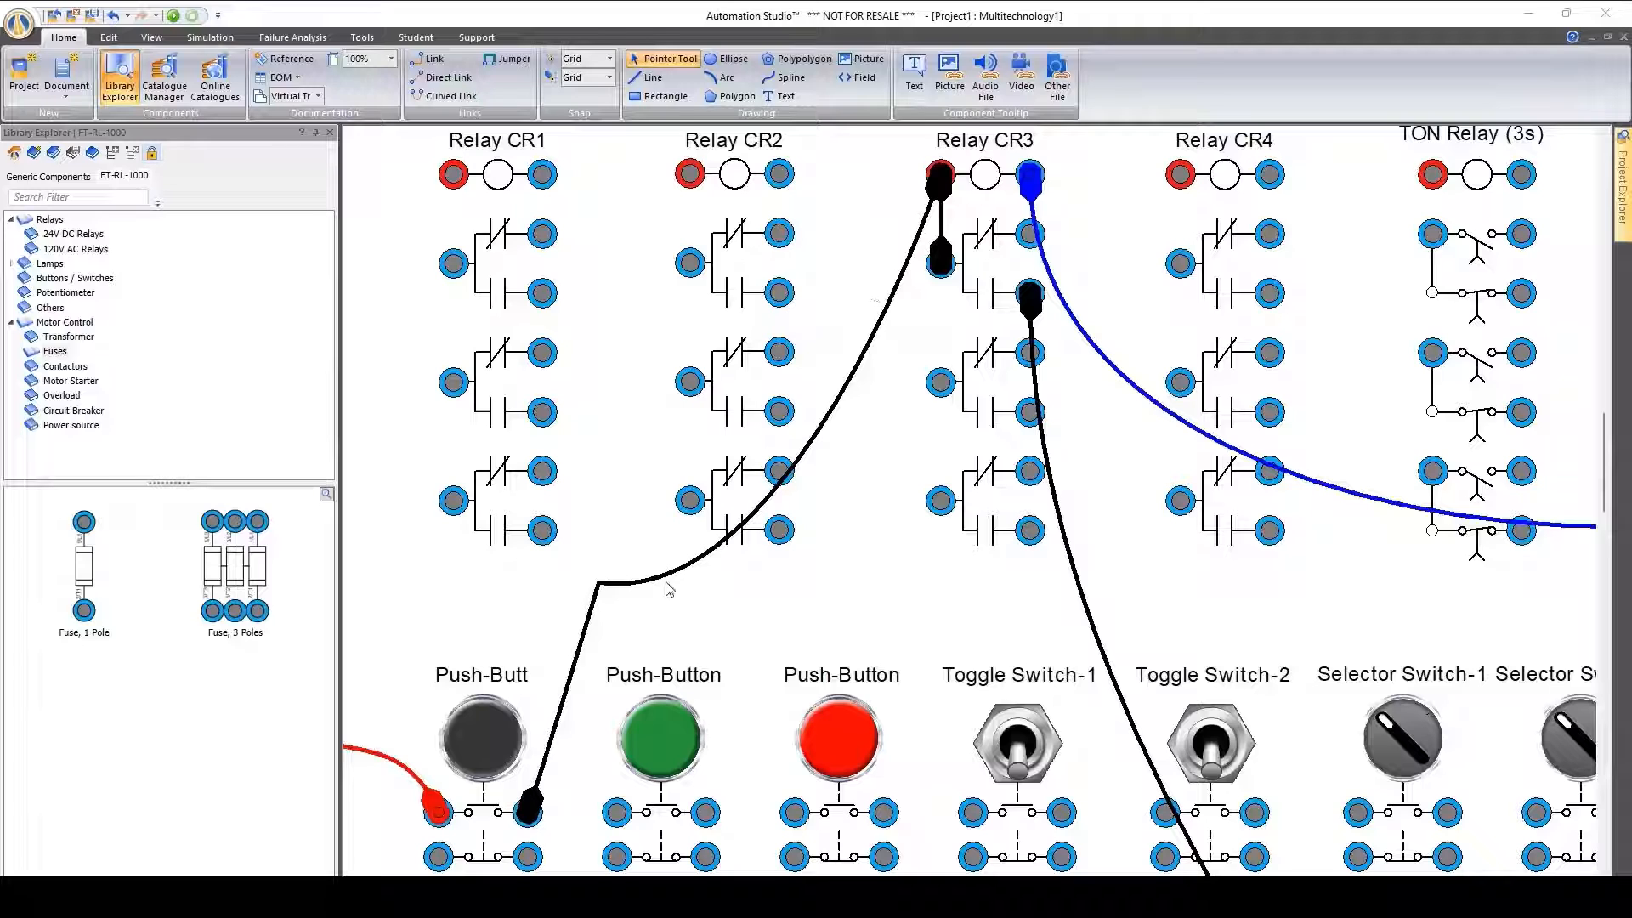
Look at the link types available for the black wire between the first push-button and Relay CR3
{"action": "left_click", "coordinate": [819, 422]}
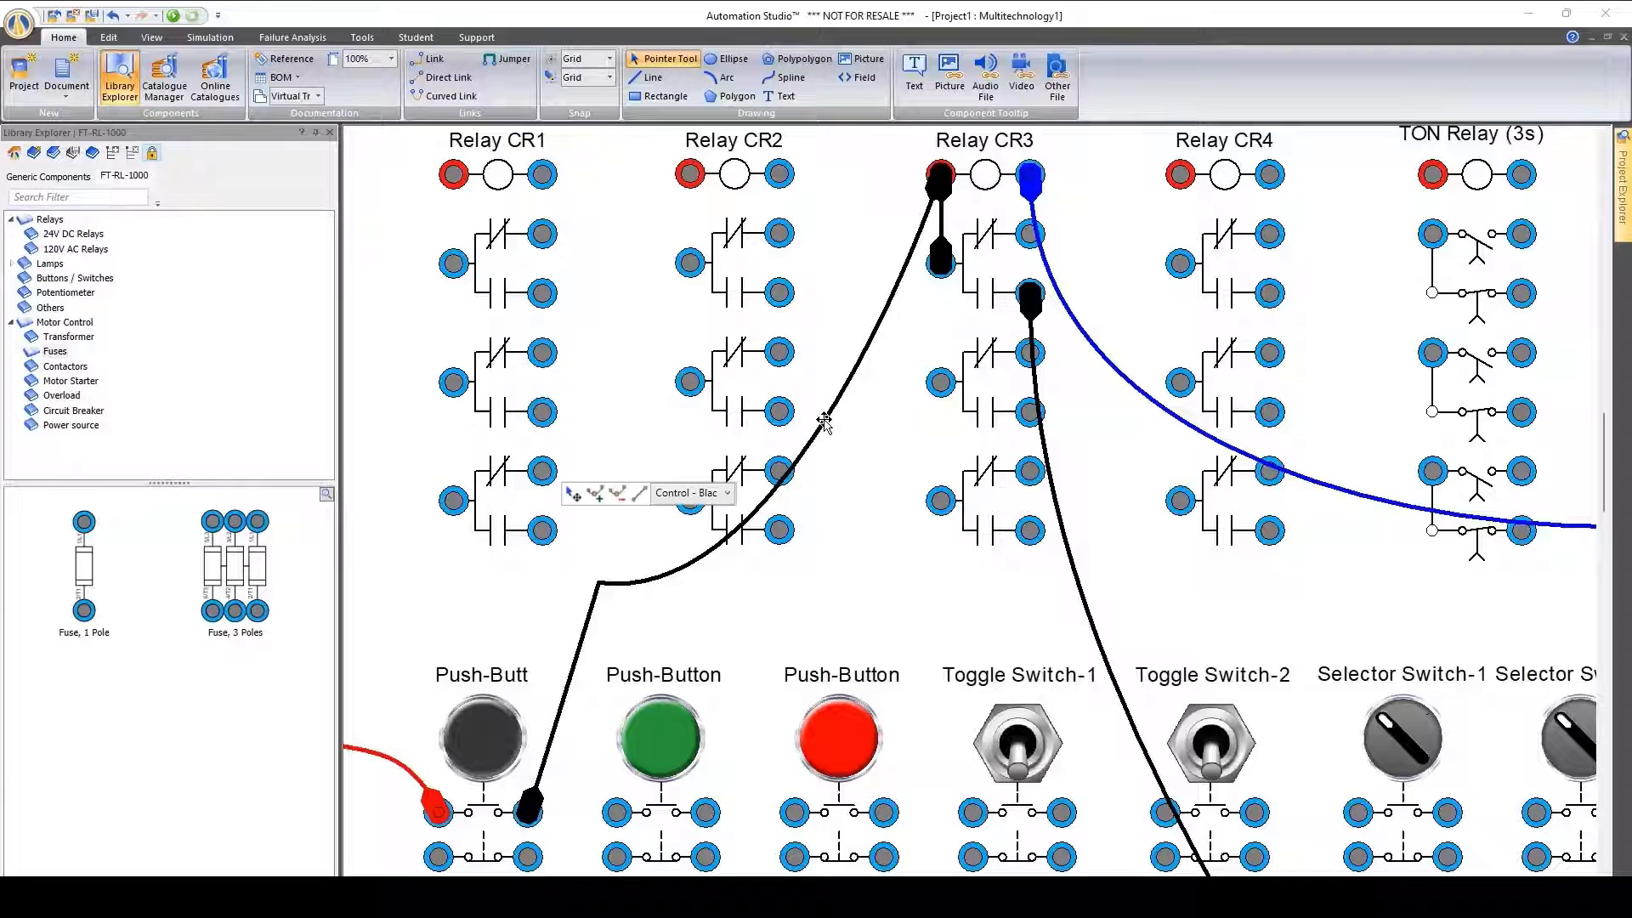
{"action": "left_click", "coordinate": [725, 493]}
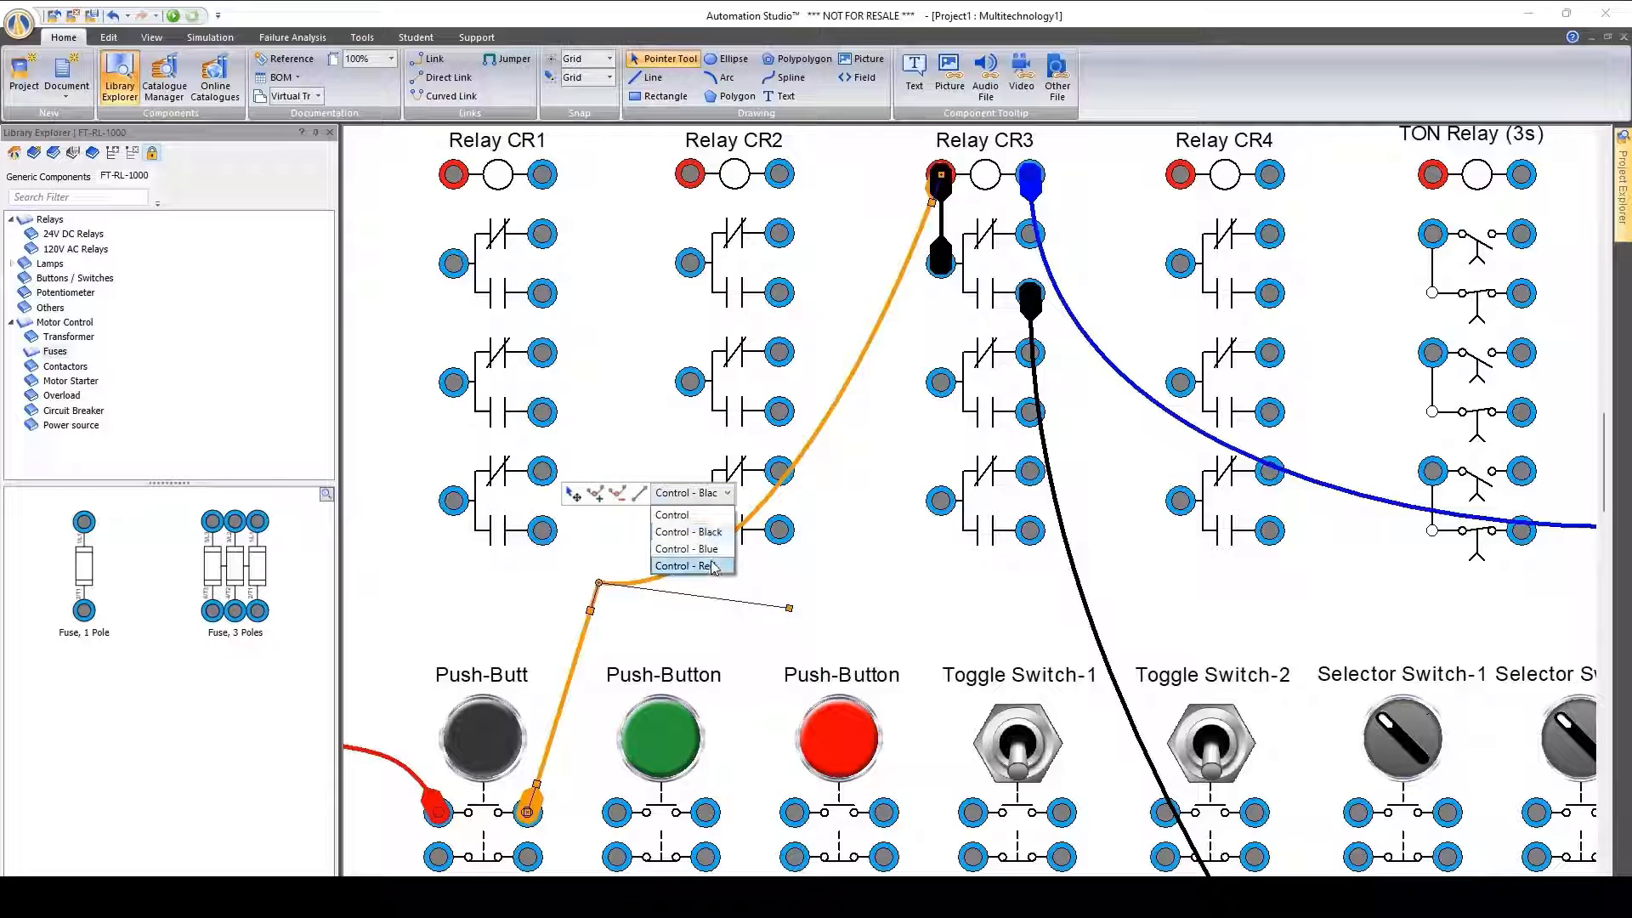
{"action": "left_click", "coordinate": [837, 476]}
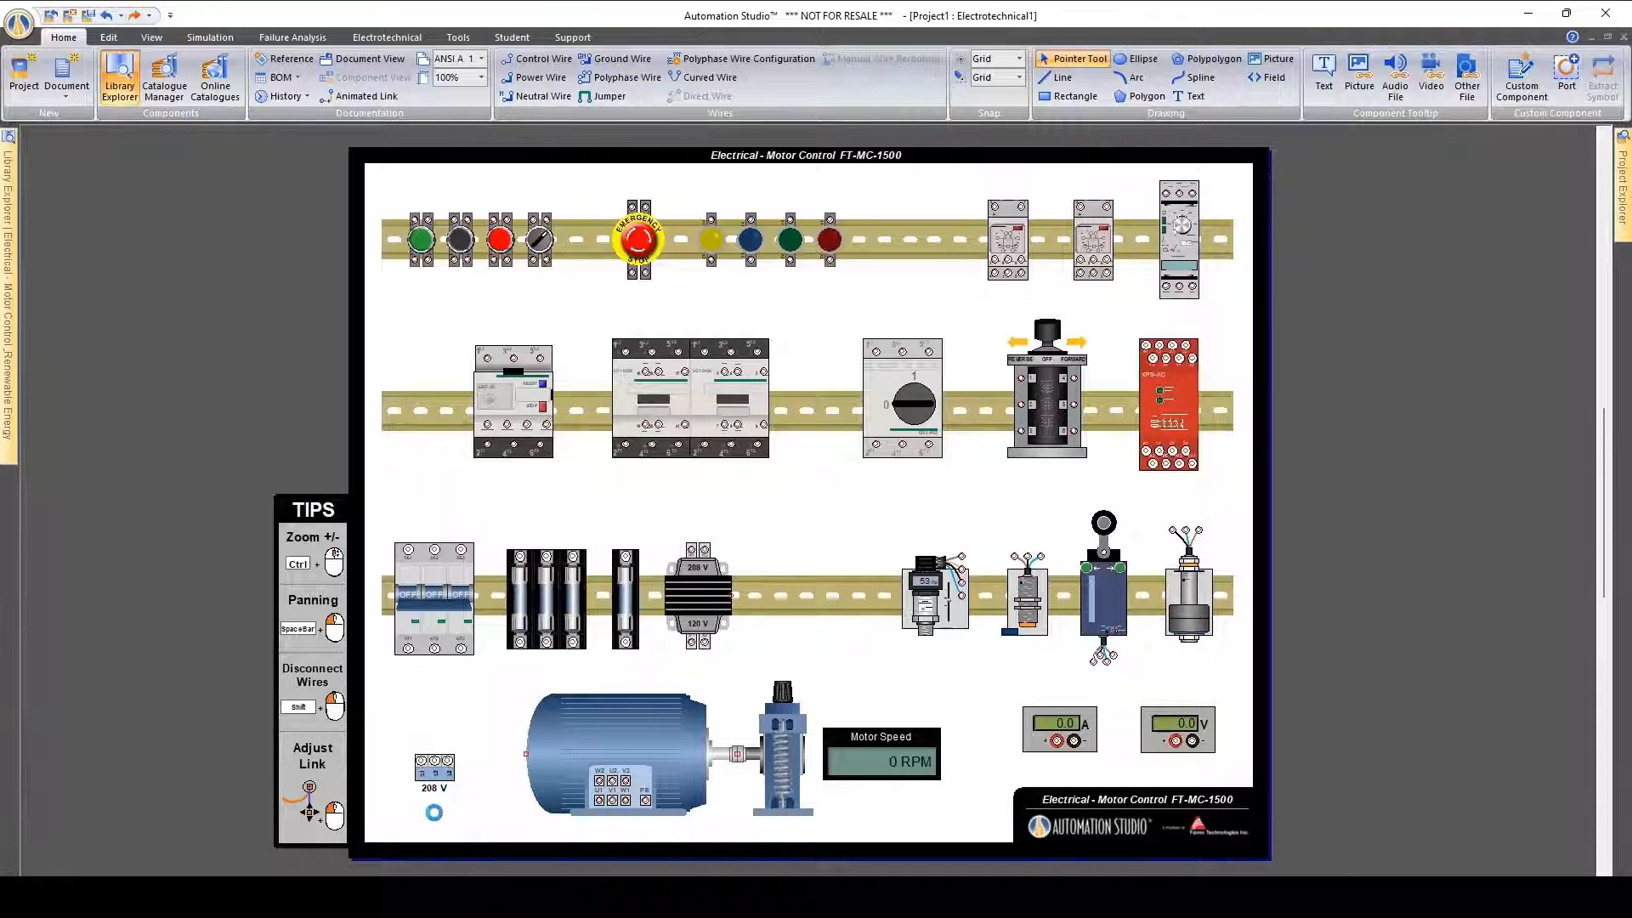
Wire L1 of the 208 V supply to the circuit breaker's first lower terminal as Line 1 and adjust its curve
{"action": "scroll", "coordinate": [438, 821], "scroll_direction": "up", "scroll_amount": 2, "text": "ctrl"}
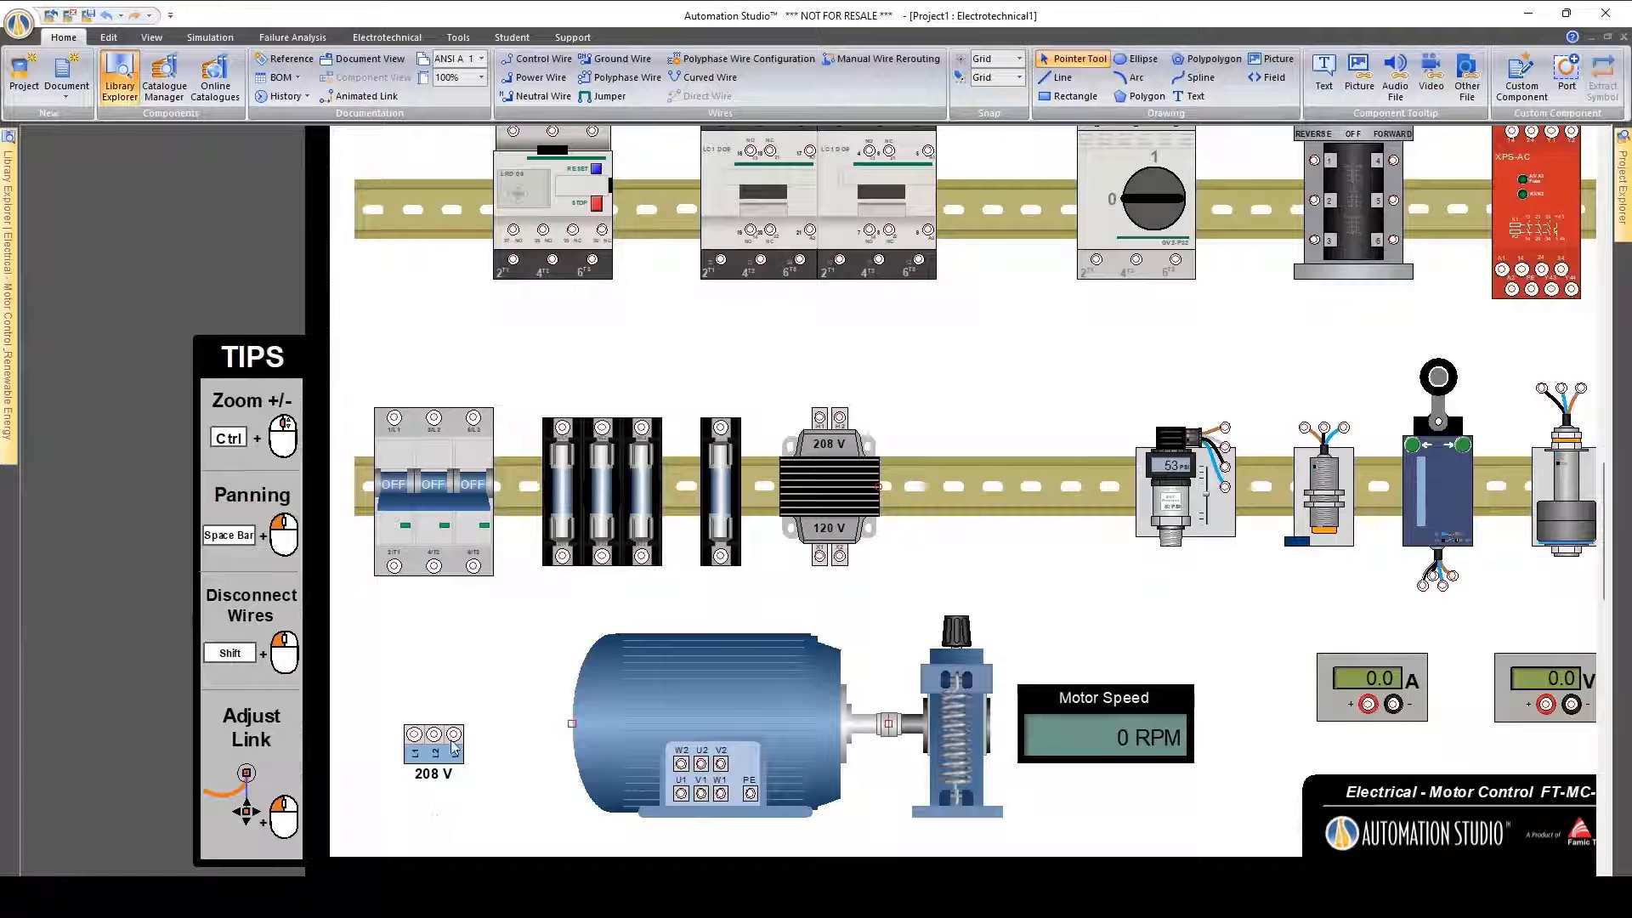
{"action": "left_click_drag", "start_coordinate": [414, 733], "coordinate": [391, 567]}
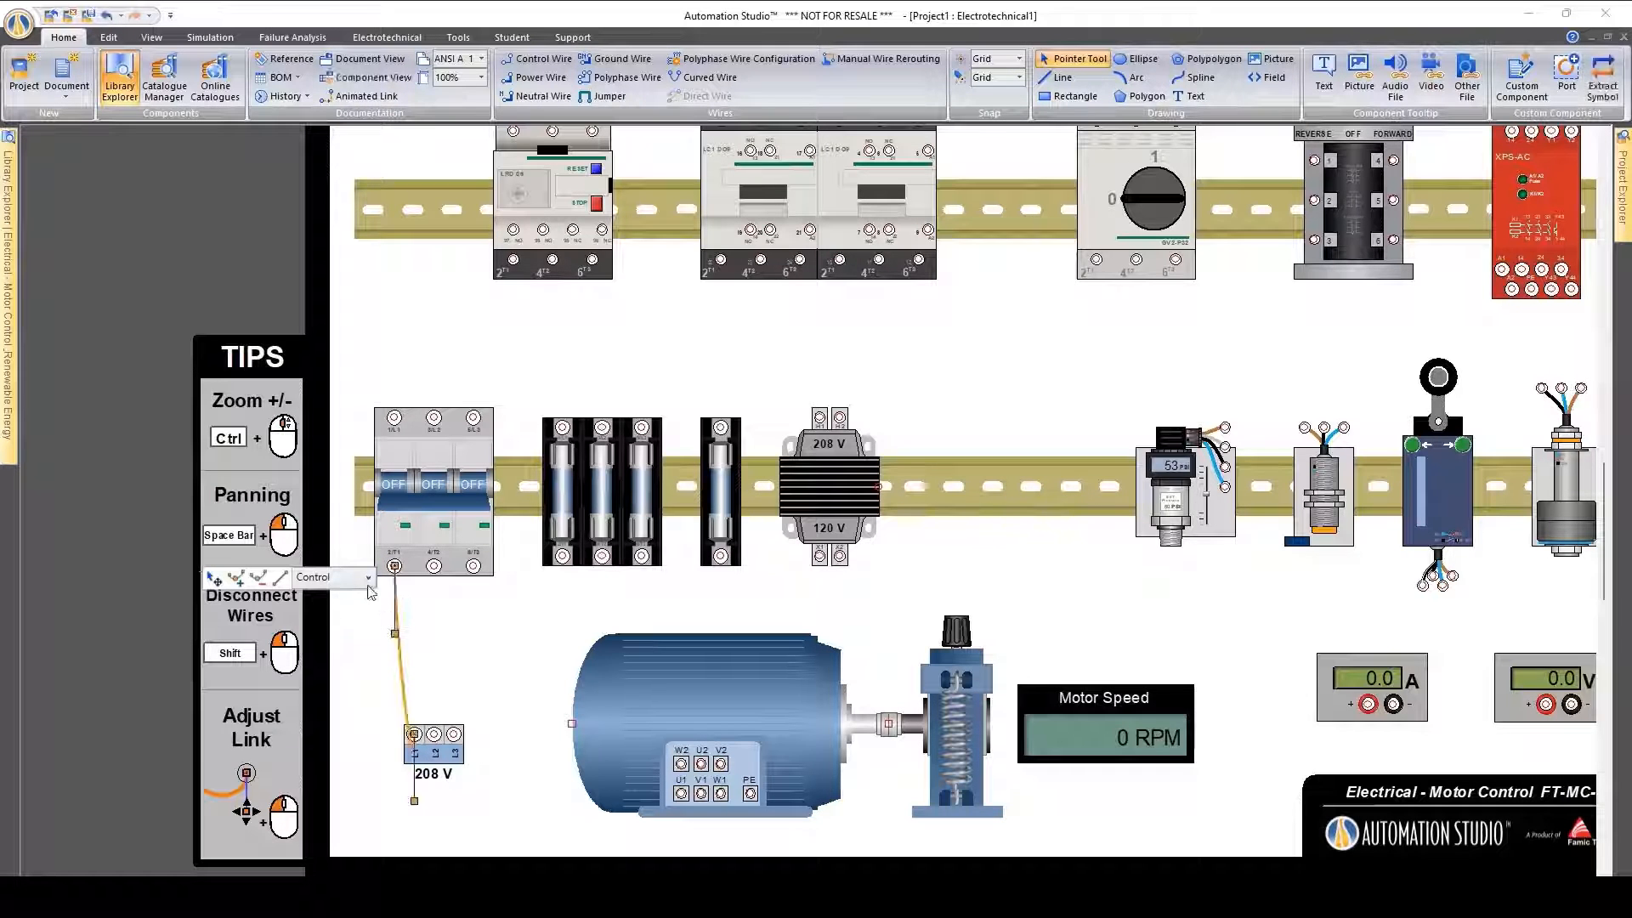
{"action": "left_click", "coordinate": [368, 578]}
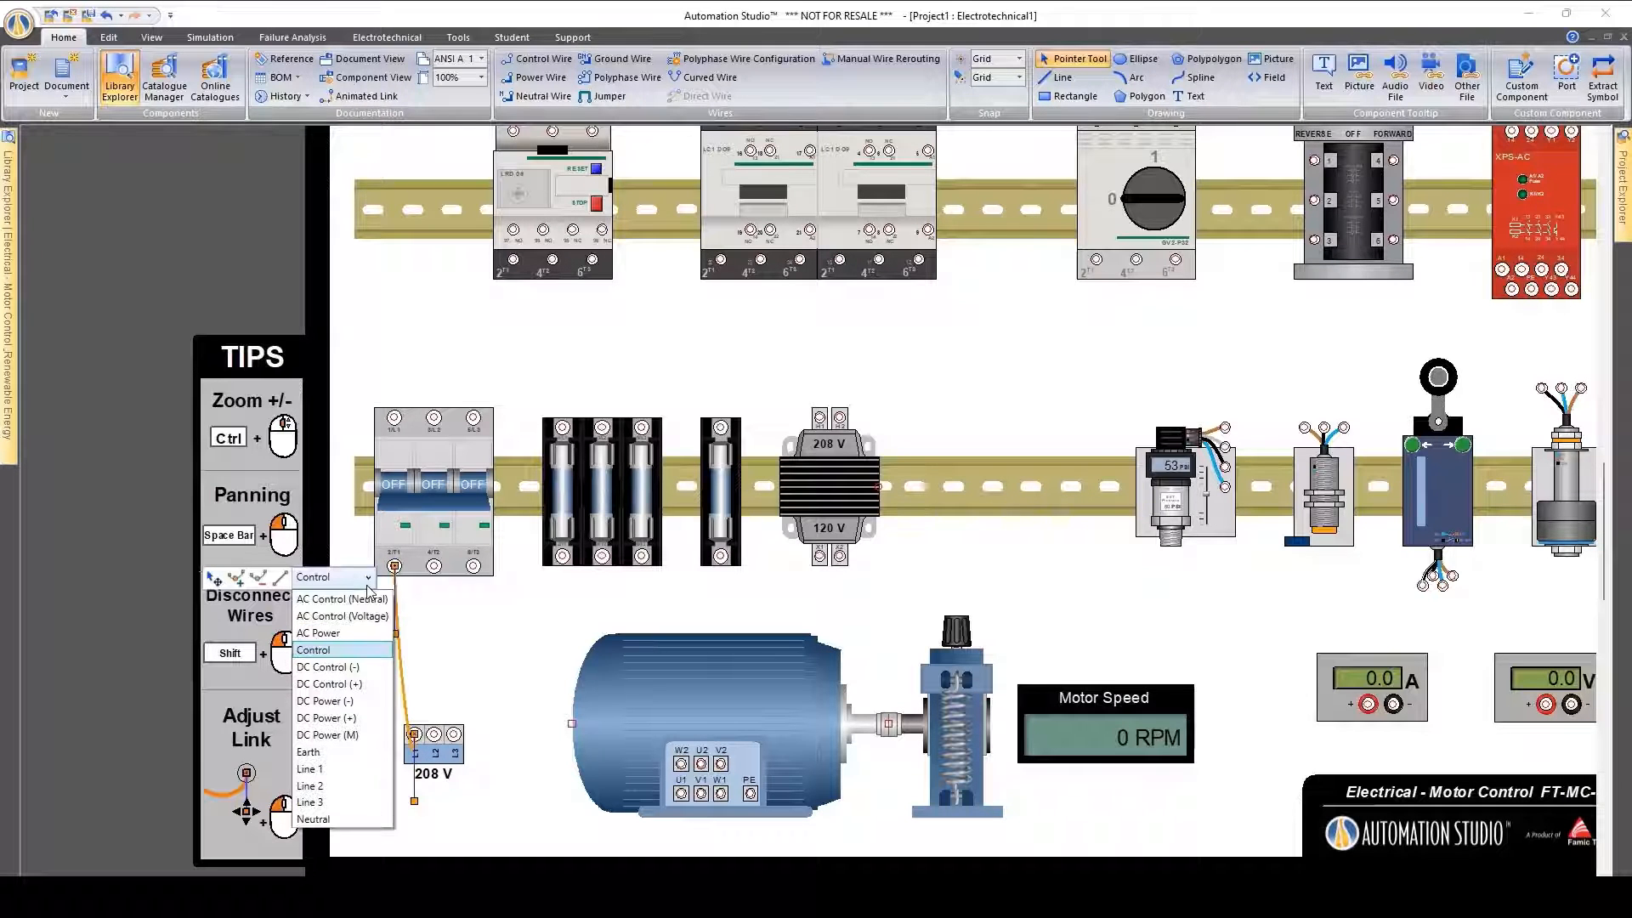
{"action": "left_click", "coordinate": [329, 776]}
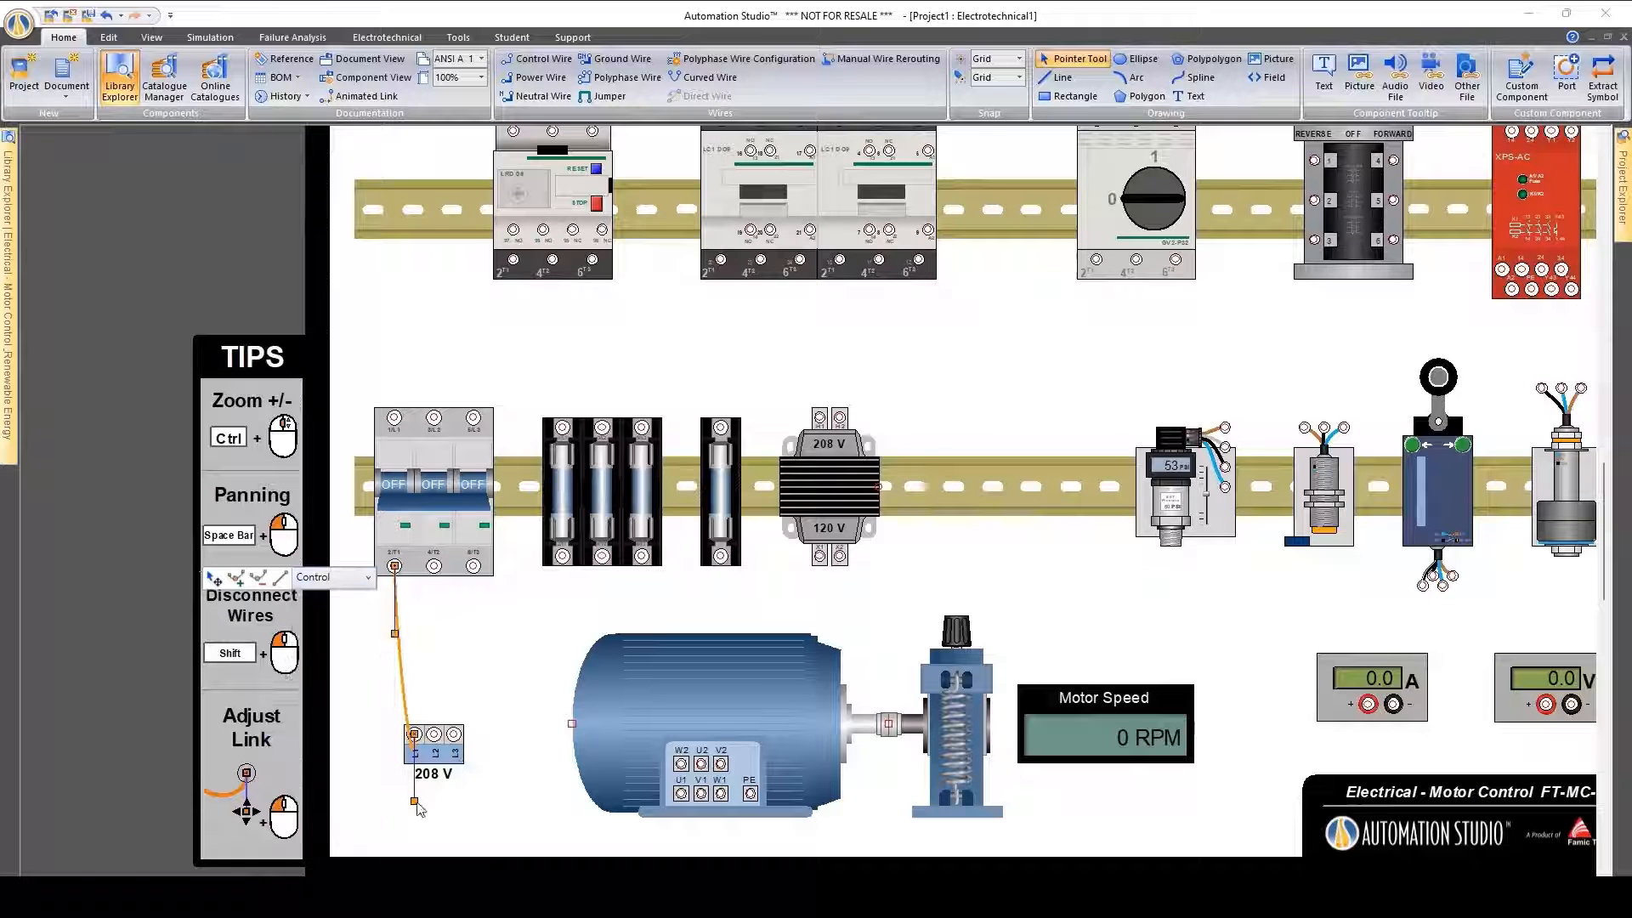
{"action": "left_click", "coordinate": [404, 678]}
{"action": "left_click_drag", "start_coordinate": [397, 649], "coordinate": [426, 664], "text": "ctrl"}
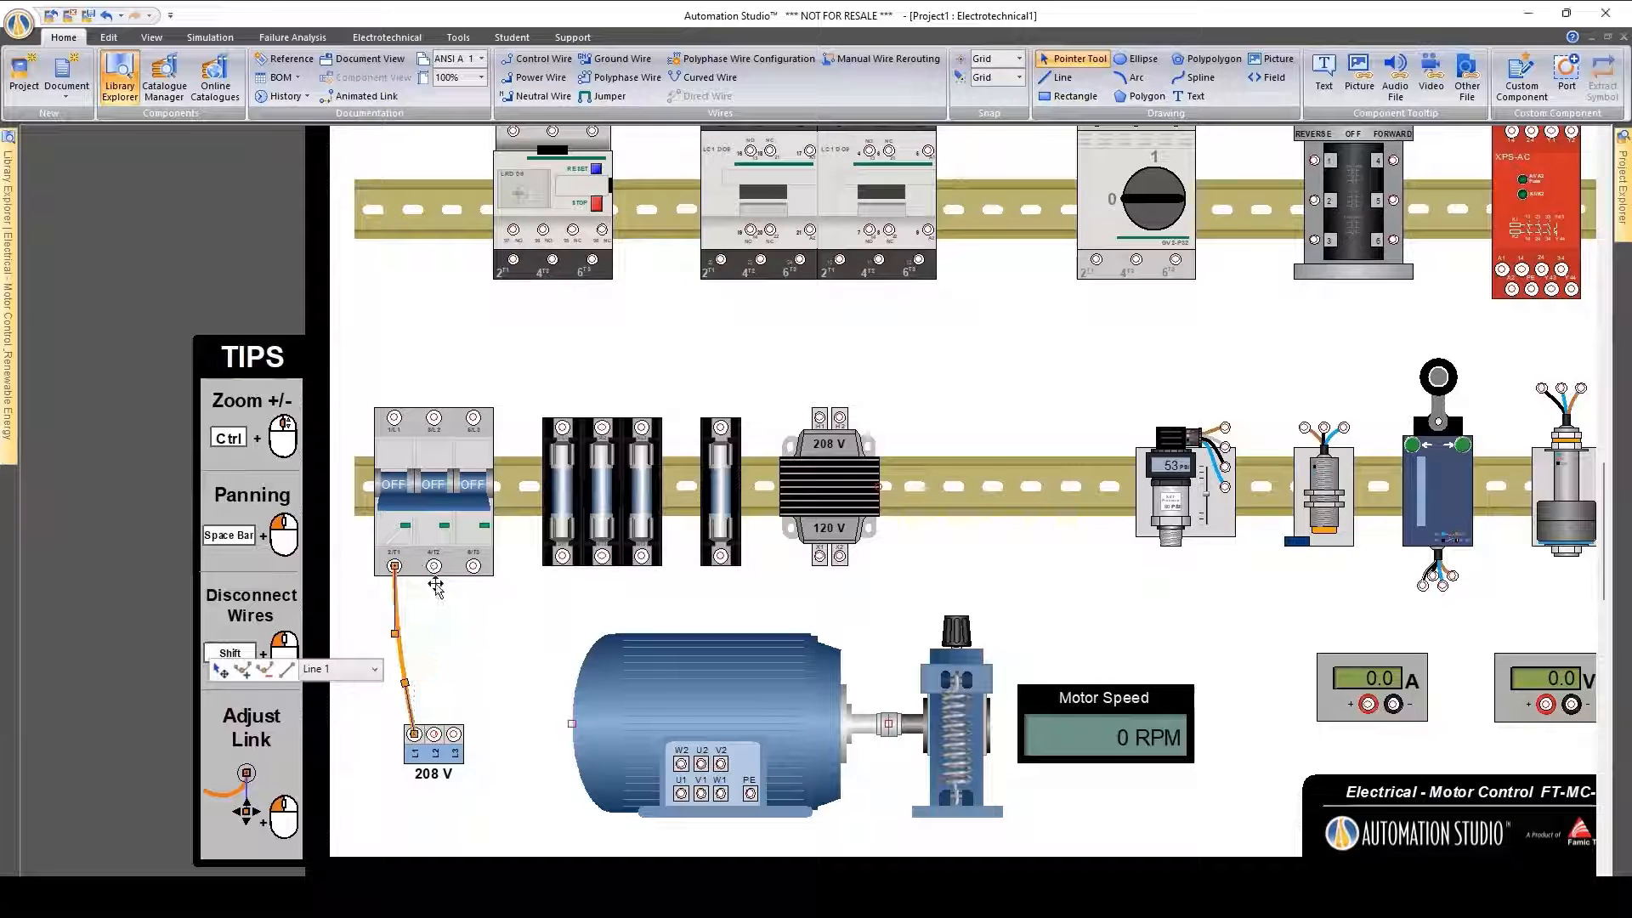
Wire L2 of the 208 V supply to the circuit breaker's middle lower terminal and set the wire type to Line 2
{"action": "left_click_drag", "start_coordinate": [414, 566], "coordinate": [434, 567]}
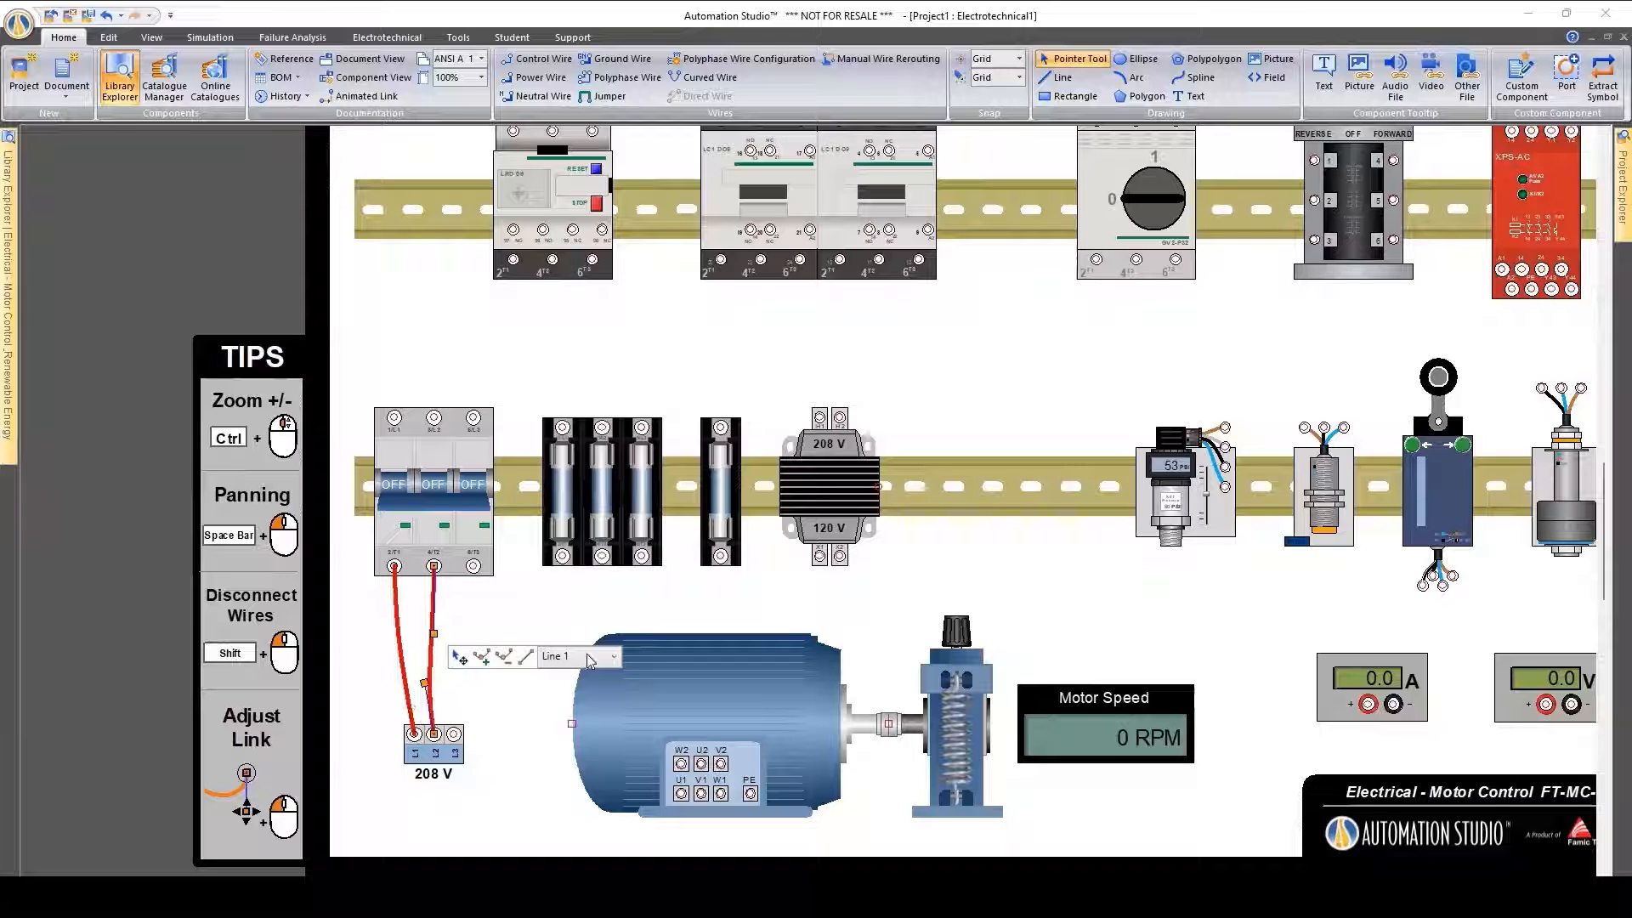
{"action": "left_click", "coordinate": [590, 662]}
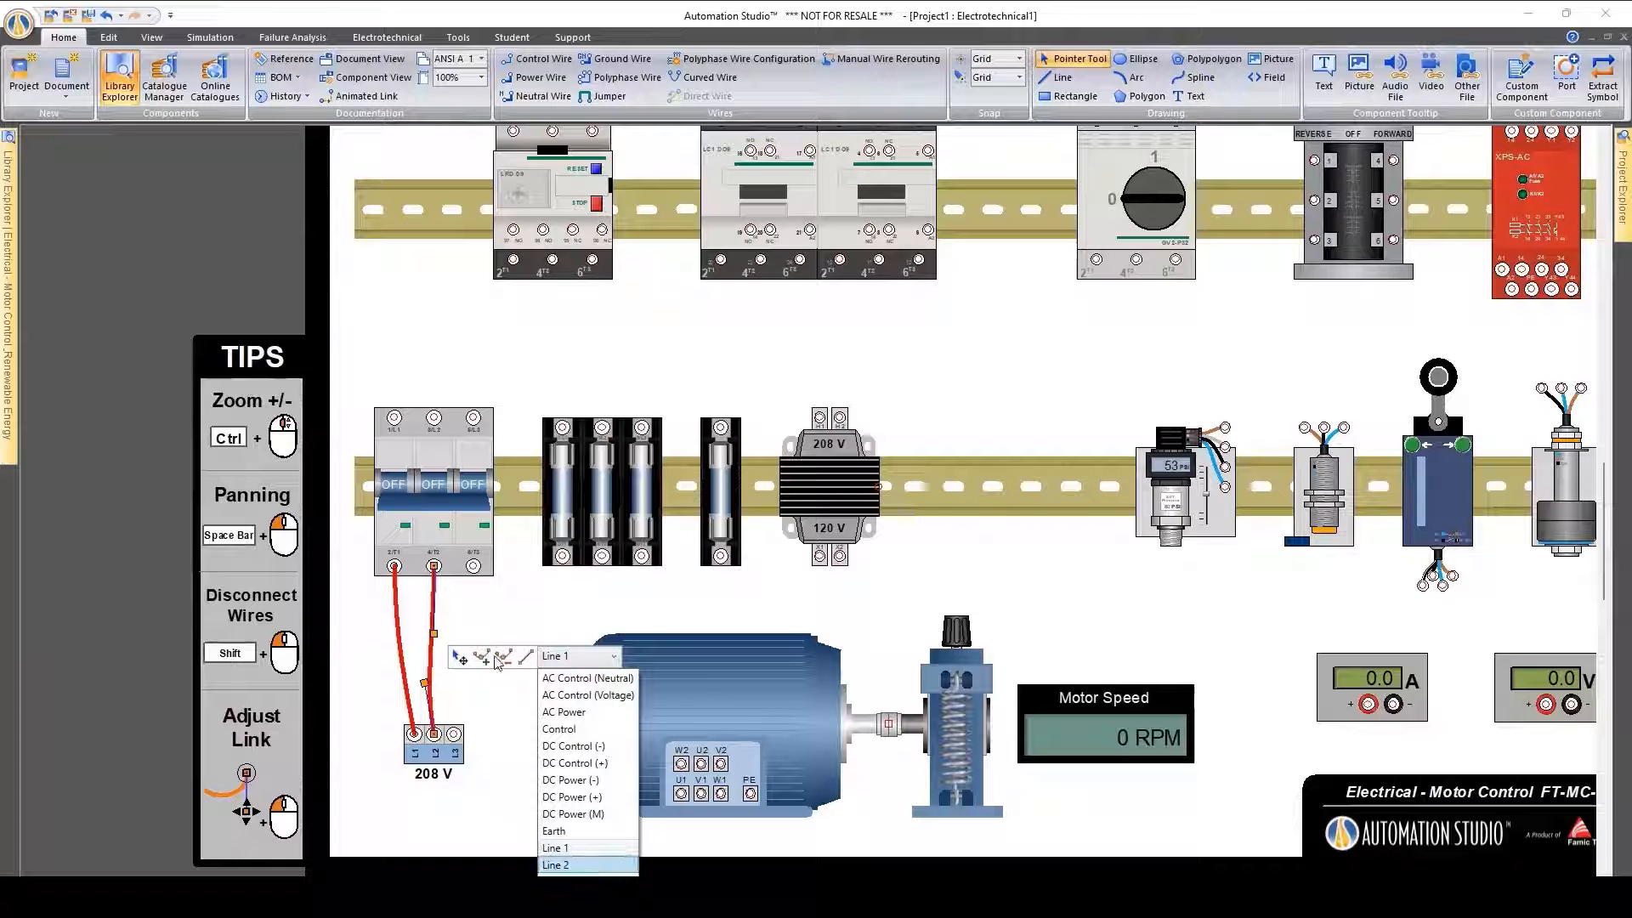
{"action": "left_click", "coordinate": [453, 698]}
{"action": "left_click", "coordinate": [479, 683]}
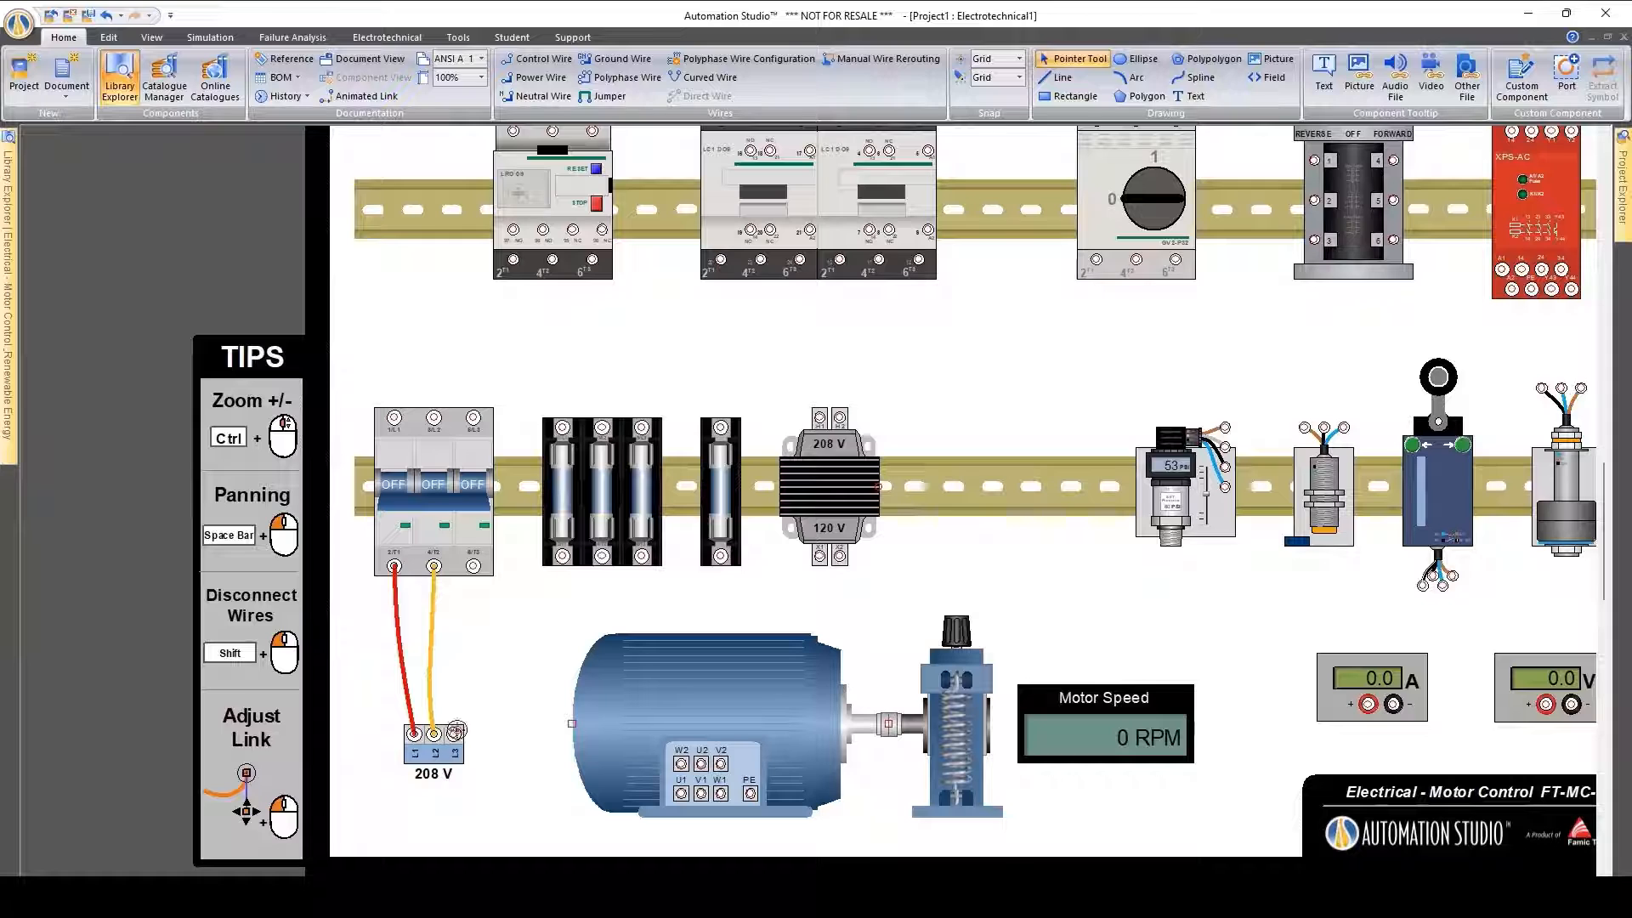
Wire L3 of the 208 V supply to the circuit breaker's last lower terminal and set the wire type to Line 3
{"action": "left_click_drag", "start_coordinate": [457, 731], "coordinate": [473, 567]}
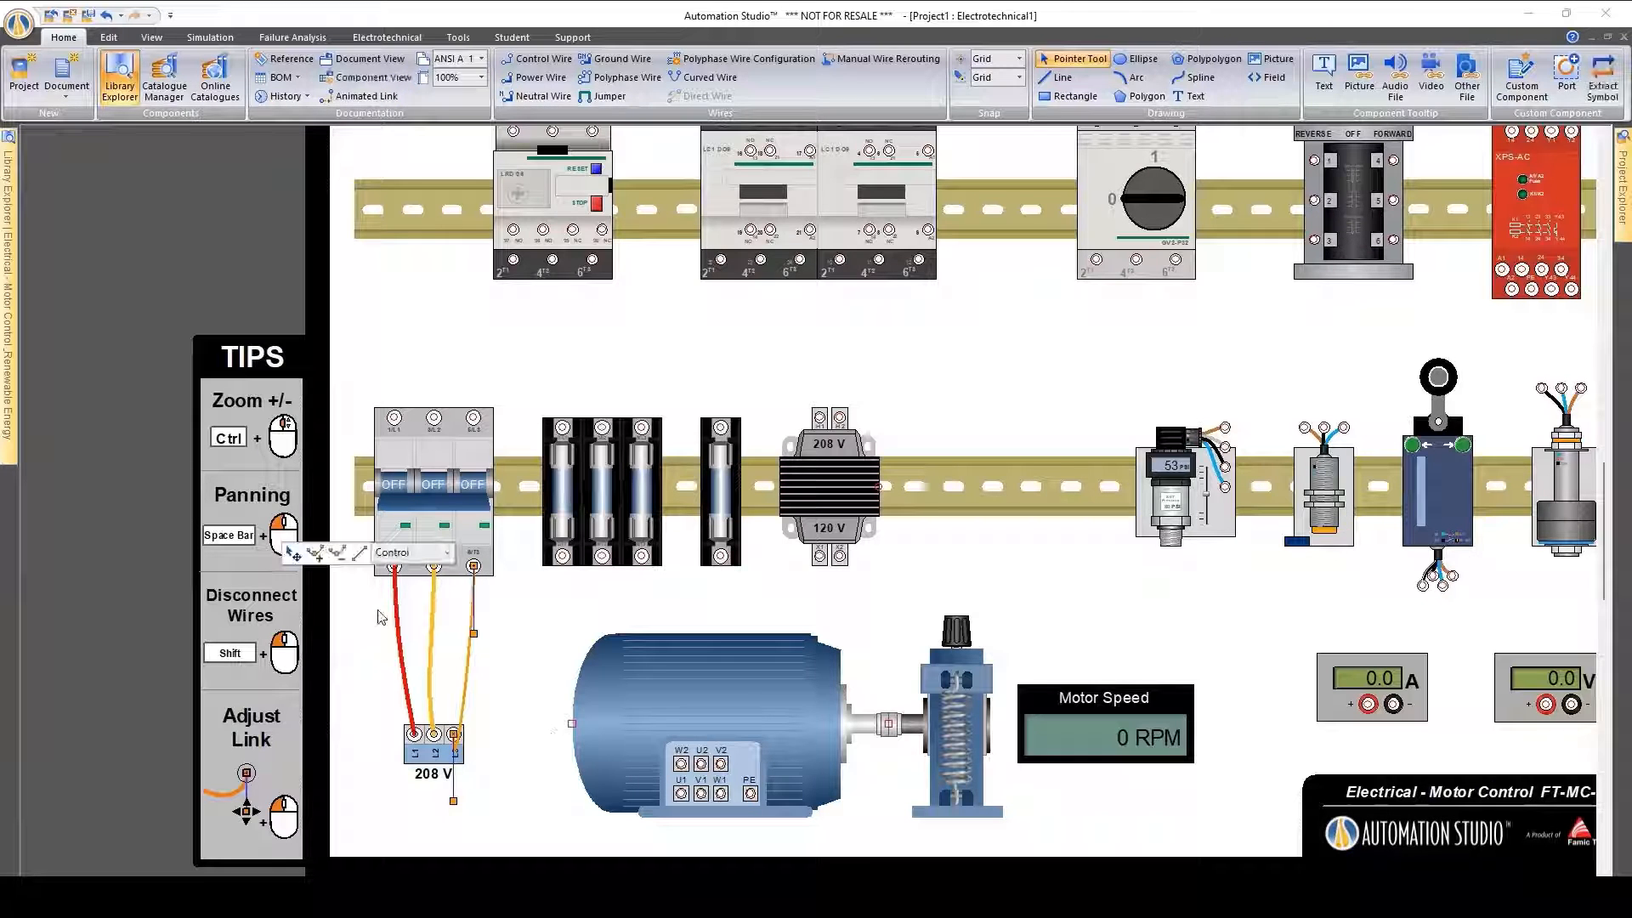
{"action": "left_click", "coordinate": [400, 553]}
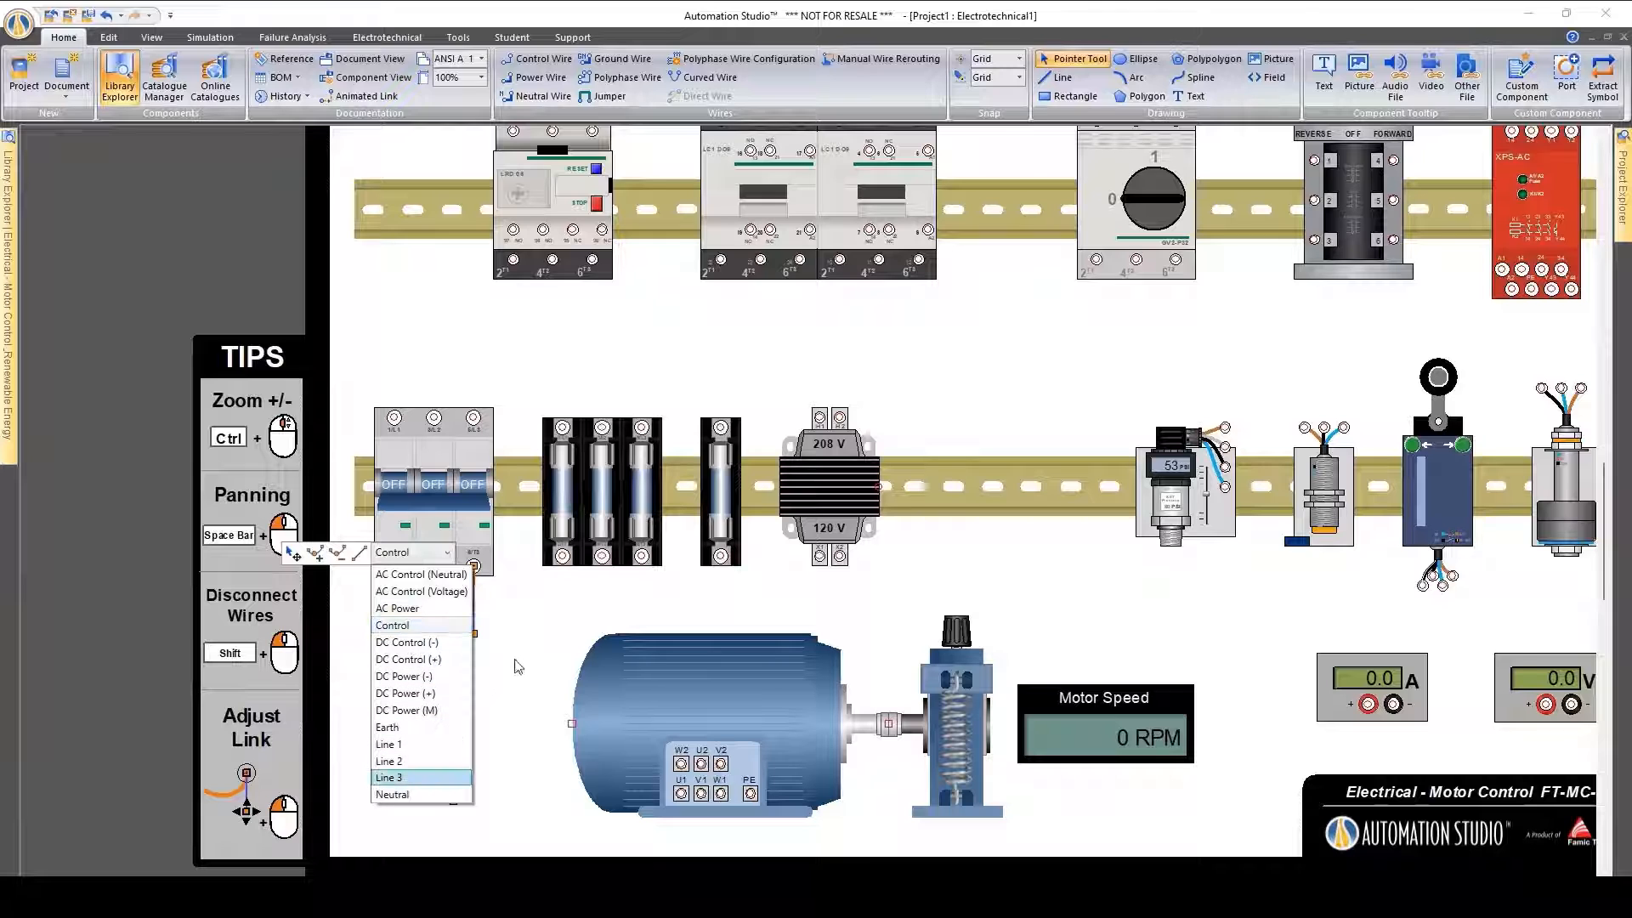
{"action": "left_click", "coordinate": [467, 777]}
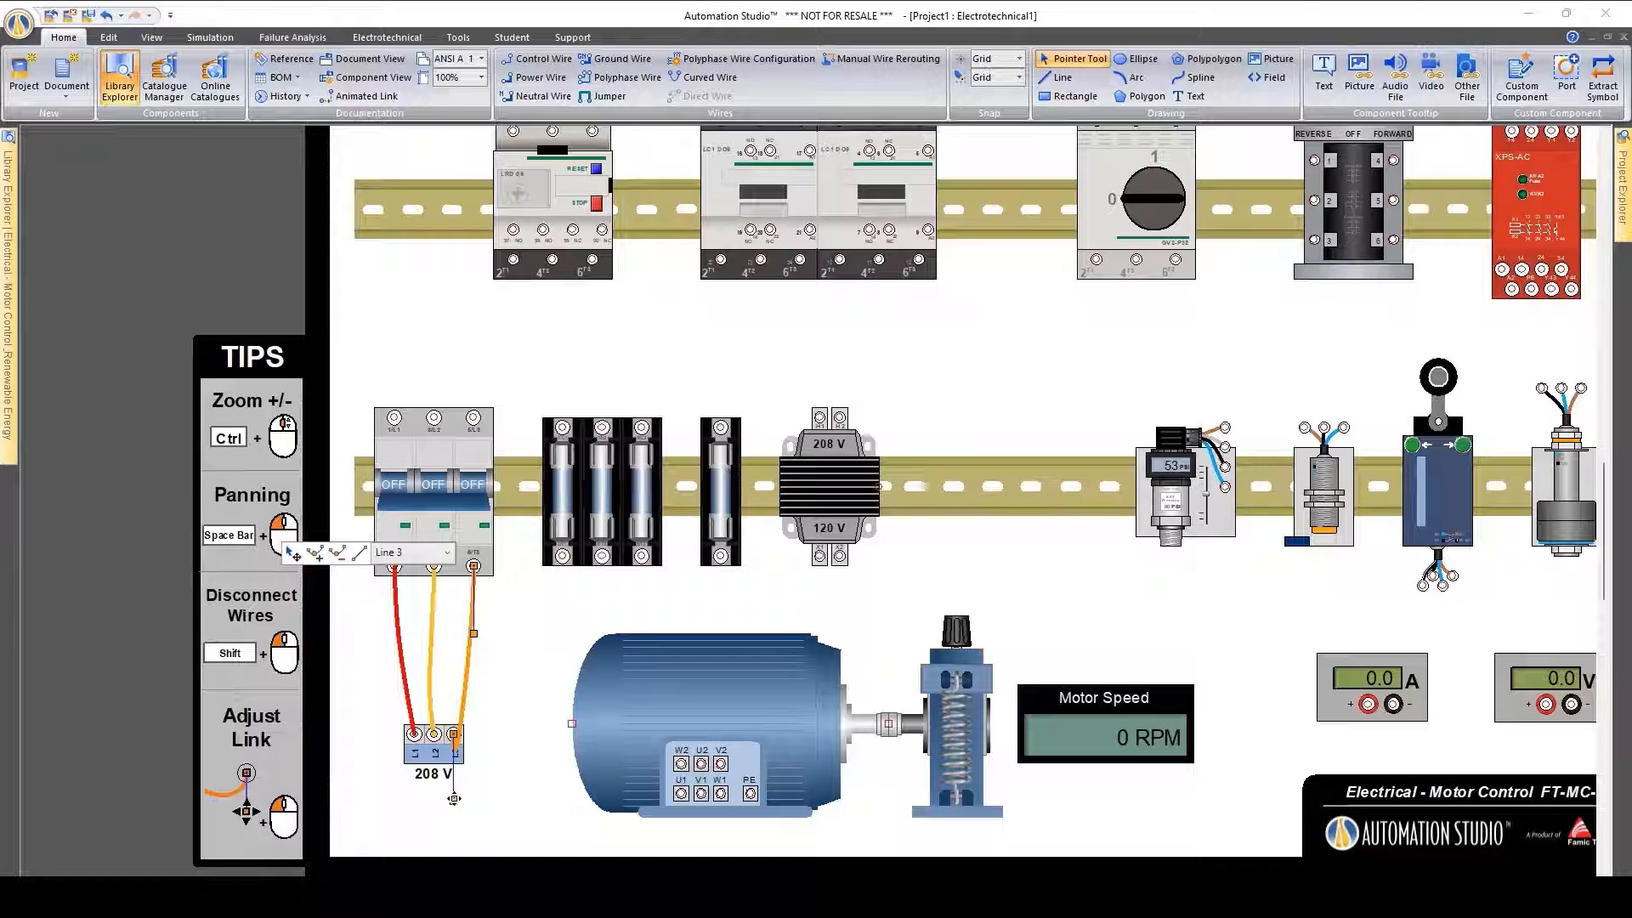
{"action": "left_click", "coordinate": [474, 719]}
{"action": "left_click", "coordinate": [506, 686]}
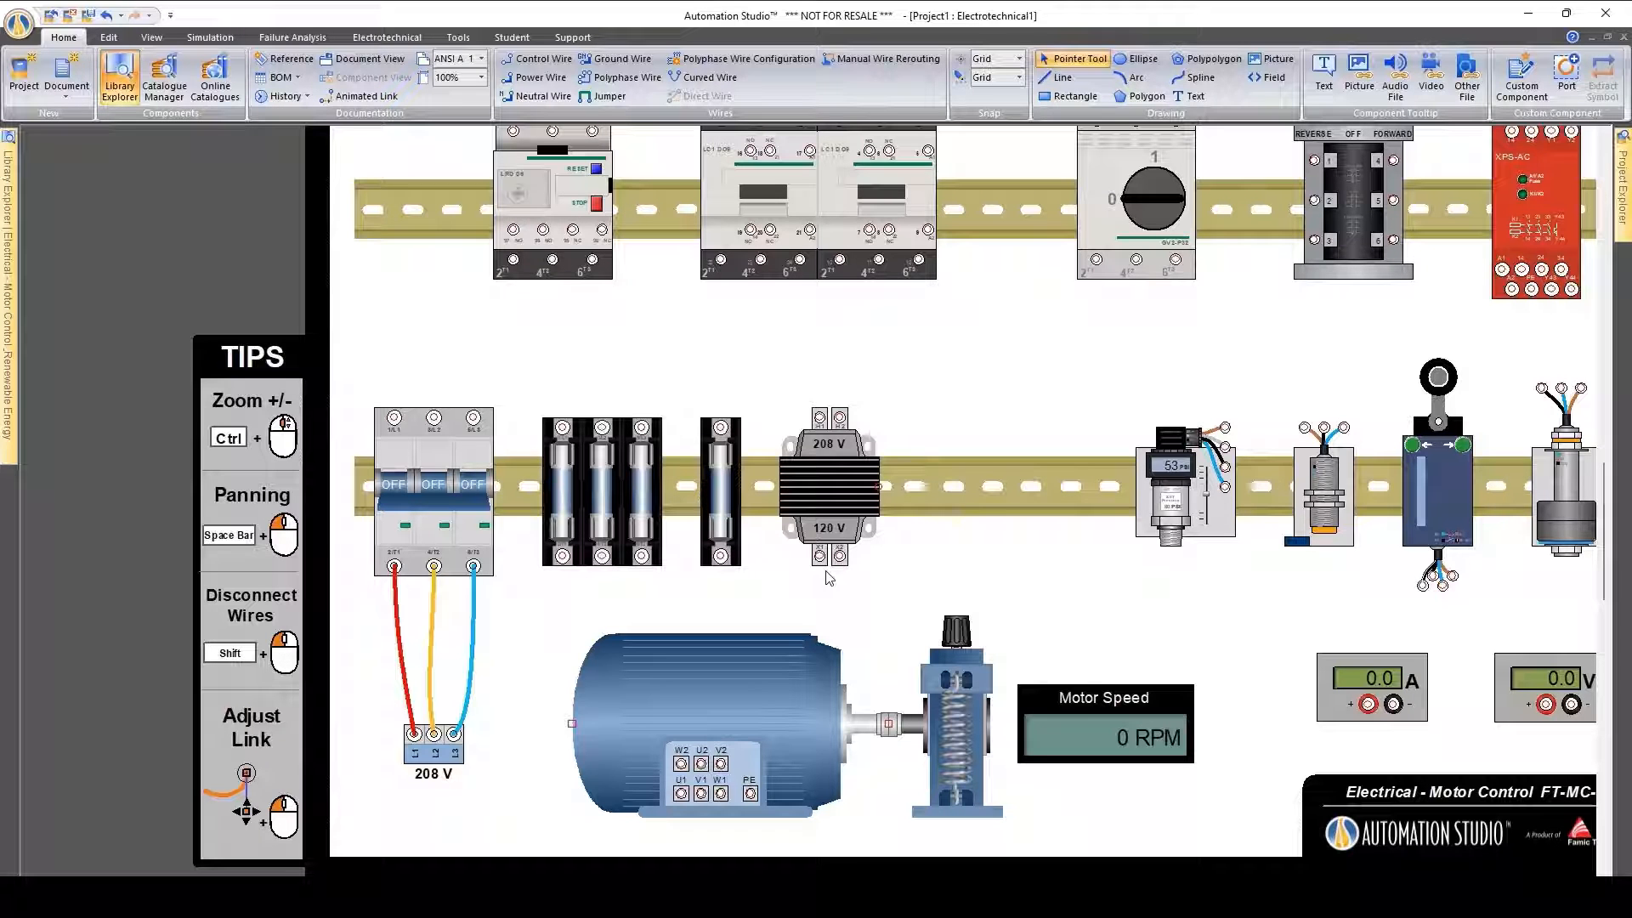
Create a new project from the Residential Electricity virtual trainer template 2 Way Switch, discarding the changes to Project1
{"action": "left_click", "coordinate": [24, 75]}
{"action": "double_click", "coordinate": [598, 272]}
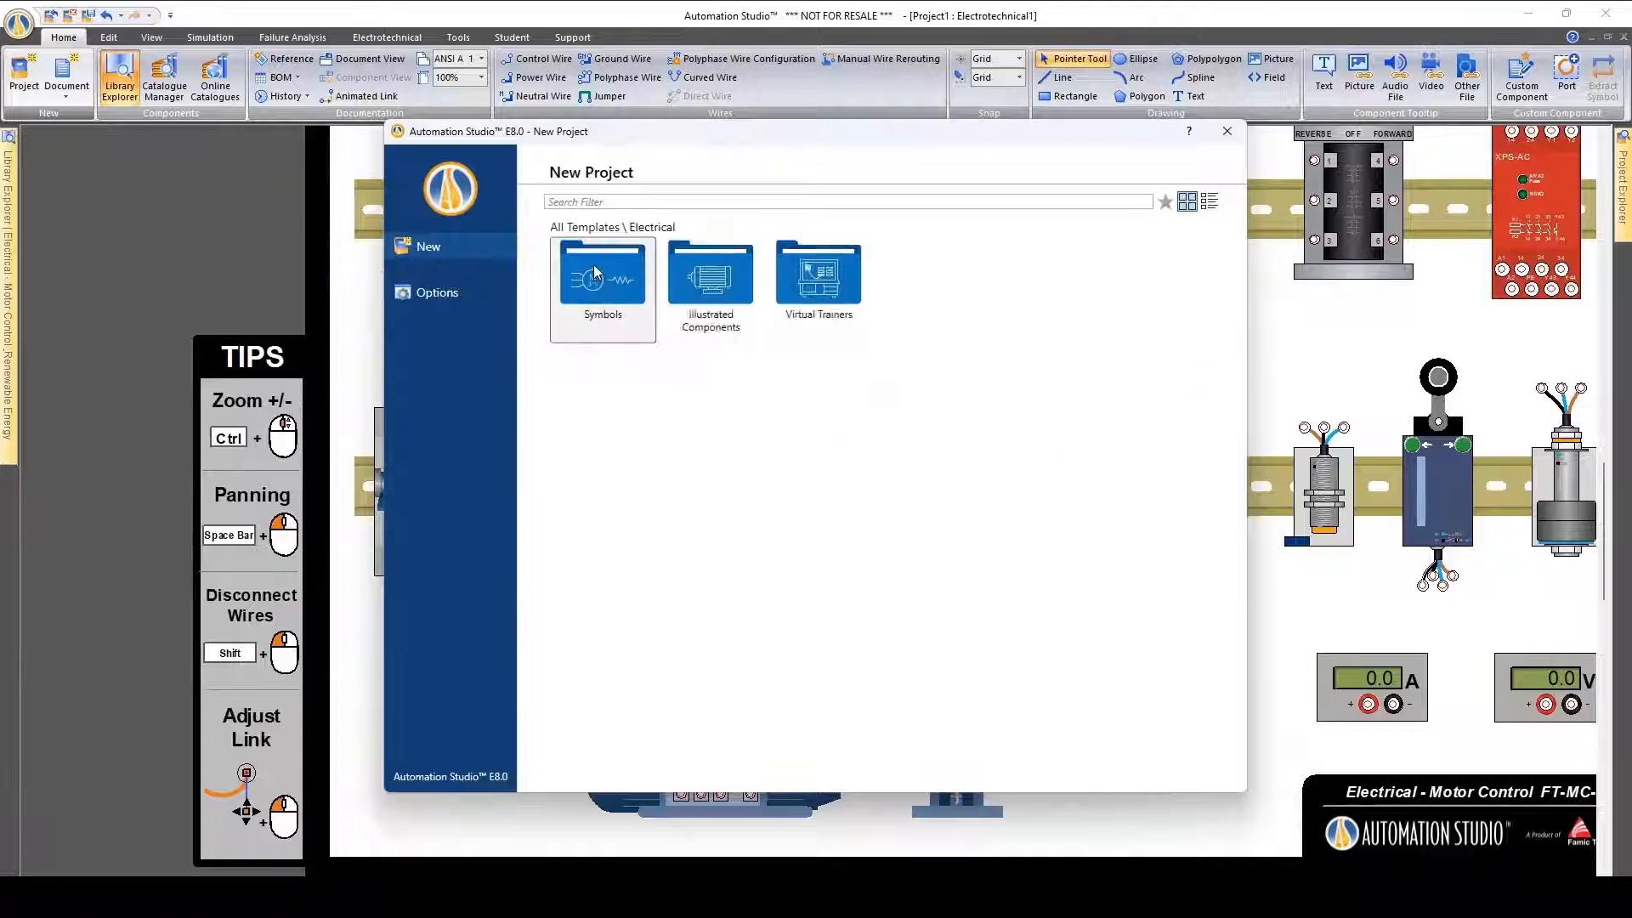
{"action": "double_click", "coordinate": [831, 276]}
{"action": "double_click", "coordinate": [605, 279]}
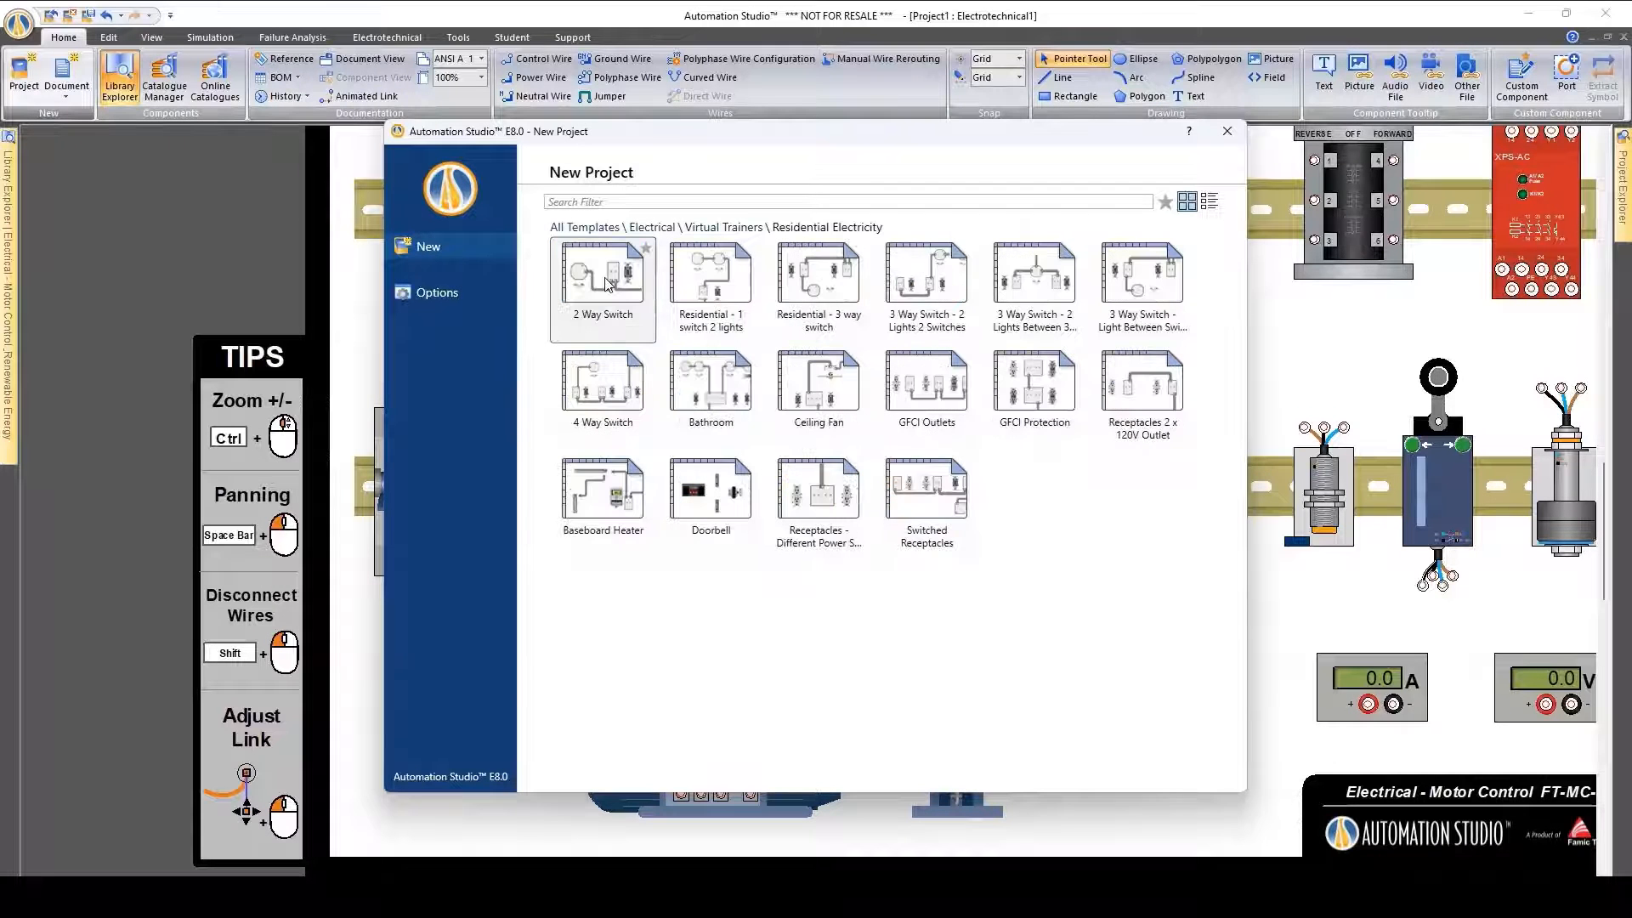
{"action": "double_click", "coordinate": [624, 280]}
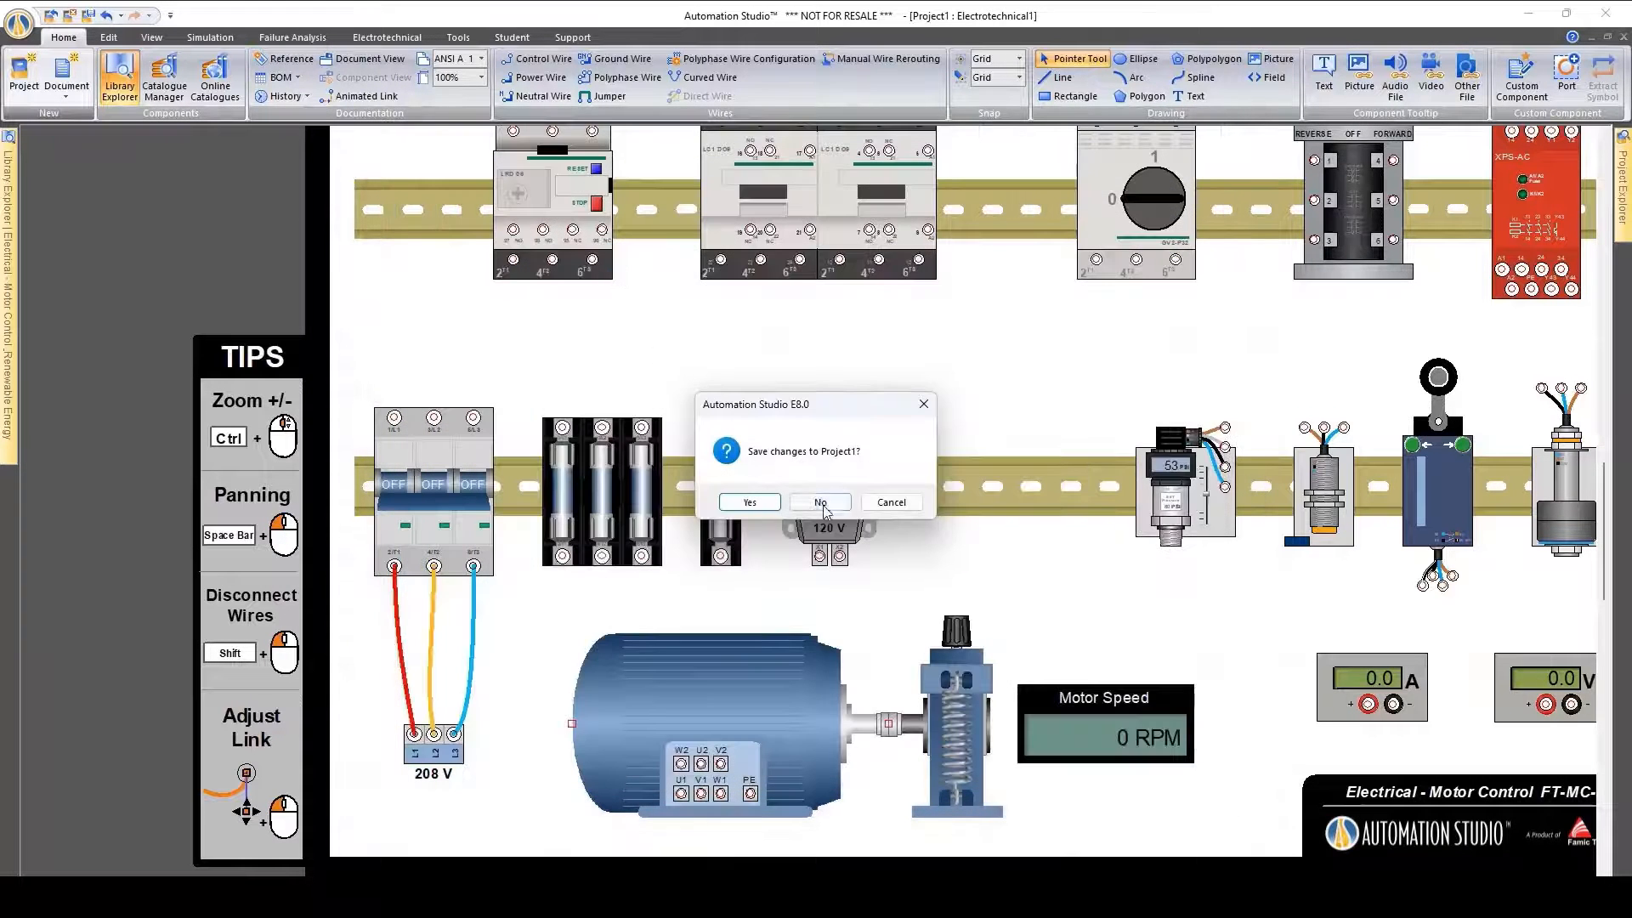
{"action": "left_click", "coordinate": [823, 507]}
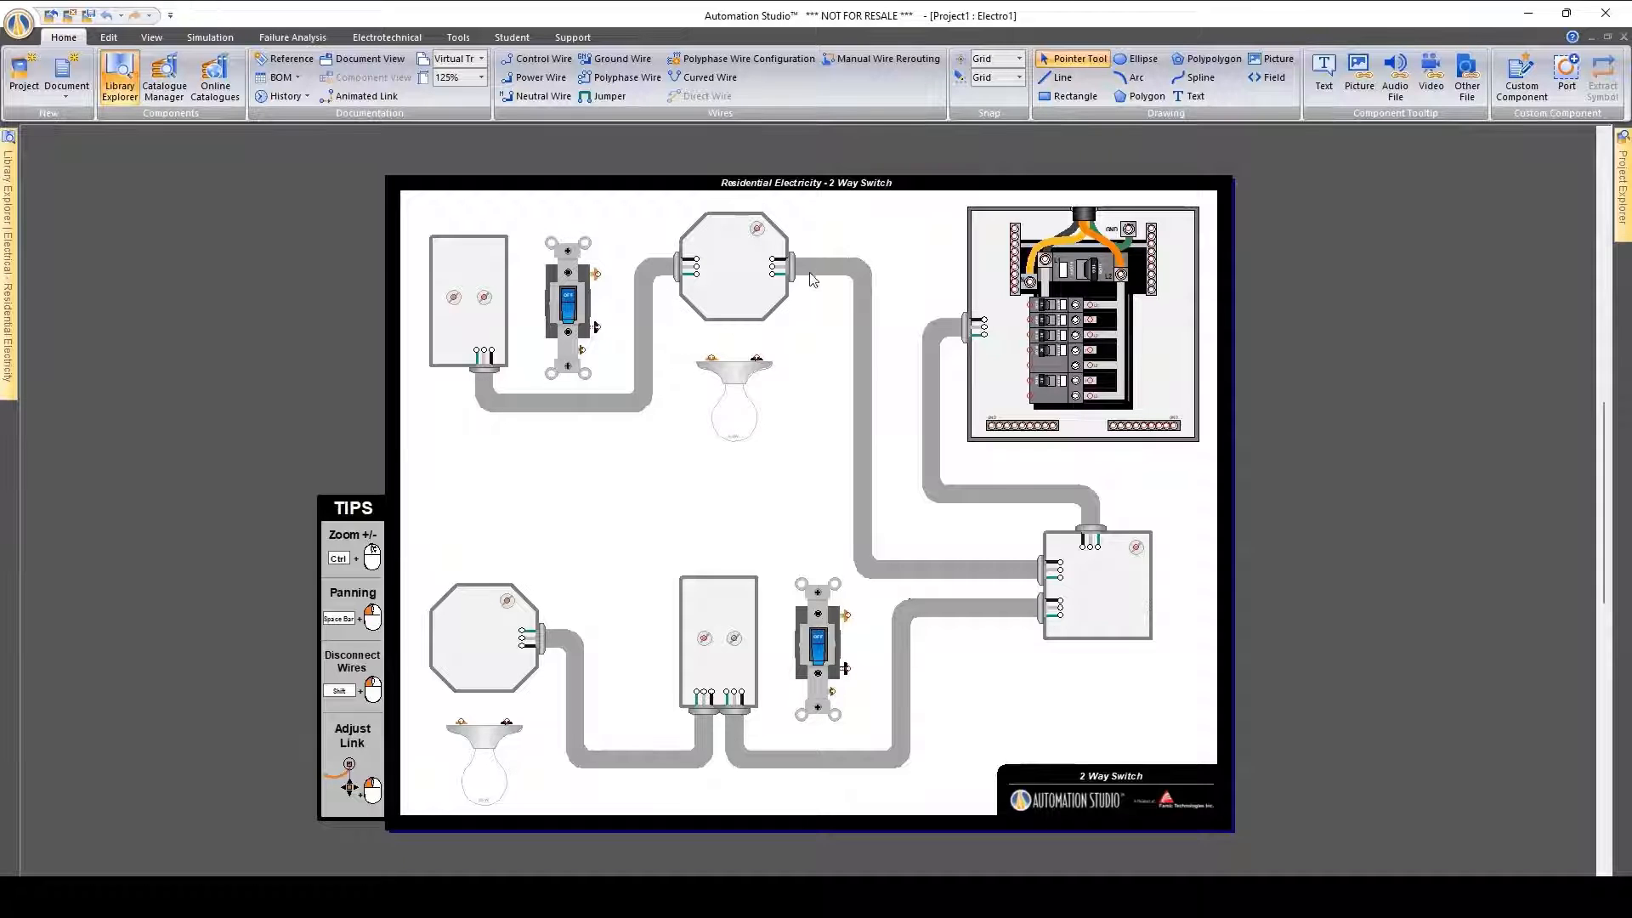
Wire the upper octagonal box's switch-side green conductor to its ground screw as Ground - 12G, smoothing the curve at the conductor end
{"action": "scroll", "coordinate": [812, 281], "scroll_direction": "up", "scroll_amount": 3, "text": "ctrl"}
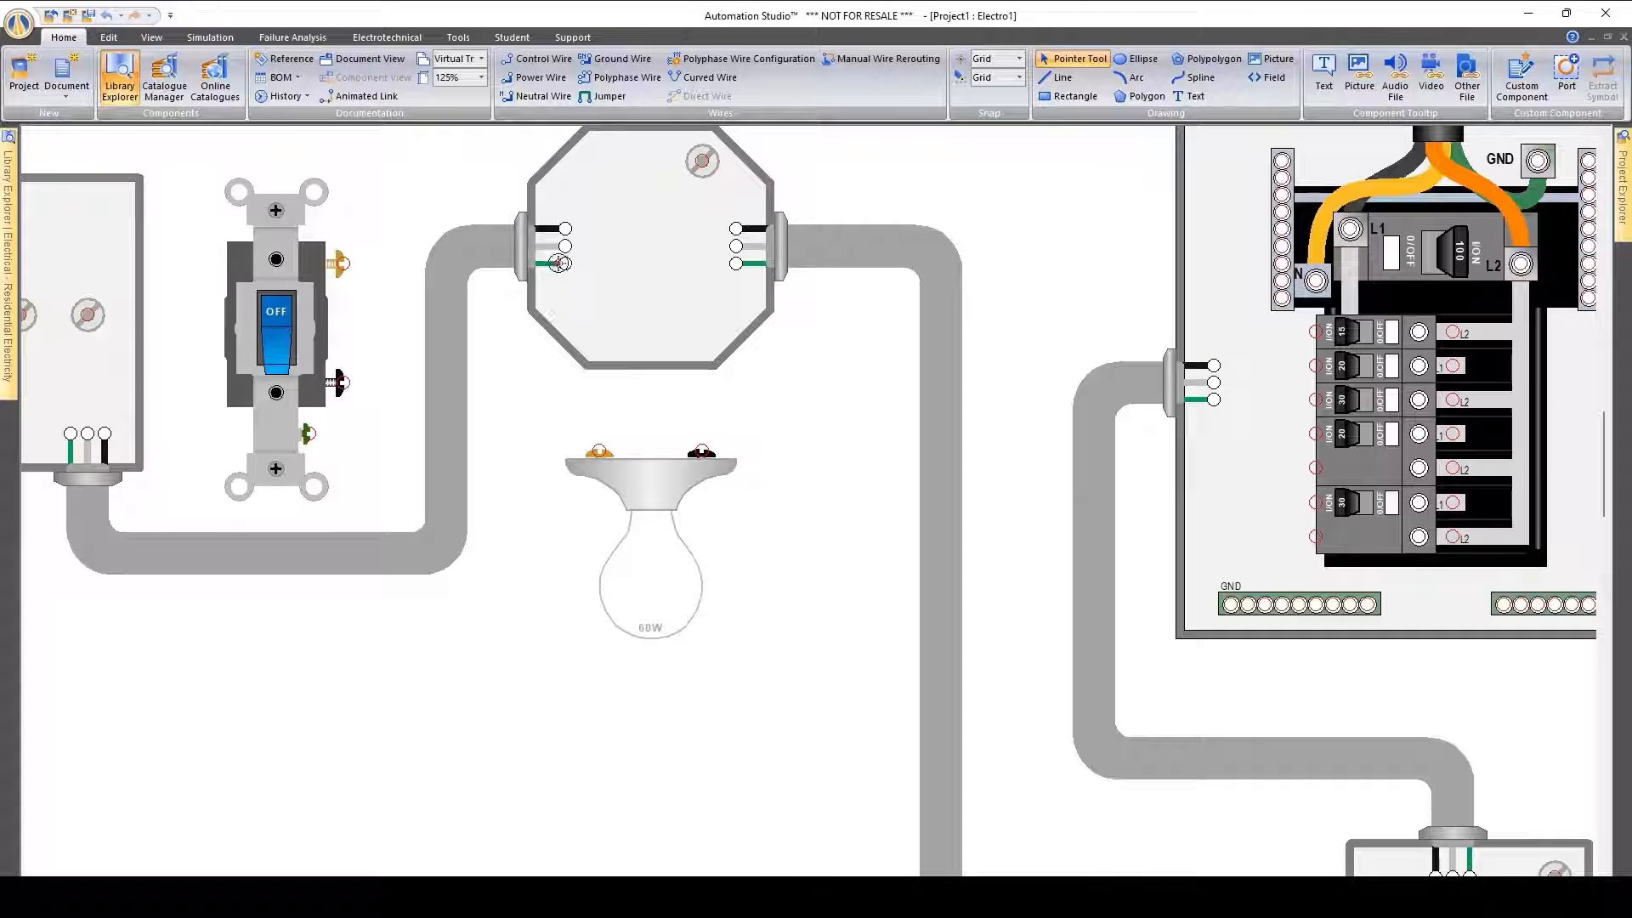
{"action": "left_click", "coordinate": [565, 263]}
{"action": "left_click", "coordinate": [702, 161]}
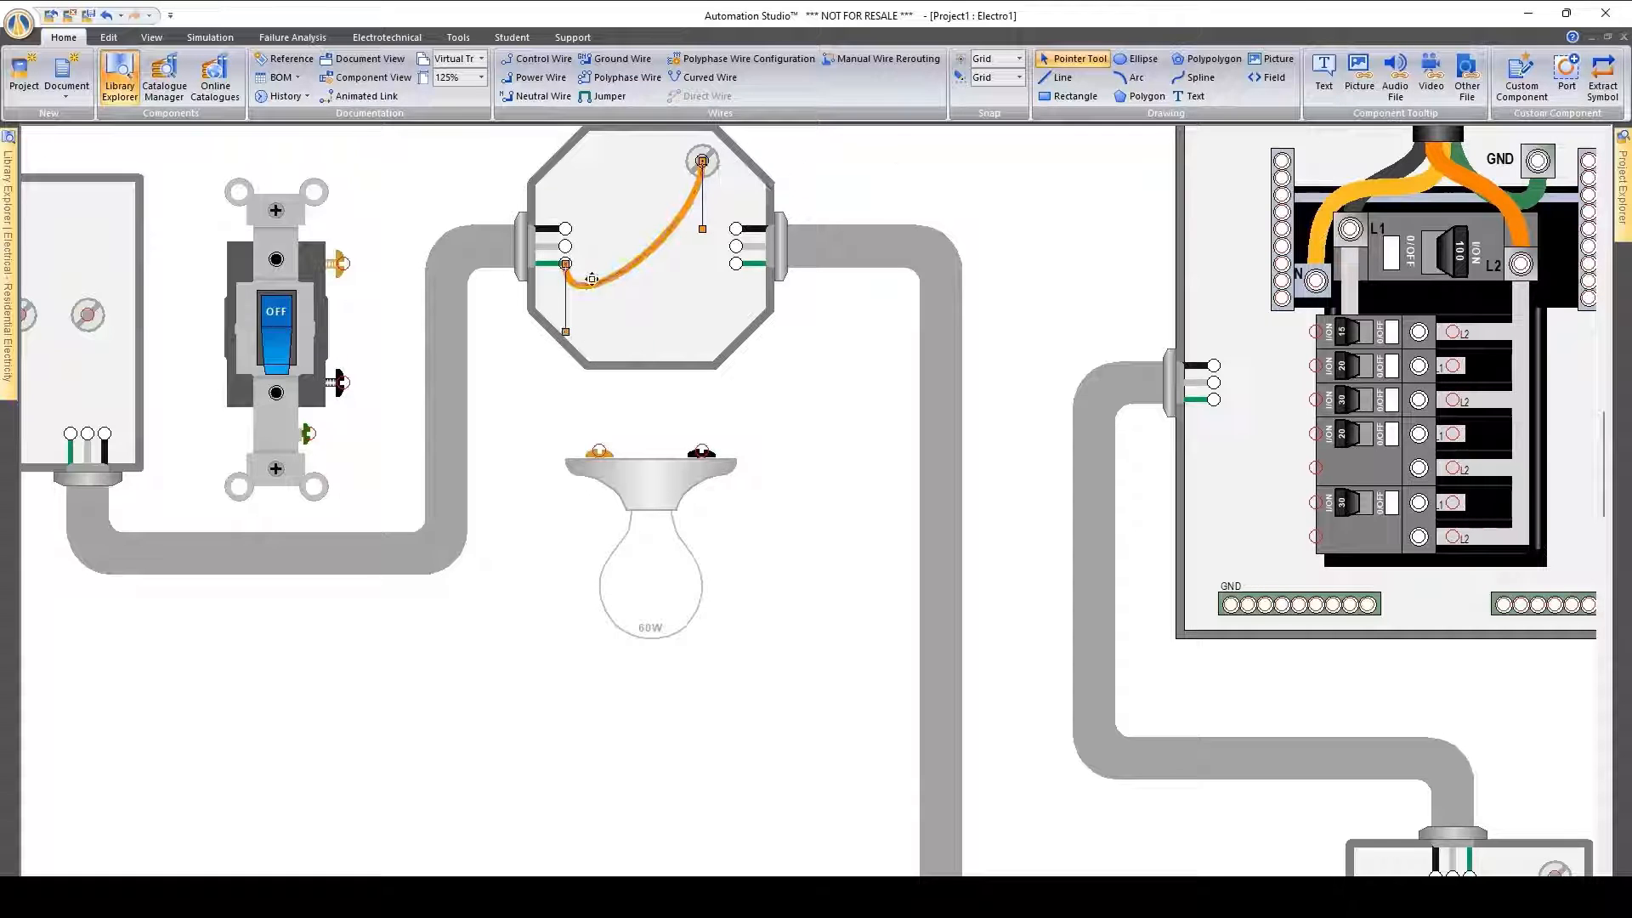
{"action": "left_click_drag", "start_coordinate": [591, 279], "coordinate": [604, 275]}
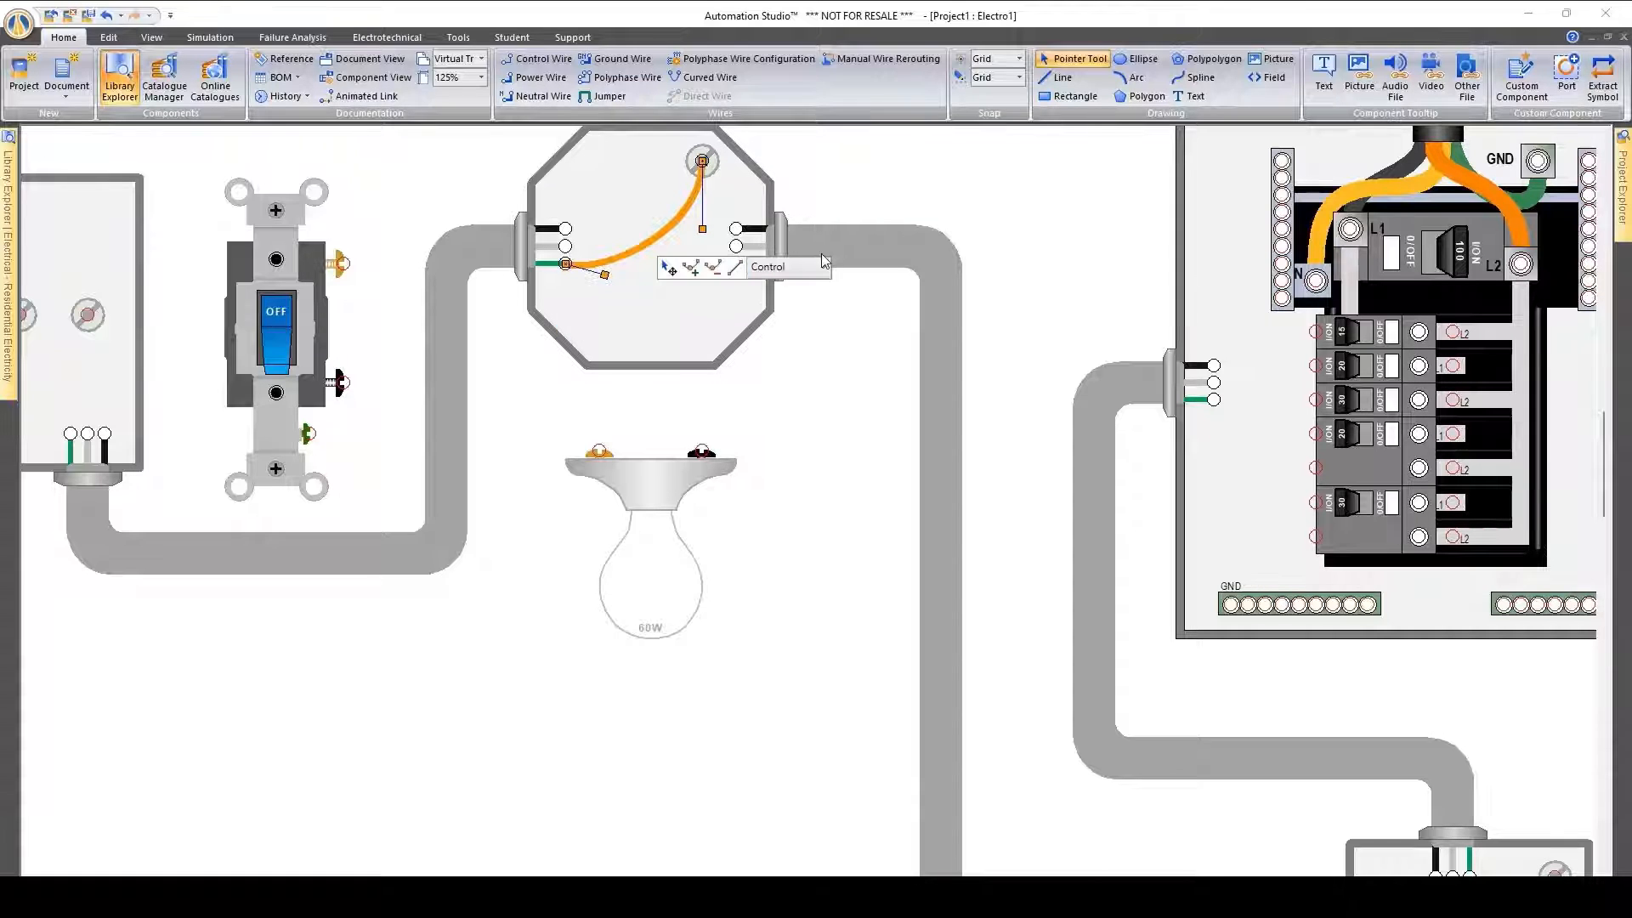
{"action": "left_click", "coordinate": [822, 267]}
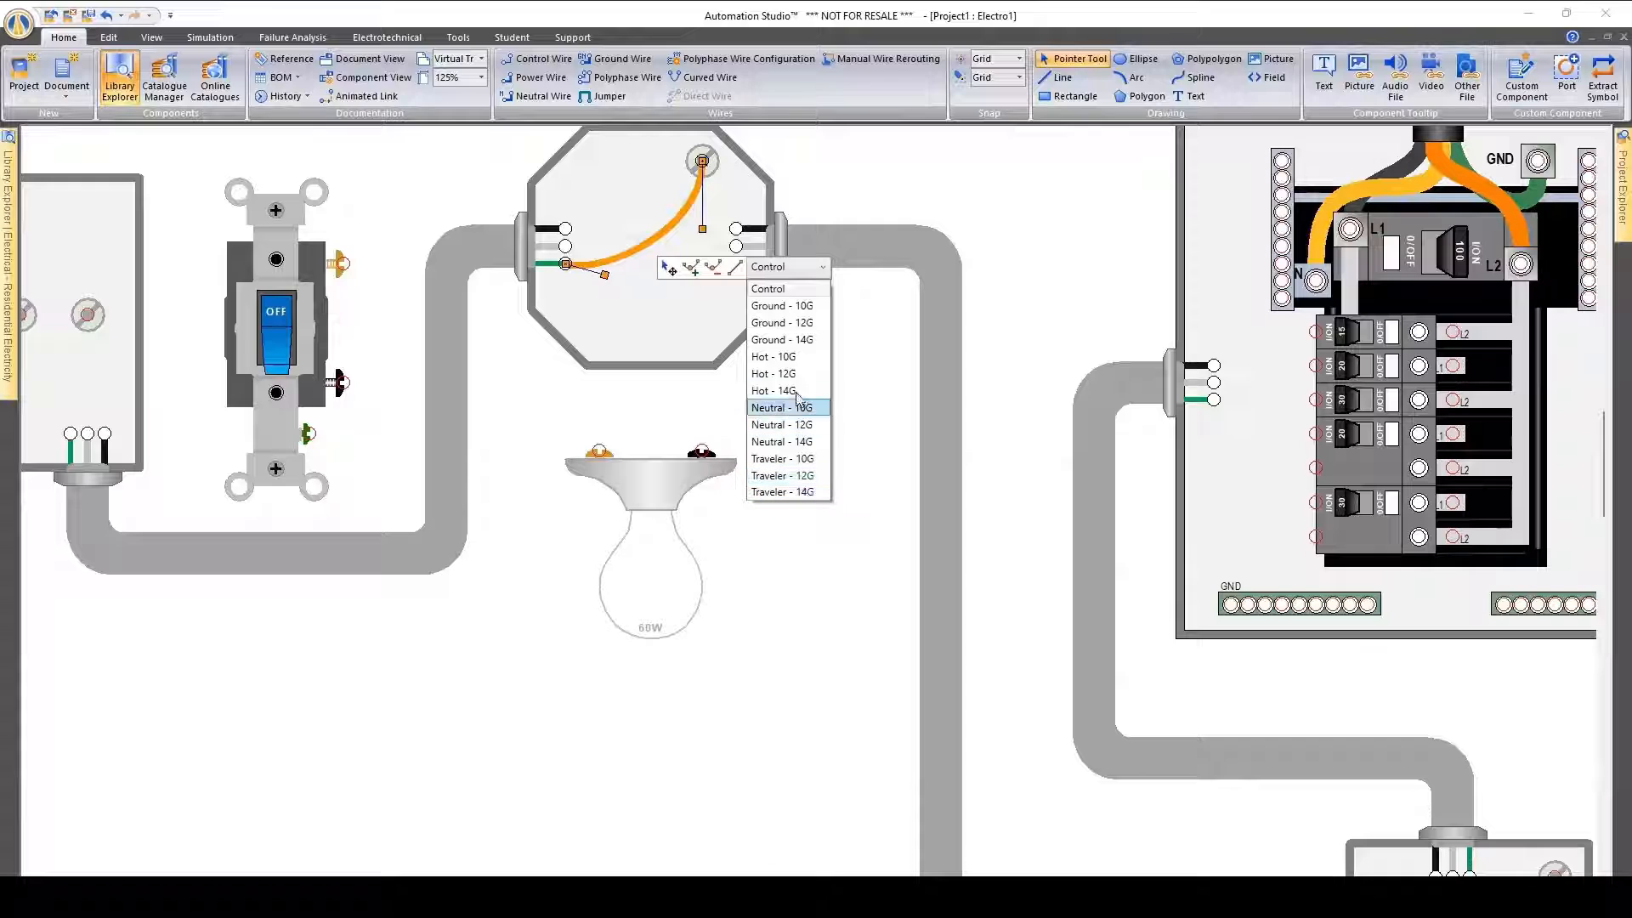
{"action": "left_click", "coordinate": [818, 325]}
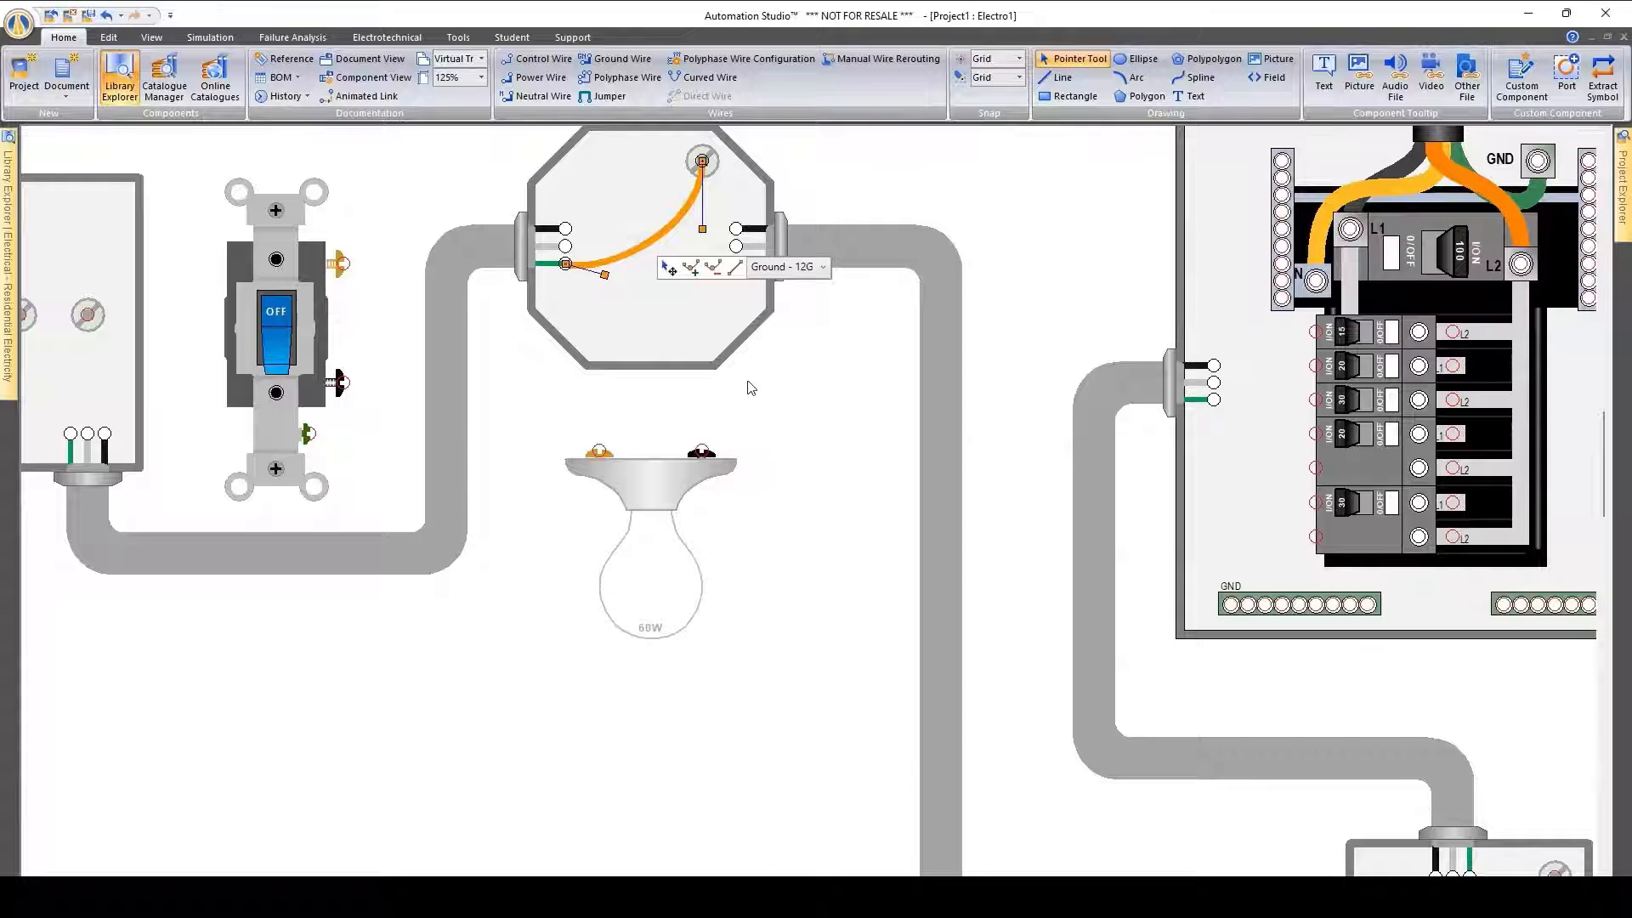
{"action": "left_click", "coordinate": [751, 389]}
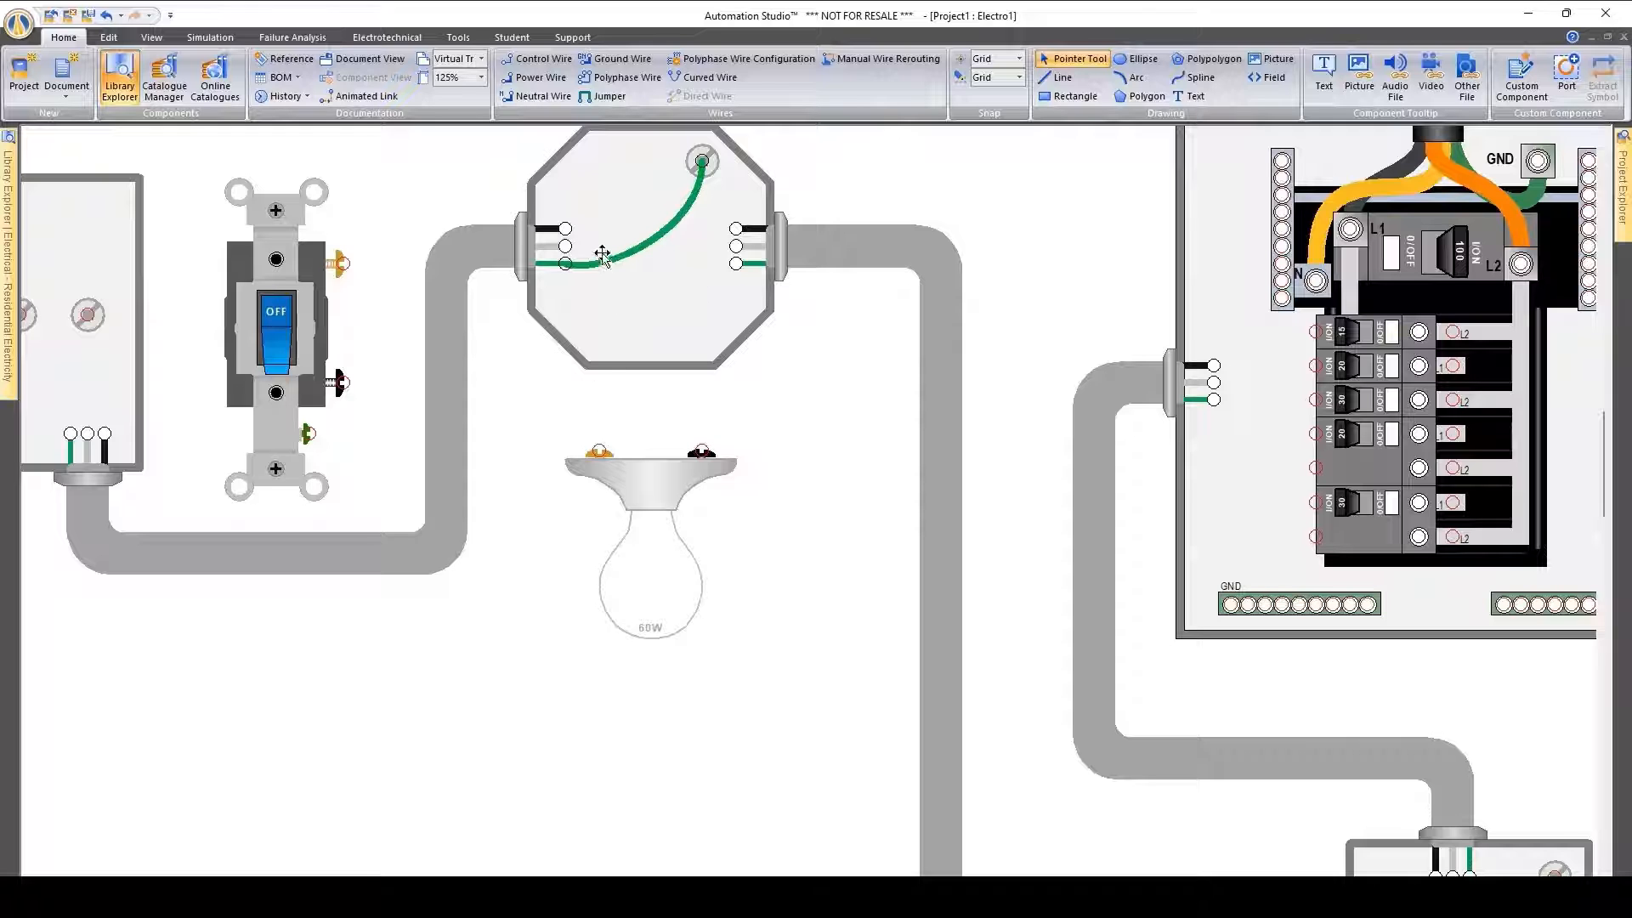
Wire the octagonal box's switch-side black conductor to the lamp holder's black screw as Hot - 14G, arching the wire upward
{"action": "left_click_drag", "start_coordinate": [565, 246], "coordinate": [702, 452]}
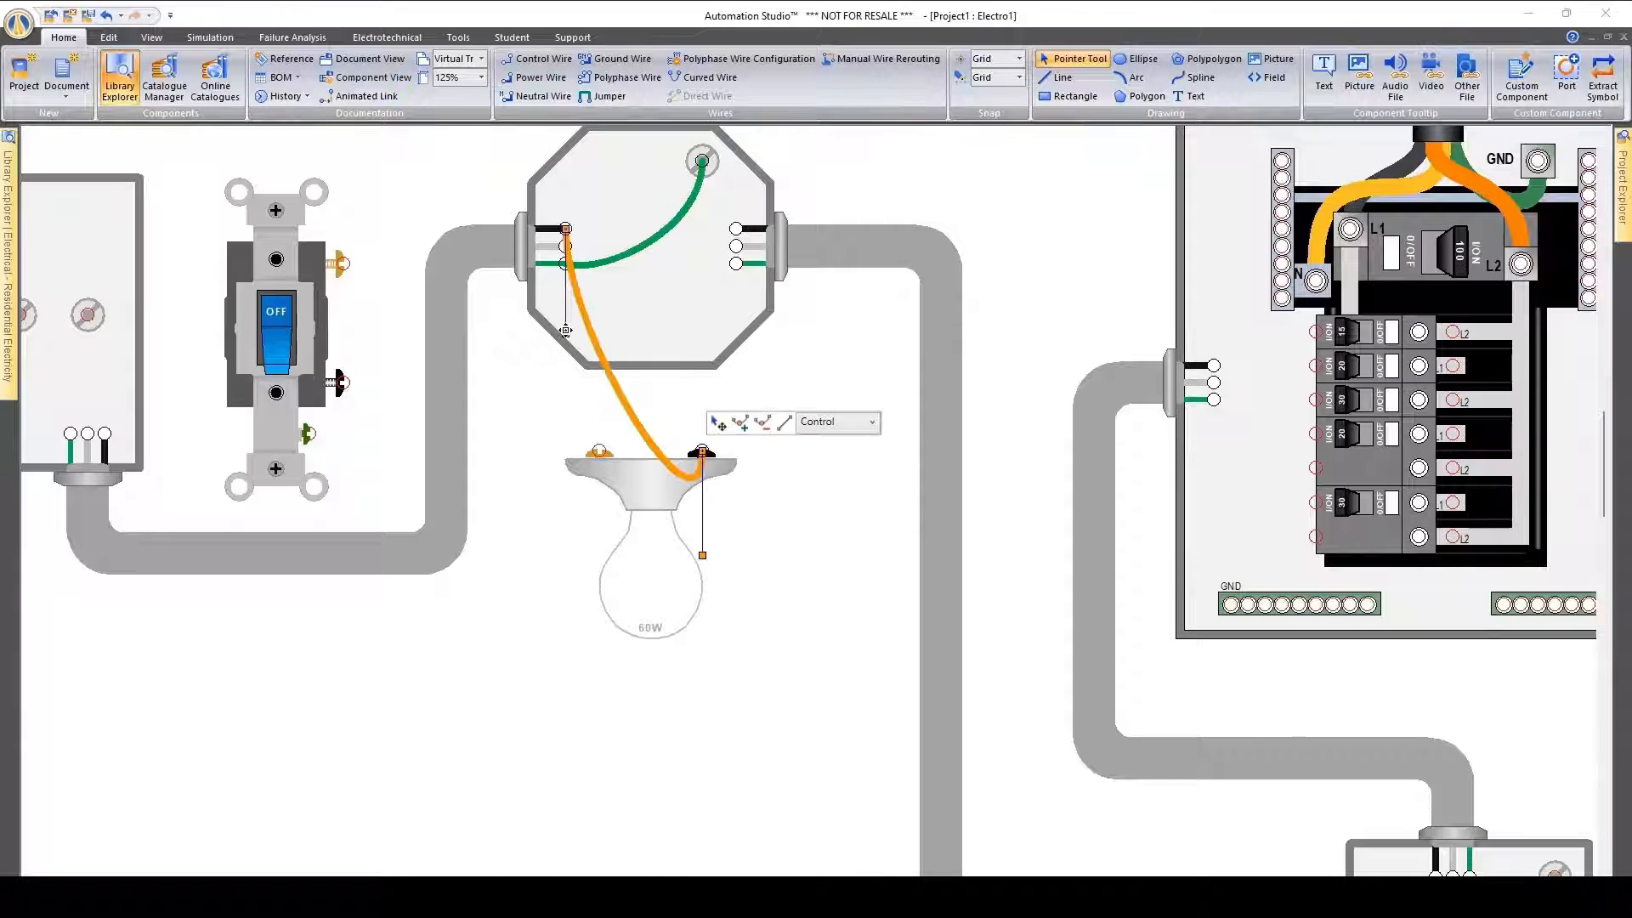
{"action": "mouse_move", "coordinate": [565, 333]}
{"action": "left_mouse_down"}
{"action": "mouse_move", "coordinate": [612, 215]}
{"action": "mouse_move", "coordinate": [566, 332]}
{"action": "left_mouse_up"}
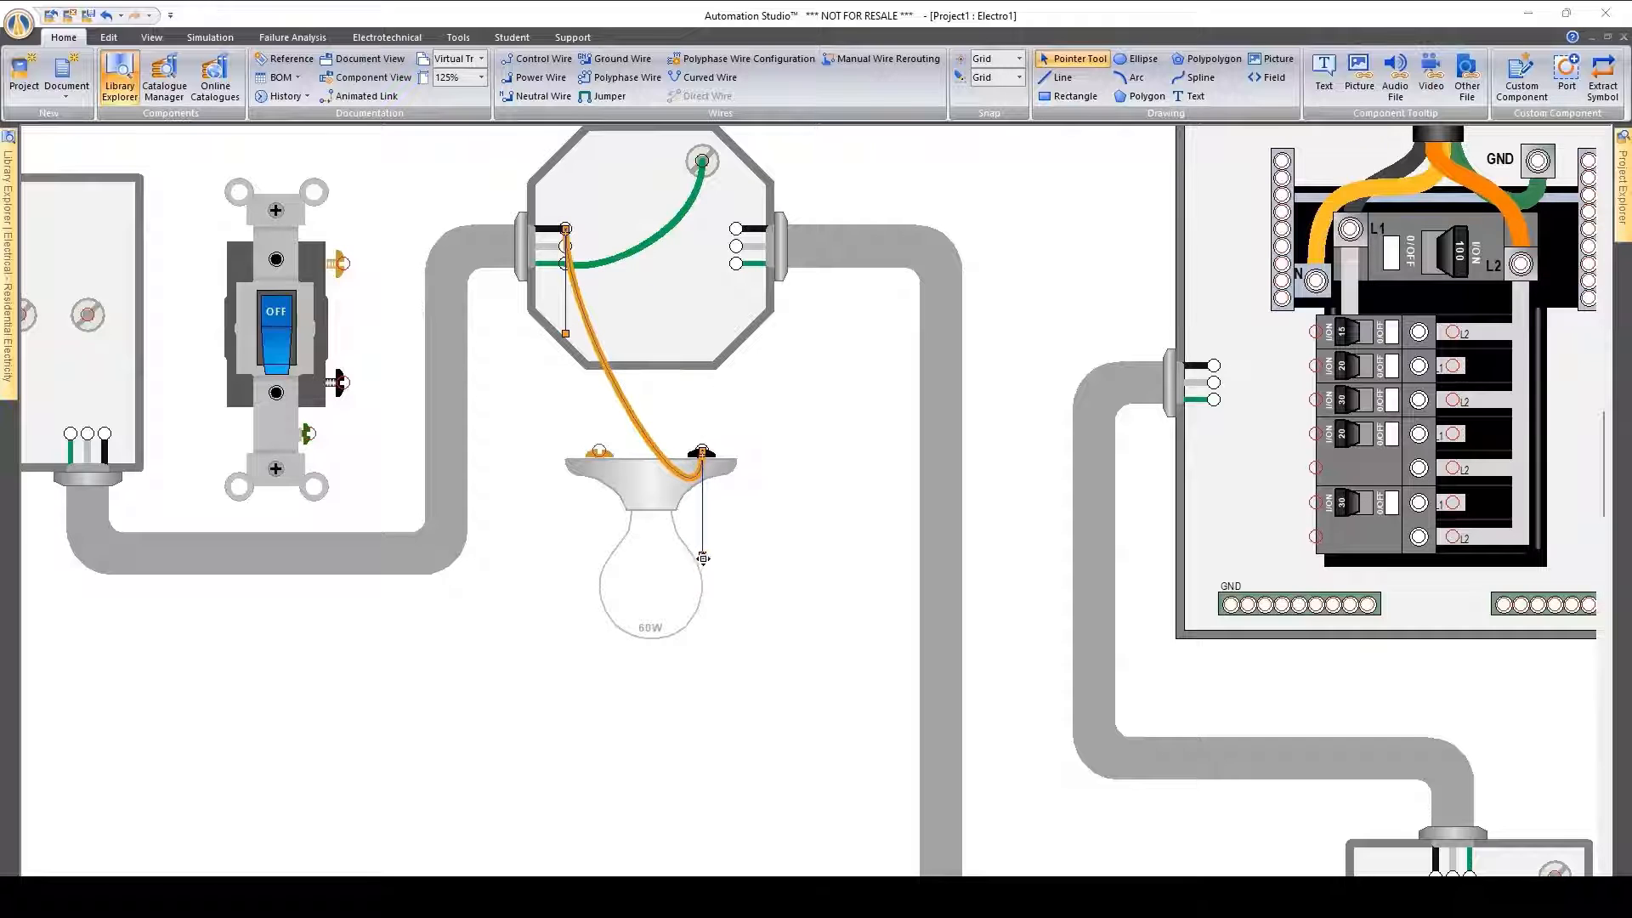
{"action": "left_click_drag", "start_coordinate": [702, 558], "coordinate": [713, 399]}
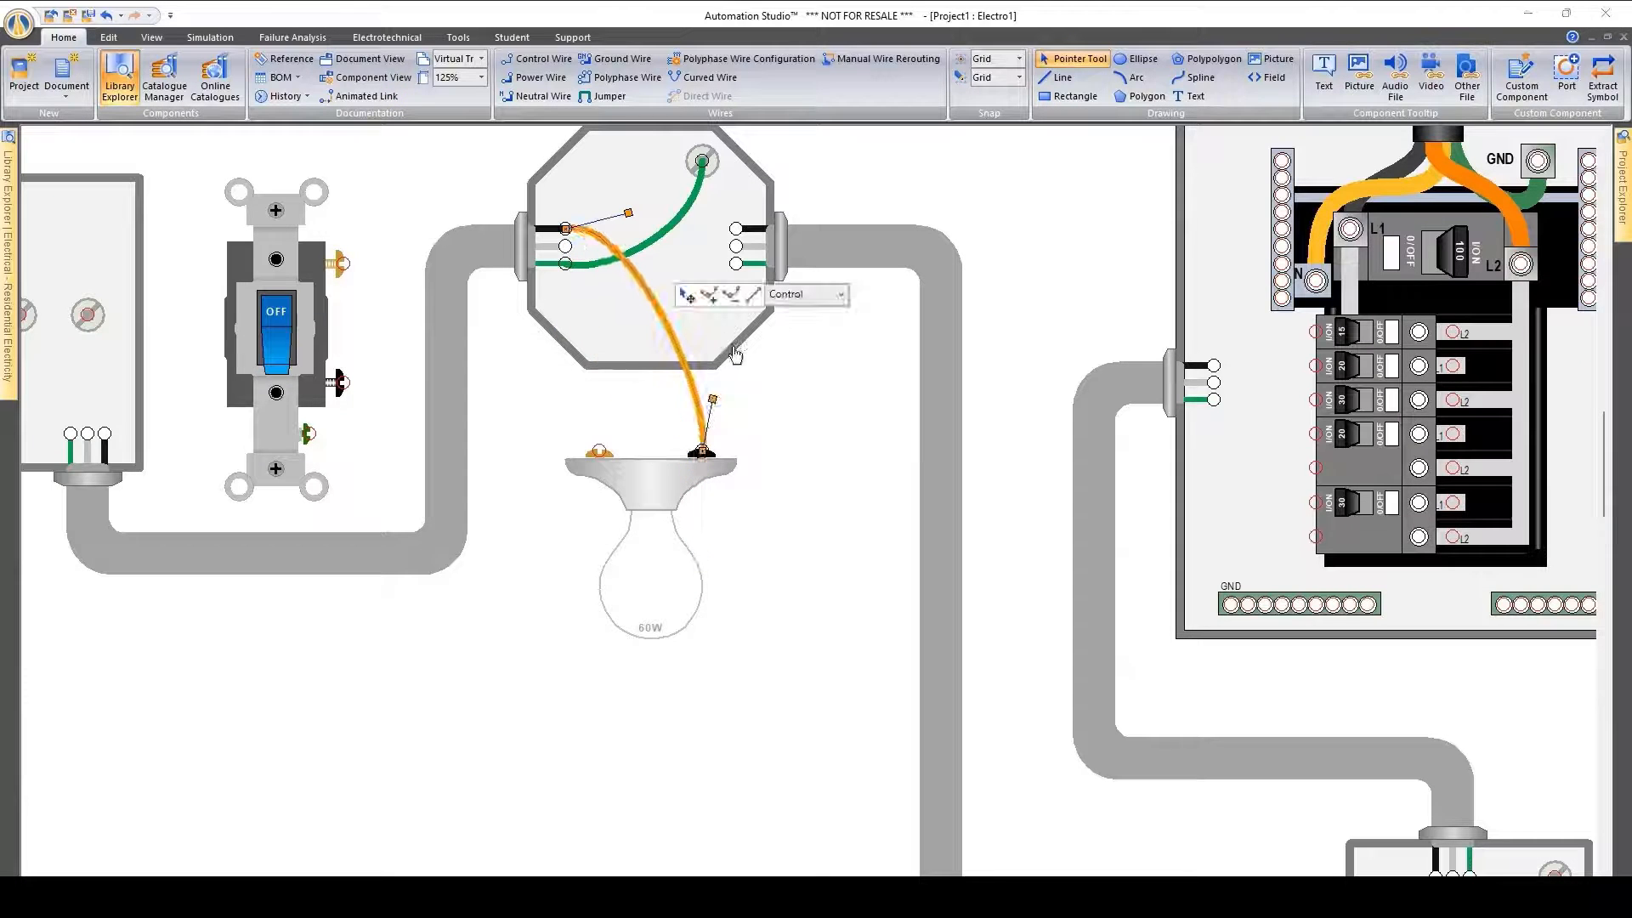
{"action": "left_click", "coordinate": [836, 298]}
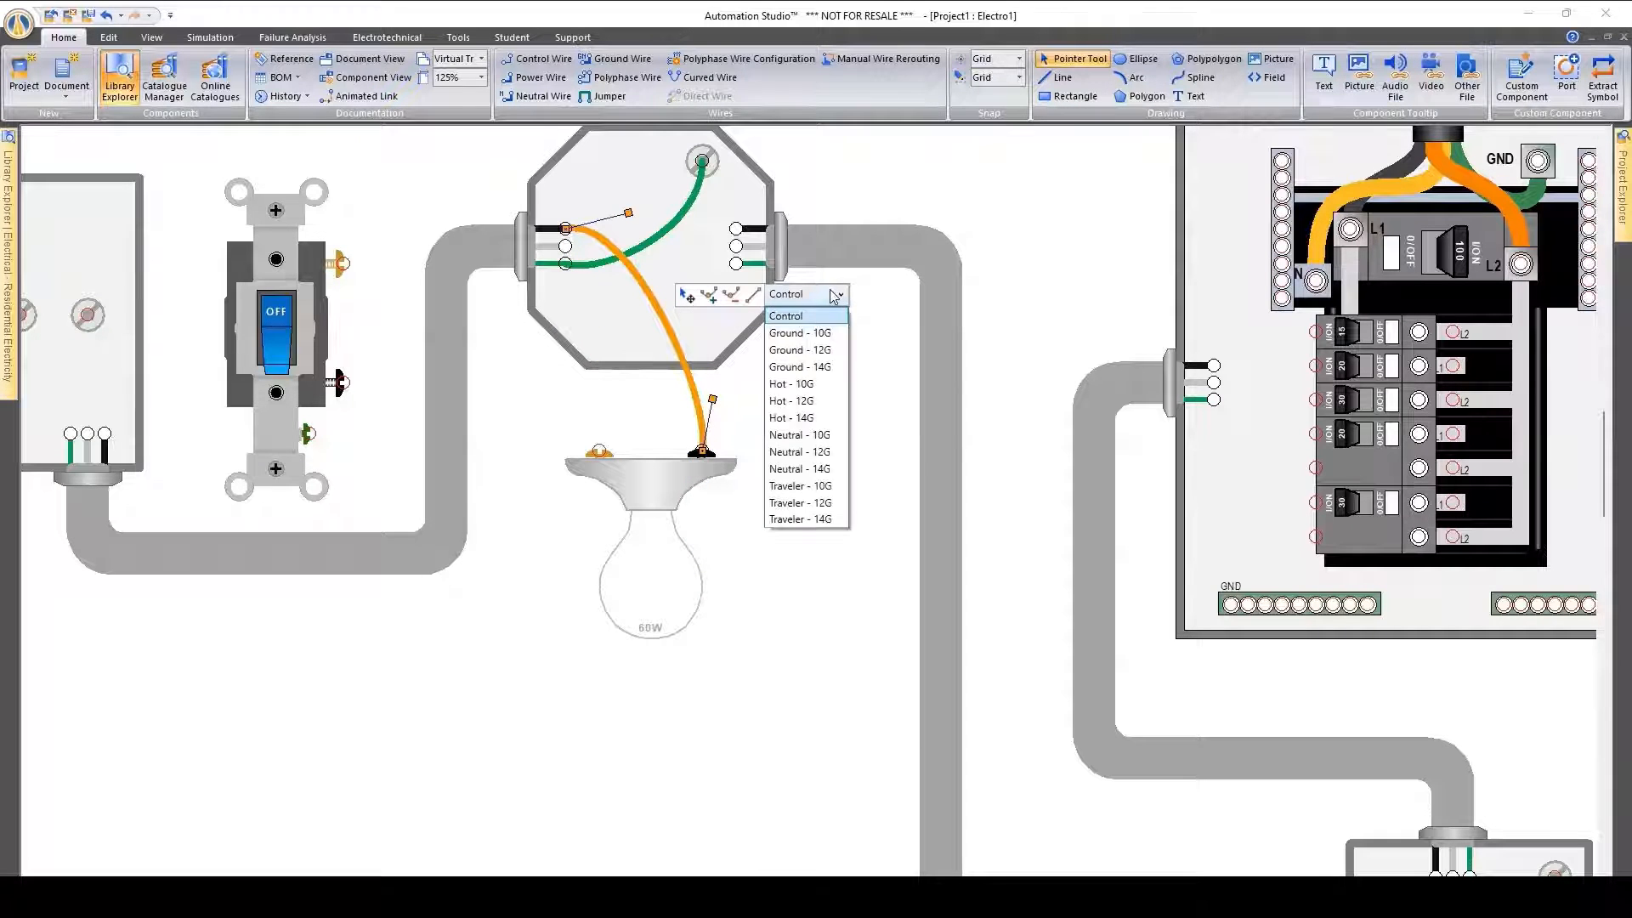
{"action": "left_click", "coordinate": [837, 417]}
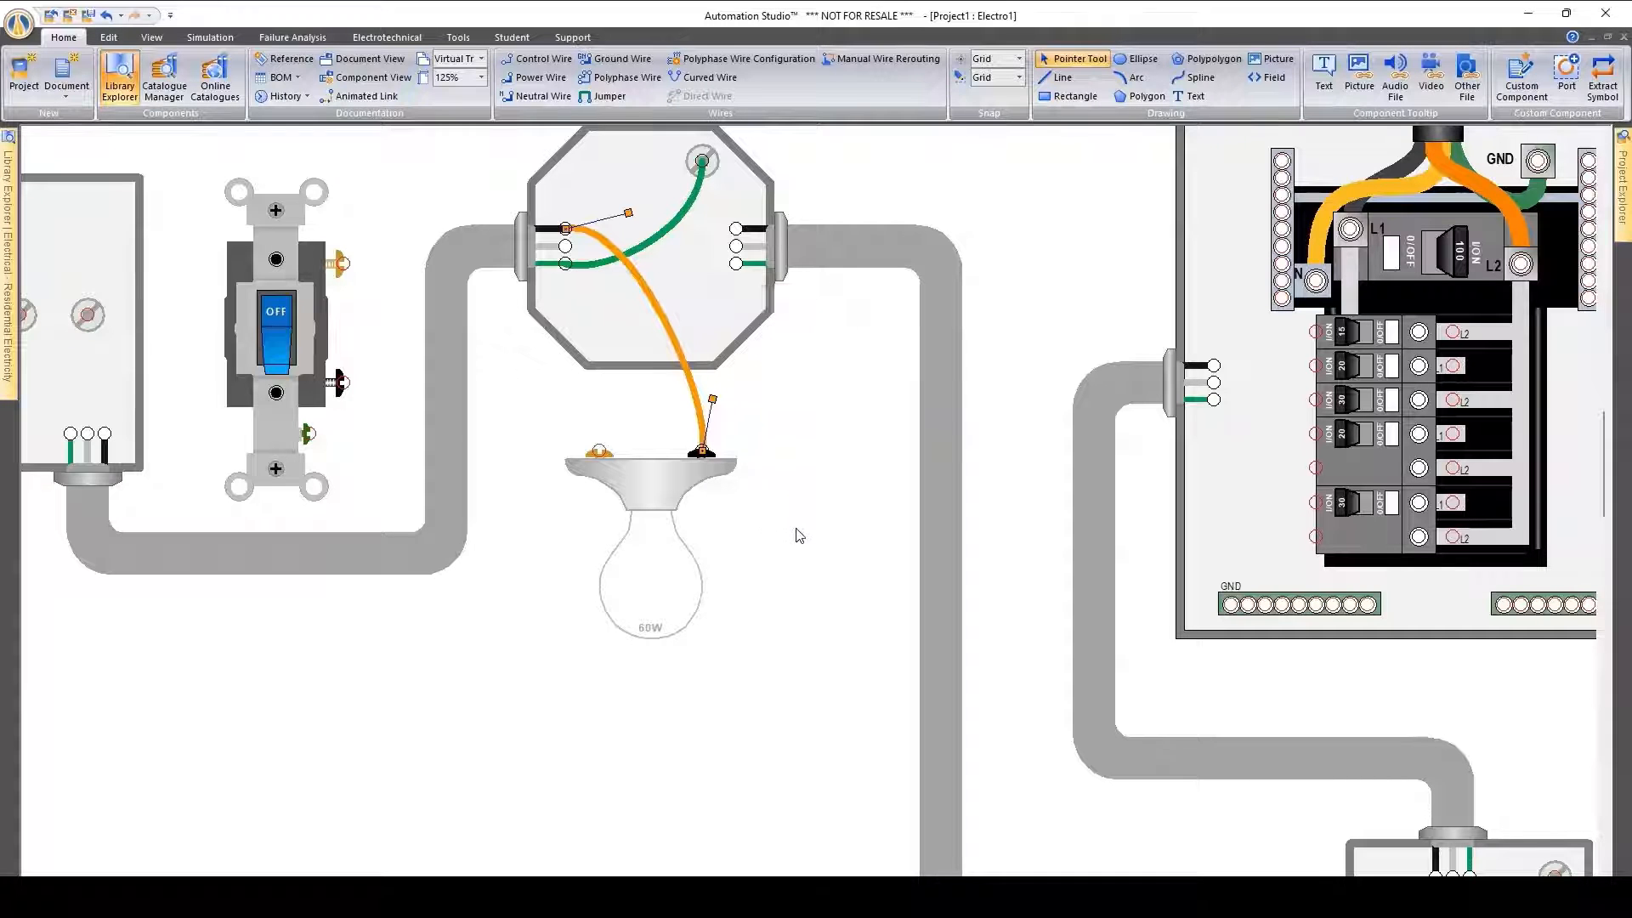
{"action": "left_click", "coordinate": [799, 535]}
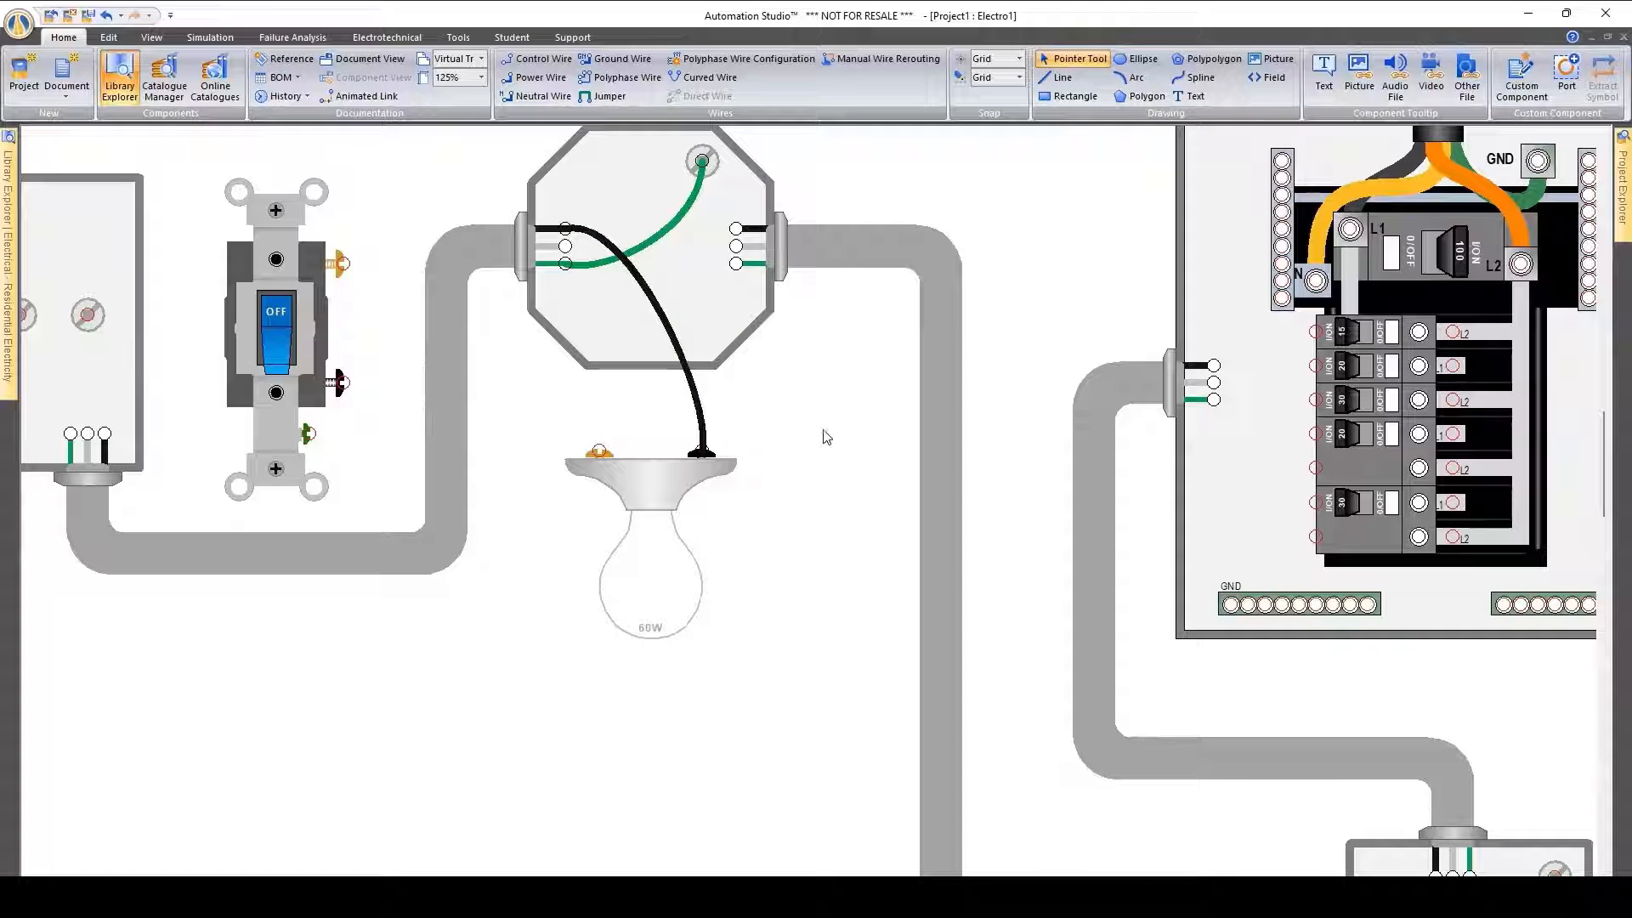
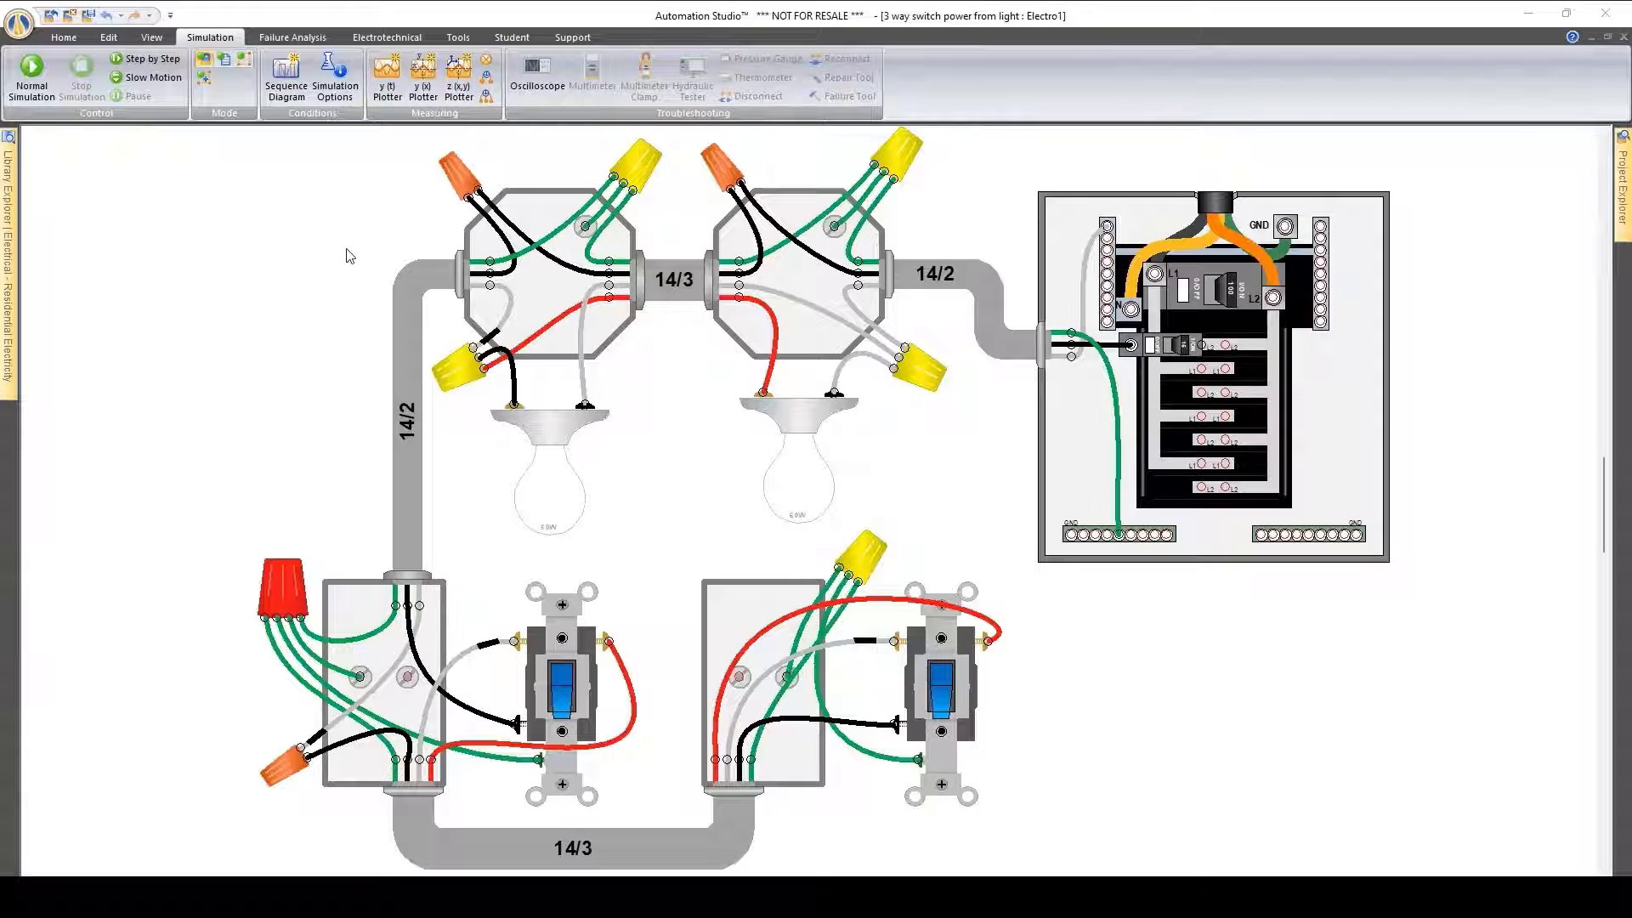
Run the normal simulation of the 3-way switch circuit and toggle both switches to test the lamps
{"action": "left_click", "coordinate": [32, 77]}
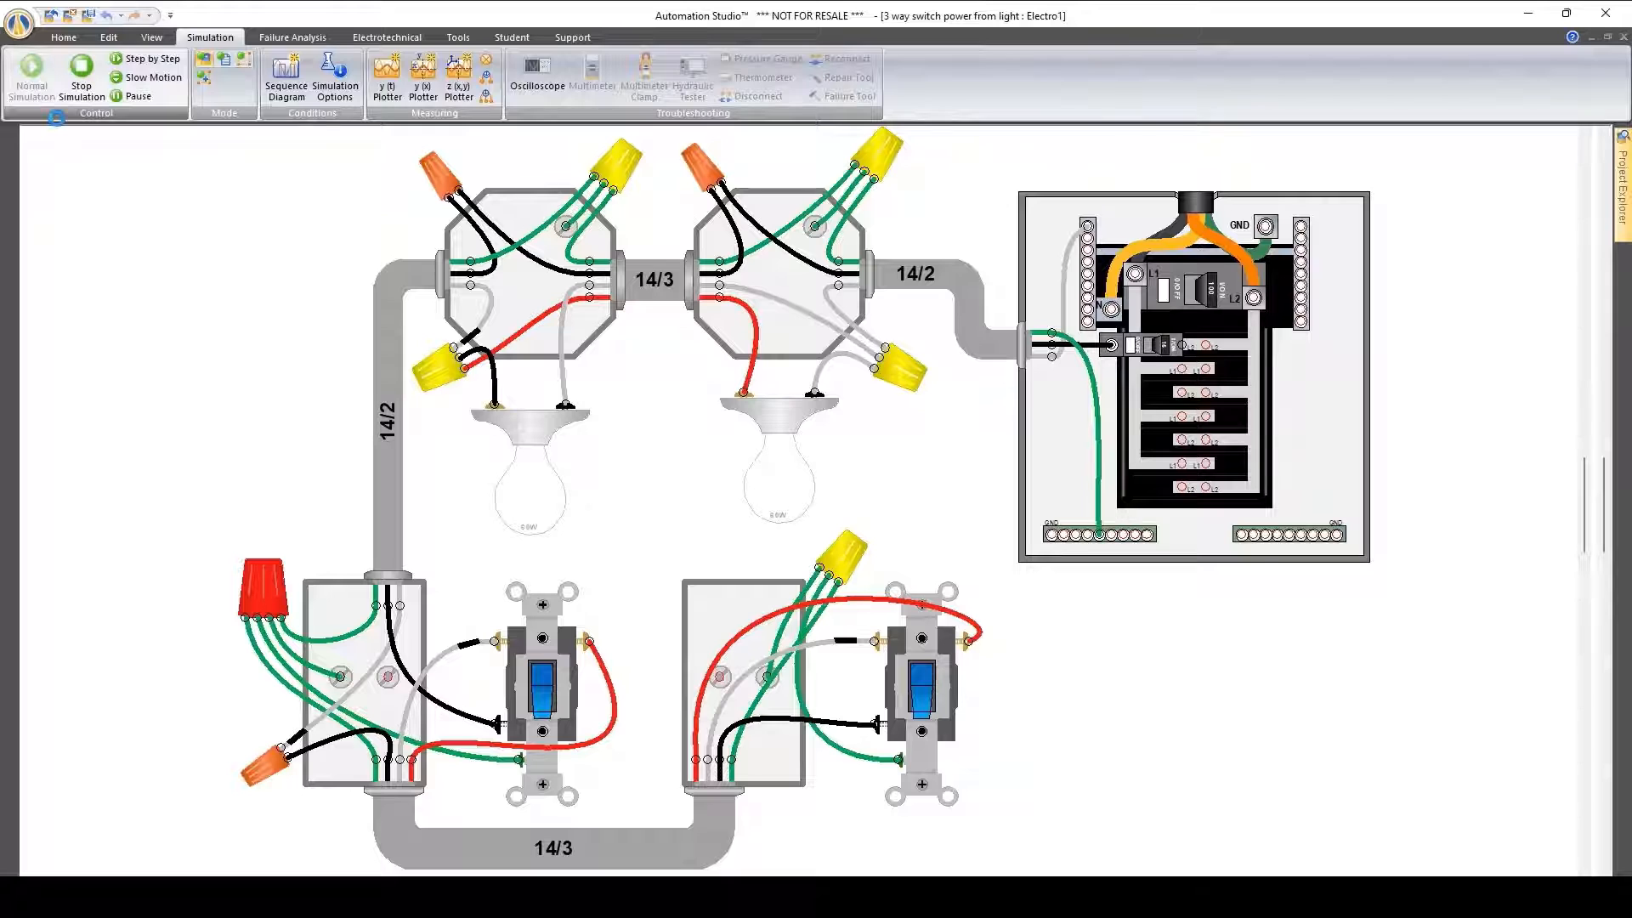
{"action": "left_click", "coordinate": [933, 696]}
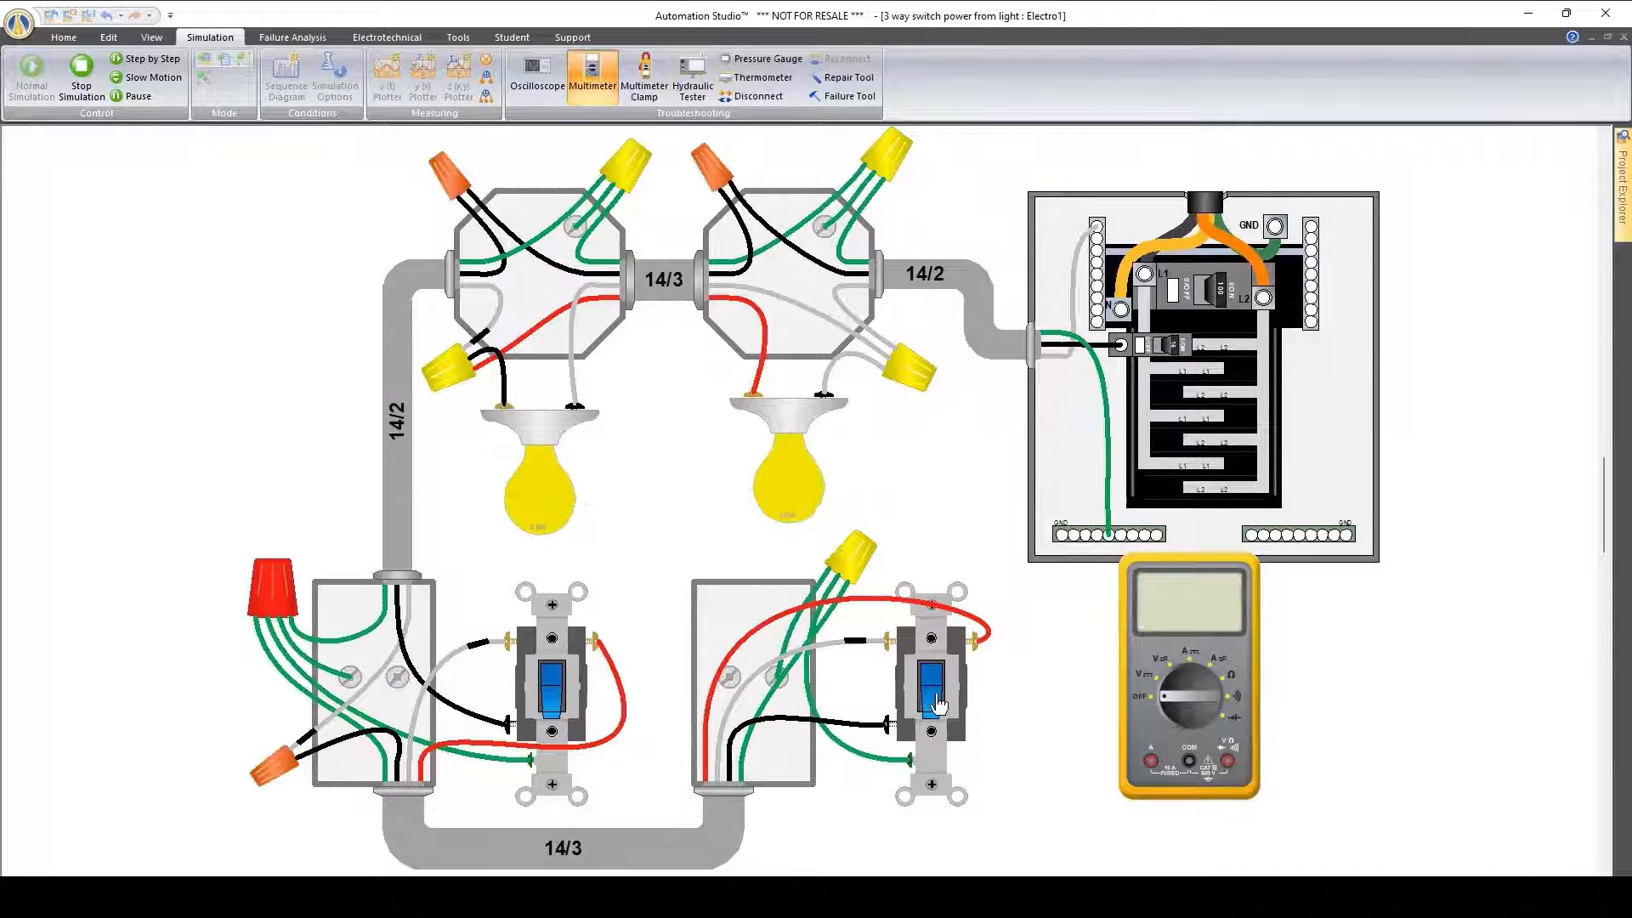
{"action": "left_click", "coordinate": [553, 695]}
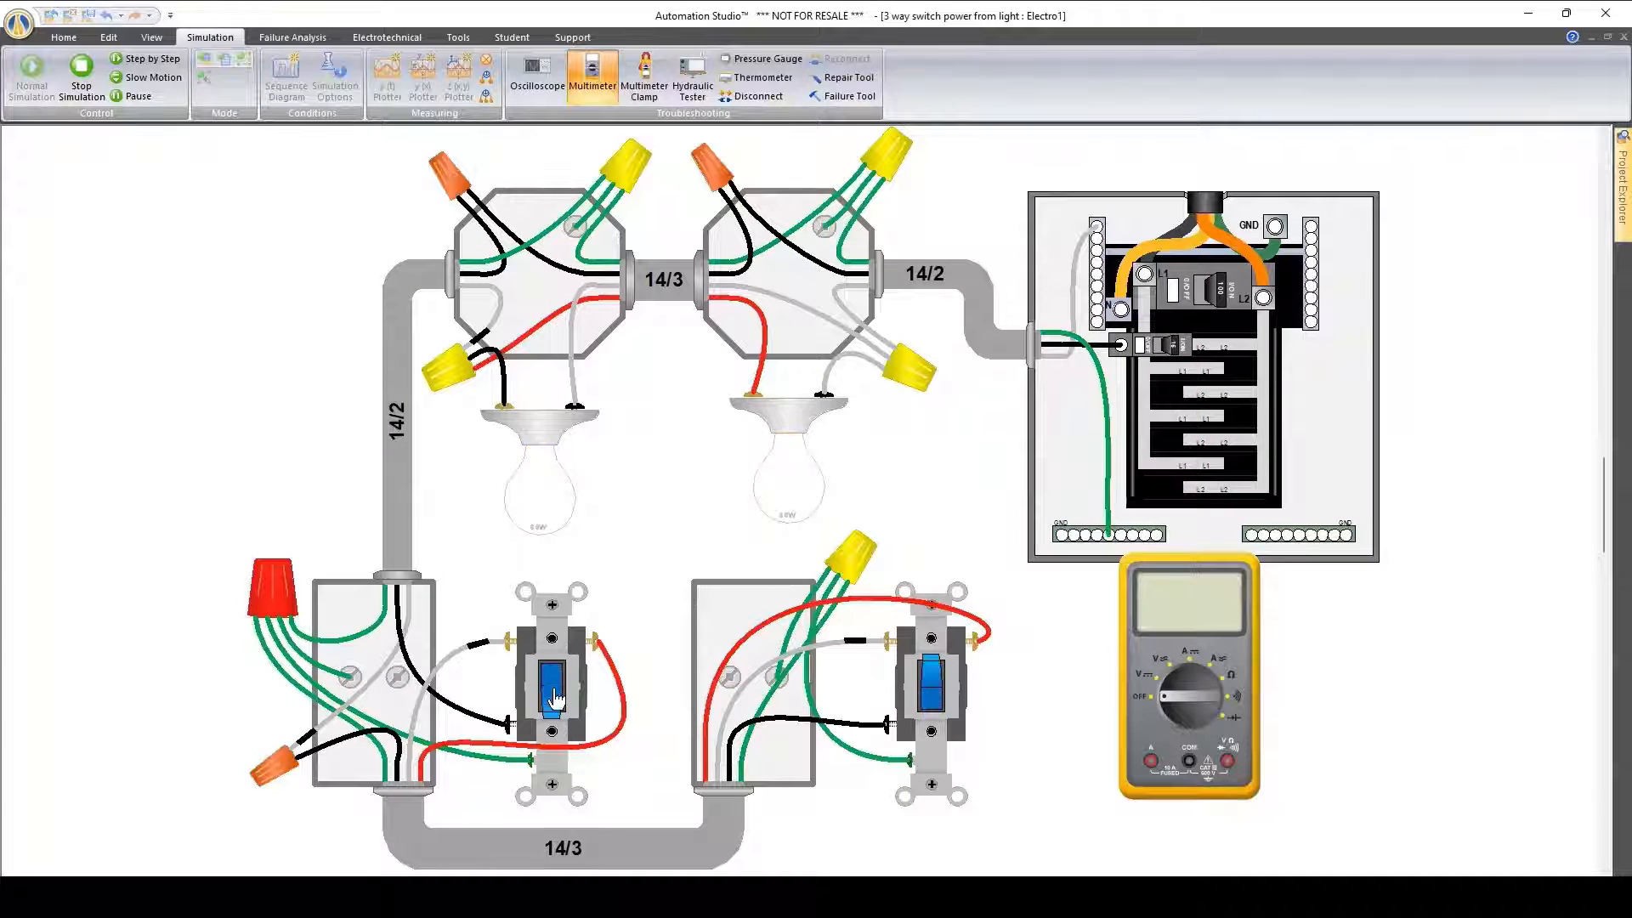
Measure the DC voltage across the left lamp holder's two terminals with the multimeter
{"action": "left_click", "coordinate": [1164, 687]}
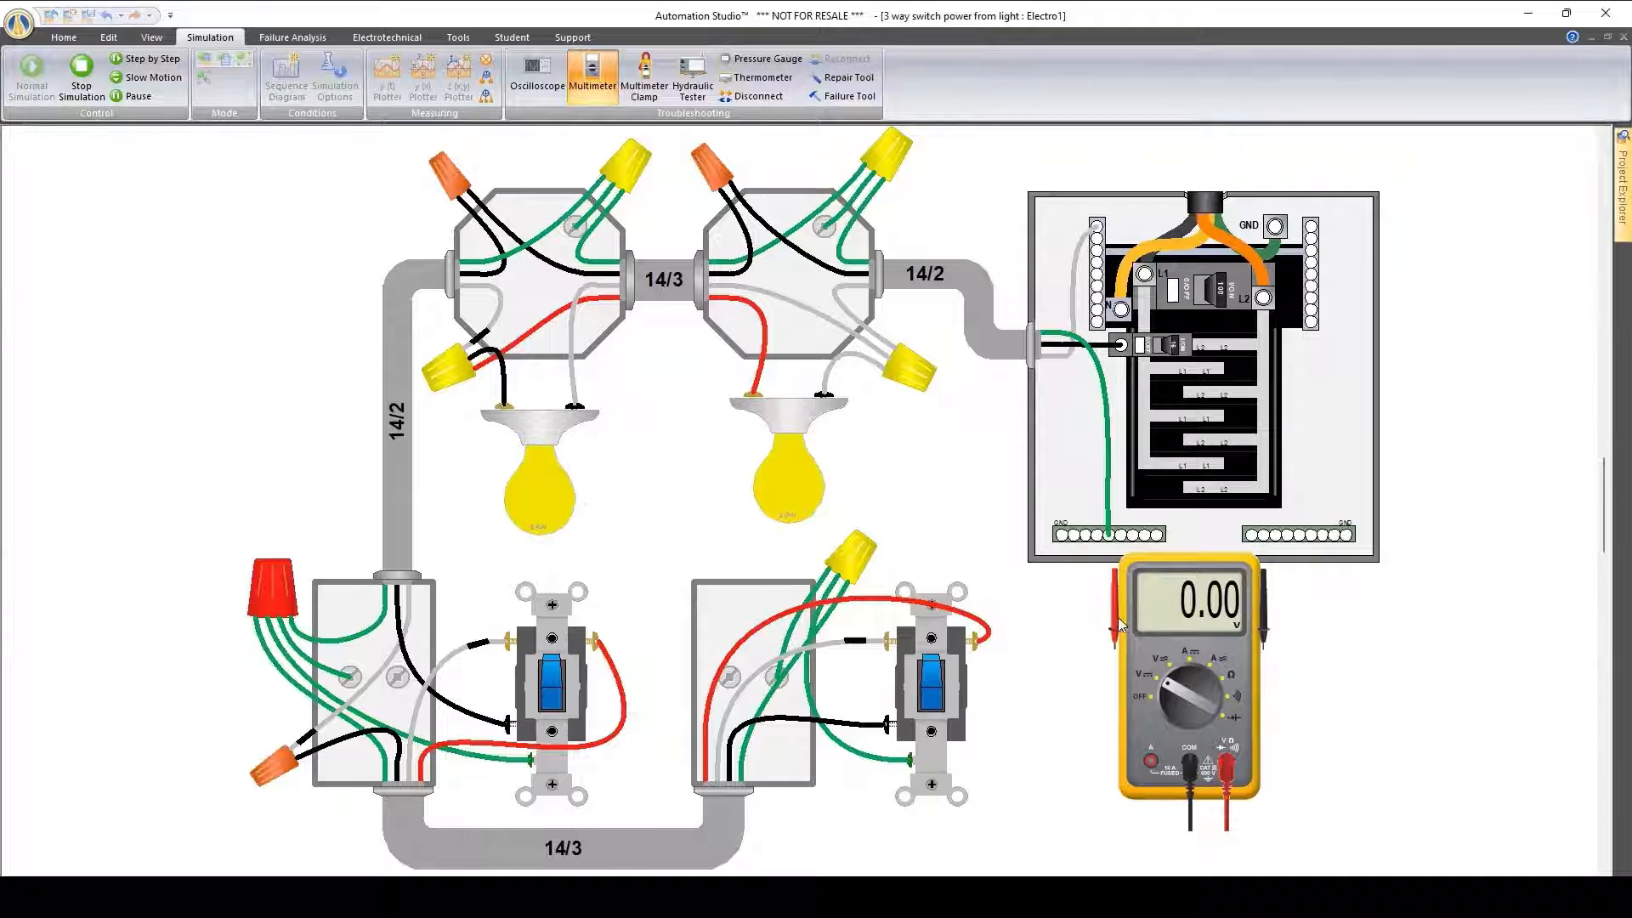
{"action": "left_click_drag", "start_coordinate": [1120, 625], "coordinate": [509, 400]}
{"action": "left_click_drag", "start_coordinate": [1252, 618], "coordinate": [582, 400]}
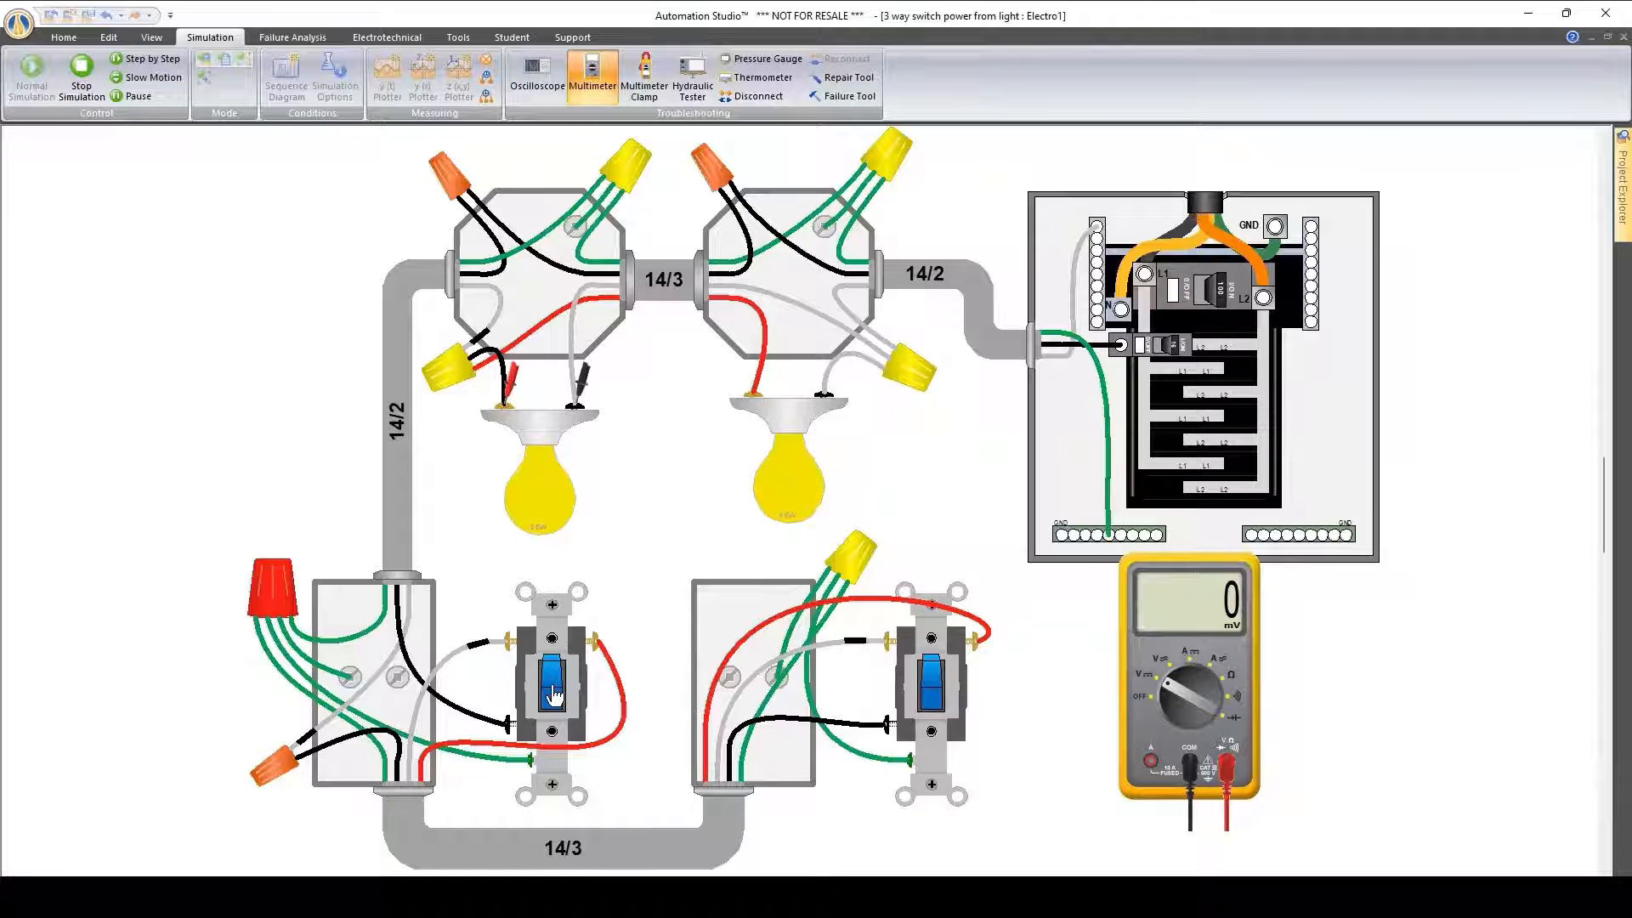
Measure the AC voltage across the left lamp holder's terminals while toggling the left switch, and stop the simulation
{"action": "left_click", "coordinate": [1182, 670]}
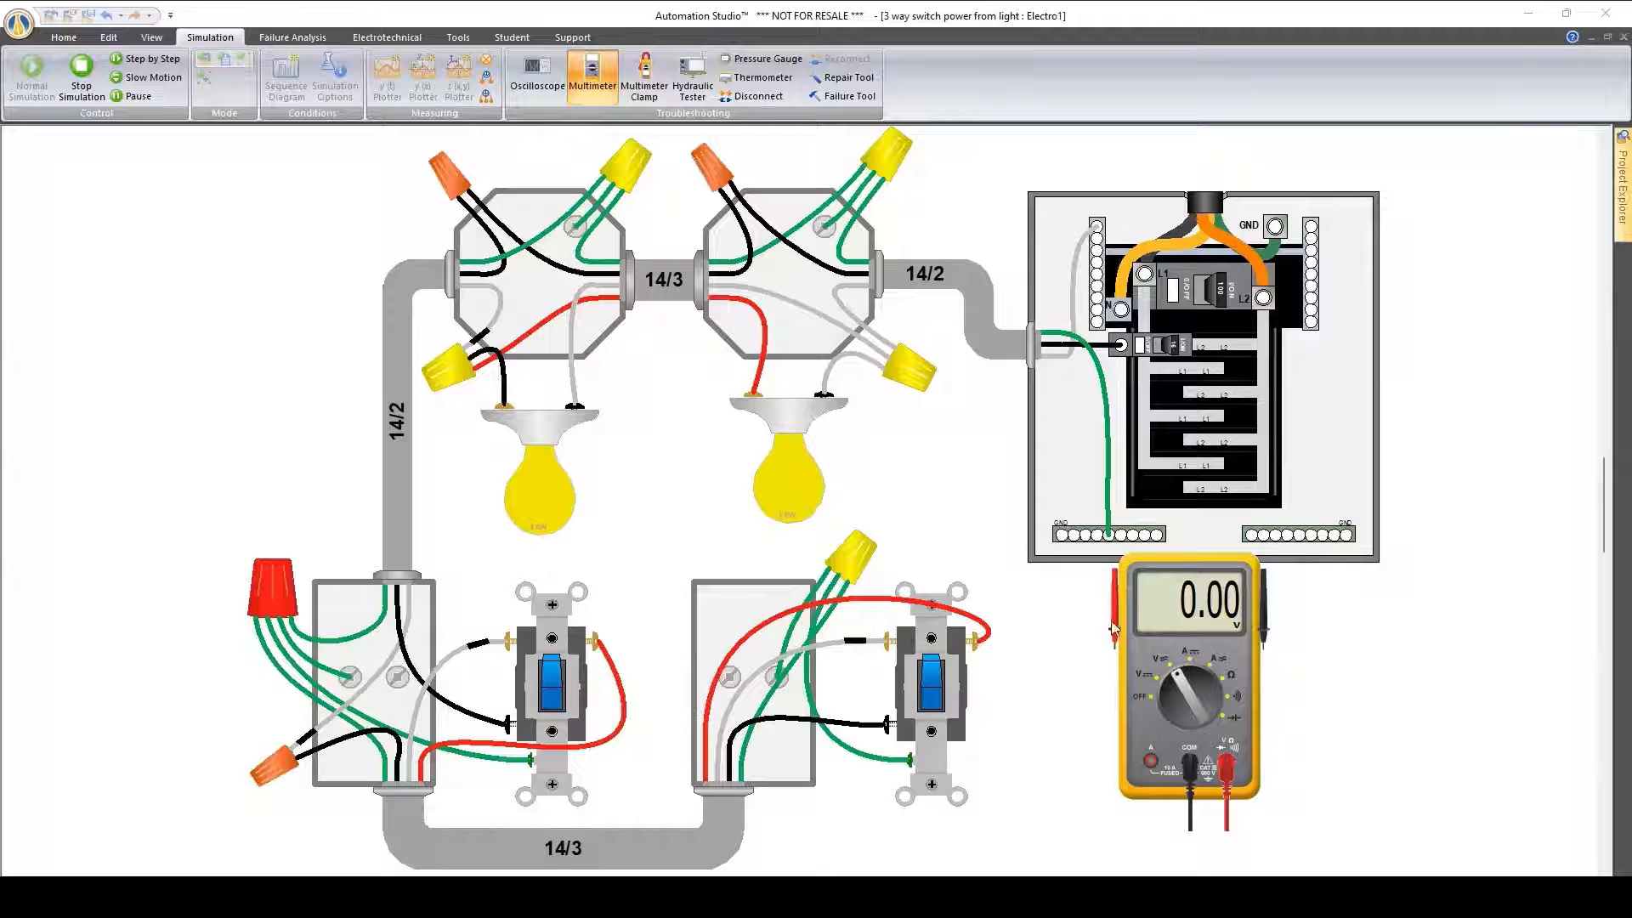
{"action": "left_click_drag", "start_coordinate": [1112, 627], "coordinate": [509, 395]}
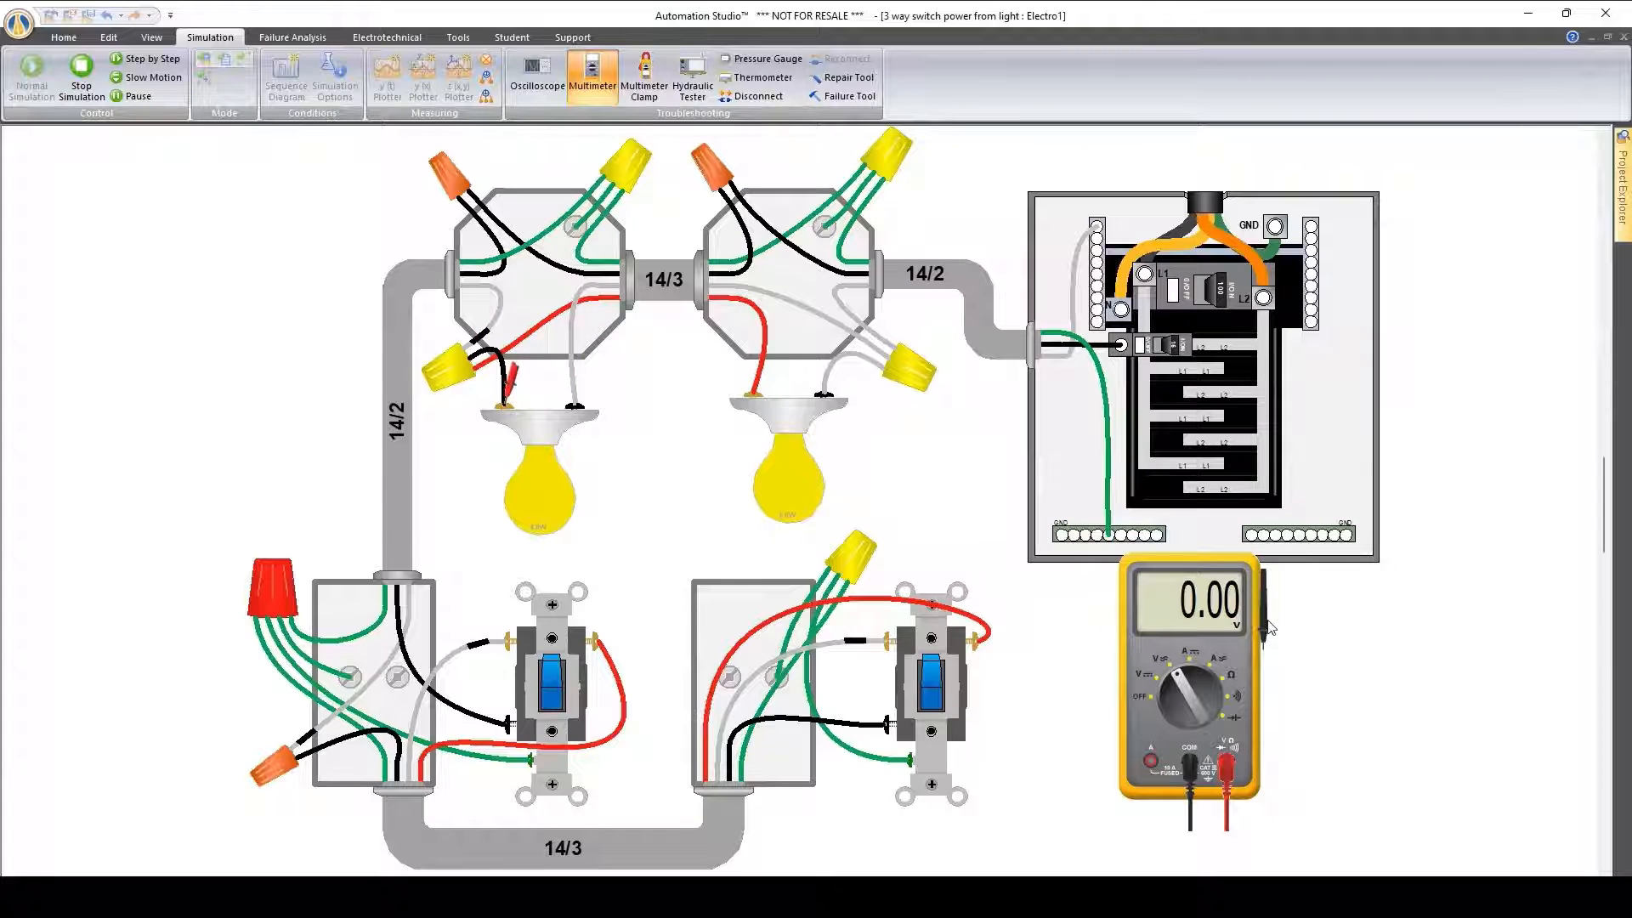
{"action": "left_click_drag", "start_coordinate": [1268, 627], "coordinate": [581, 383]}
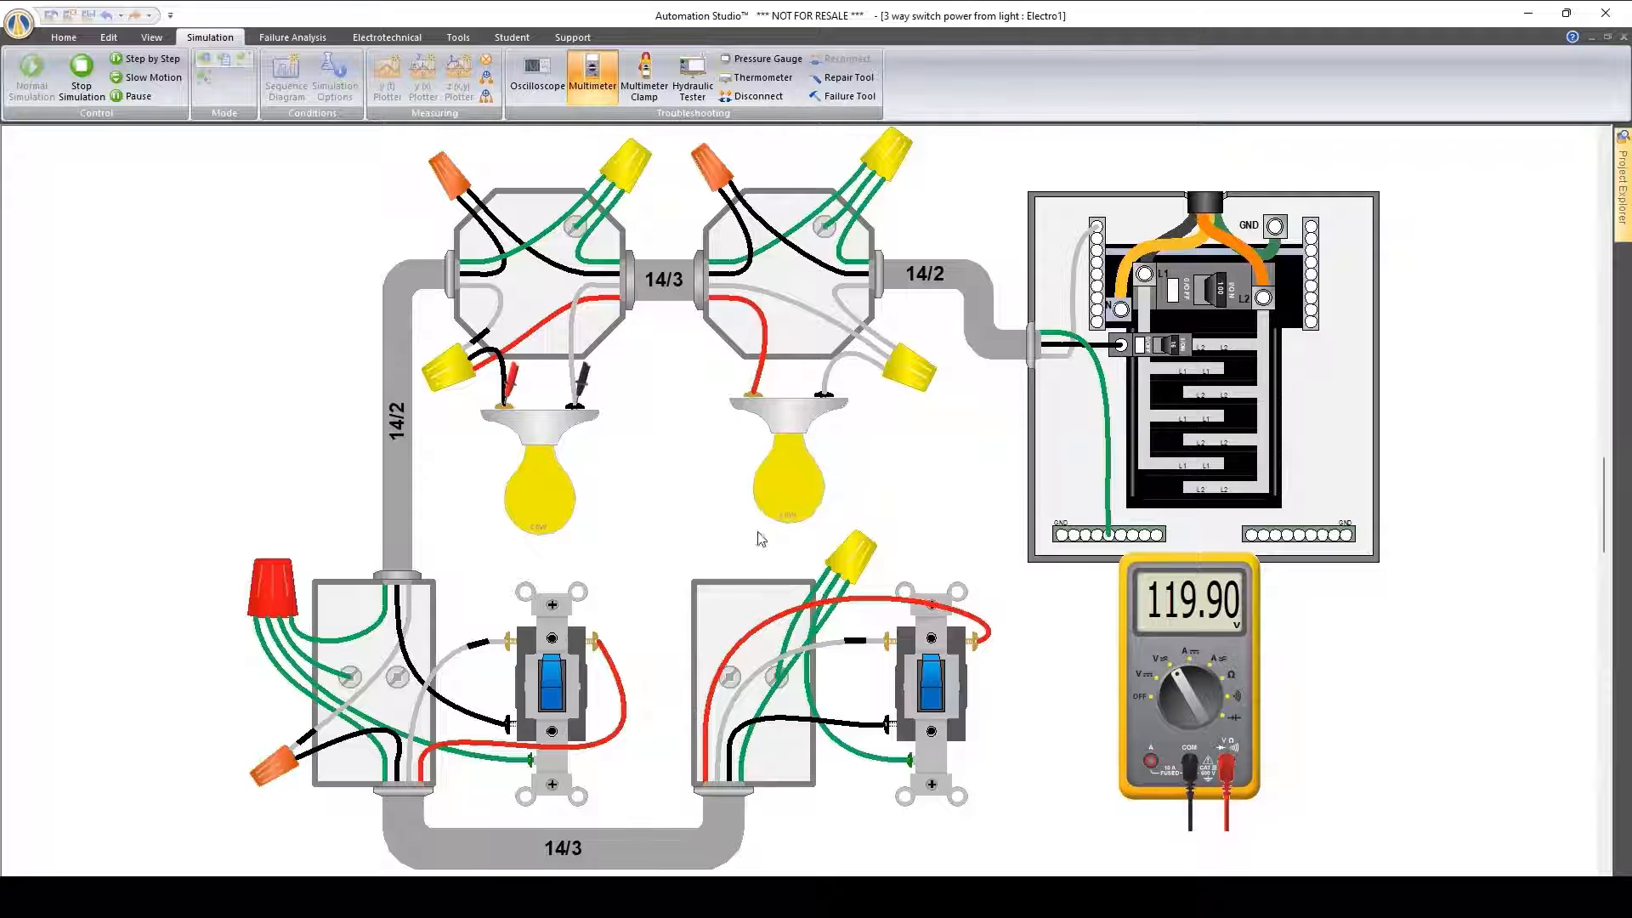
{"action": "left_click", "coordinate": [550, 696]}
{"action": "left_click", "coordinate": [562, 690]}
{"action": "left_click", "coordinate": [83, 78]}
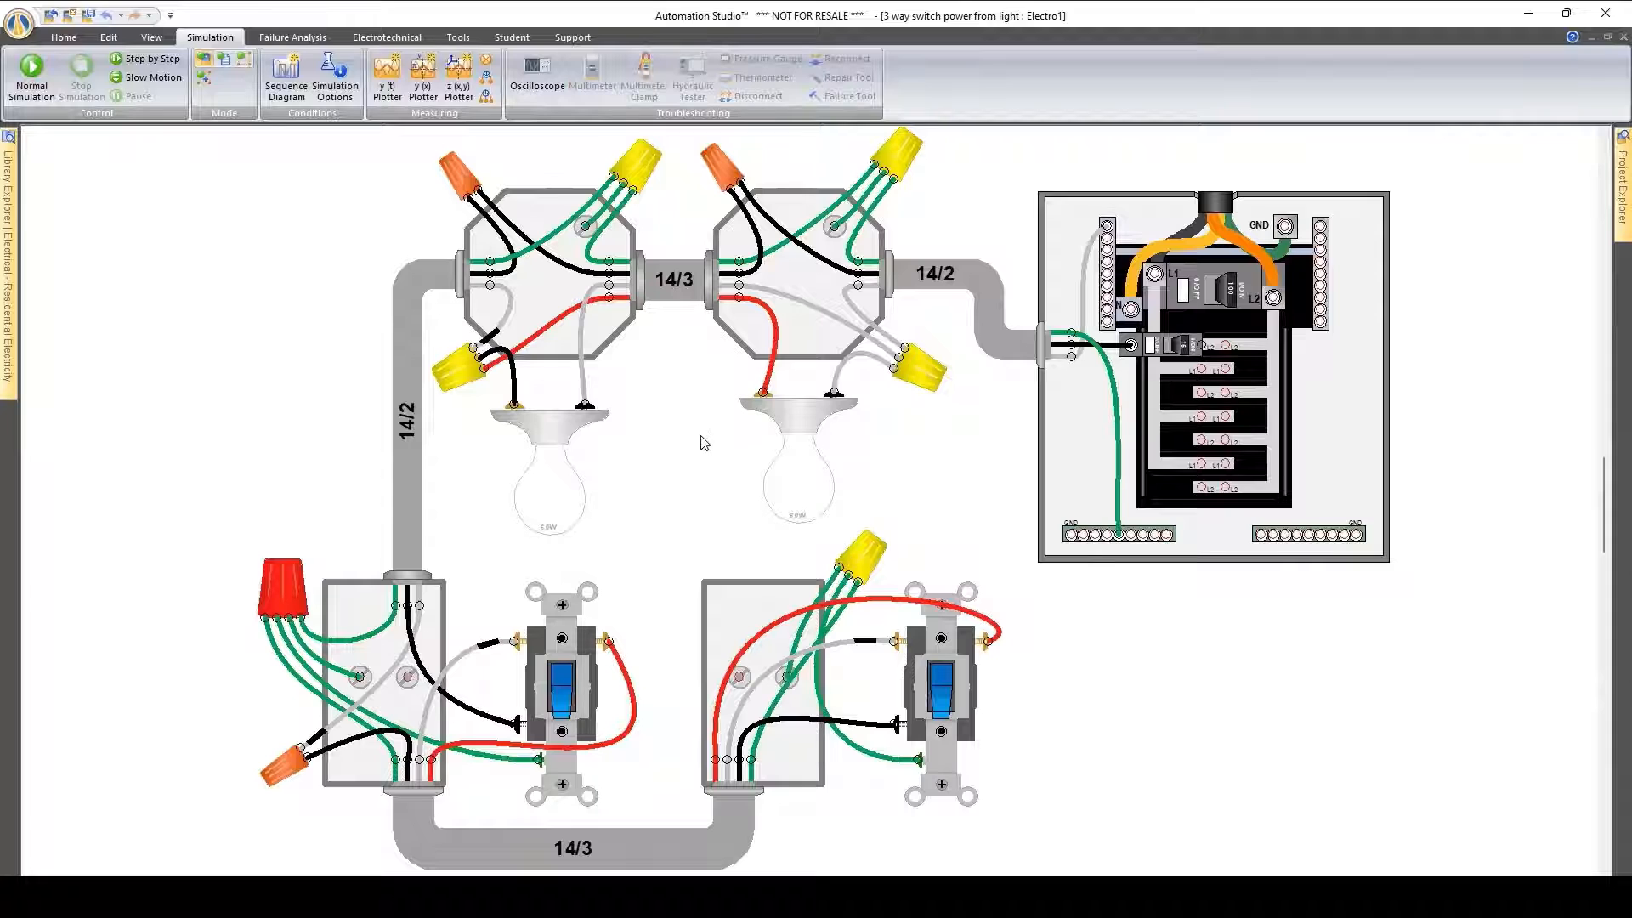
Set the electrotechnical standard's global criterion for simulation wire colour to Current Type and save the change
{"action": "right_click", "coordinate": [673, 381]}
{"action": "left_click", "coordinate": [772, 689]}
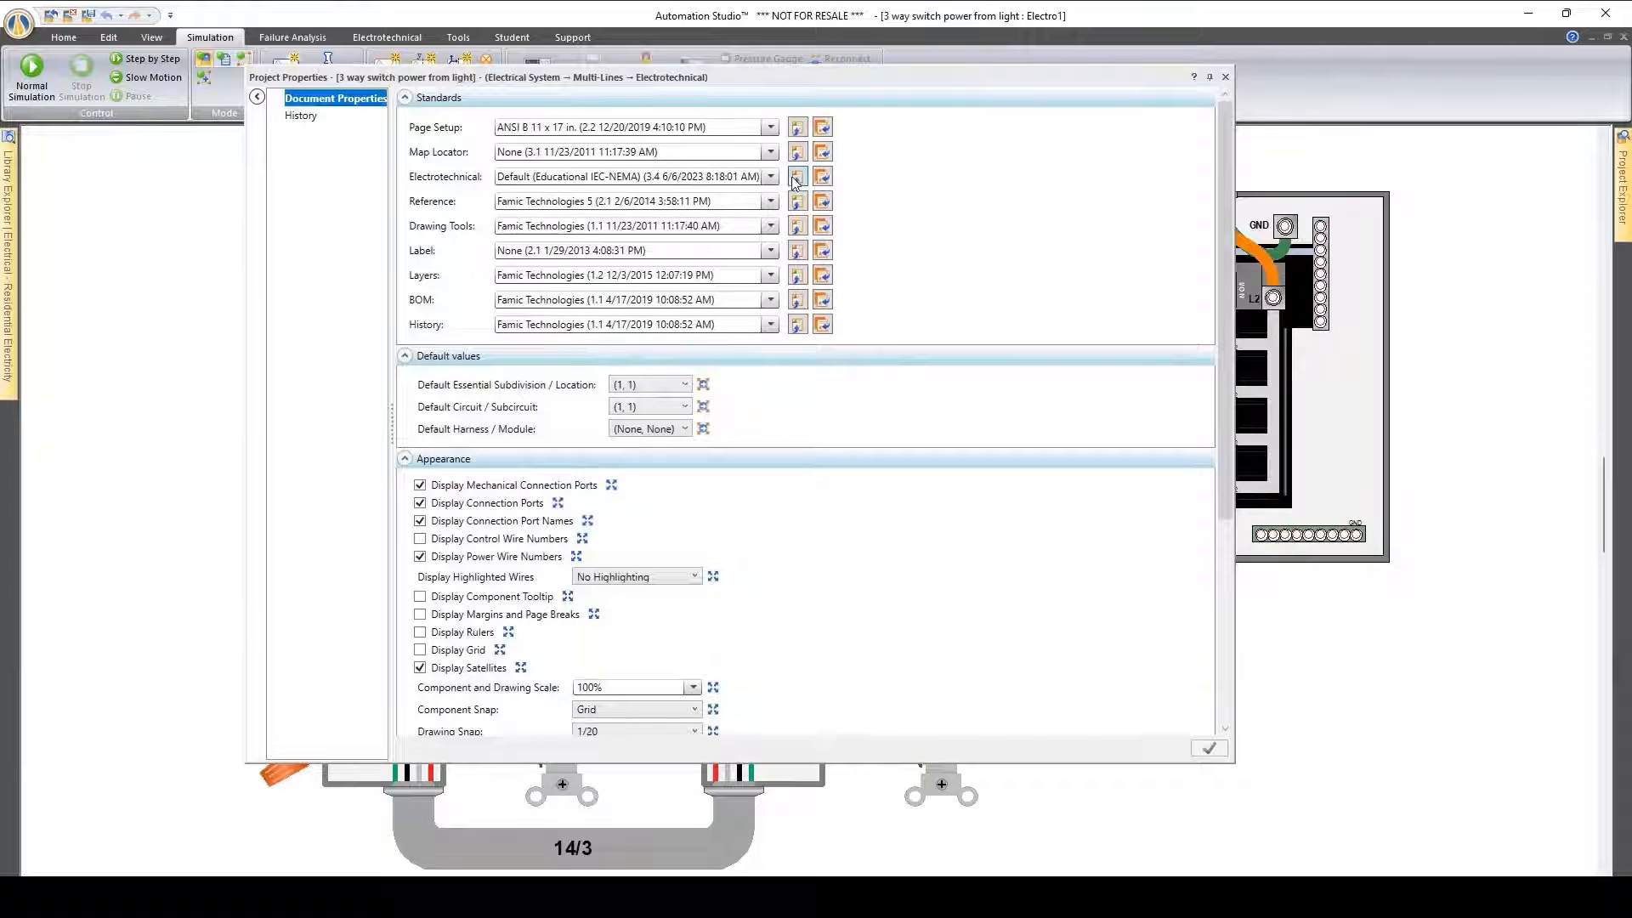
{"action": "left_click", "coordinate": [796, 177]}
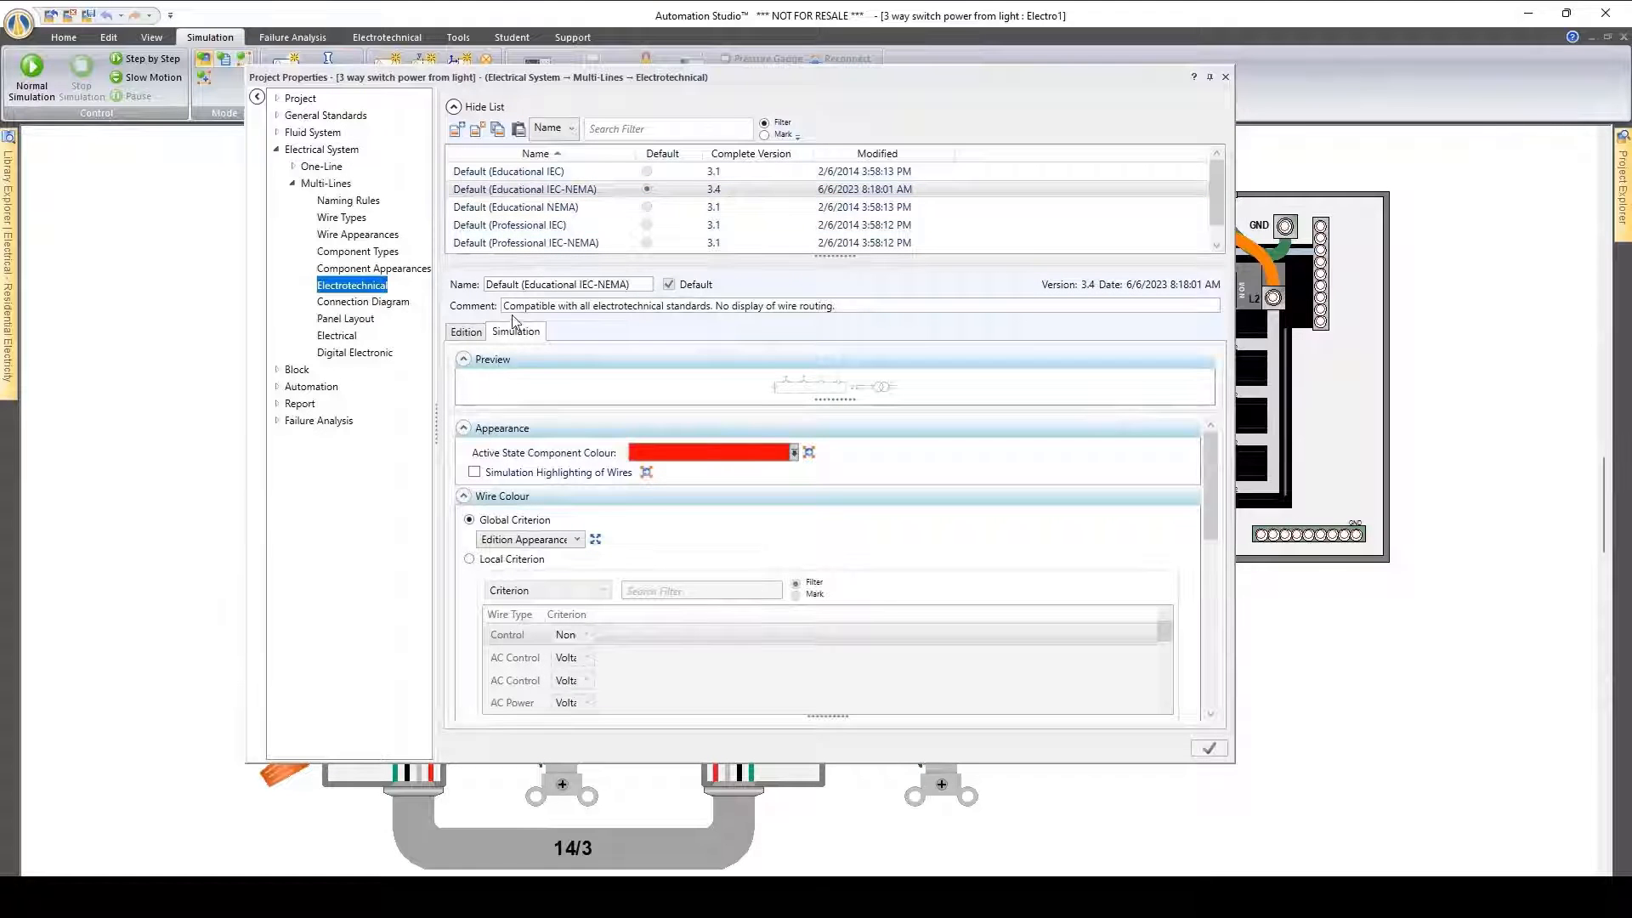
{"action": "left_click", "coordinate": [581, 544]}
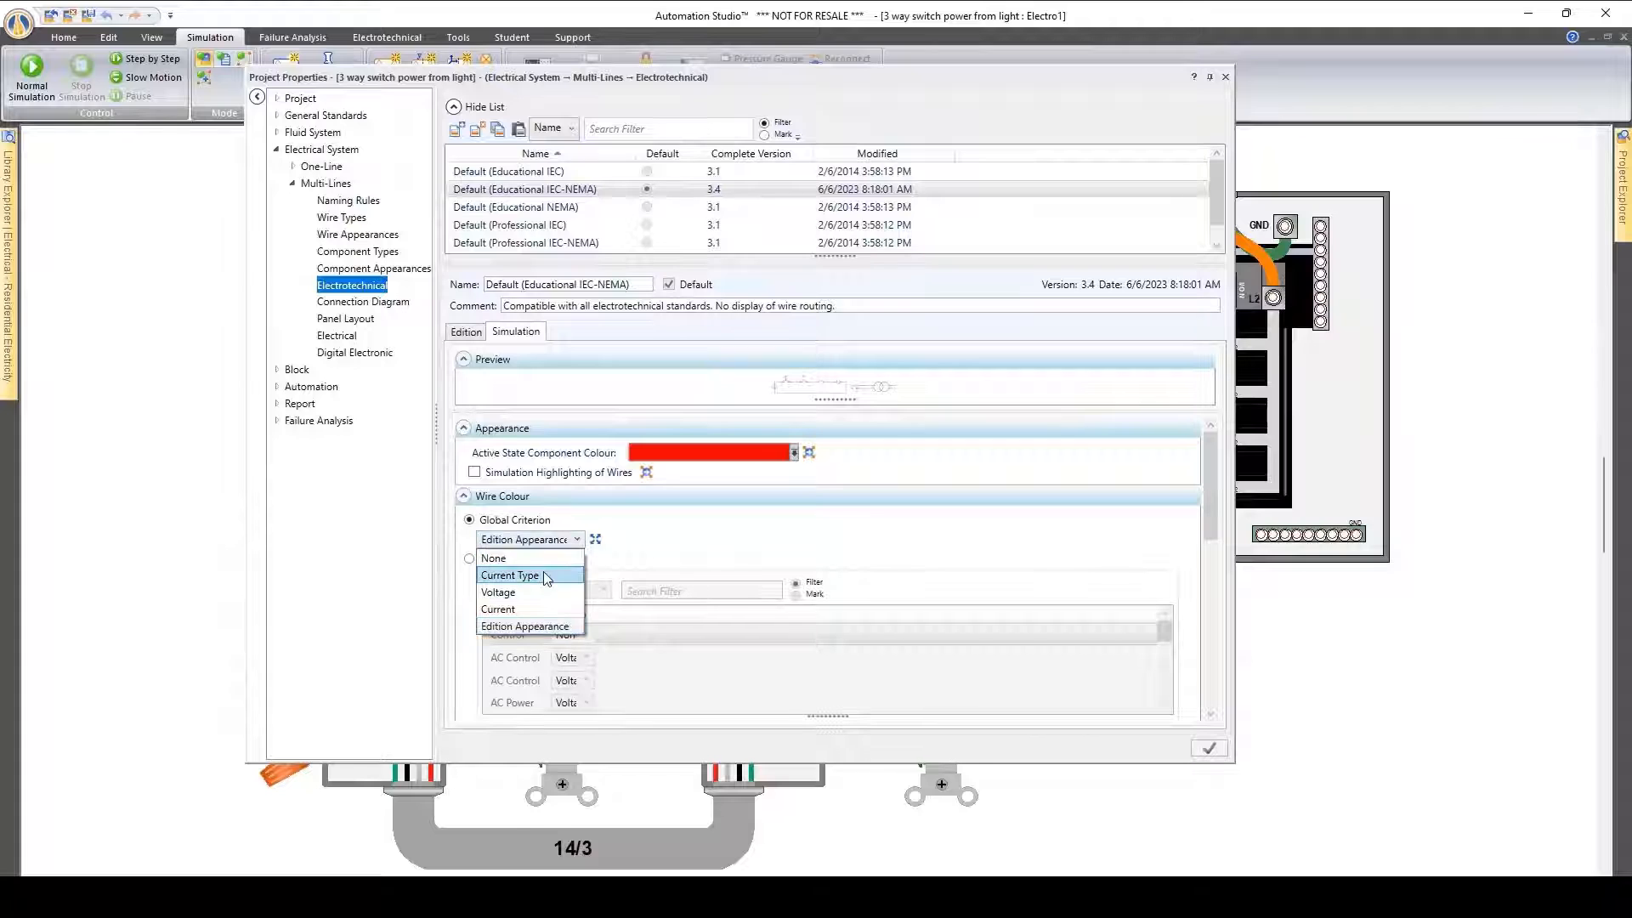
{"action": "left_click", "coordinate": [557, 568]}
{"action": "left_click", "coordinate": [1210, 749]}
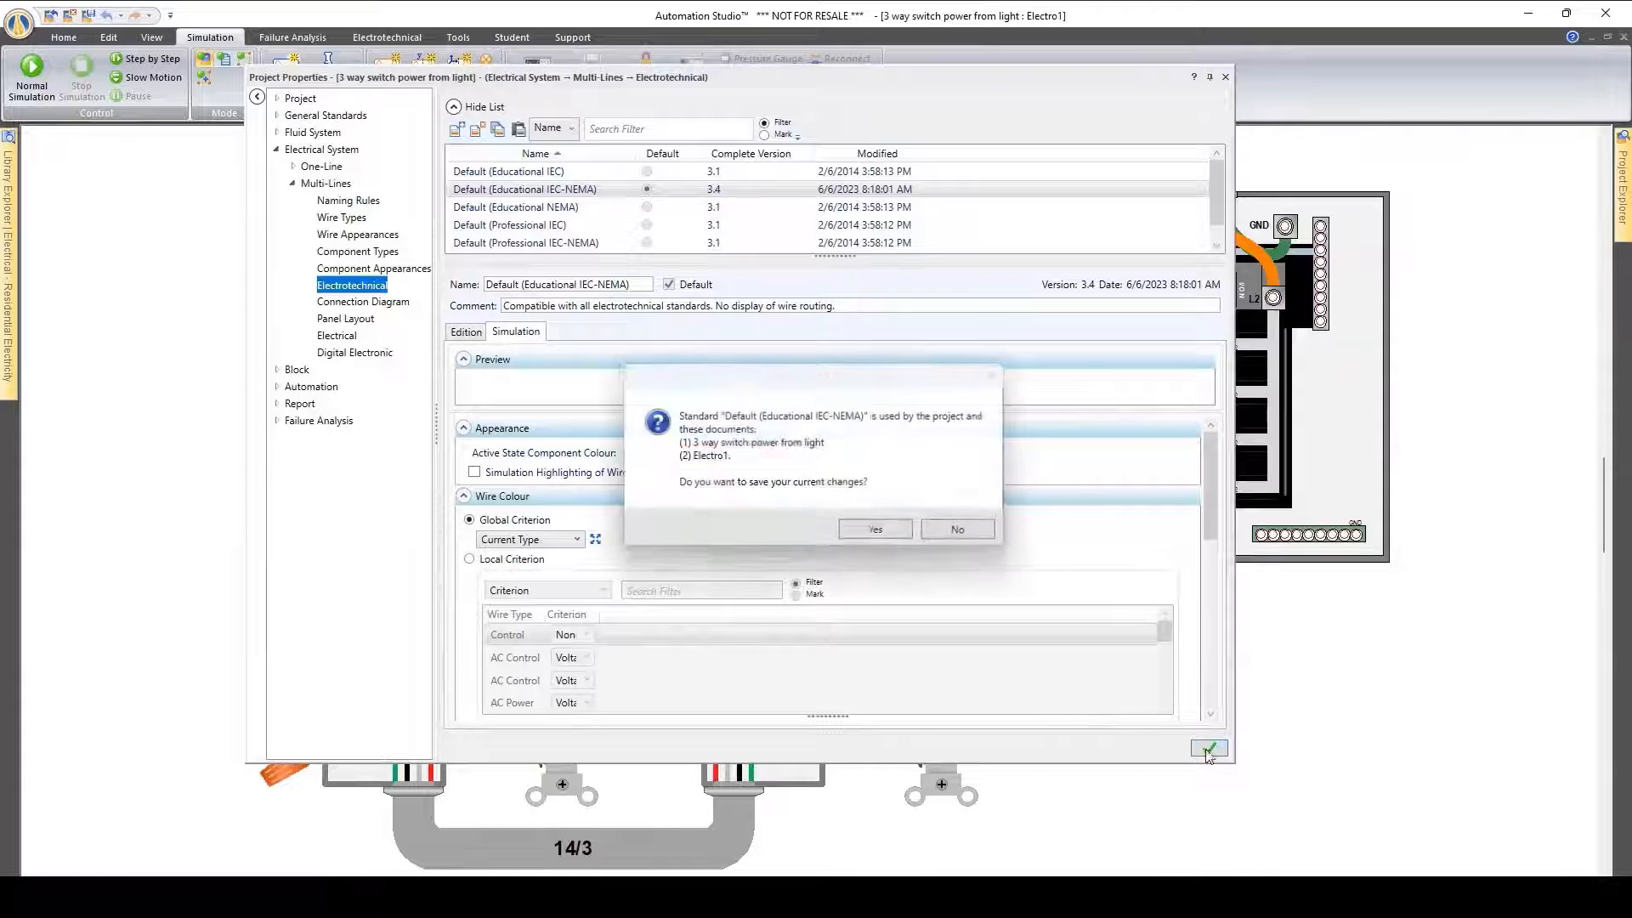
{"action": "left_click", "coordinate": [884, 534]}
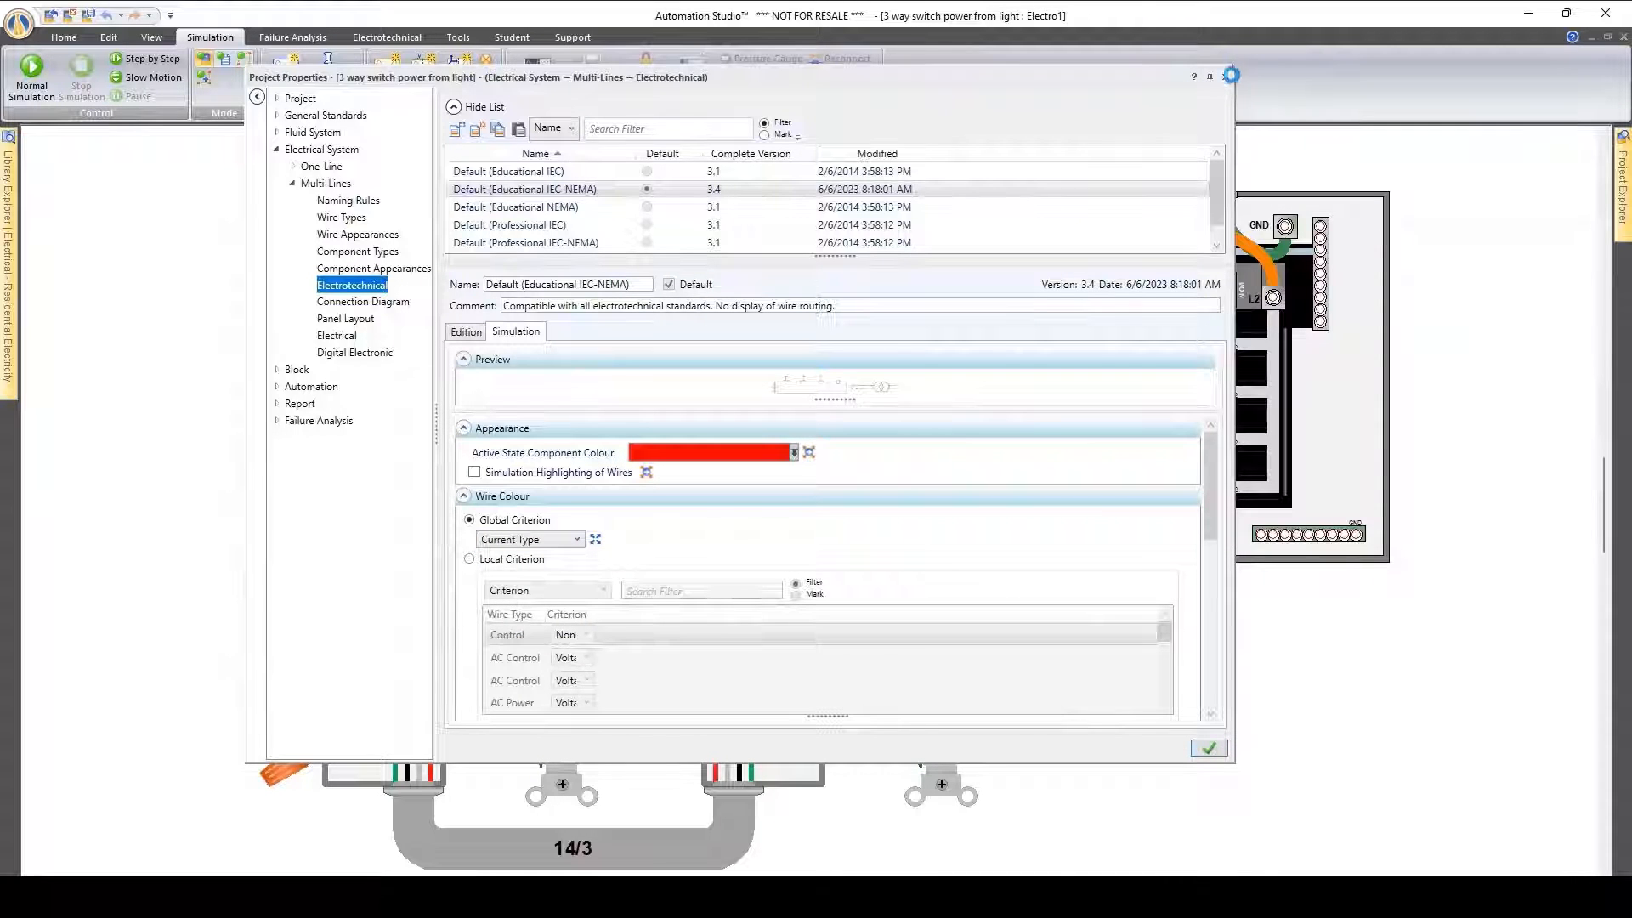
Run the simulation to examine the wires coloured by current type, and stop it
{"action": "left_click", "coordinate": [44, 68]}
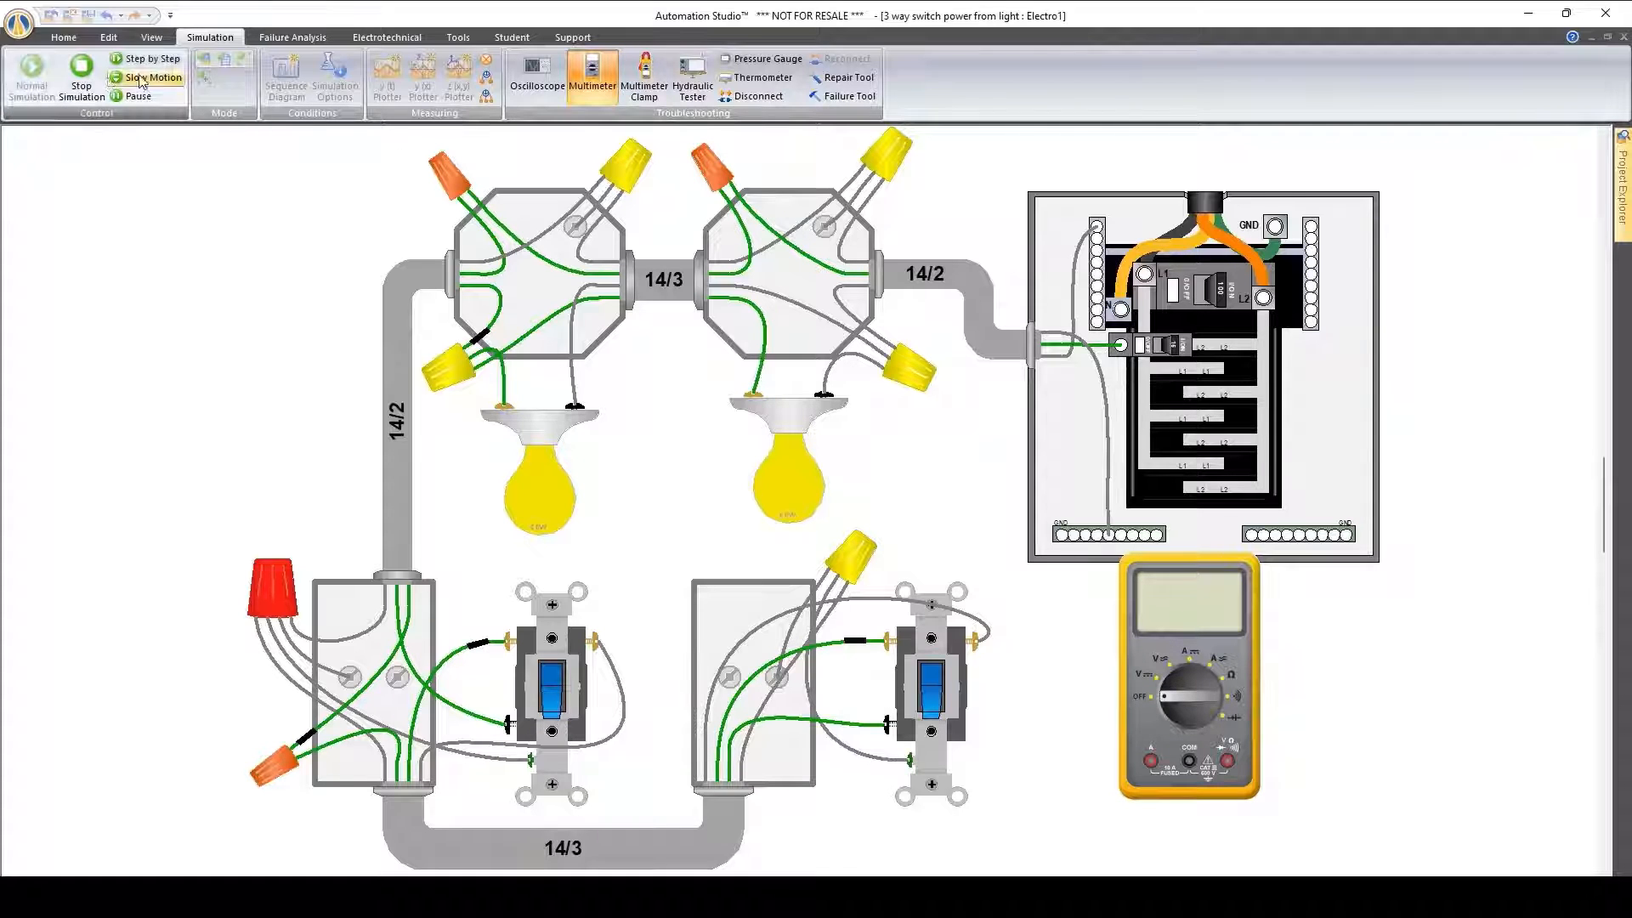
{"action": "left_click", "coordinate": [92, 78]}
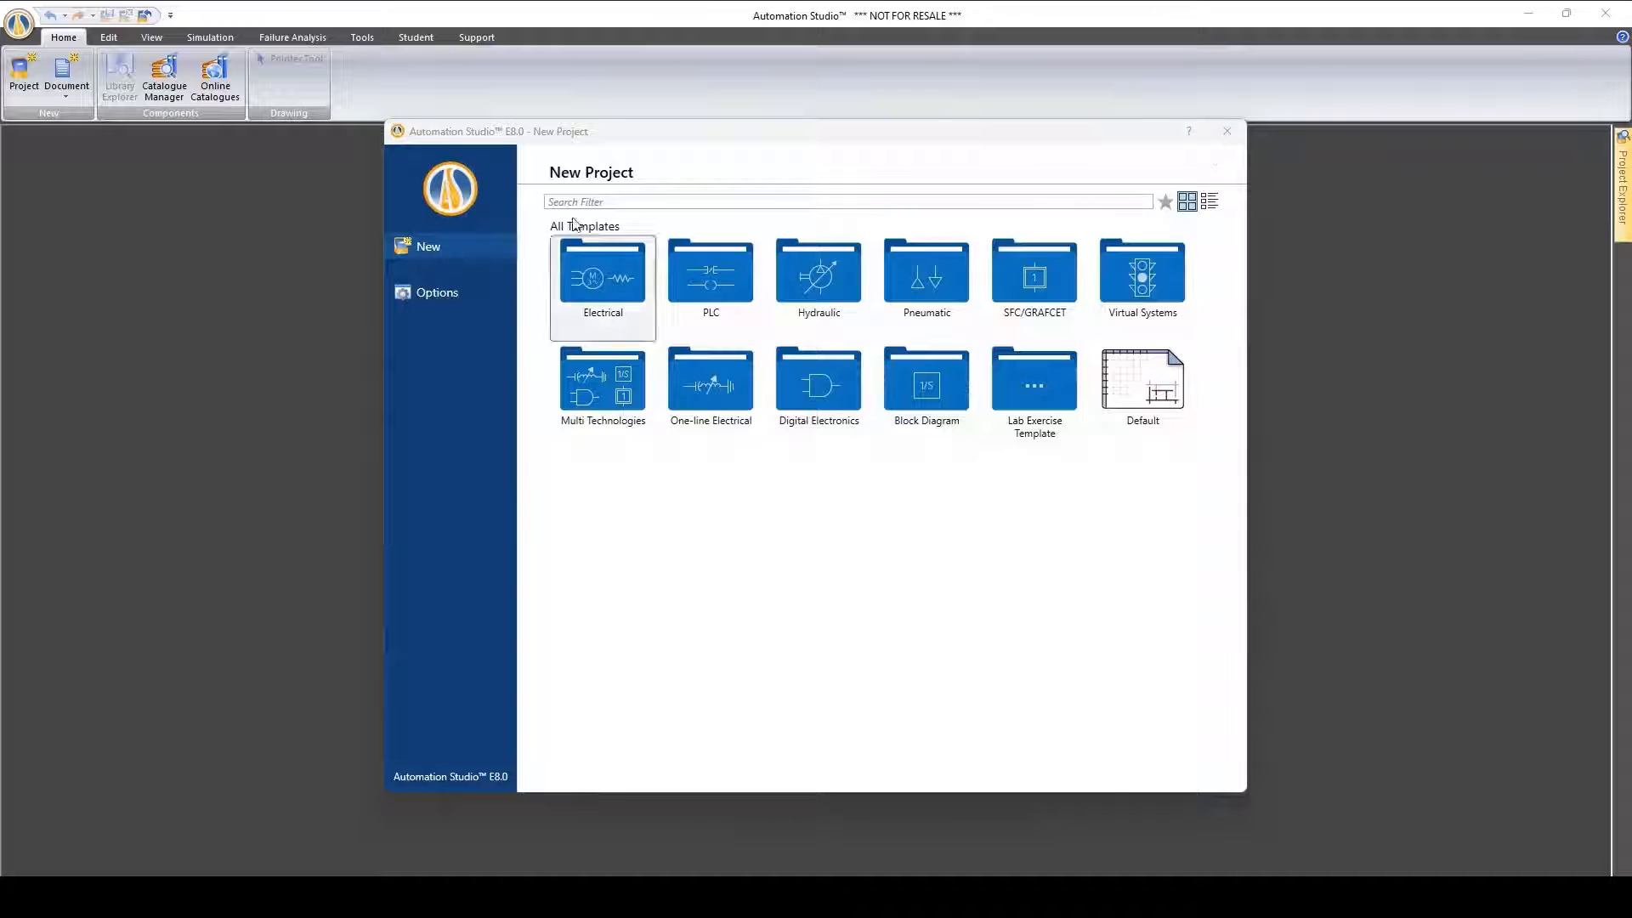
Create a new project from the AB5000 virtual system template Pick & Place Stamp
{"action": "left_click", "coordinate": [607, 295]}
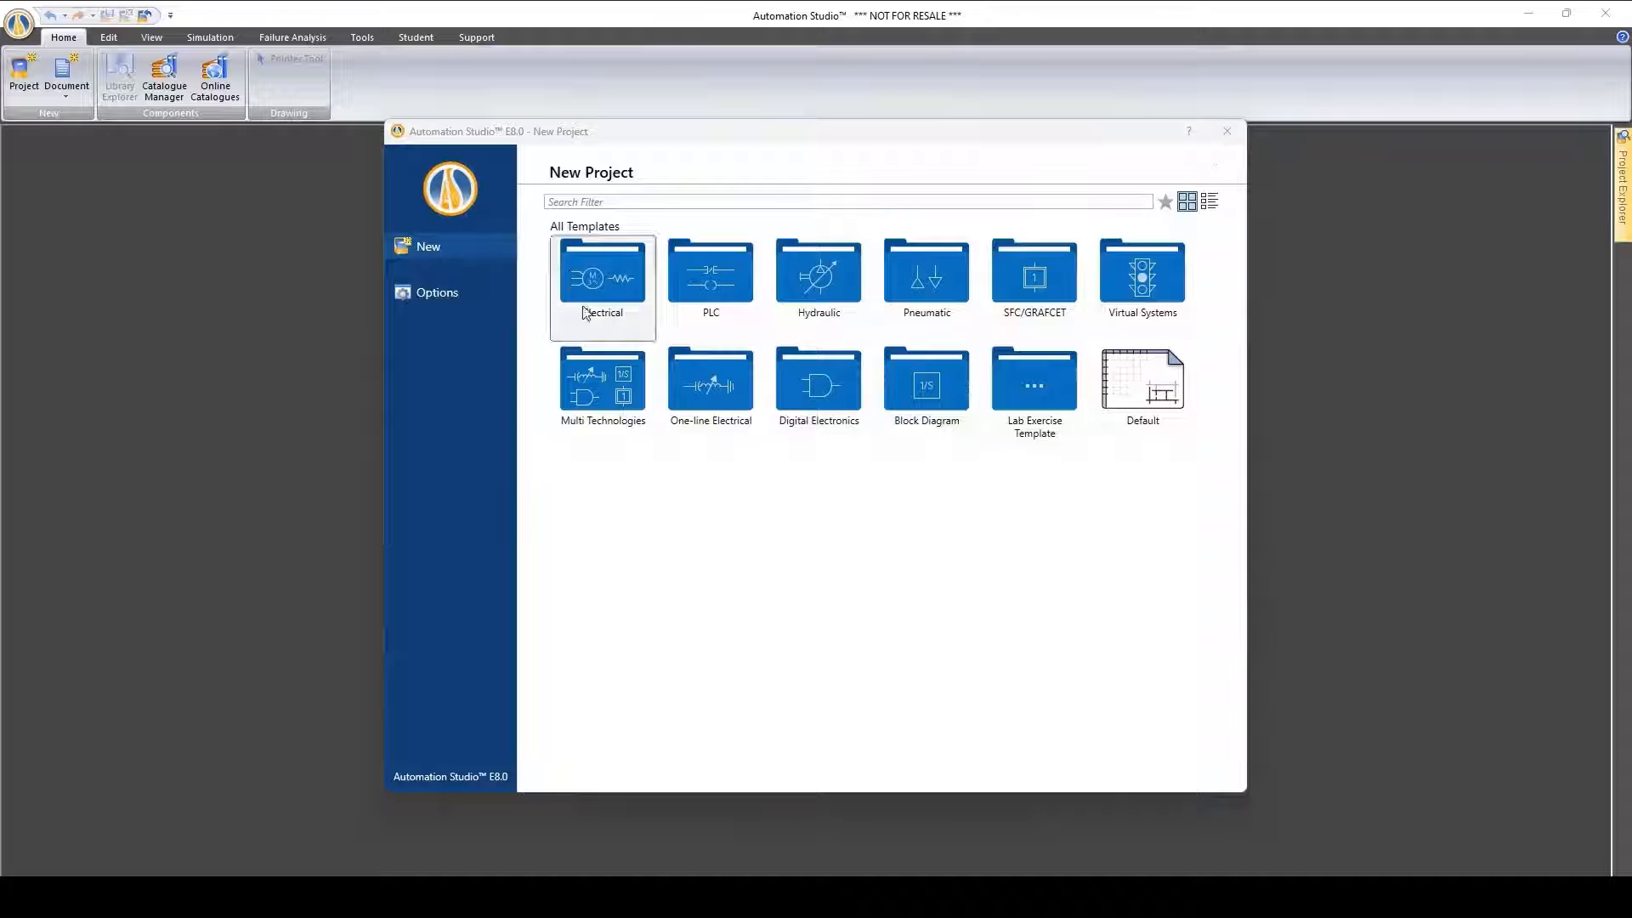
{"action": "double_click", "coordinate": [1131, 278]}
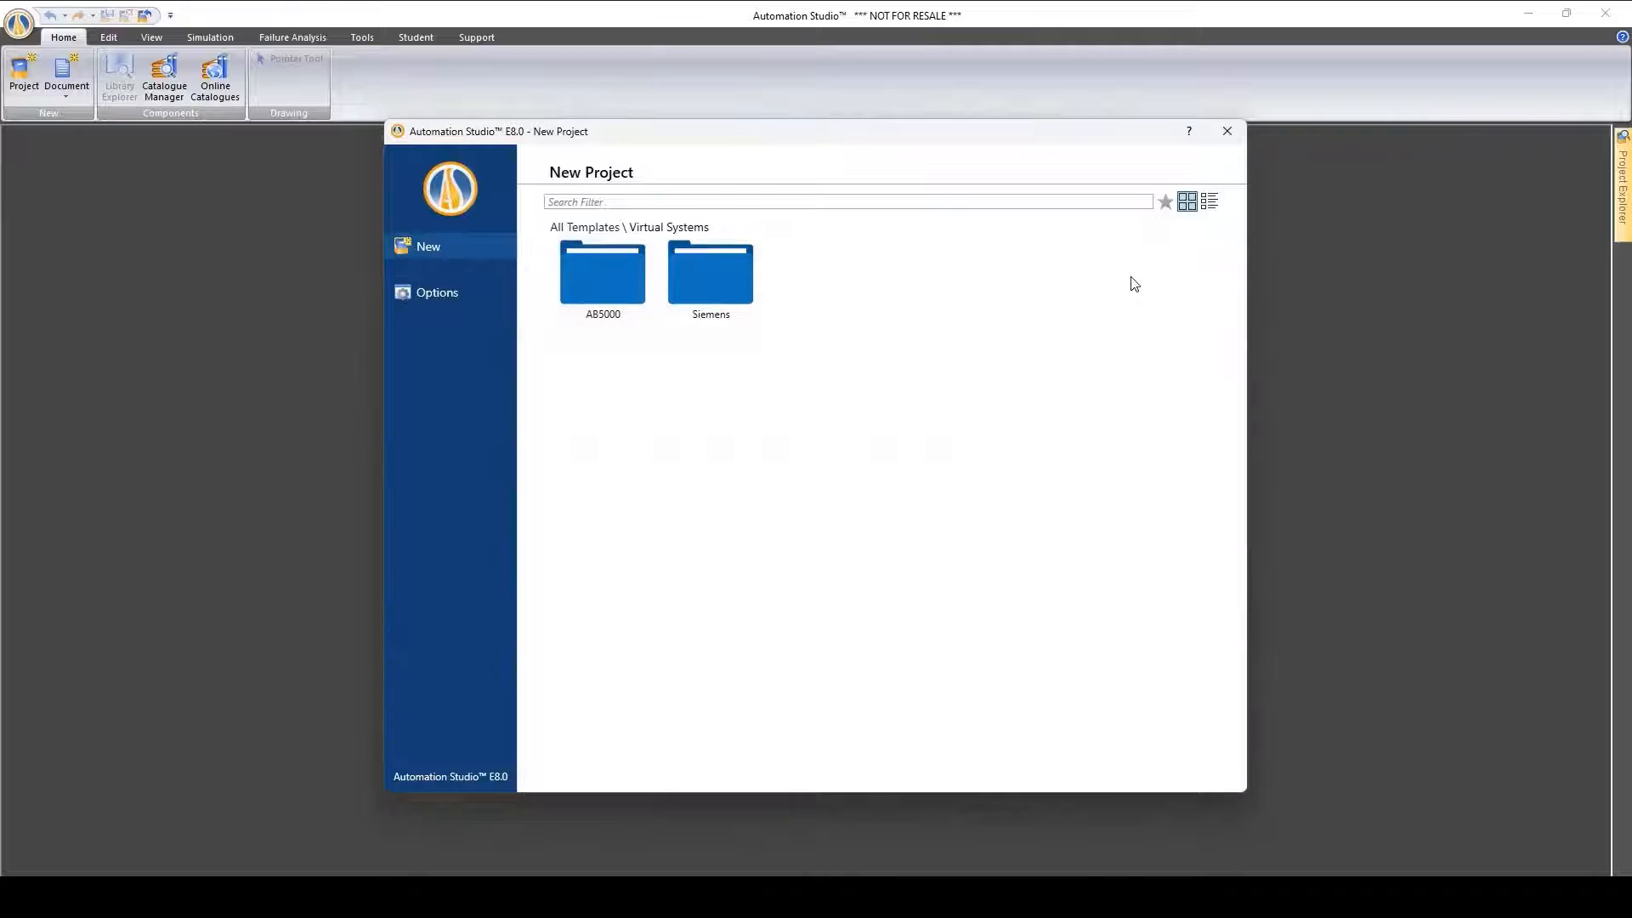
{"action": "double_click", "coordinate": [599, 298]}
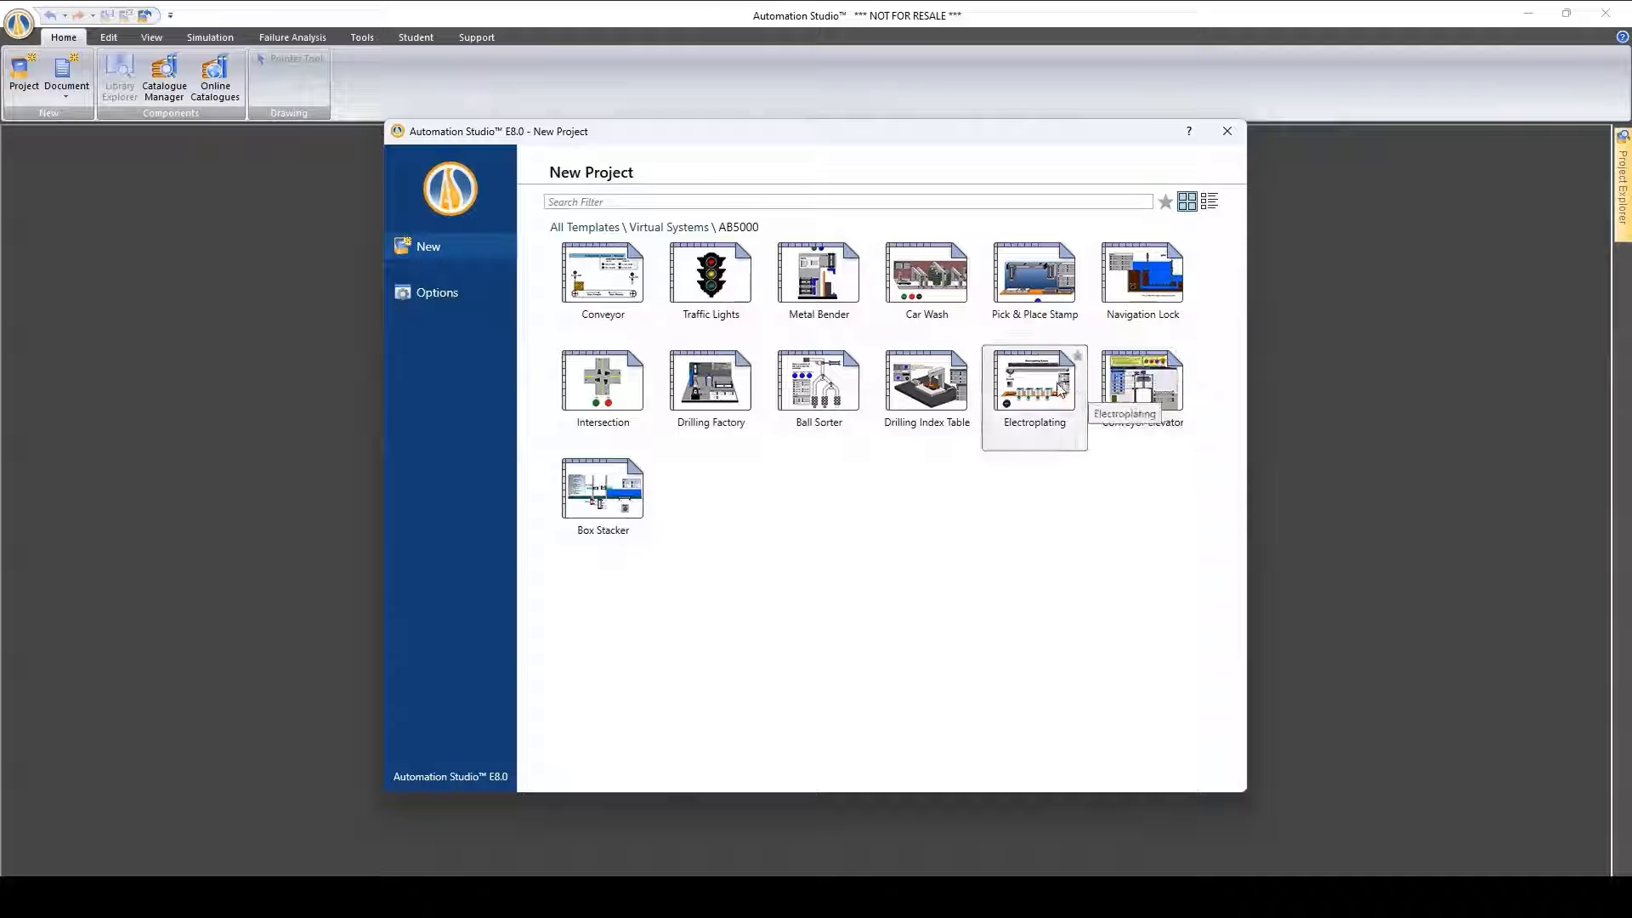
{"action": "double_click", "coordinate": [1023, 285]}
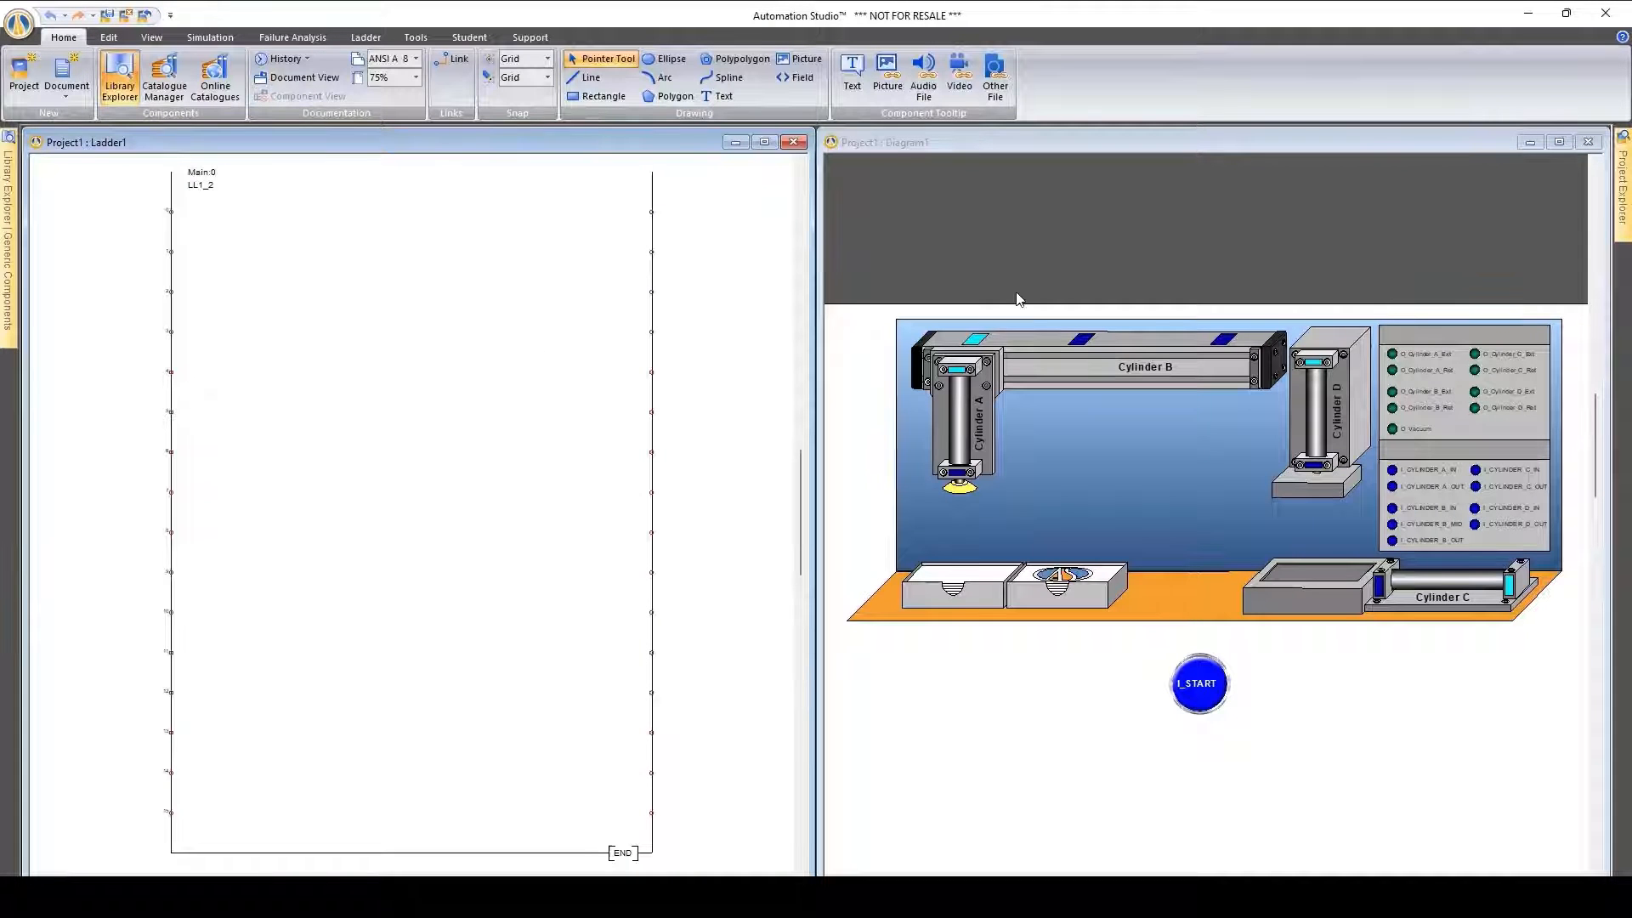
Narrow the Ladder1 window, widen the Diagram1 window beside it, and enlarge the pick-and-place machine to fill the diagram
{"action": "left_click_drag", "start_coordinate": [803, 285], "coordinate": [602, 289]}
{"action": "left_click_drag", "start_coordinate": [820, 262], "coordinate": [613, 260]}
{"action": "scroll", "coordinate": [1161, 624], "scroll_direction": "up", "scroll_amount": 1}
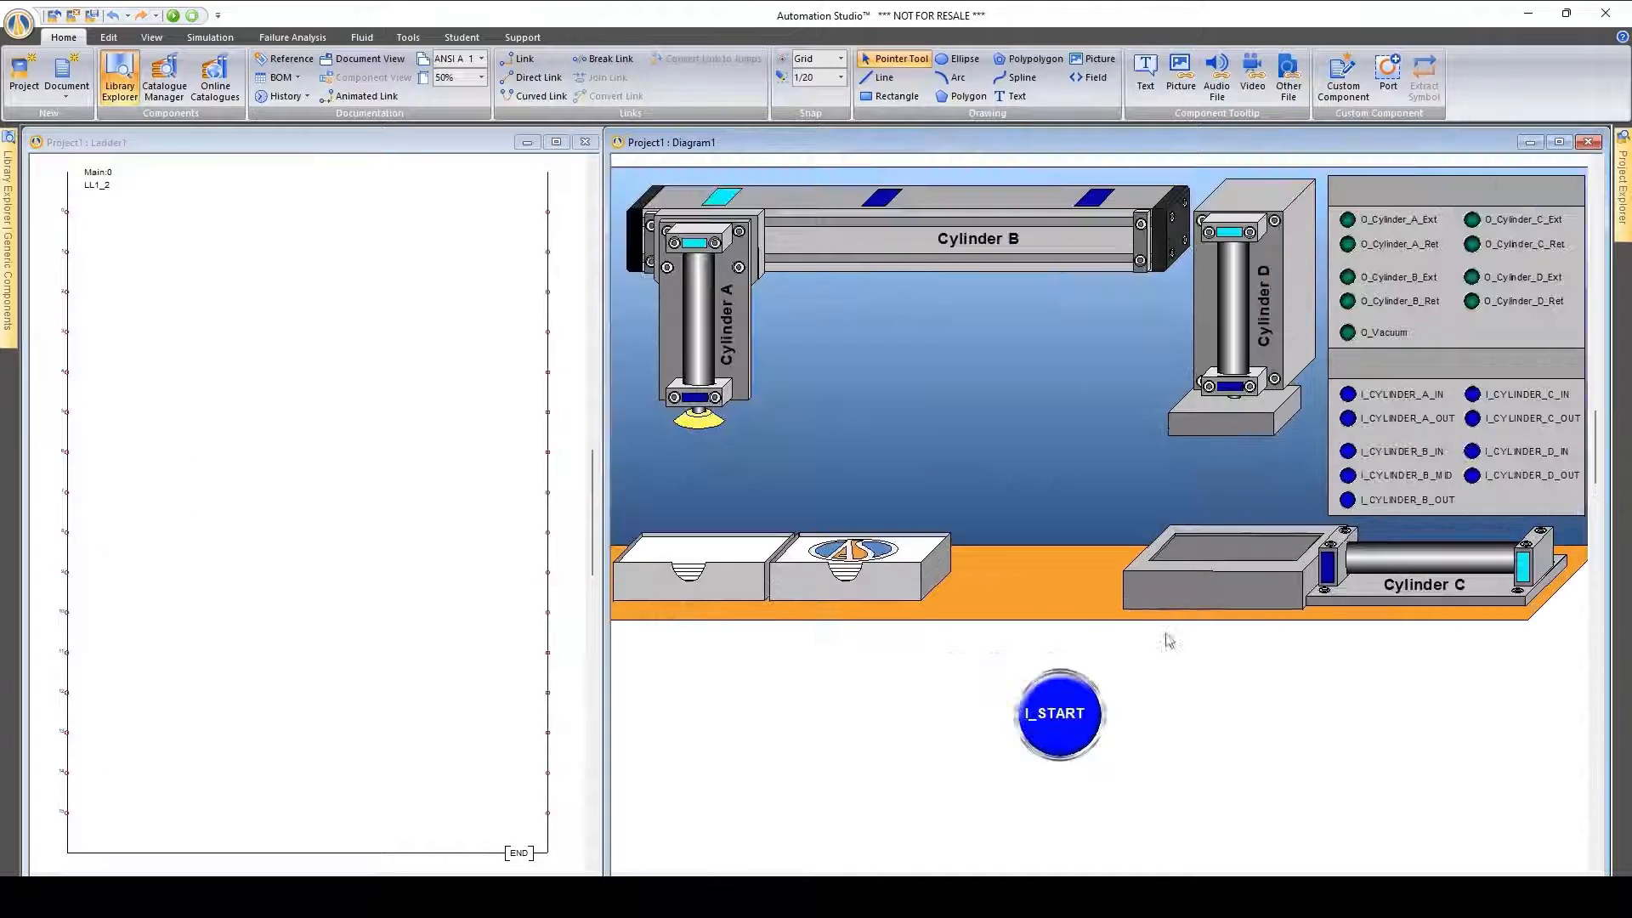
Add an Allen-Bradley 5000 XIC contact assigned to I_START and attach it to the ladder's left rail on the second rung
{"action": "left_click", "coordinate": [290, 312]}
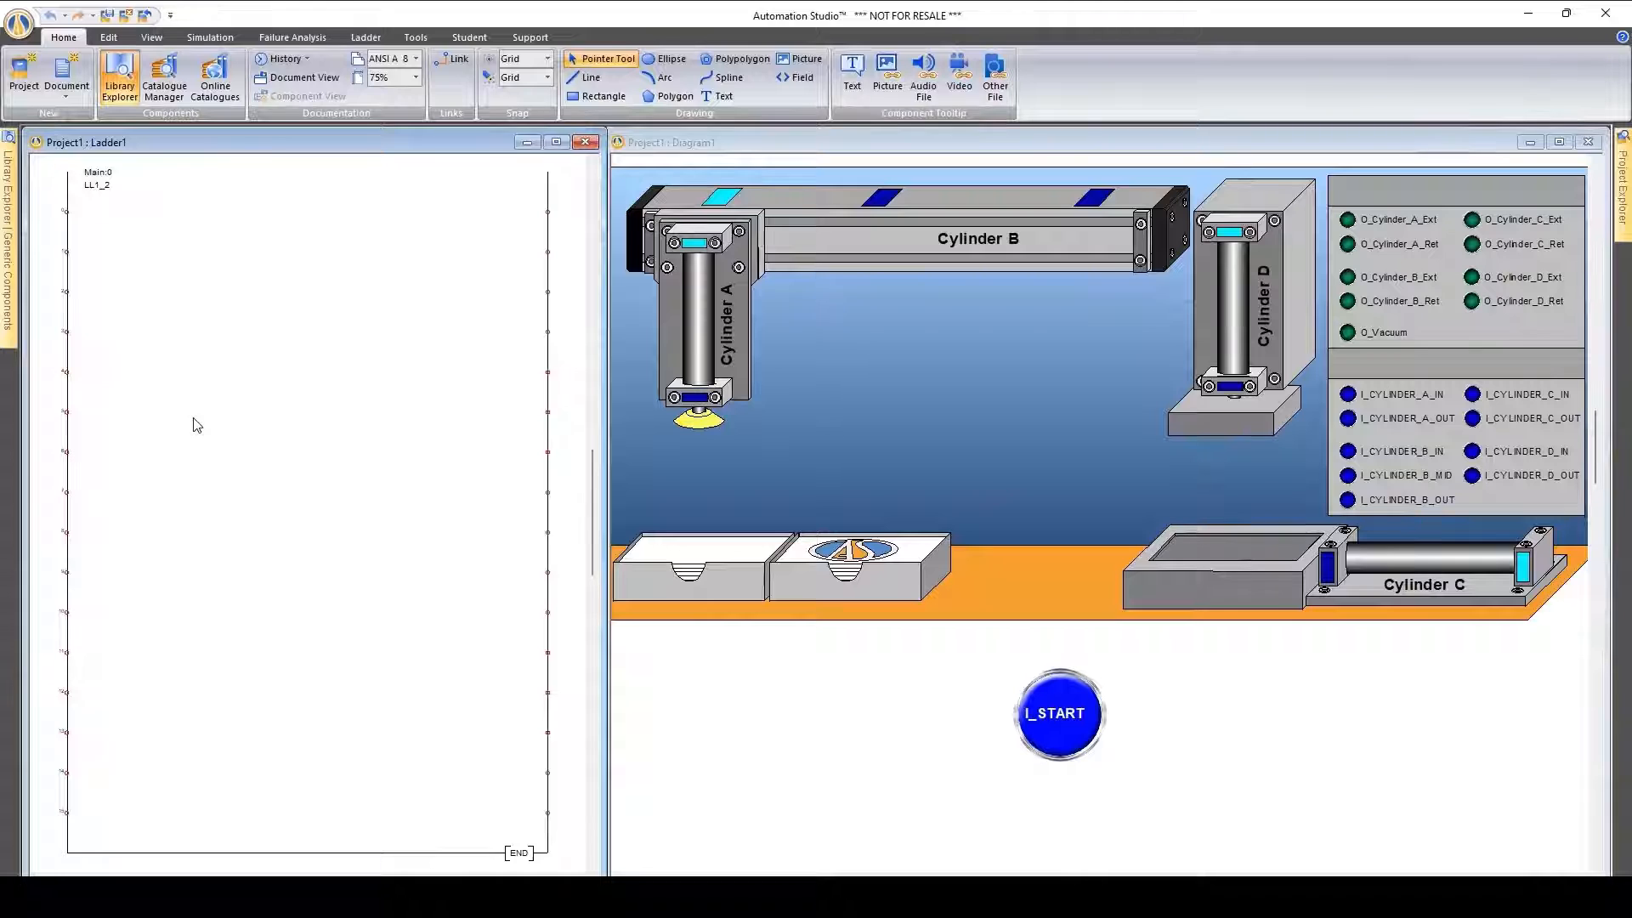
{"action": "left_click", "coordinate": [7, 238]}
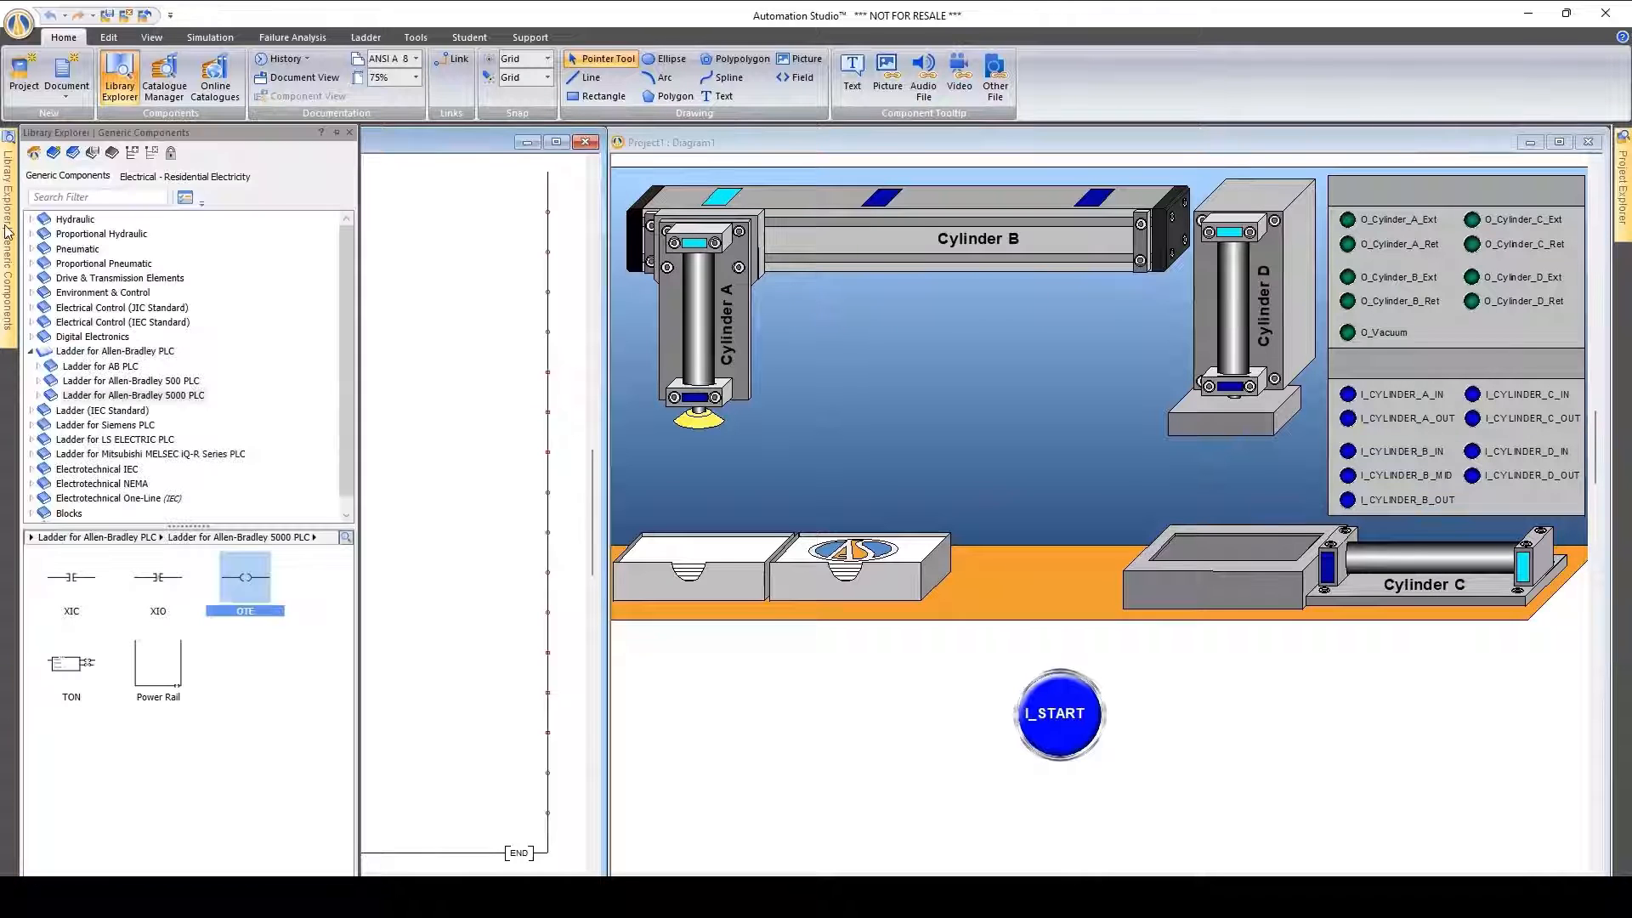
{"action": "left_click_drag", "start_coordinate": [71, 586], "coordinate": [421, 270]}
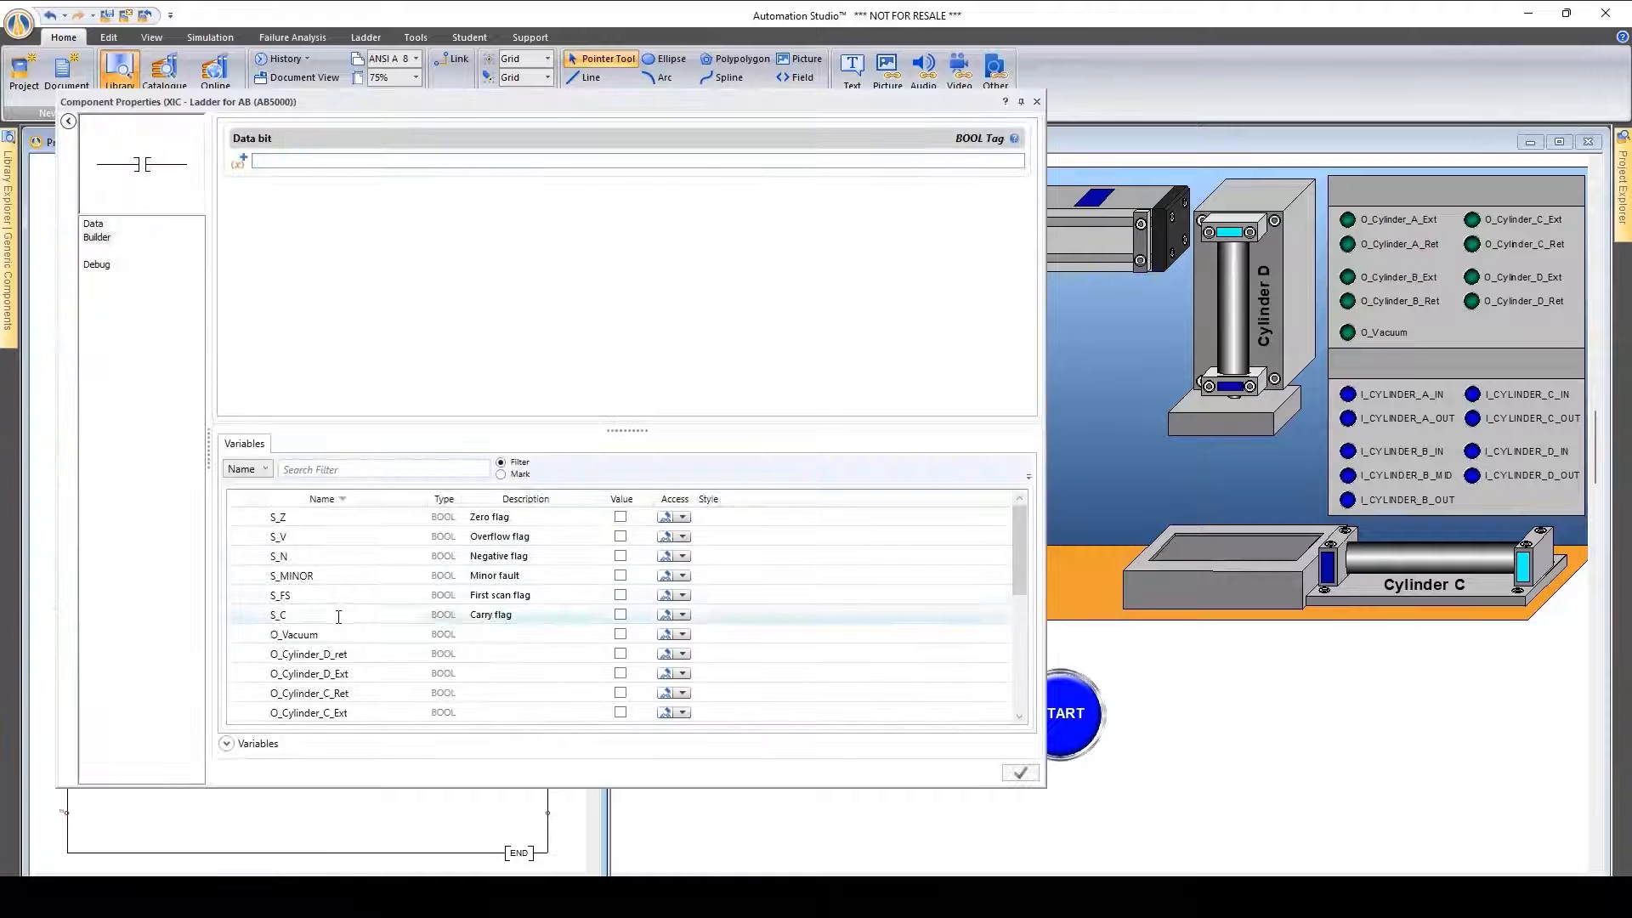
{"action": "left_click_drag", "start_coordinate": [634, 431], "coordinate": [627, 278]}
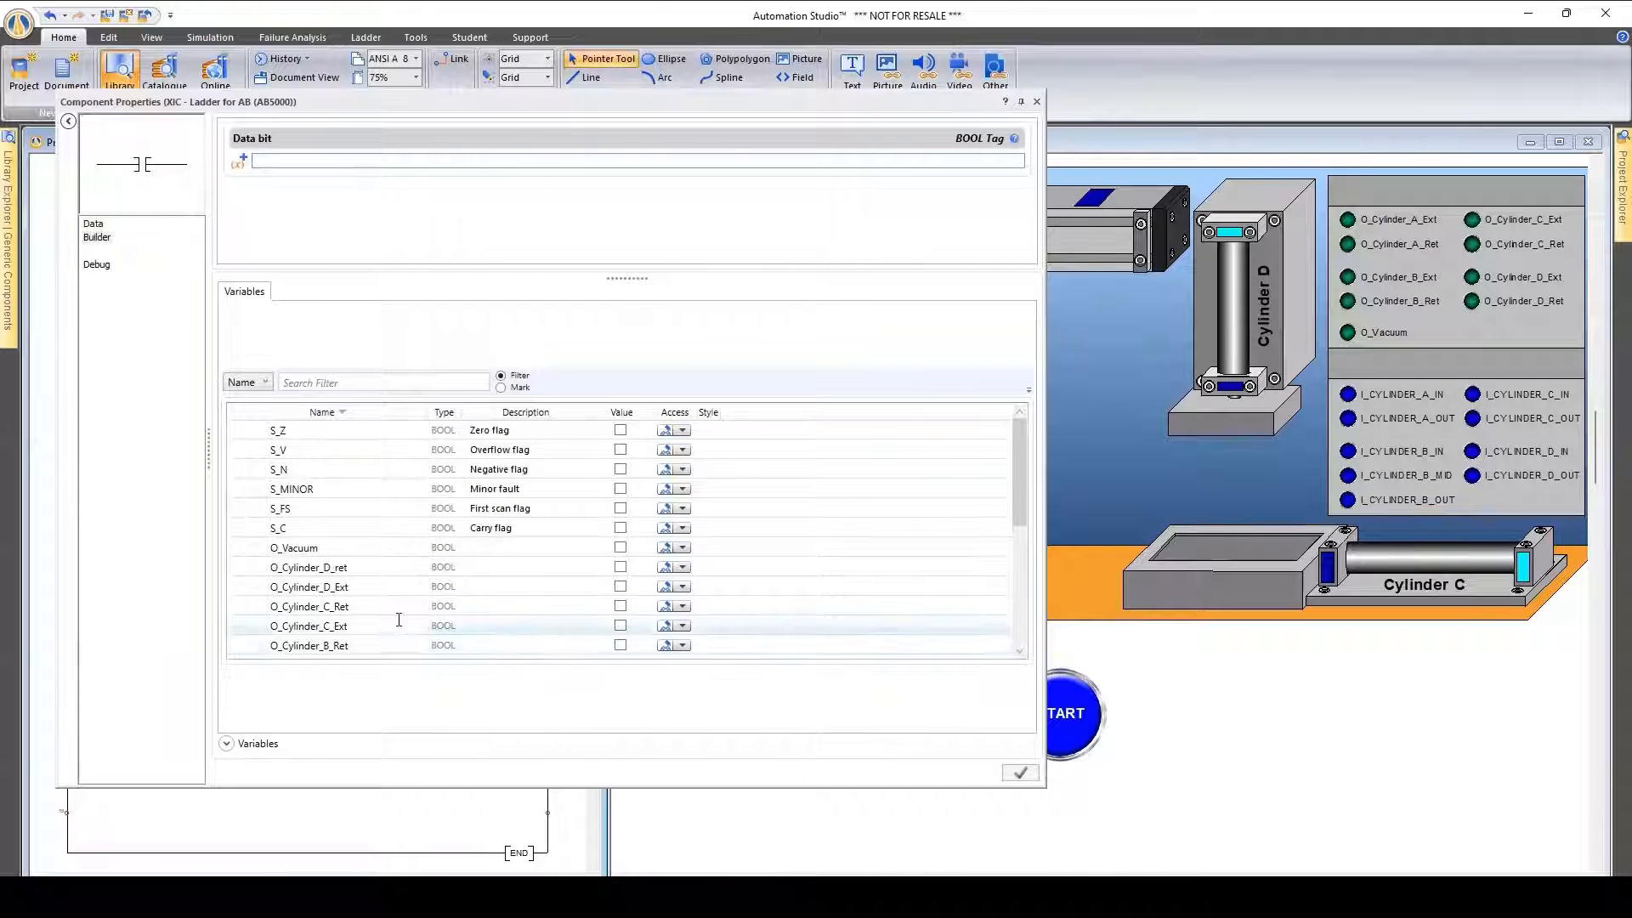
{"action": "scroll", "coordinate": [398, 620], "scroll_direction": "down", "scroll_amount": 3}
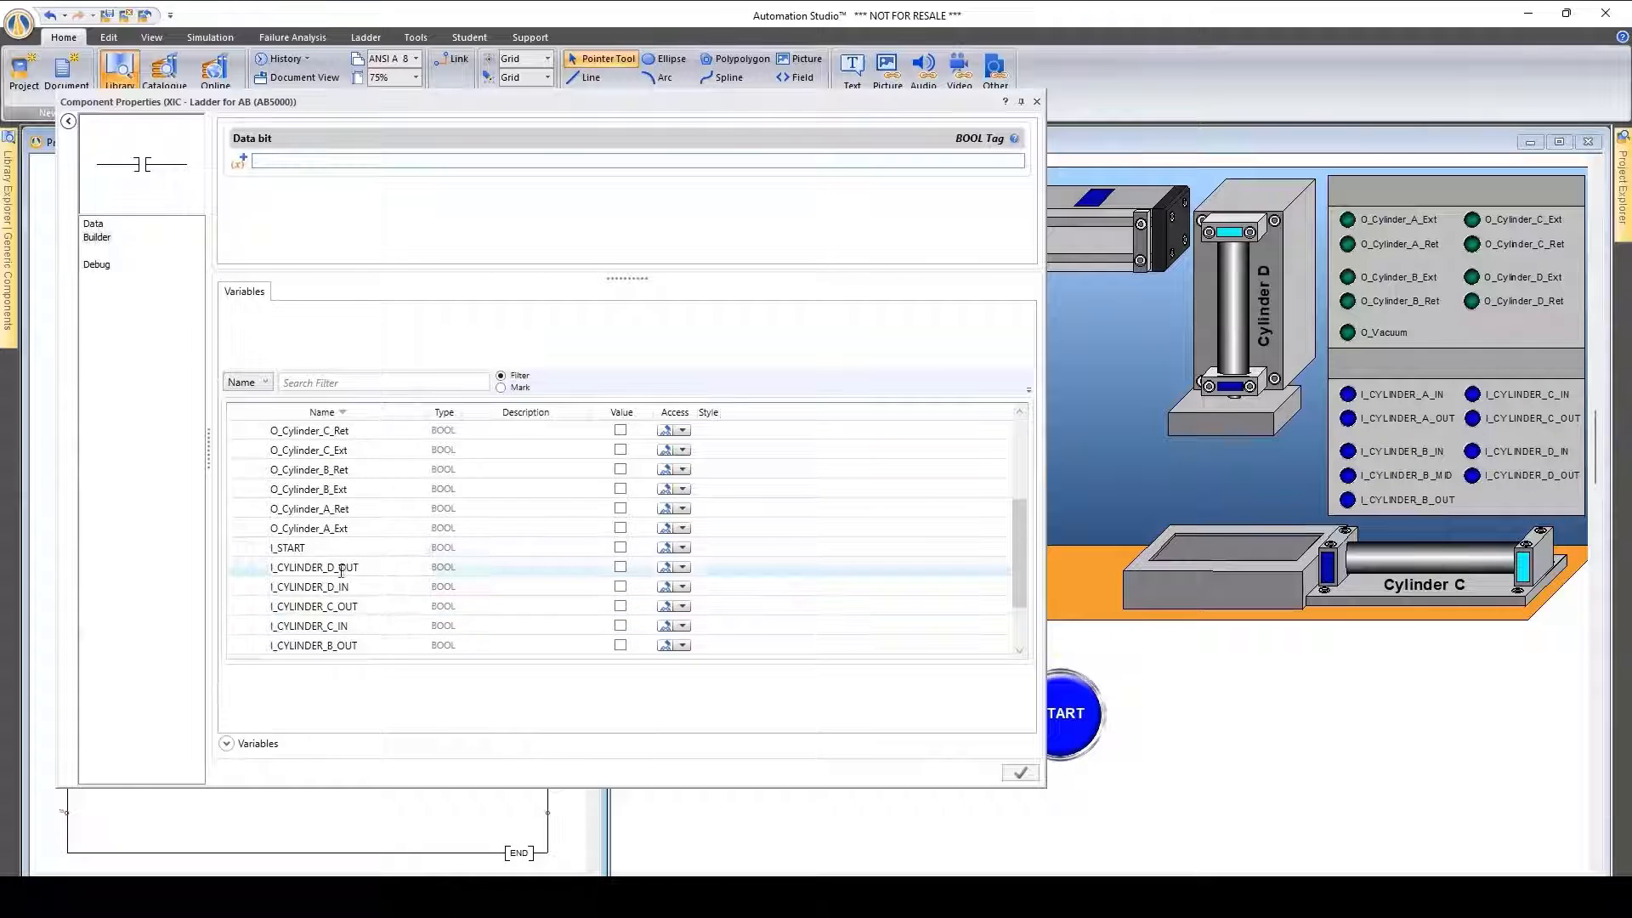
{"action": "double_click", "coordinate": [299, 548]}
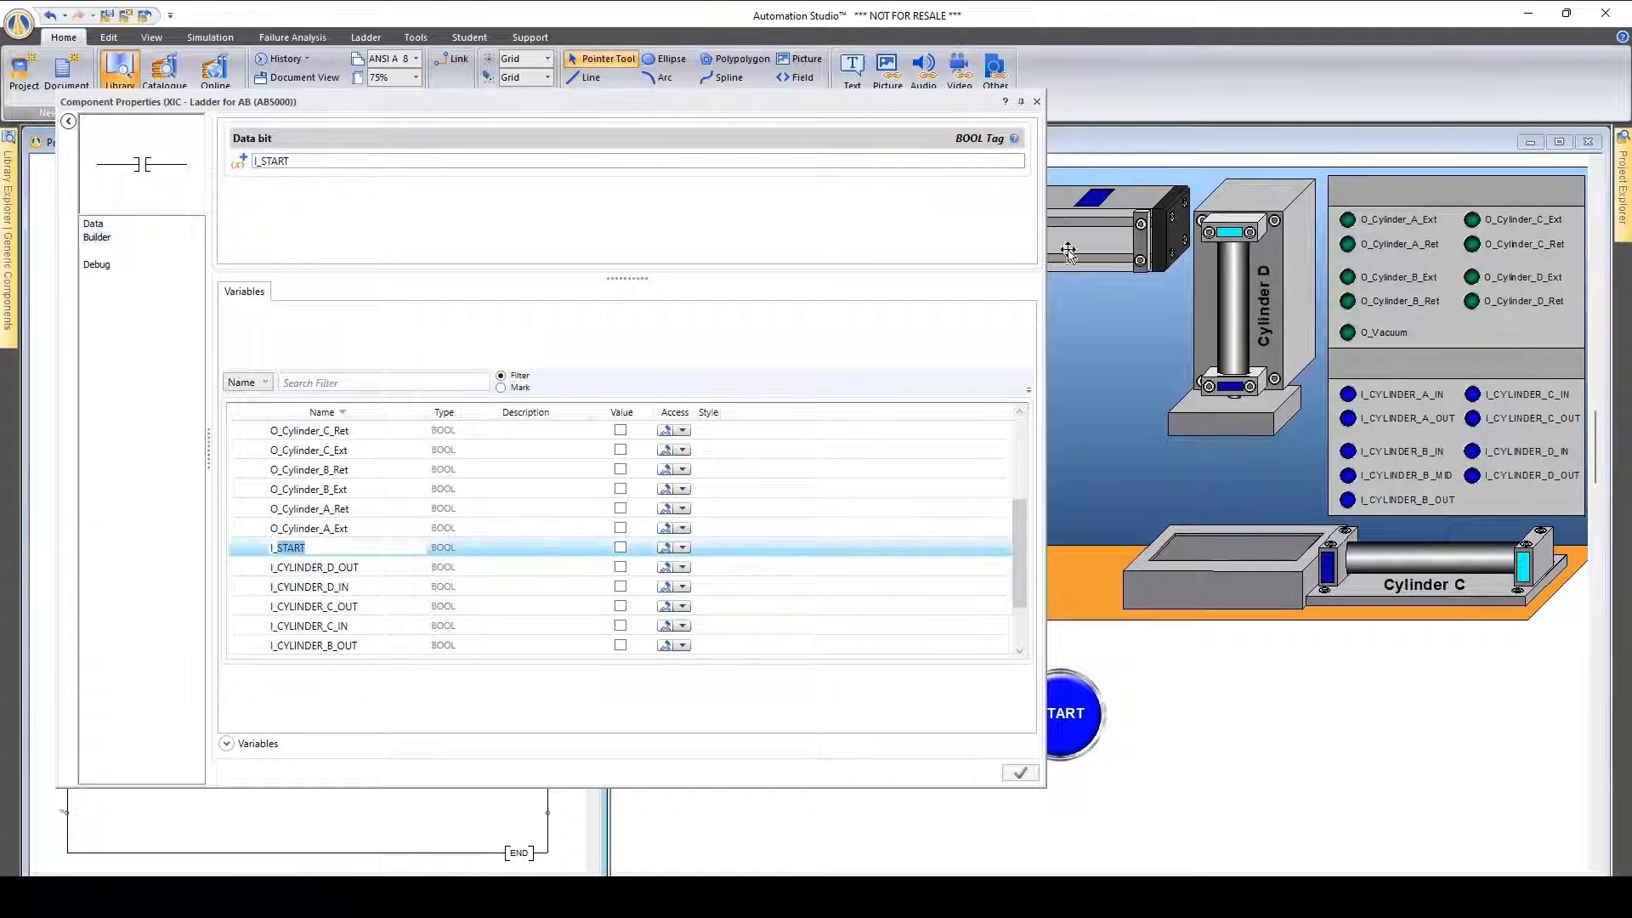
{"action": "left_click", "coordinate": [1037, 101]}
{"action": "left_click_drag", "start_coordinate": [413, 268], "coordinate": [104, 255]}
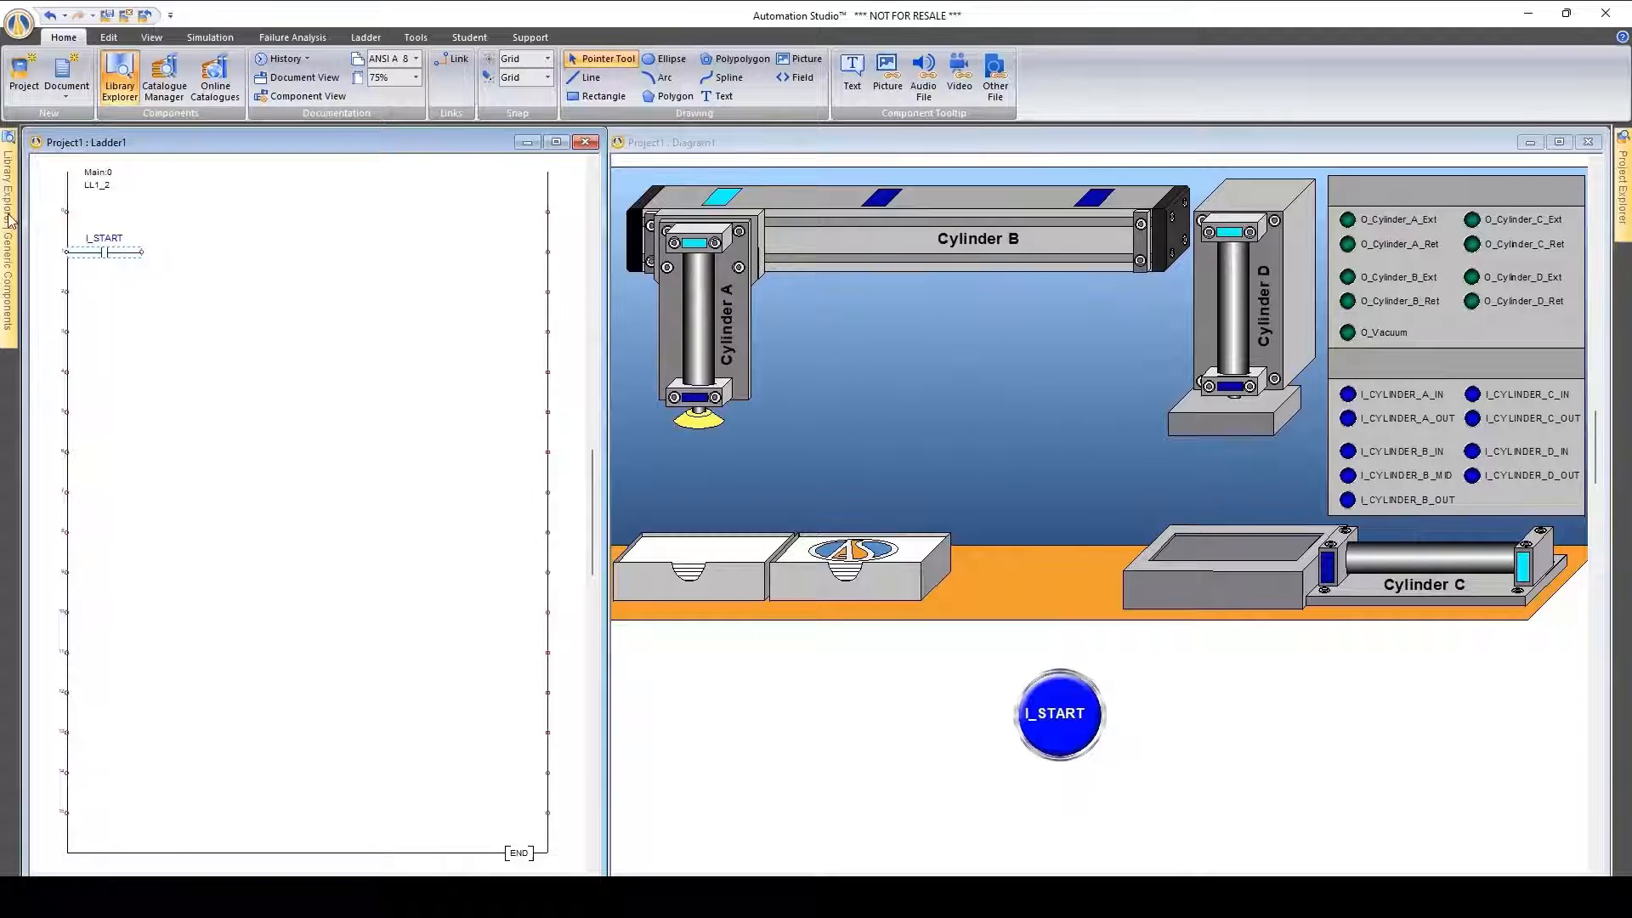
Add an OTE coil assigned to O_Cylinder_B_Ext at the right end of the rung and link it to the I_START contact
{"action": "mouse_move", "coordinate": [10, 221]}
{"action": "left_click_drag", "start_coordinate": [244, 578], "coordinate": [520, 255]}
{"action": "scroll", "coordinate": [366, 578], "scroll_direction": "down", "scroll_amount": 2}
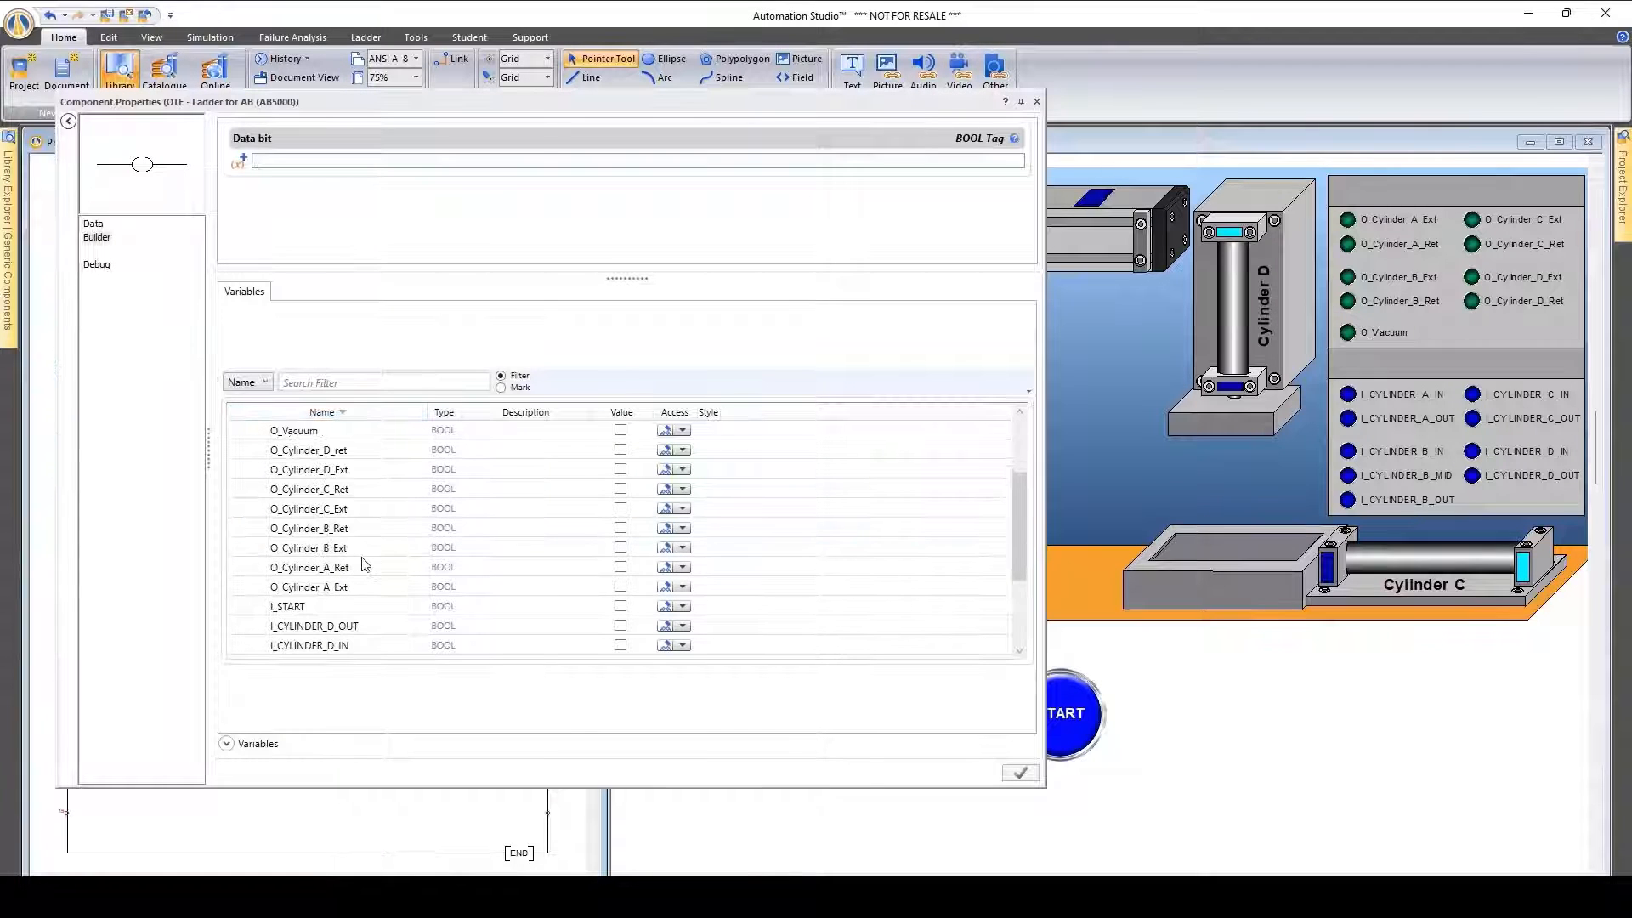
{"action": "double_click", "coordinate": [304, 548]}
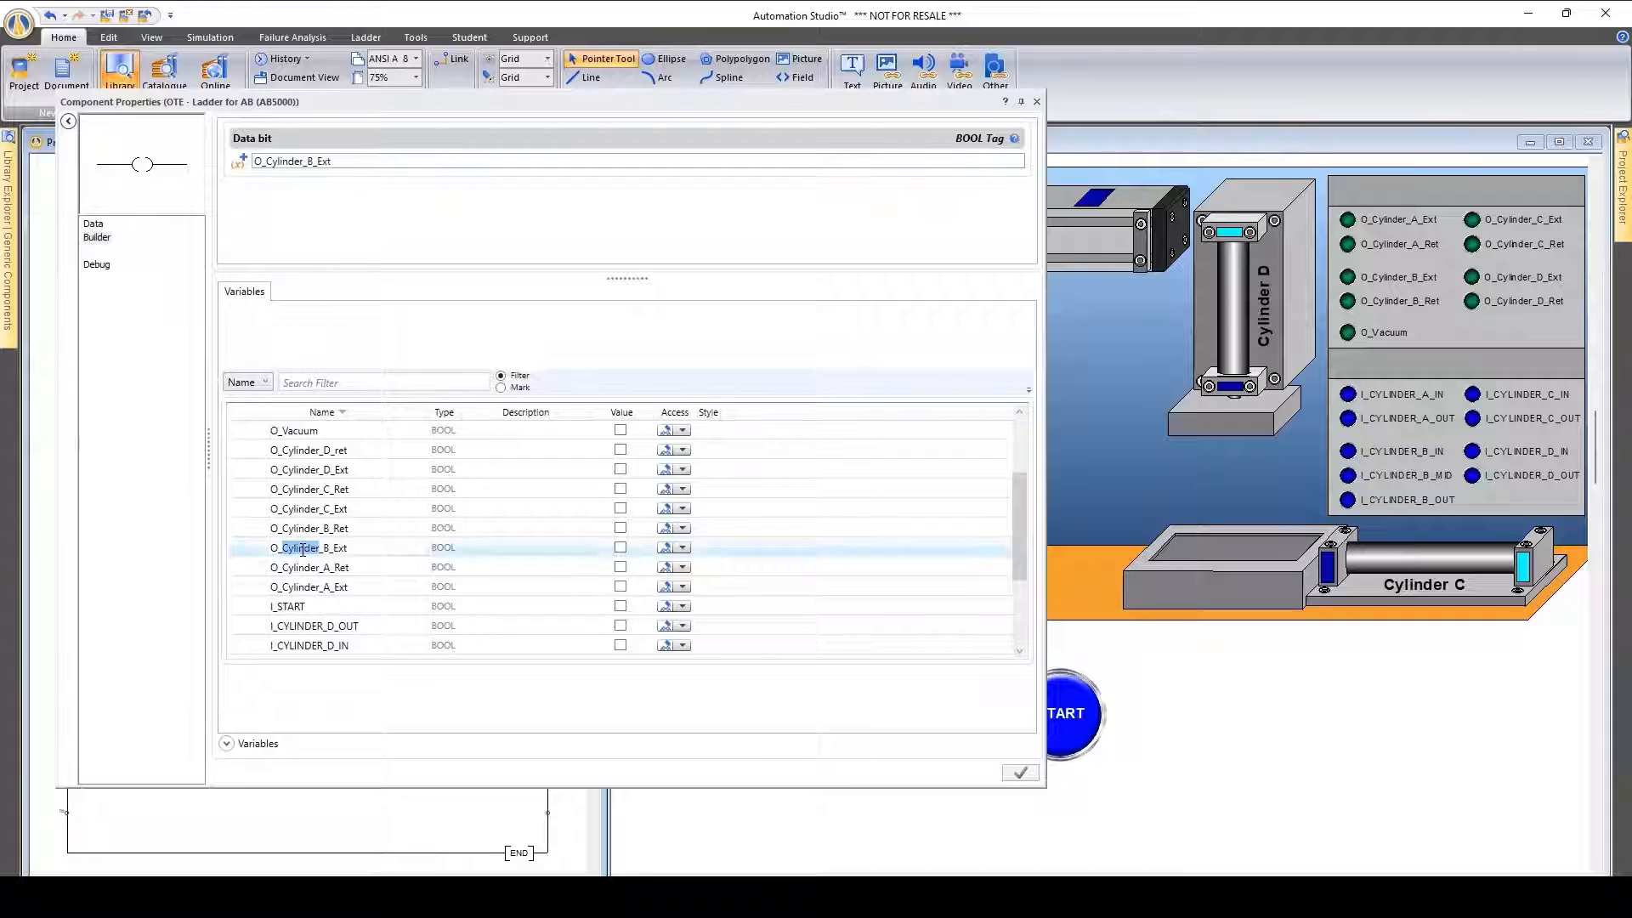
{"action": "left_click", "coordinate": [1036, 102]}
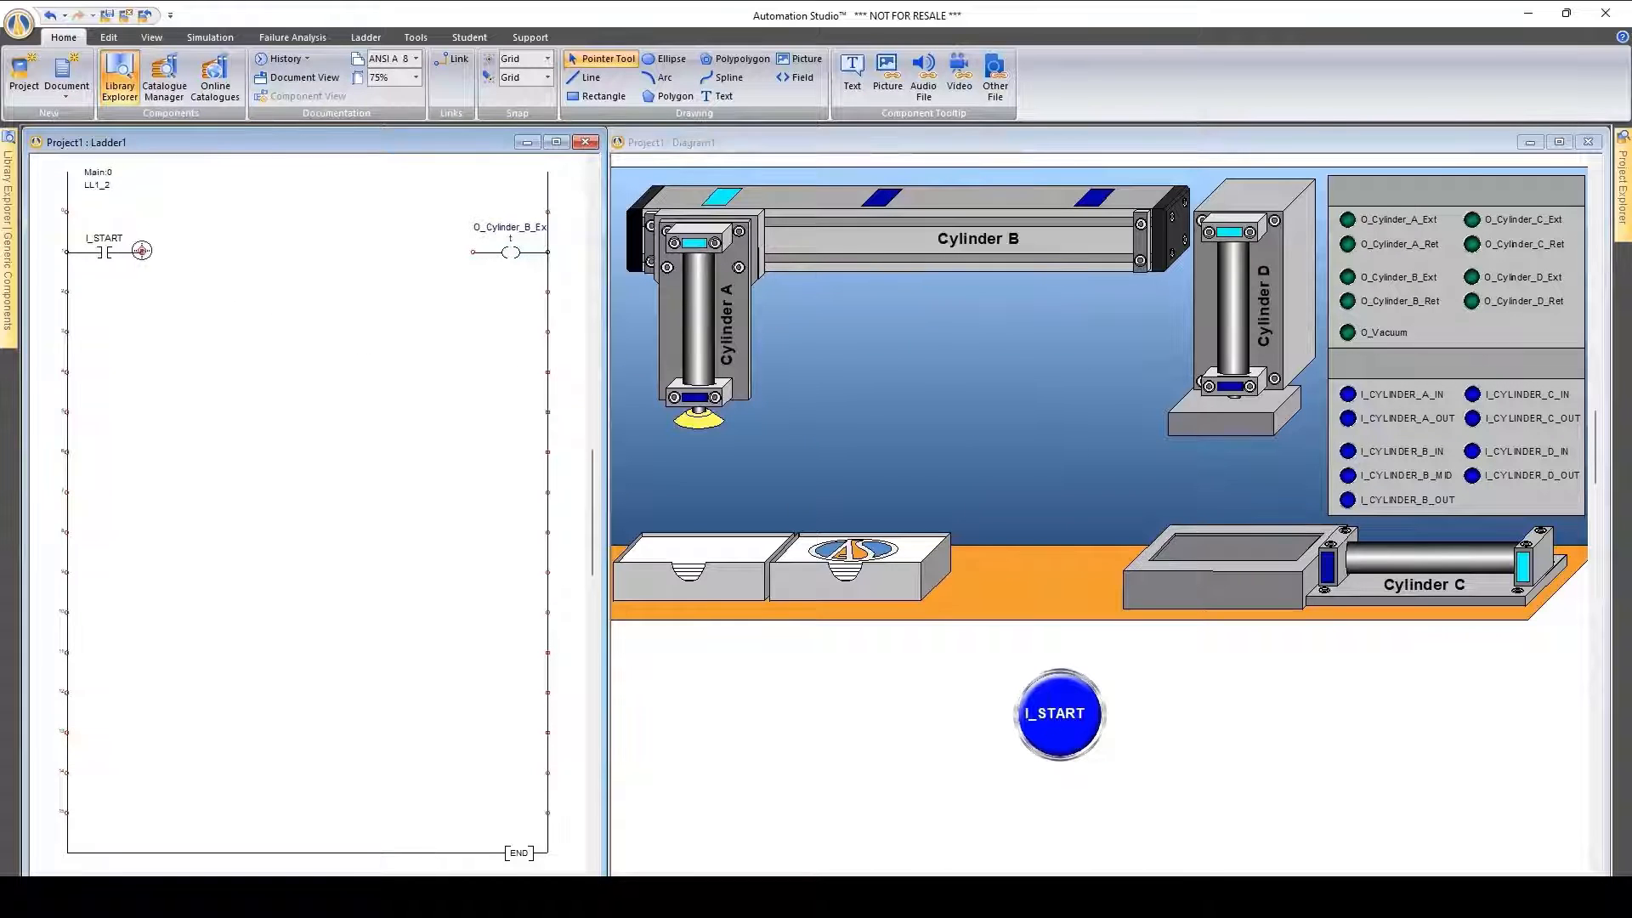
{"action": "left_click_drag", "start_coordinate": [143, 253], "coordinate": [472, 253]}
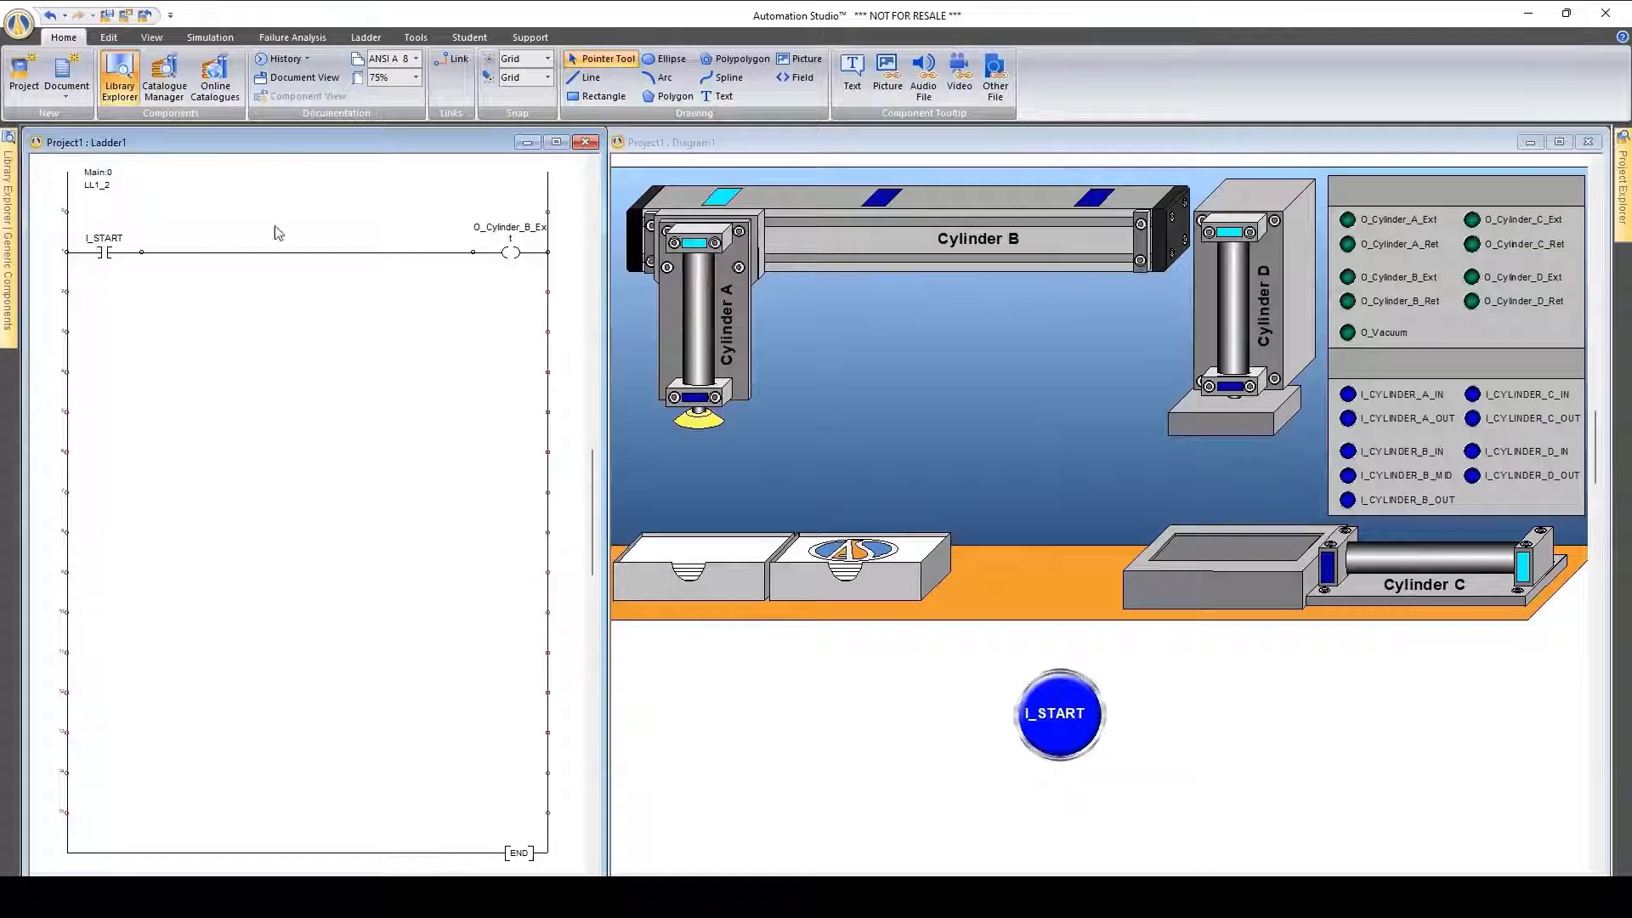
Run the normal simulation and operate the I_START button to extend cylinder B
{"action": "left_click", "coordinate": [210, 37]}
{"action": "left_click", "coordinate": [32, 75]}
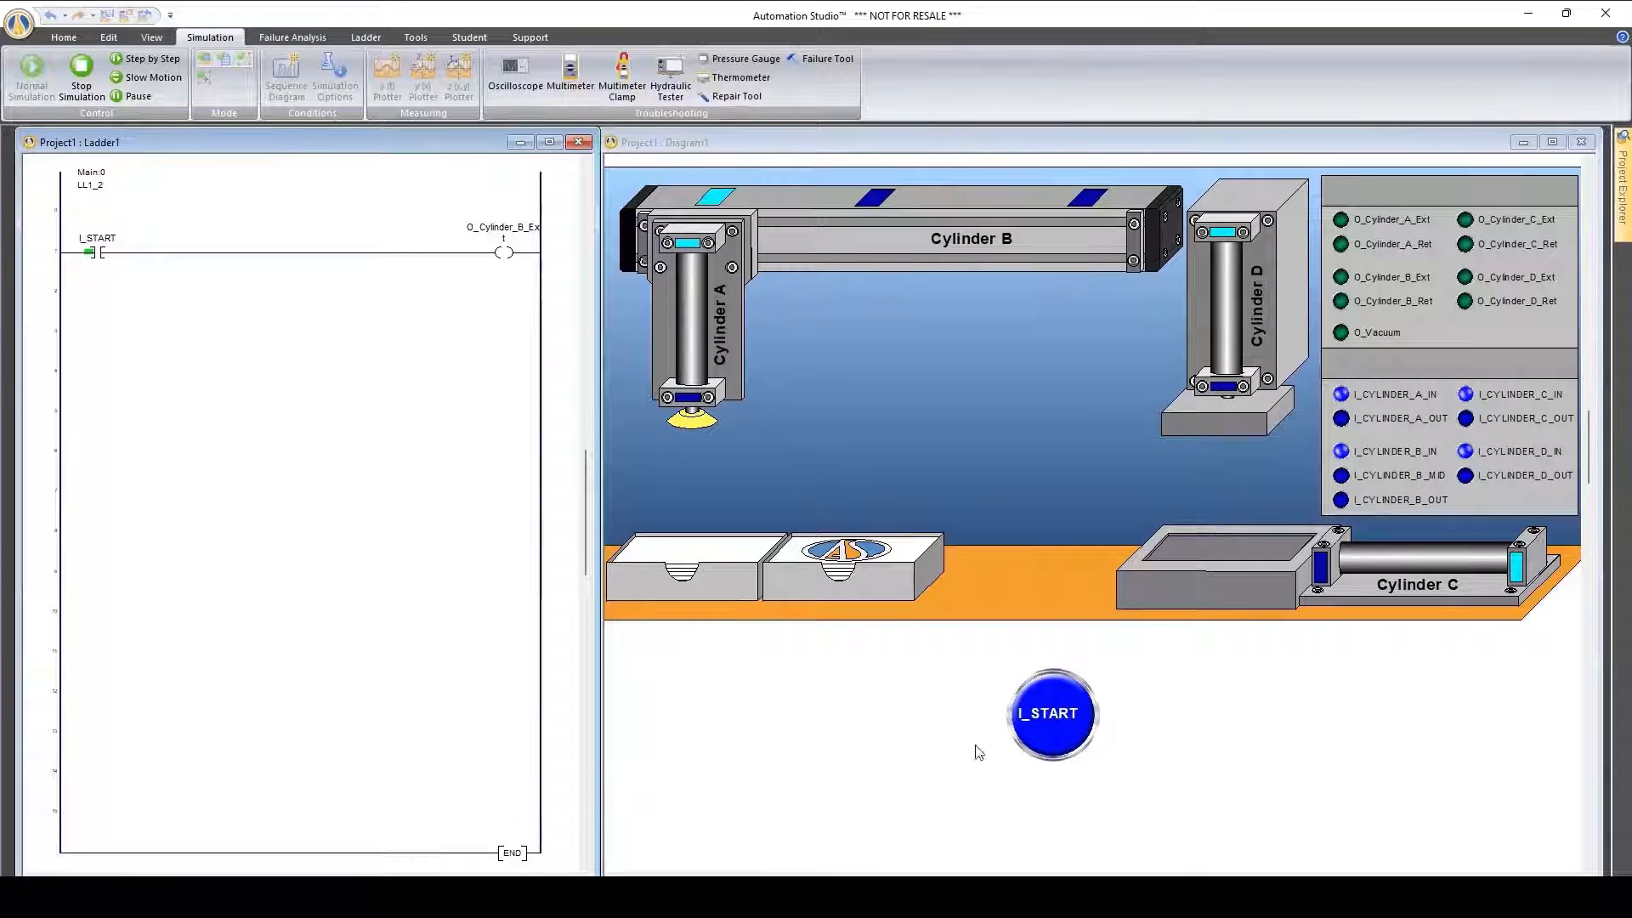
{"action": "left_click", "coordinate": [1069, 711]}
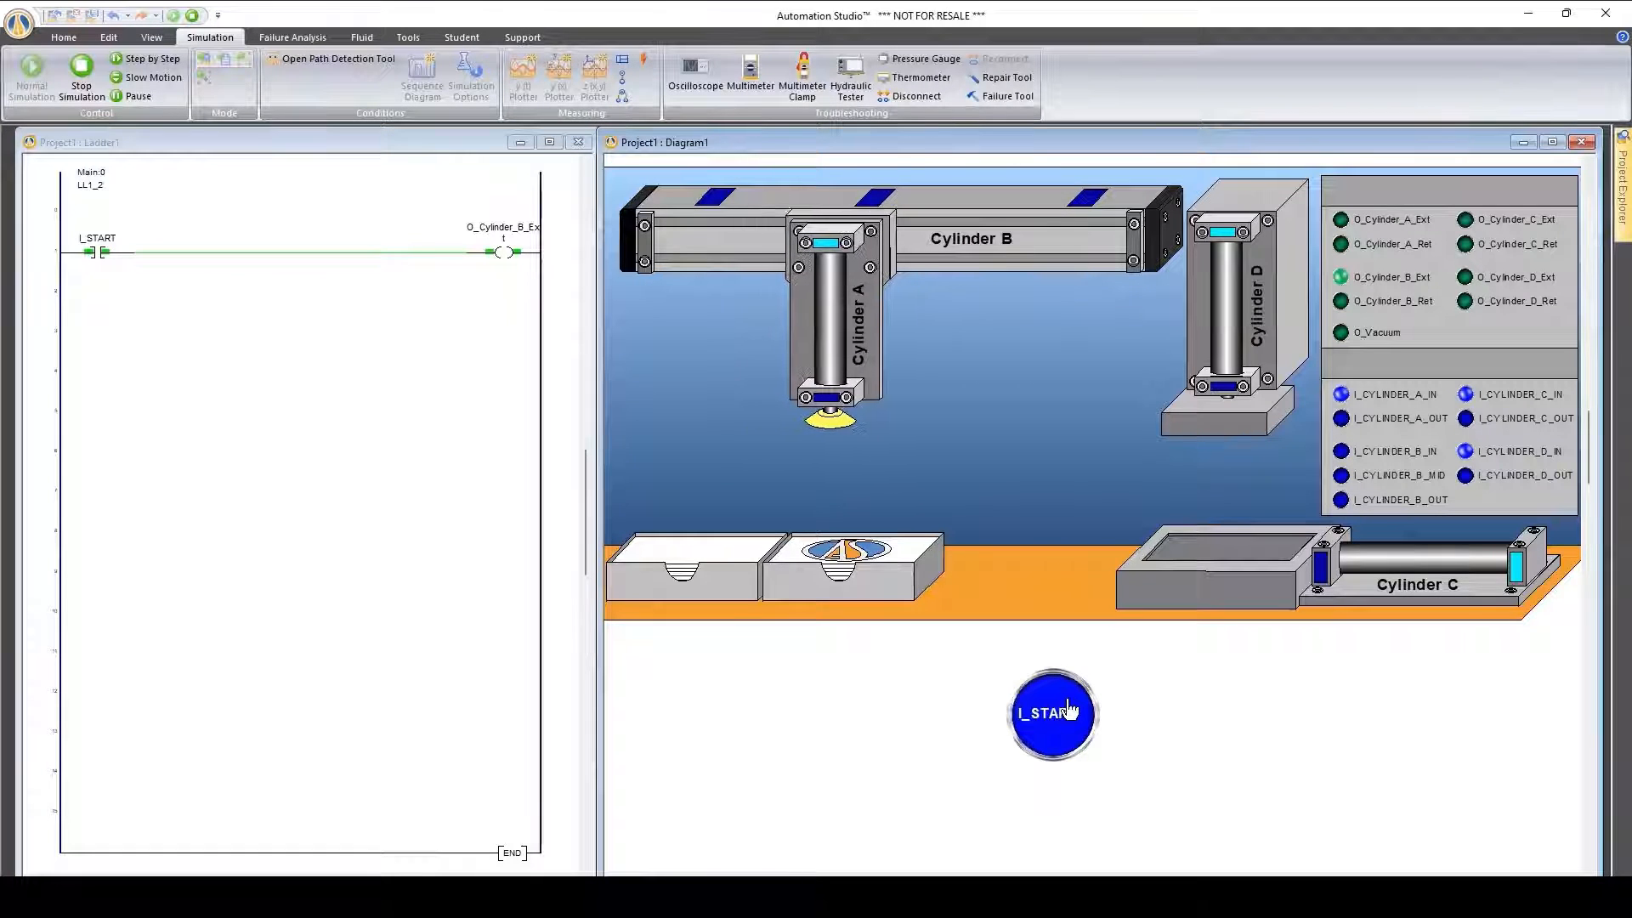
Operate the diagram's I_START button once more in the running simulation
{"action": "left_click", "coordinate": [1068, 711]}
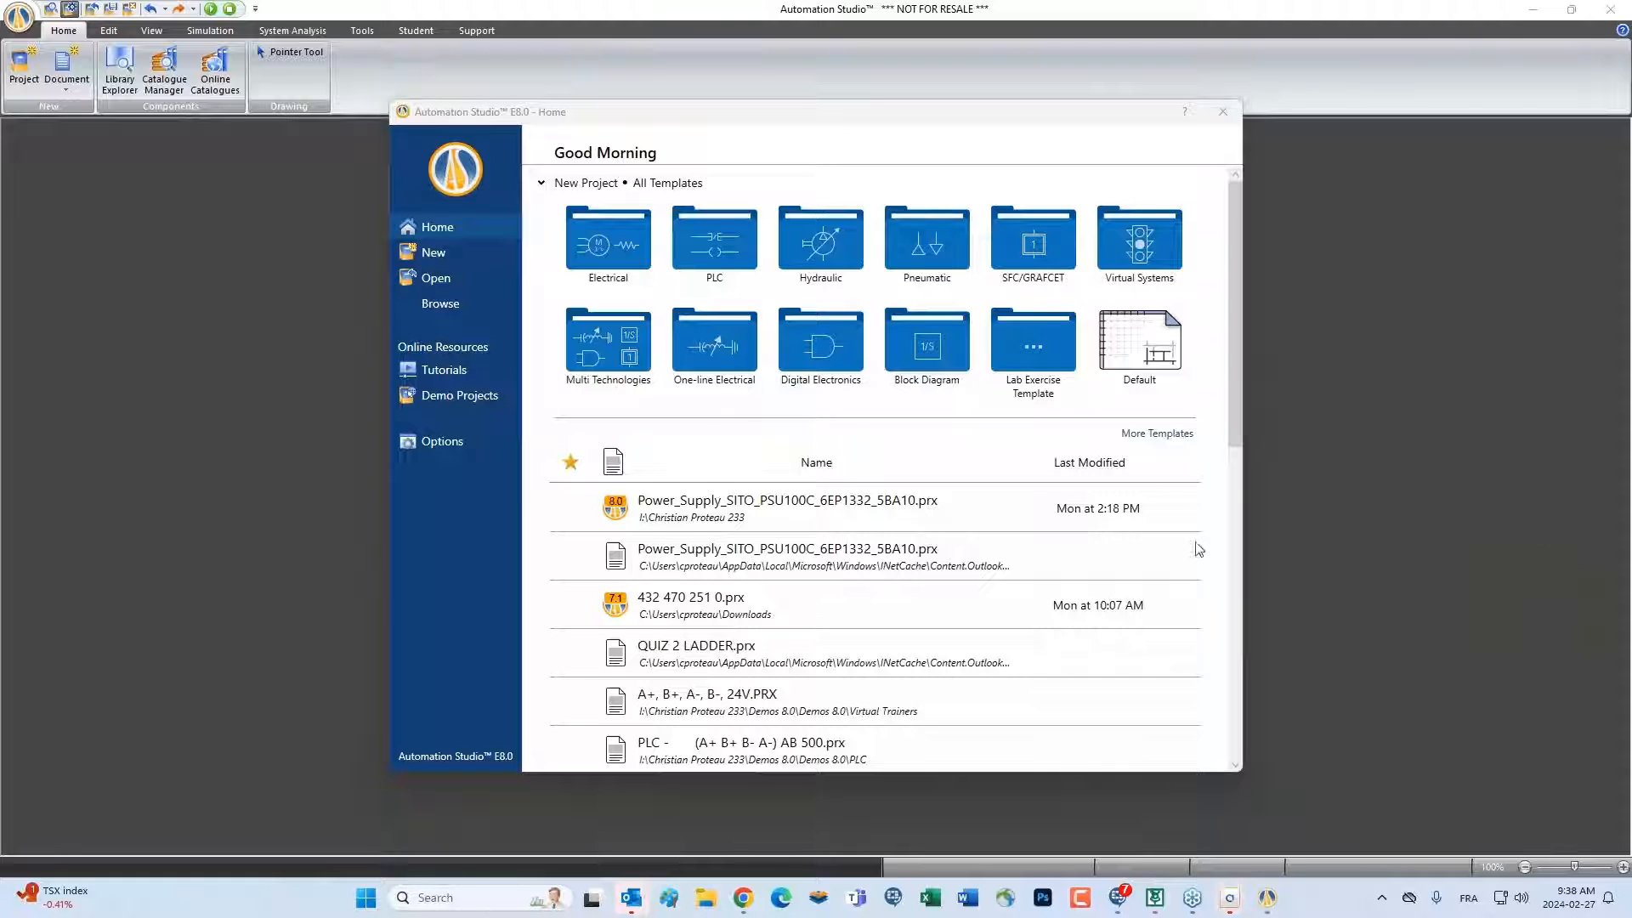
Create a new project from the first template in the Pneumatic Illustrated Components folder
{"action": "left_click", "coordinate": [924, 255]}
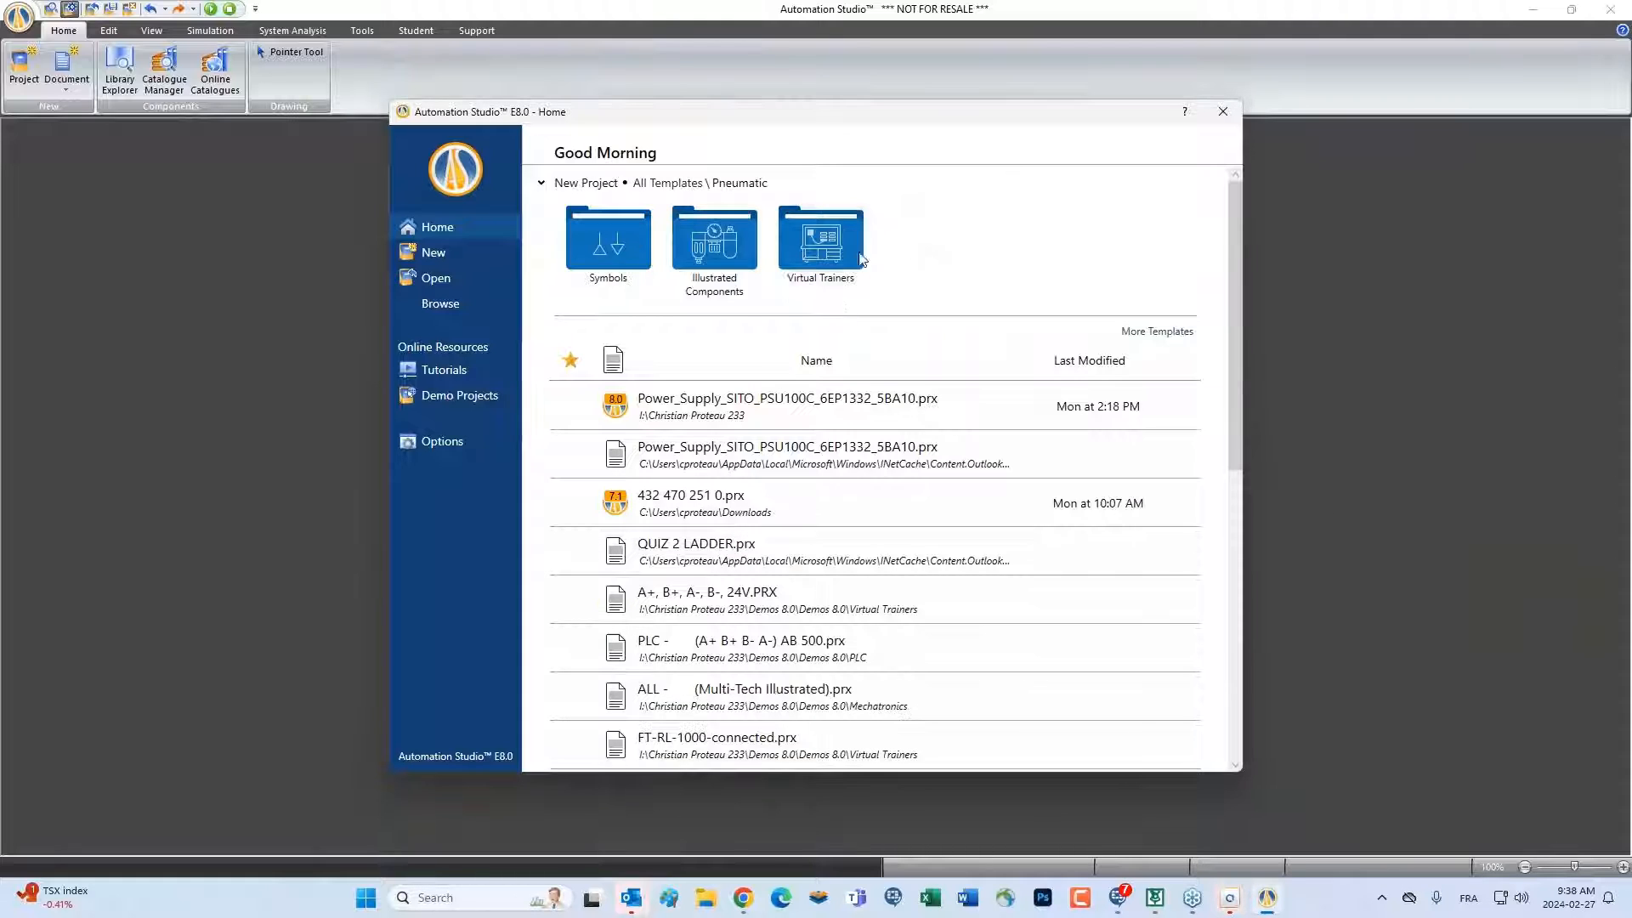
{"action": "left_click", "coordinate": [719, 251]}
{"action": "double_click", "coordinate": [617, 246]}
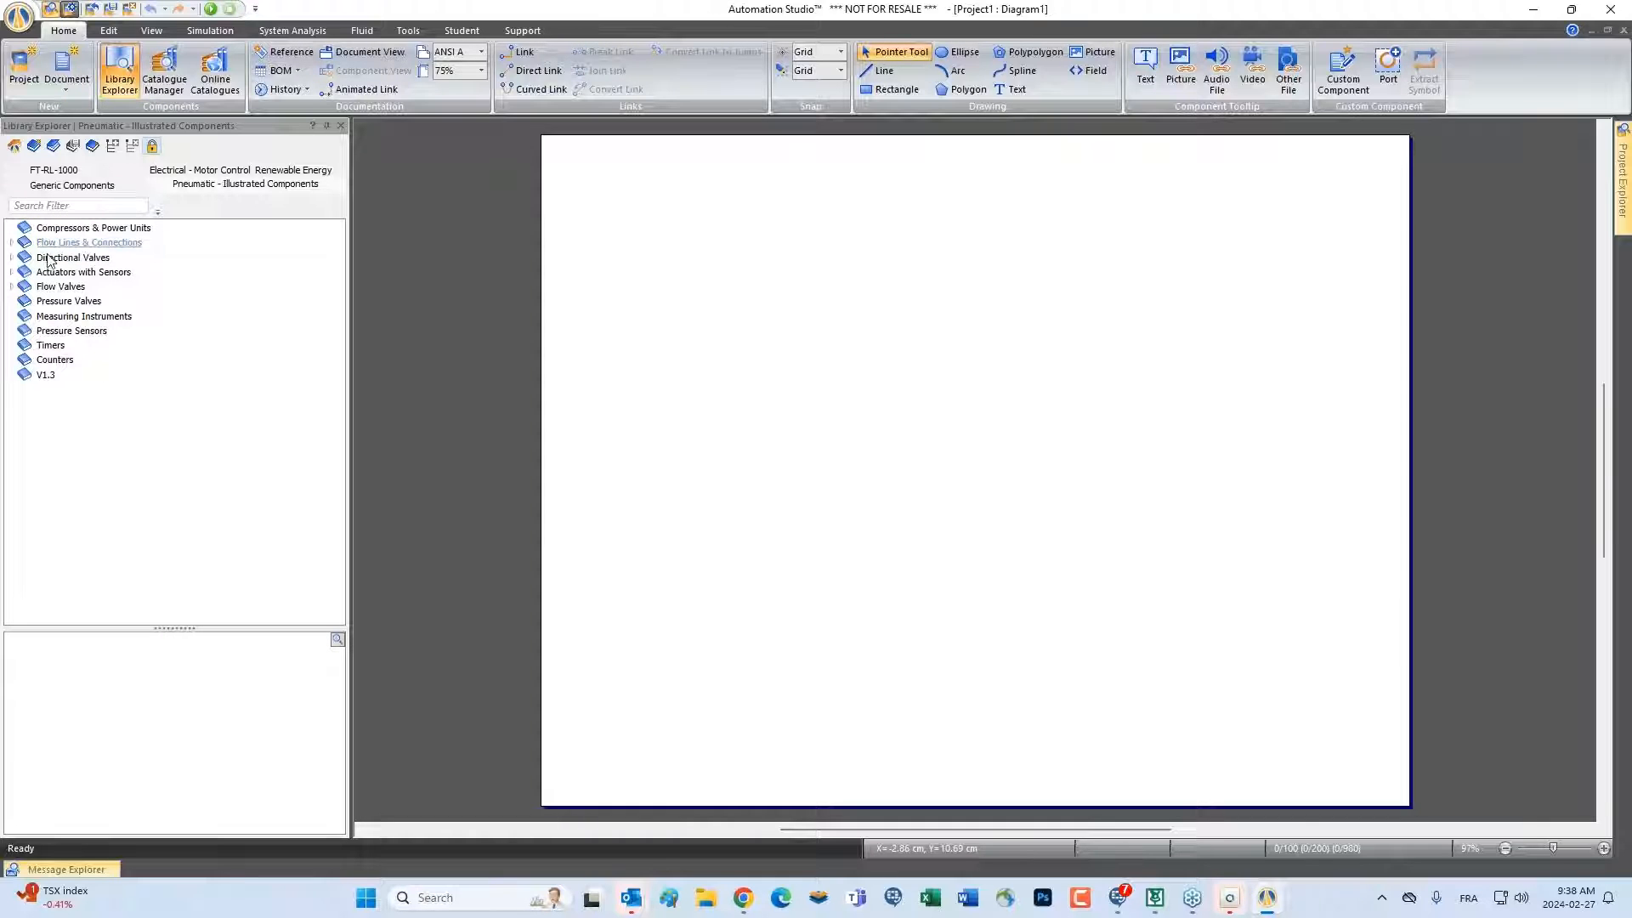
Place the Cylinder Pushing Spring from the pneumatic double-acting pushing spring actuators in the middle of the diagram
{"action": "left_click", "coordinate": [12, 272]}
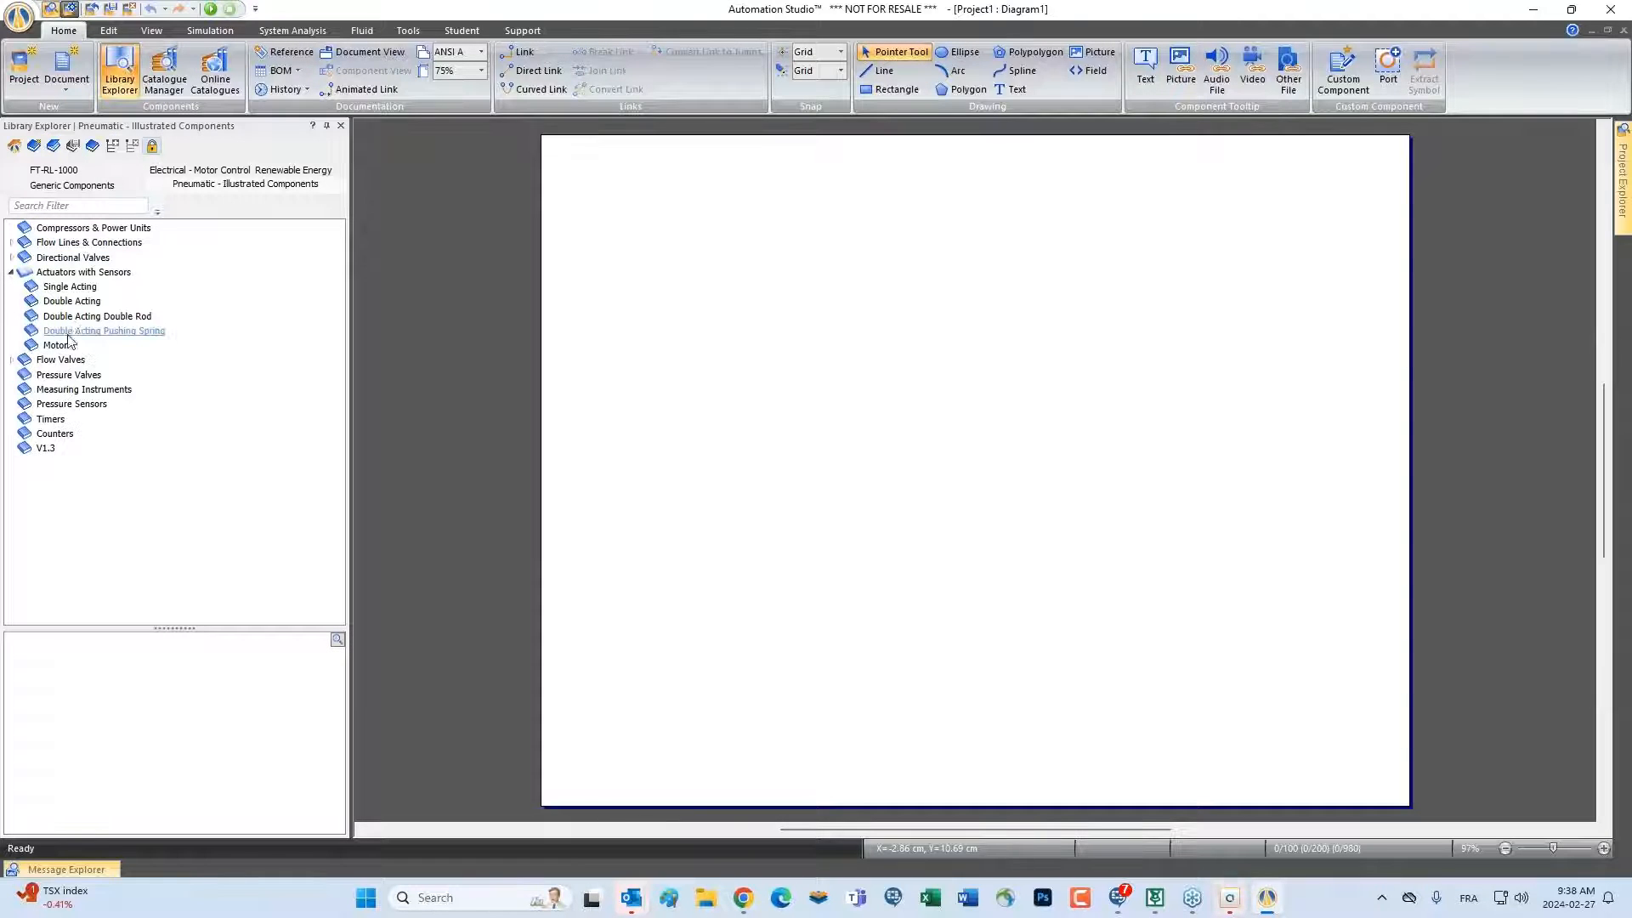
{"action": "left_click", "coordinate": [102, 331]}
{"action": "left_click_drag", "start_coordinate": [58, 714], "coordinate": [892, 370]}
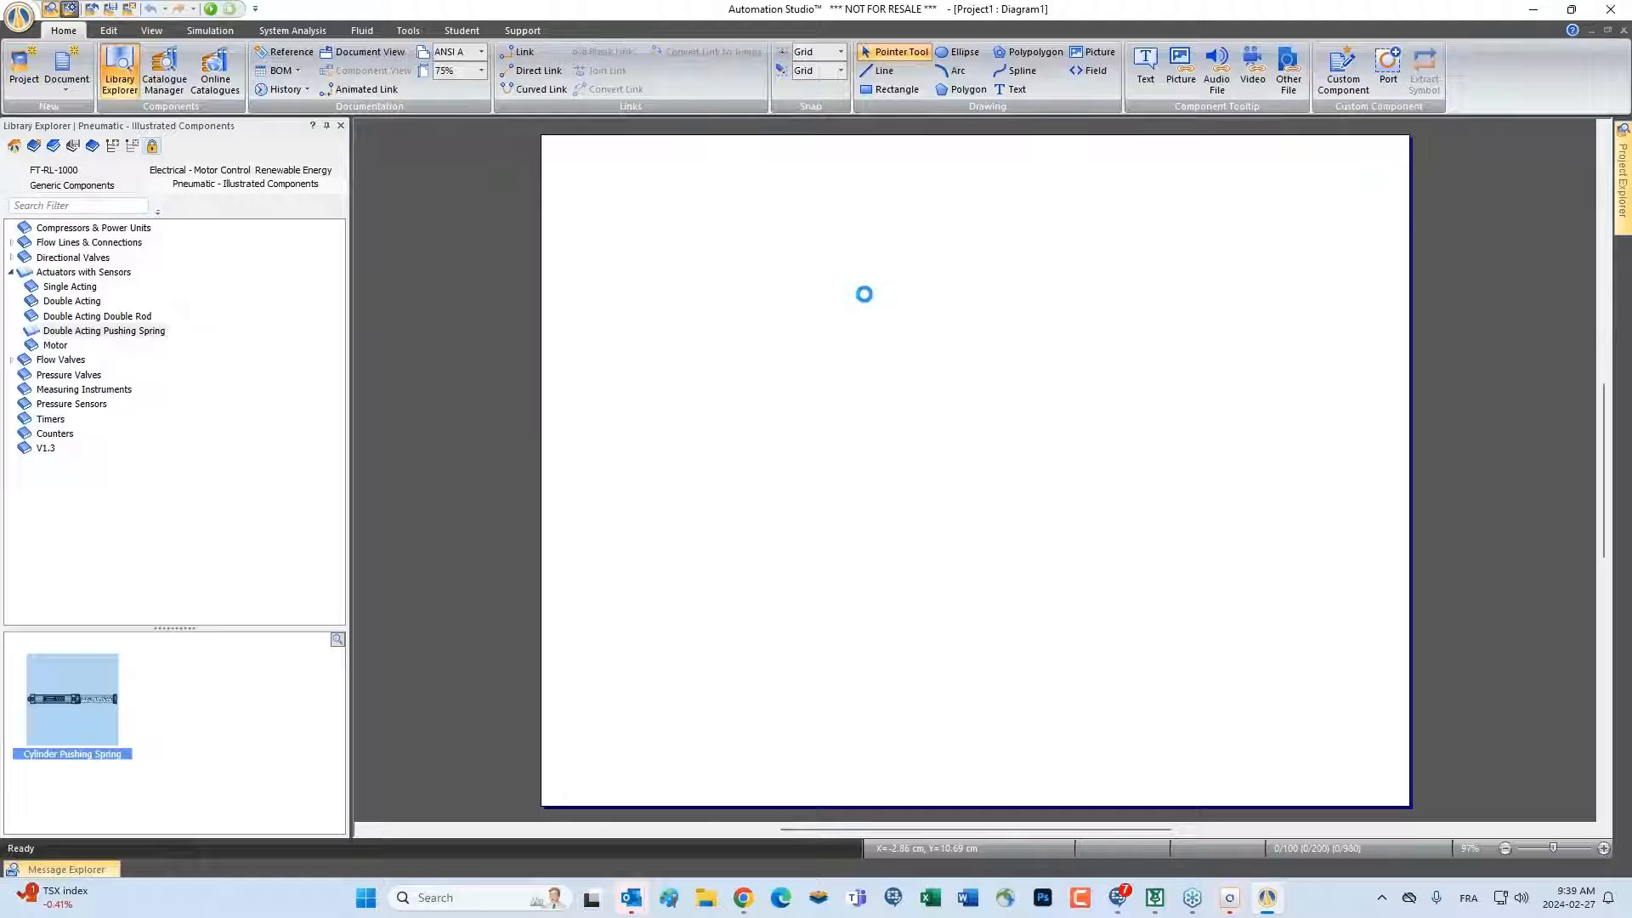
{"action": "scroll", "coordinate": [899, 267], "scroll_direction": "up", "scroll_amount": 8}
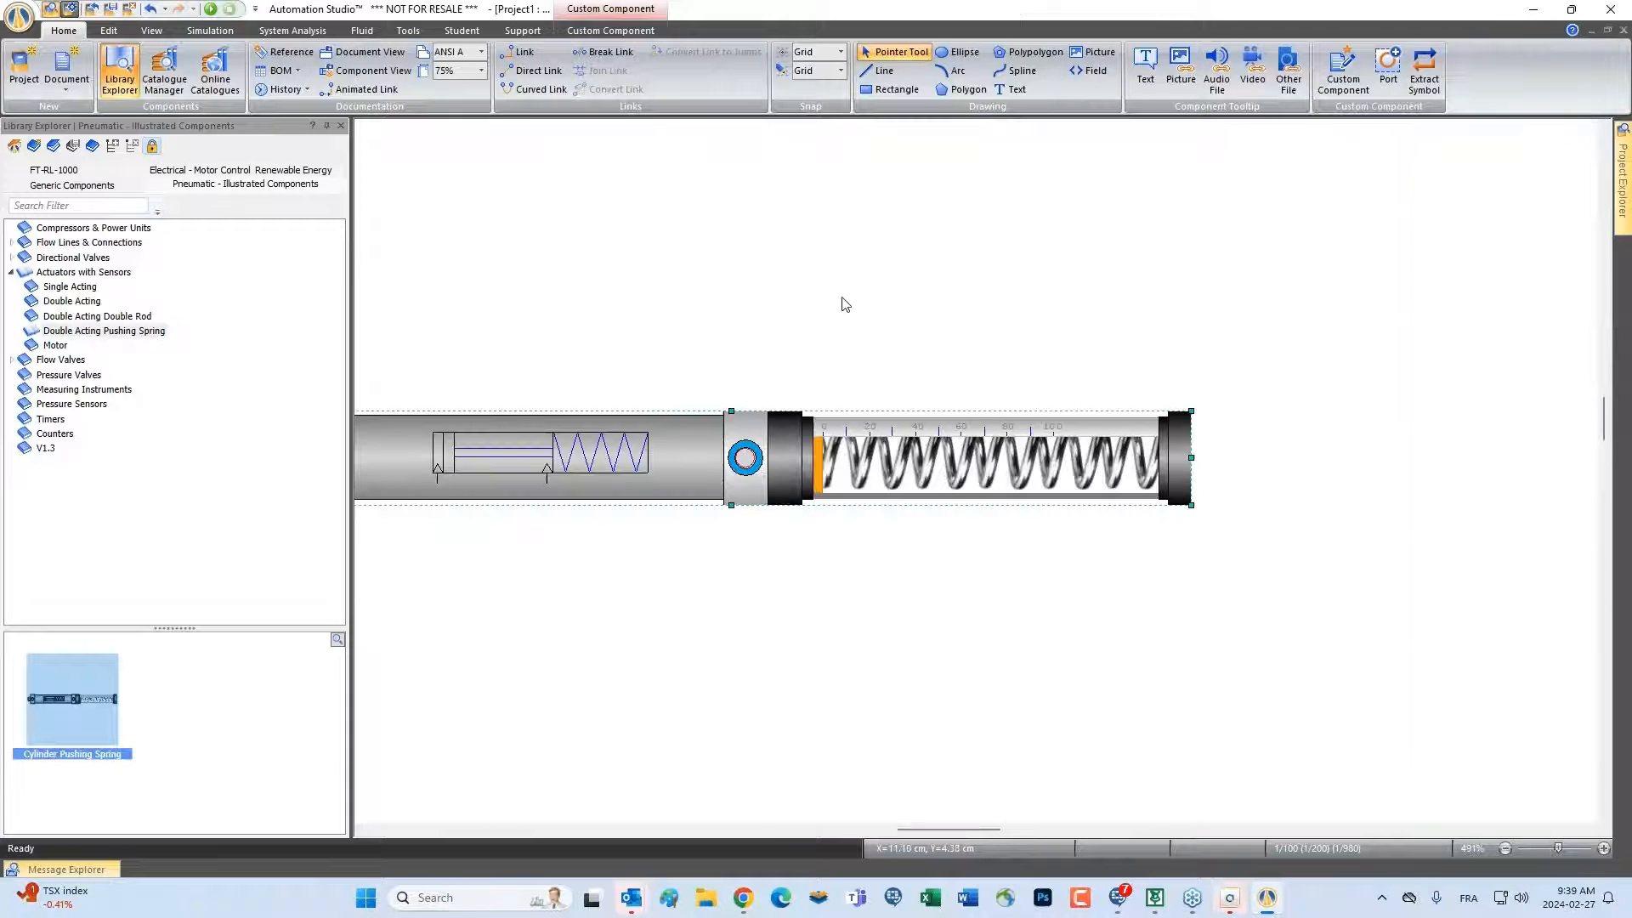
{"action": "scroll", "coordinate": [843, 296], "scroll_direction": "down", "scroll_amount": 1}
{"action": "left_click", "coordinate": [742, 282]}
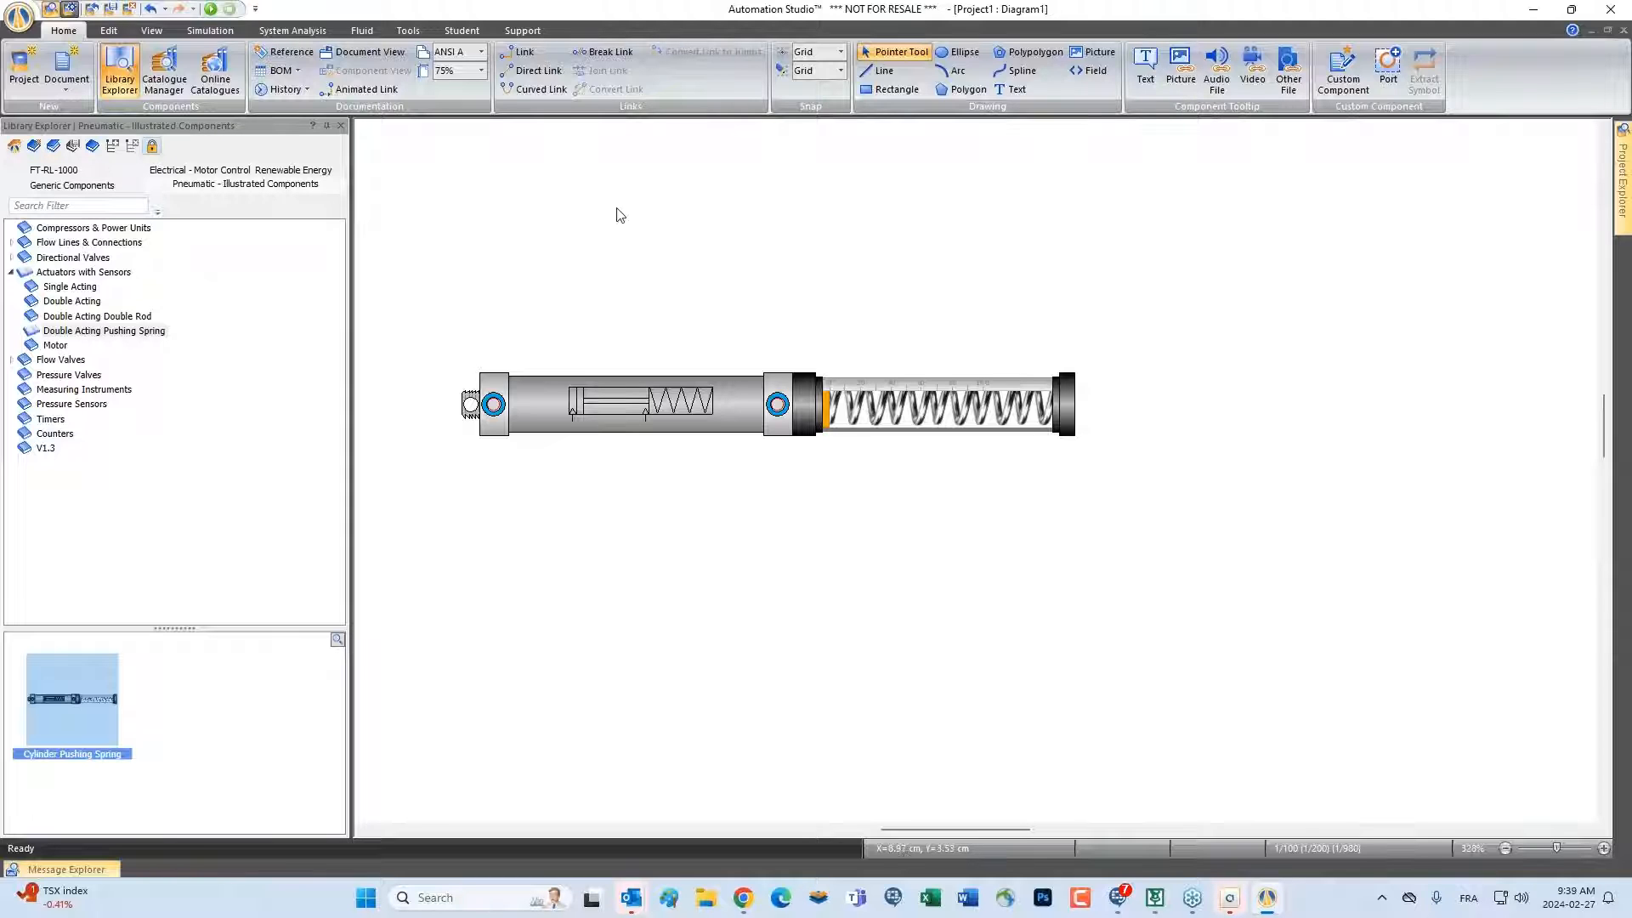
Try to place the LC2D09G7 Interlock from the Motor Control power contactors below the cylinder in the diagram
{"action": "left_click", "coordinate": [194, 176]}
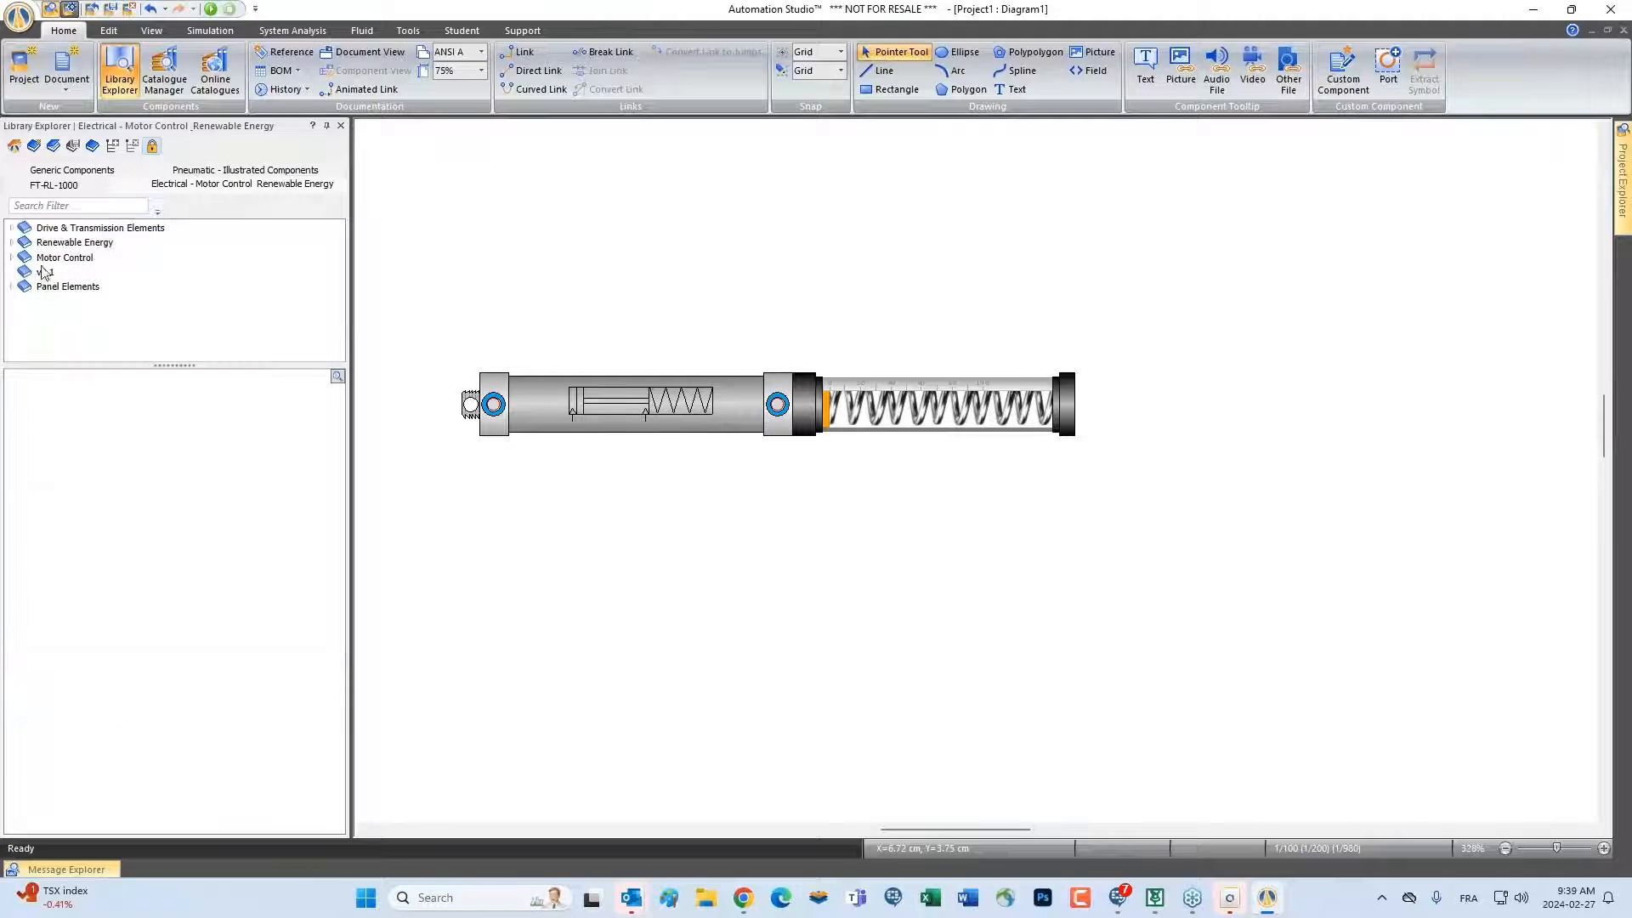
{"action": "left_click", "coordinate": [11, 257]}
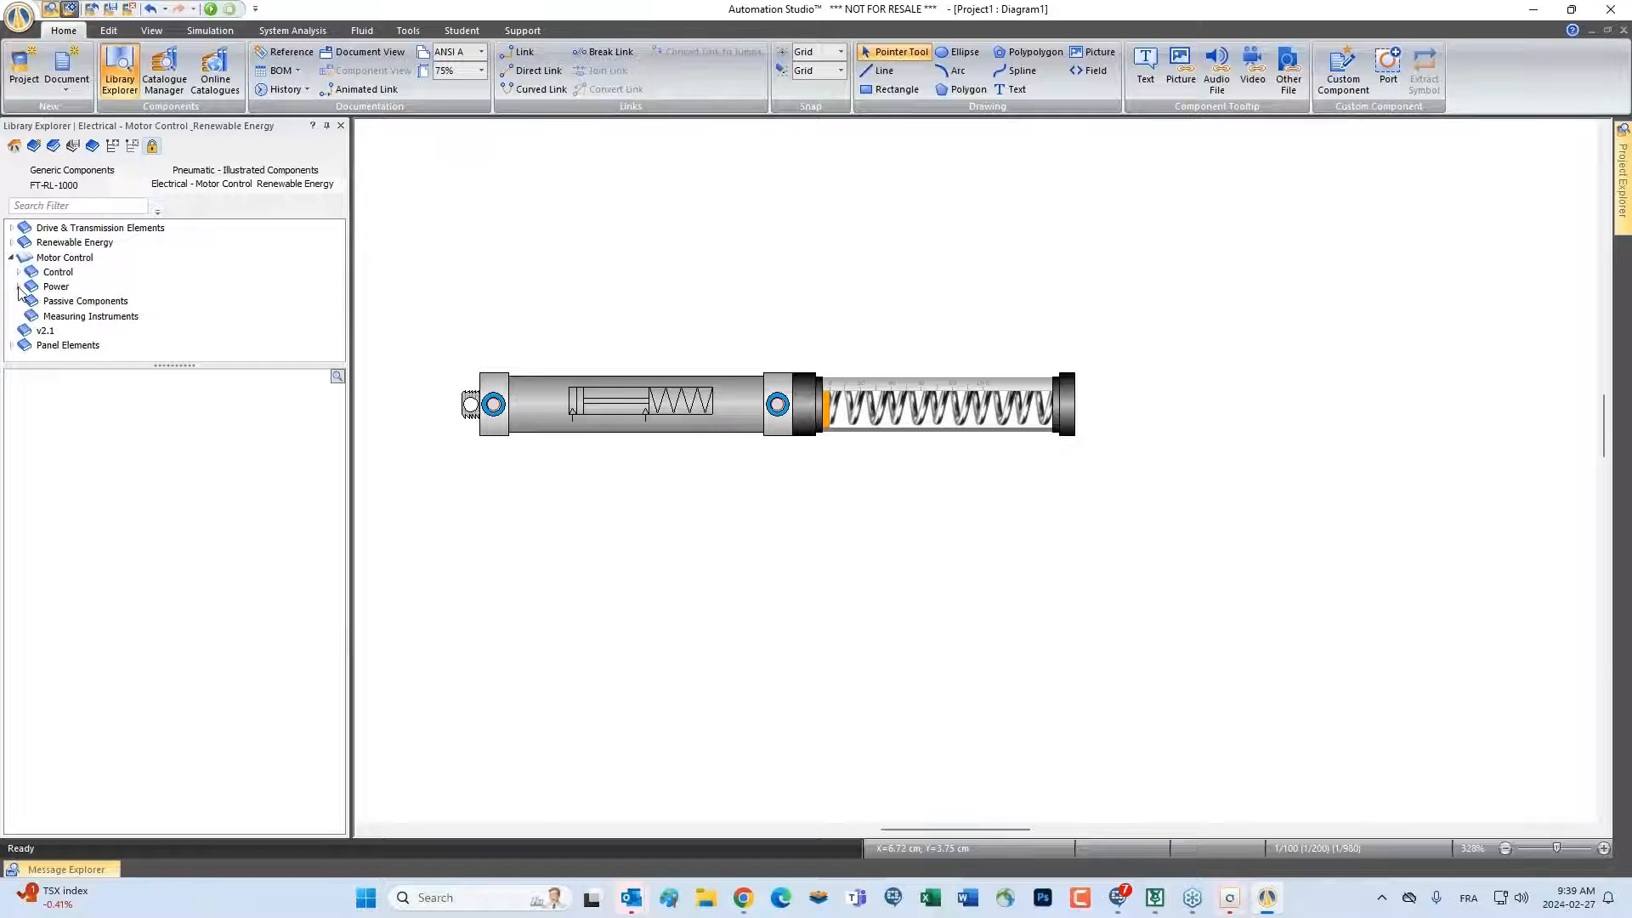
{"action": "left_click", "coordinate": [18, 286]}
{"action": "left_click", "coordinate": [81, 360]}
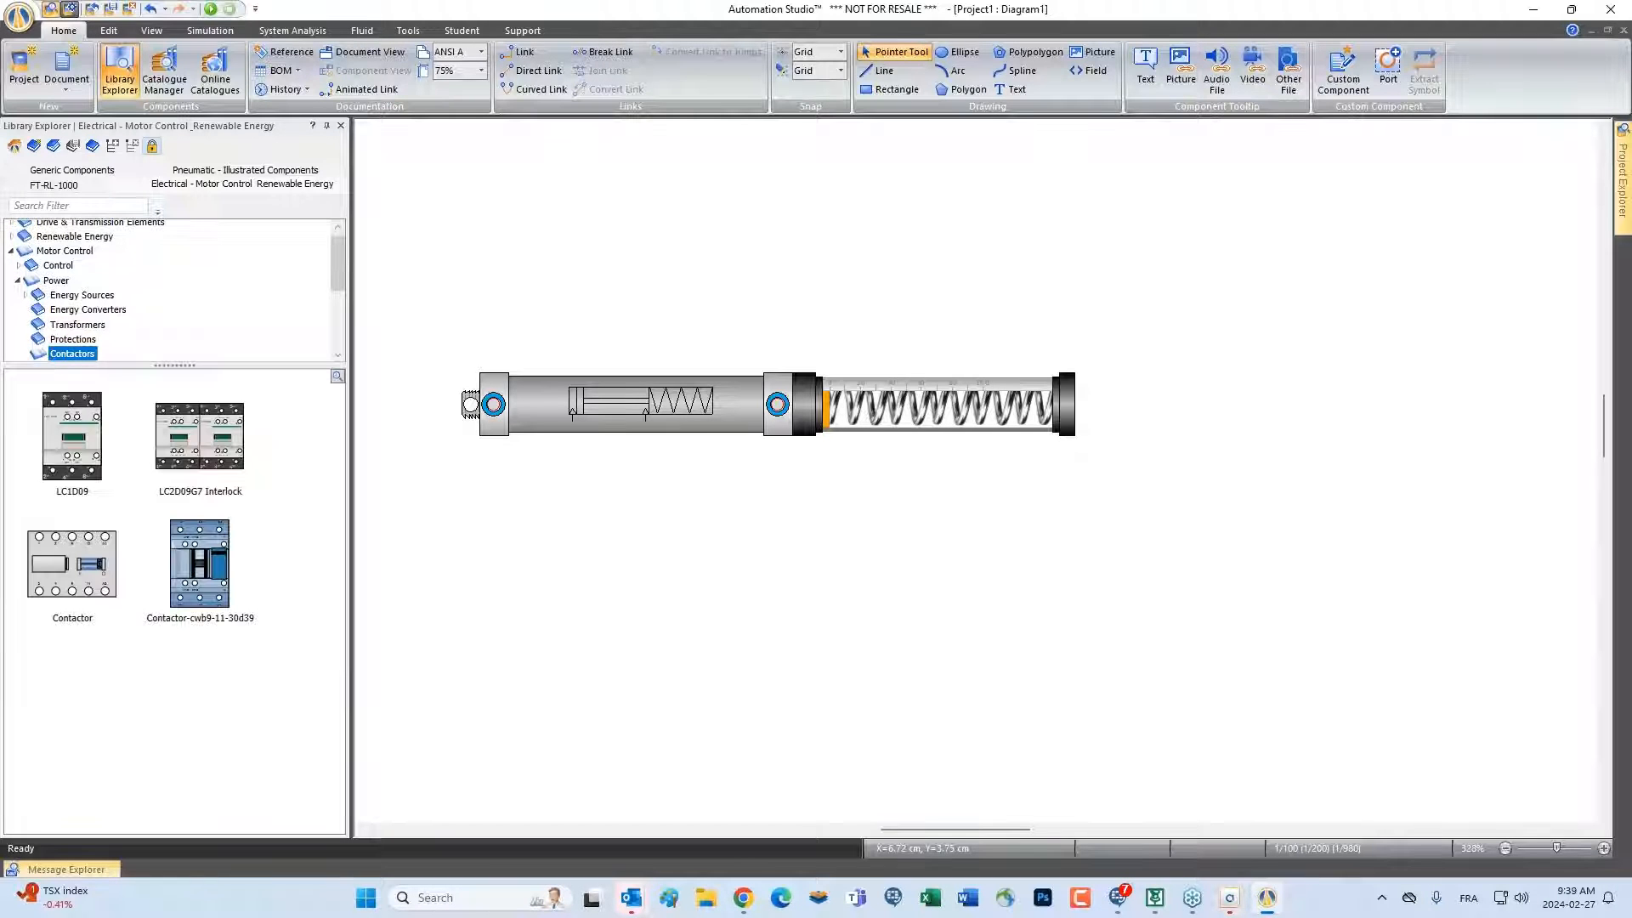
{"action": "left_click_drag", "start_coordinate": [199, 436], "coordinate": [839, 515]}
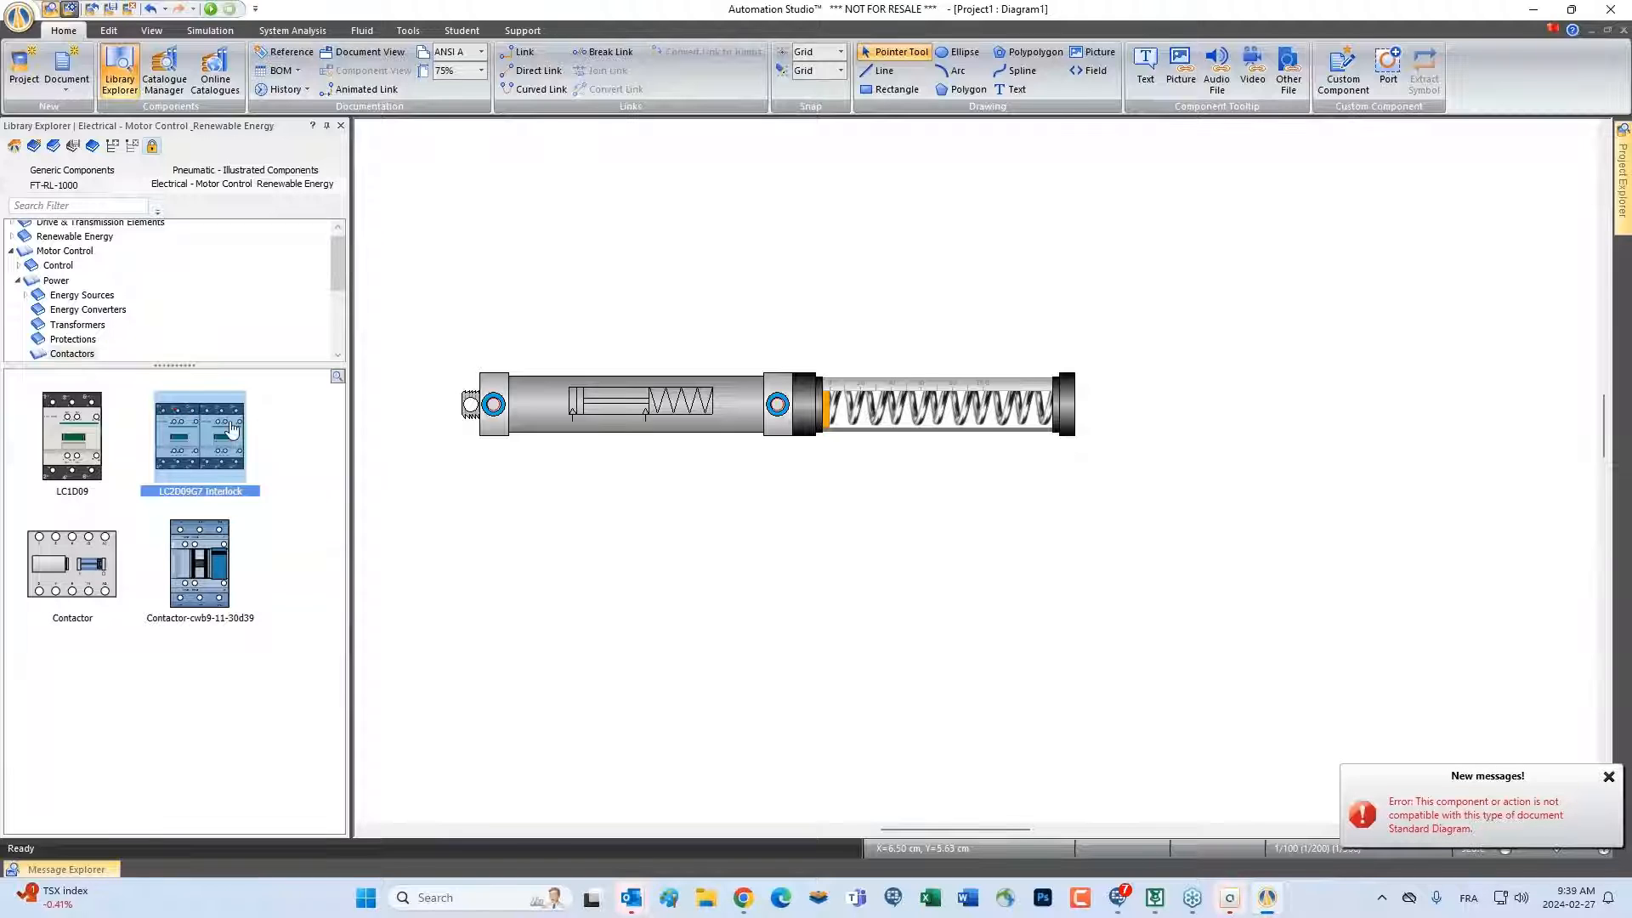
Enlarge the library's component previews and examine the illustrated contactors
{"action": "left_click", "coordinate": [337, 380]}
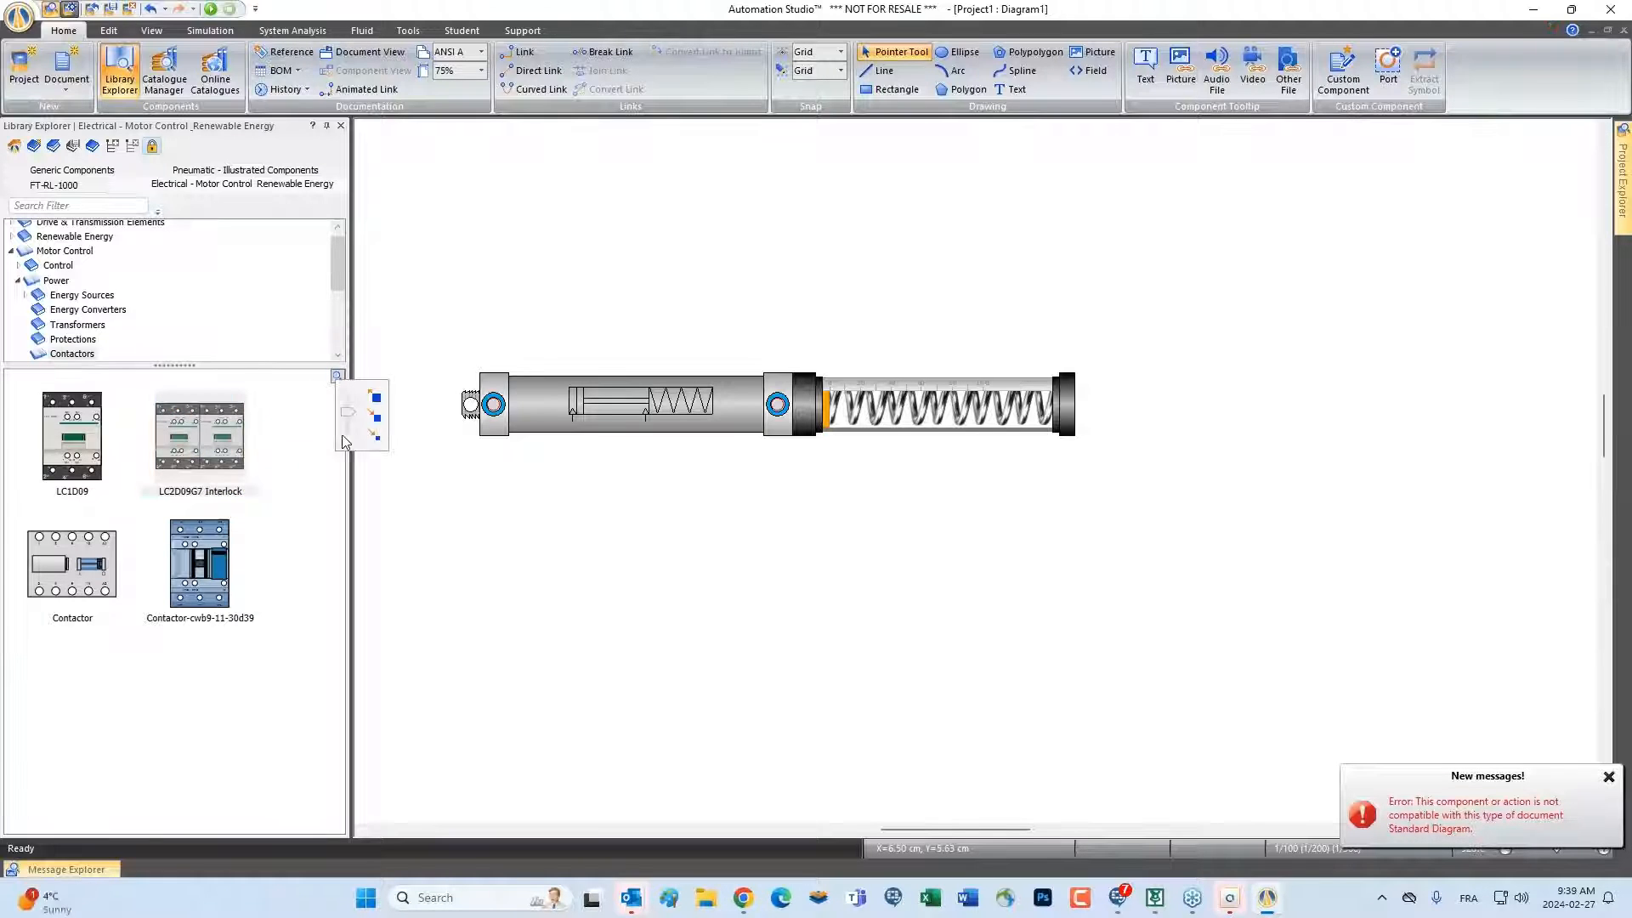
{"action": "left_click_drag", "start_coordinate": [348, 410], "coordinate": [348, 395]}
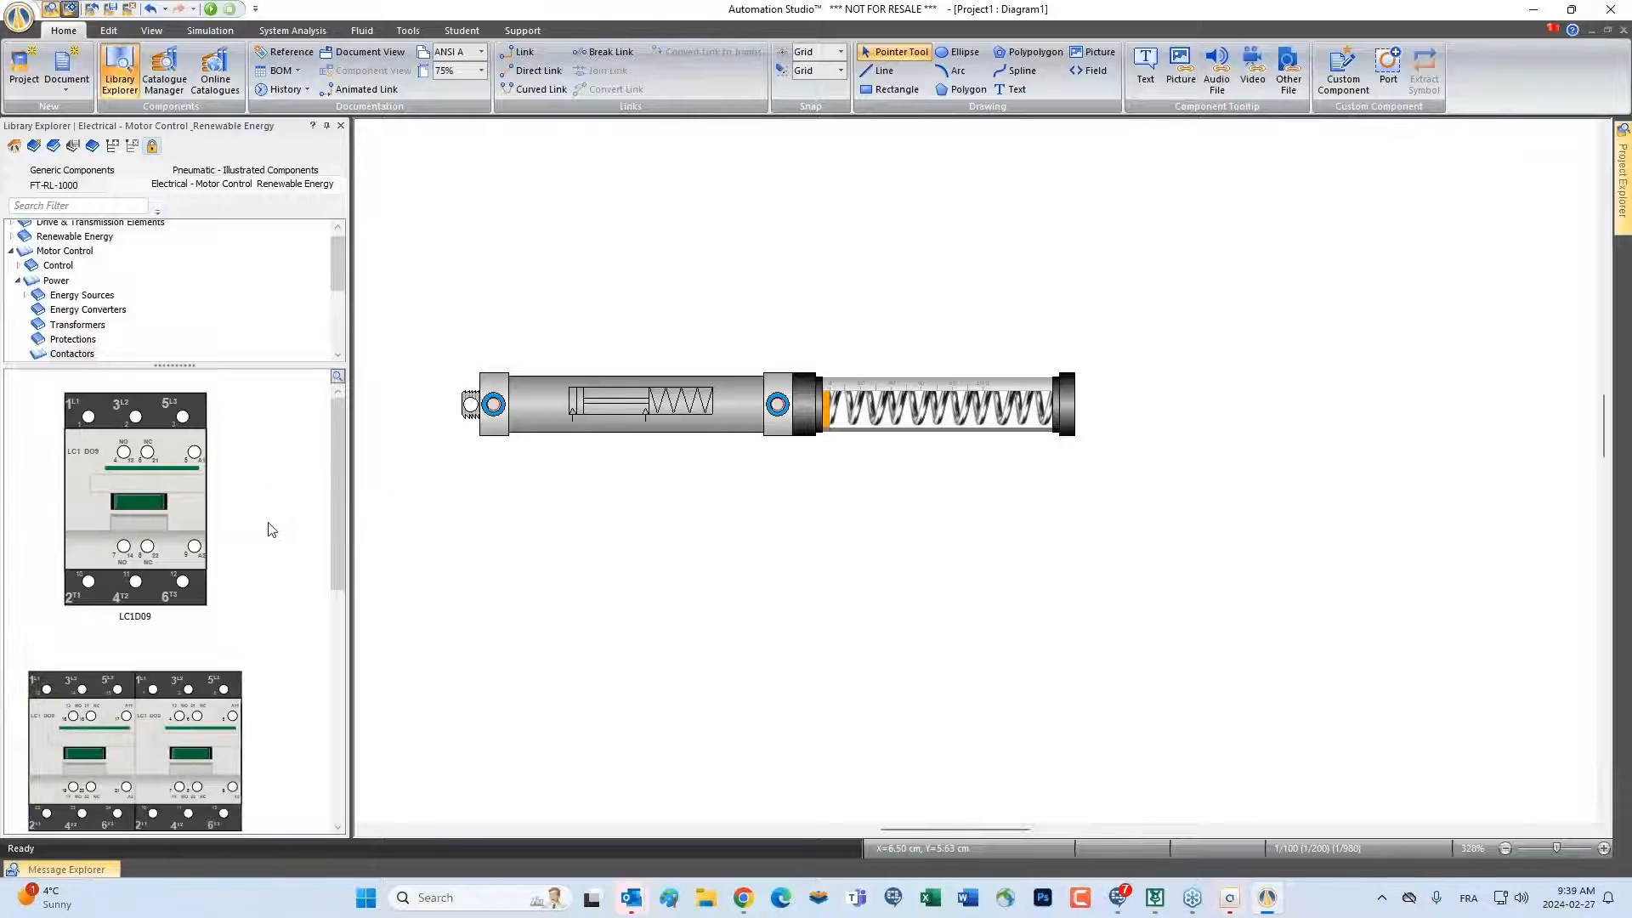
{"action": "scroll", "coordinate": [269, 529], "scroll_direction": "down", "scroll_amount": 3}
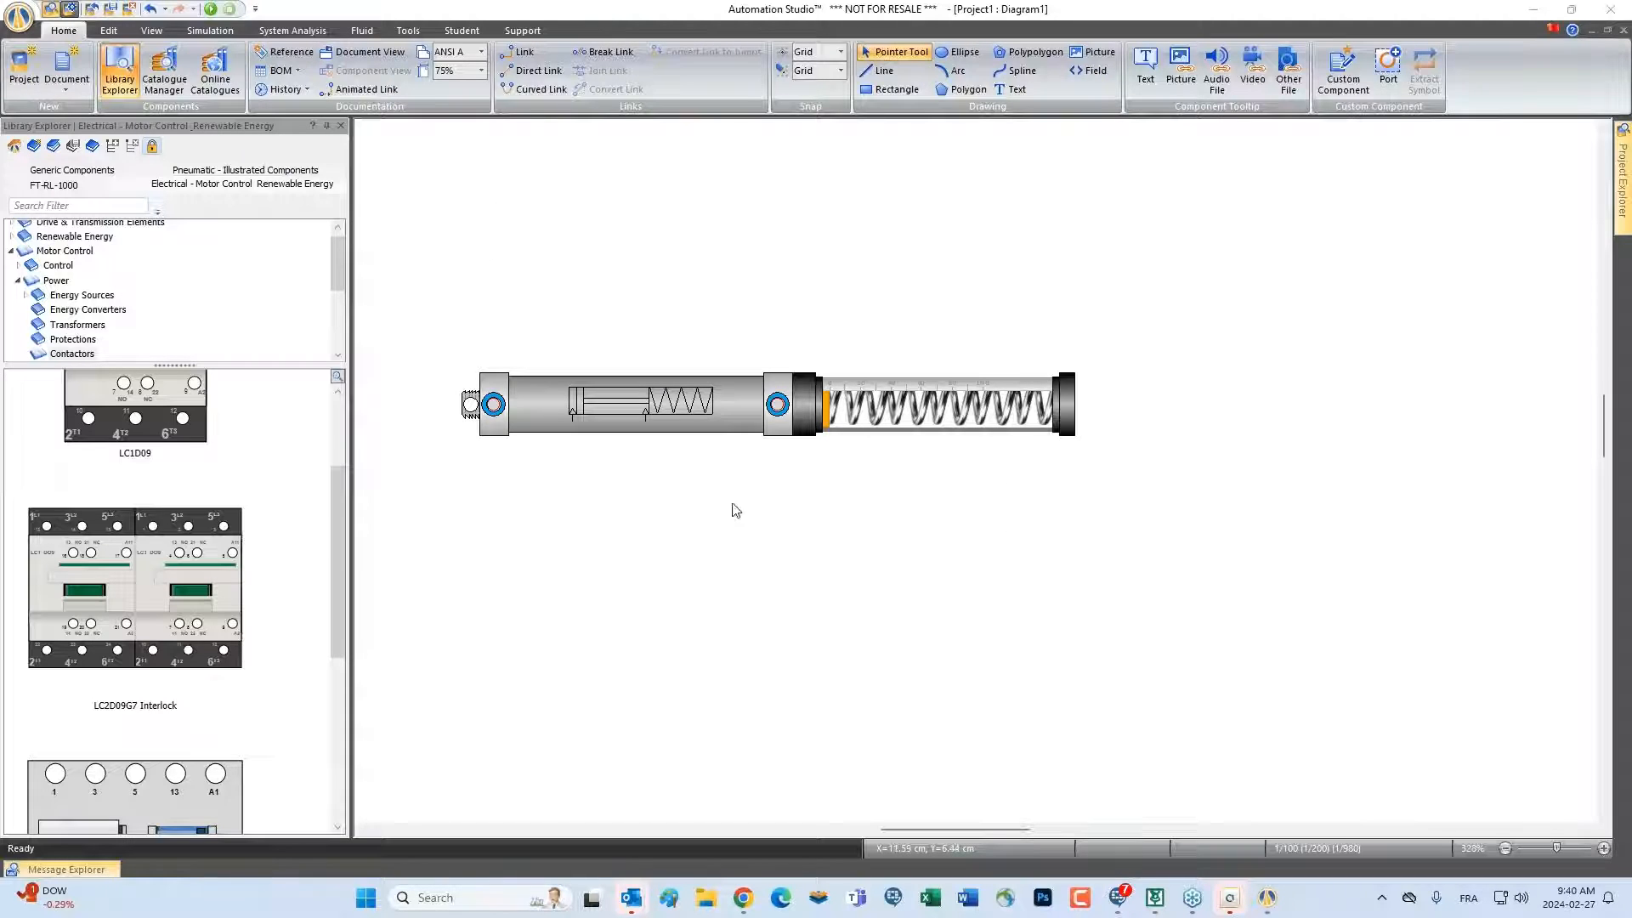
Start a new project and view all Electrical Virtual Trainers templates, enlarging the template area to show them
{"action": "left_click", "coordinate": [24, 81]}
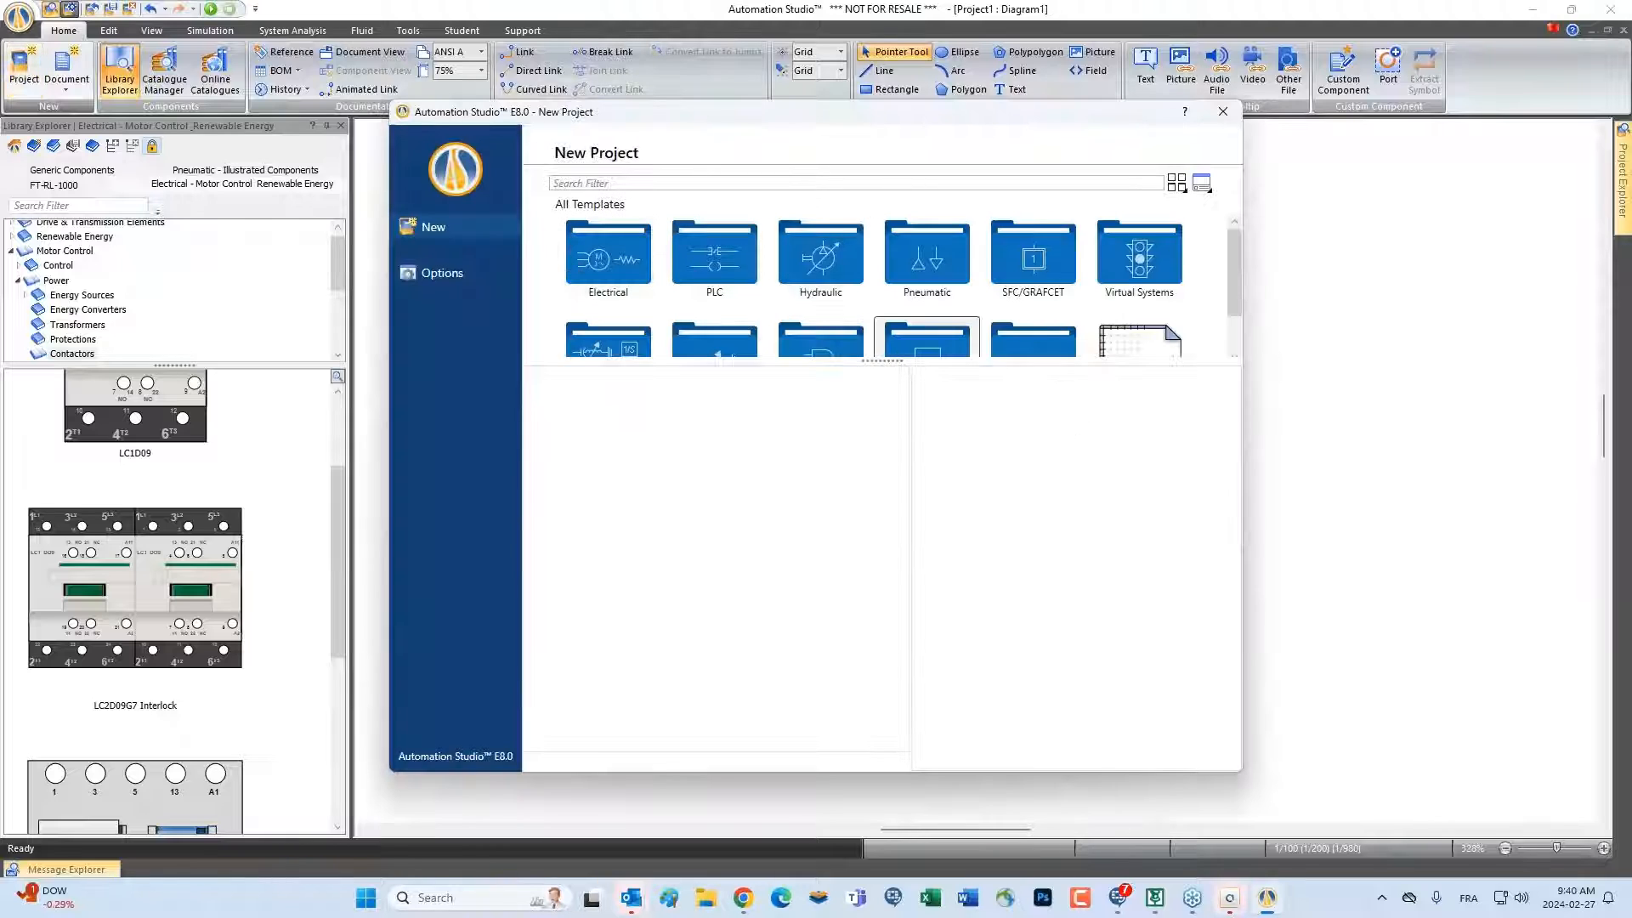
{"action": "left_click_drag", "start_coordinate": [884, 362], "coordinate": [882, 478]}
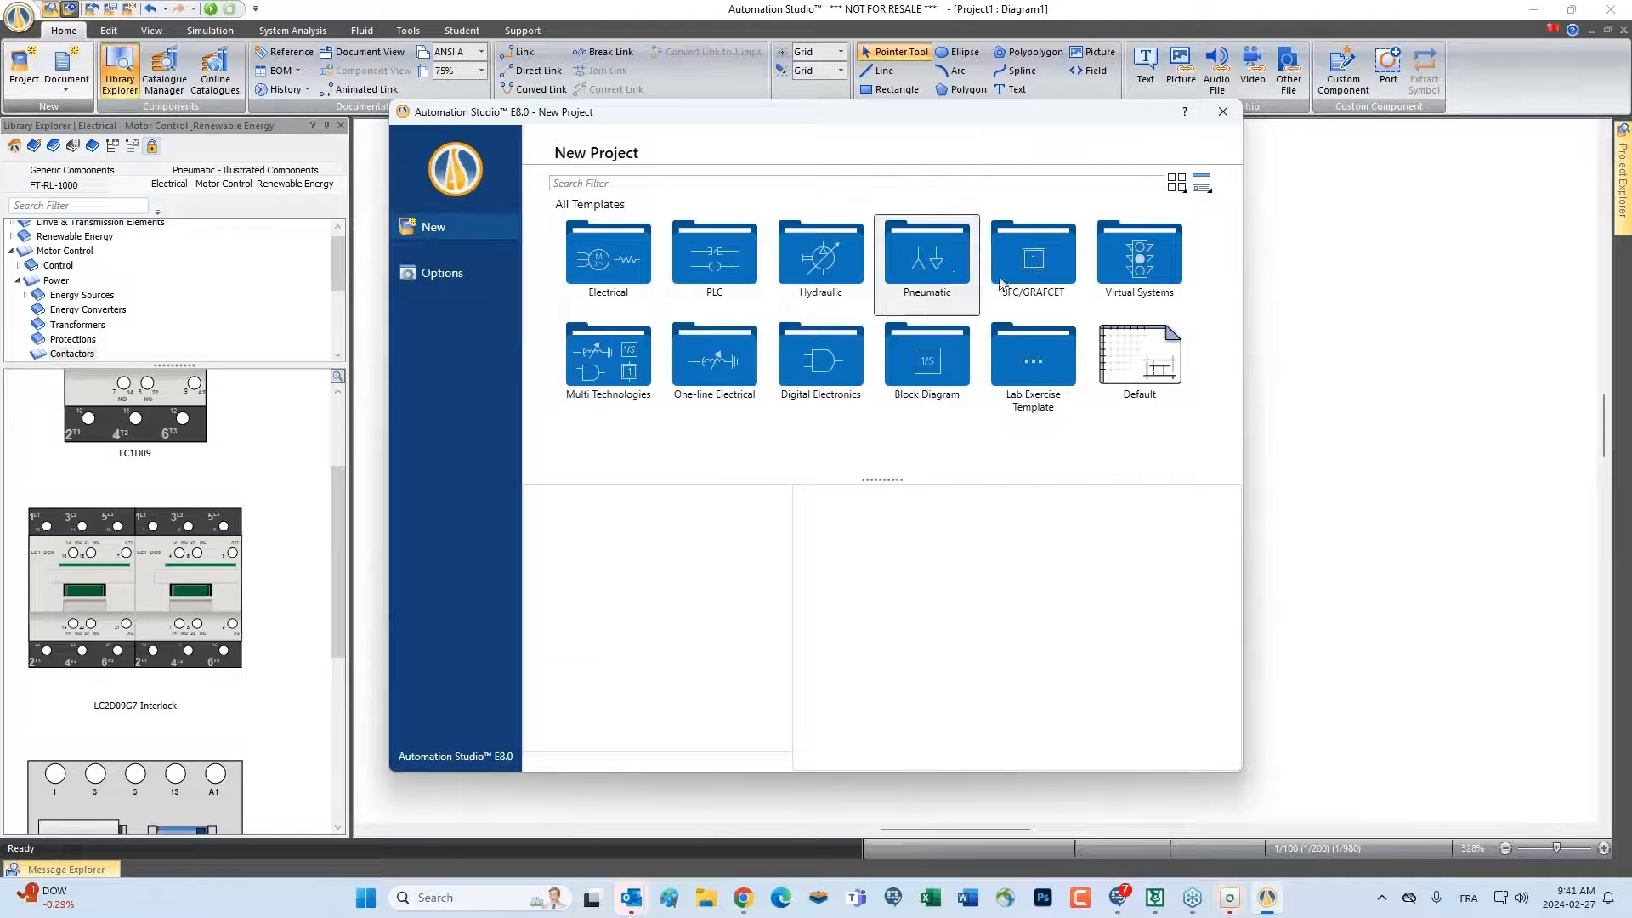
{"action": "double_click", "coordinate": [639, 263]}
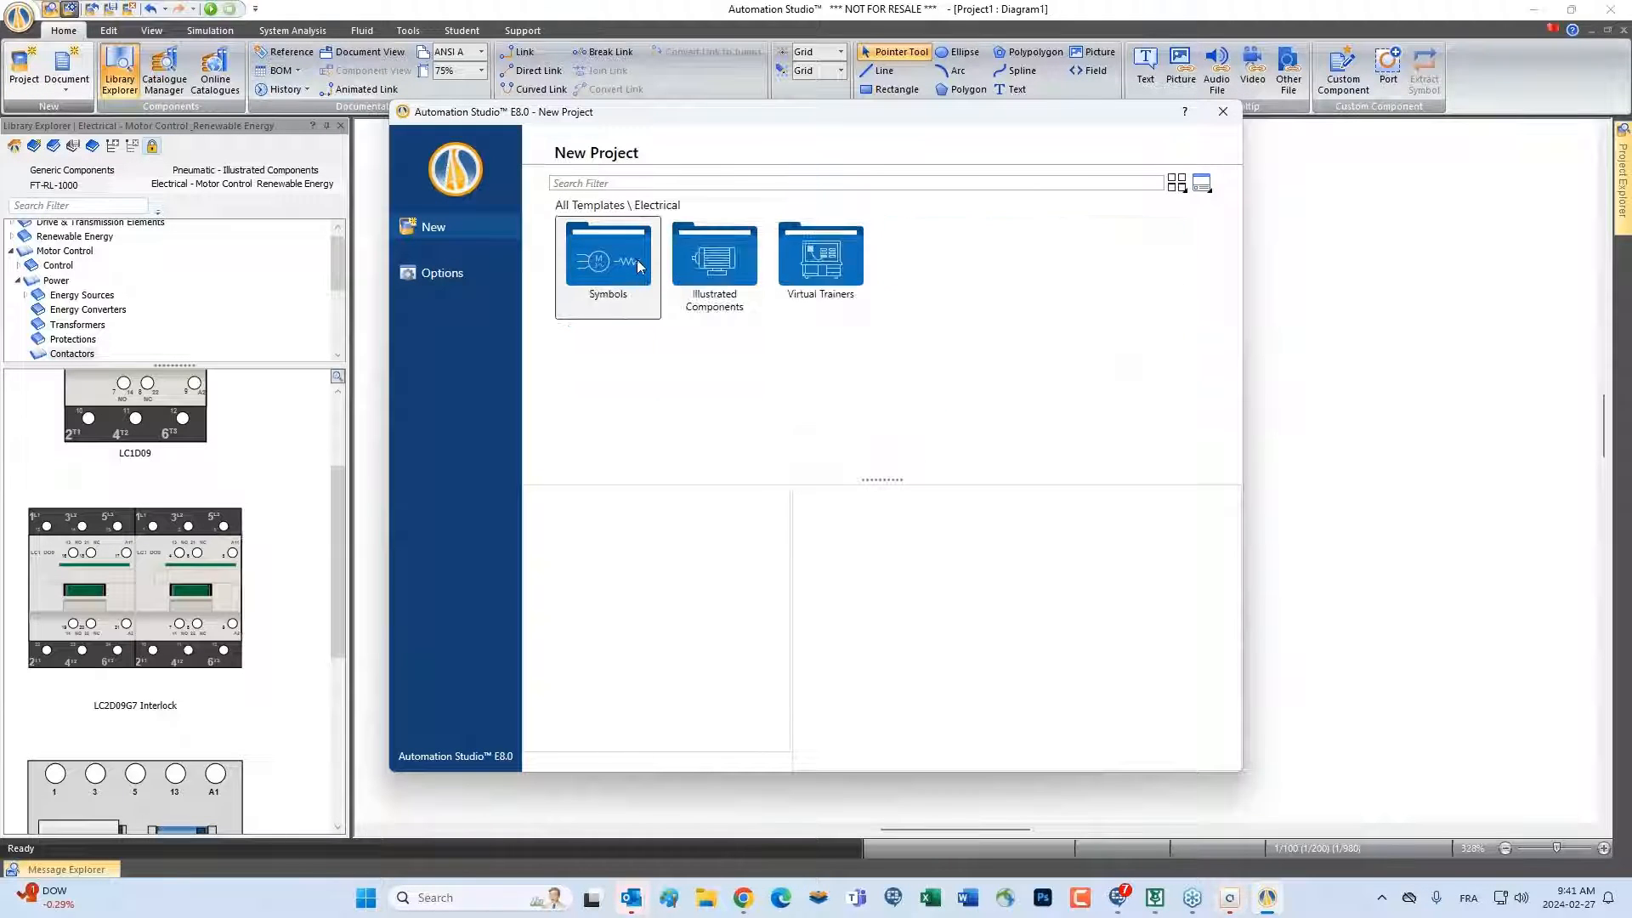
{"action": "double_click", "coordinate": [818, 264]}
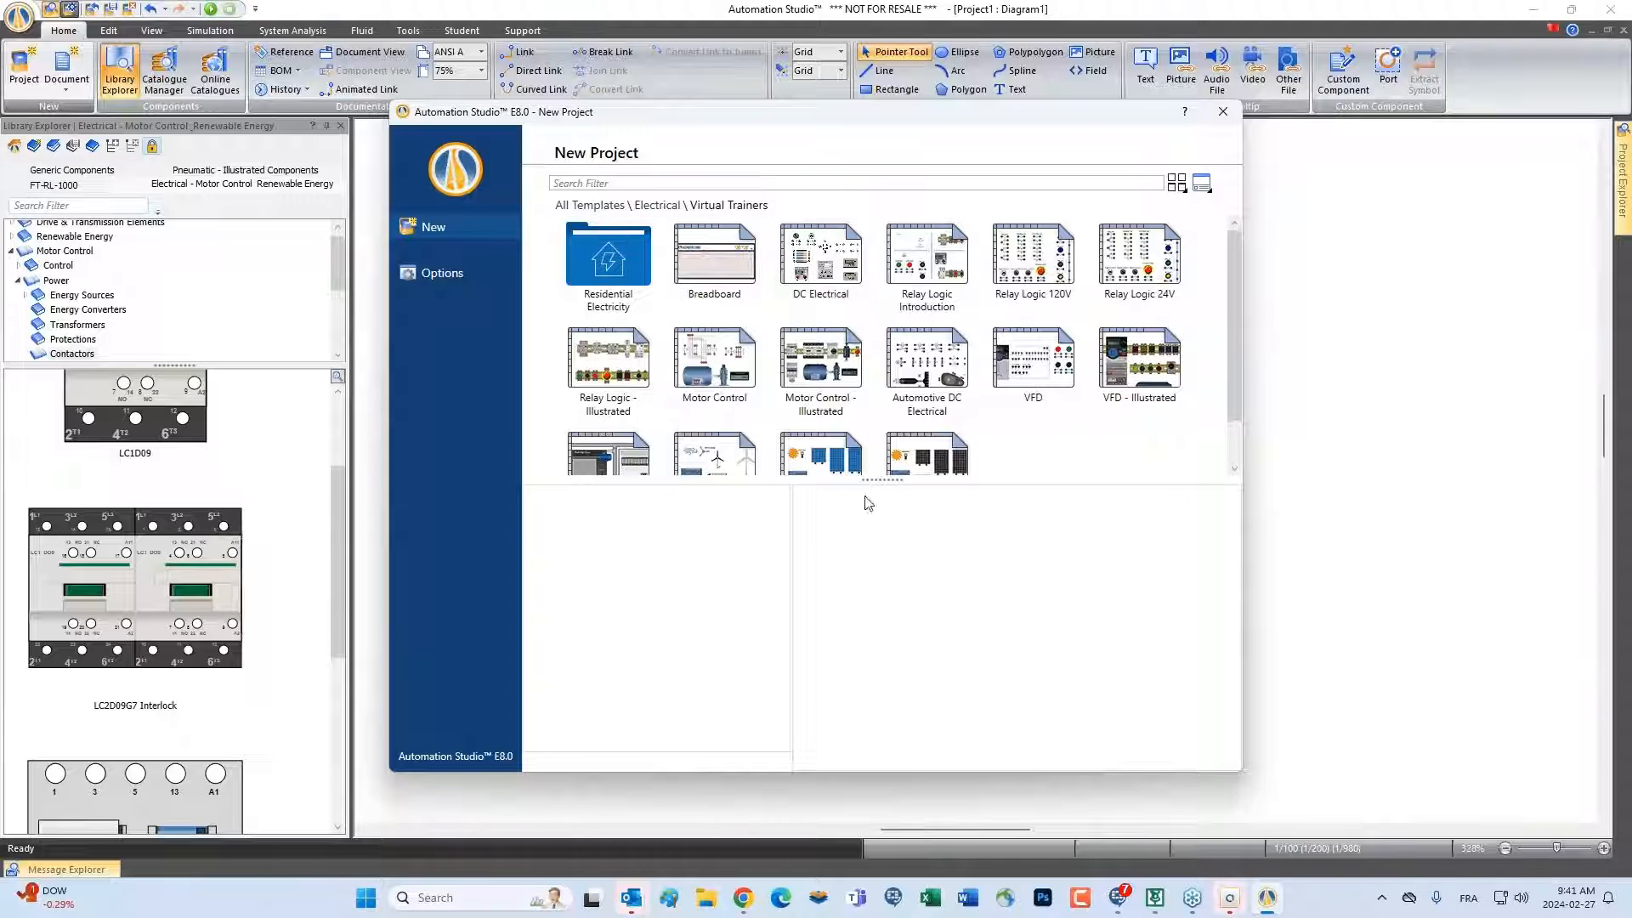
{"action": "left_click_drag", "start_coordinate": [880, 482], "coordinate": [879, 527]}
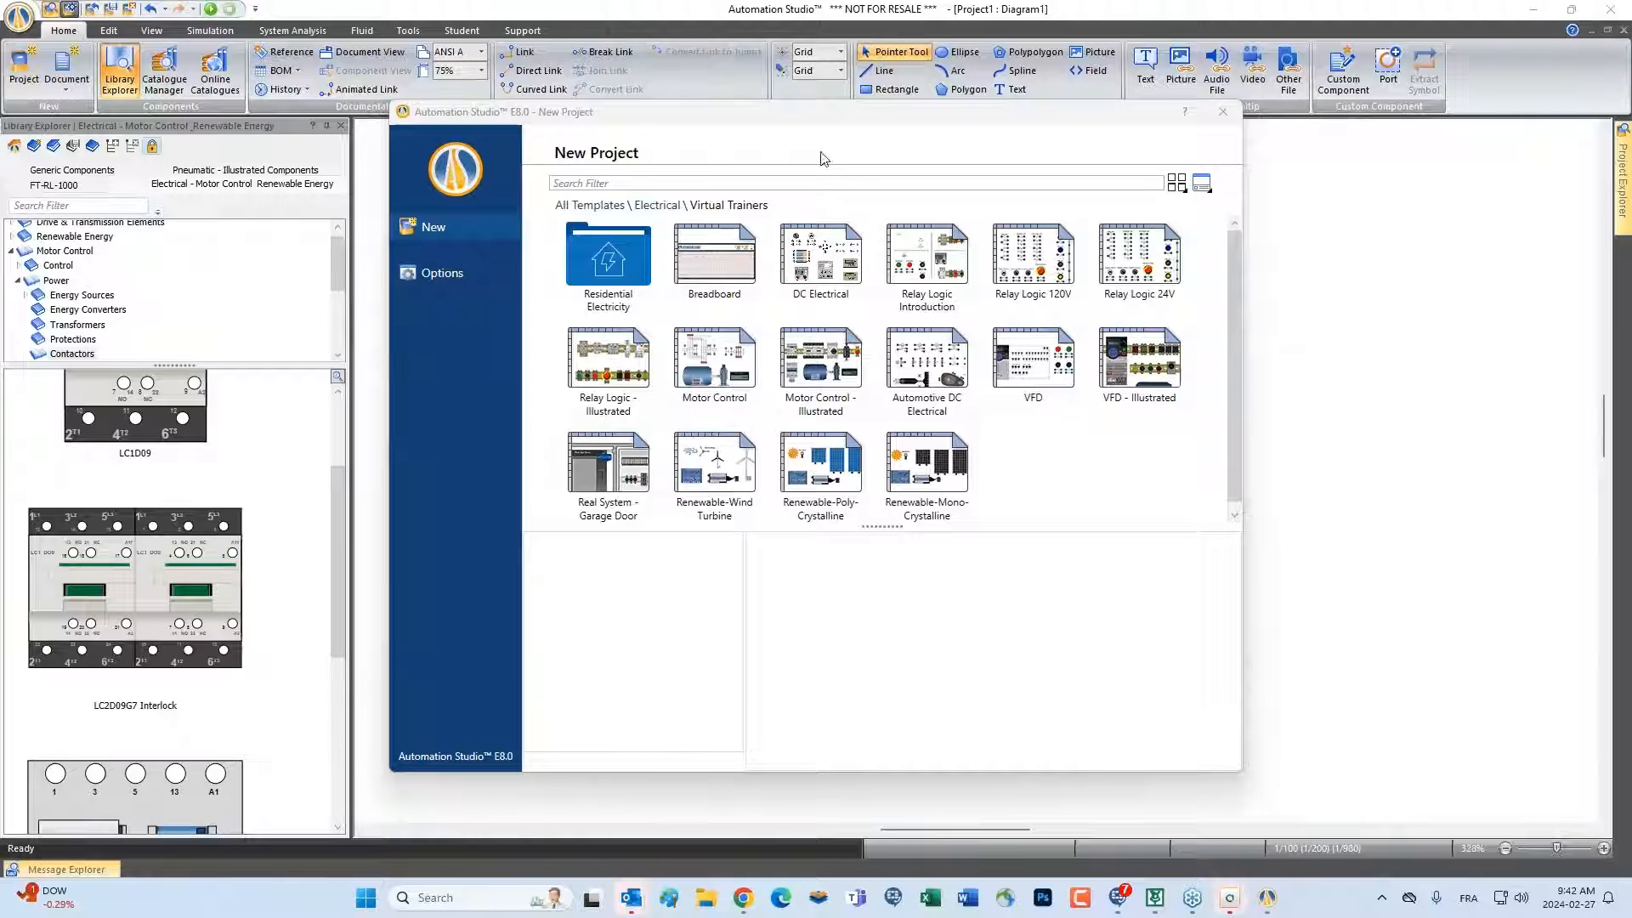
Create the new project from the Hydraulic (5 actuators) template in the Hydraulic Virtual Trainers folder
{"action": "mouse_move", "coordinate": [746, 245]}
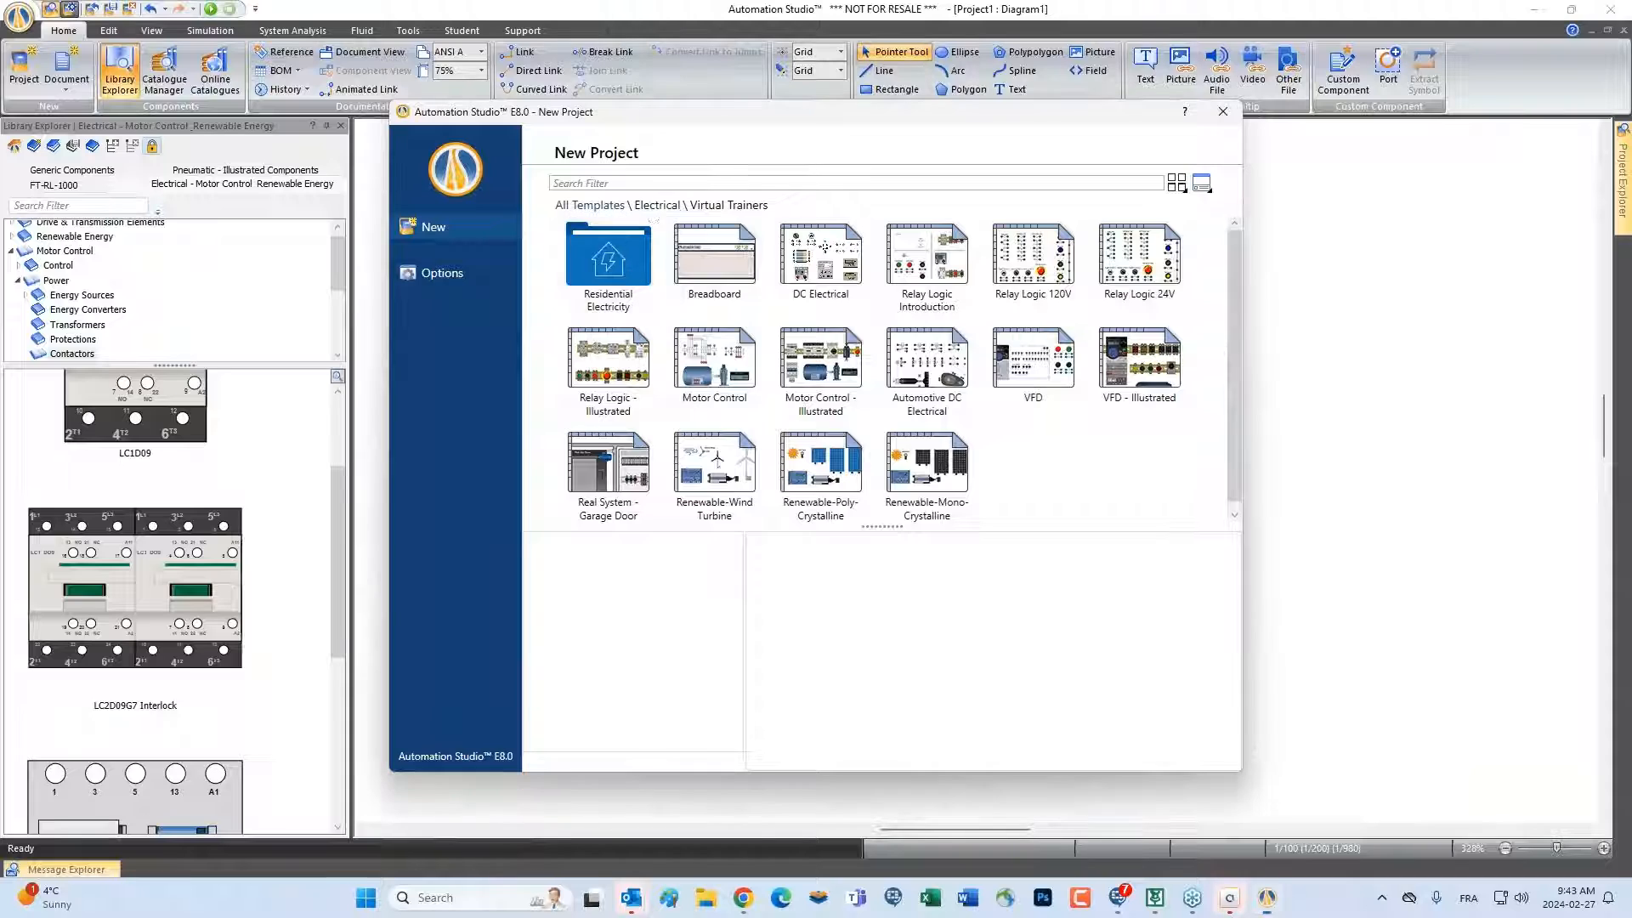
{"action": "left_click", "coordinate": [656, 207]}
{"action": "left_click", "coordinate": [586, 207]}
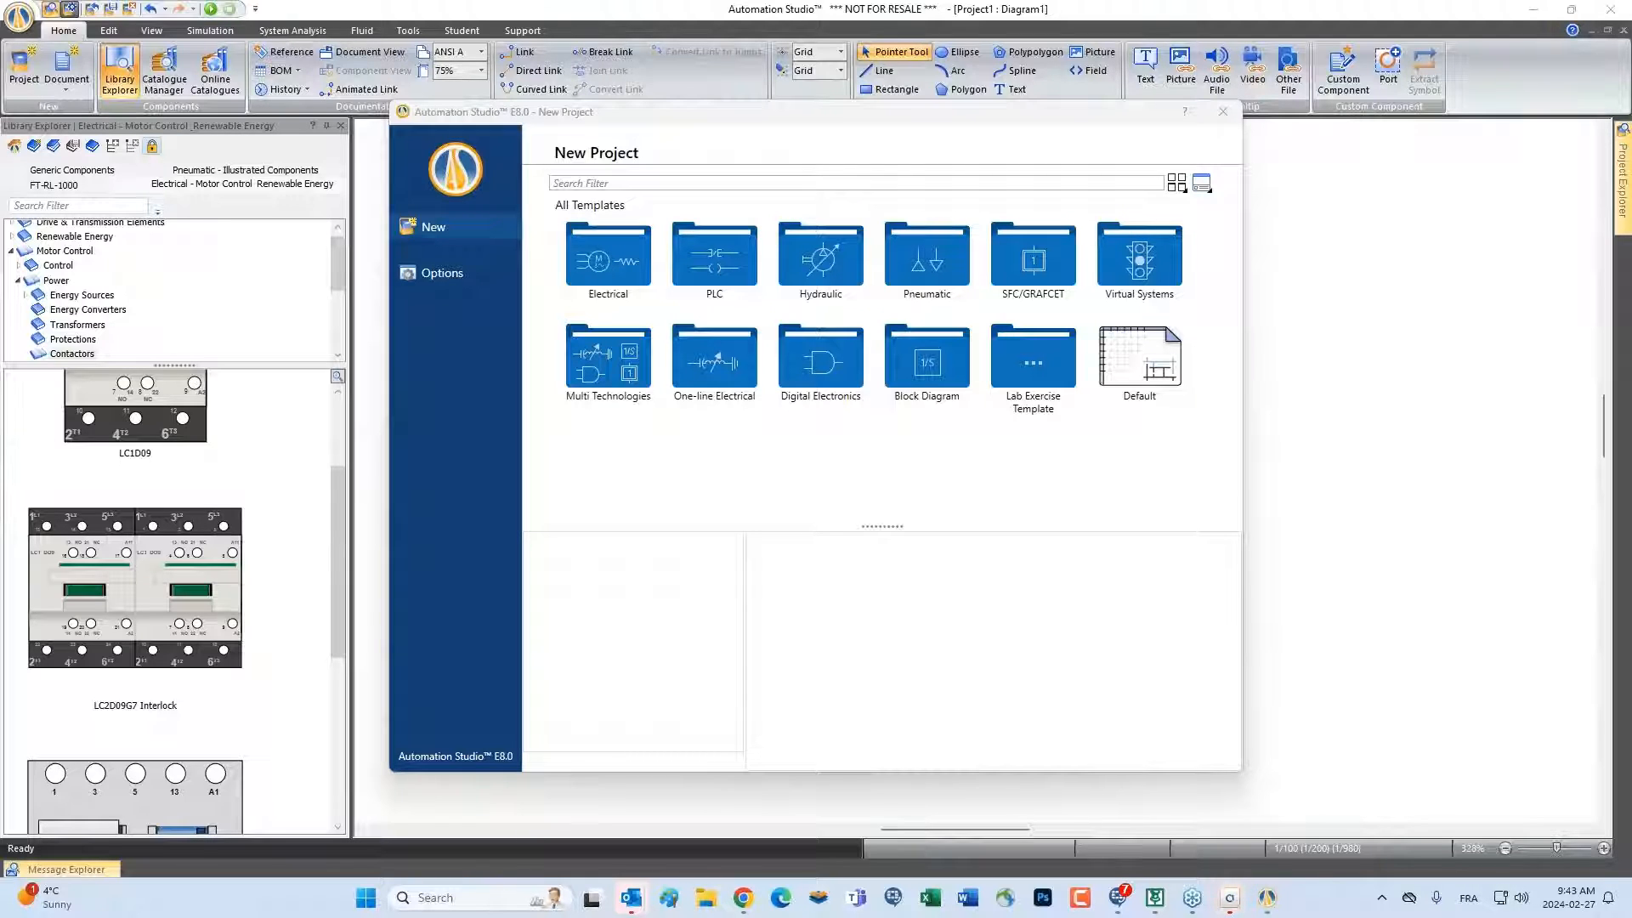
{"action": "double_click", "coordinate": [818, 266]}
{"action": "double_click", "coordinate": [816, 267]}
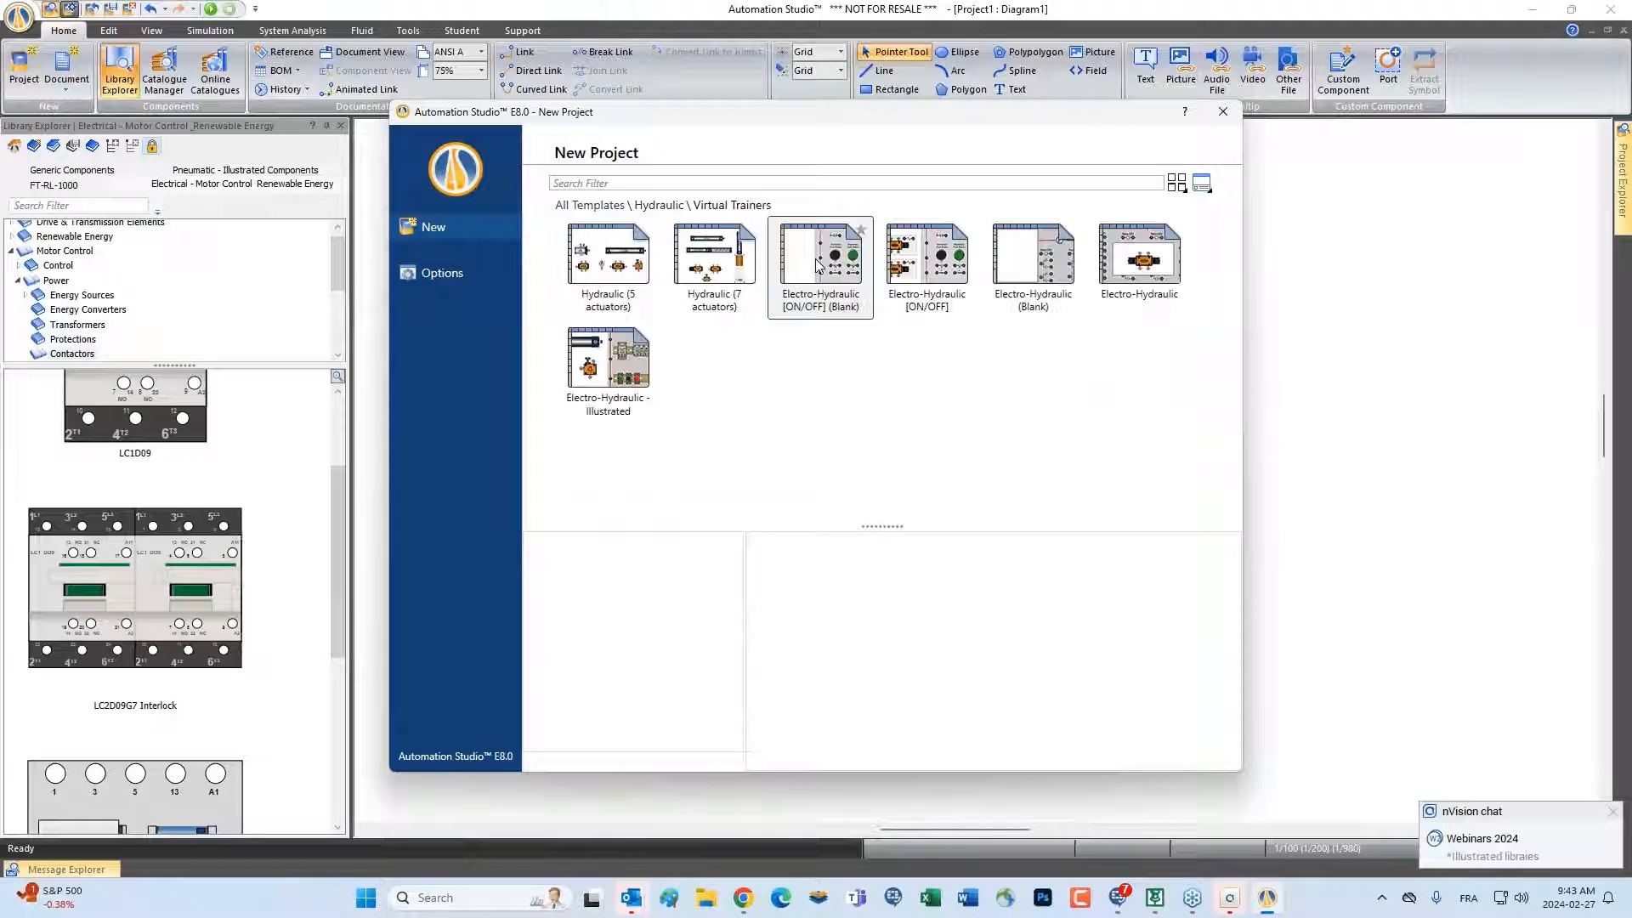
{"action": "double_click", "coordinate": [626, 257]}
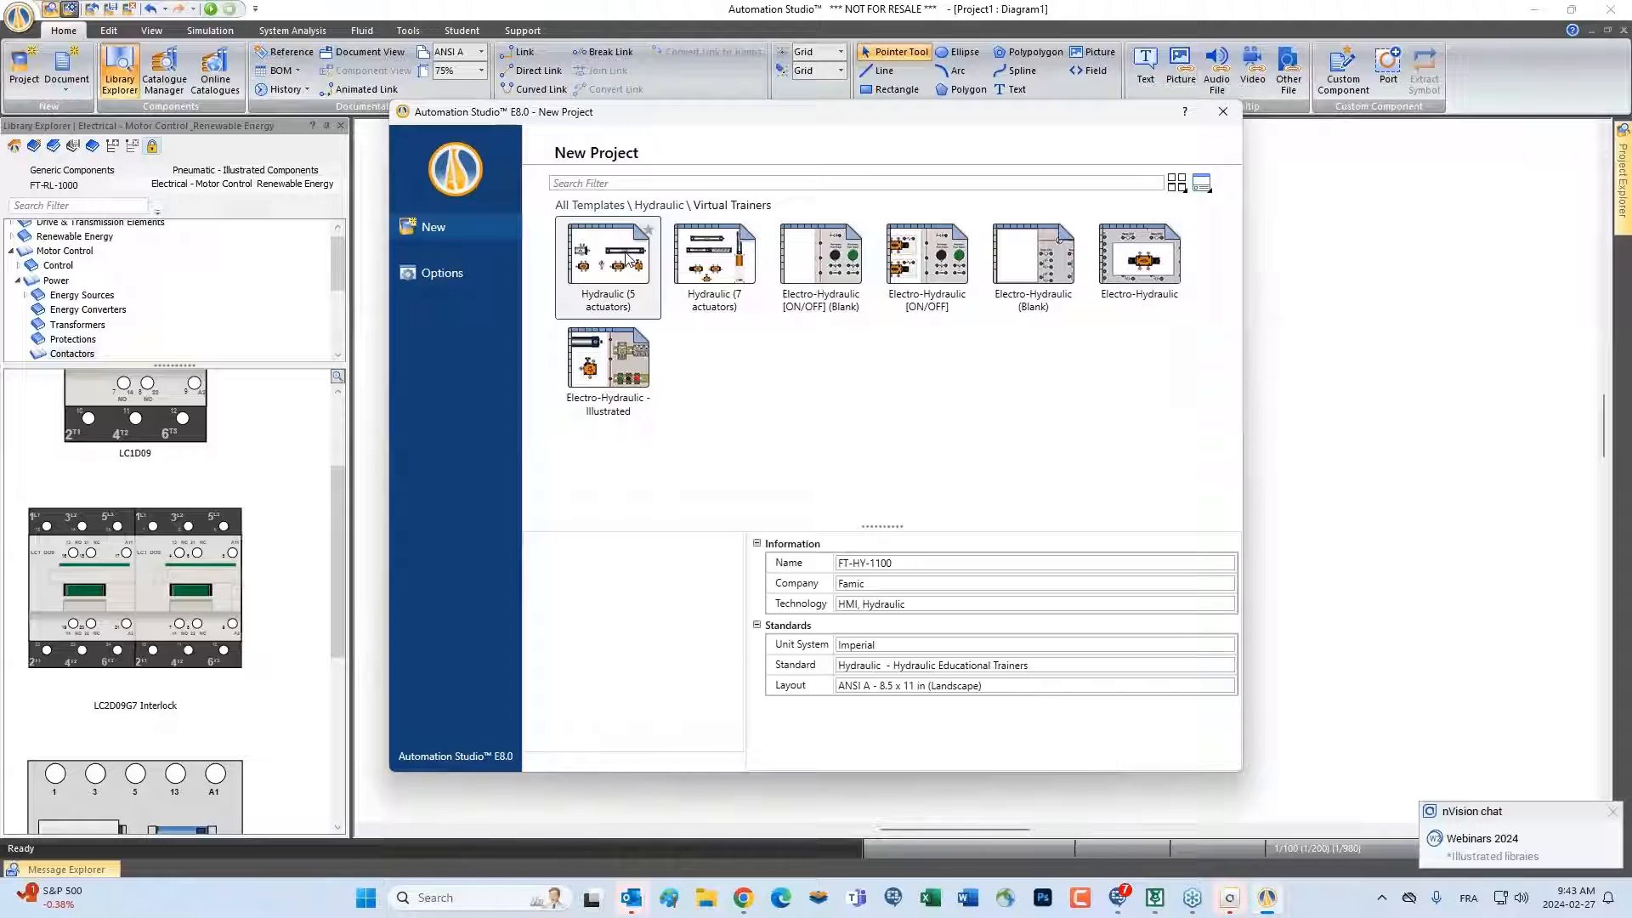
{"action": "left_click", "coordinate": [837, 476]}
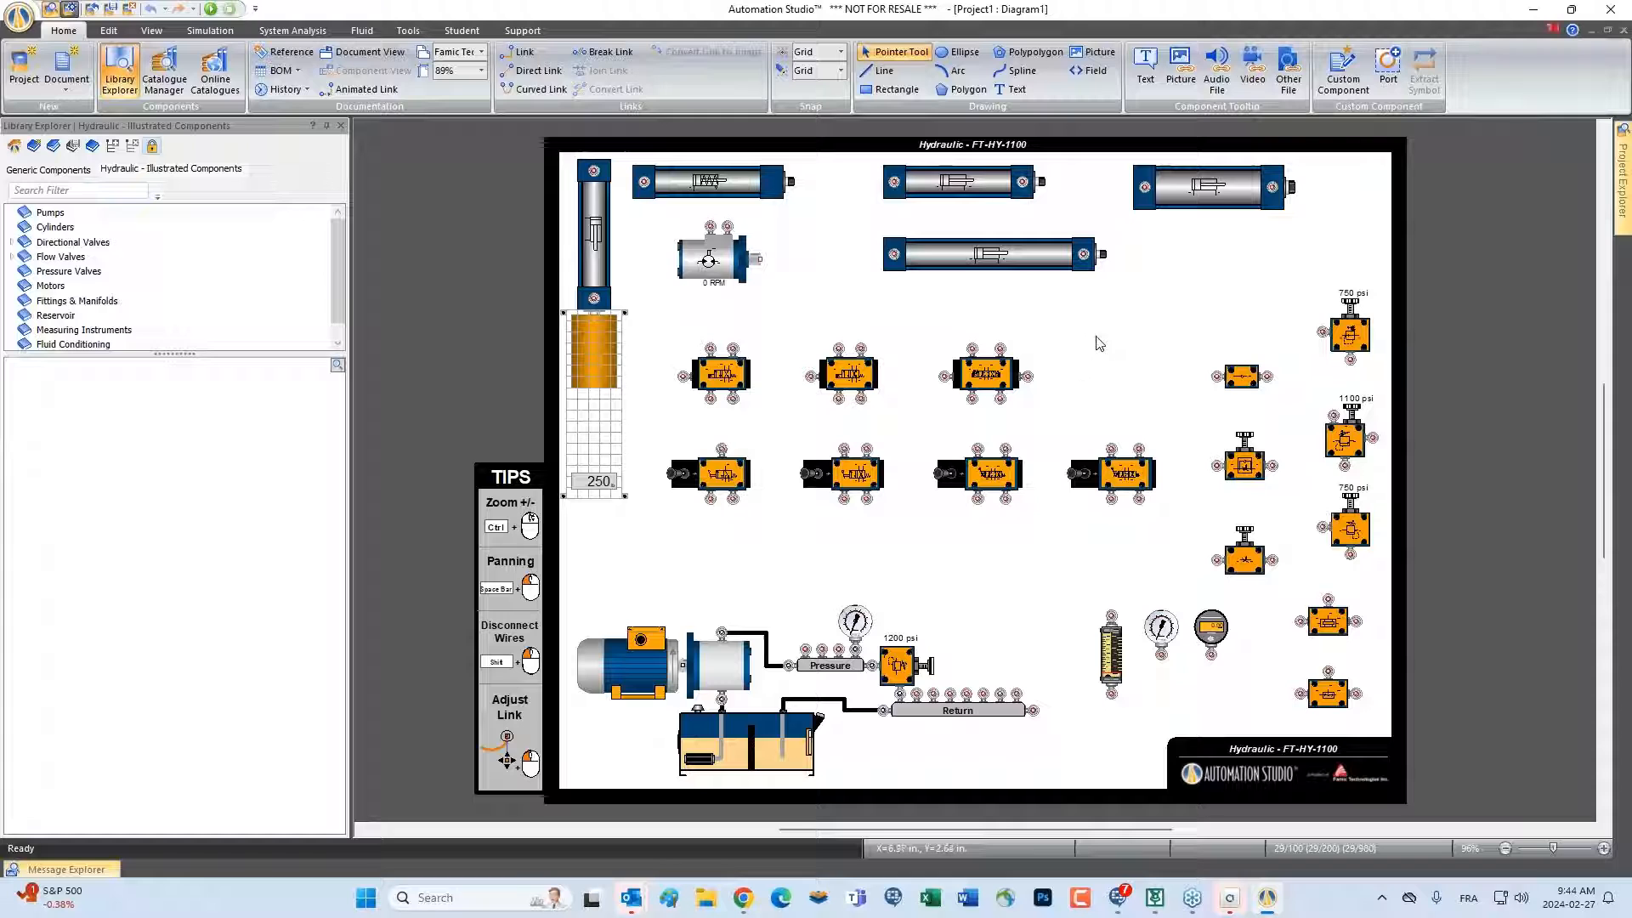
Examine the components laid out on the FT-HY-1100 hydraulic trainer
{"action": "scroll", "coordinate": [1095, 334], "scroll_direction": "up", "scroll_amount": 2}
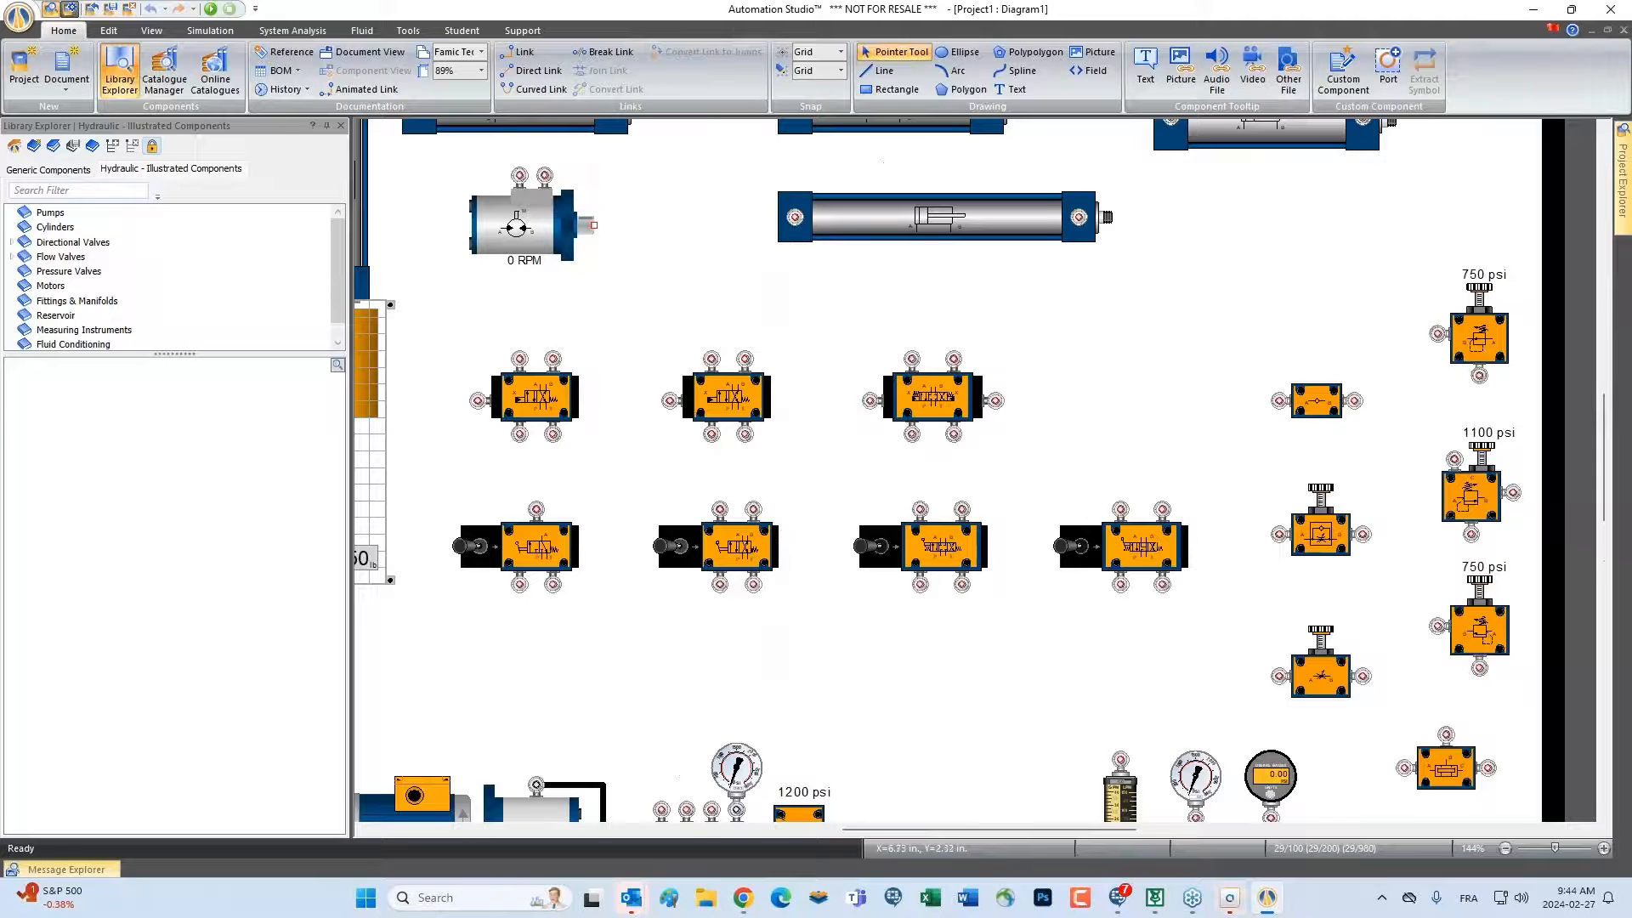
{"action": "left_click_drag", "start_coordinate": [1064, 317], "coordinate": [1125, 375]}
{"action": "scroll", "coordinate": [1131, 383], "scroll_direction": "down", "scroll_amount": 2}
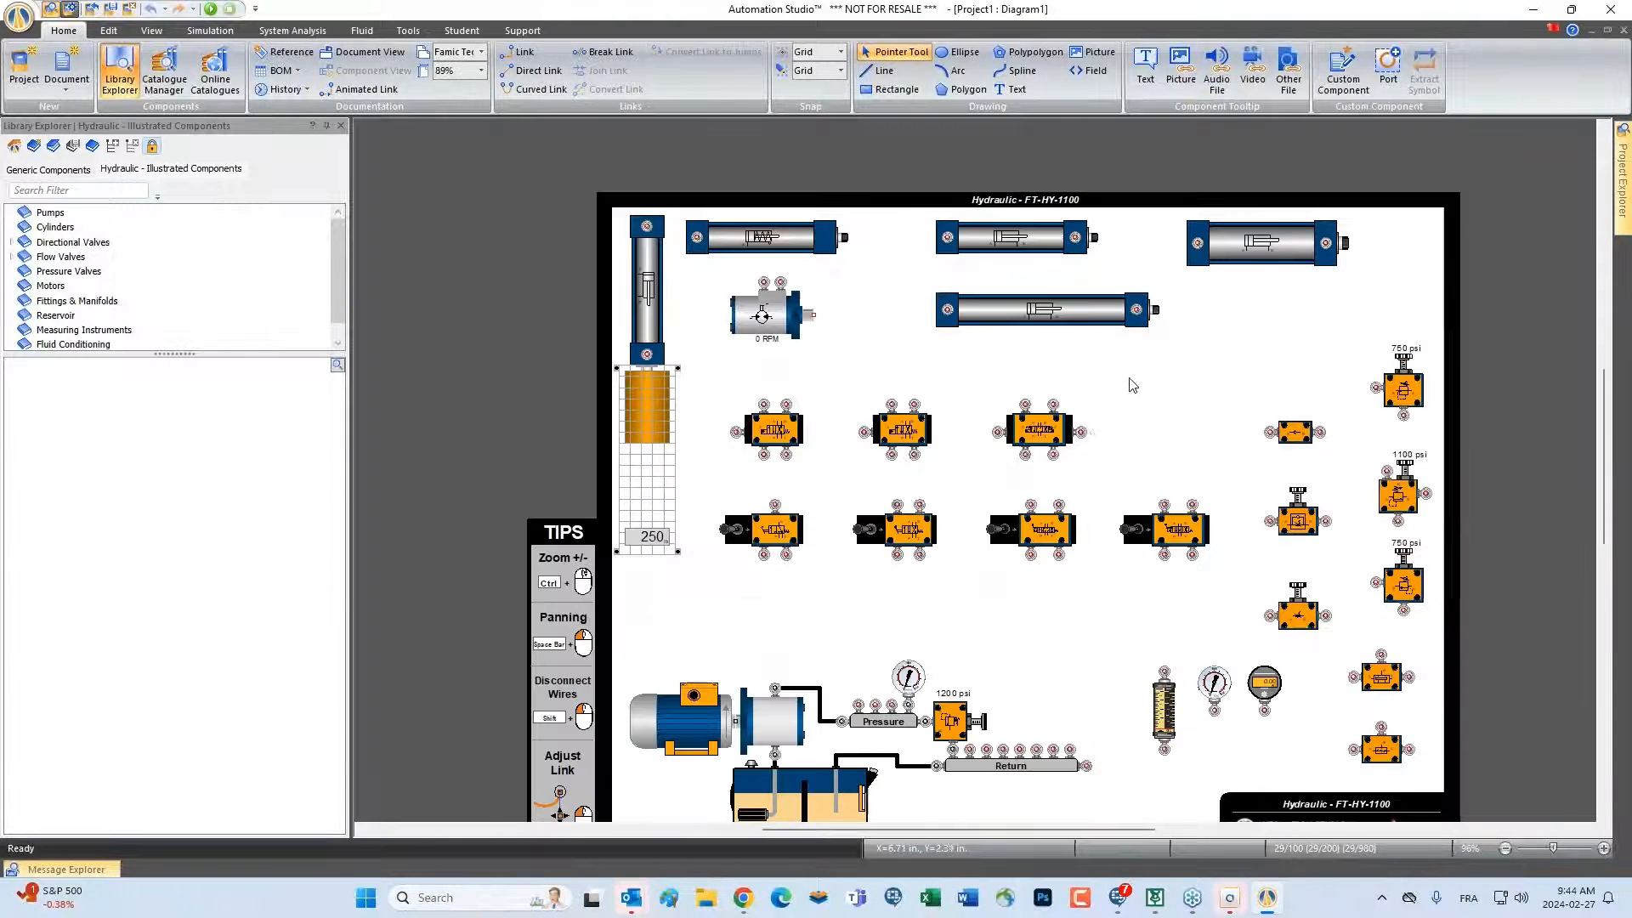
{"action": "left_click_drag", "start_coordinate": [1201, 421], "coordinate": [1139, 366]}
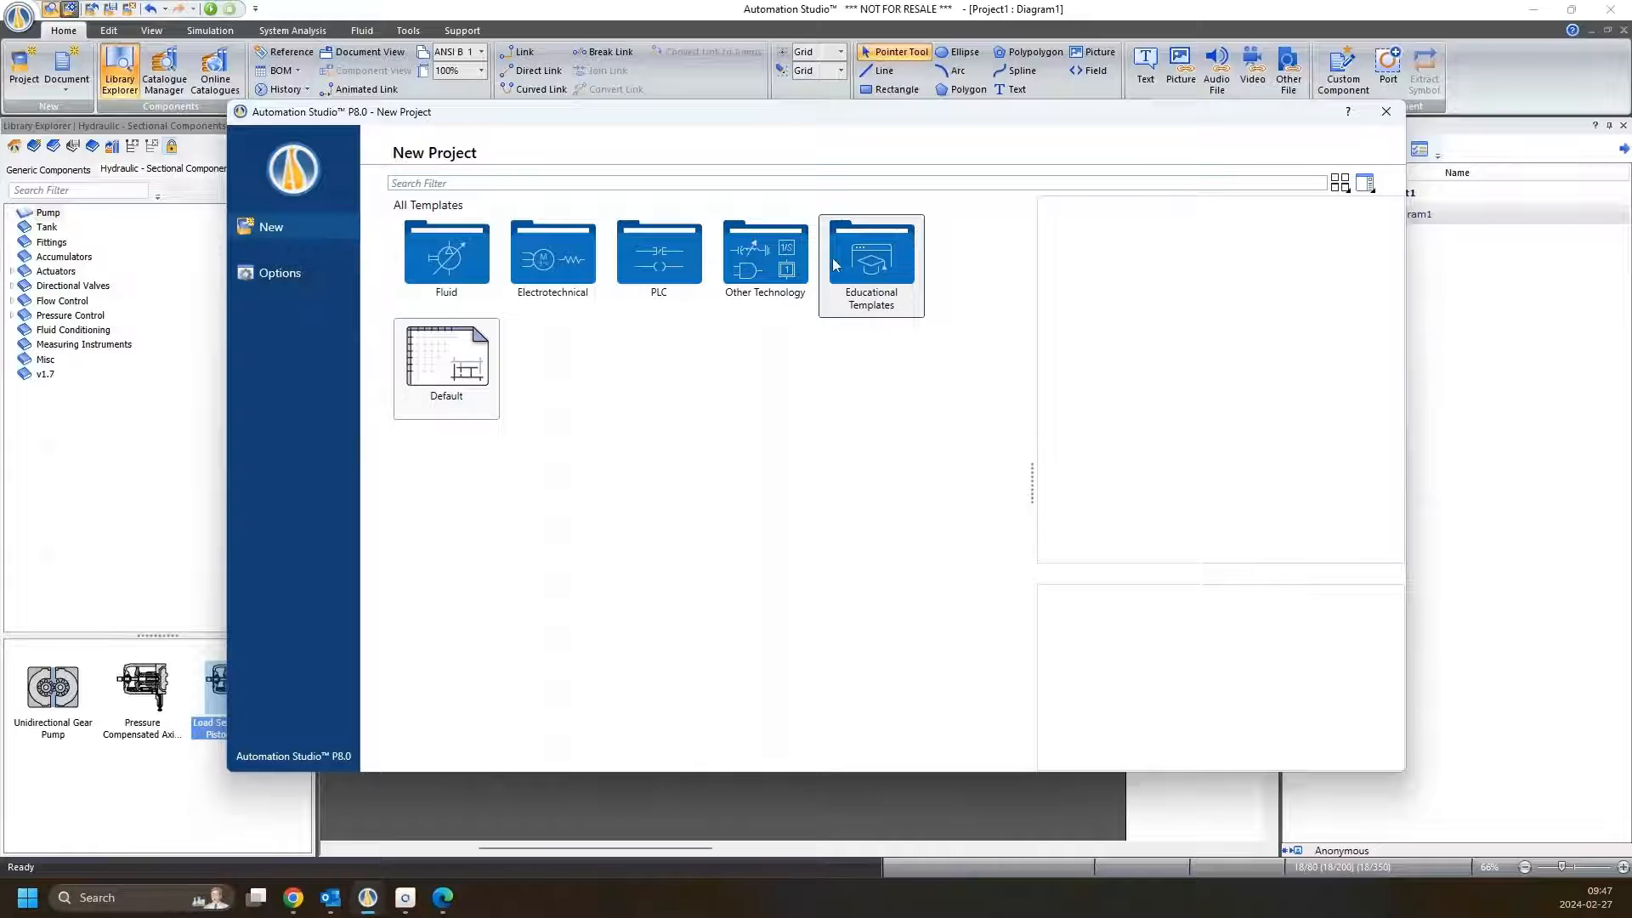
Review the Hydraulic and Pneumatic Virtual Trainers among the Educational Templates of Automation Studio P8.0
{"action": "double_click", "coordinate": [882, 294]}
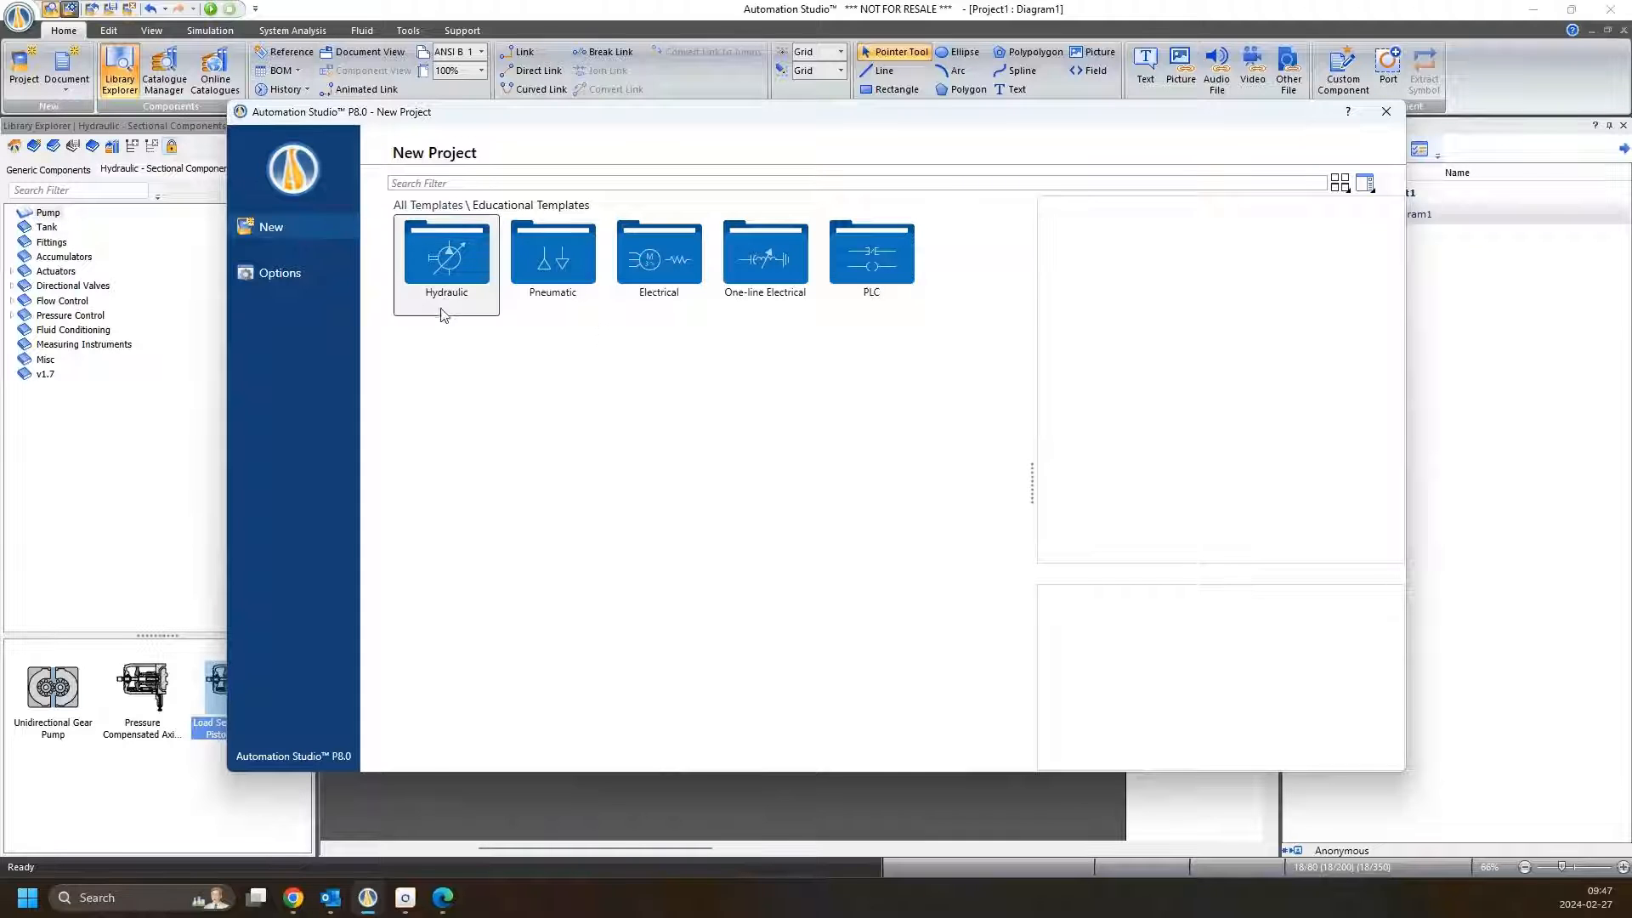
{"action": "double_click", "coordinate": [443, 281]}
{"action": "double_click", "coordinate": [551, 270]}
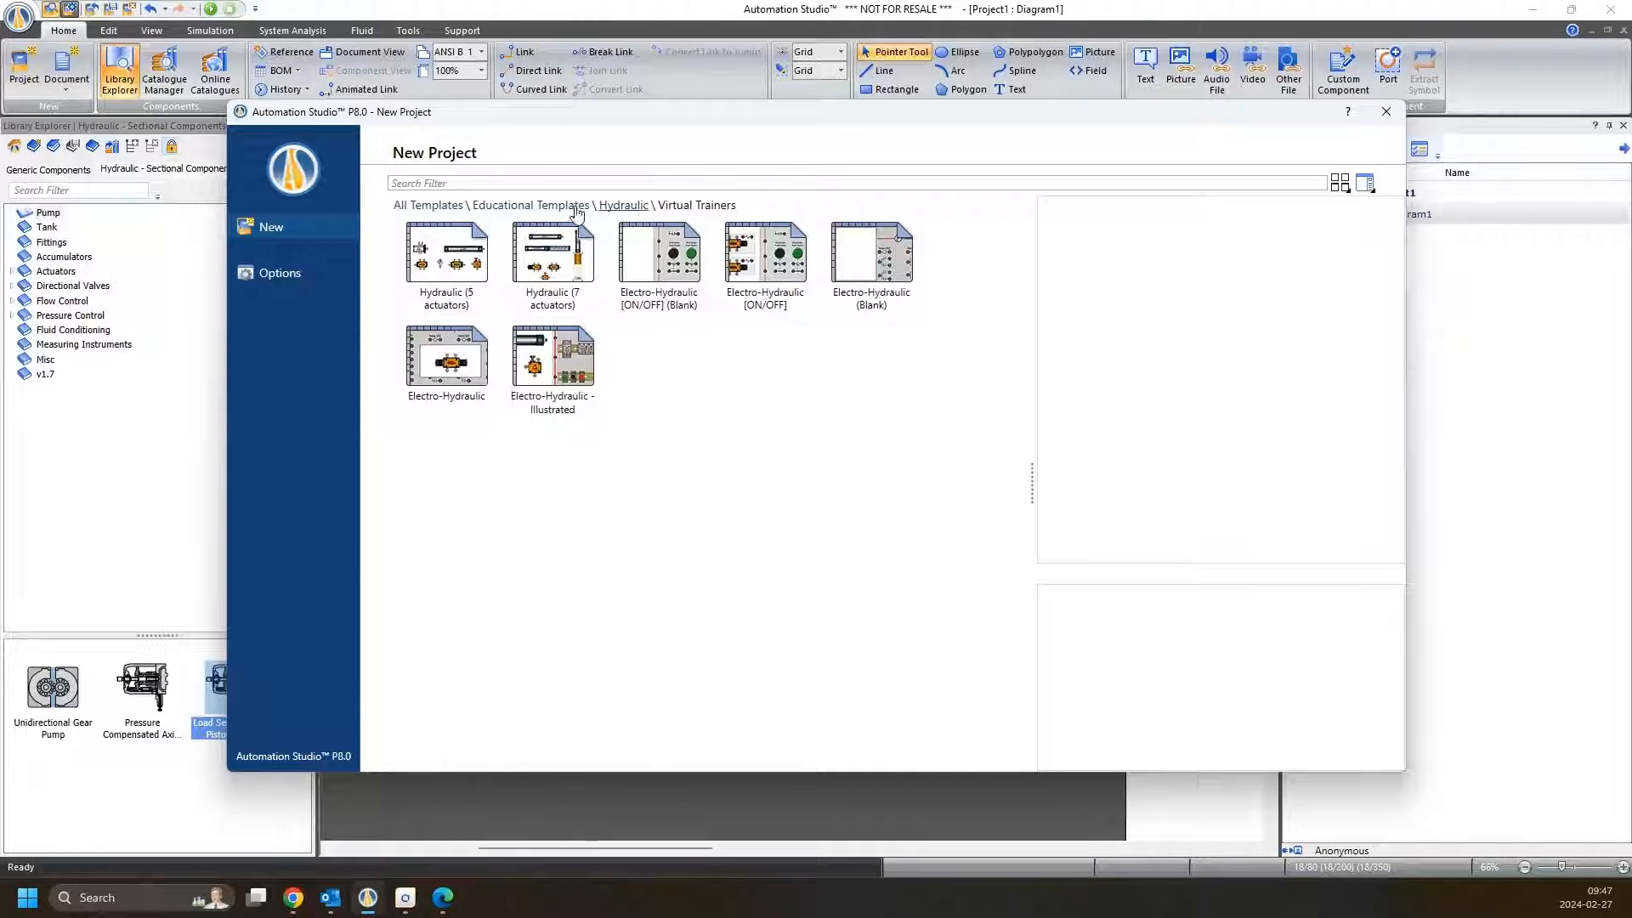
{"action": "left_click", "coordinate": [613, 204]}
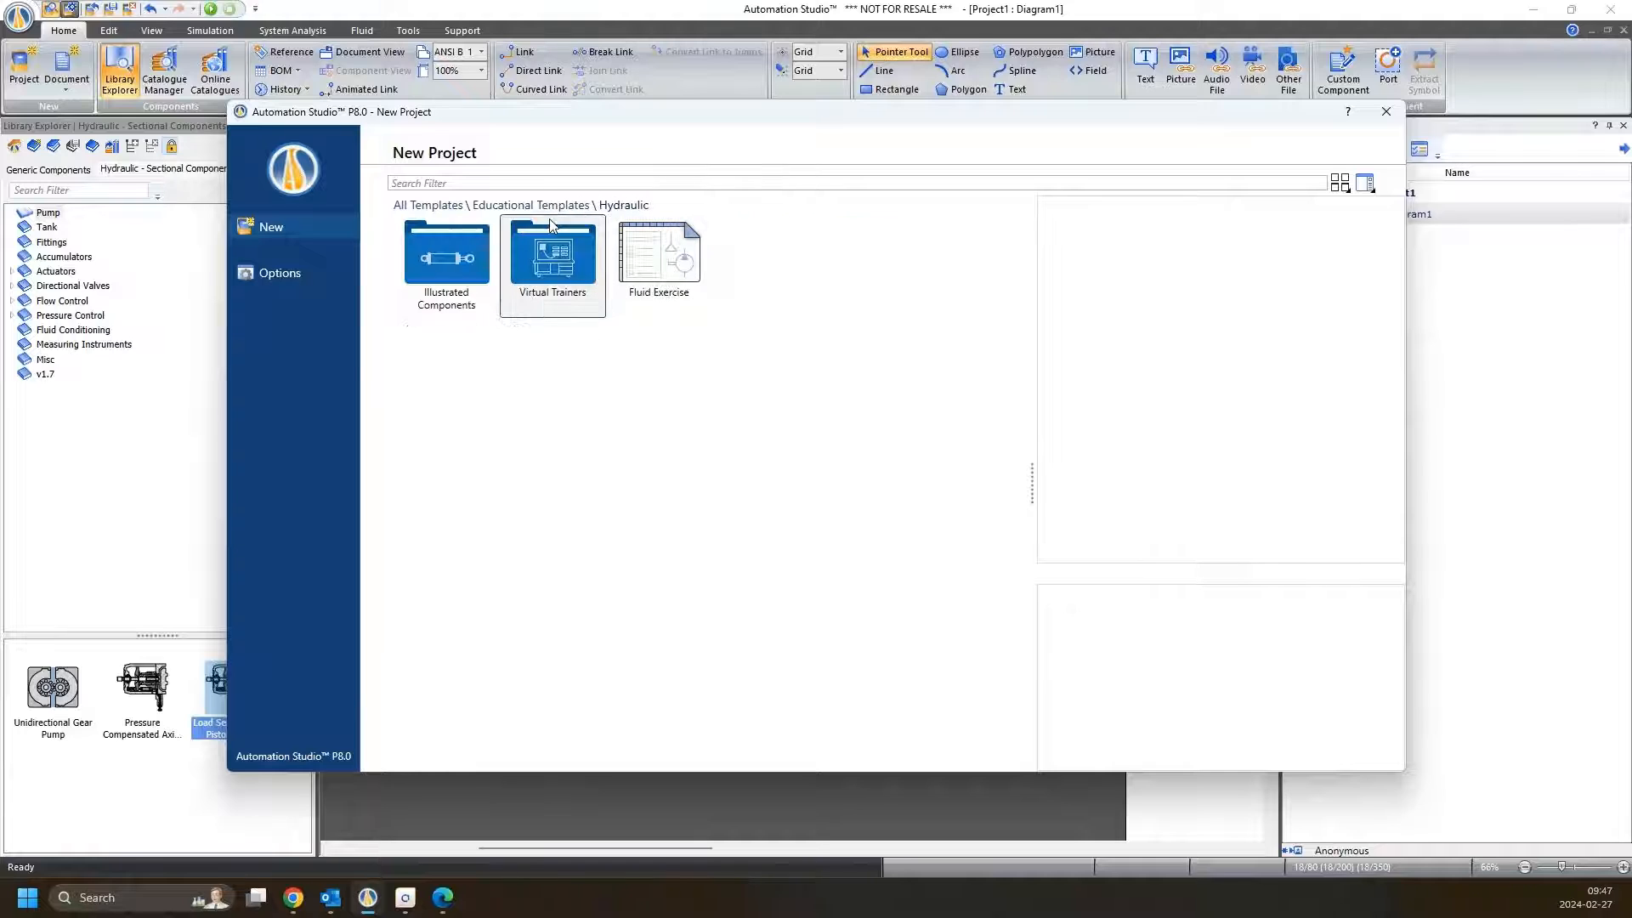
{"action": "left_click", "coordinate": [530, 205]}
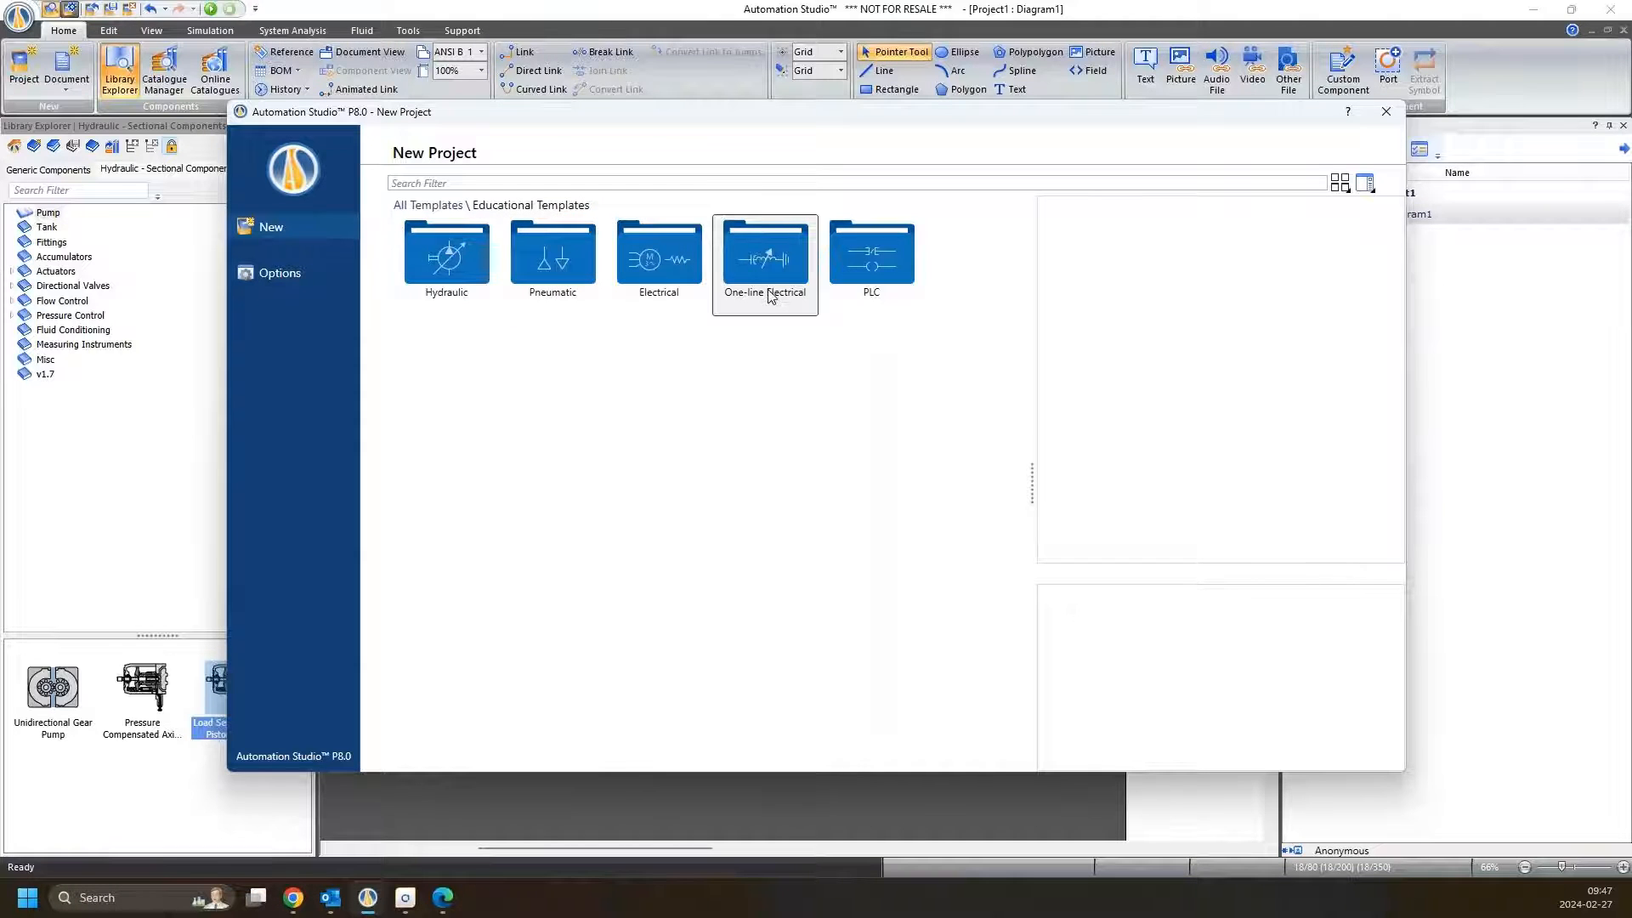
{"action": "left_click", "coordinate": [548, 251]}
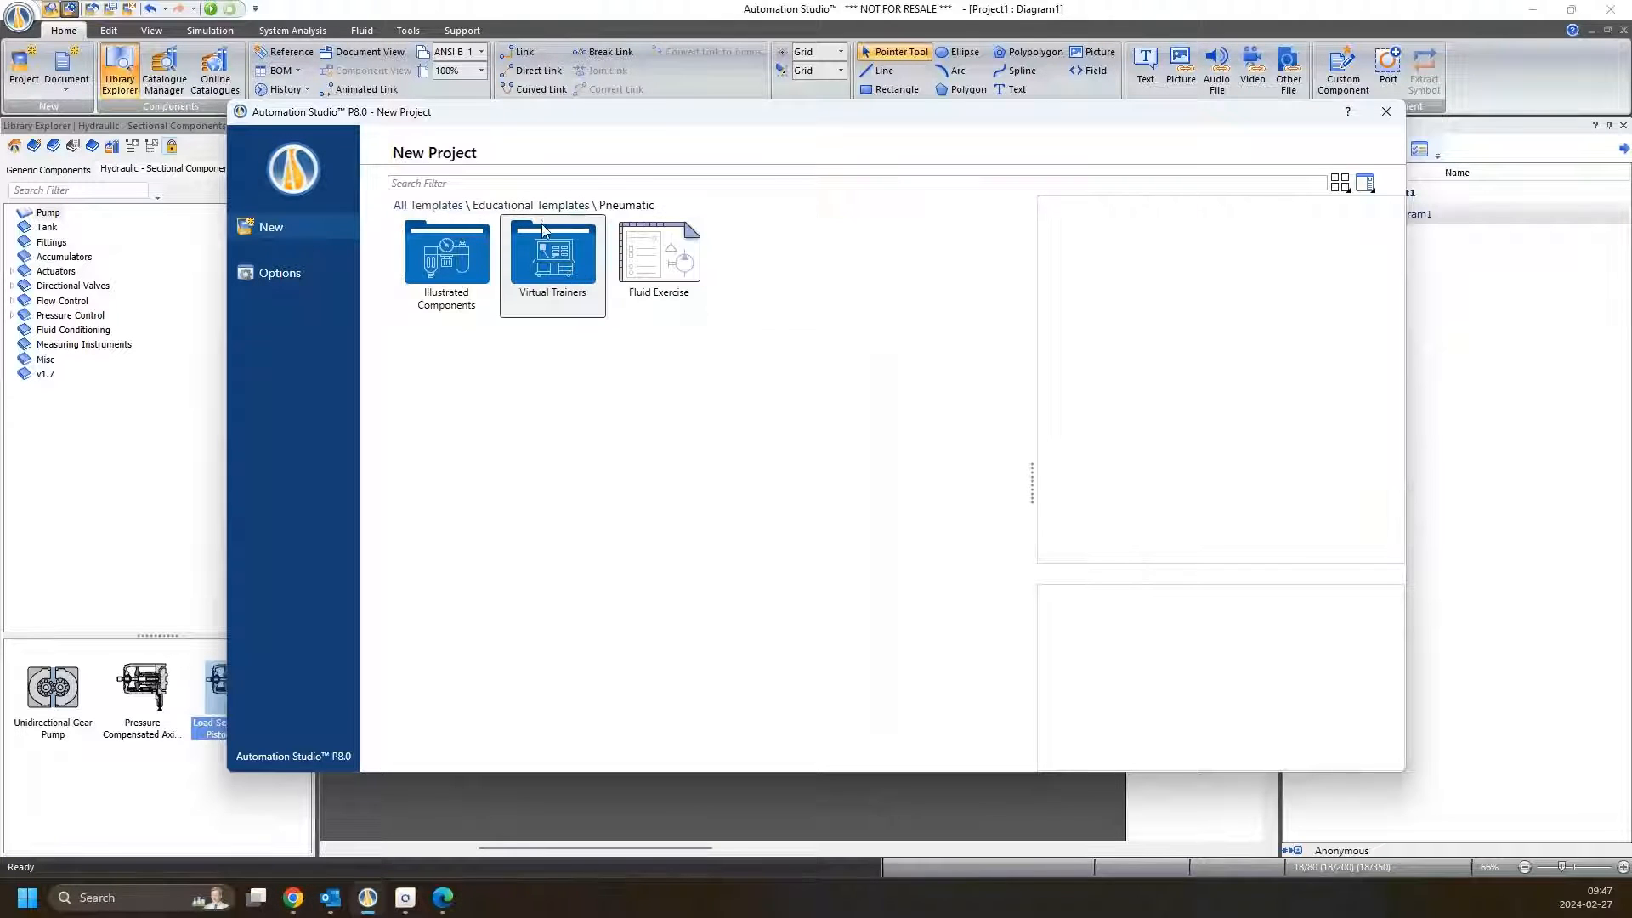
{"action": "left_click", "coordinate": [539, 259]}
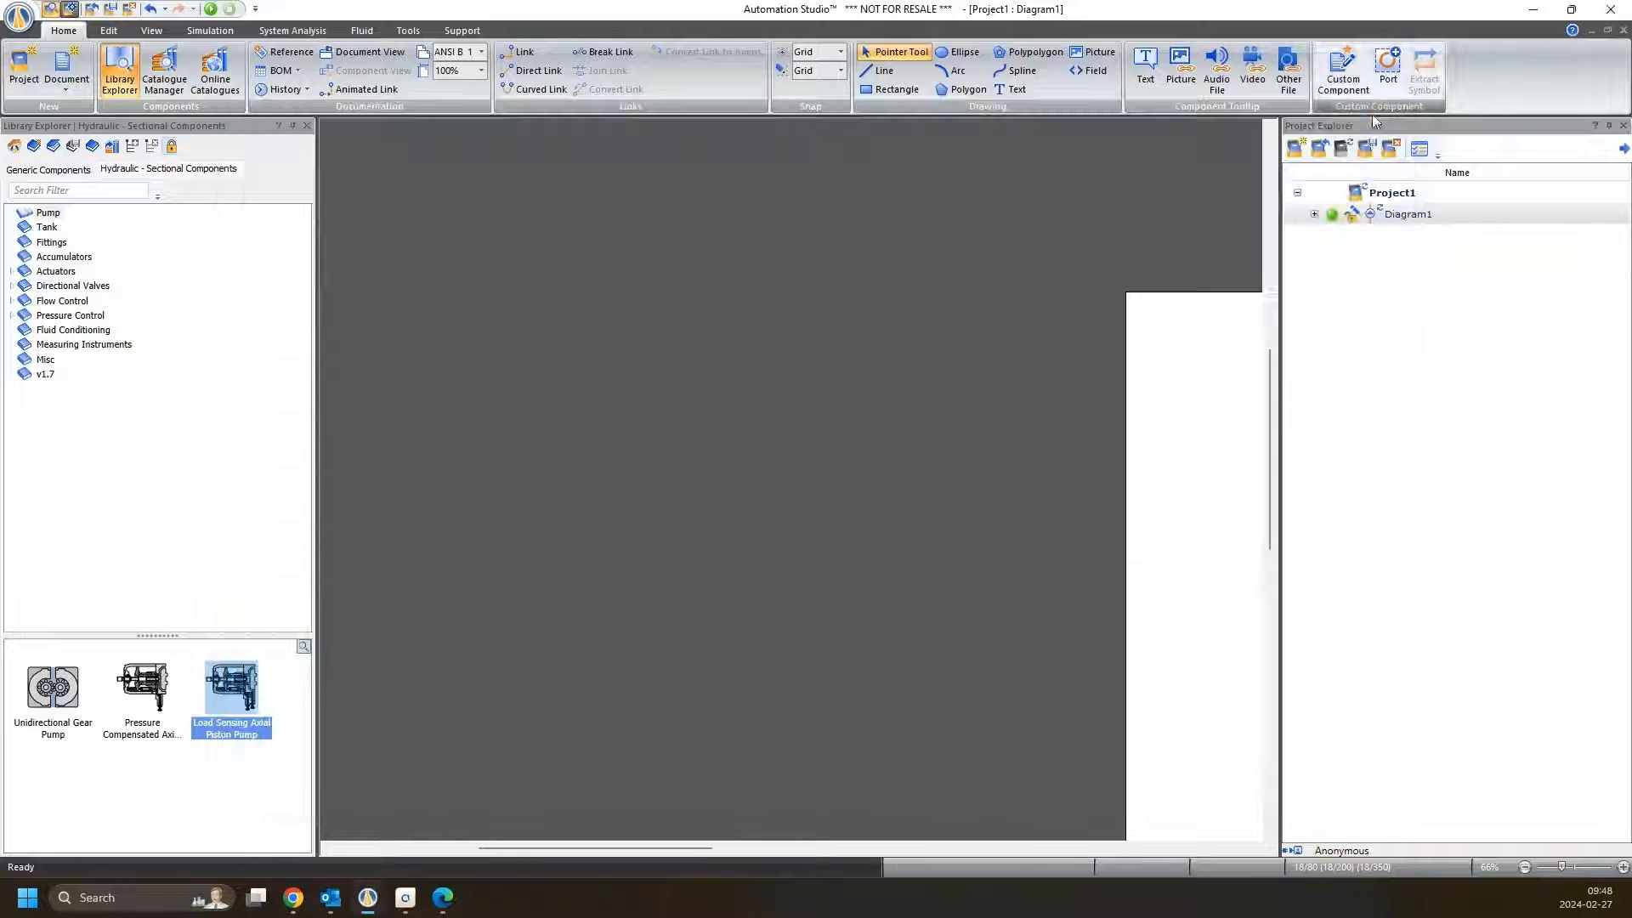
Leave the new project dialog and open the Automation Studio Options
{"action": "left_click", "coordinate": [1385, 112]}
{"action": "left_click", "coordinate": [28, 28]}
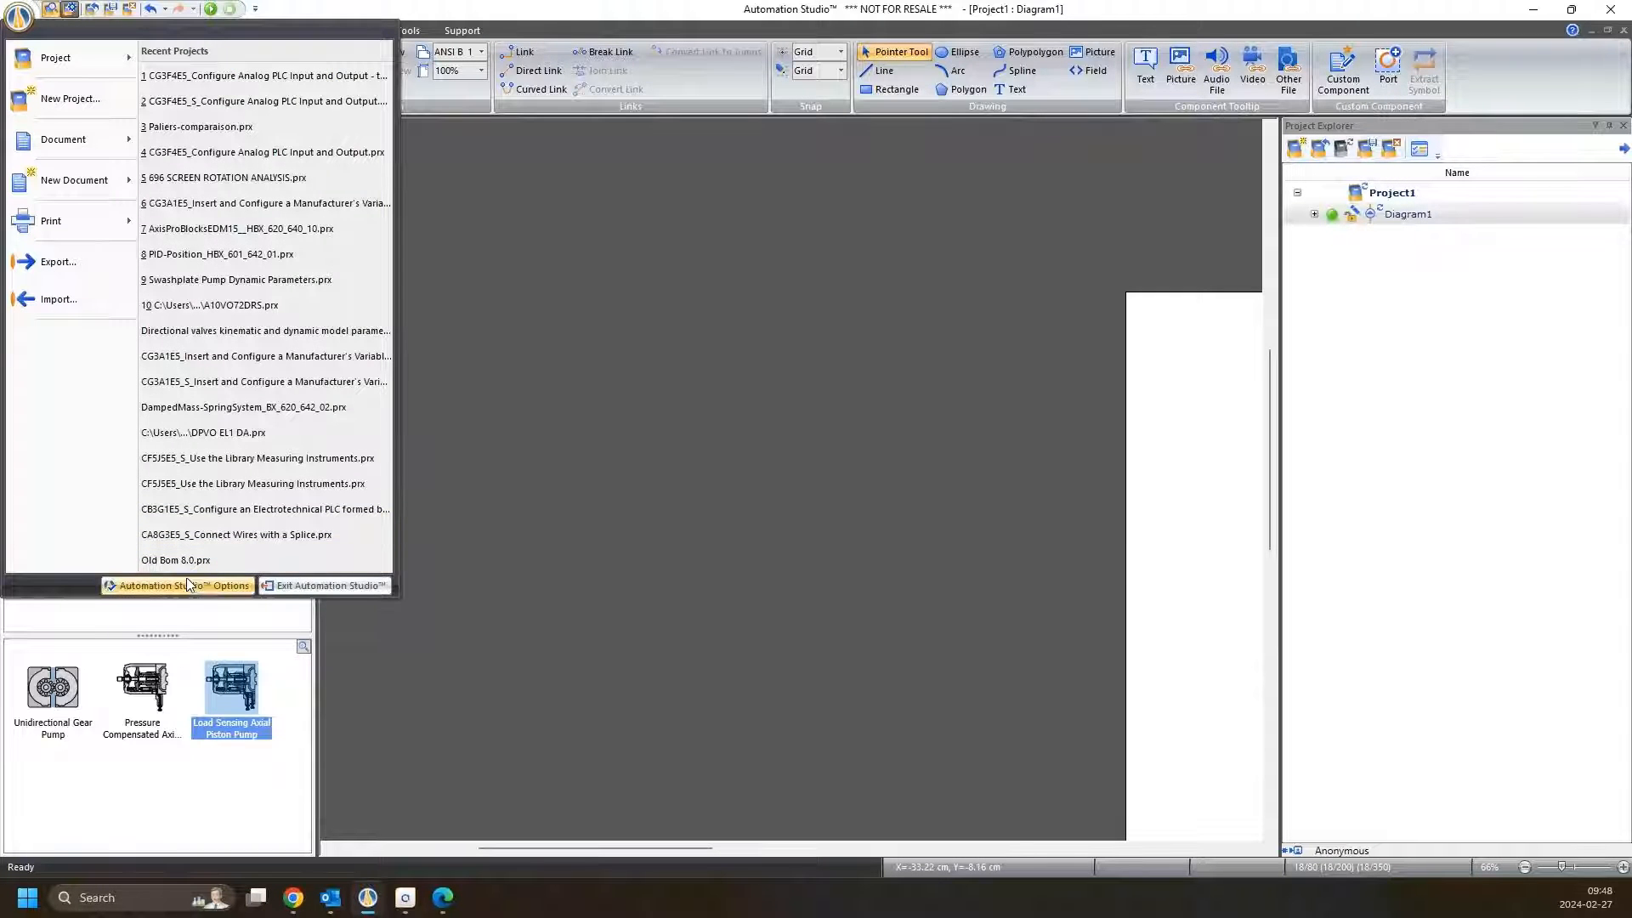
{"action": "left_click", "coordinate": [201, 379]}
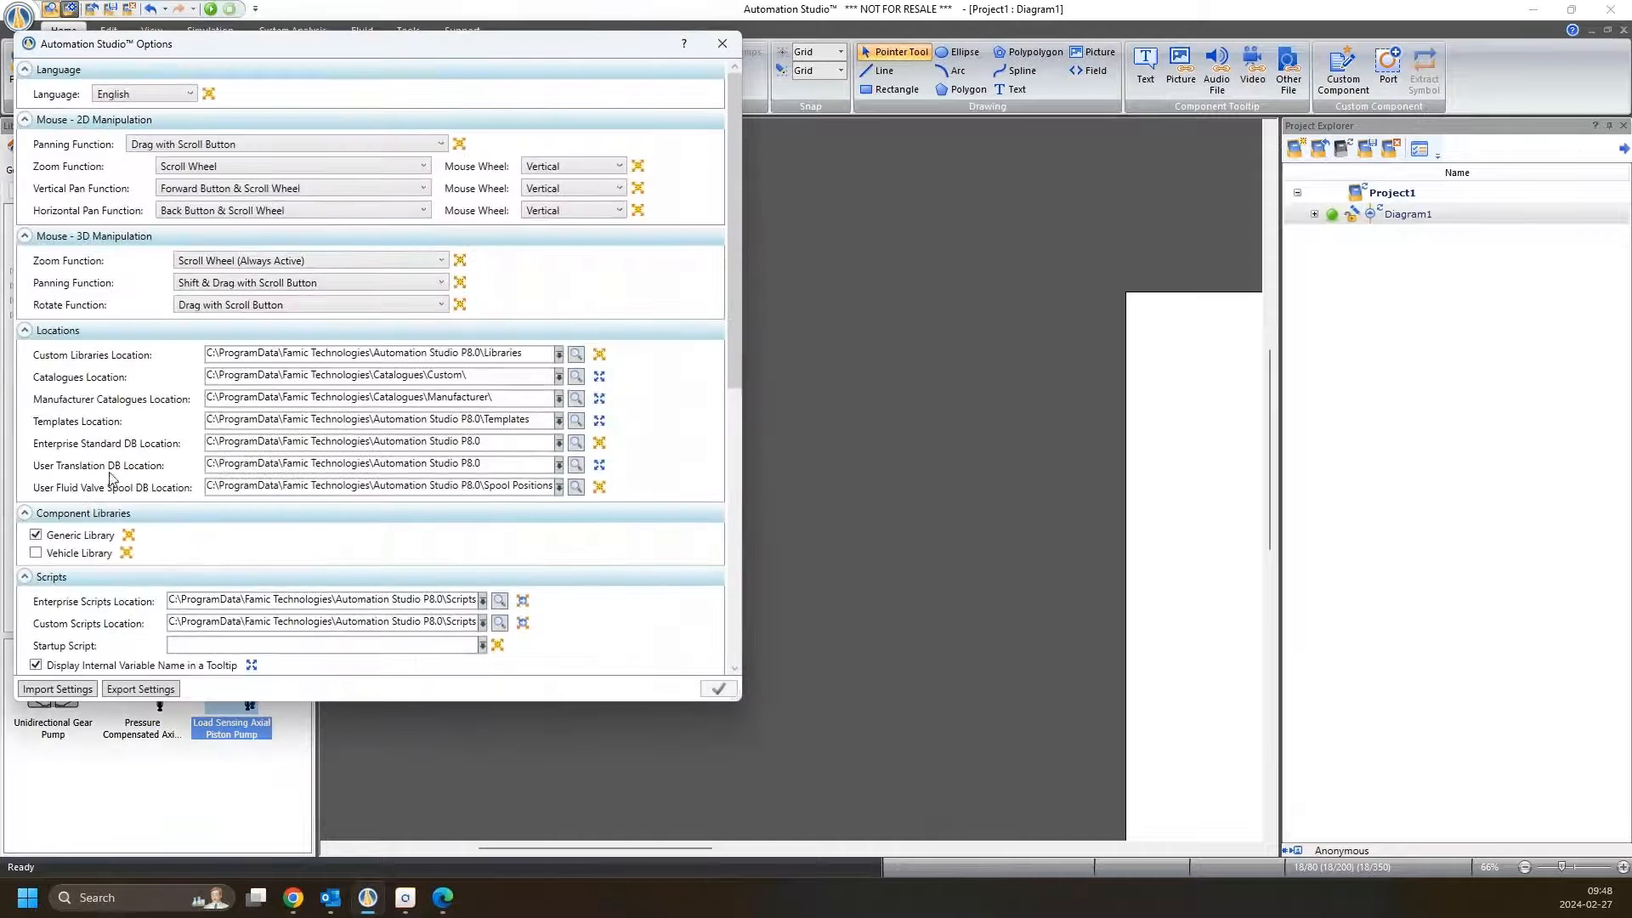
Enable the Display Student Tab ribbon option, apply it and close the Automation Studio Options
{"action": "scroll", "coordinate": [108, 481], "scroll_direction": "down", "scroll_amount": 5}
{"action": "scroll", "coordinate": [108, 481], "scroll_direction": "down", "scroll_amount": 6}
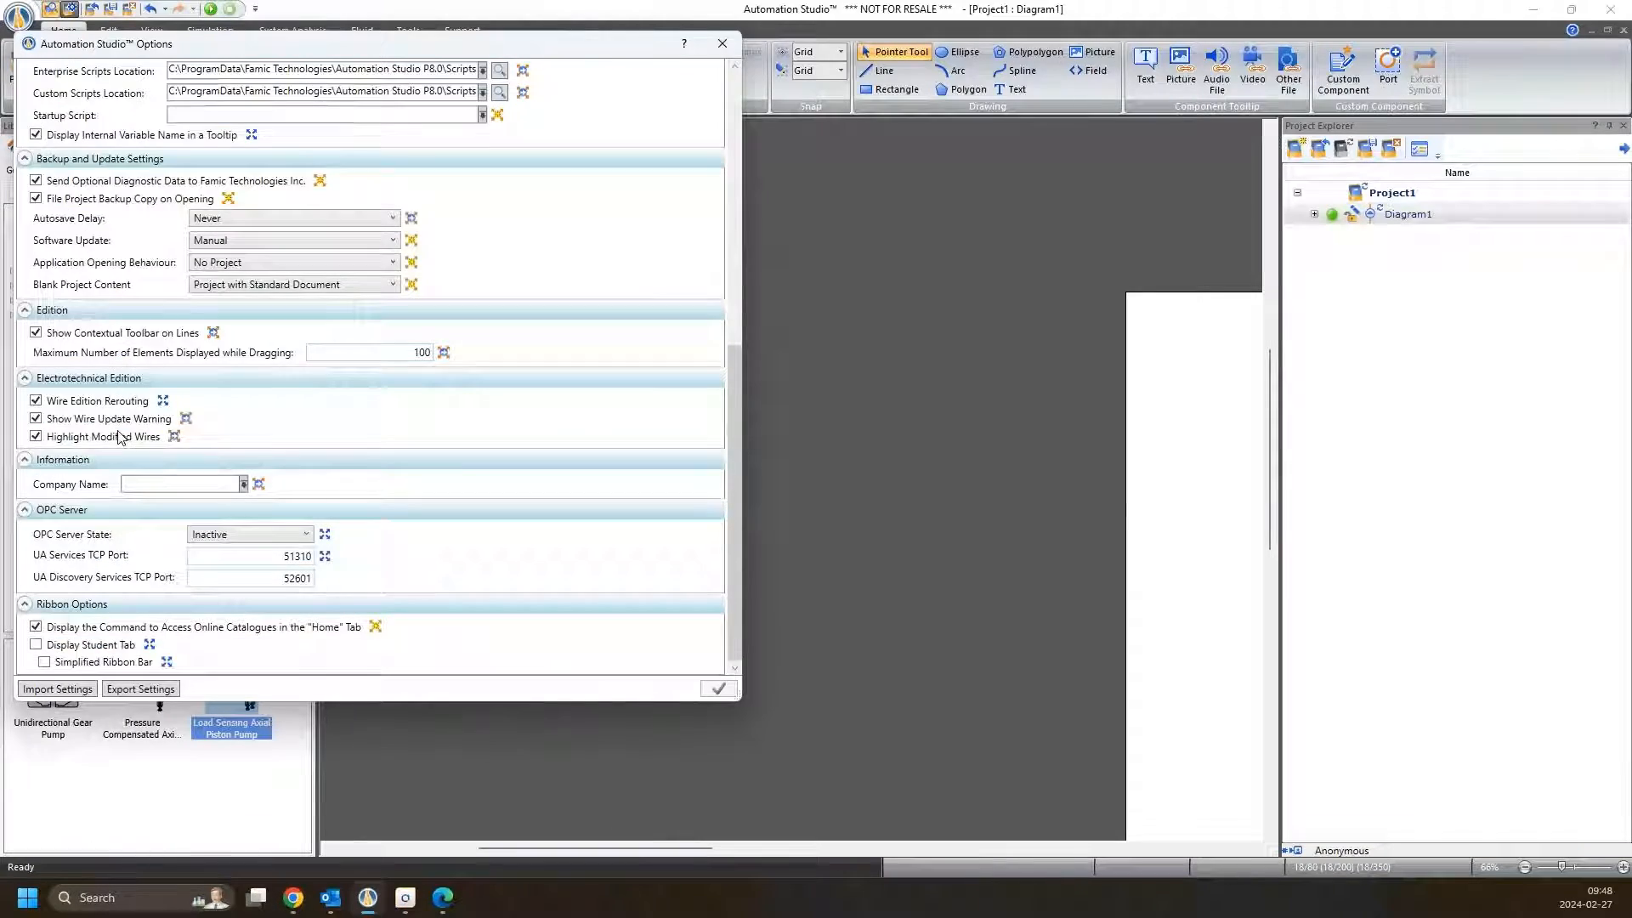
{"action": "left_click", "coordinate": [36, 644]}
{"action": "left_click", "coordinate": [719, 689]}
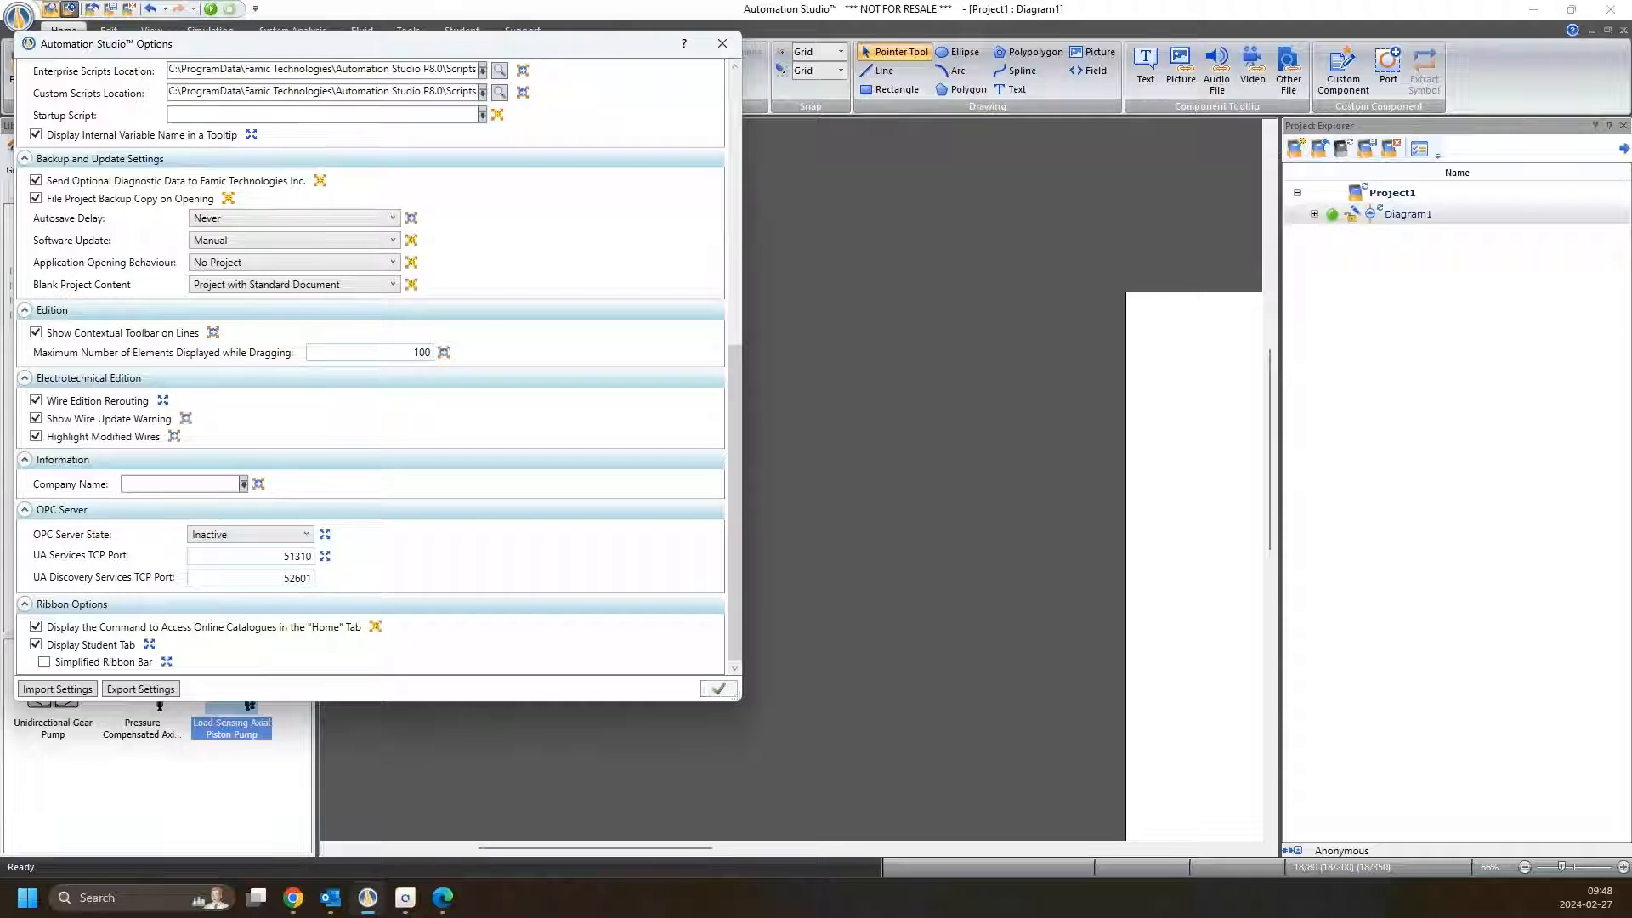
{"action": "left_click", "coordinate": [722, 43]}
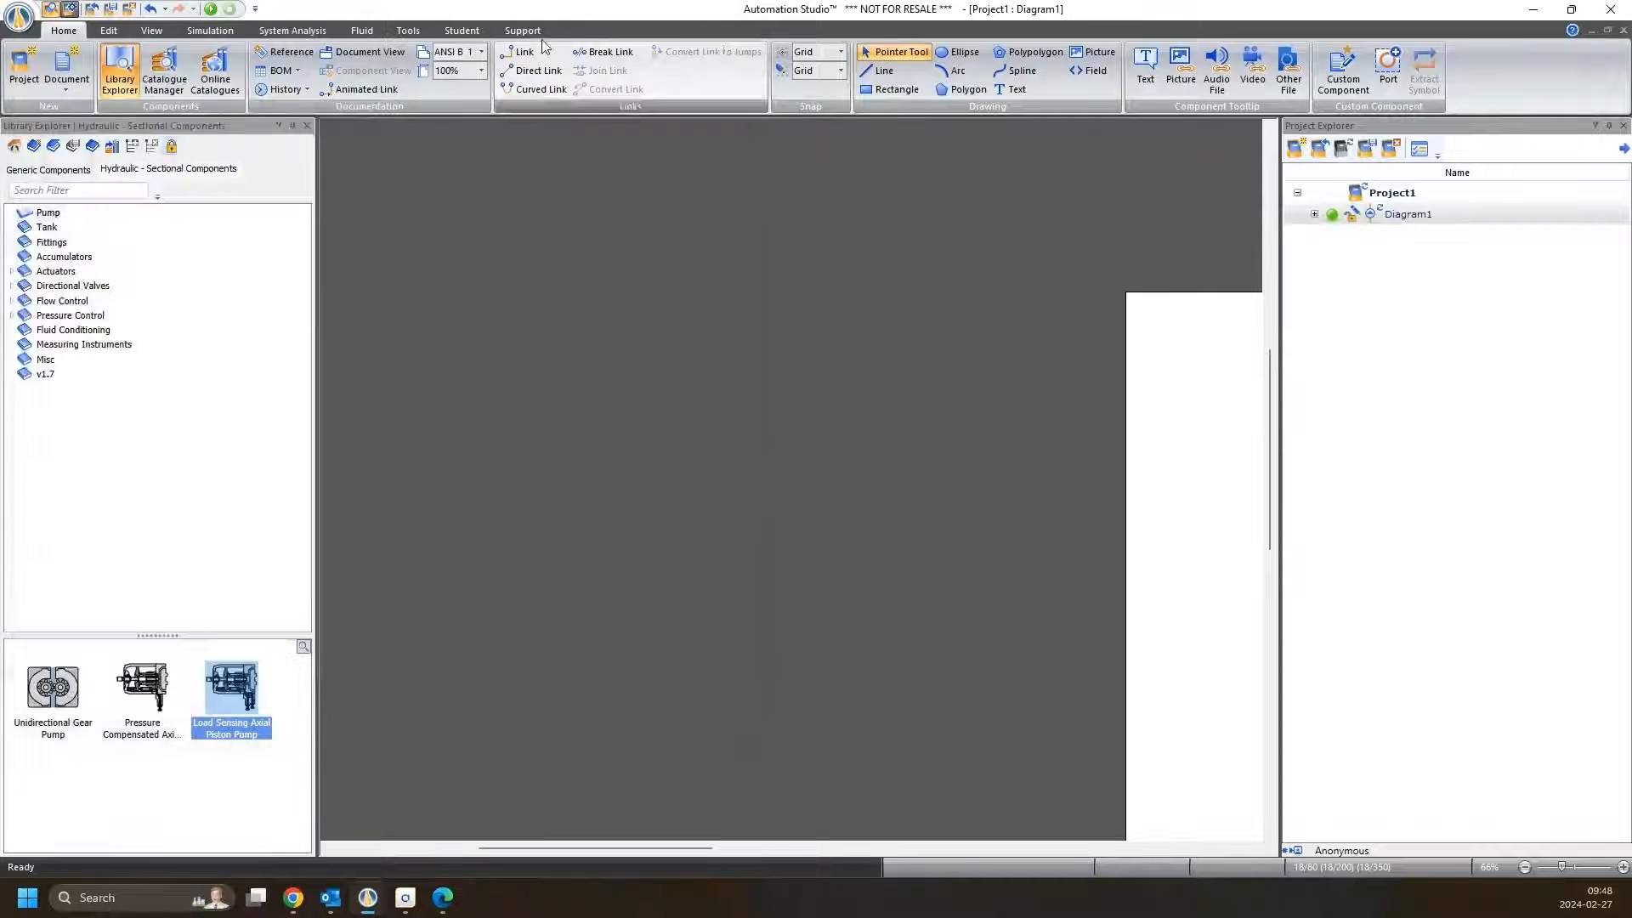
Show the Student commands and switch the interface to the Simplified Ribbon Bar
{"action": "left_click", "coordinate": [443, 30]}
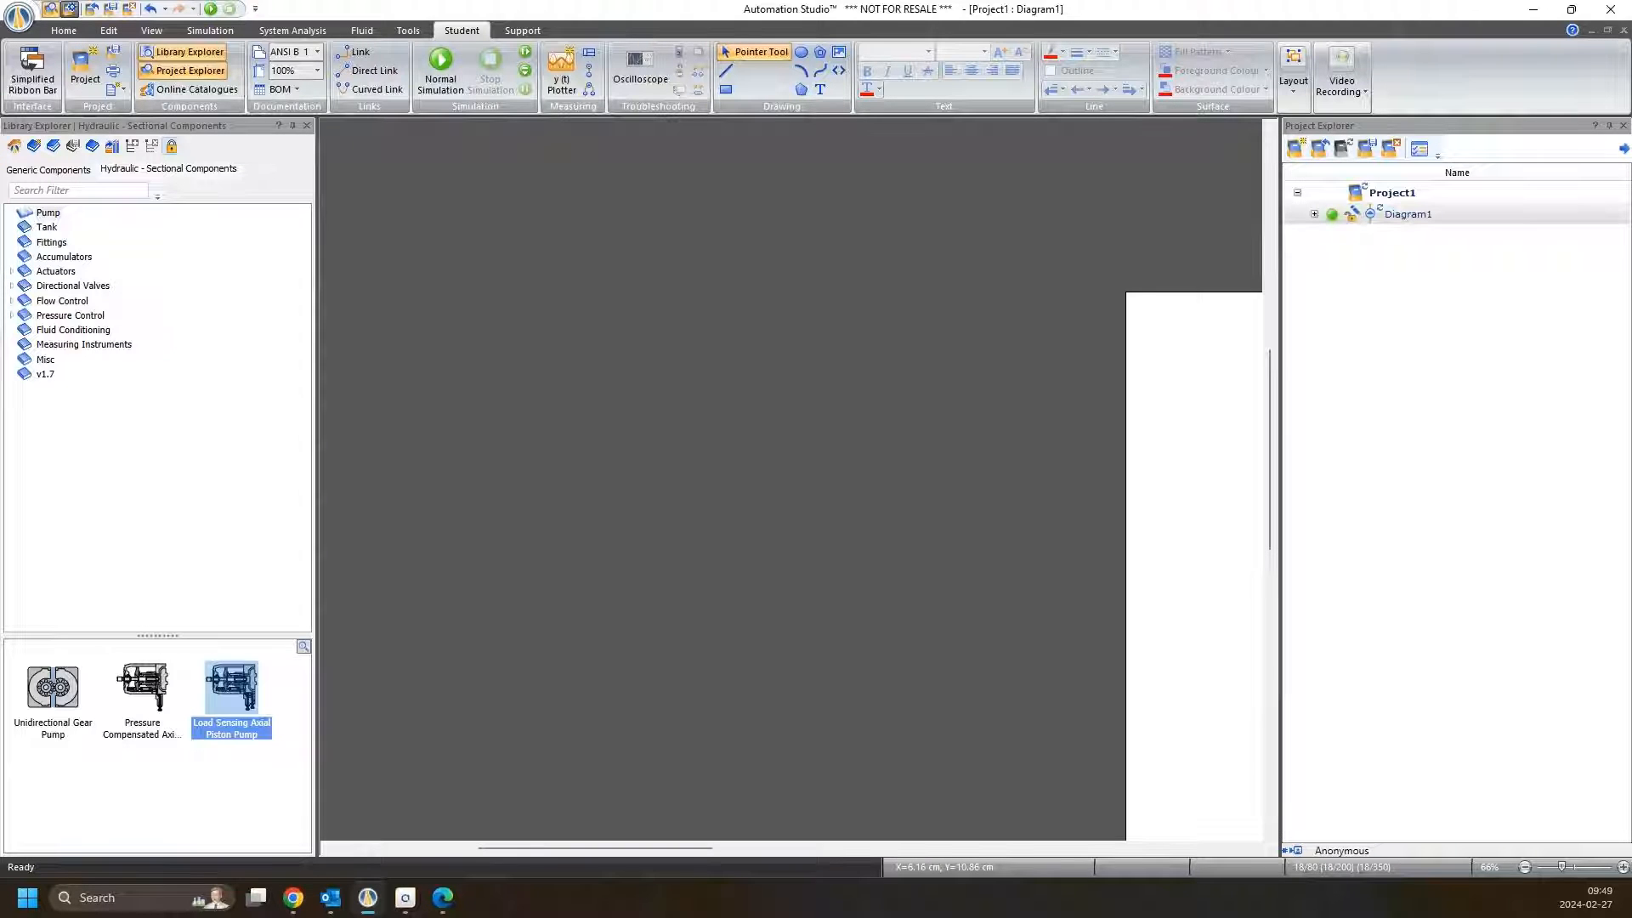
{"action": "right_click", "coordinate": [1221, 456]}
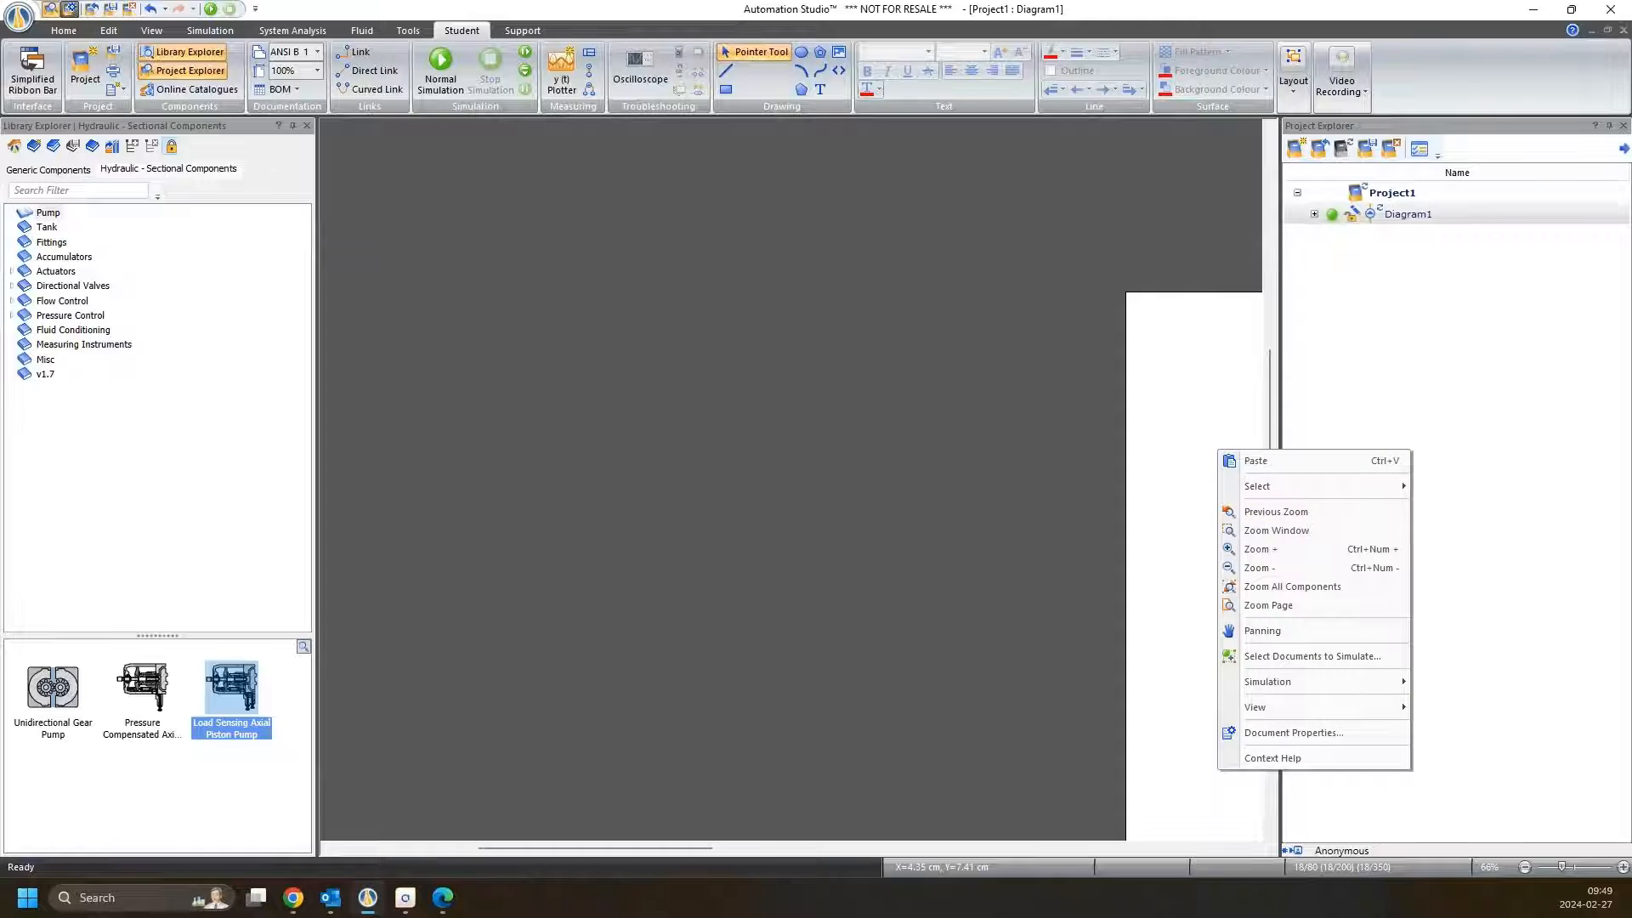
{"action": "key", "text": "Escape"}
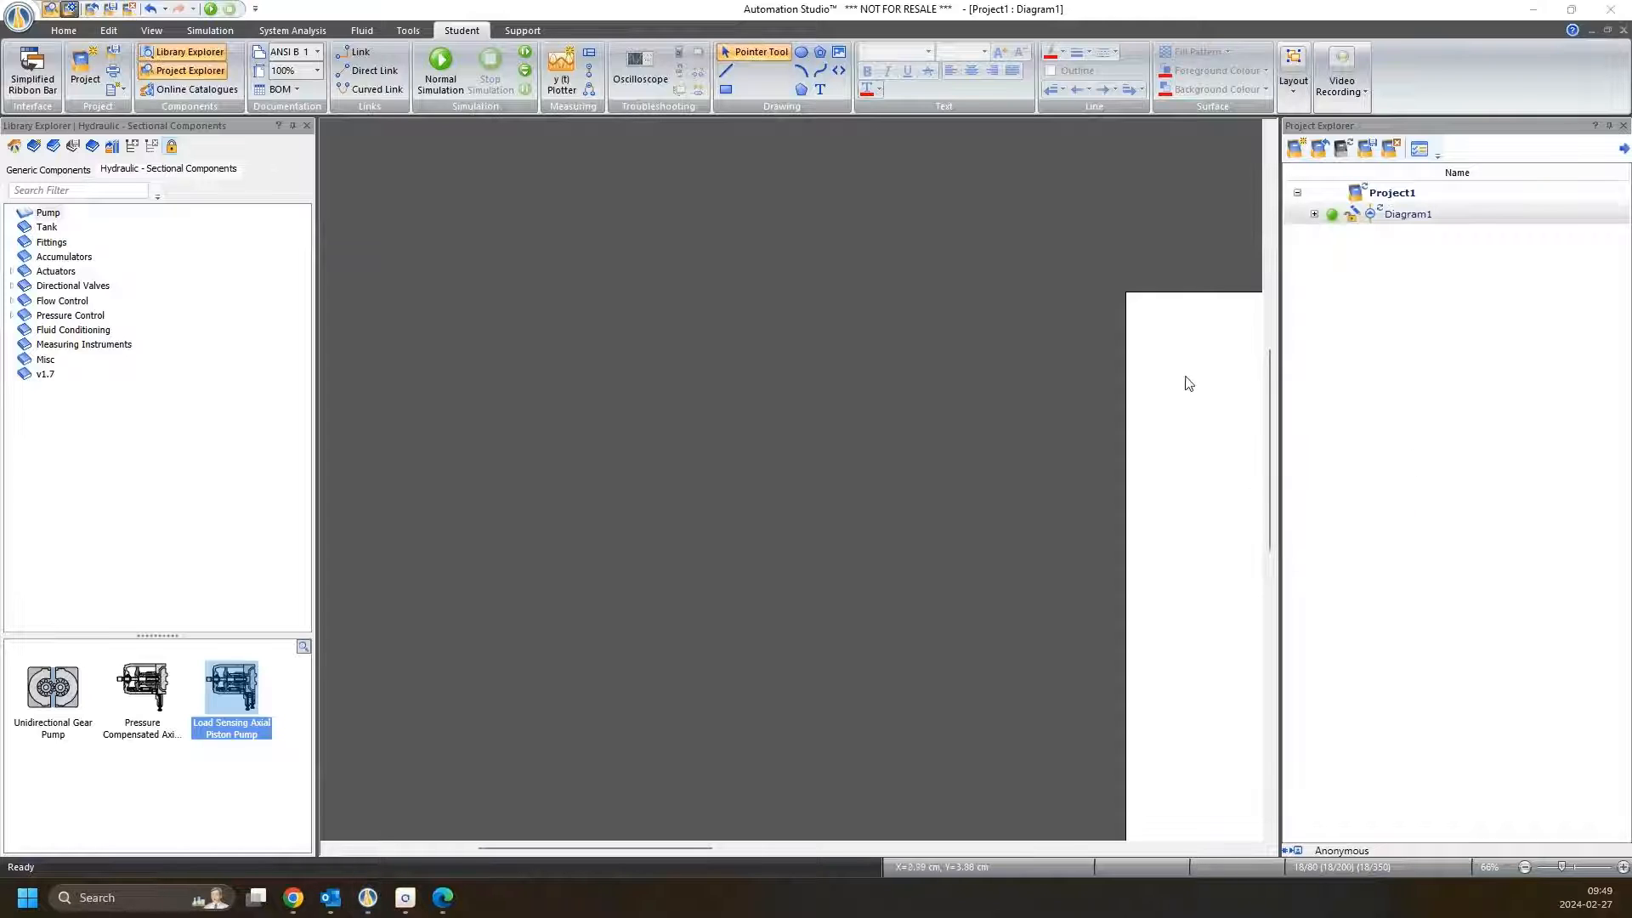
{"action": "left_click", "coordinate": [32, 80]}
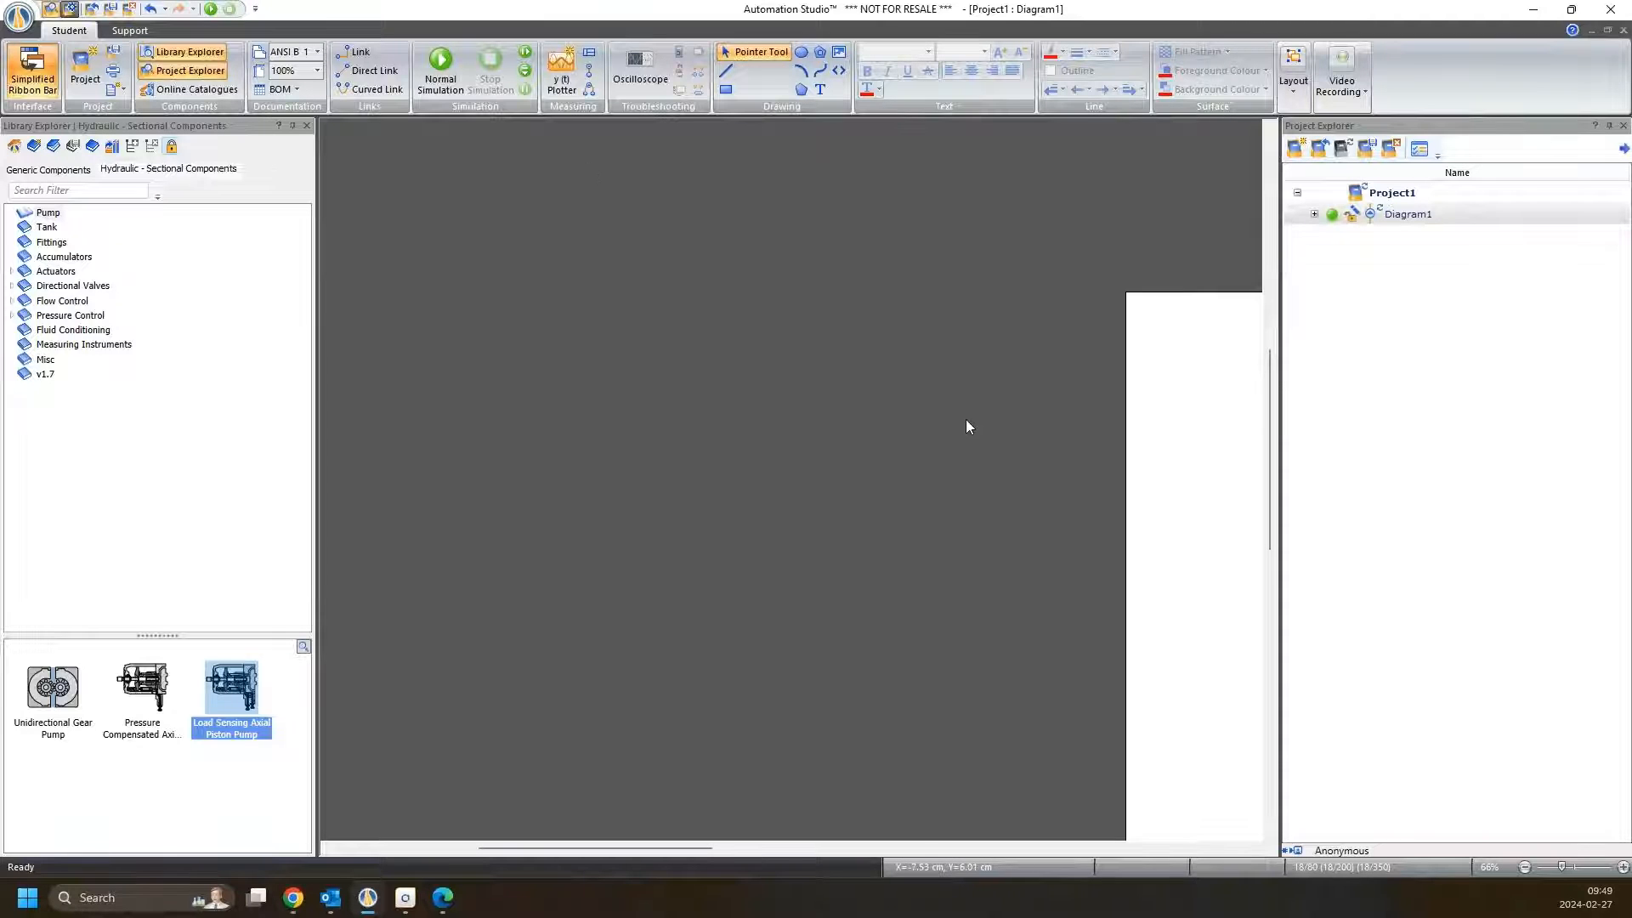
{"action": "right_click", "coordinate": [1163, 510]}
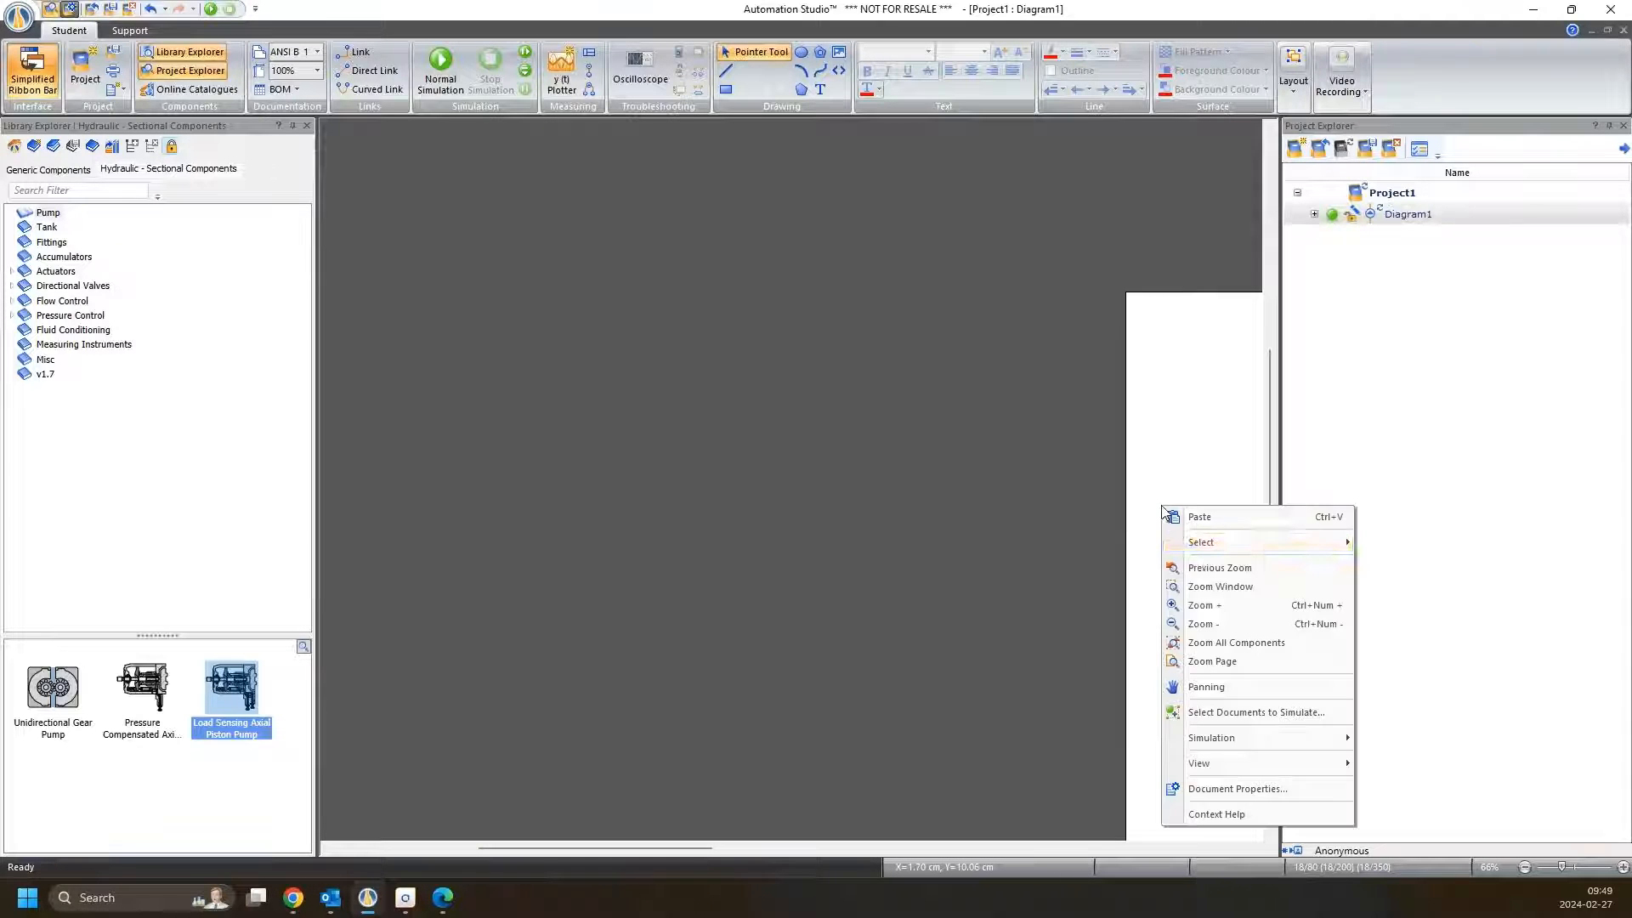
{"action": "left_click", "coordinate": [1212, 661]}
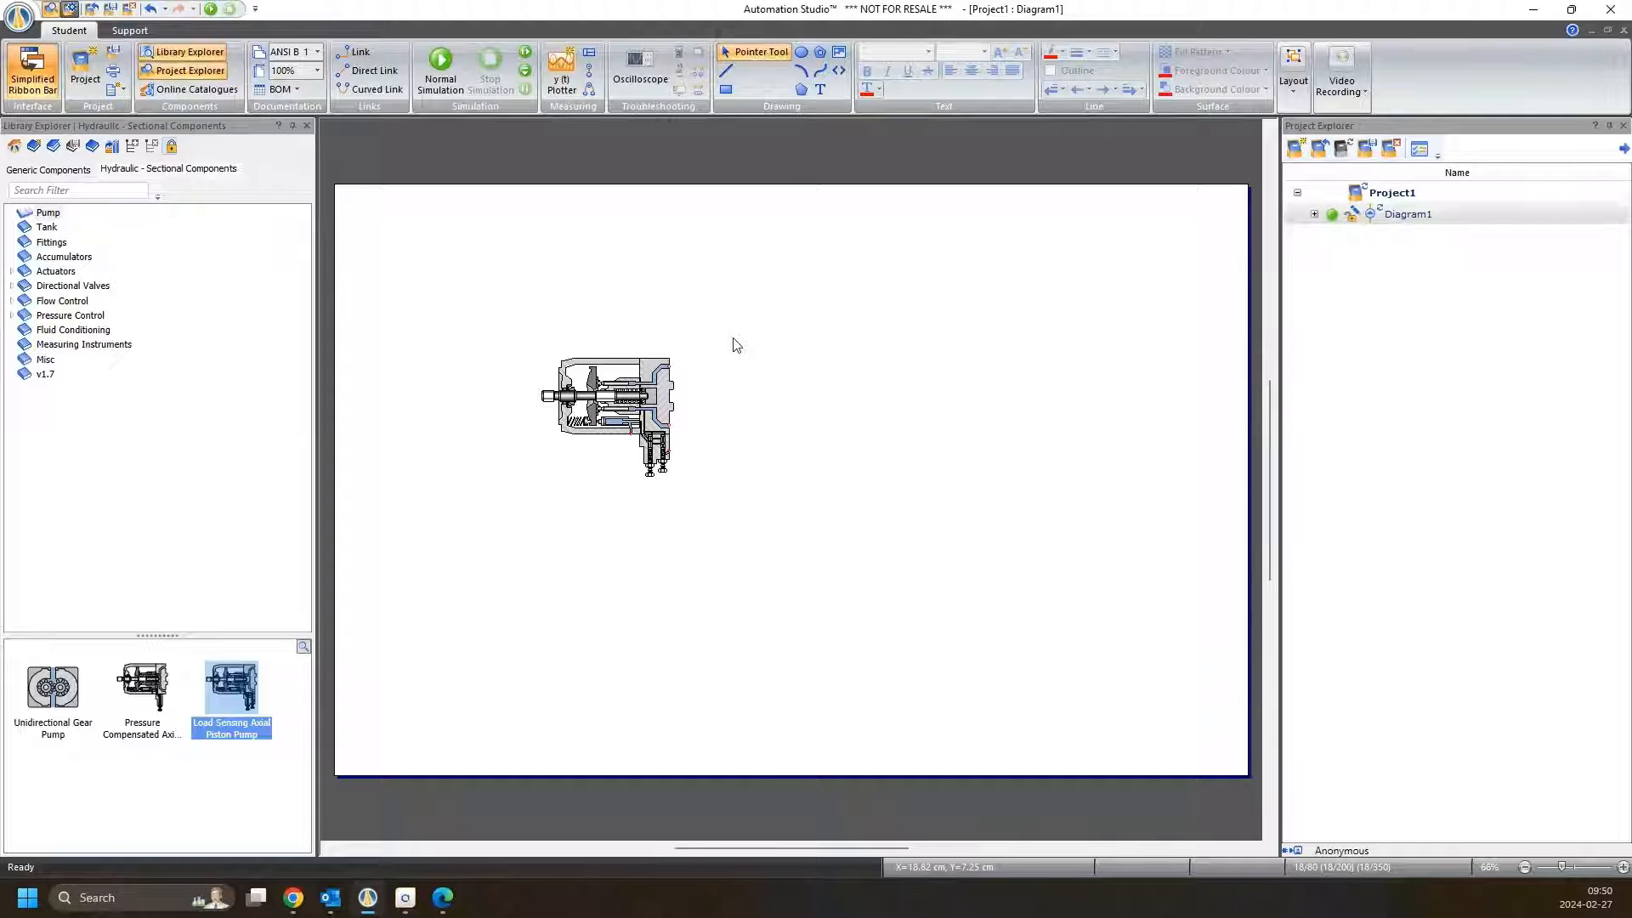
Disable the Simplified Ribbon Bar in the Automation Studio Options, apply the change and close the dialog
{"action": "left_click", "coordinate": [21, 15]}
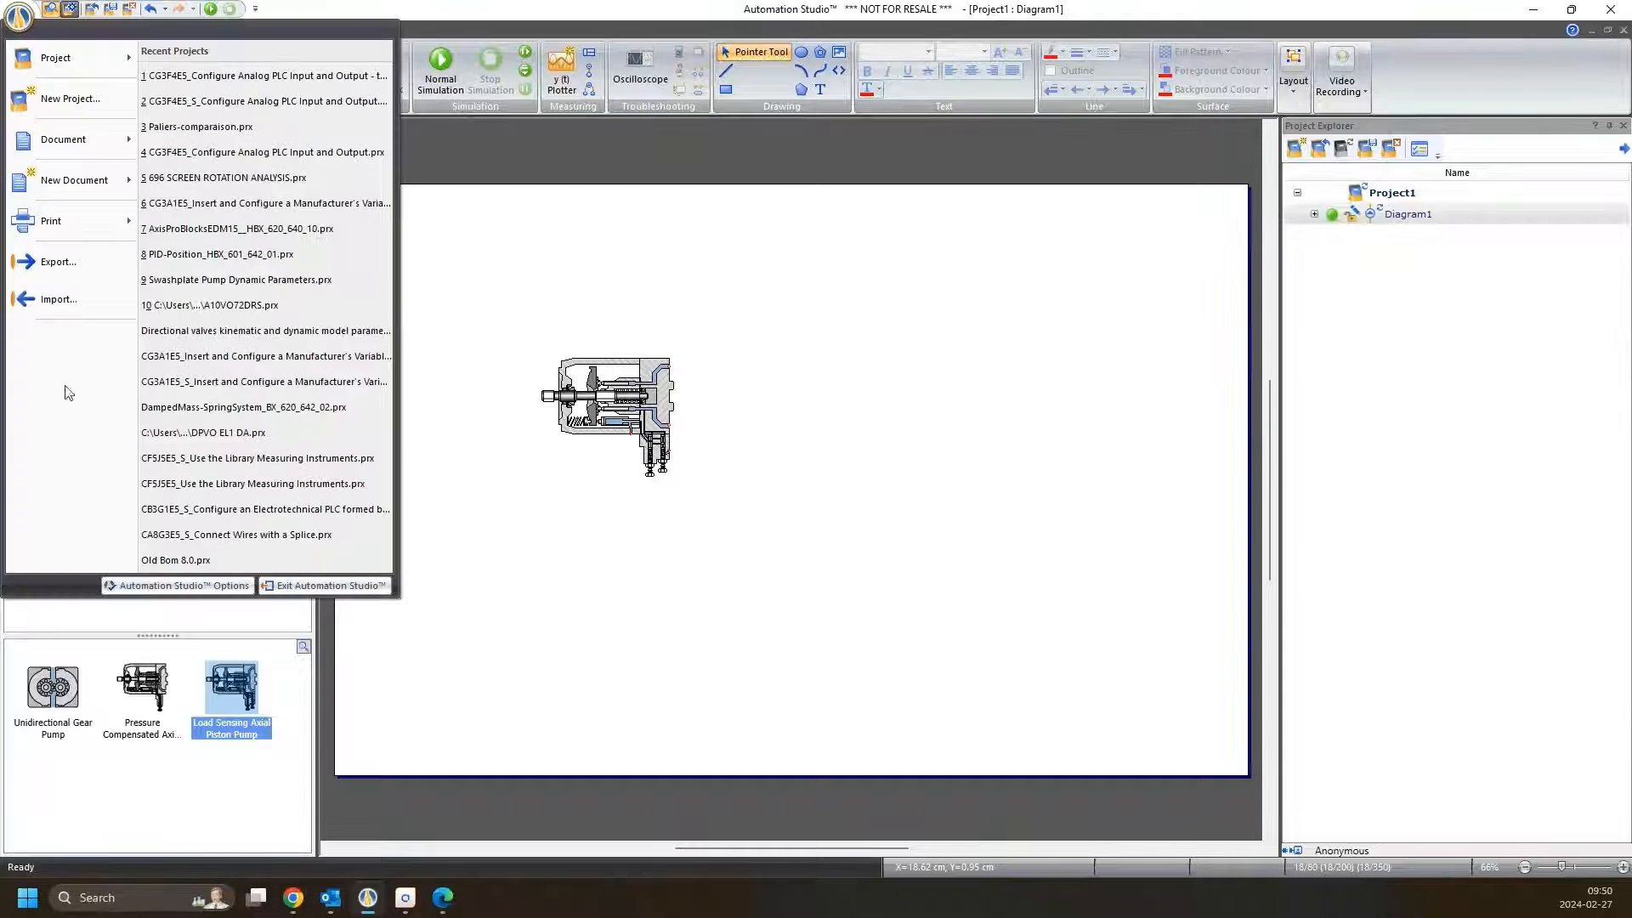
{"action": "left_click", "coordinate": [138, 585]}
{"action": "scroll", "coordinate": [141, 484], "scroll_direction": "down", "scroll_amount": 3}
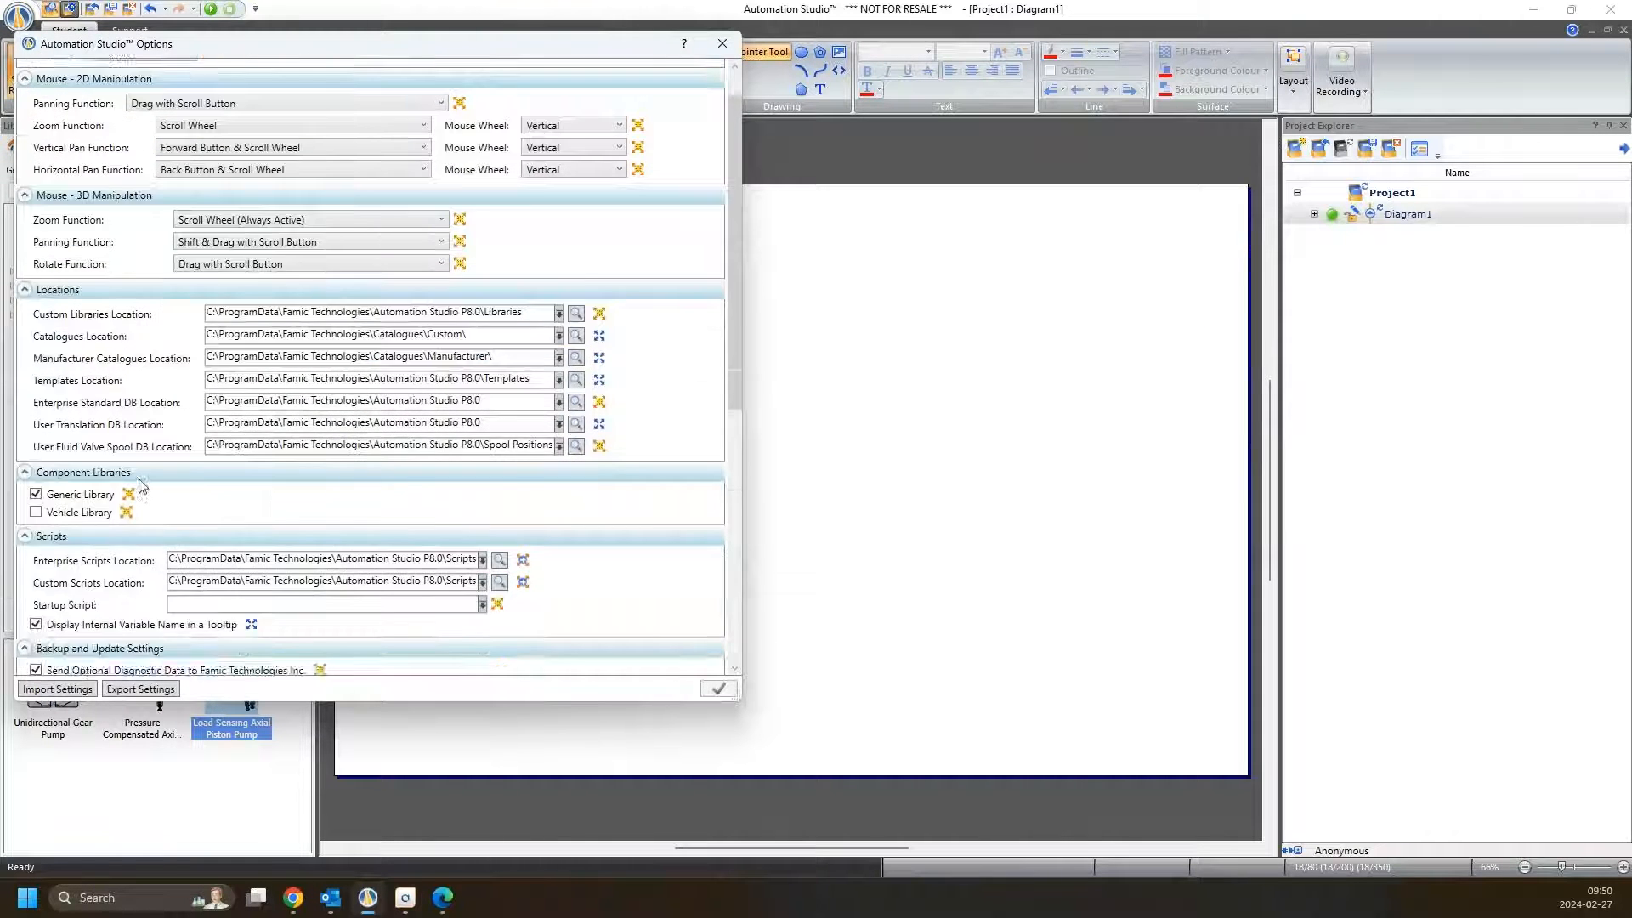
{"action": "scroll", "coordinate": [140, 484], "scroll_direction": "down", "scroll_amount": 5}
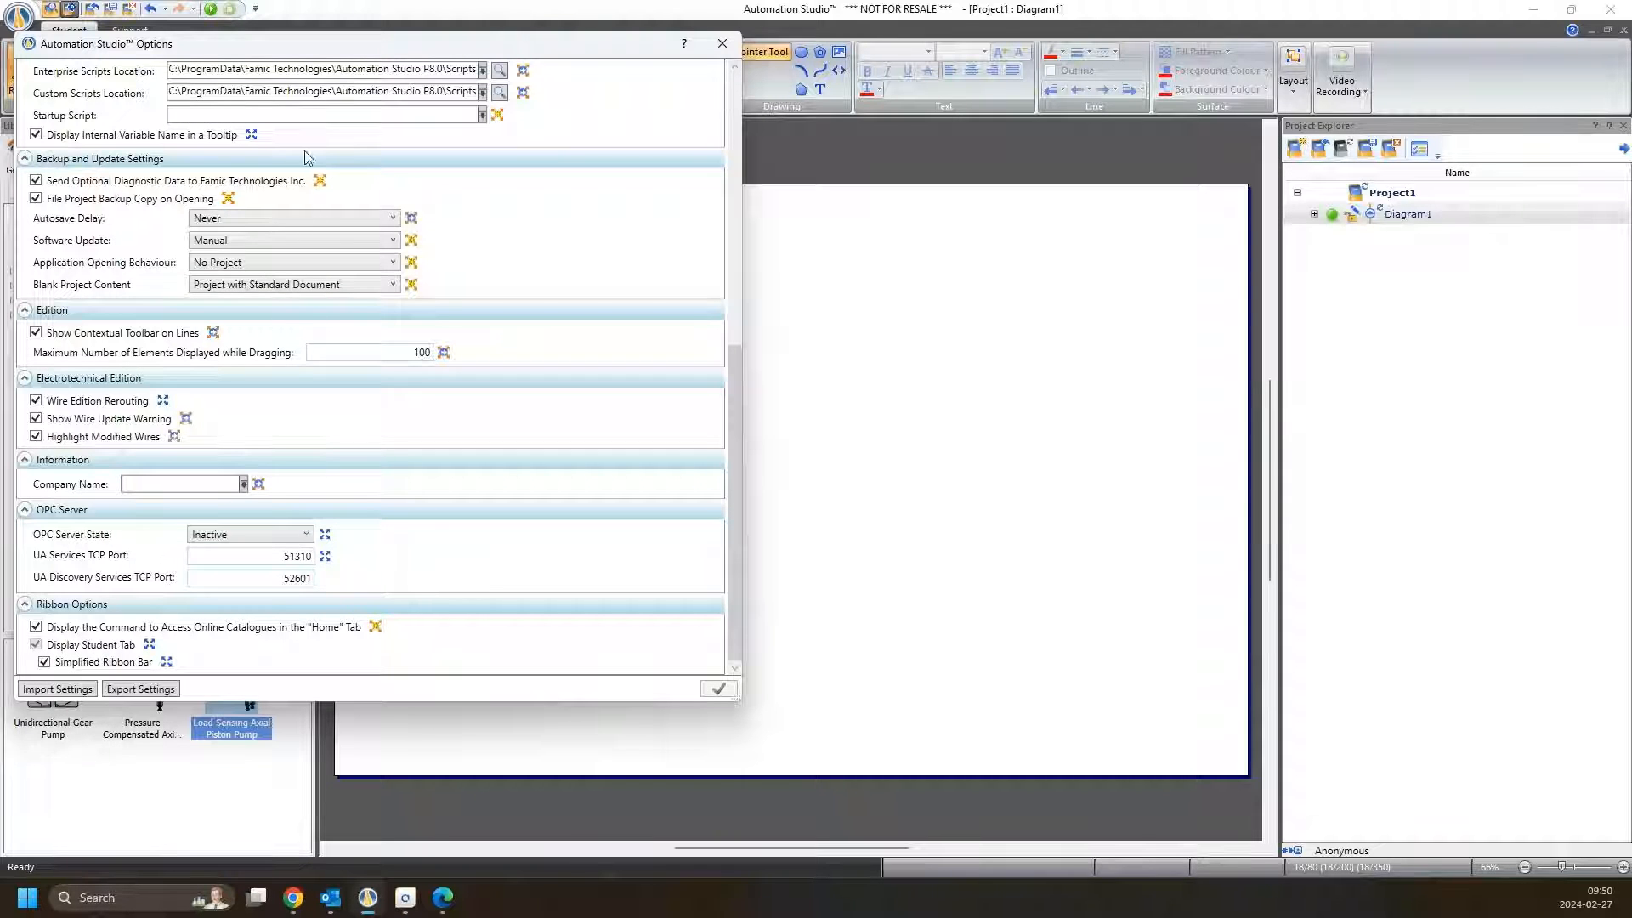
{"action": "left_click_drag", "start_coordinate": [298, 50], "coordinate": [446, 96]}
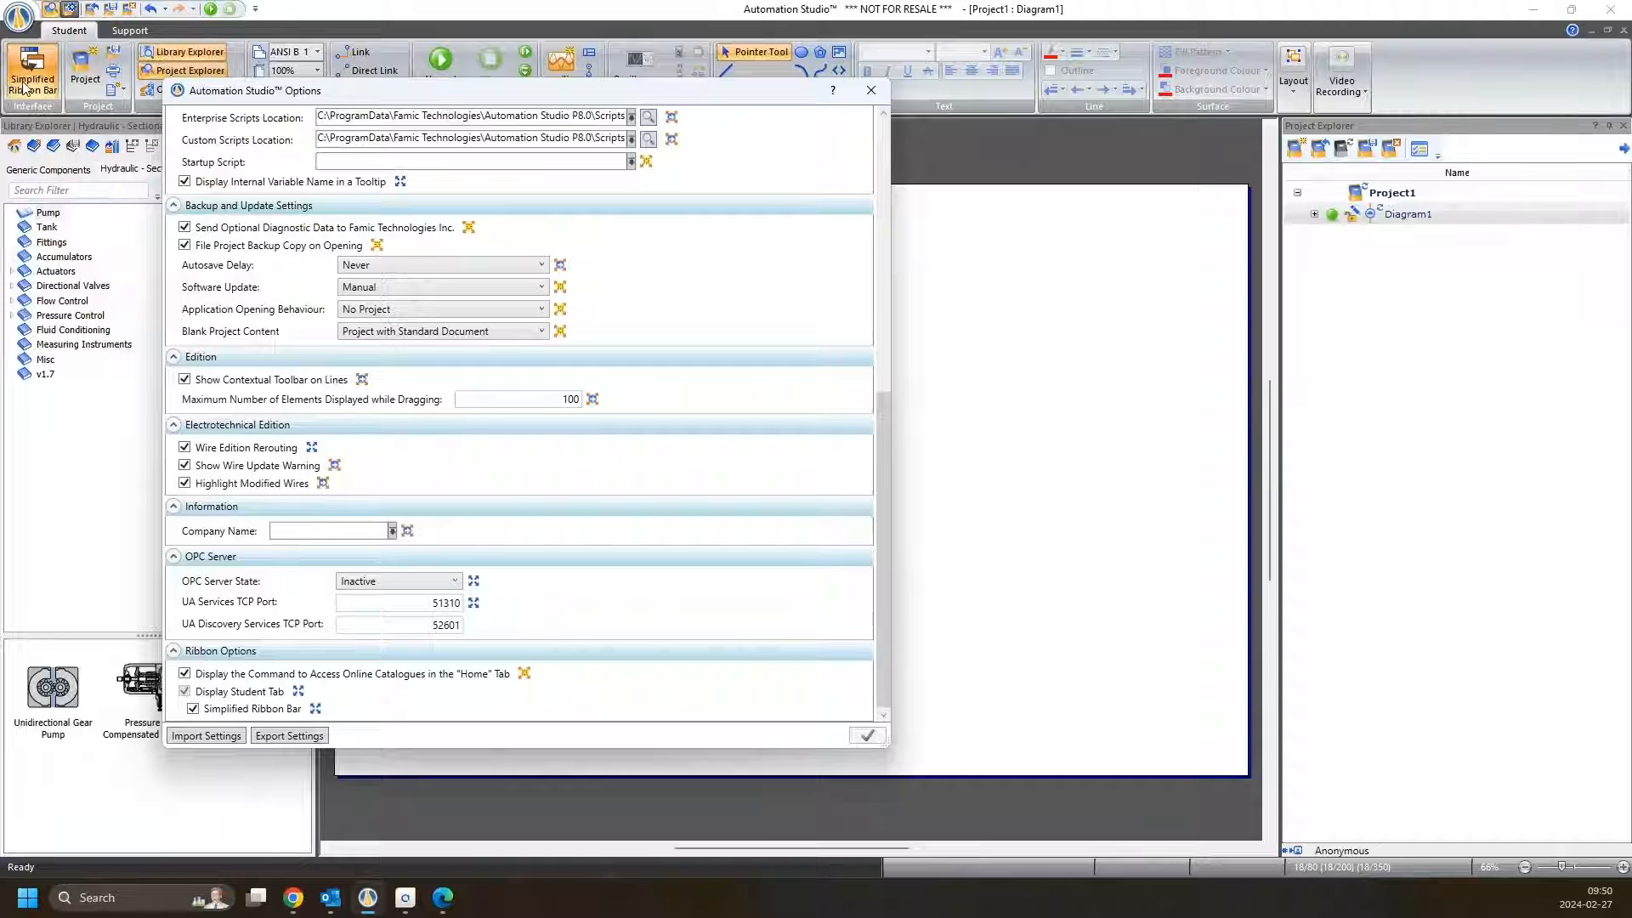
{"action": "left_click", "coordinate": [194, 709]}
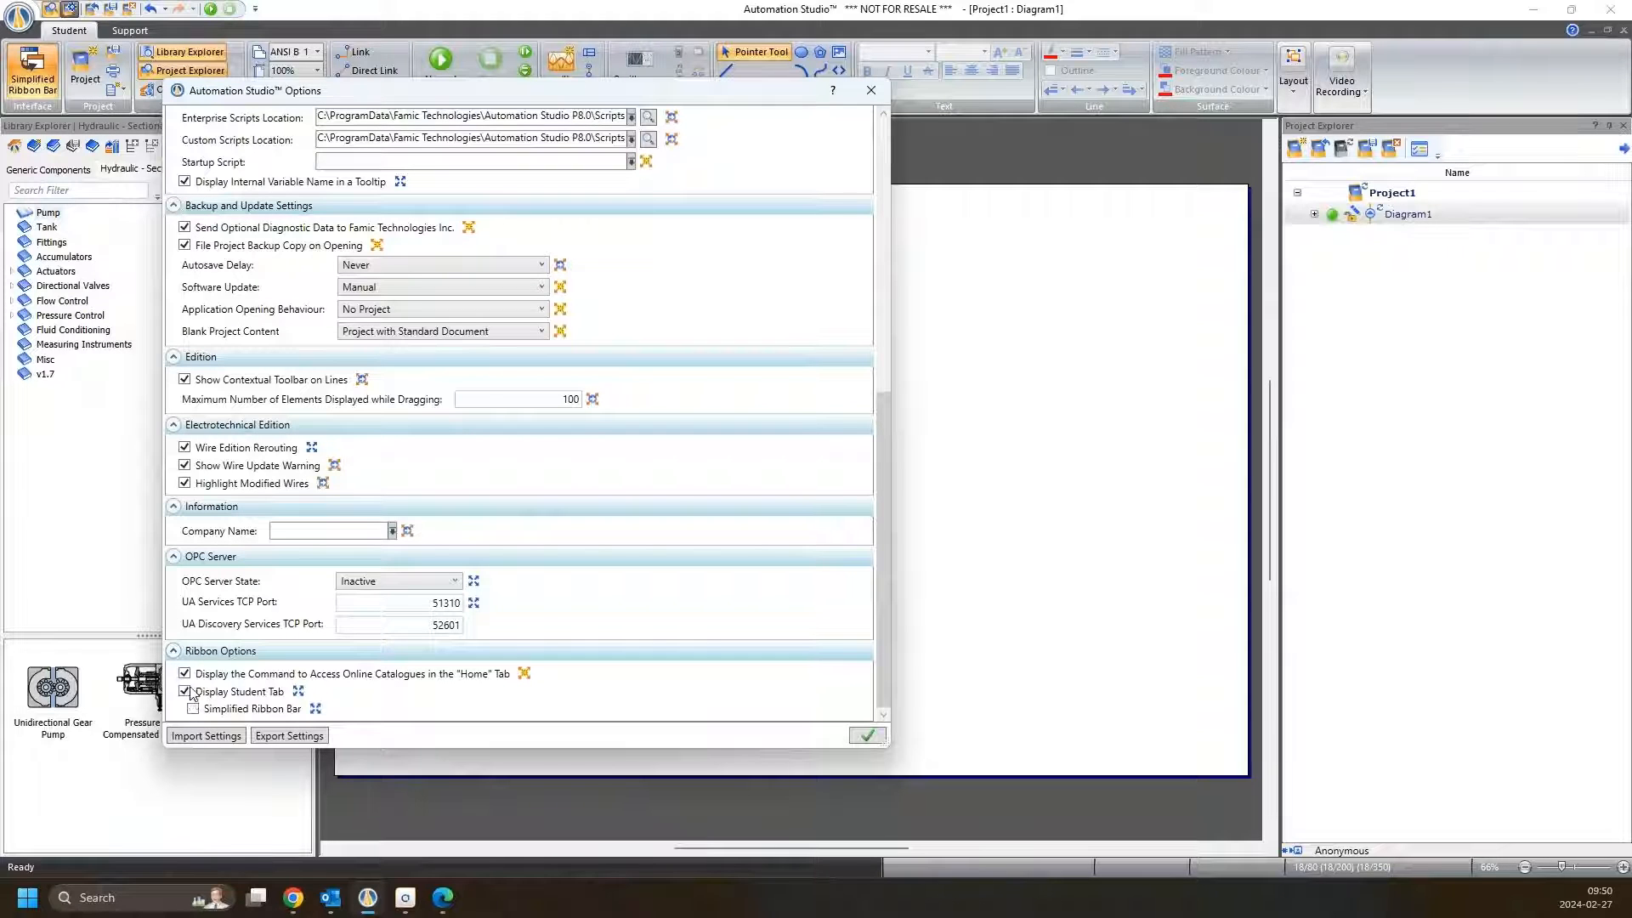
{"action": "left_click", "coordinate": [869, 736]}
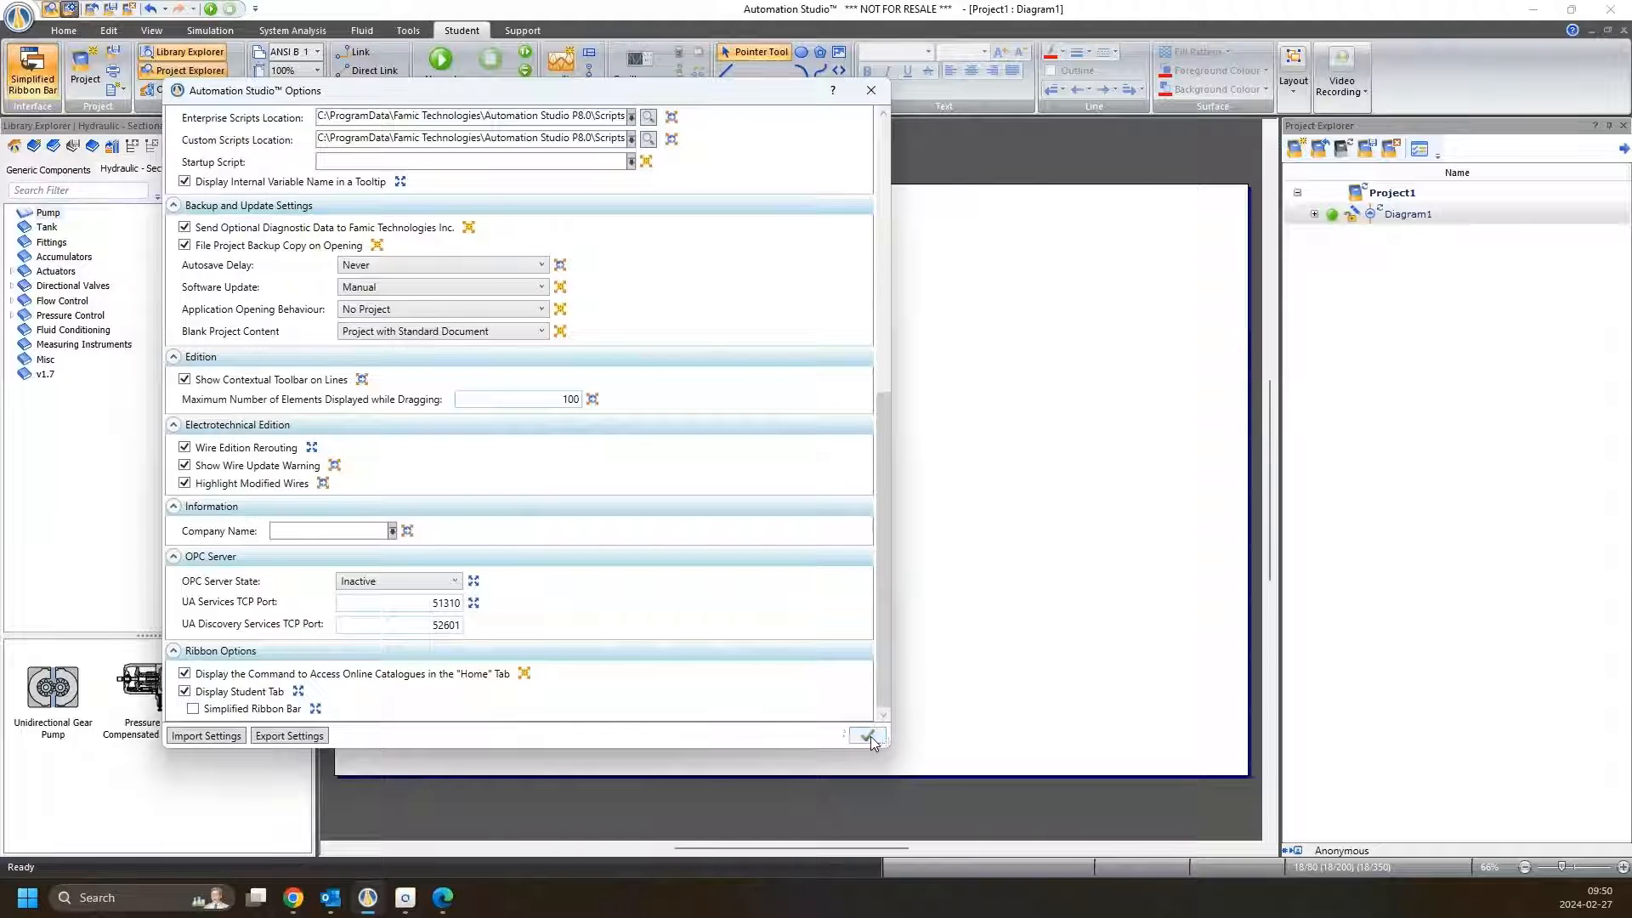
{"action": "left_click", "coordinate": [870, 90]}
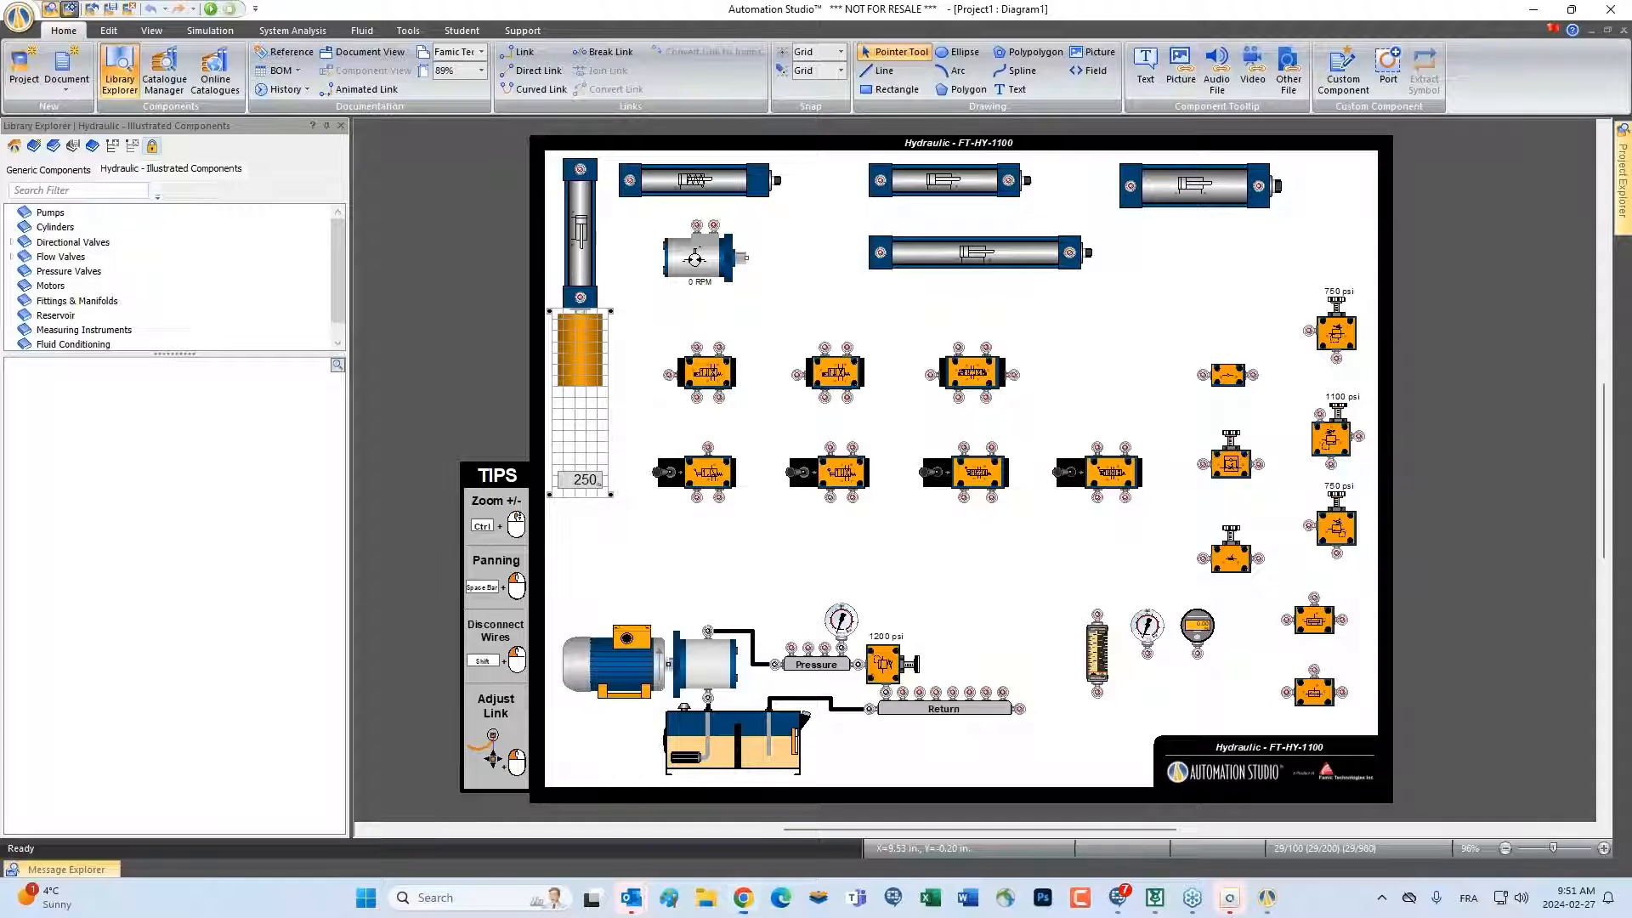
{"action": "left_click_drag", "start_coordinate": [575, 2], "coordinate": [571, 81]}
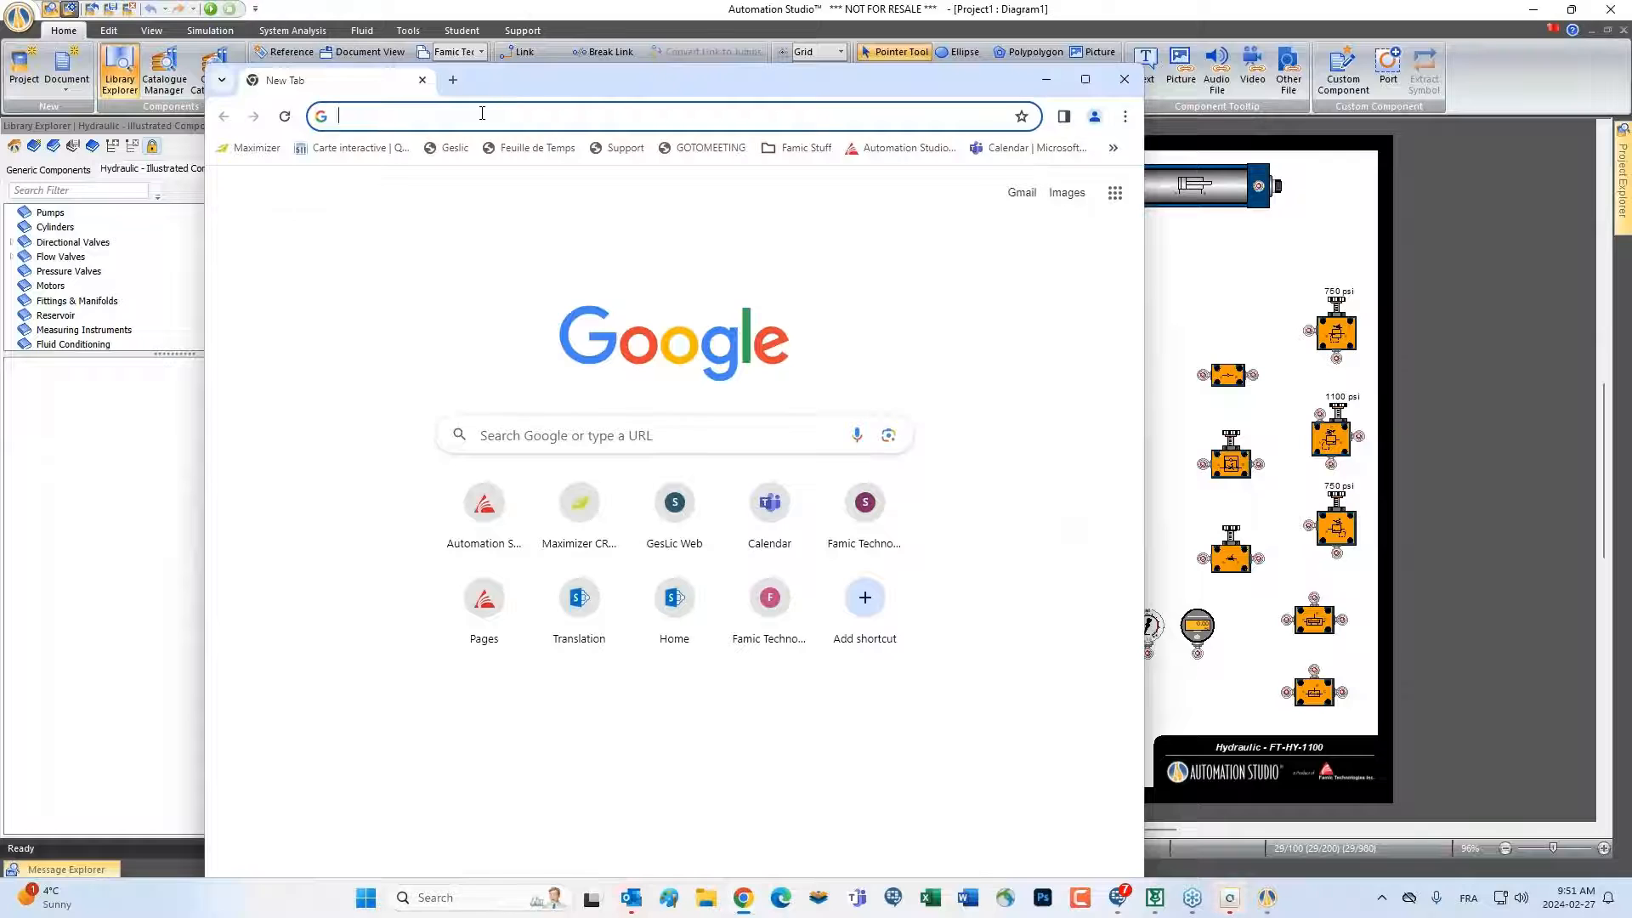
{"action": "left_click", "coordinate": [482, 116]}
{"action": "type", "text": "www.famictech.com/demos"}
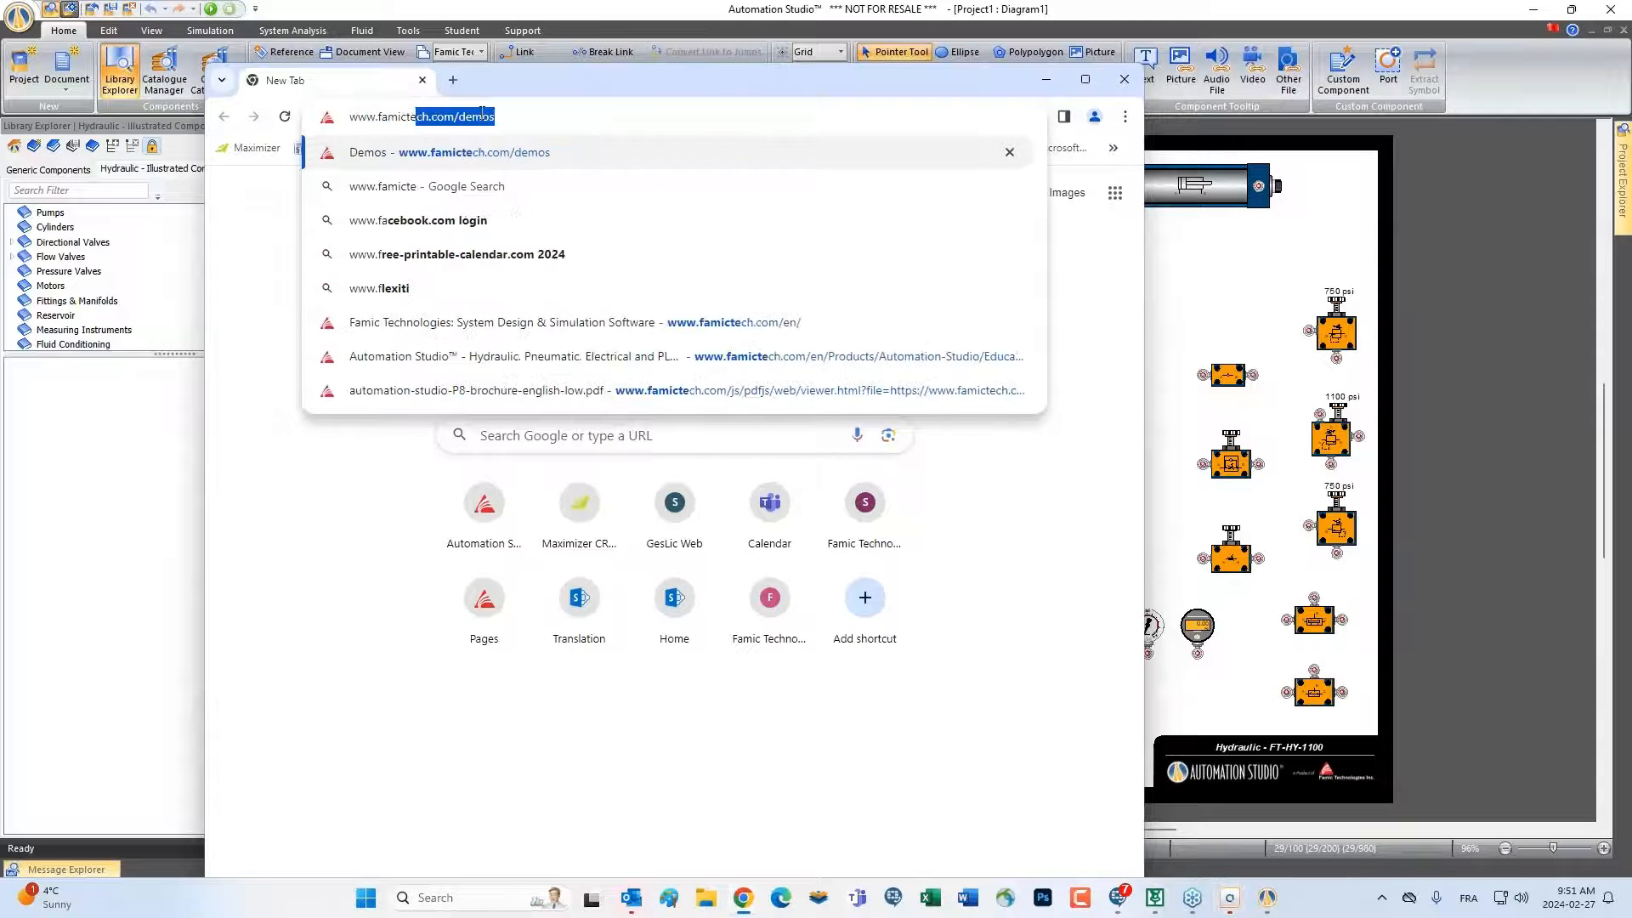
{"action": "key", "text": "Return"}
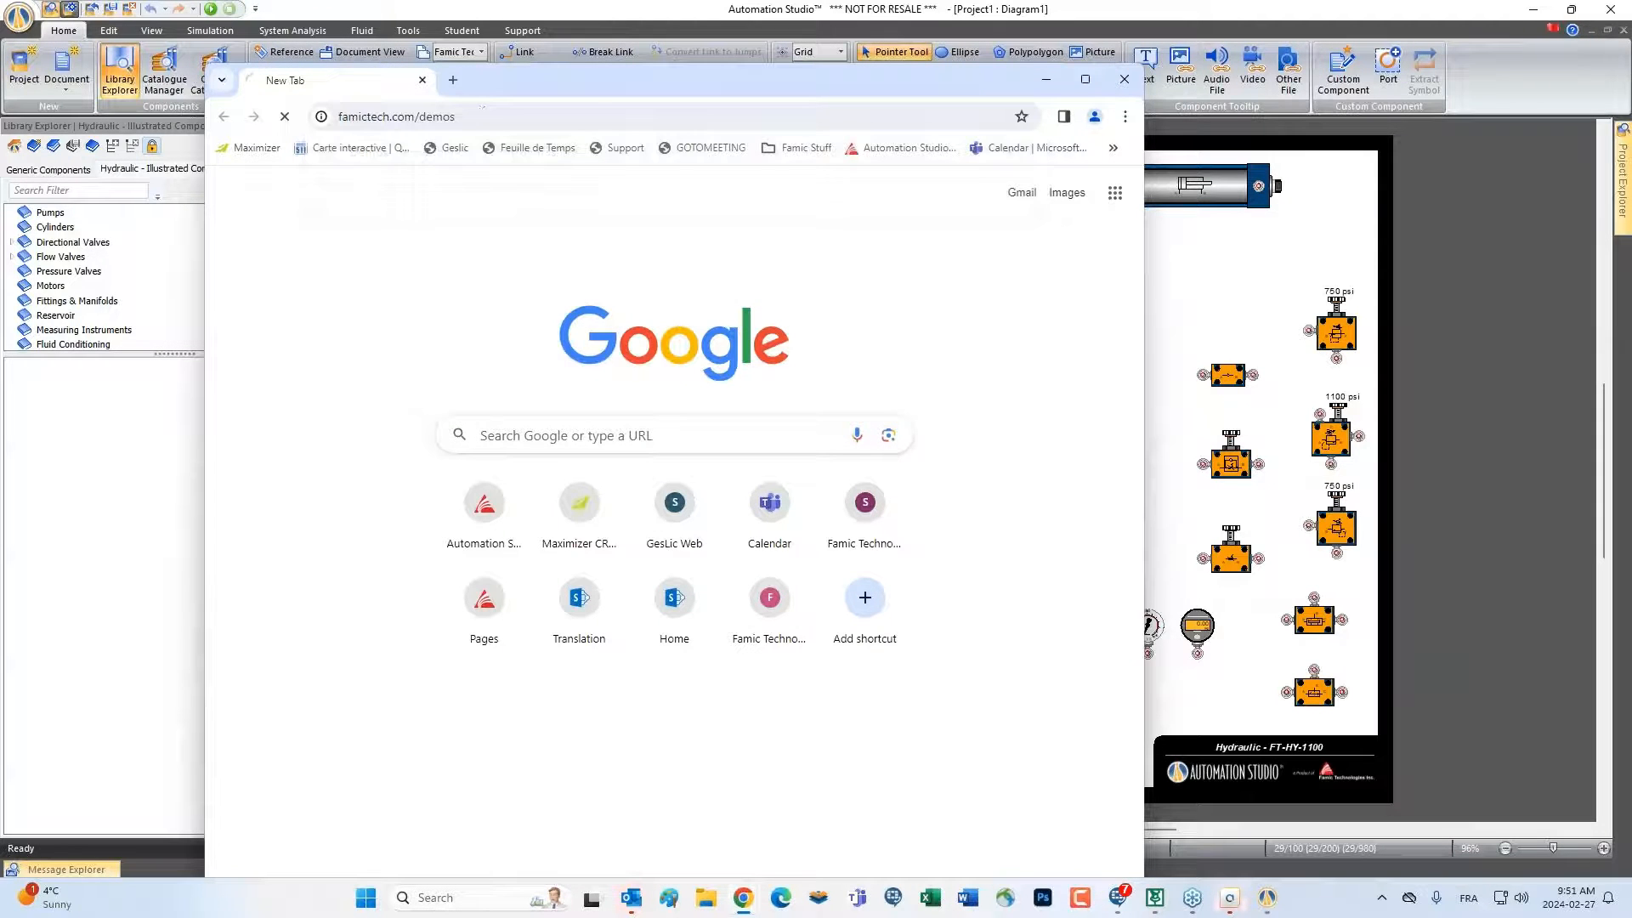
{"action": "left_click", "coordinate": [1084, 79]}
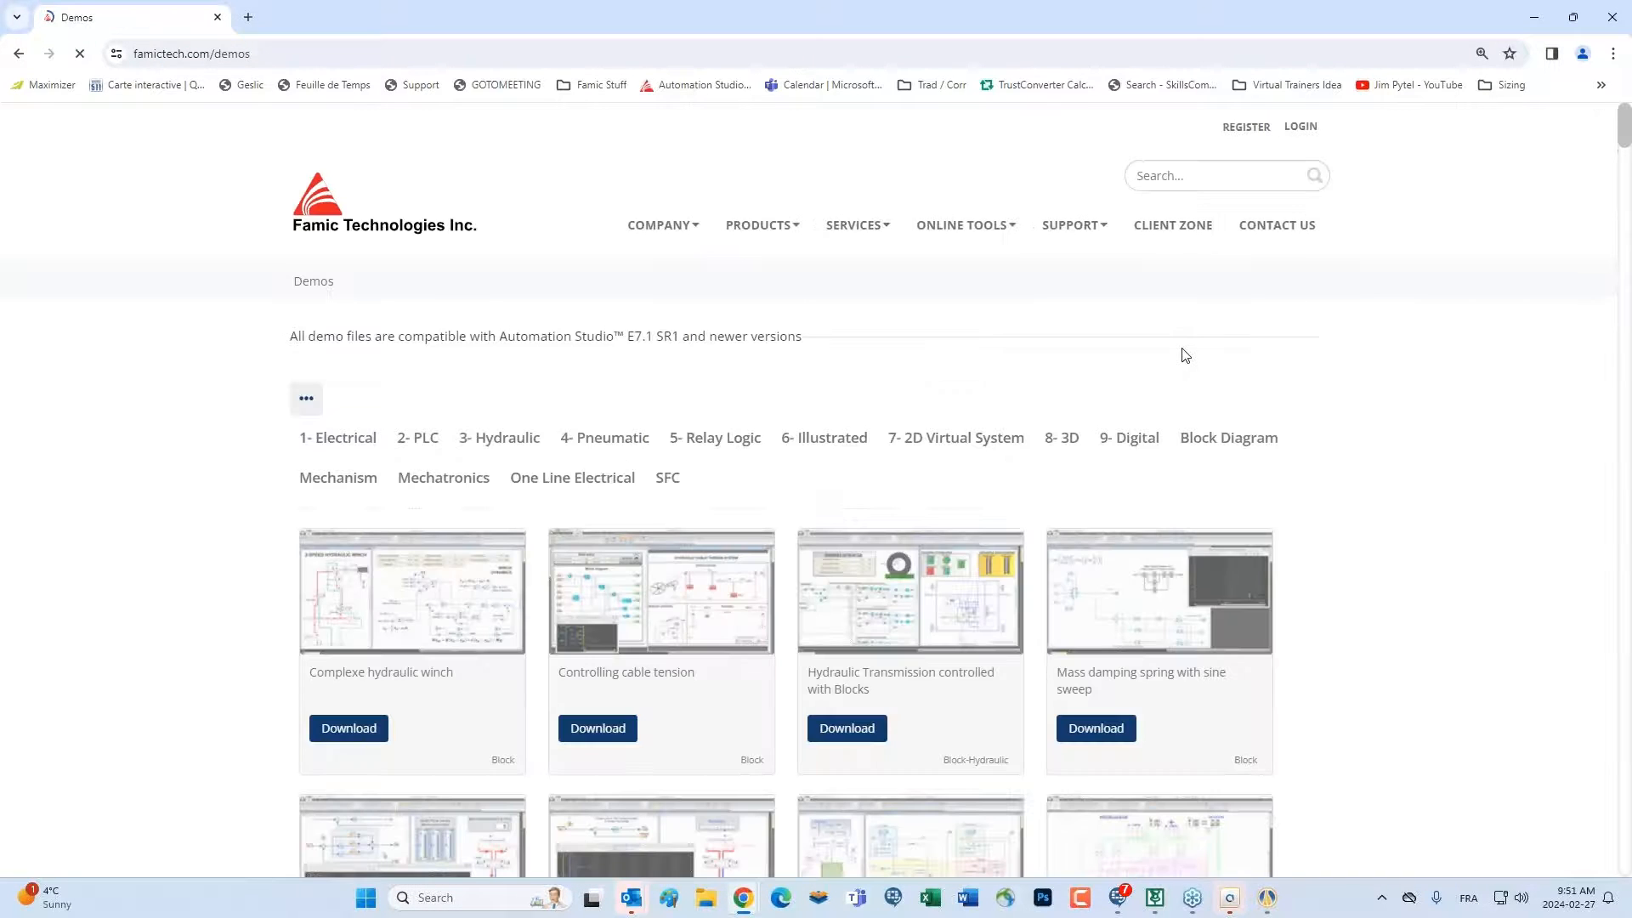
Look through the downloadable demo projects and preview the Simplified PID controlling position demo
{"action": "scroll", "coordinate": [1224, 314], "scroll_direction": "down", "scroll_amount": 4}
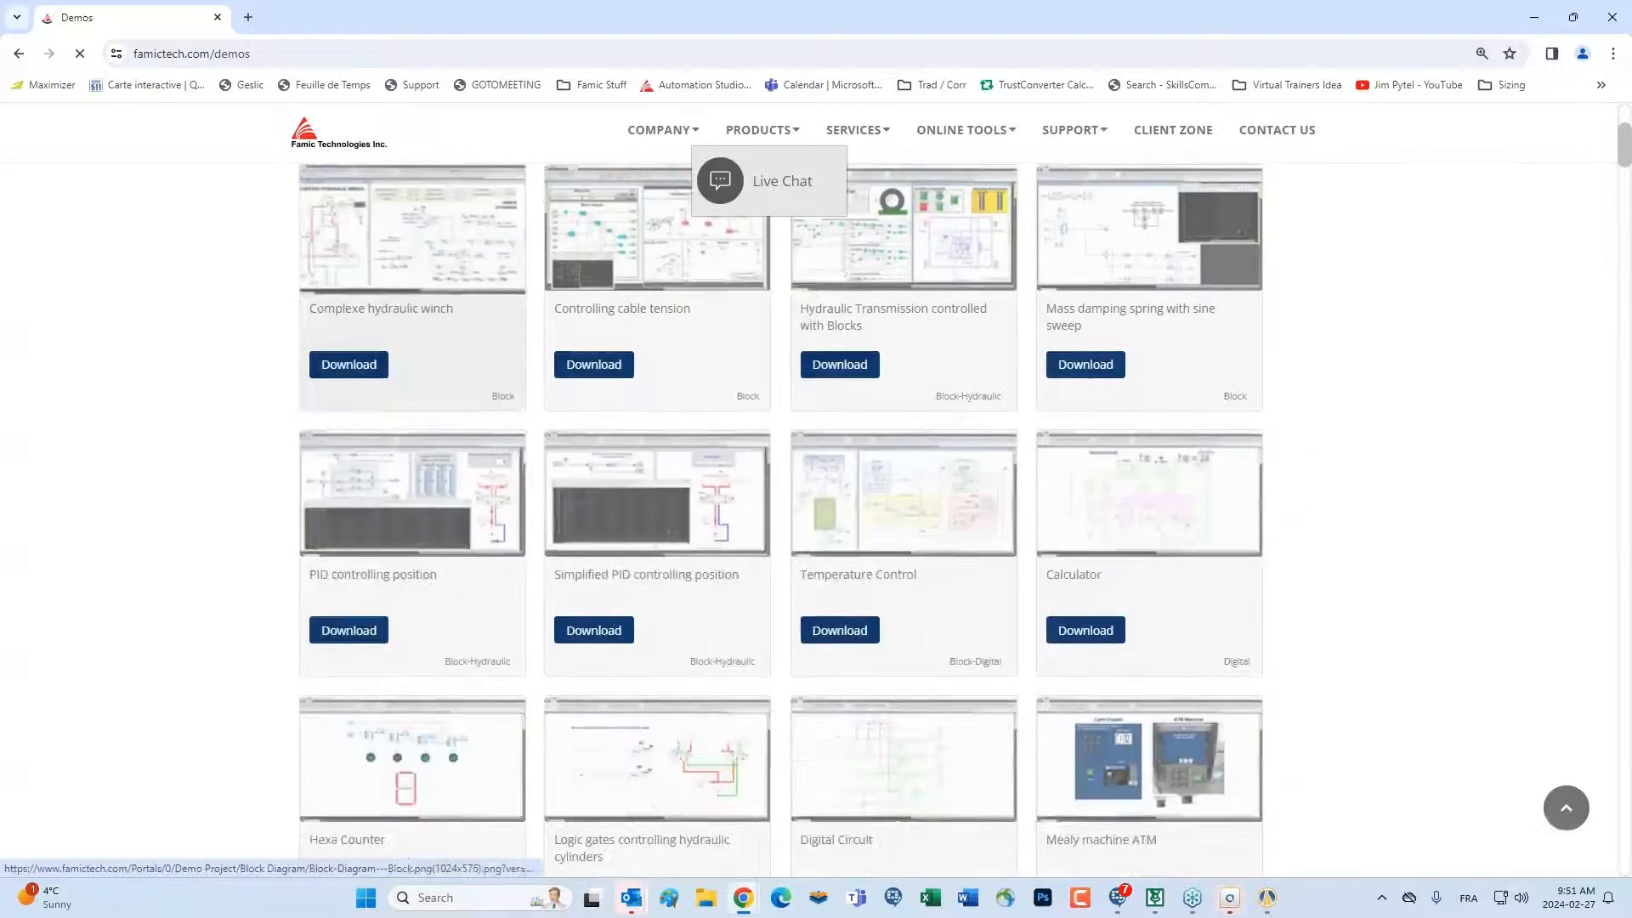
{"action": "scroll", "coordinate": [510, 485], "scroll_direction": "down", "scroll_amount": 10}
{"action": "scroll", "coordinate": [544, 459], "scroll_direction": "up", "scroll_amount": 8}
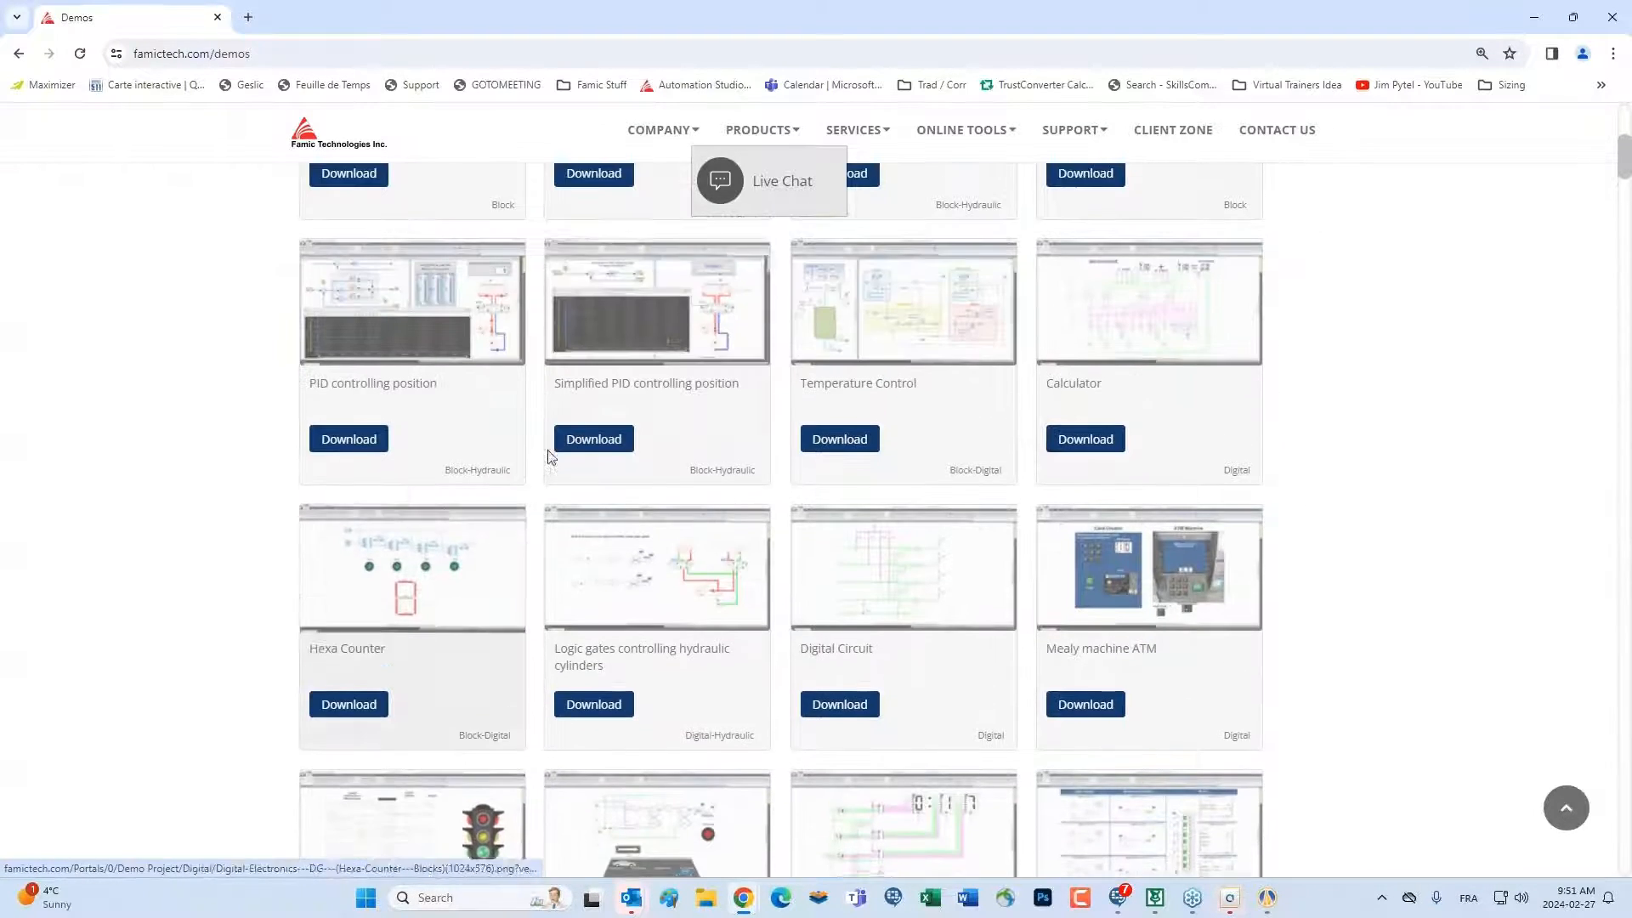
{"action": "left_click", "coordinate": [650, 315]}
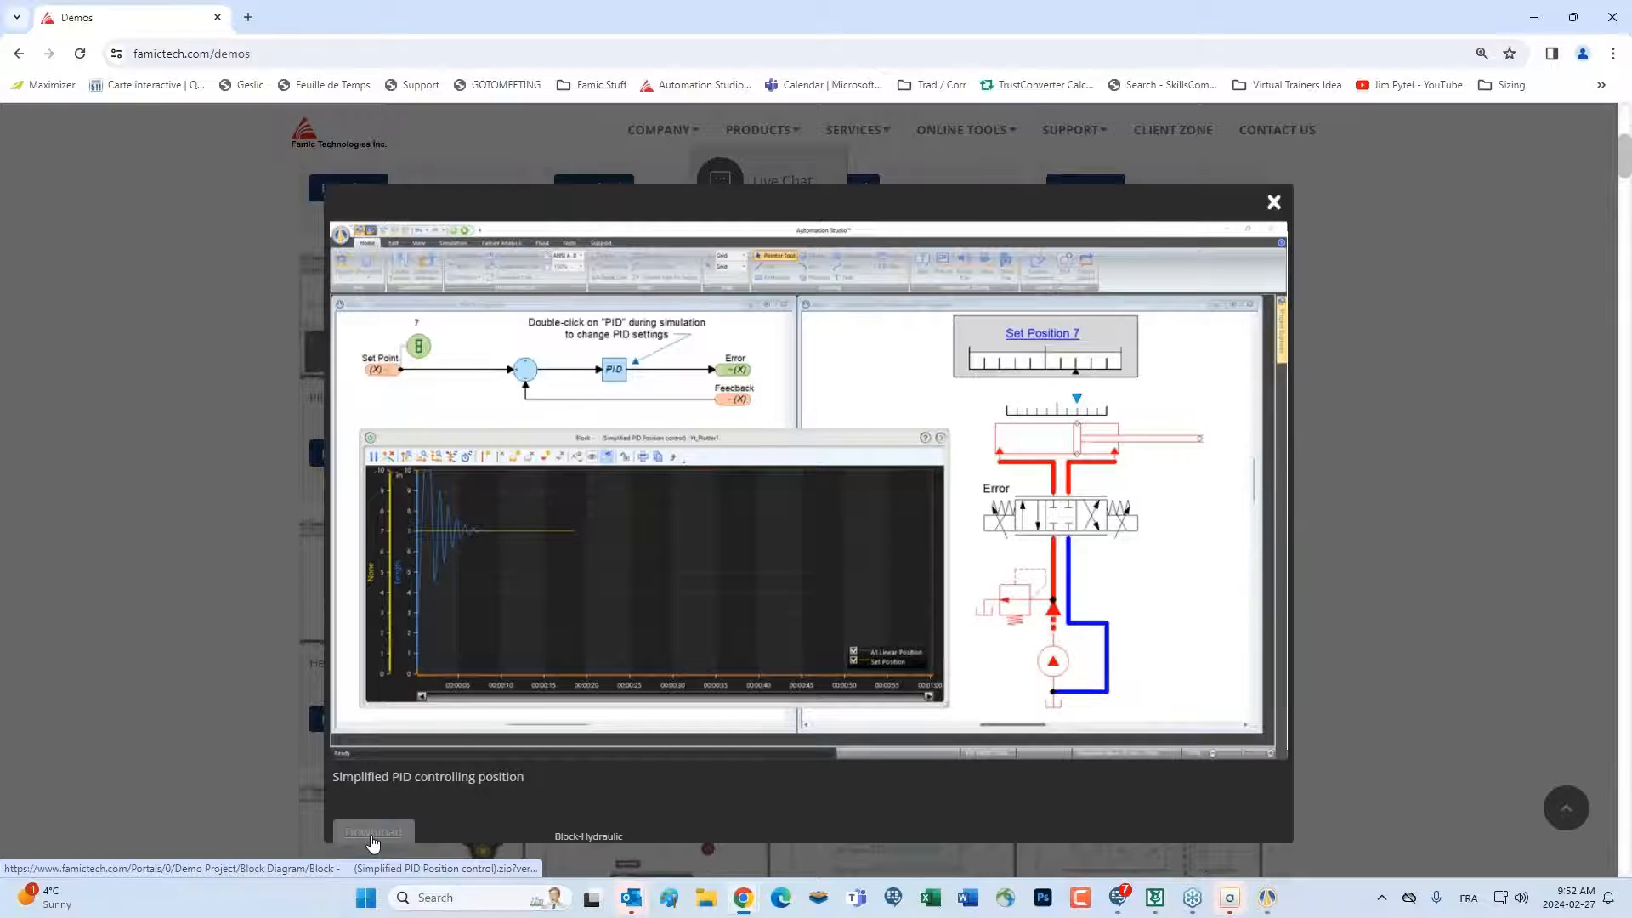
{"action": "left_click", "coordinate": [1273, 202]}
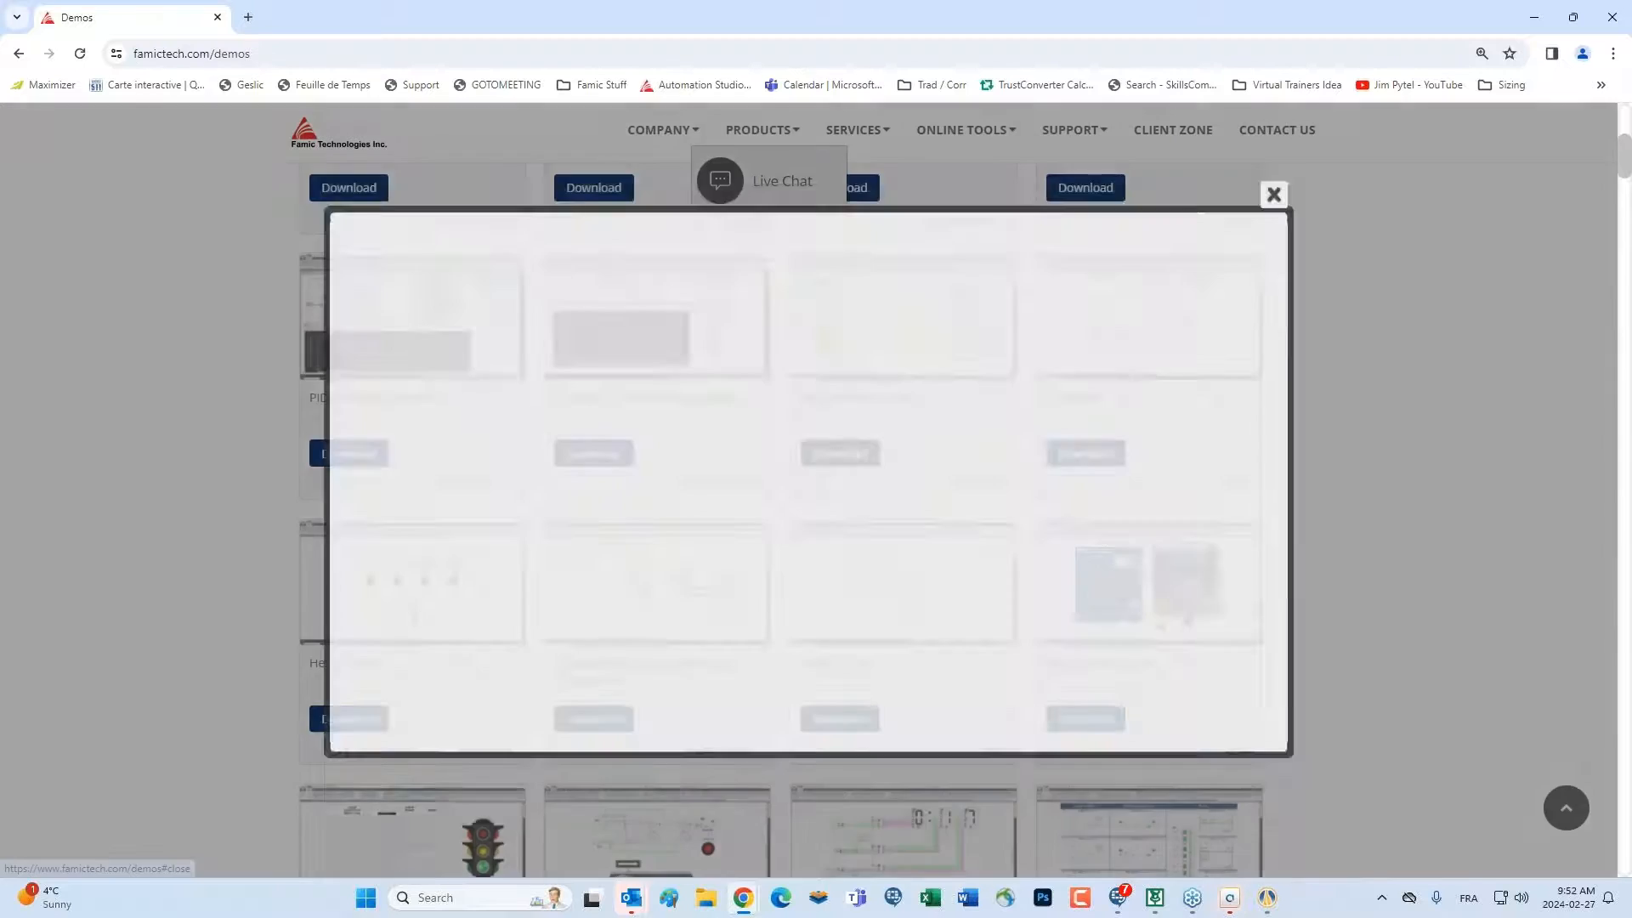
{"action": "scroll", "coordinate": [621, 425], "scroll_direction": "up", "scroll_amount": 6}
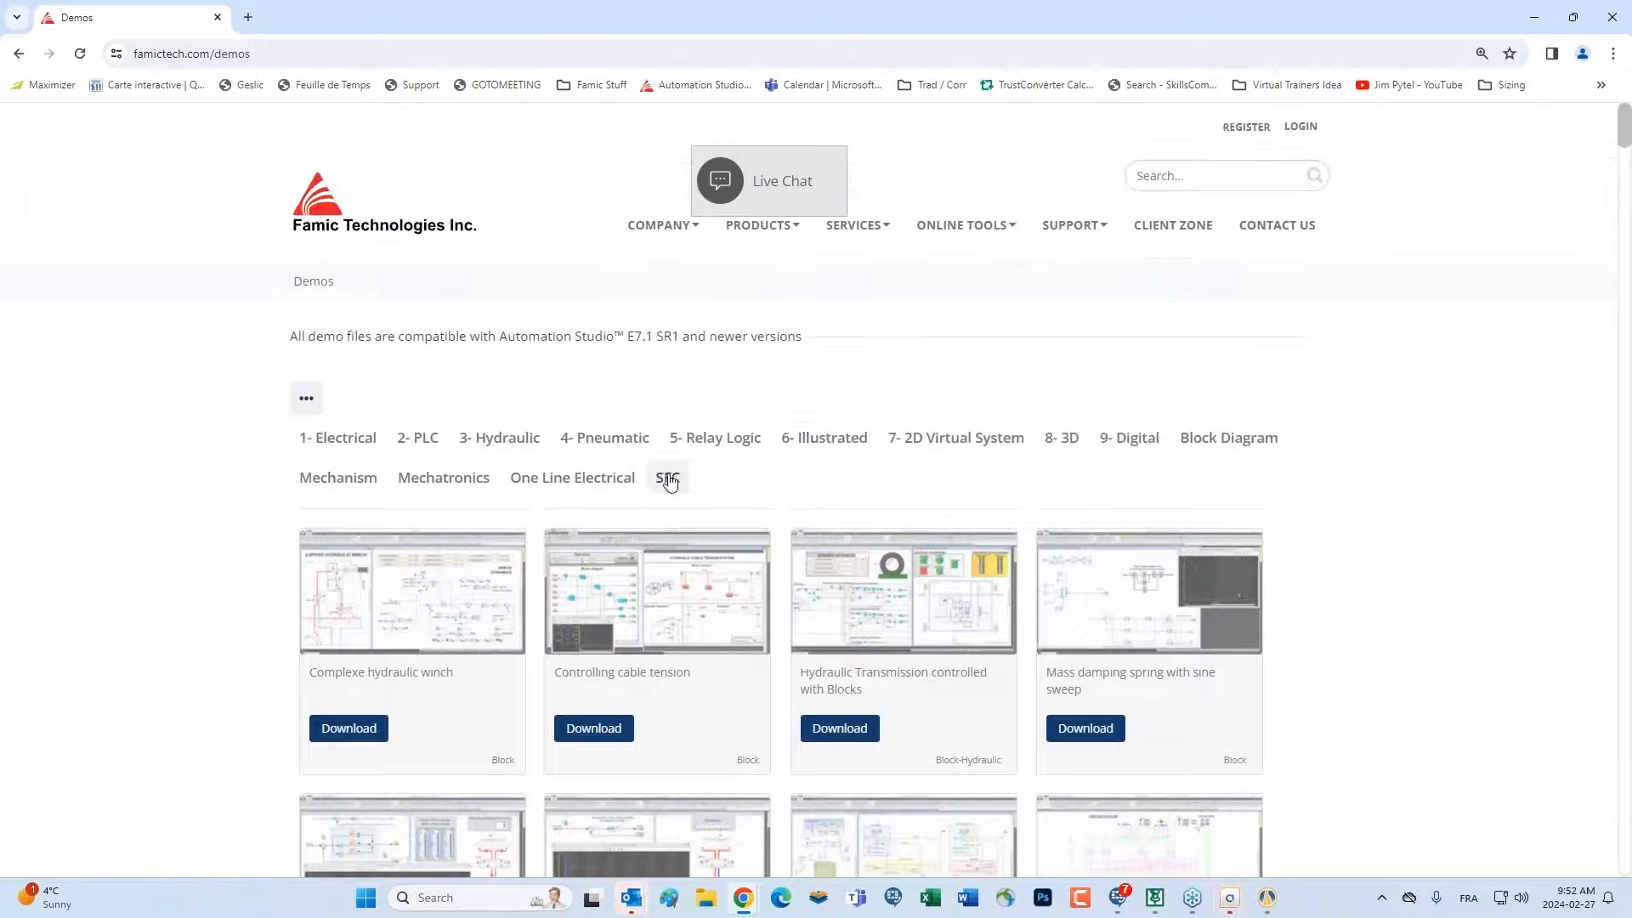
Filter the demo projects by the PLC category, and after that by the Electrical category
{"action": "left_click", "coordinate": [431, 448]}
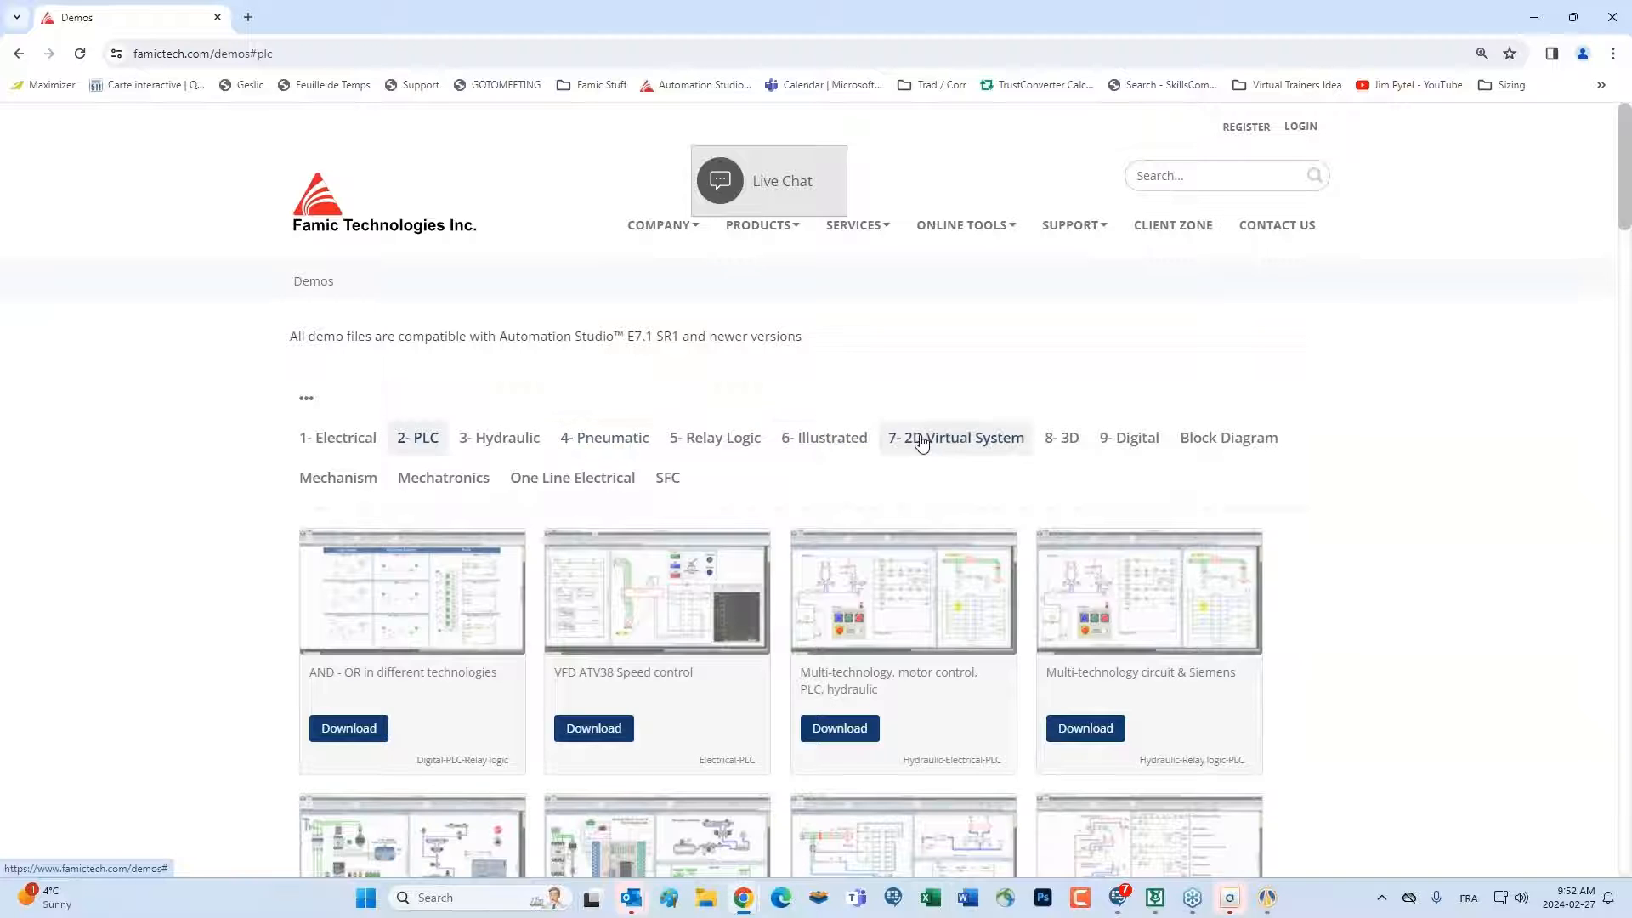
{"action": "left_click", "coordinate": [364, 449]}
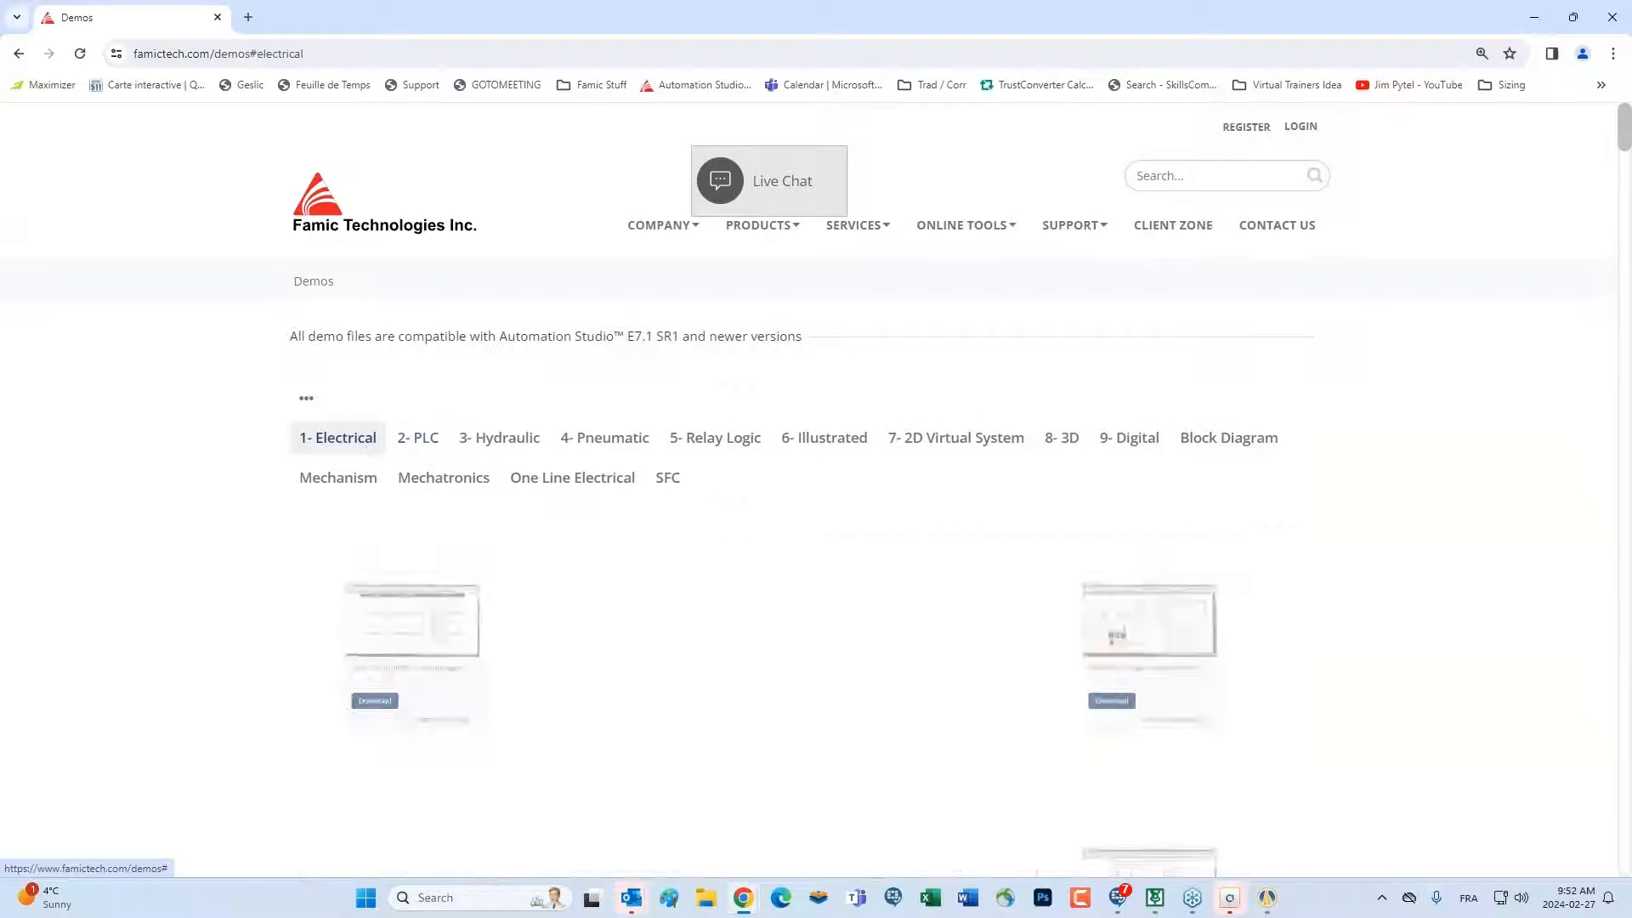
{"action": "scroll", "coordinate": [612, 609], "scroll_direction": "down", "scroll_amount": 10}
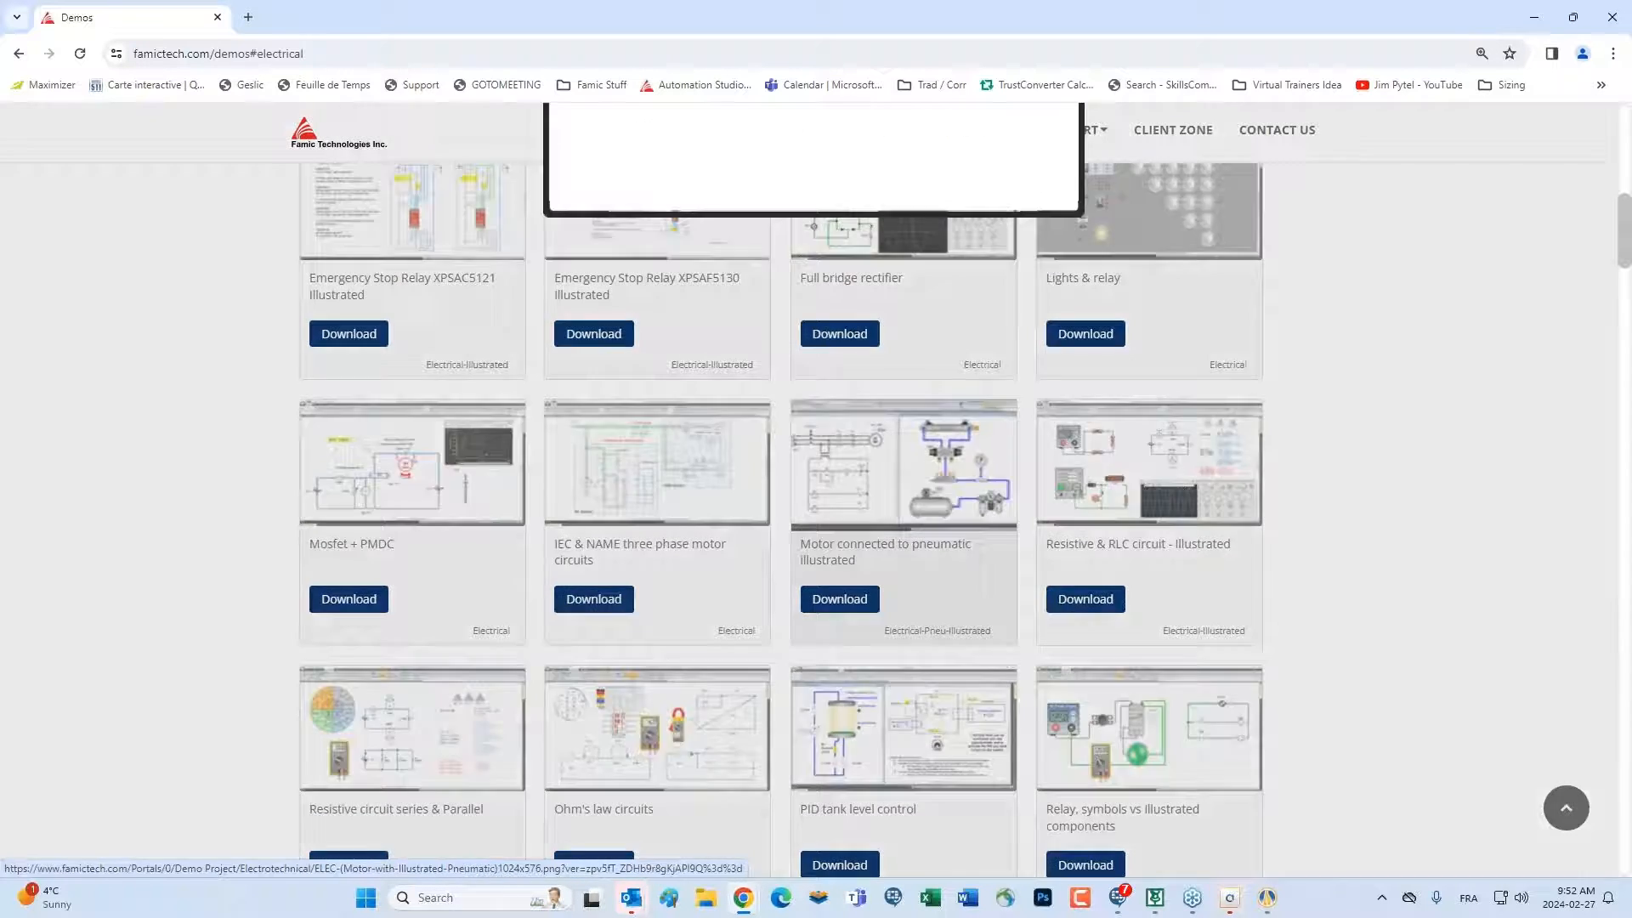
Preview the Motor connected to pneumatic illustrated demo and look through the rest of the Electrical demos
{"action": "left_click", "coordinate": [850, 466]}
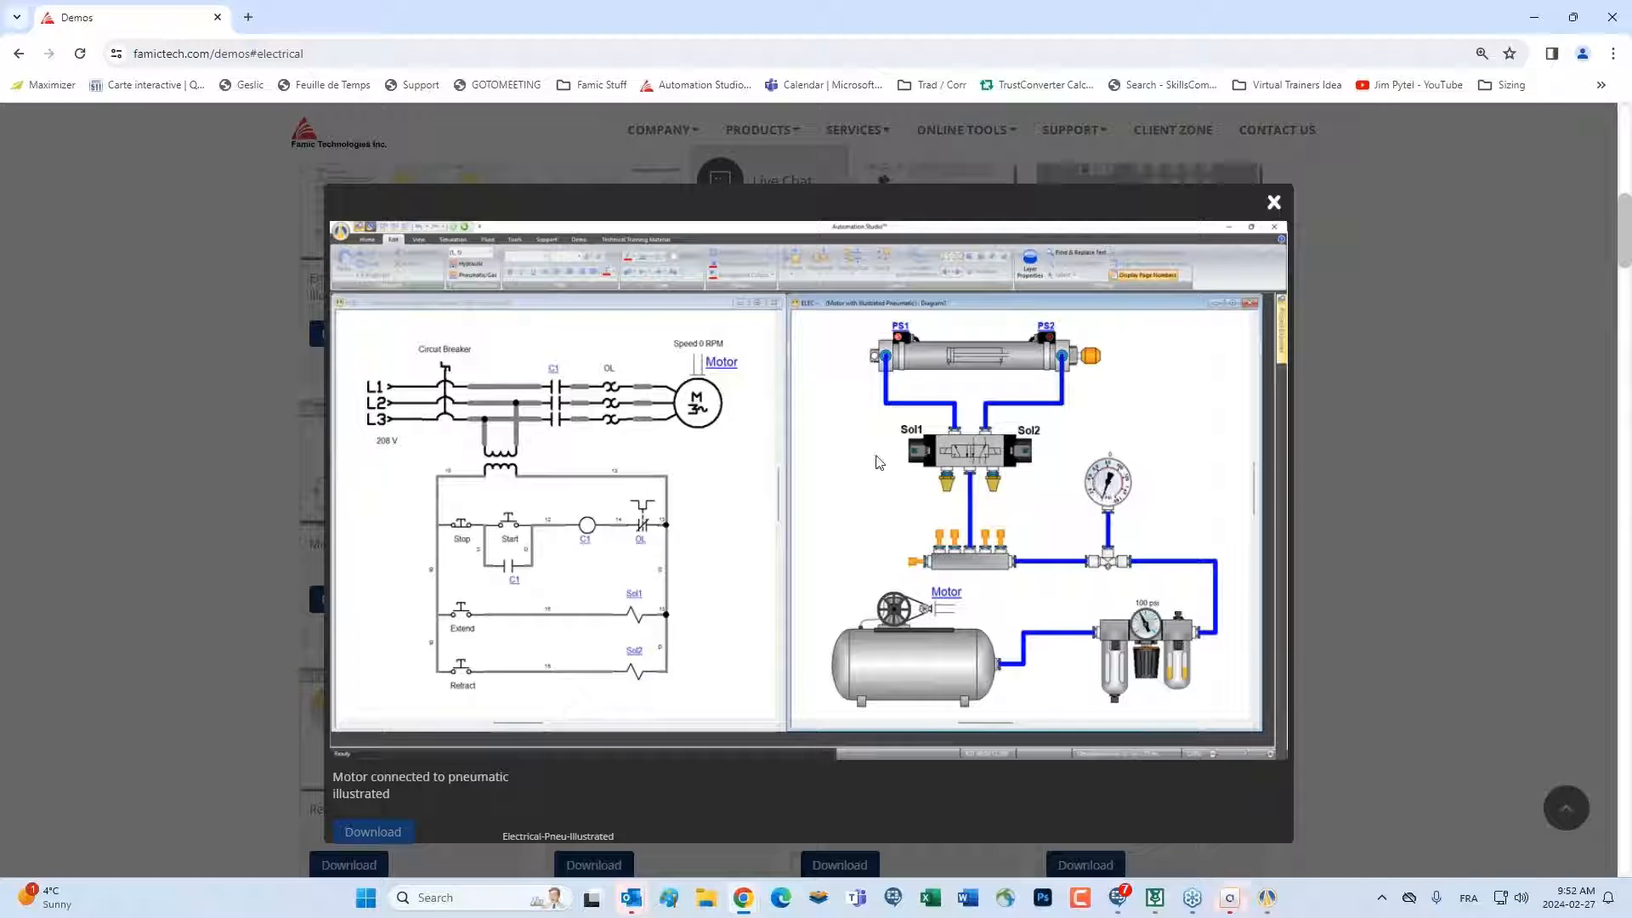
{"action": "left_click", "coordinate": [1274, 202]}
{"action": "scroll", "coordinate": [717, 346], "scroll_direction": "down", "scroll_amount": 15}
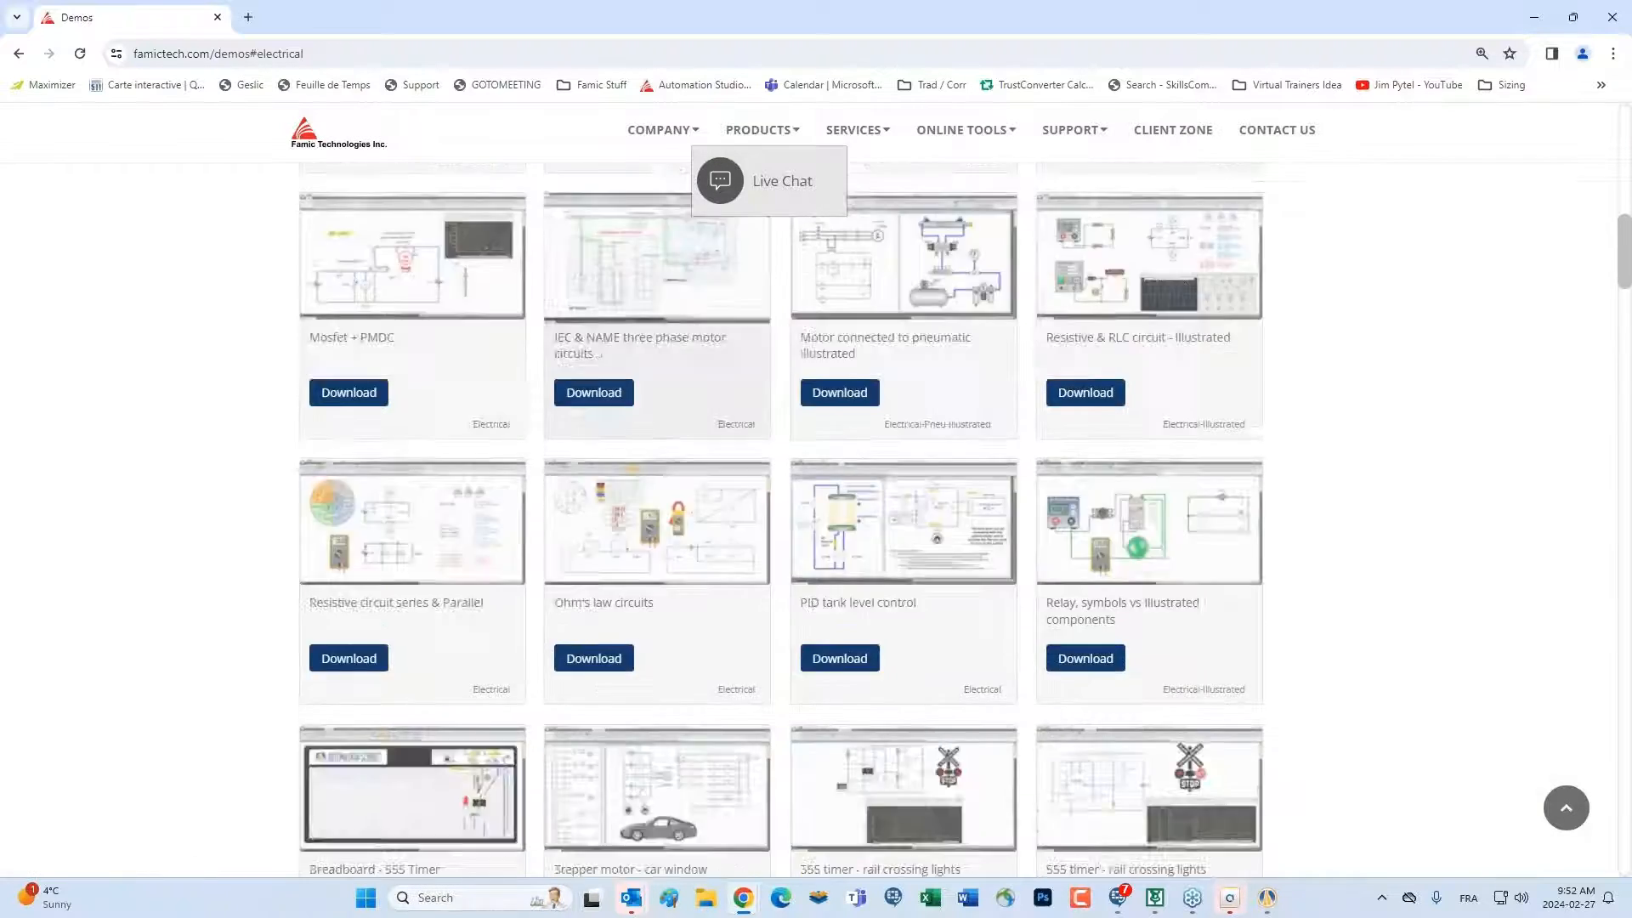
{"action": "scroll", "coordinate": [672, 463], "scroll_direction": "down", "scroll_amount": 6}
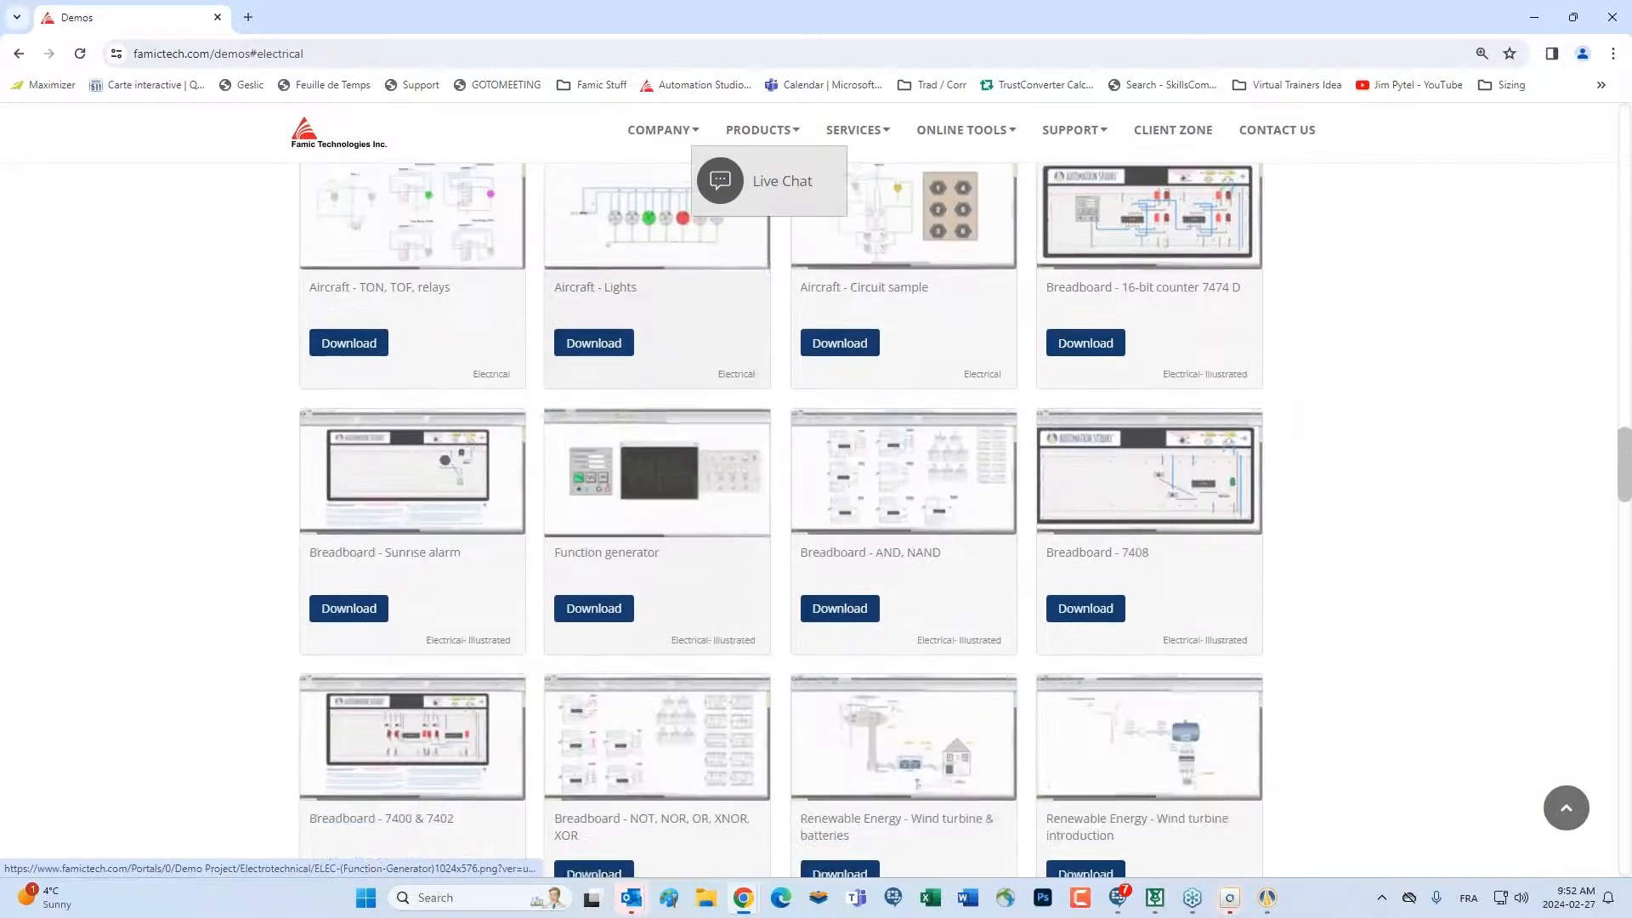
{"action": "scroll", "coordinate": [671, 463], "scroll_direction": "up", "scroll_amount": 20}
{"action": "scroll", "coordinate": [754, 466], "scroll_direction": "up", "scroll_amount": 8}
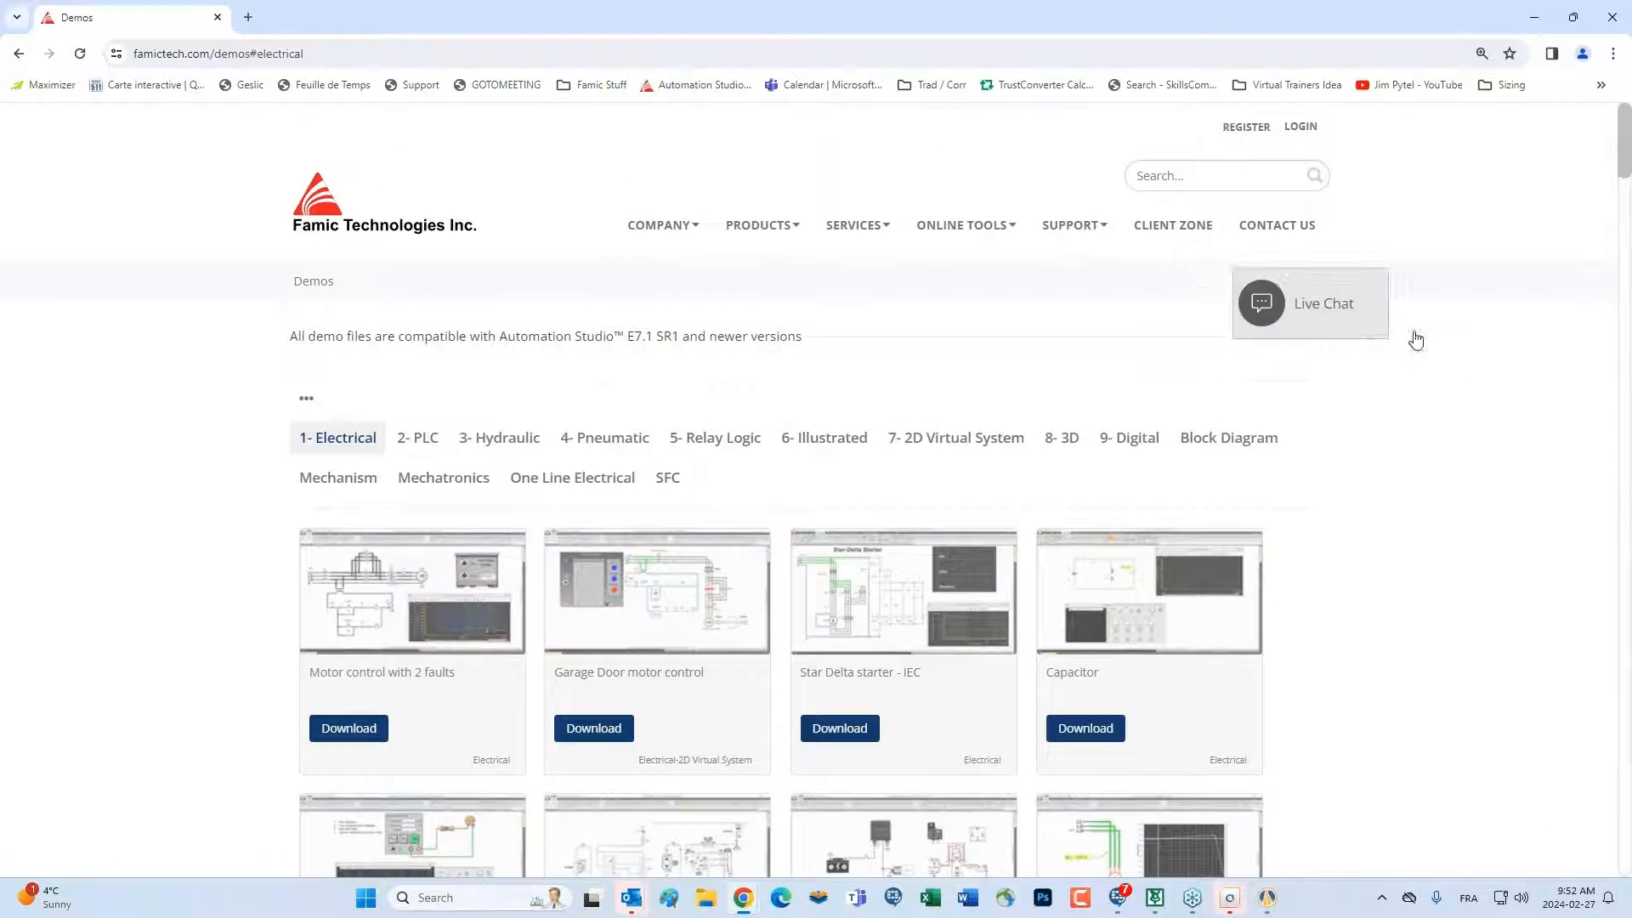
Open the Learn & Explore support page for Automation Studio and view its Educational Edition resources
{"action": "mouse_move", "coordinate": [1075, 231]}
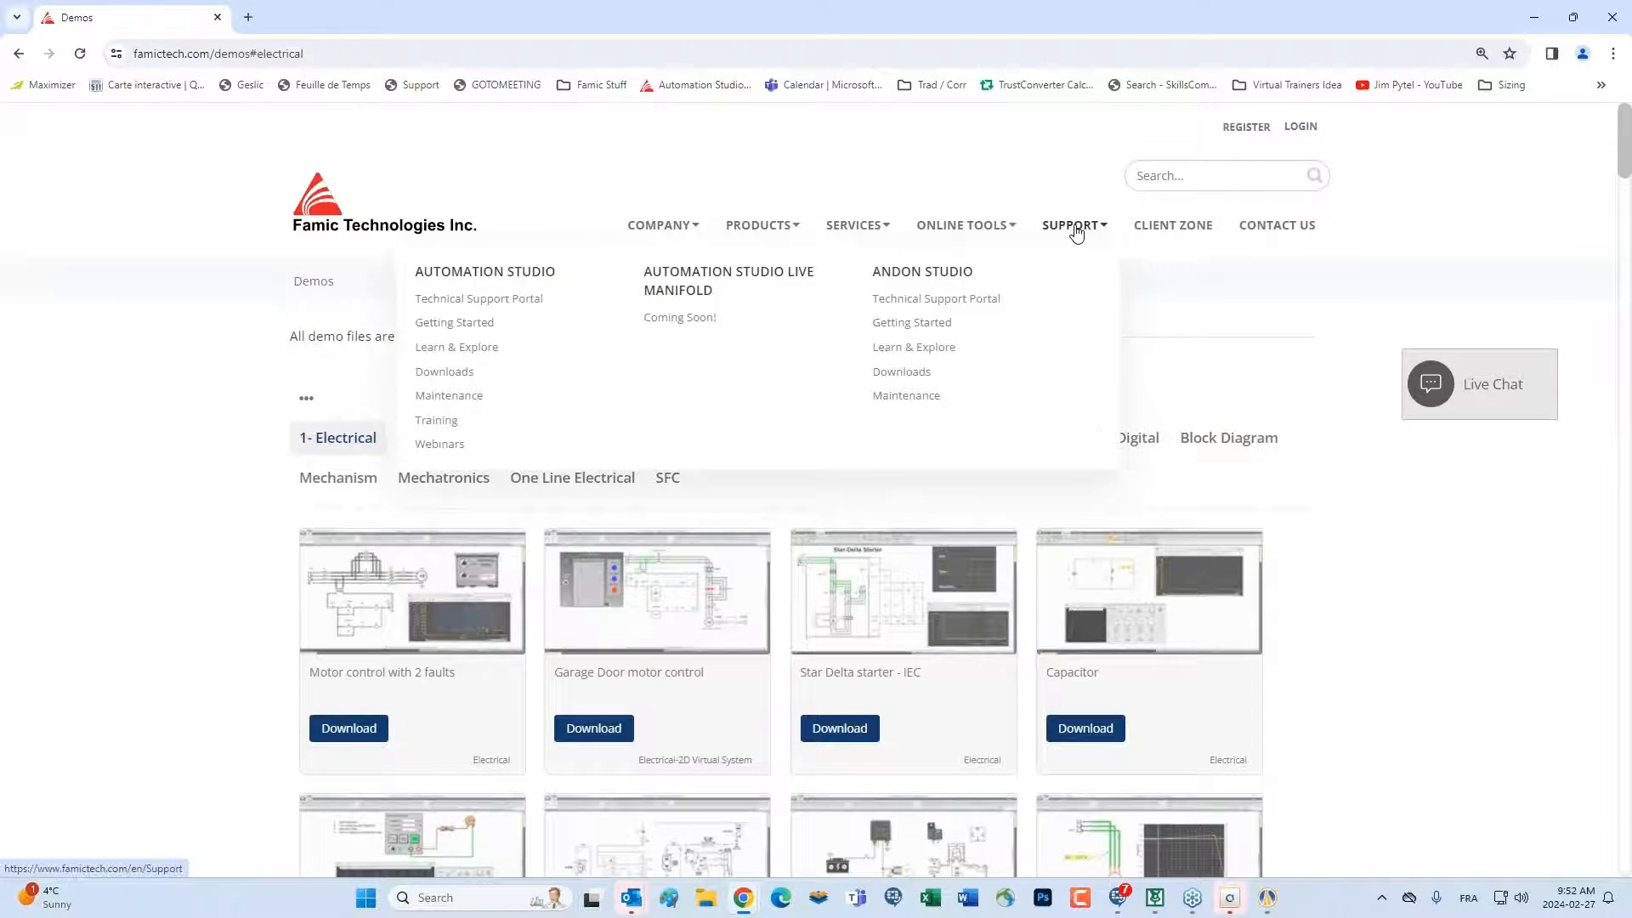
{"action": "left_click", "coordinate": [467, 356]}
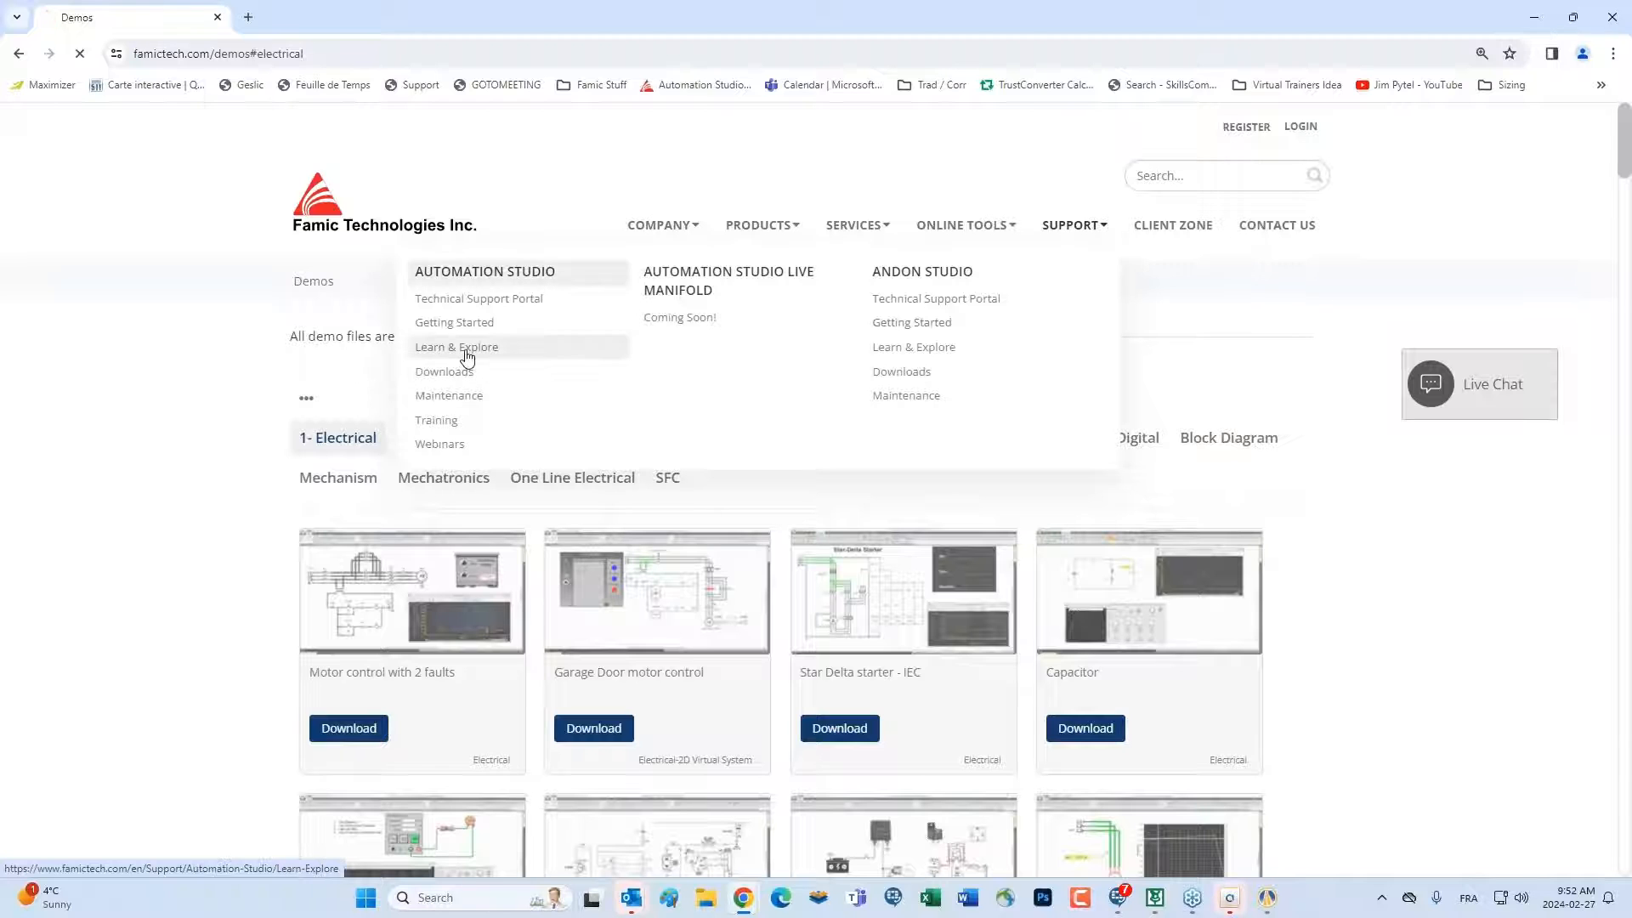
{"action": "scroll", "coordinate": [617, 605], "scroll_direction": "down", "scroll_amount": 5}
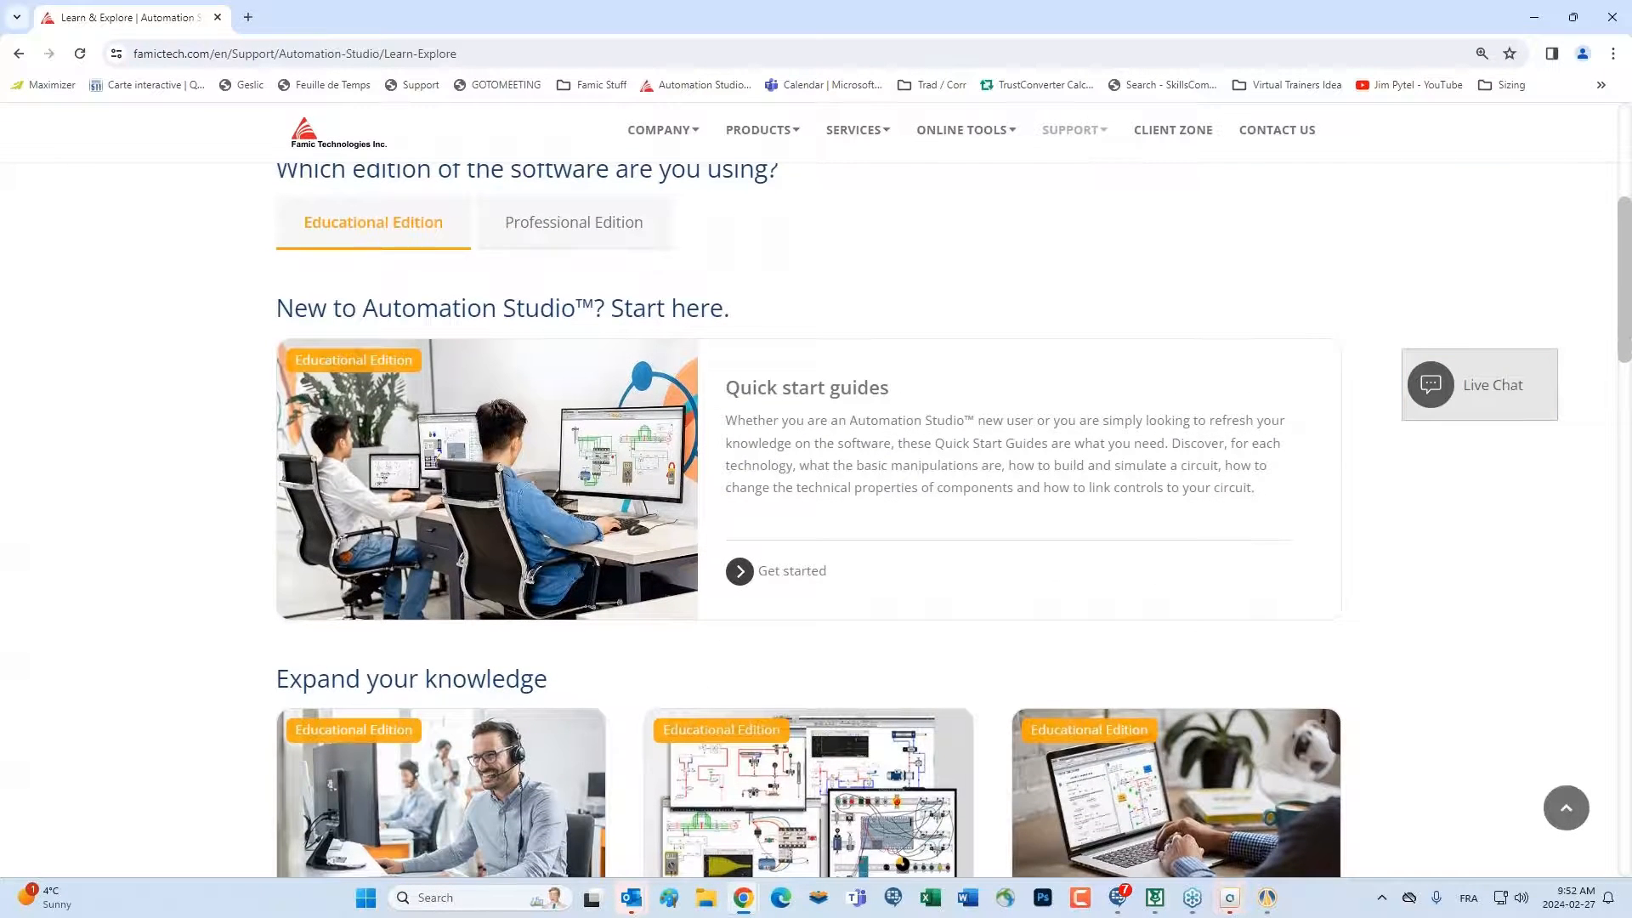
Look through the Quick start guides and Expand your knowledge resources offered for the Educational Edition
{"action": "scroll", "coordinate": [427, 459], "scroll_direction": "down", "scroll_amount": 5}
{"action": "scroll", "coordinate": [428, 459], "scroll_direction": "up", "scroll_amount": 1}
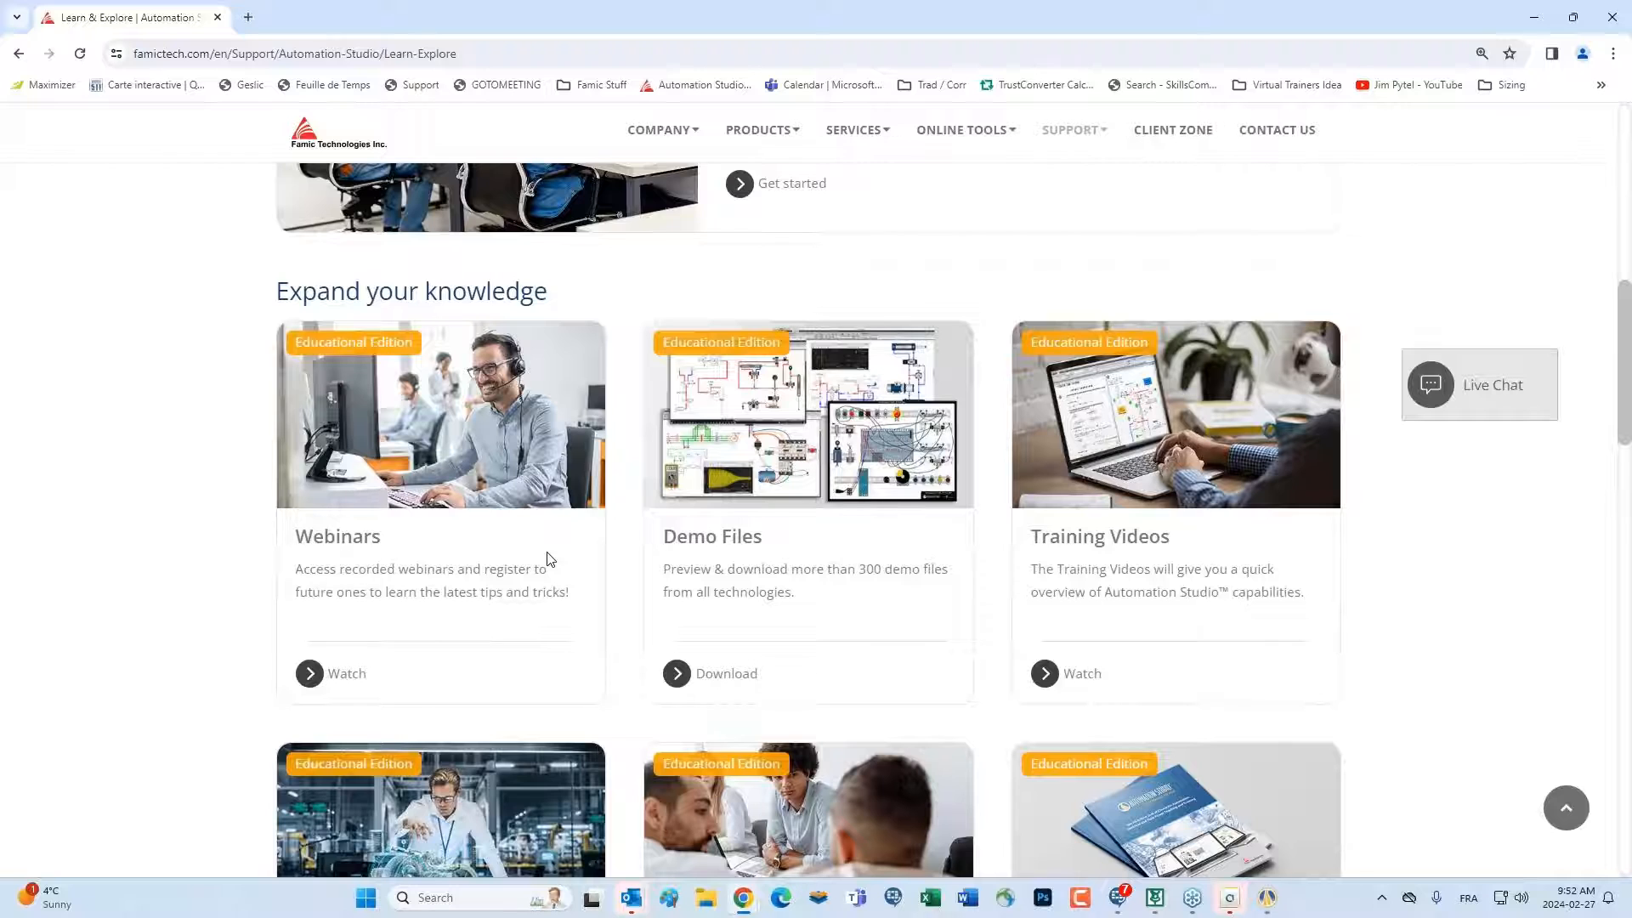
{"action": "scroll", "coordinate": [548, 558], "scroll_direction": "down", "scroll_amount": 3}
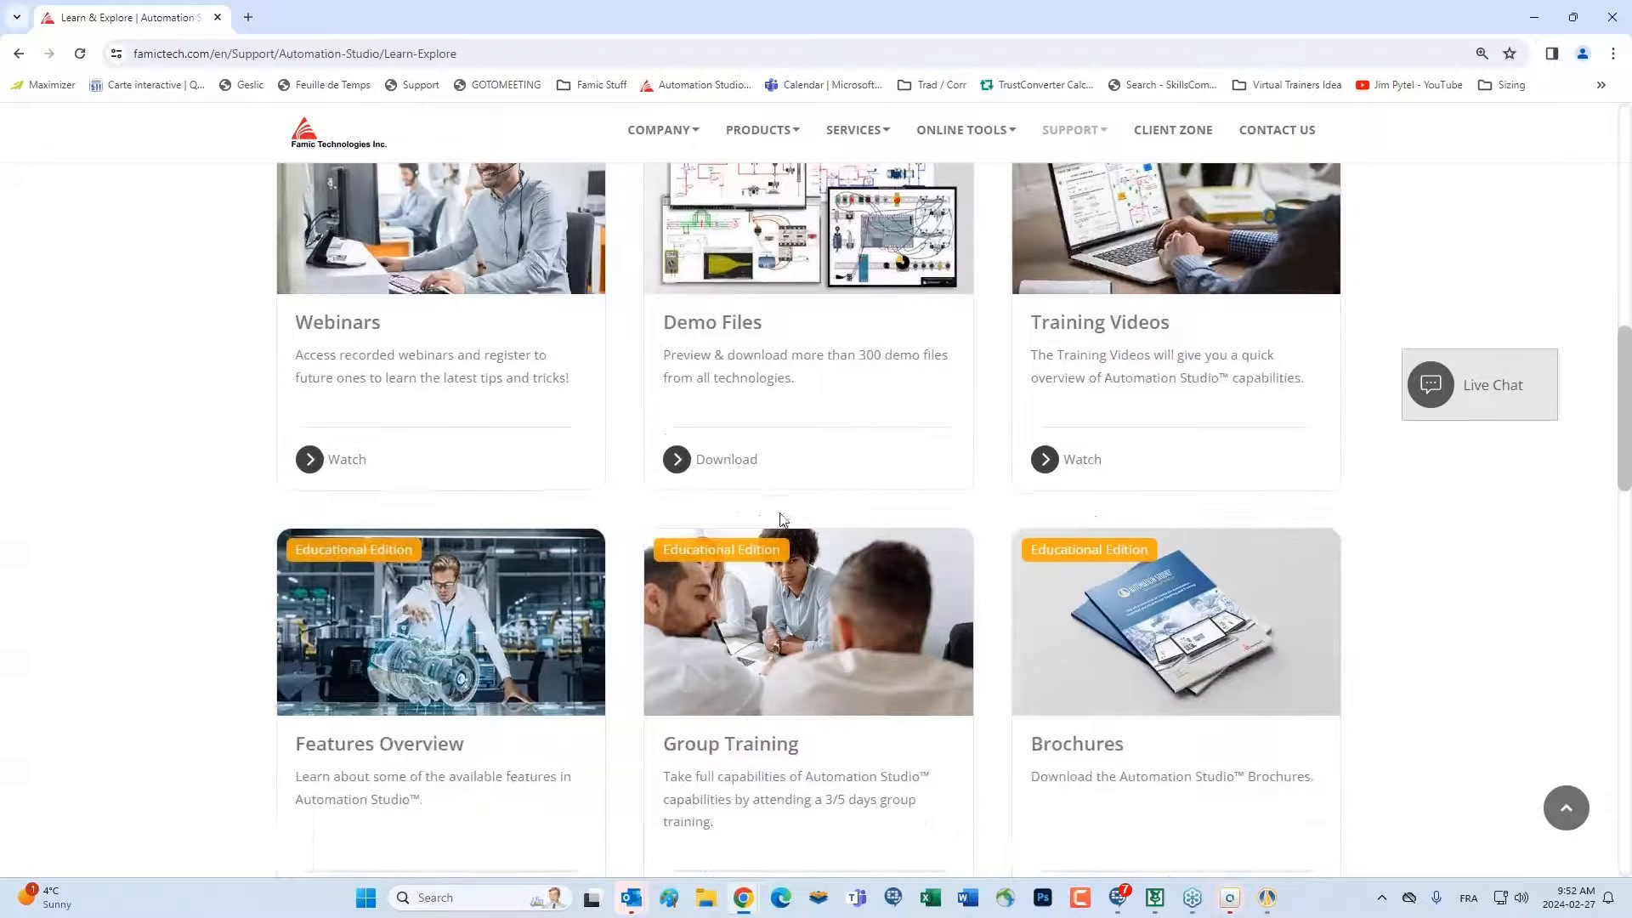
{"action": "scroll", "coordinate": [776, 495], "scroll_direction": "up", "scroll_amount": 7}
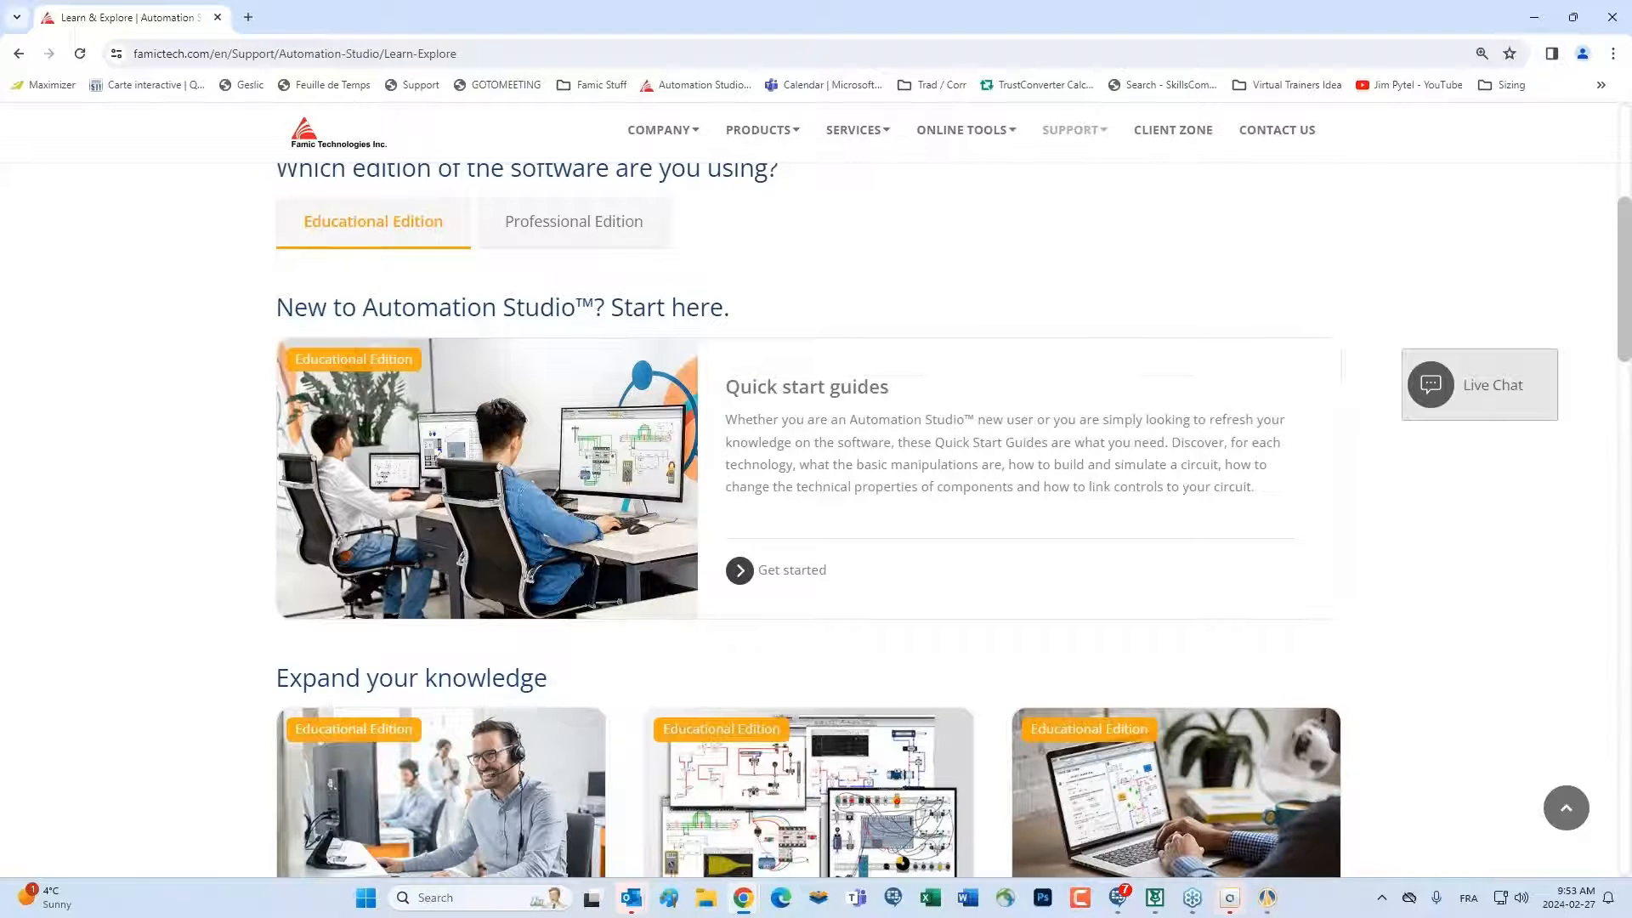
Switch to Automation Studio and create a project from the 2 Way Switch template of the Electrical virtual trainers' Residential Electricity category
{"action": "left_click", "coordinate": [1610, 23]}
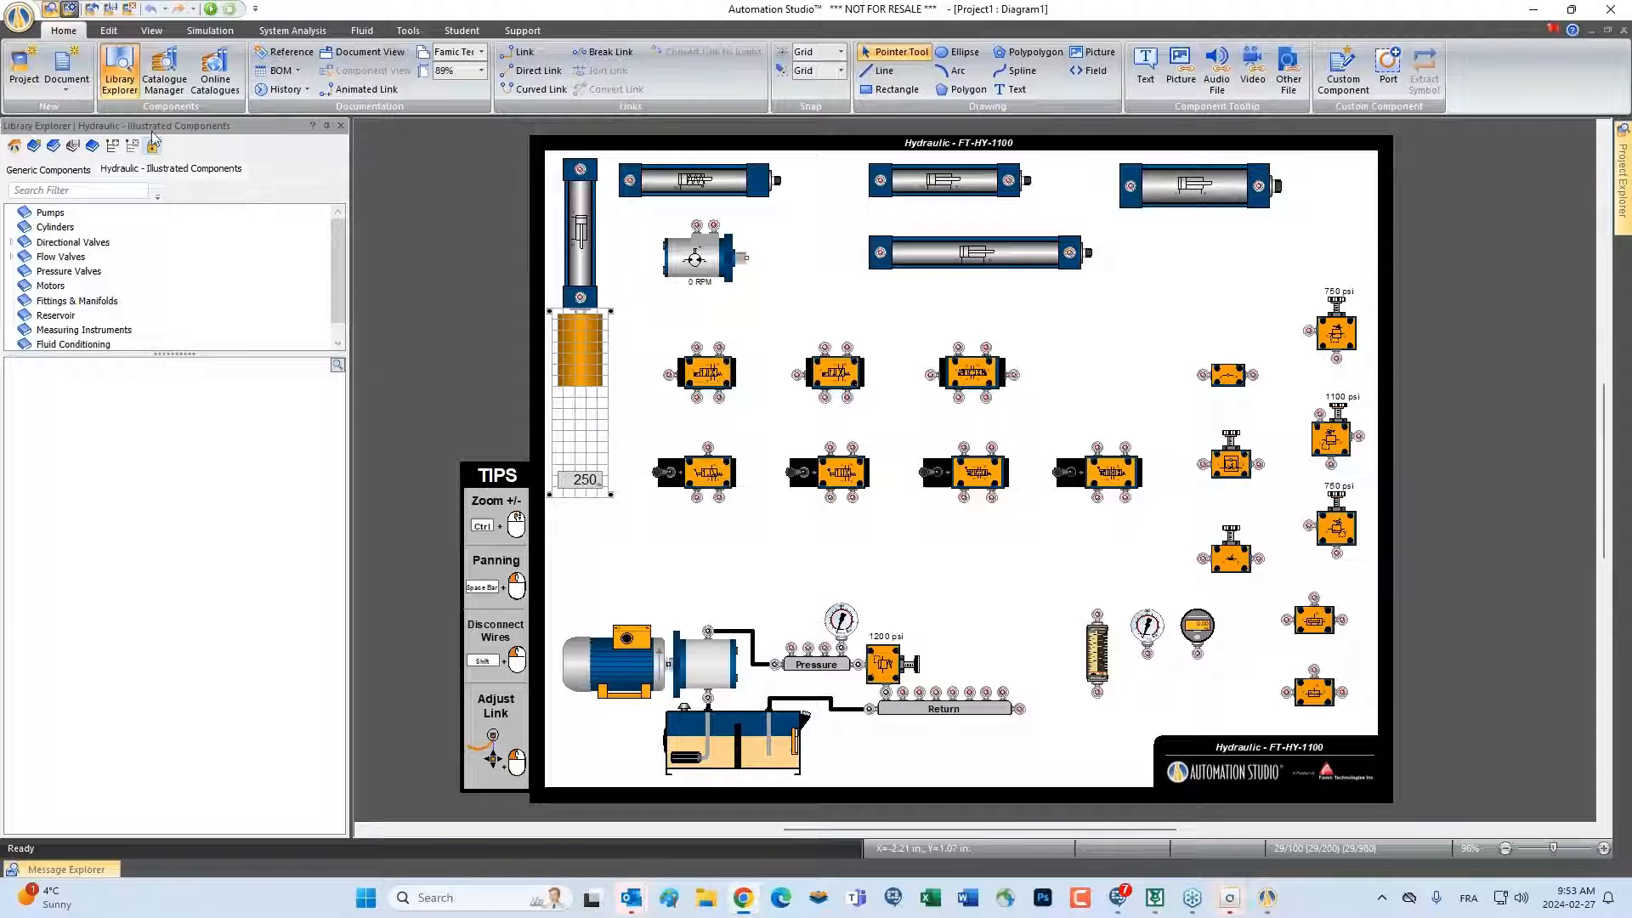
{"action": "left_click", "coordinate": [24, 63]}
{"action": "double_click", "coordinate": [632, 259]}
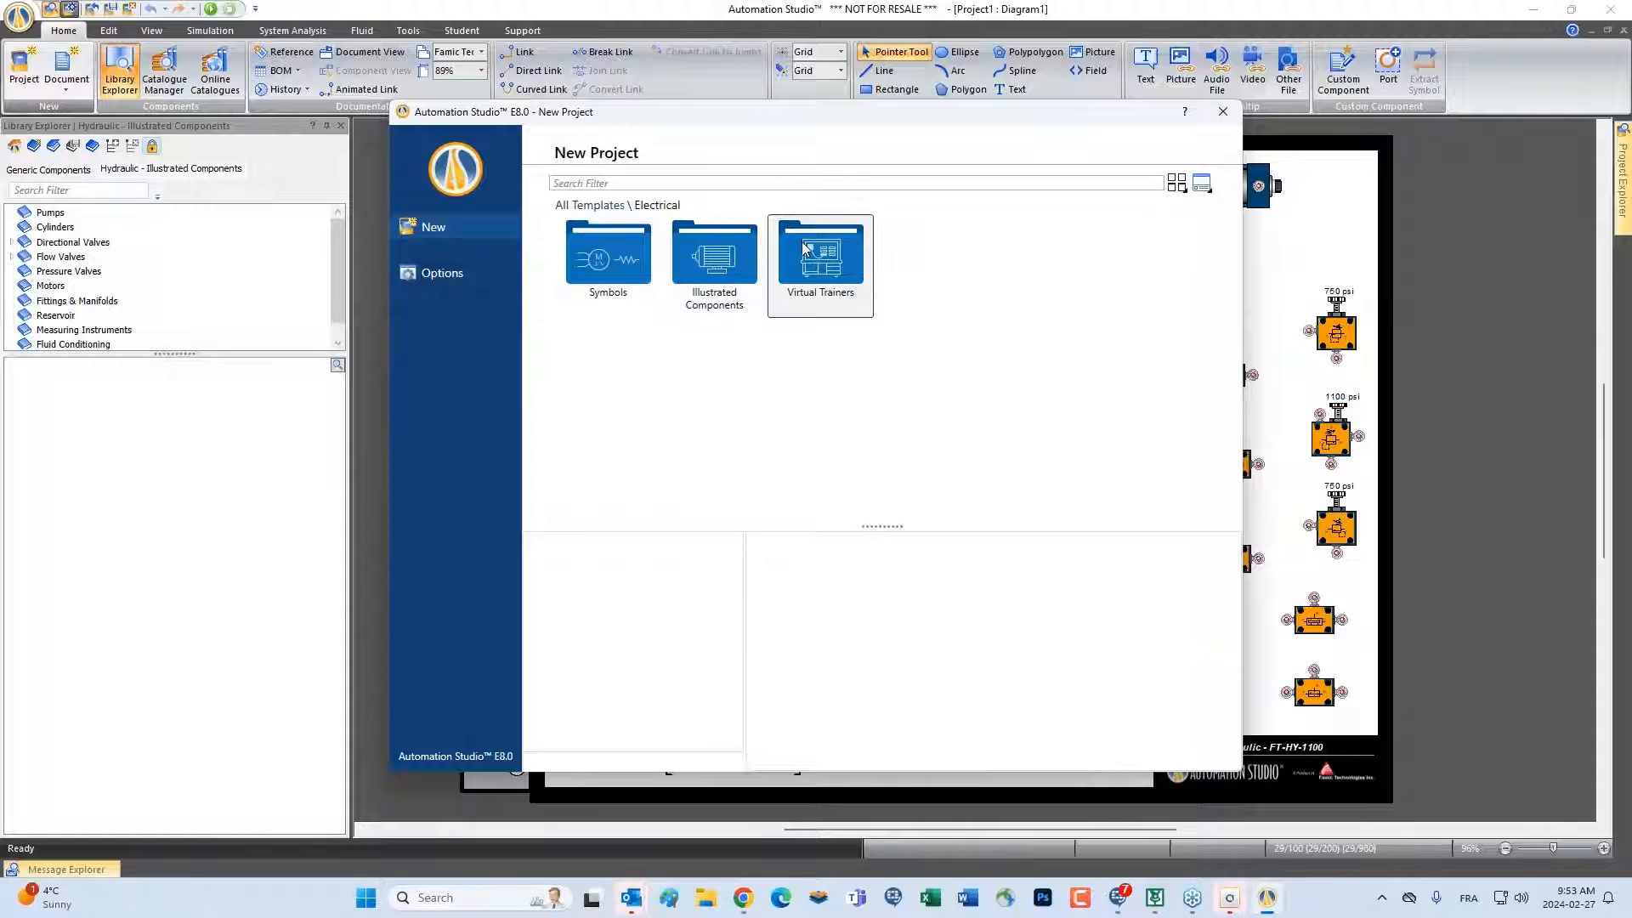
{"action": "double_click", "coordinate": [805, 249]}
{"action": "double_click", "coordinate": [630, 259]}
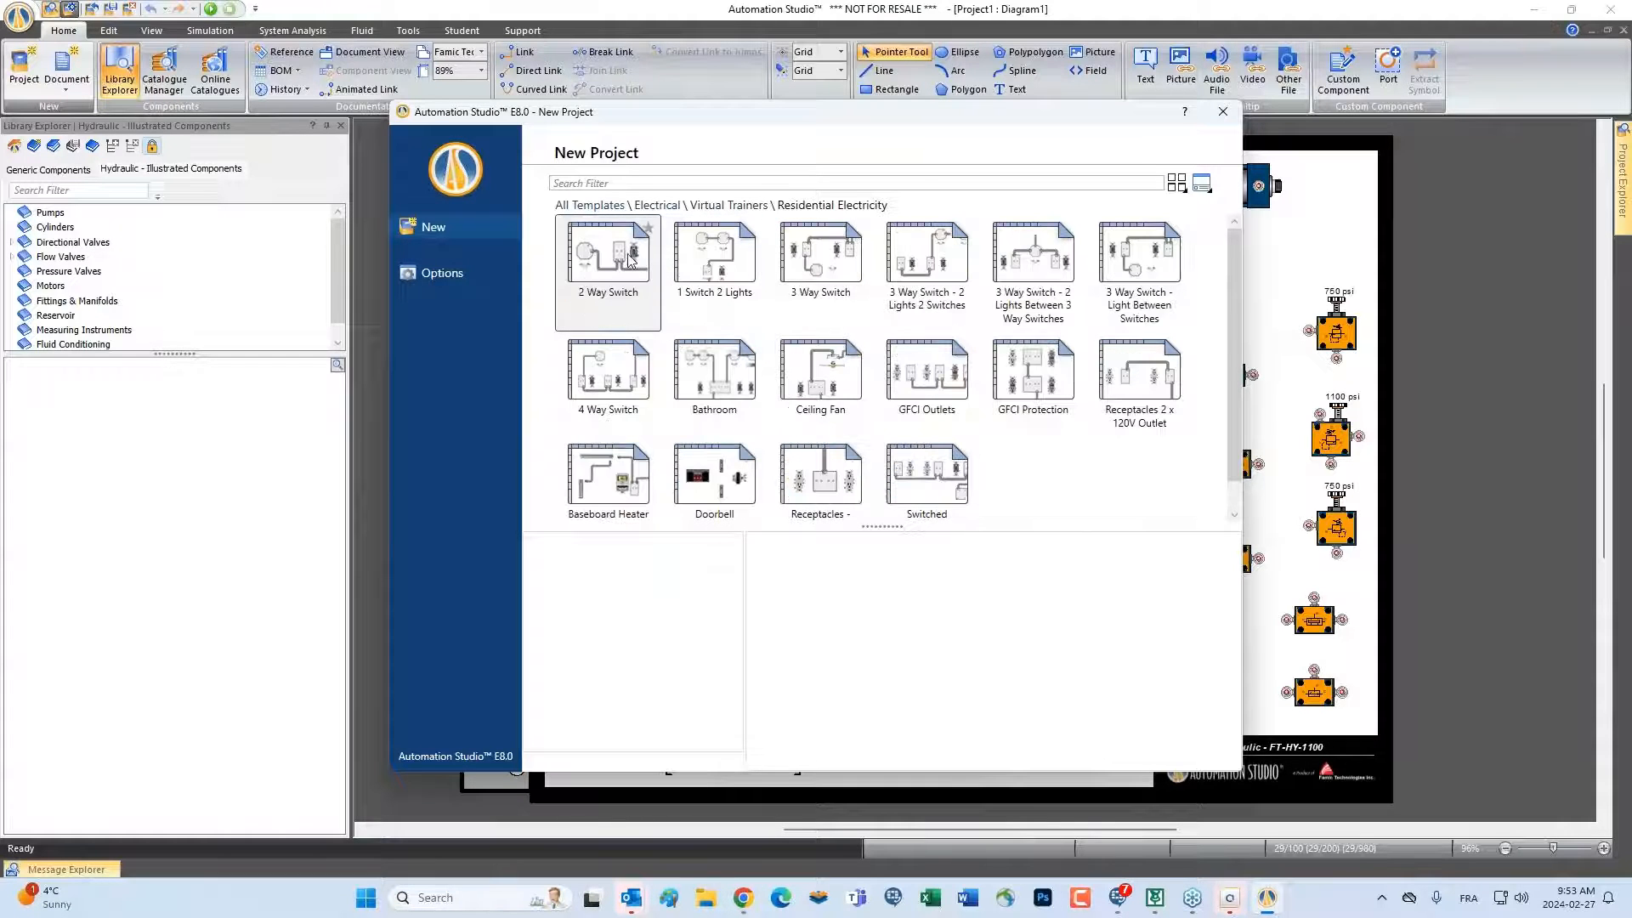
{"action": "double_click", "coordinate": [630, 265]}
{"action": "left_click", "coordinate": [823, 481]}
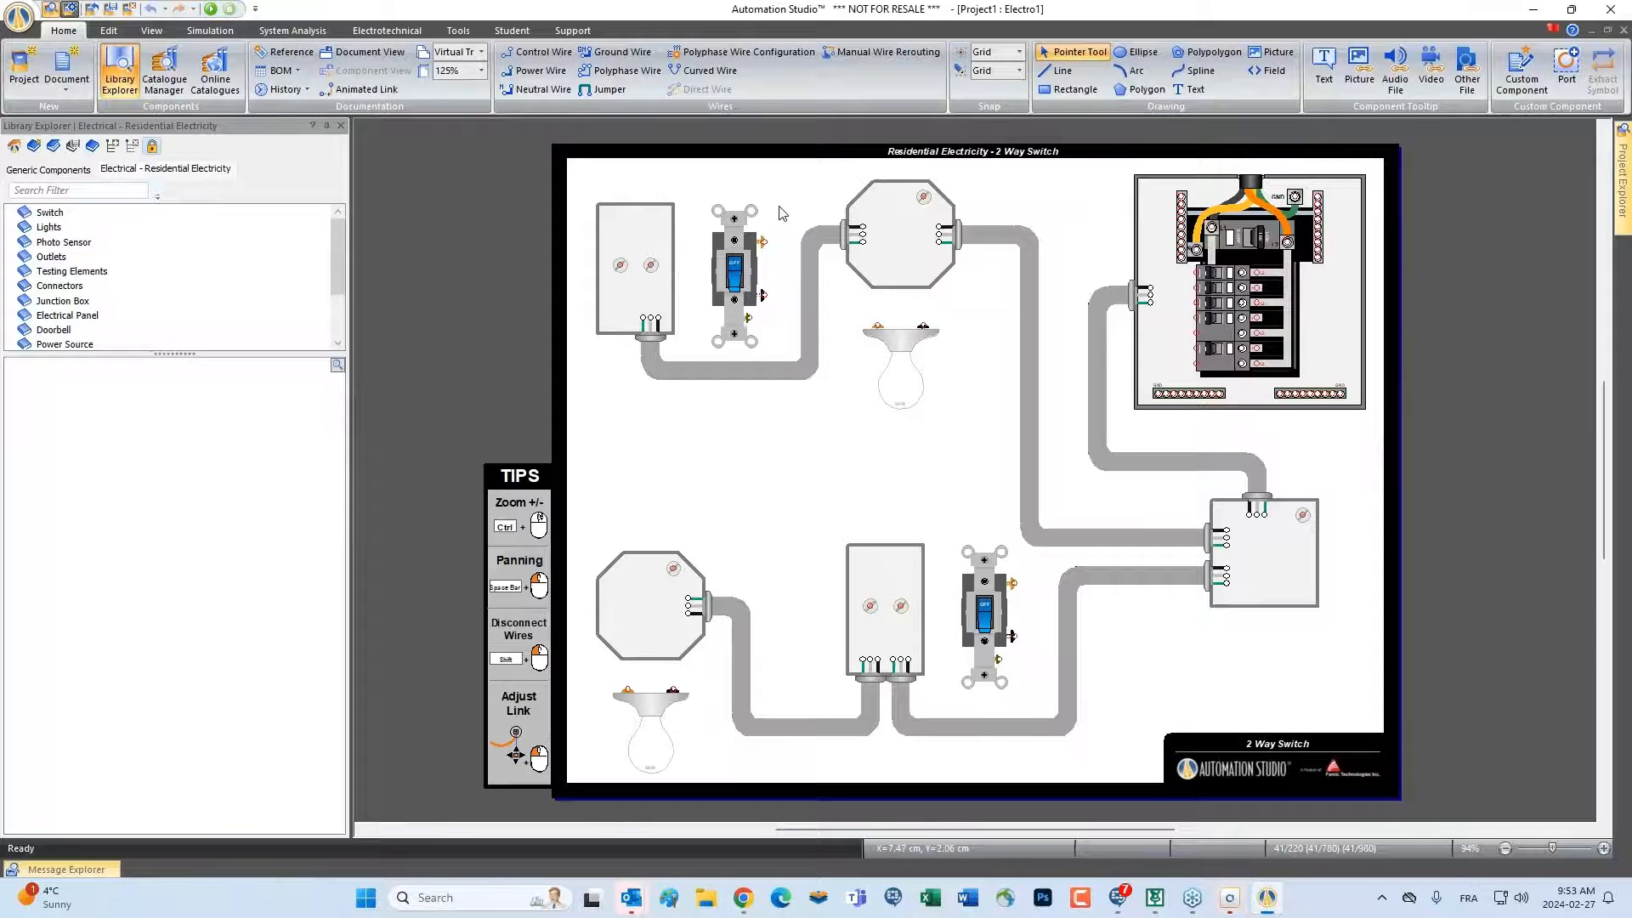
Inspect the 2 Way Switch trainer, then open the project's Electrotechnical standards and look through the simulation settings for wire colours
{"action": "scroll", "coordinate": [782, 213], "scroll_direction": "up", "scroll_amount": 4}
{"action": "left_click_drag", "start_coordinate": [1329, 258], "coordinate": [1100, 307]}
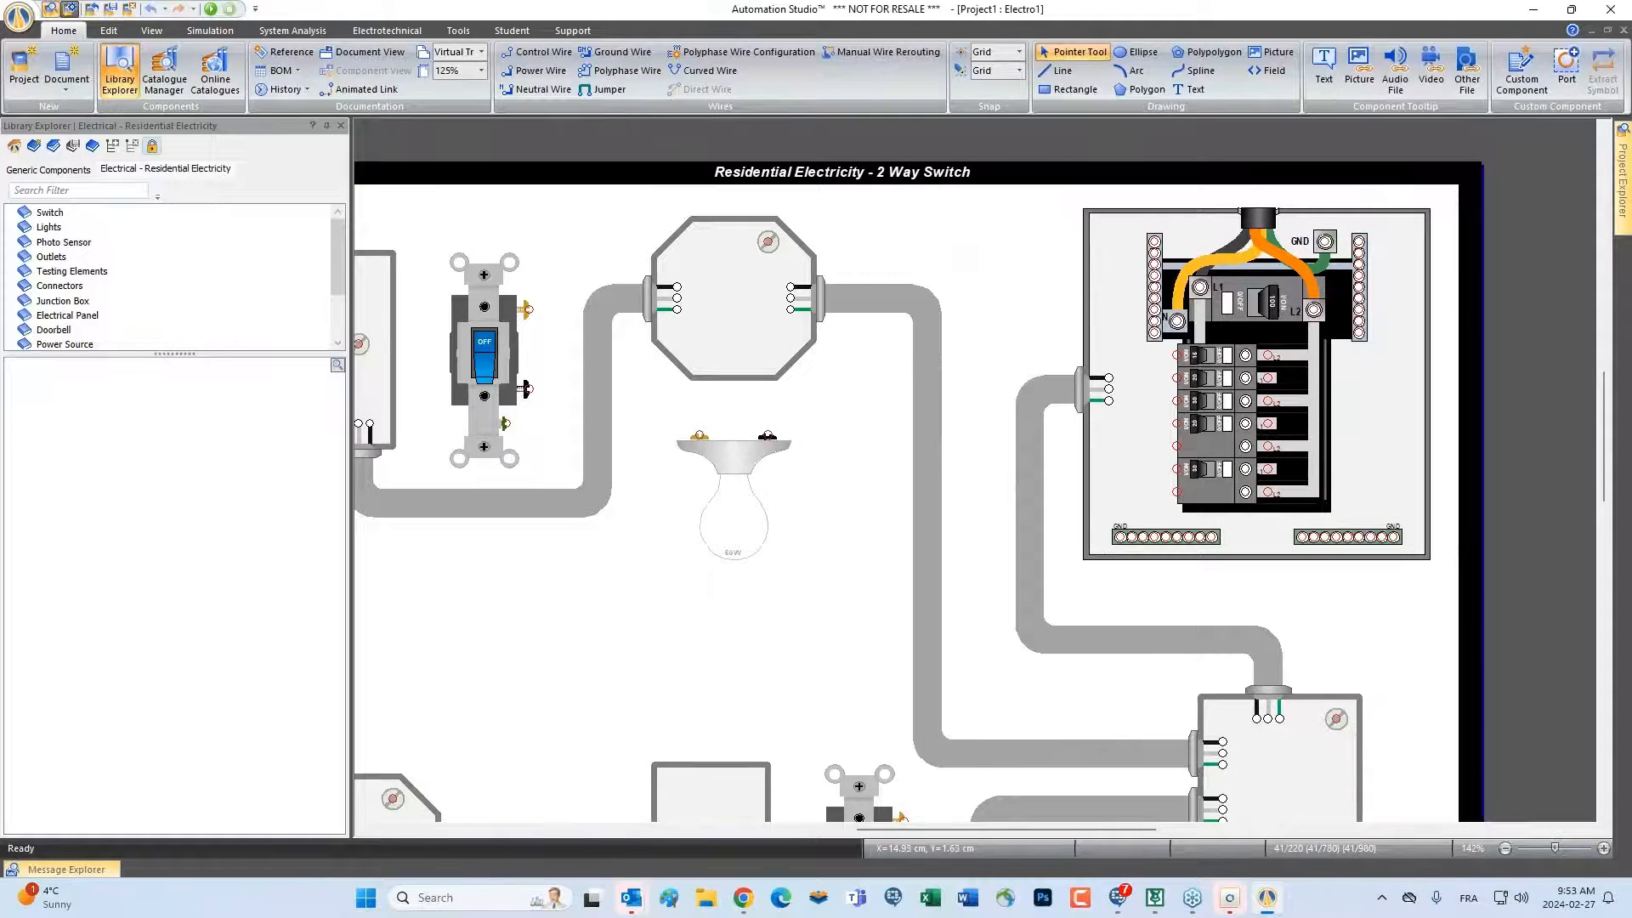
{"action": "left_click_drag", "start_coordinate": [891, 235], "coordinate": [1031, 204]}
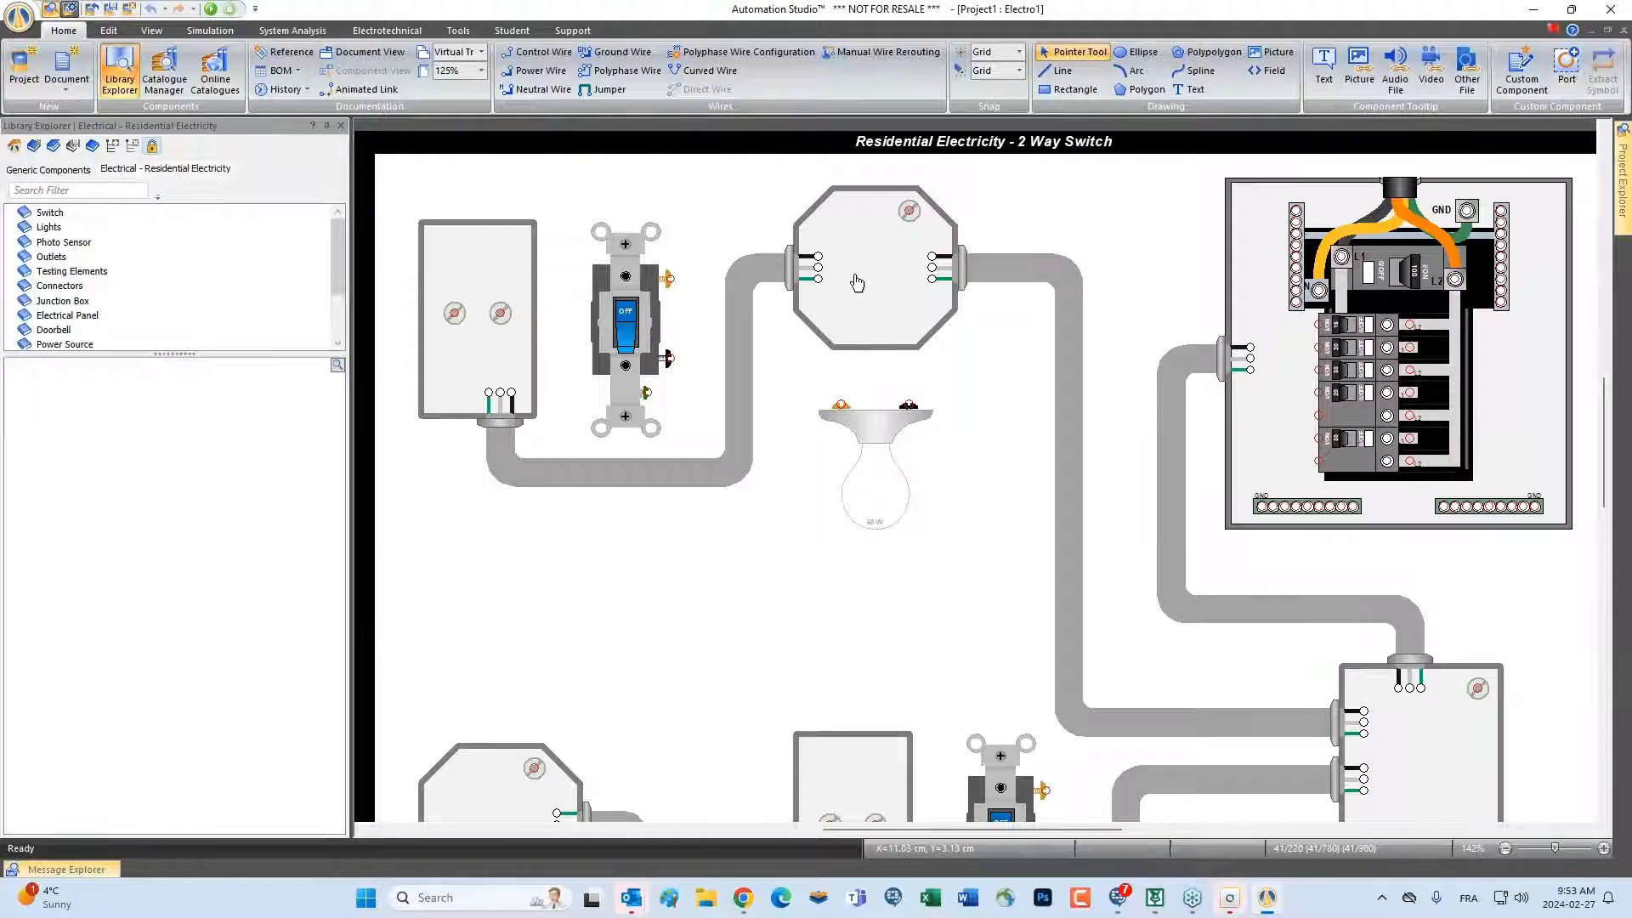
{"action": "scroll", "coordinate": [854, 281], "scroll_direction": "up", "scroll_amount": 3}
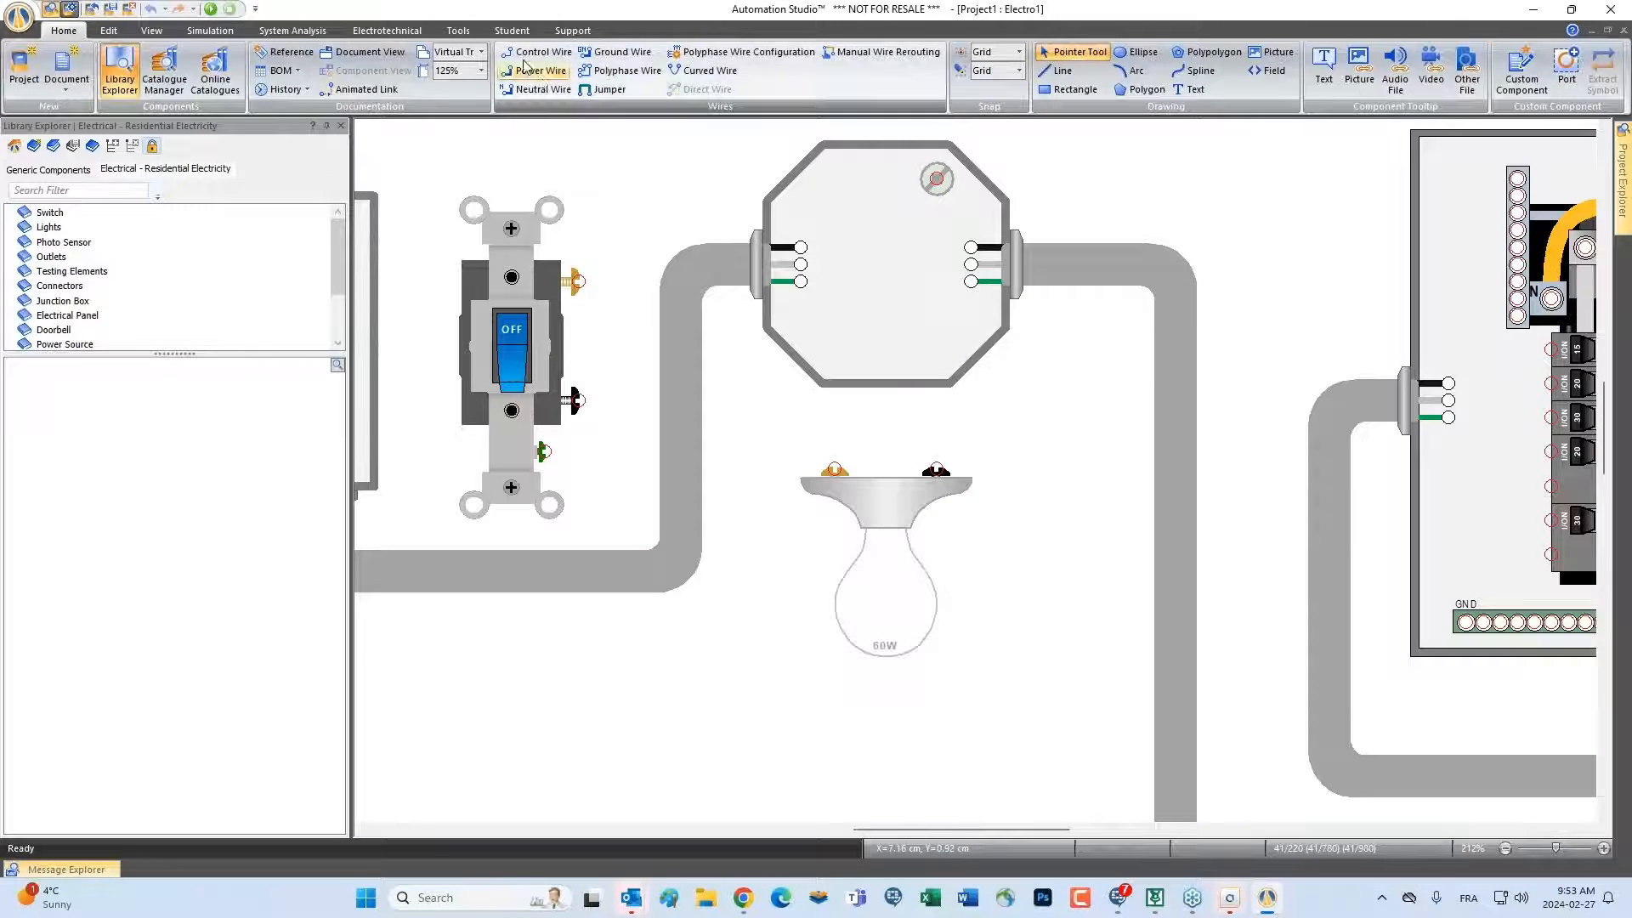
{"action": "left_click", "coordinate": [458, 30]}
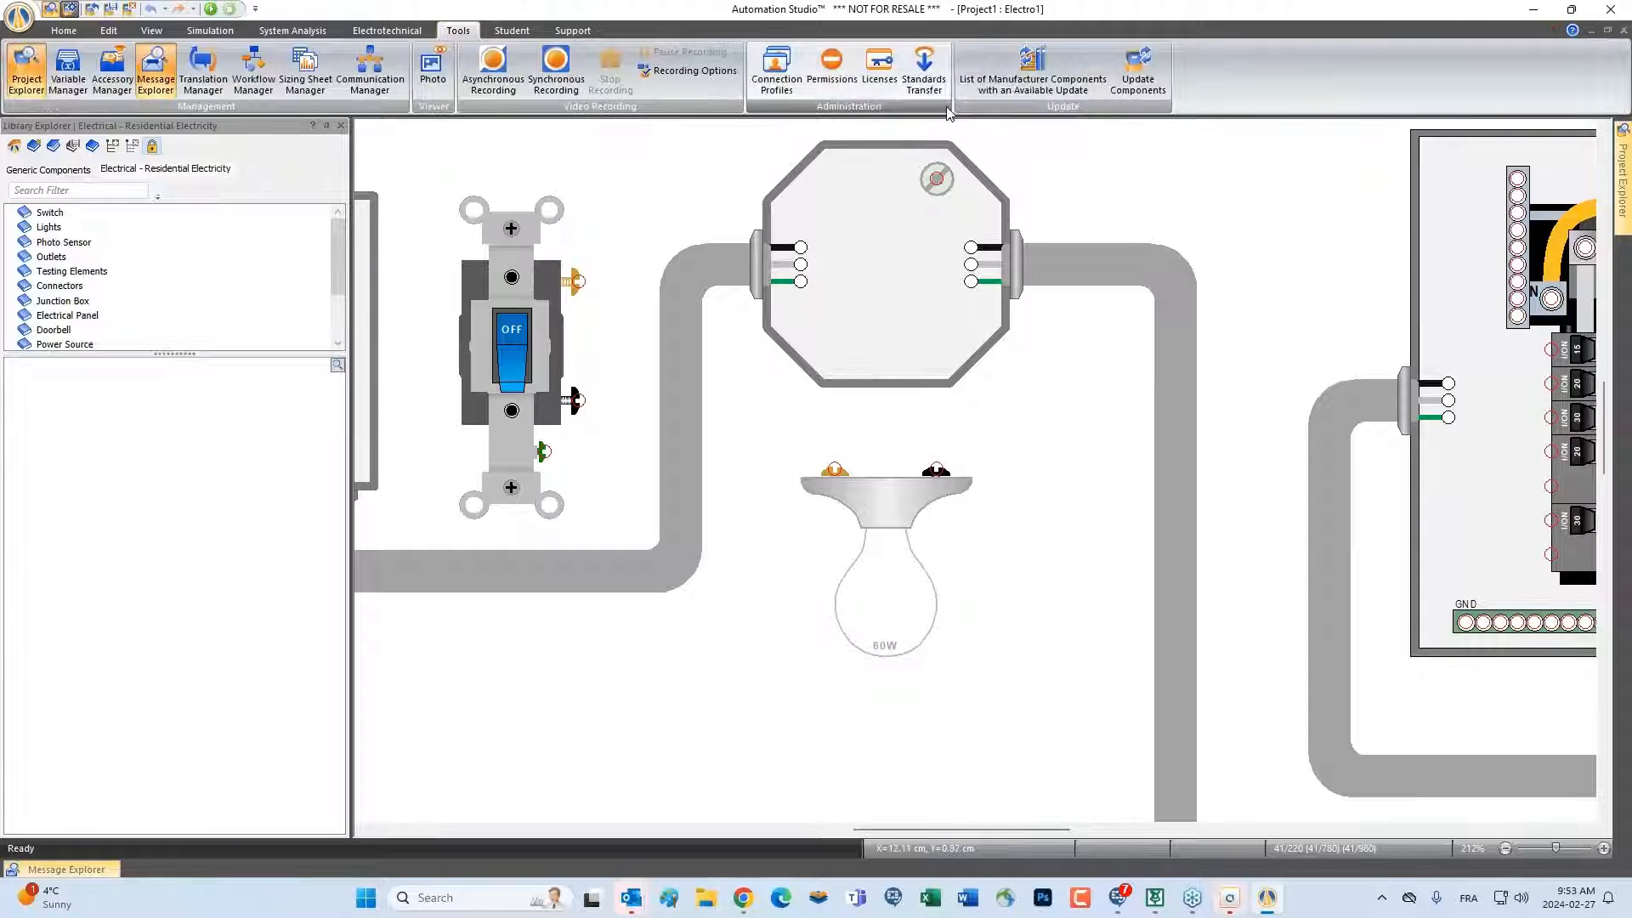
{"action": "left_click", "coordinate": [387, 30]}
{"action": "left_click", "coordinate": [847, 66]}
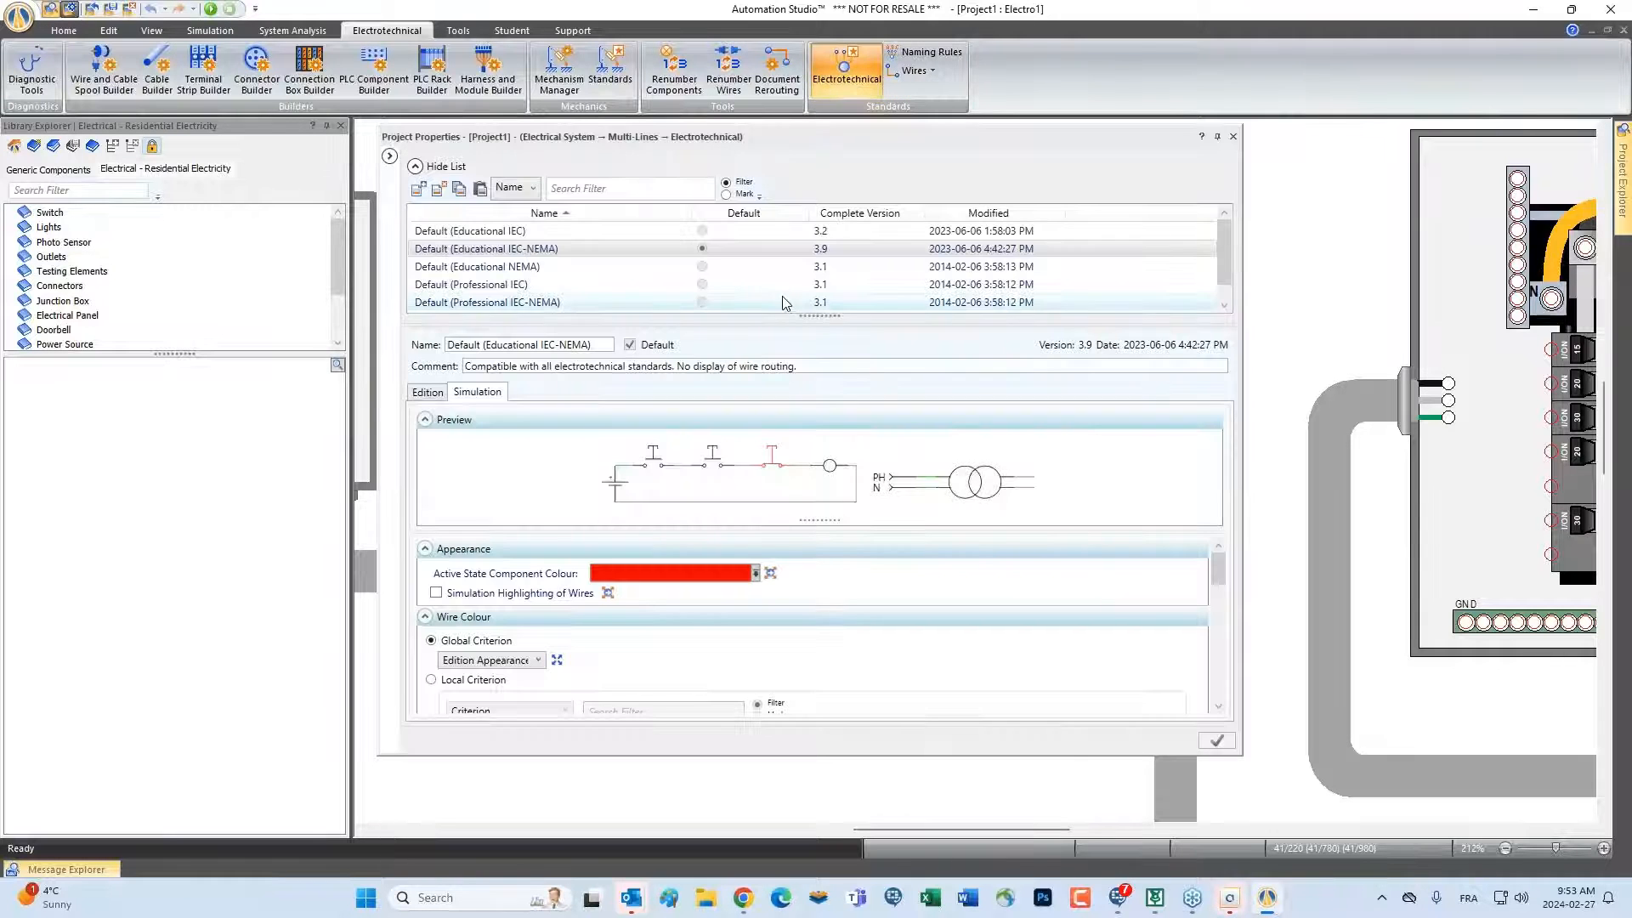
{"action": "left_click_drag", "start_coordinate": [1221, 570], "coordinate": [1218, 631]}
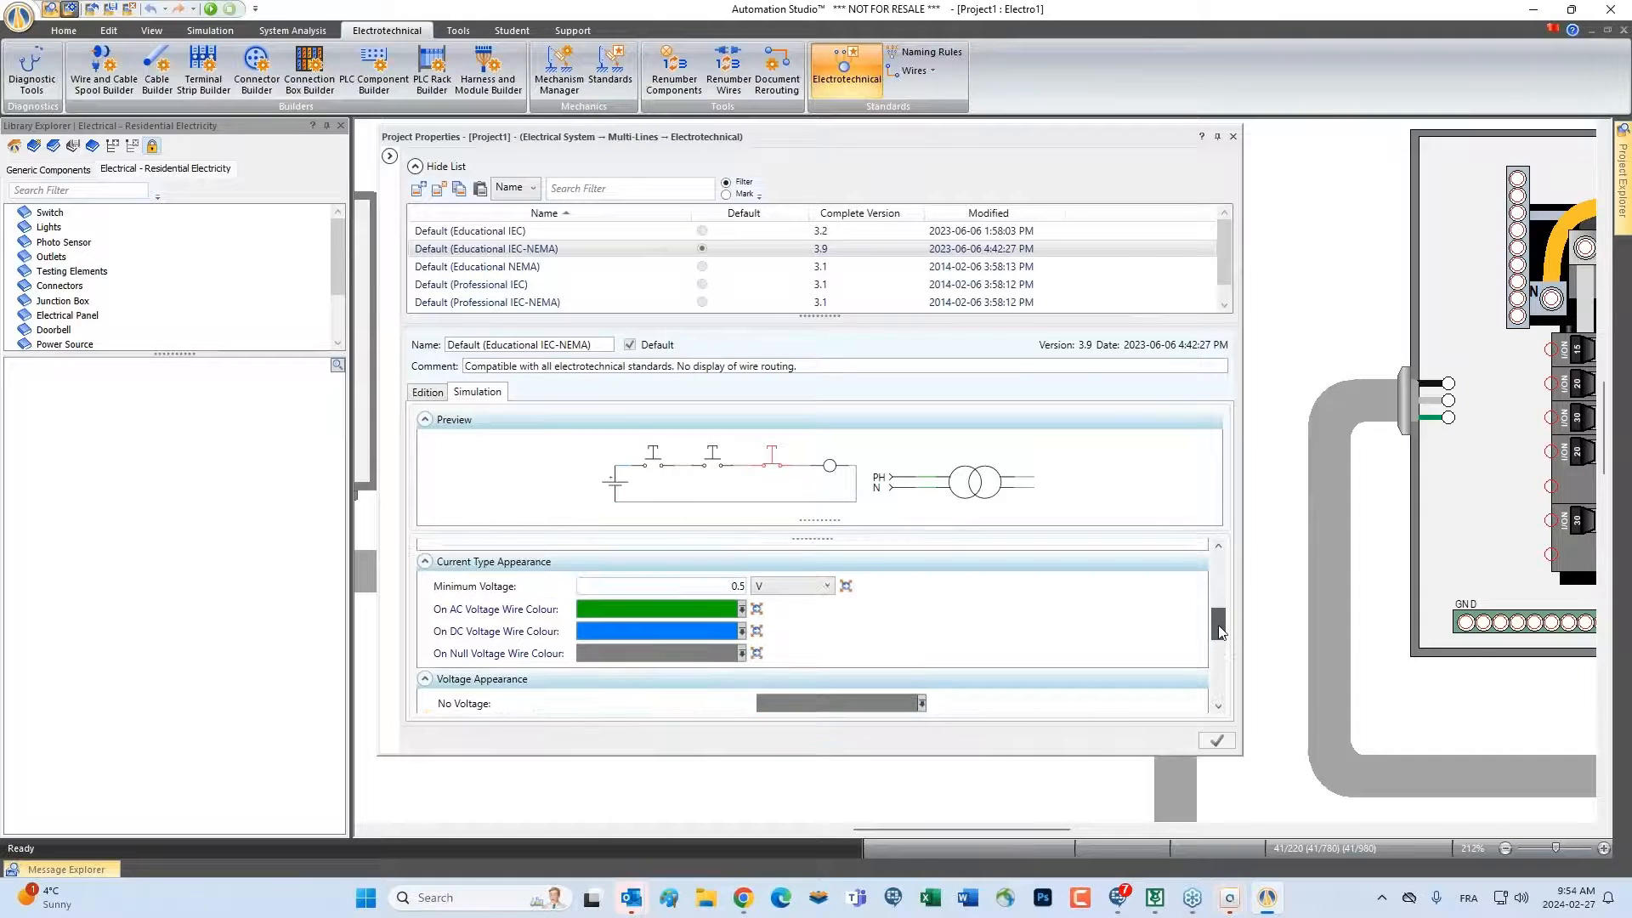
Review the ground, neutral and traveler wire types in the Electrotechnical edition settings, then close the project properties
{"action": "left_click", "coordinate": [418, 393]}
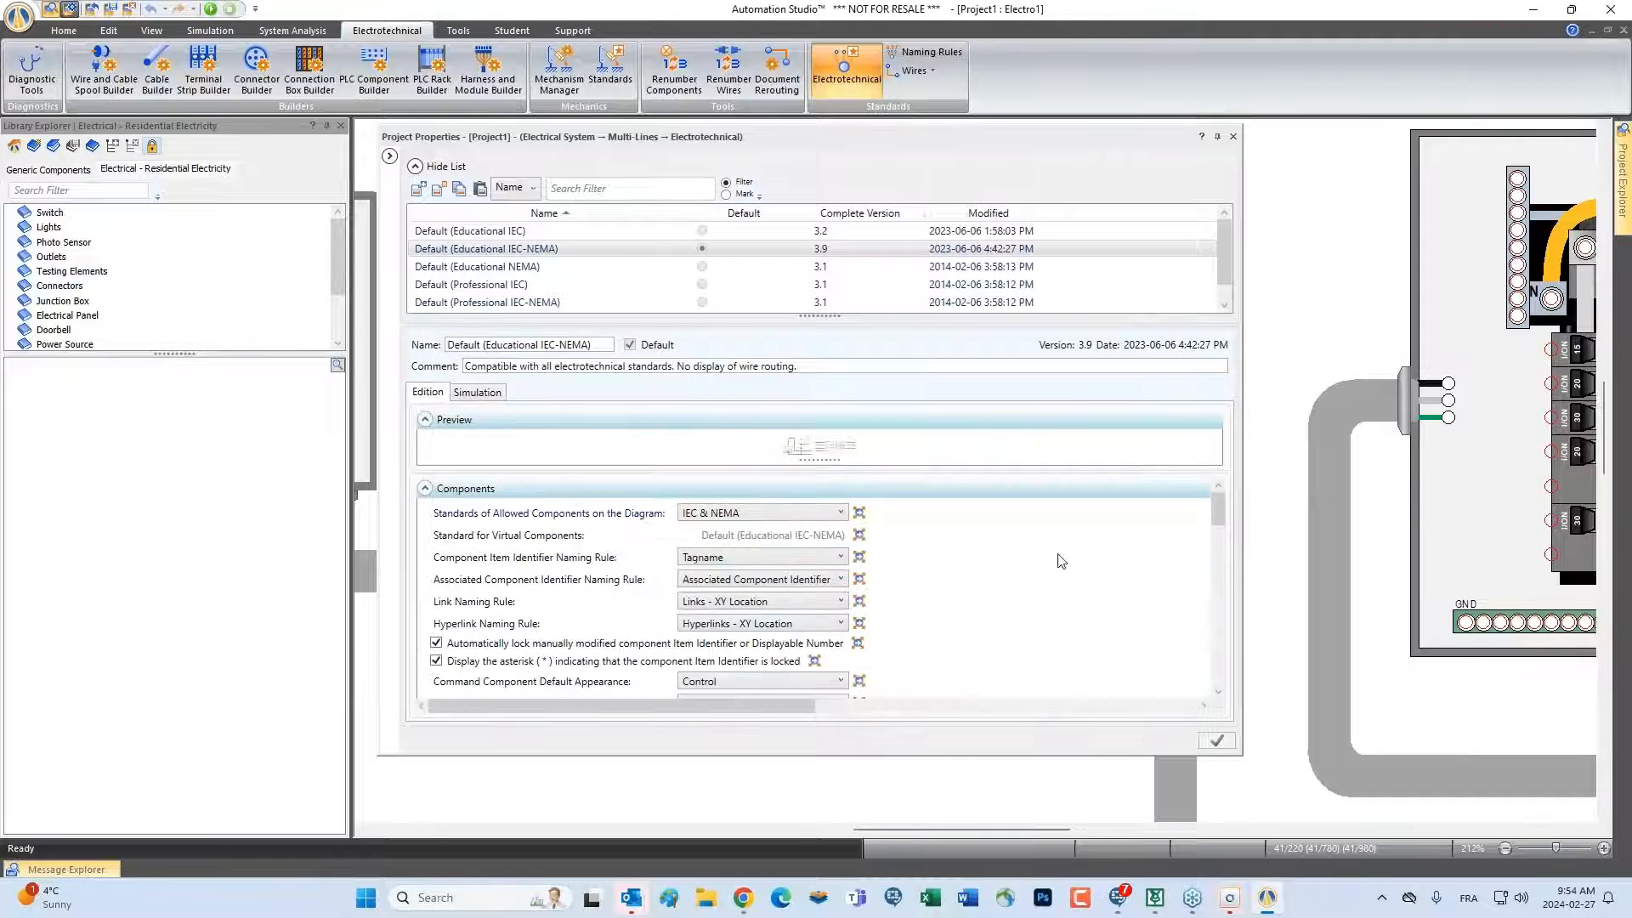
{"action": "left_click_drag", "start_coordinate": [1217, 510], "coordinate": [1224, 674]}
{"action": "scroll", "coordinate": [541, 642], "scroll_direction": "down", "scroll_amount": 5}
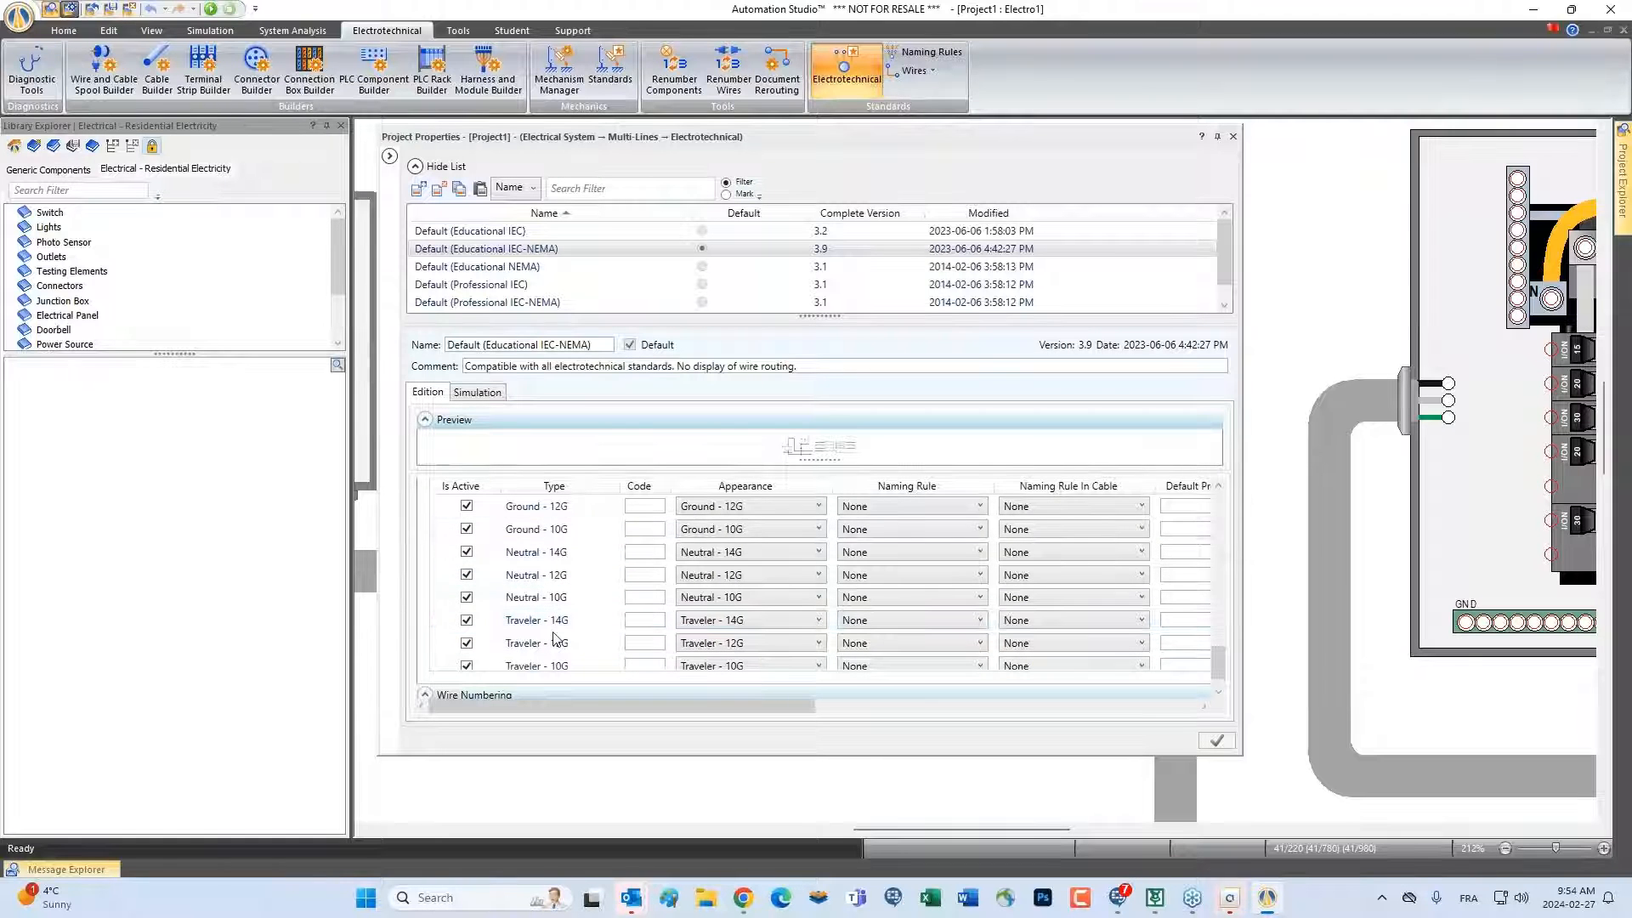
{"action": "scroll", "coordinate": [561, 593], "scroll_direction": "down", "scroll_amount": 1}
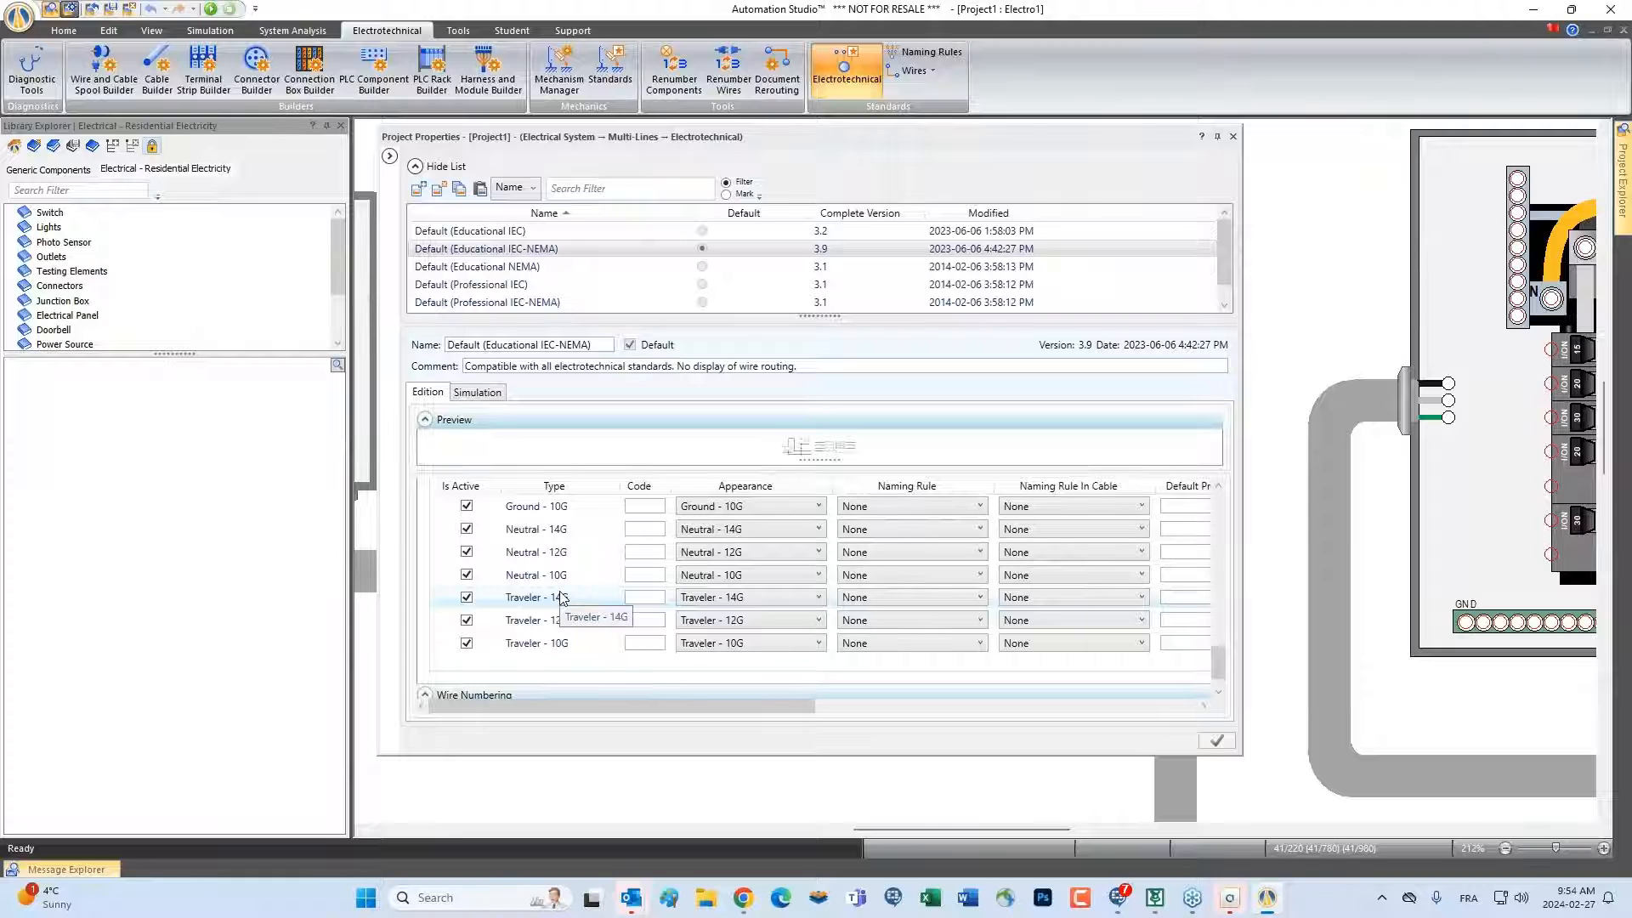
{"action": "left_click", "coordinate": [1233, 137]}
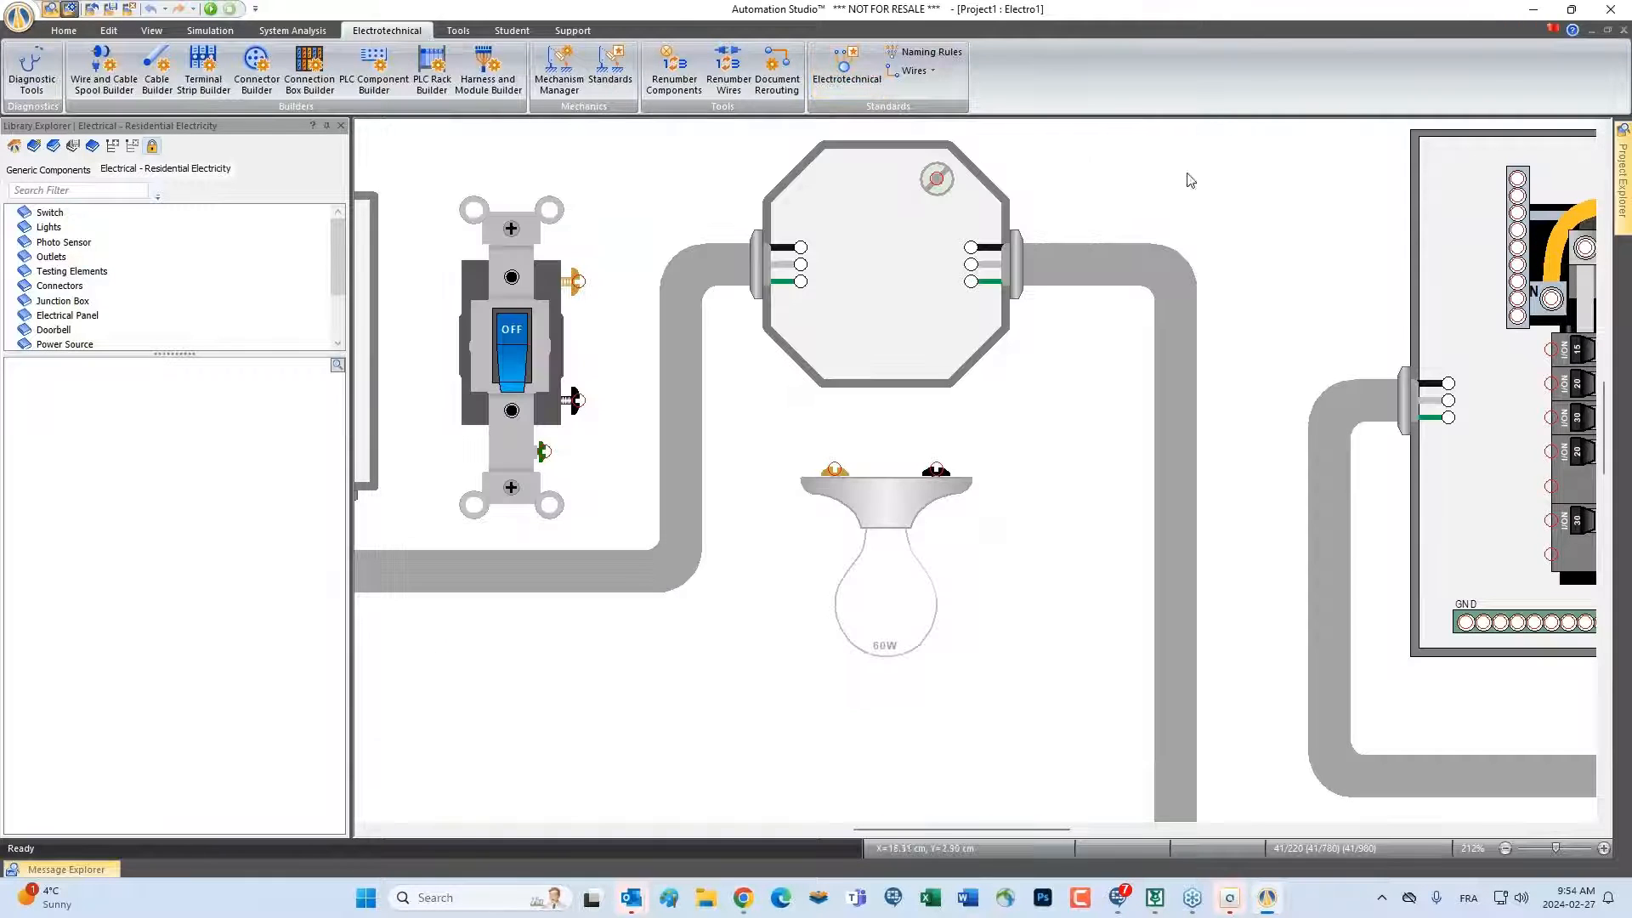
Examine the coloured wire ends inside the octagonal junction box and the adjacent switch and lamp terminals up close
{"action": "scroll", "coordinate": [775, 285], "scroll_direction": "up", "scroll_amount": 5}
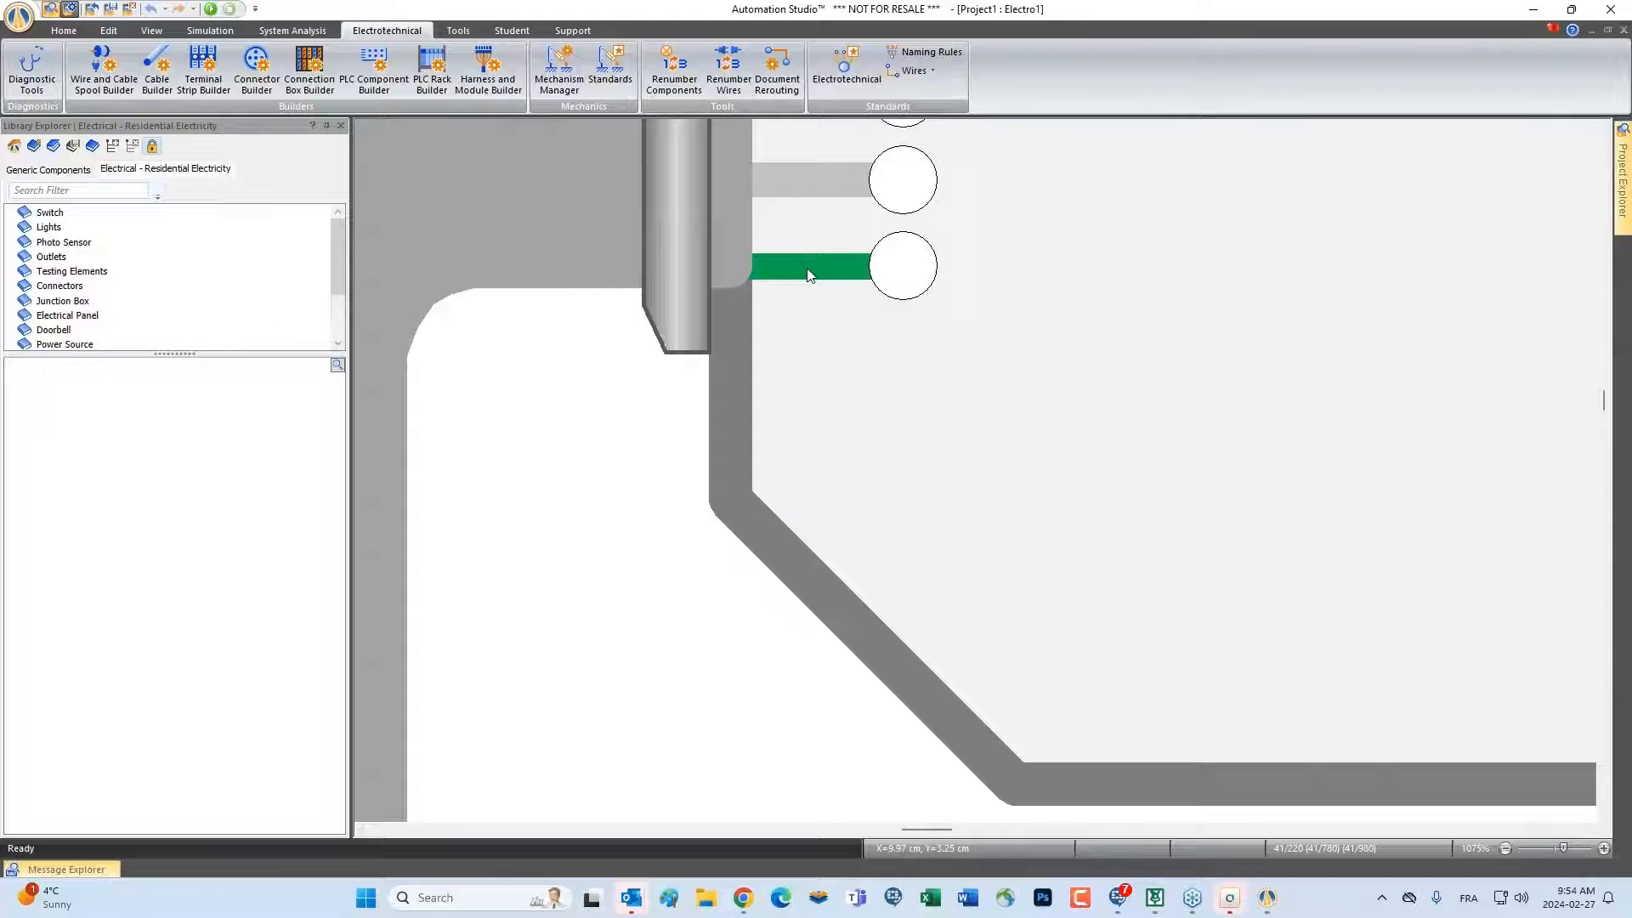
{"action": "scroll", "coordinate": [641, 413], "scroll_direction": "down", "scroll_amount": 3}
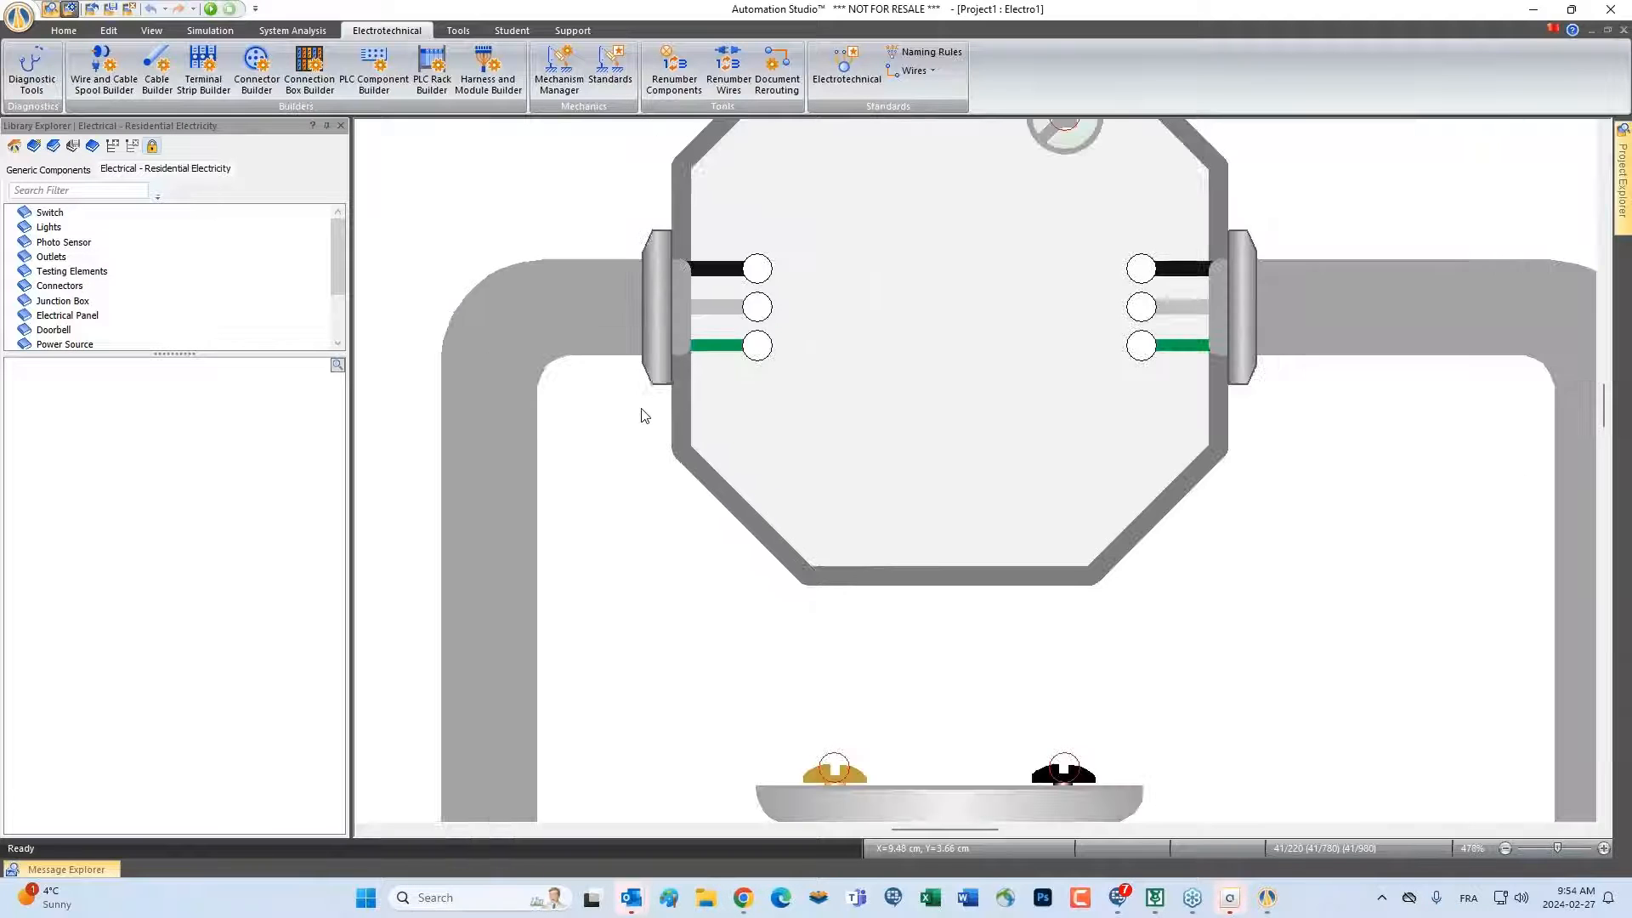
{"action": "scroll", "coordinate": [1363, 502], "scroll_direction": "down", "scroll_amount": 2}
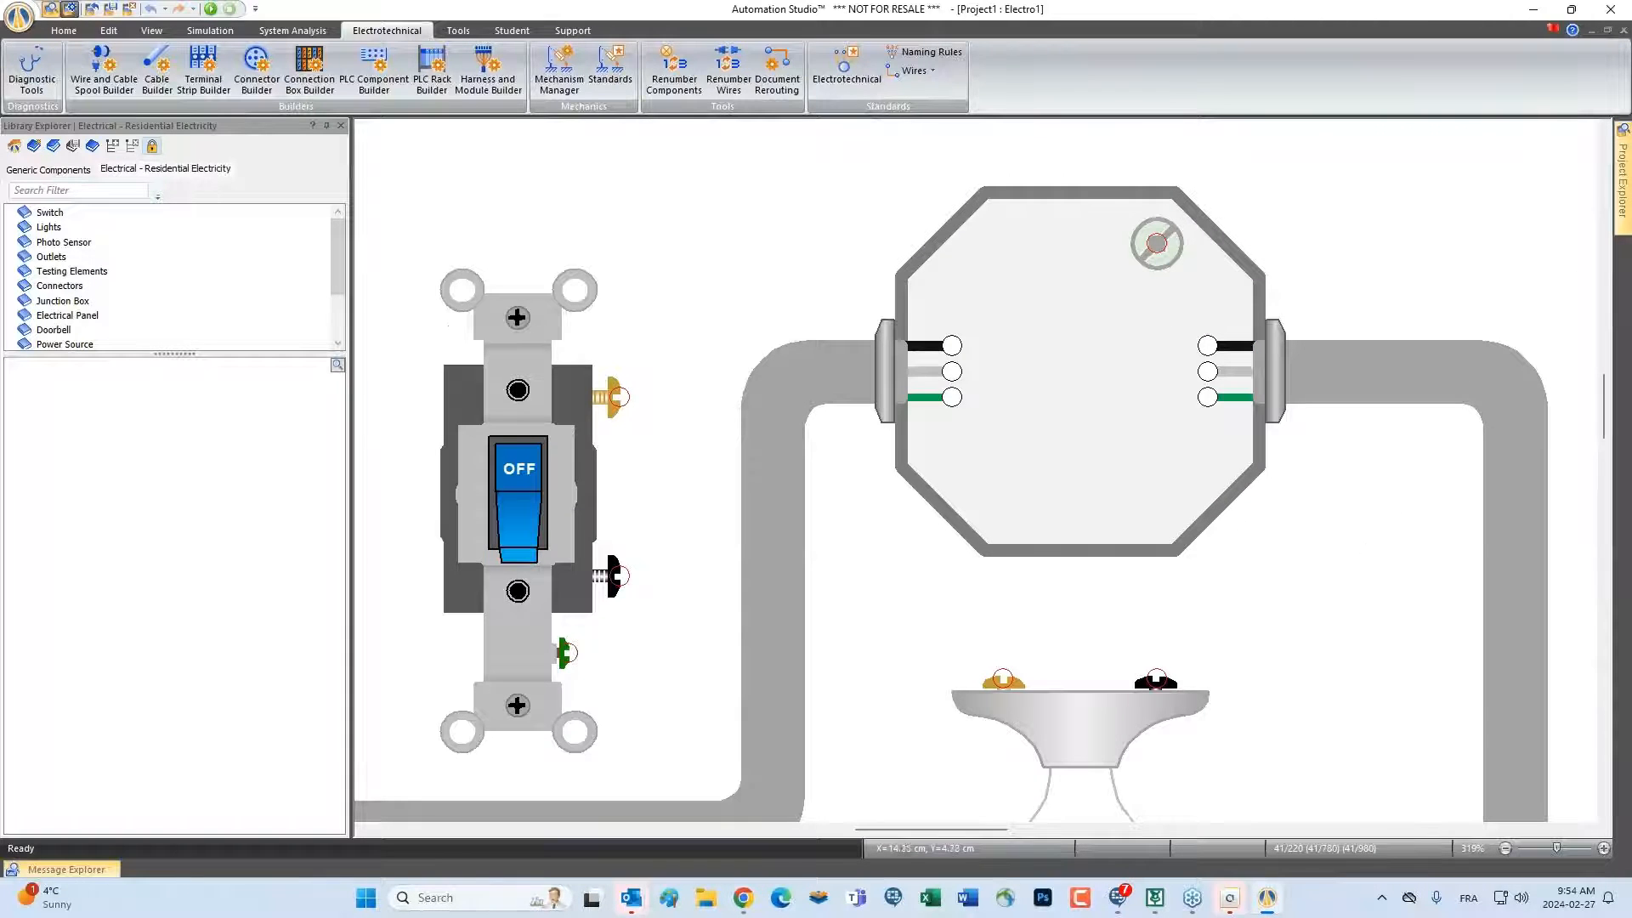
{"action": "scroll", "coordinate": [1256, 499], "scroll_direction": "down", "scroll_amount": 1}
{"action": "scroll", "coordinate": [1258, 506], "scroll_direction": "down", "scroll_amount": 2}
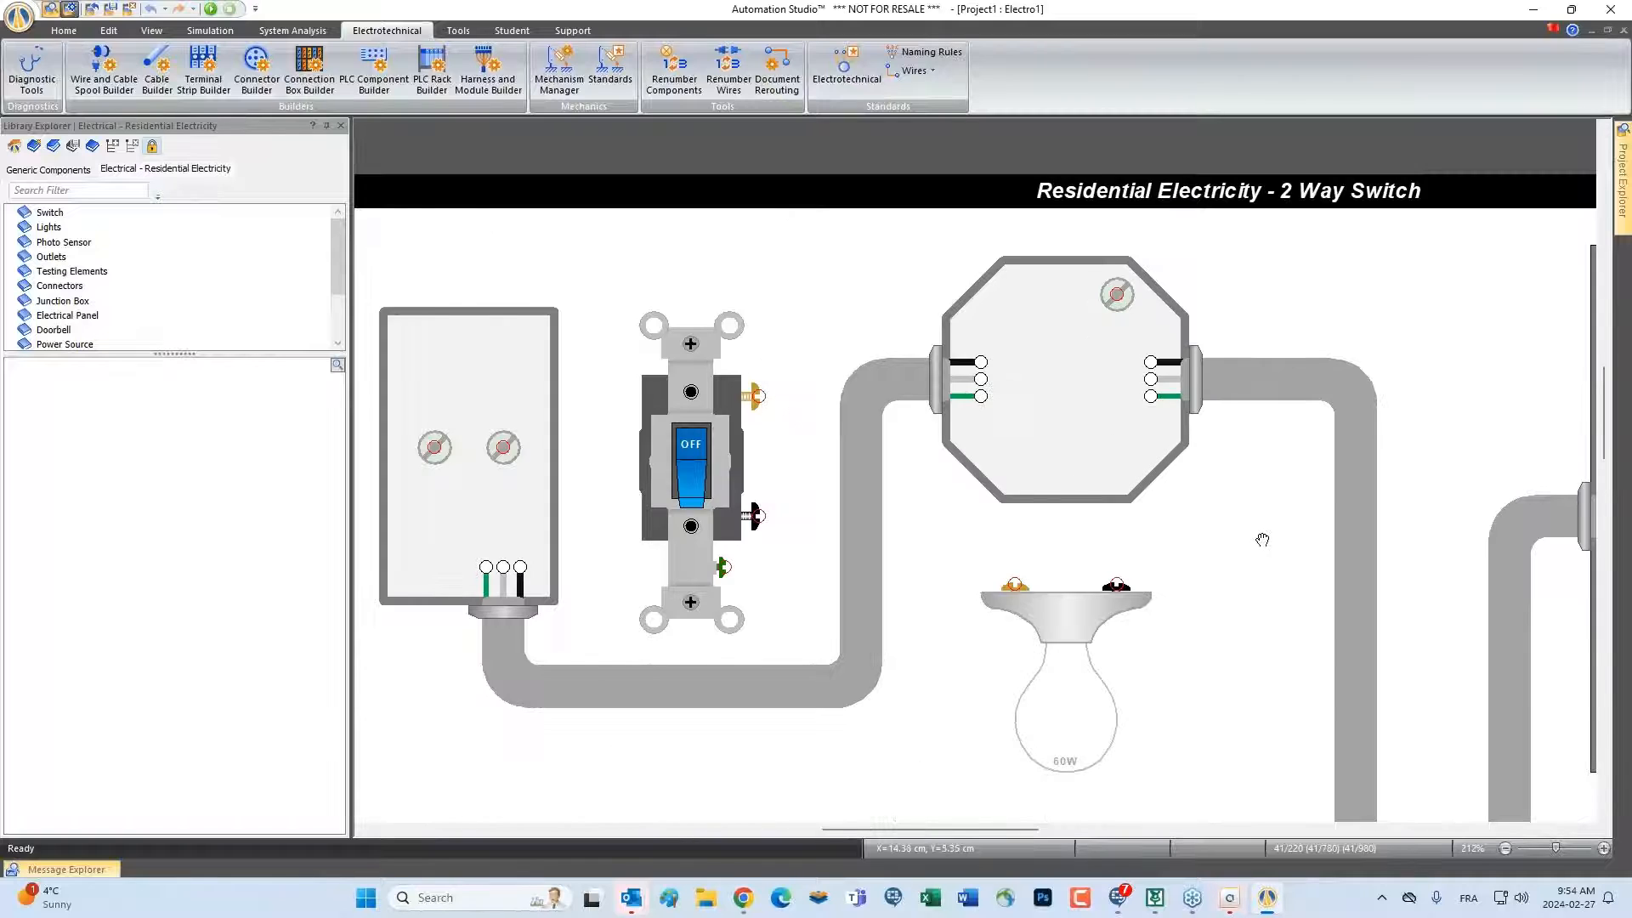
{"action": "left_click_drag", "start_coordinate": [1262, 540], "coordinate": [1151, 448]}
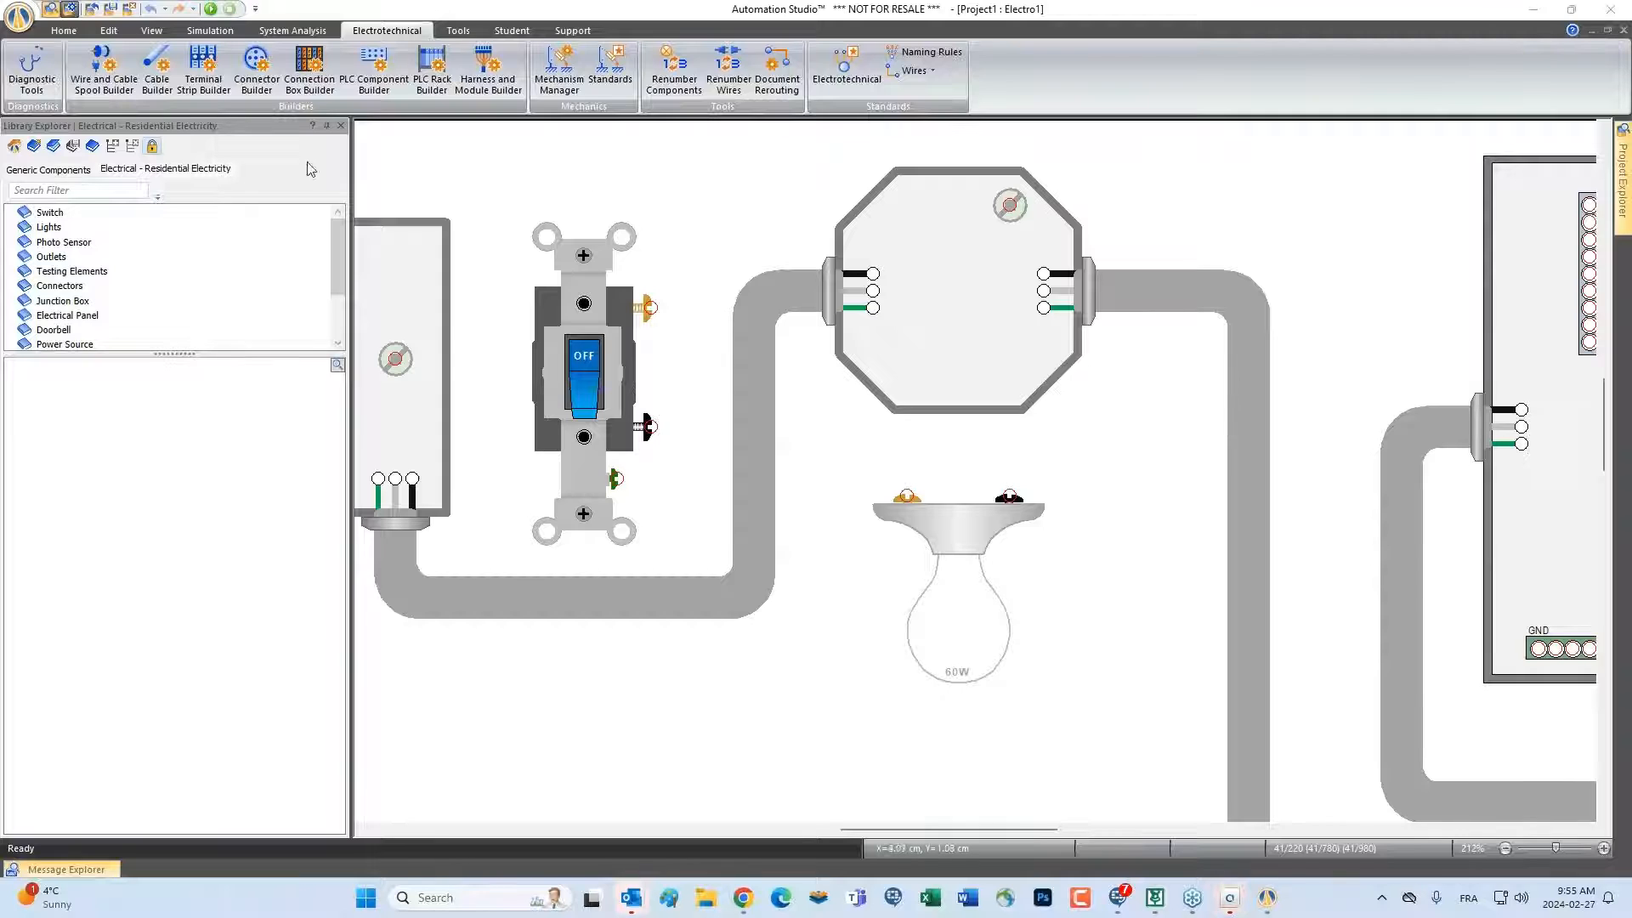
Add a blank standard diagram to the project
{"action": "left_click", "coordinate": [64, 30]}
{"action": "left_click", "coordinate": [66, 68]}
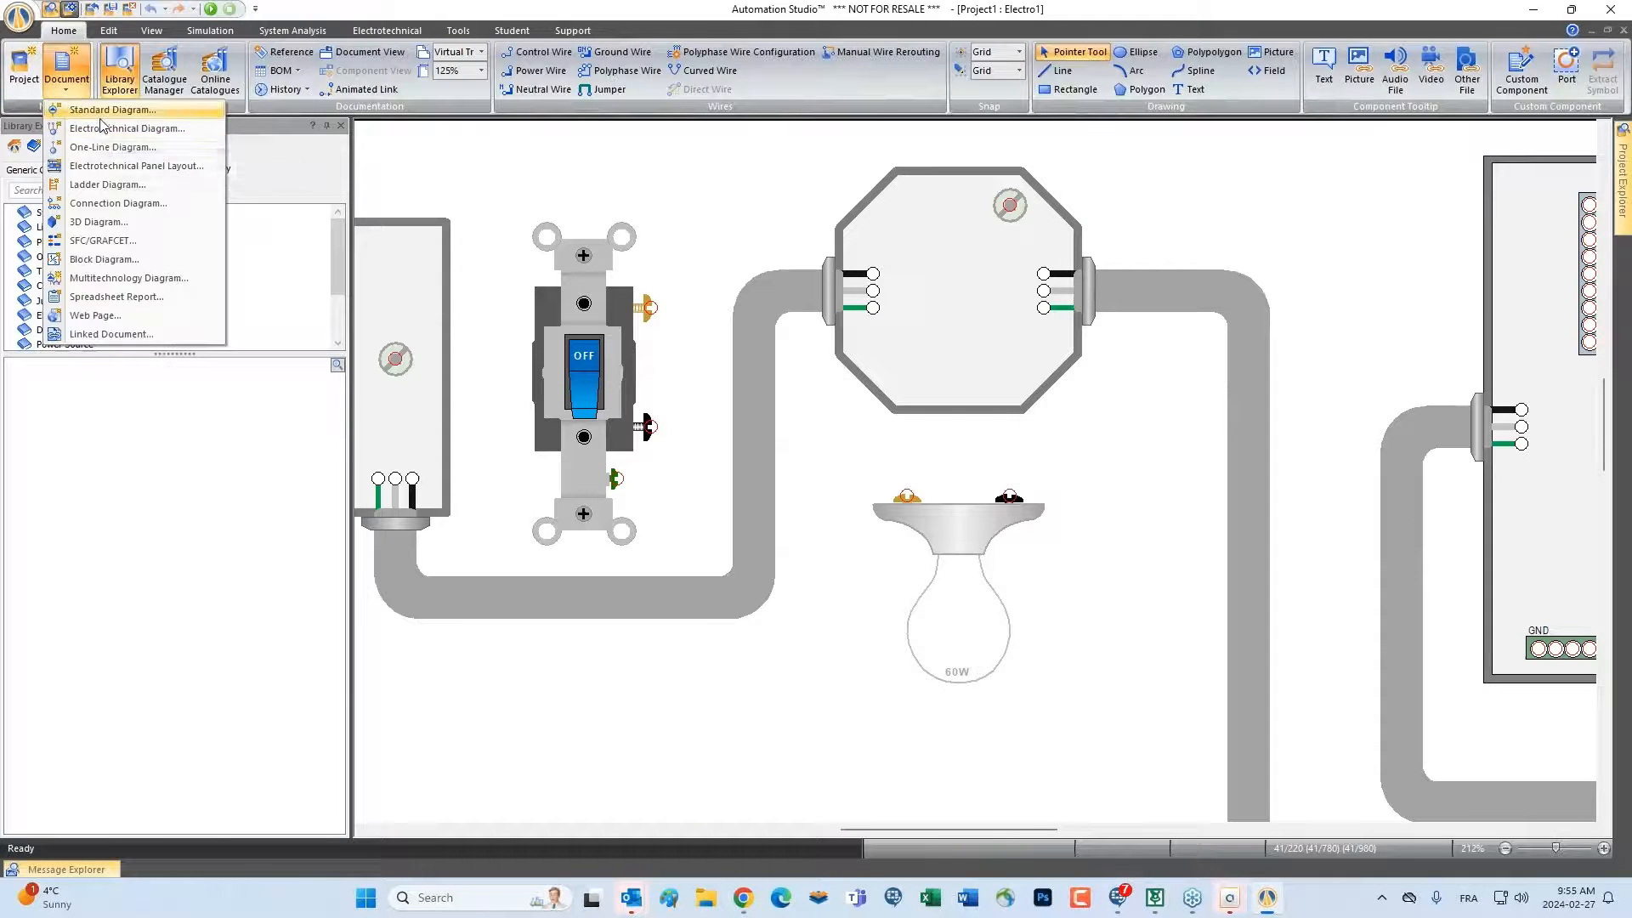
{"action": "left_click", "coordinate": [100, 129]}
{"action": "left_click", "coordinate": [954, 571]}
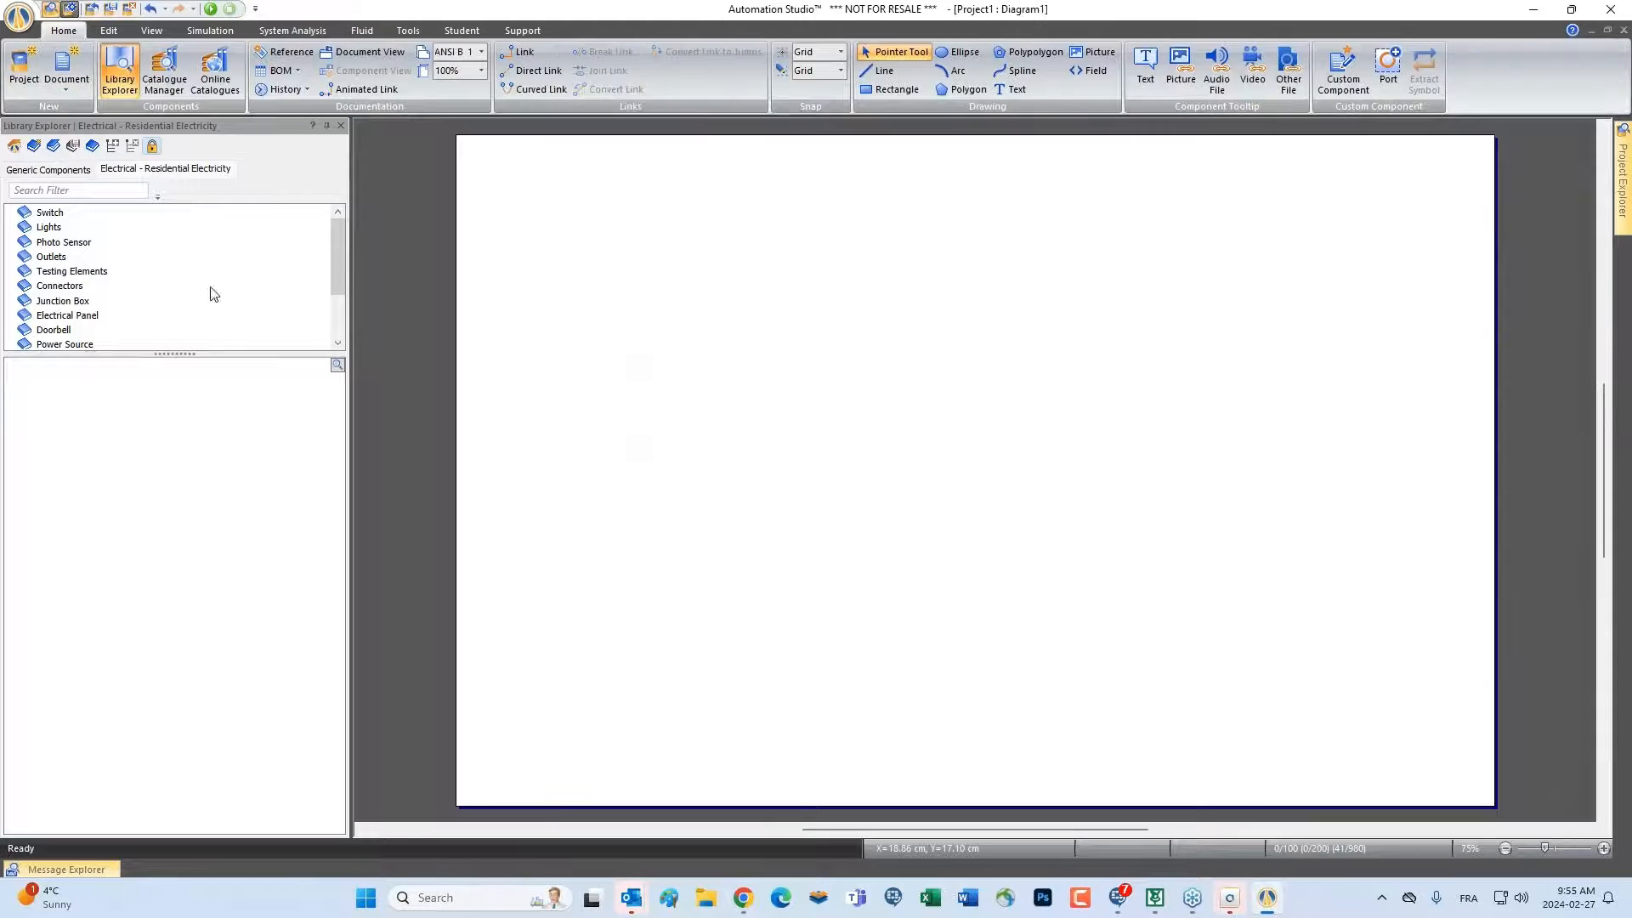
Load the Hydraulic - Sectional Components library for the blank diagram
{"action": "left_click", "coordinate": [31, 147]}
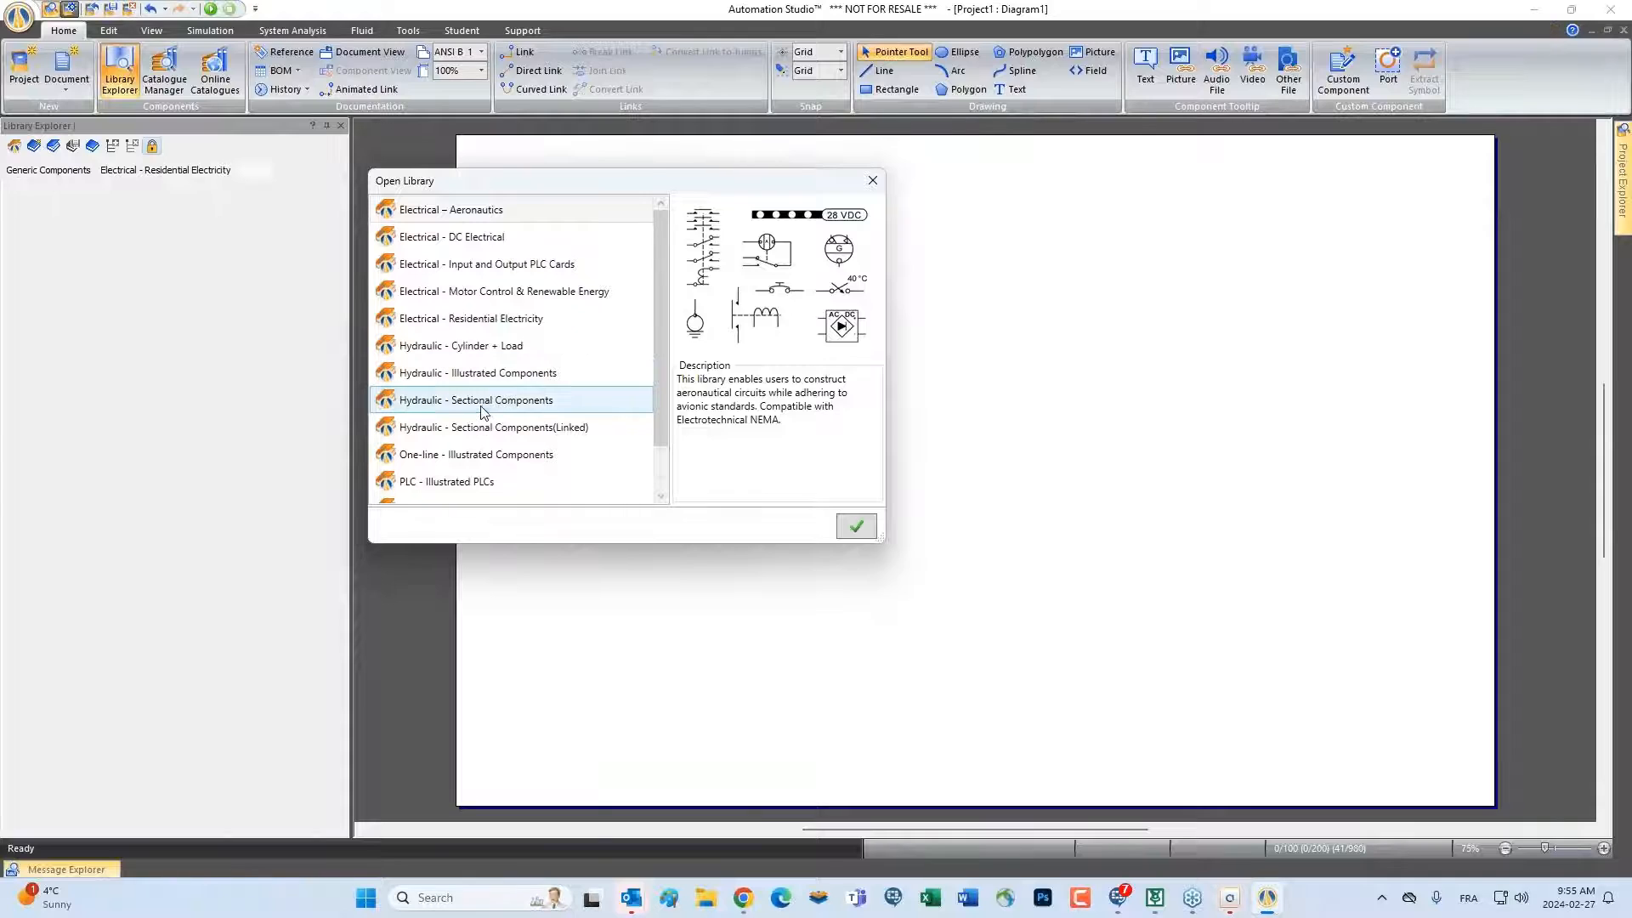
{"action": "left_click", "coordinate": [481, 405]}
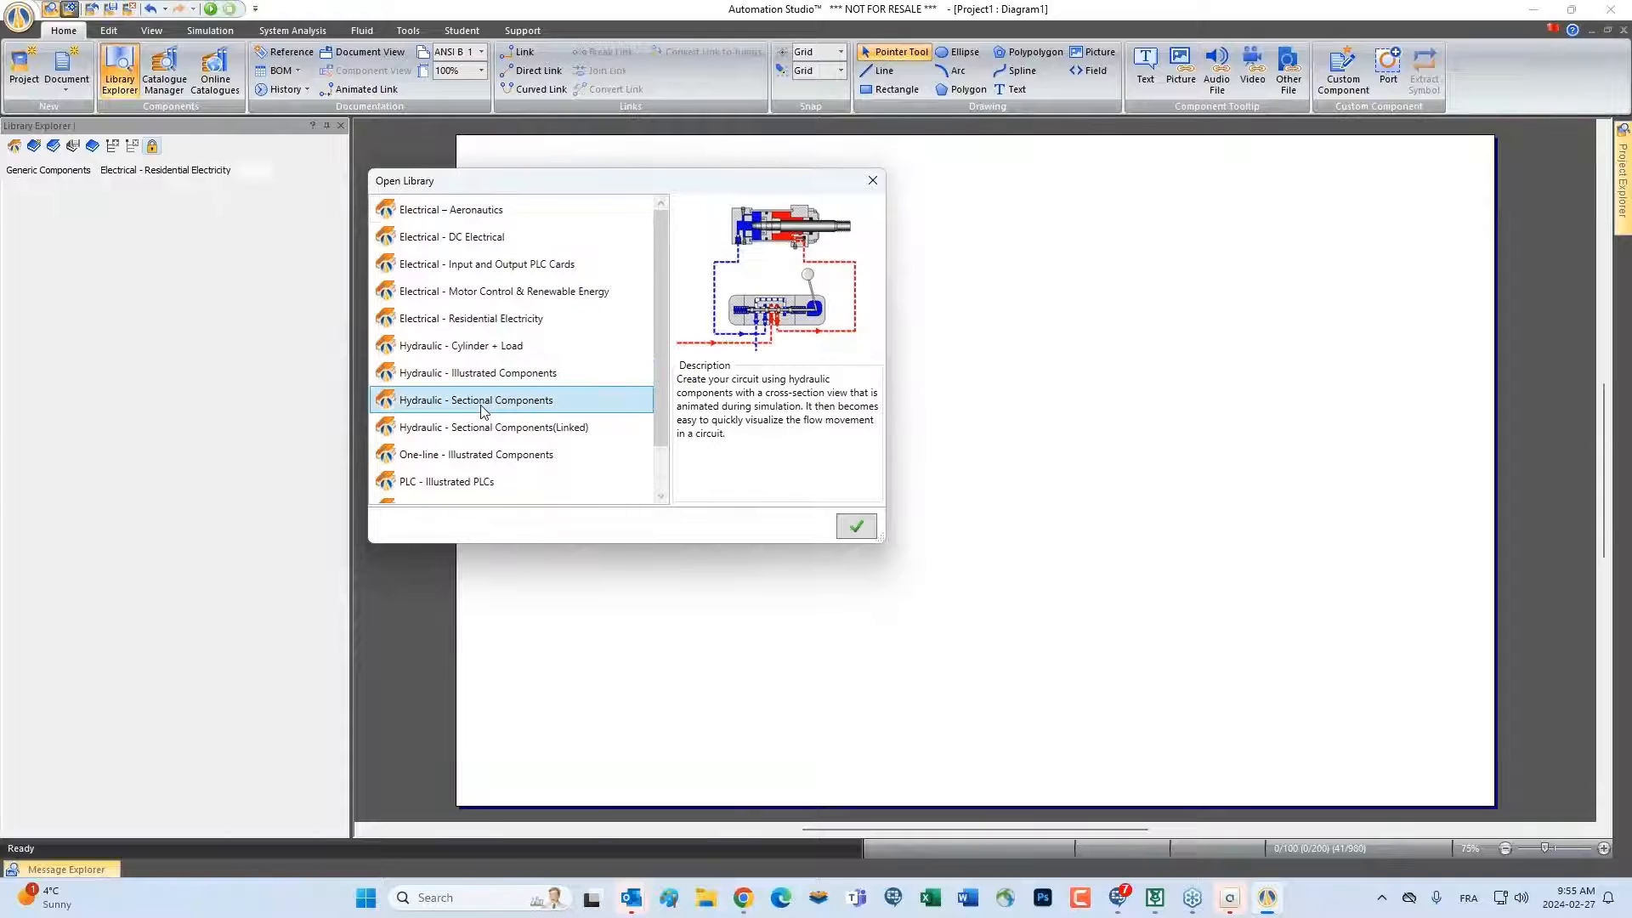
{"action": "left_click", "coordinate": [858, 528]}
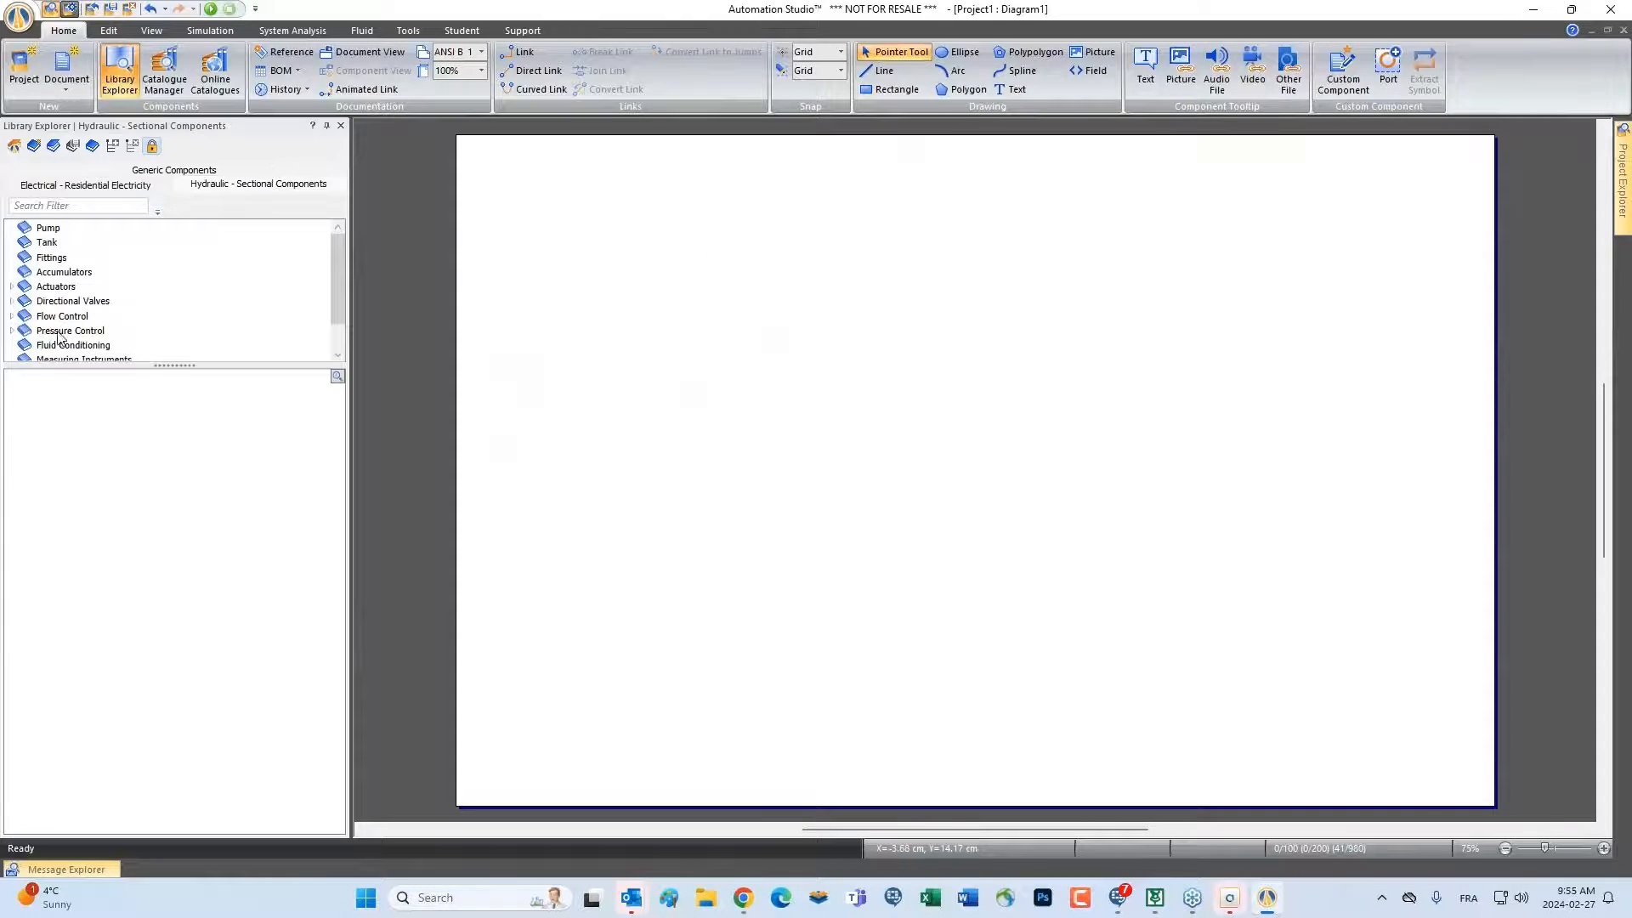
Place a Pressure Compensated Axial Piston Pump from the sectional Pump components onto the diagram
{"action": "left_click", "coordinate": [48, 228]}
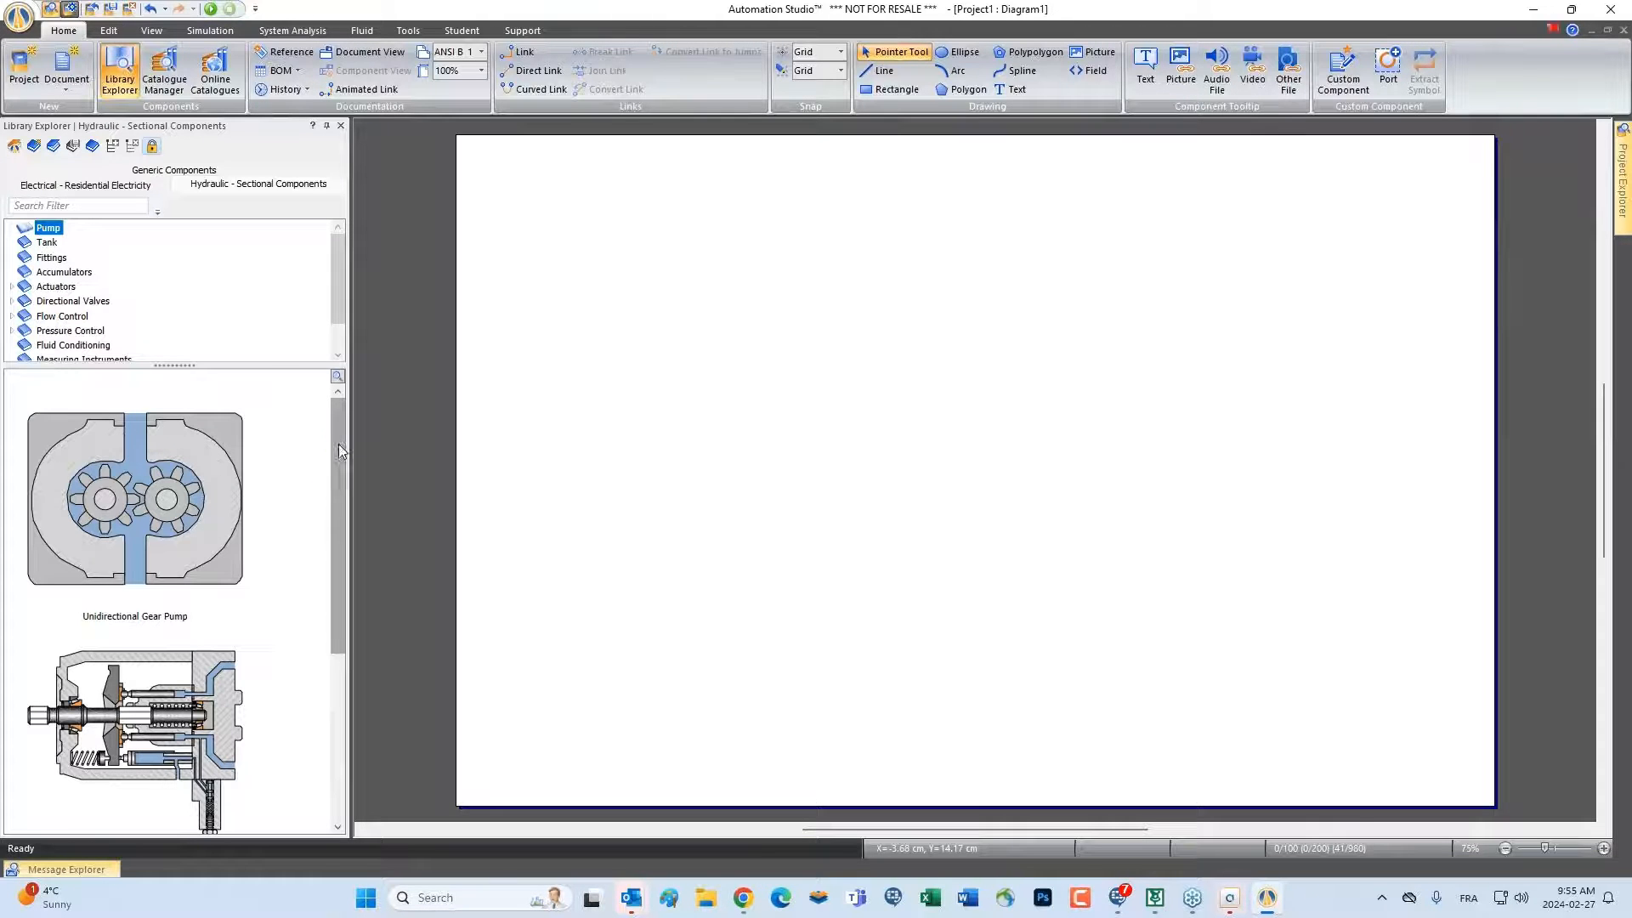
{"action": "left_click_drag", "start_coordinate": [337, 444], "coordinate": [311, 571]}
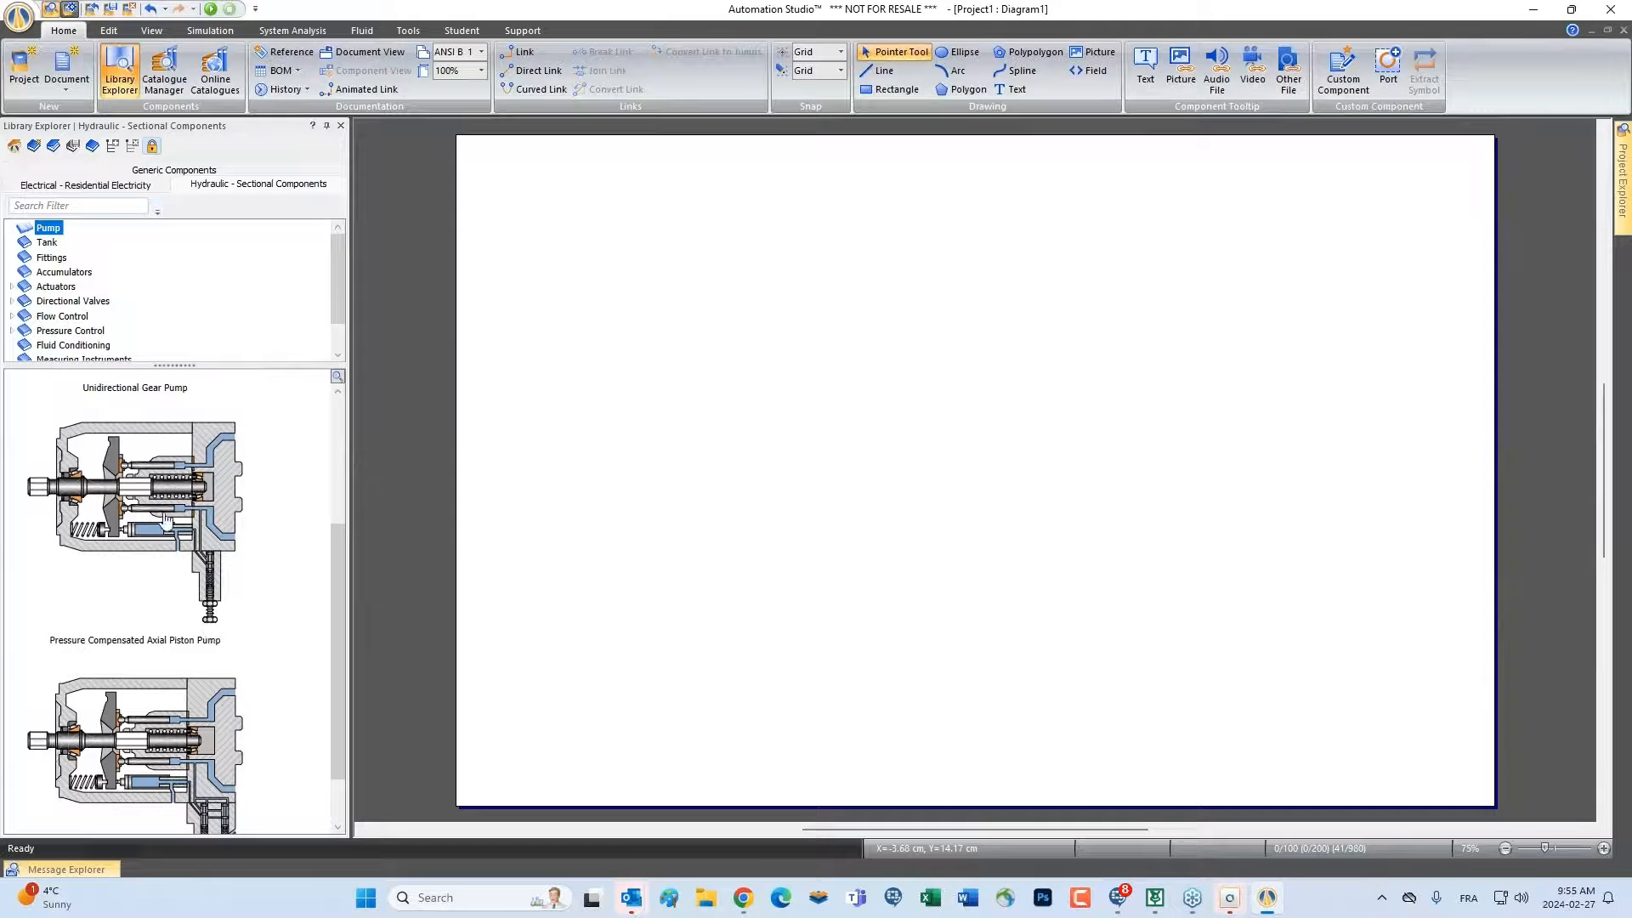
{"action": "left_click_drag", "start_coordinate": [164, 510], "coordinate": [826, 392]}
{"action": "scroll", "coordinate": [892, 469], "scroll_direction": "up", "scroll_amount": 3}
{"action": "left_click", "coordinate": [892, 434]}
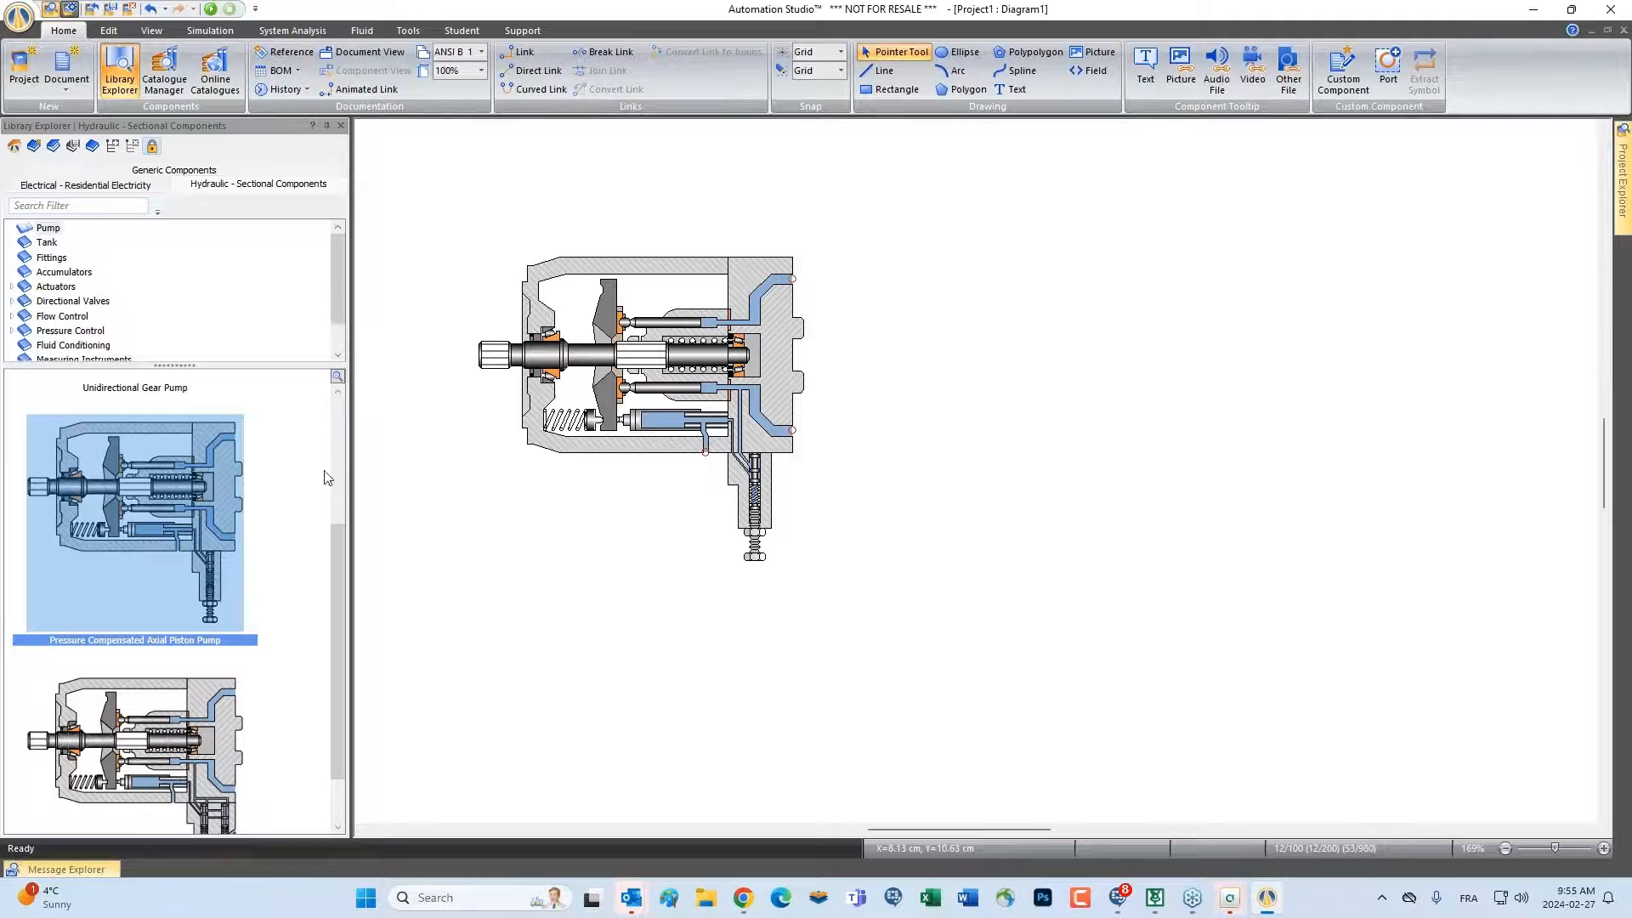
Preview the sectional Tank components and examine the placed axial piston pump's cross-section more closely
{"action": "left_click_drag", "start_coordinate": [337, 544], "coordinate": [334, 379]}
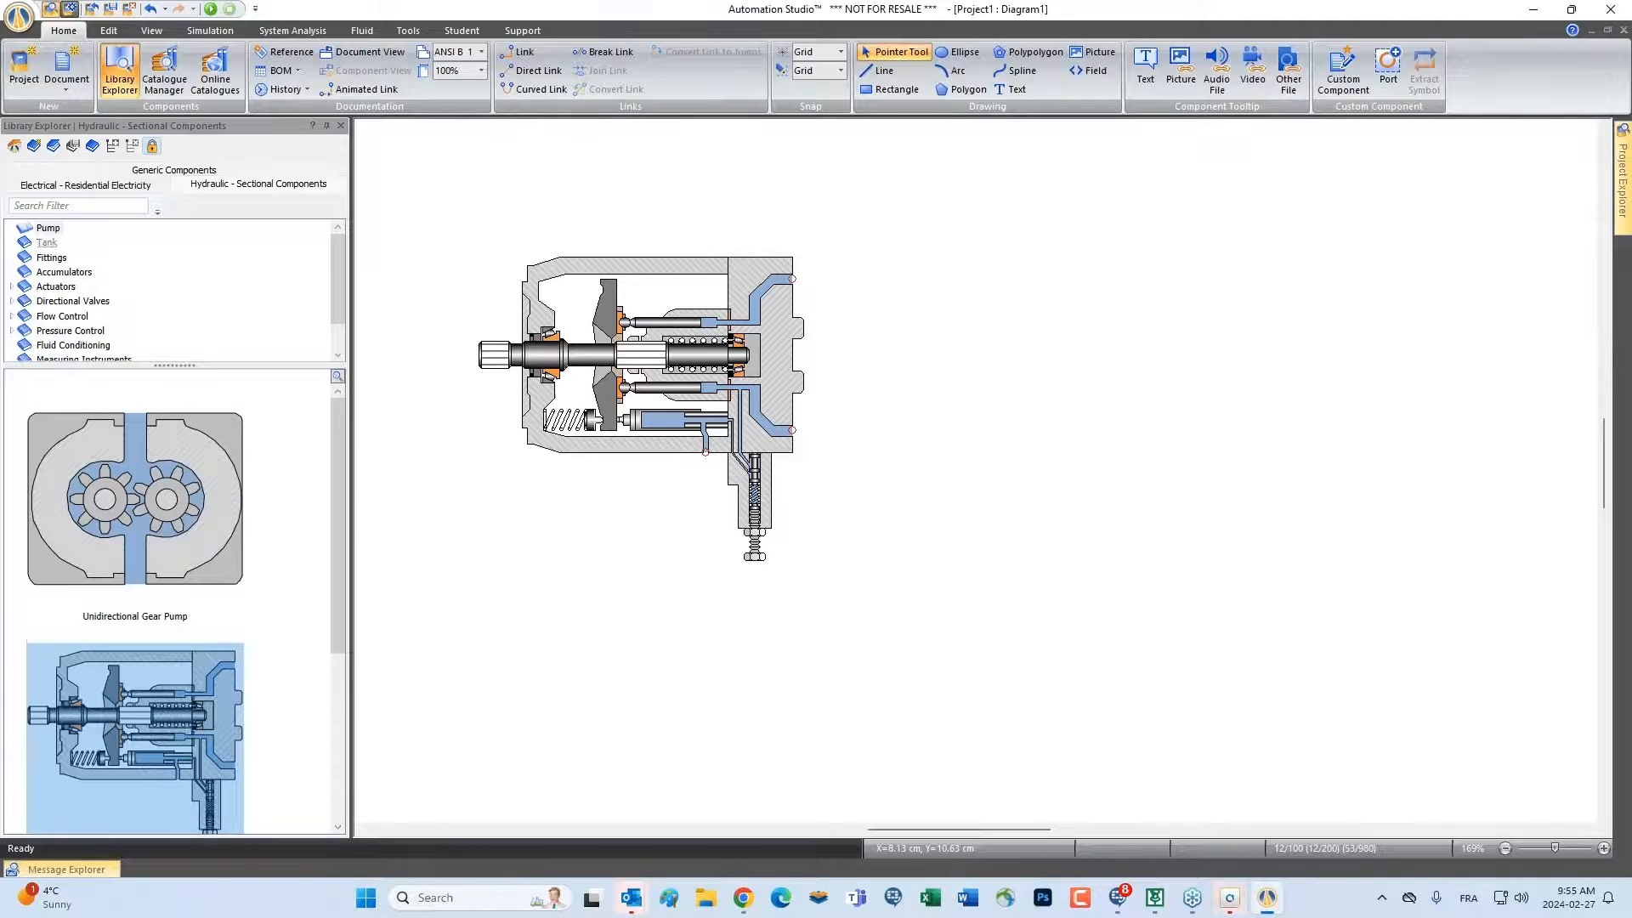
{"action": "left_click", "coordinate": [47, 242]}
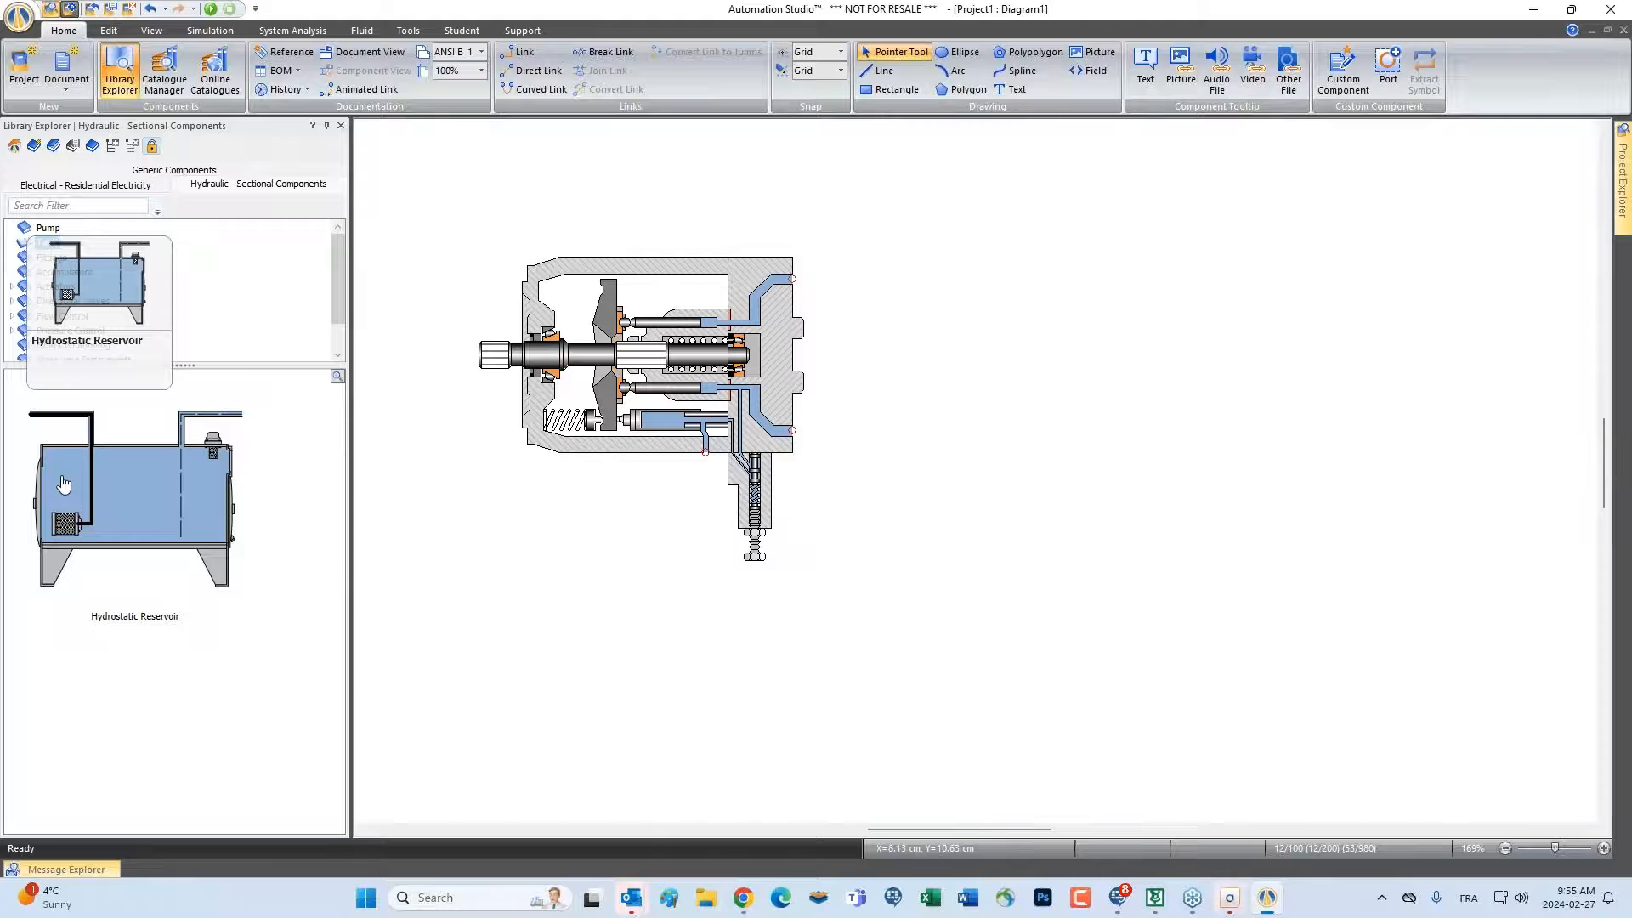
{"action": "left_click", "coordinate": [432, 269]}
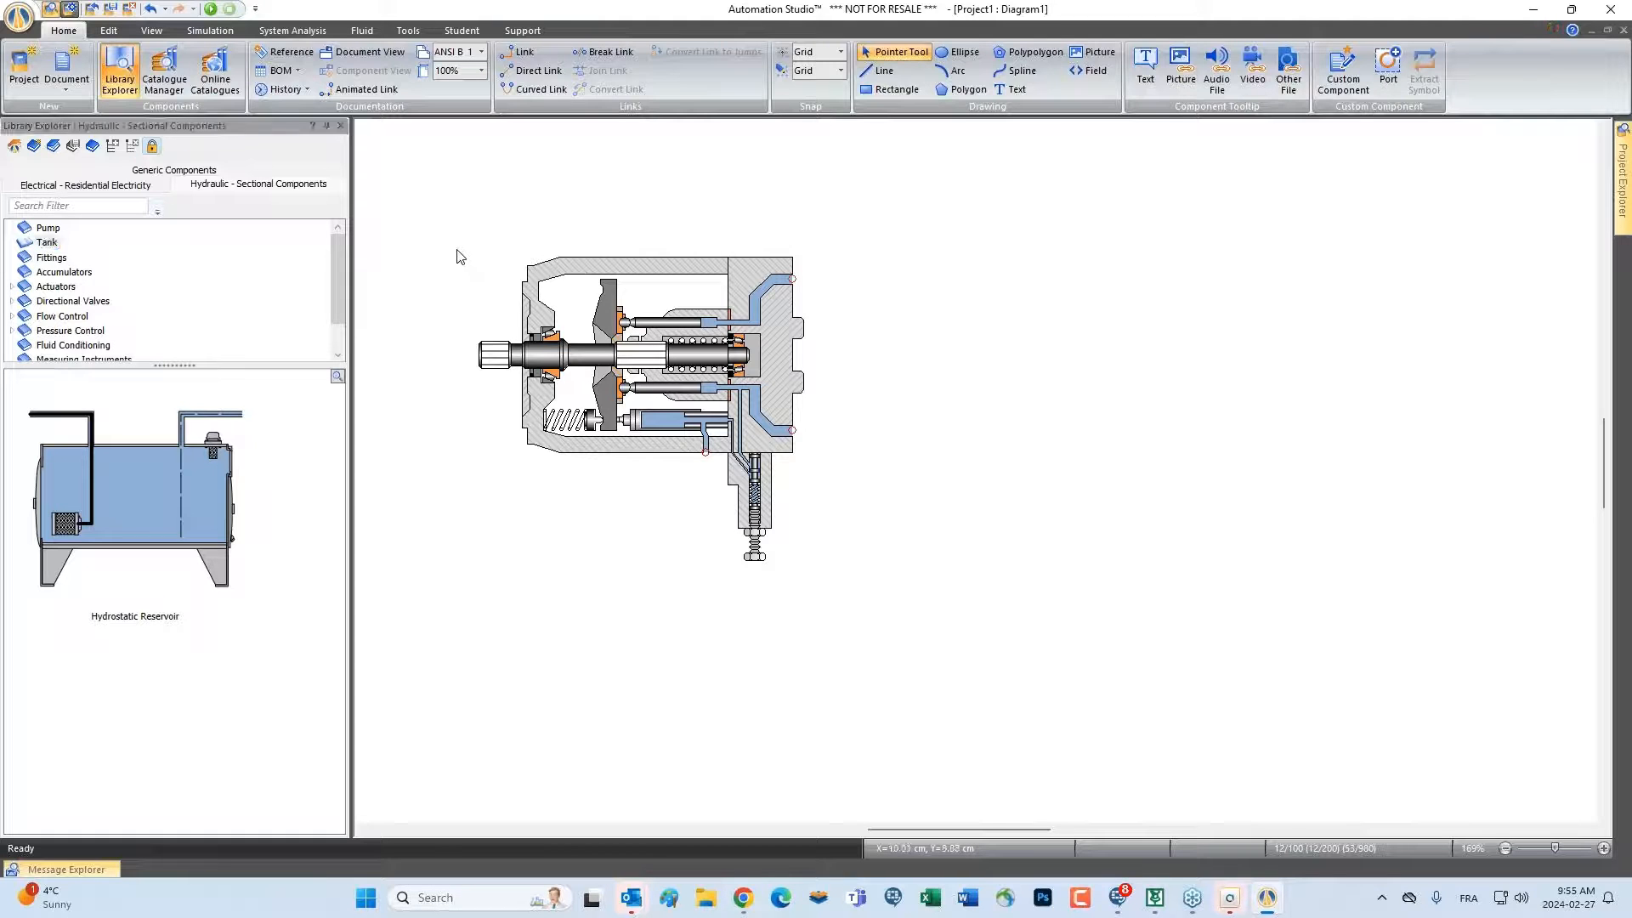
{"action": "scroll", "coordinate": [463, 258], "scroll_direction": "up", "scroll_amount": 2}
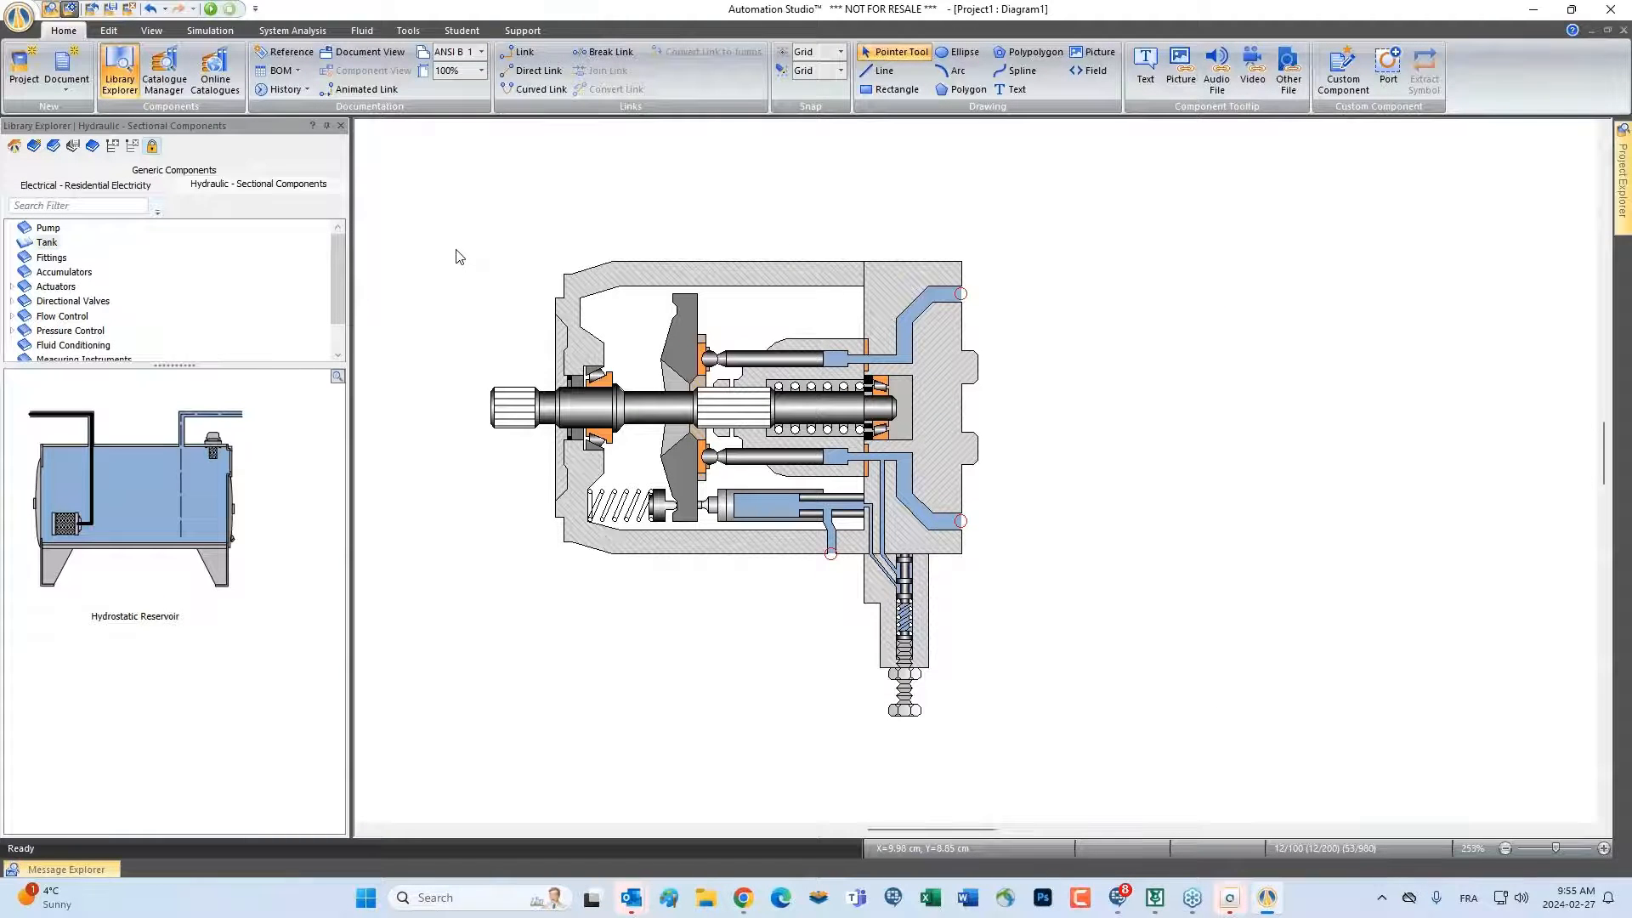